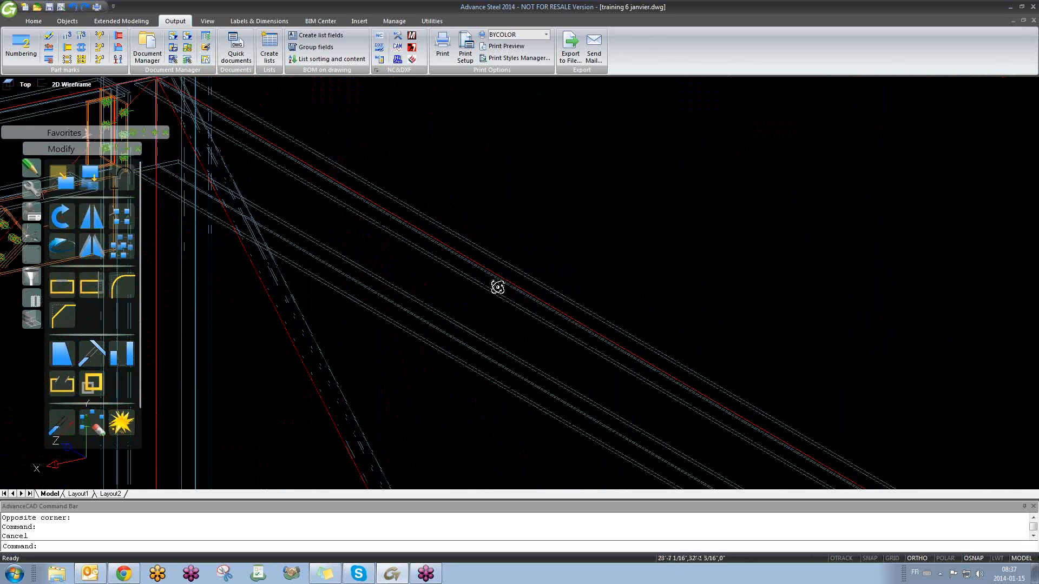
scroll(405, 277, down, 4)
middle_drag(283, 269, 575, 306)
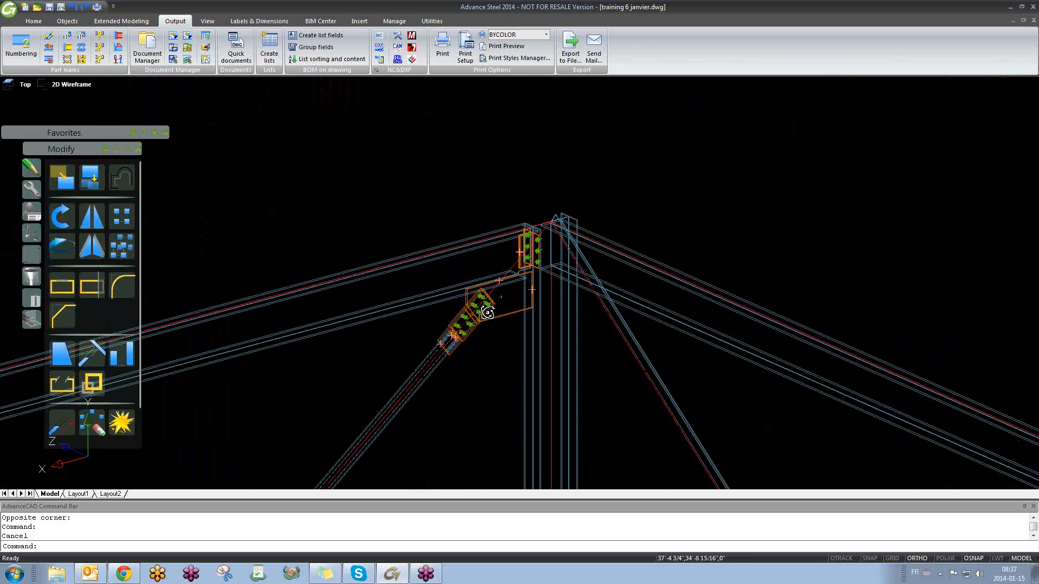
scroll(507, 317, up, 10)
scroll(523, 316, up, 4)
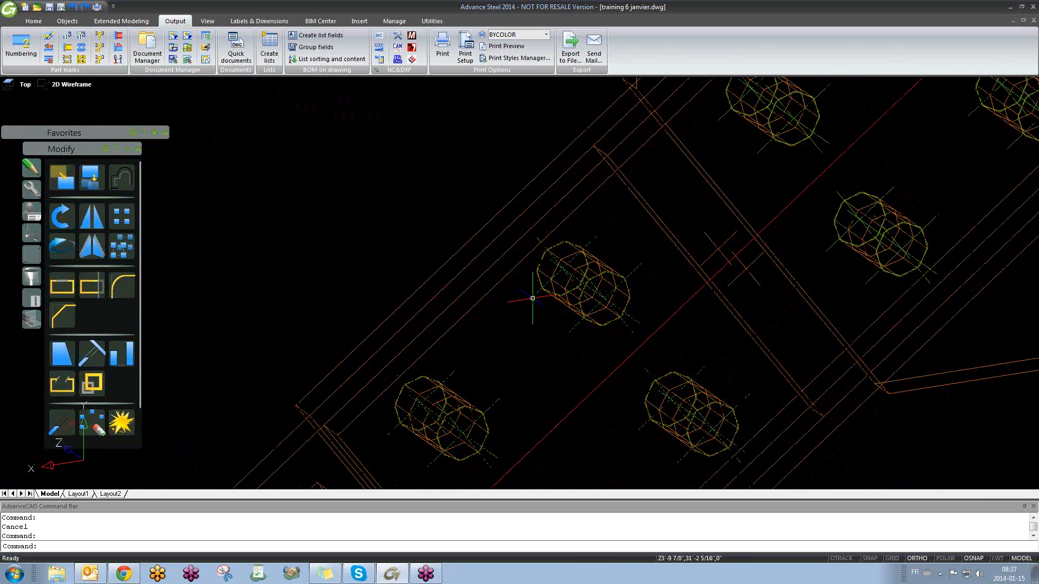
key(Escape)
scroll(533, 298, down, 10)
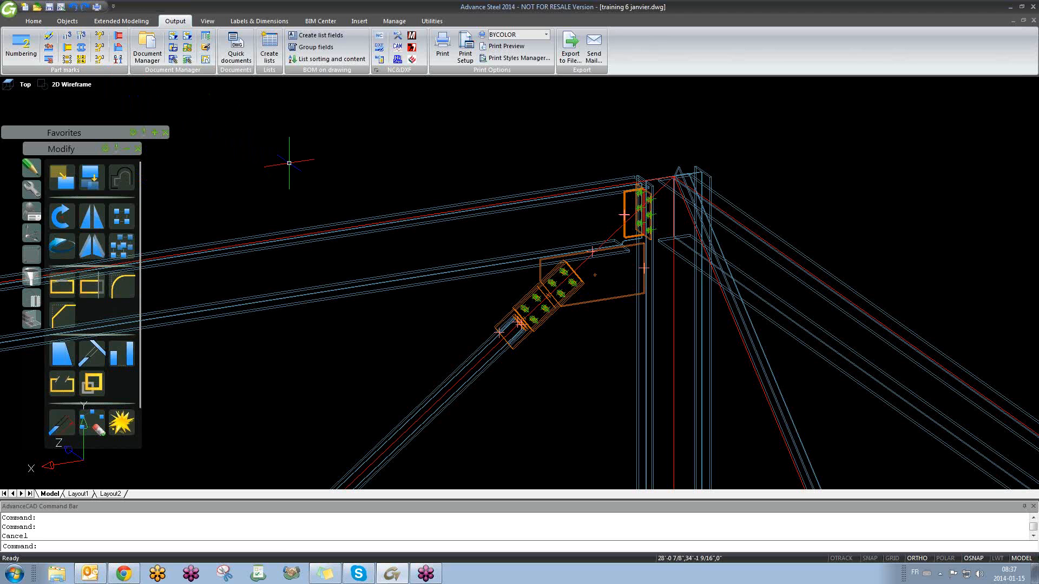
- Open the Prefix configuration and expand the User Default settings down to the model roles for any beam
click(86, 39)
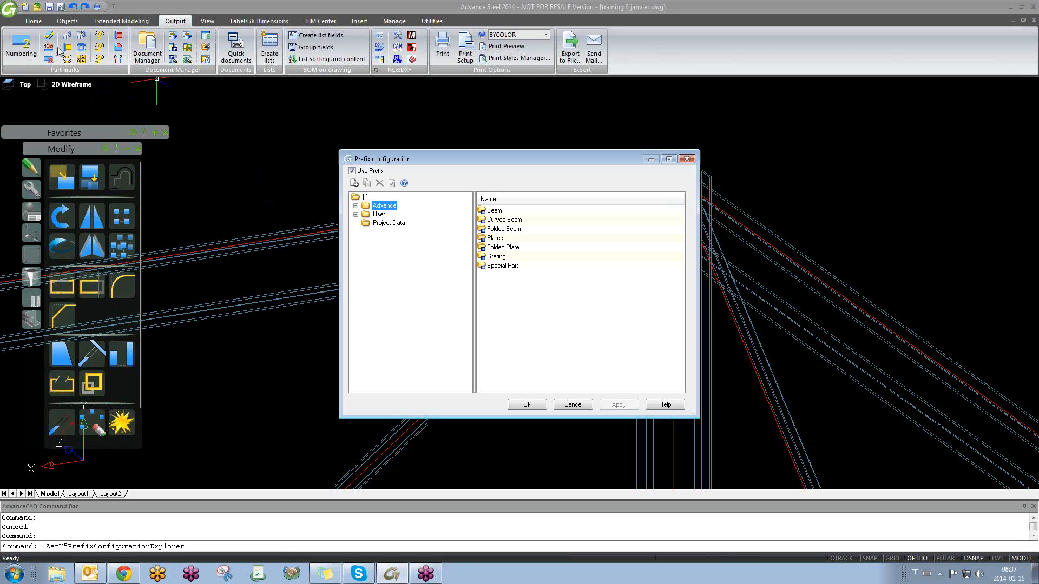
click(380, 217)
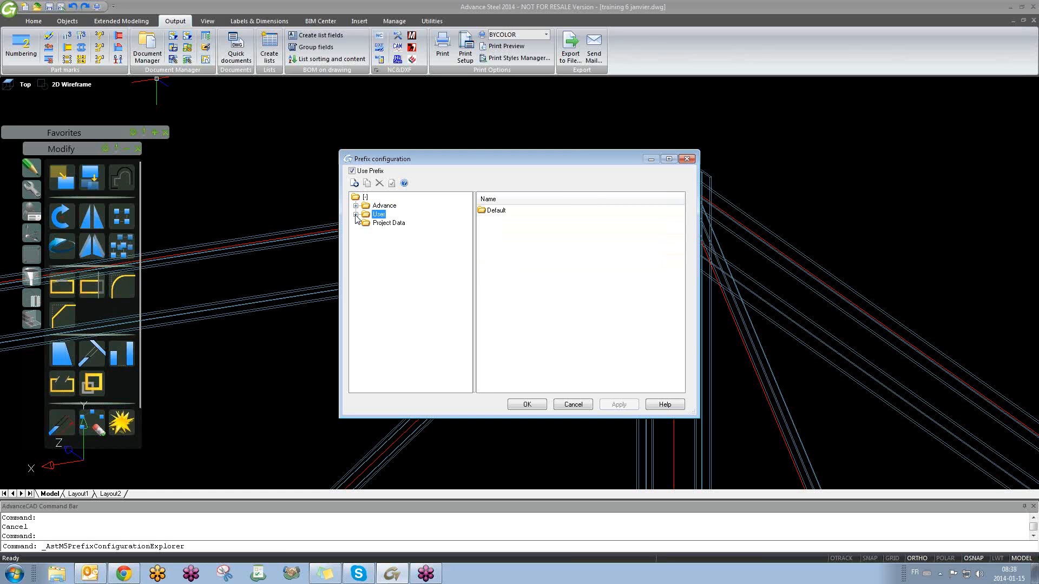
click(355, 214)
click(366, 223)
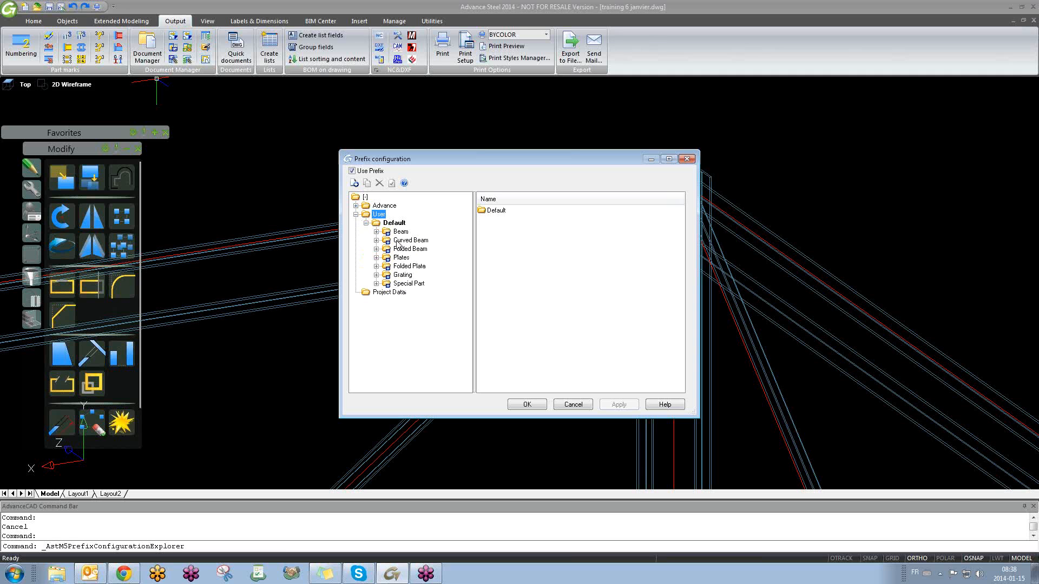
click(376, 231)
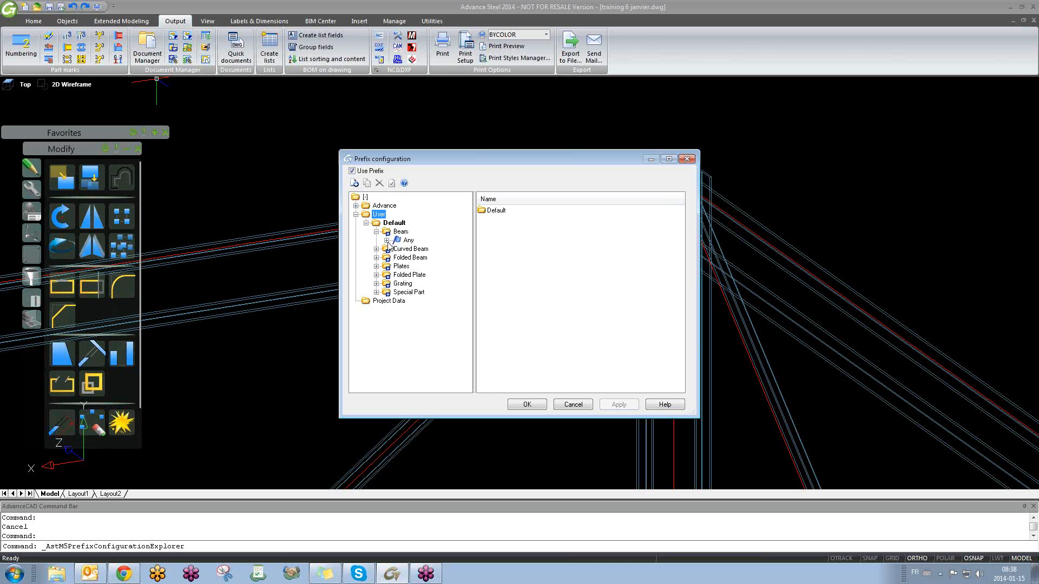
click(386, 240)
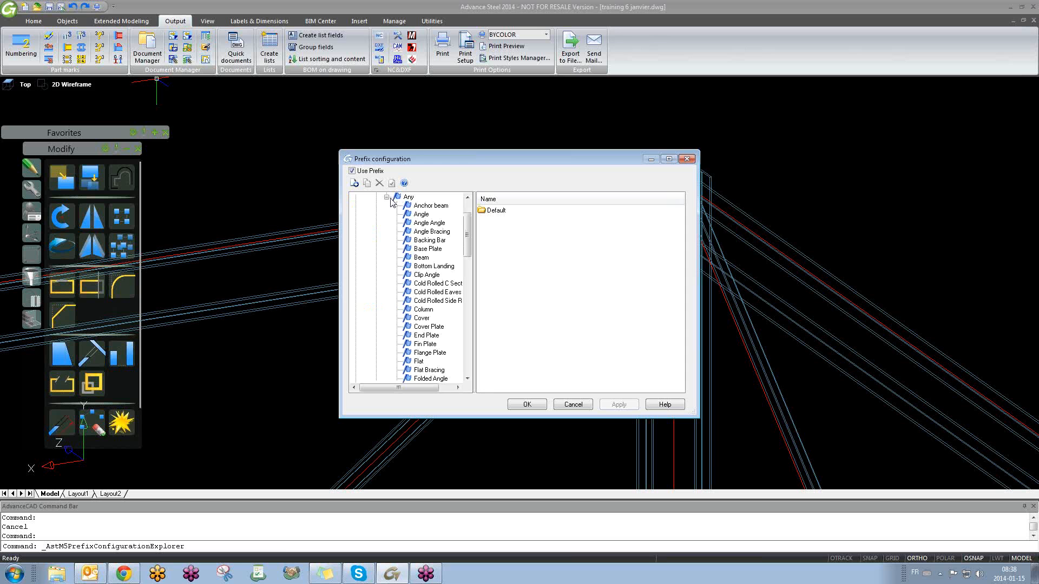
- View the prefixes of the Column, Beam and Base Plate roles, and maximize the configuration window with a wider role tree
click(418, 311)
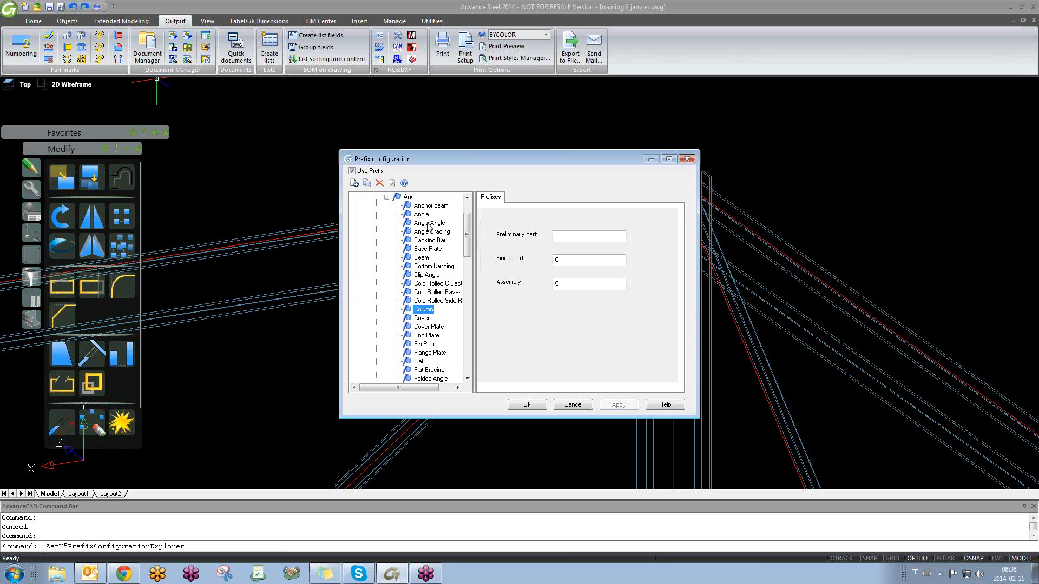
click(422, 258)
click(434, 249)
click(671, 162)
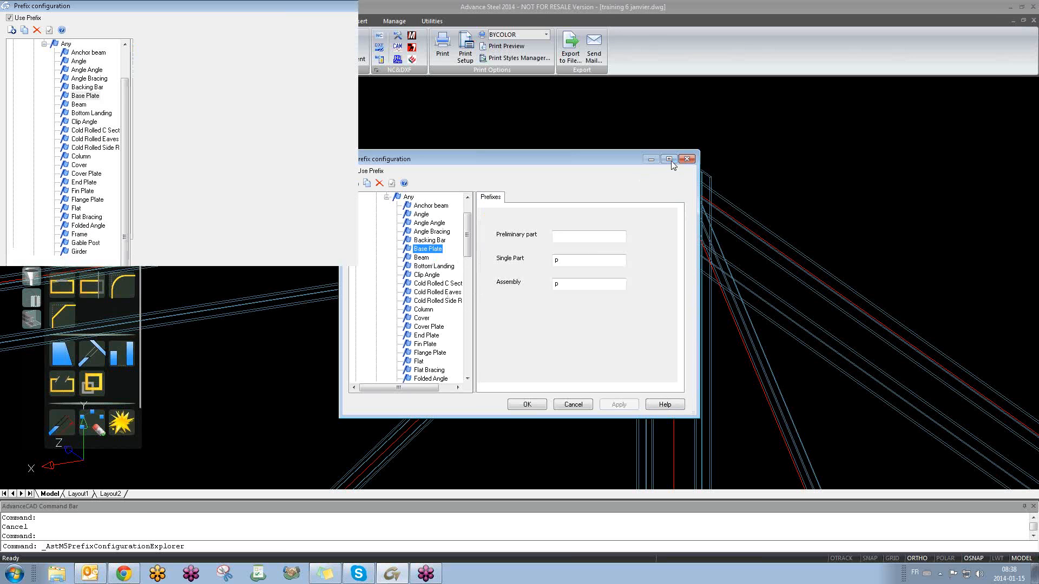
drag(132, 223, 277, 235)
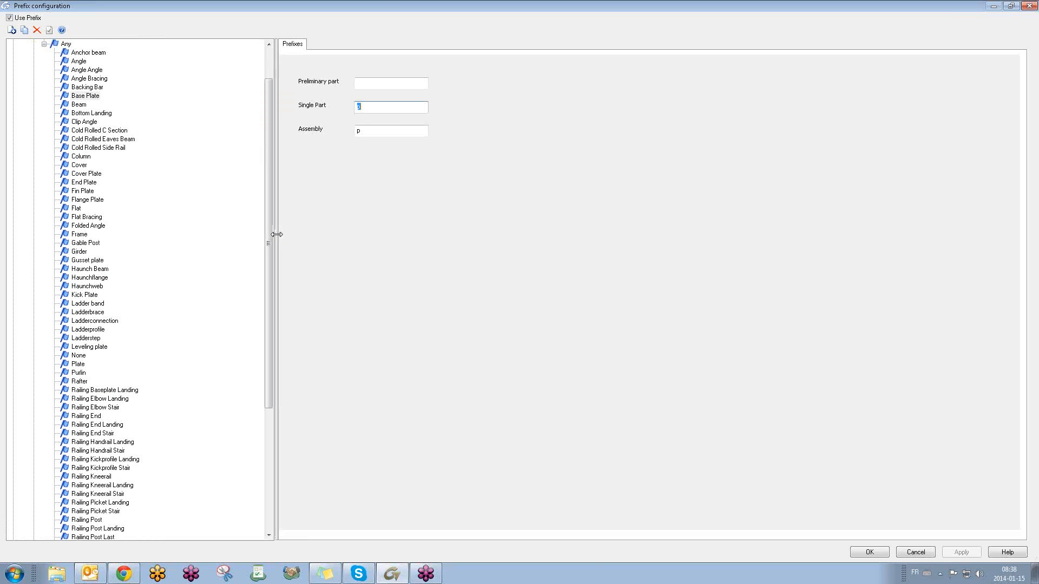
- Check the single part and assembly prefixes defined for the Column role
click(81, 157)
click(368, 106)
drag(364, 131, 349, 134)
click(373, 133)
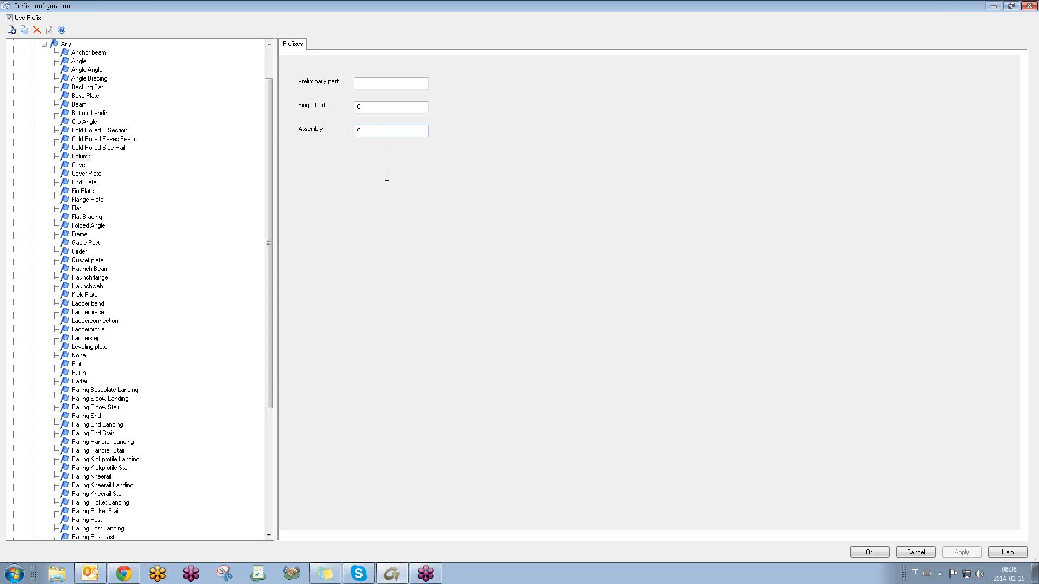
- Check the single part and assembly prefixes defined for the Plate role
click(82, 366)
click(370, 107)
drag(392, 107, 303, 114)
drag(374, 131, 294, 126)
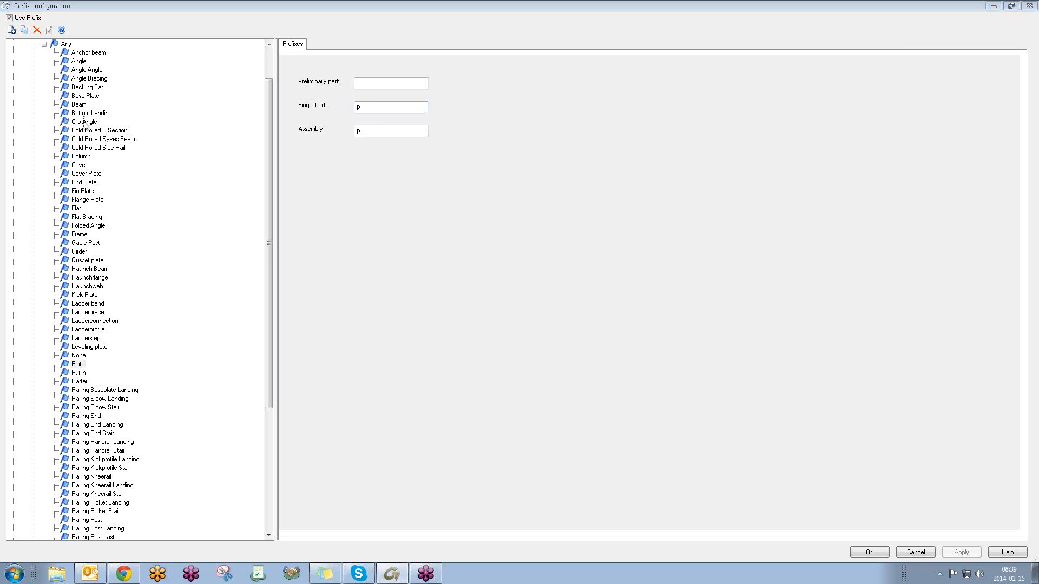
- Compare the prefixes of the Angle and Angle Angle roles by switching back and forth between them
click(87, 70)
click(79, 61)
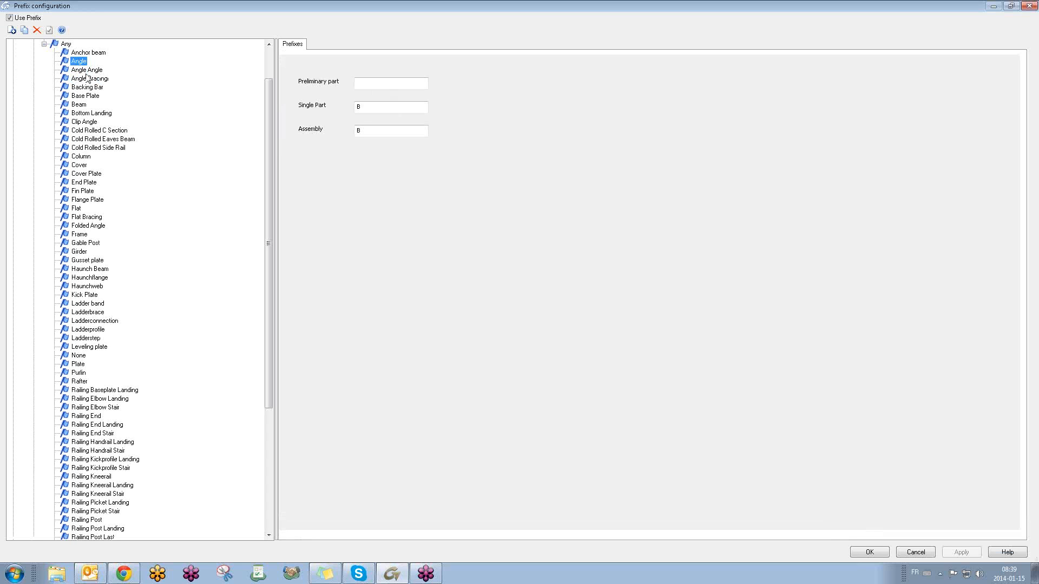
click(86, 70)
click(82, 62)
click(86, 71)
key(Up)
click(86, 70)
click(84, 61)
click(85, 70)
click(84, 62)
- Examine the single part and assembly prefix fields of the Angle role and of the Angle Angle role
click(357, 107)
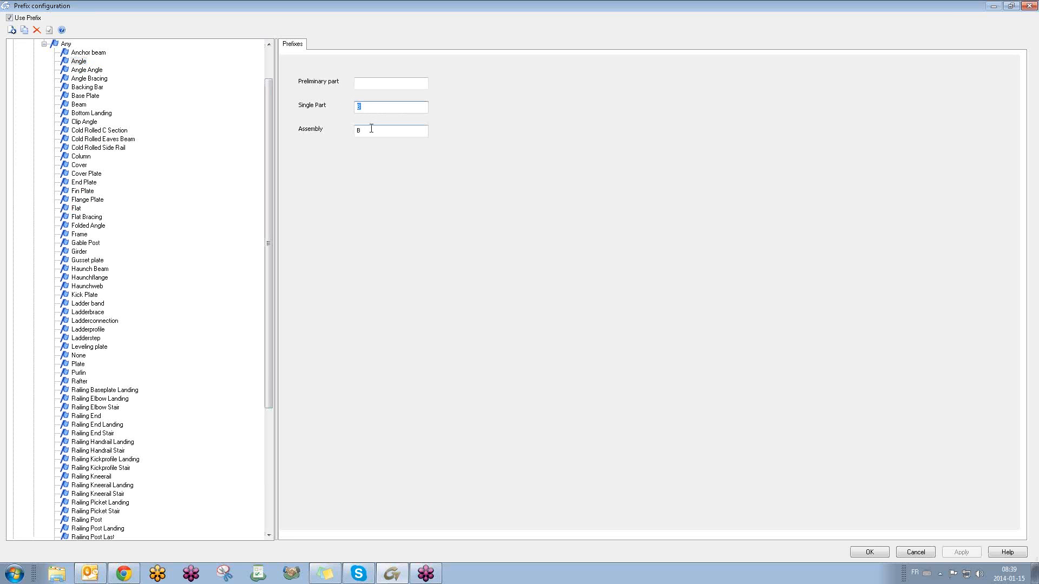
double_click(360, 130)
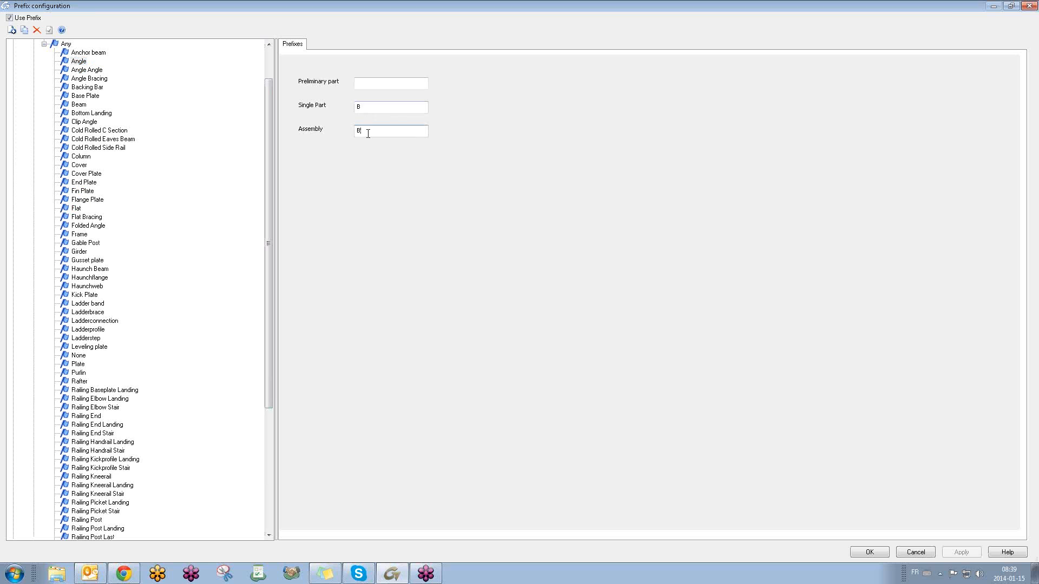
click(93, 70)
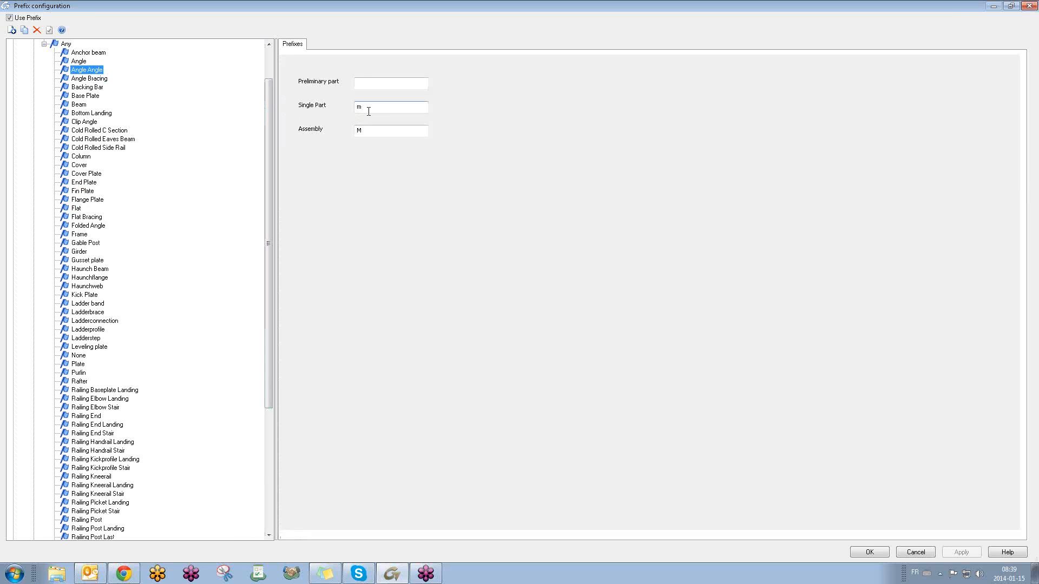
click(358, 108)
click(353, 132)
double_click(353, 132)
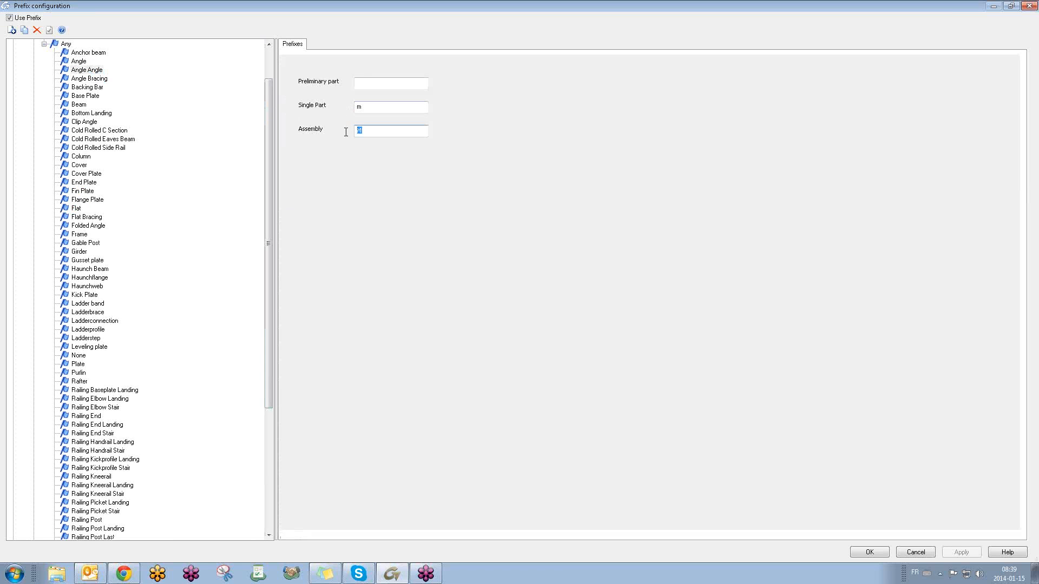
click(78, 62)
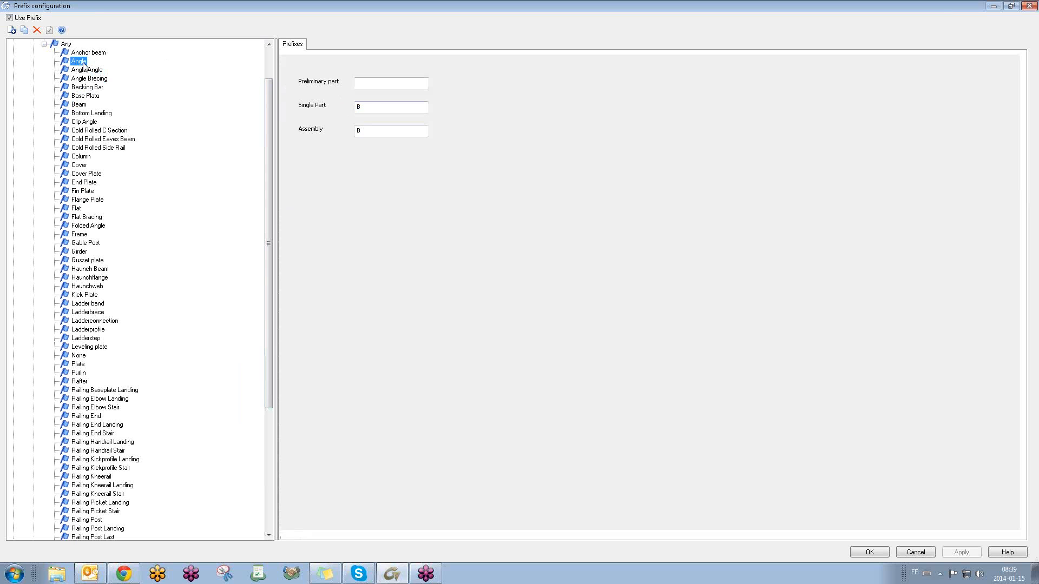
double_click(359, 107)
- View the Column role's prefixes once more, and restore and close the Prefix configuration without changes
click(82, 157)
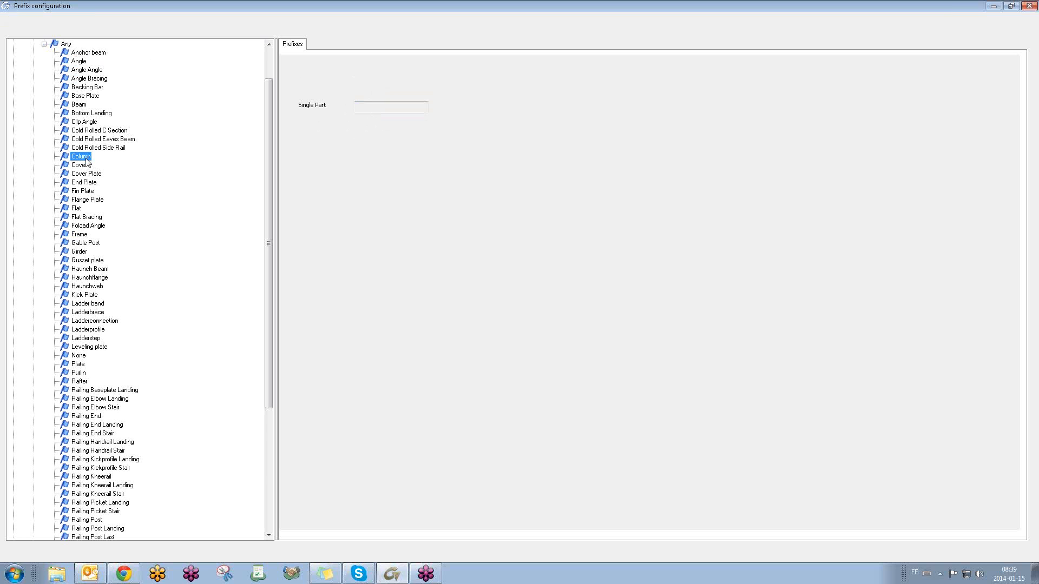
click(1011, 6)
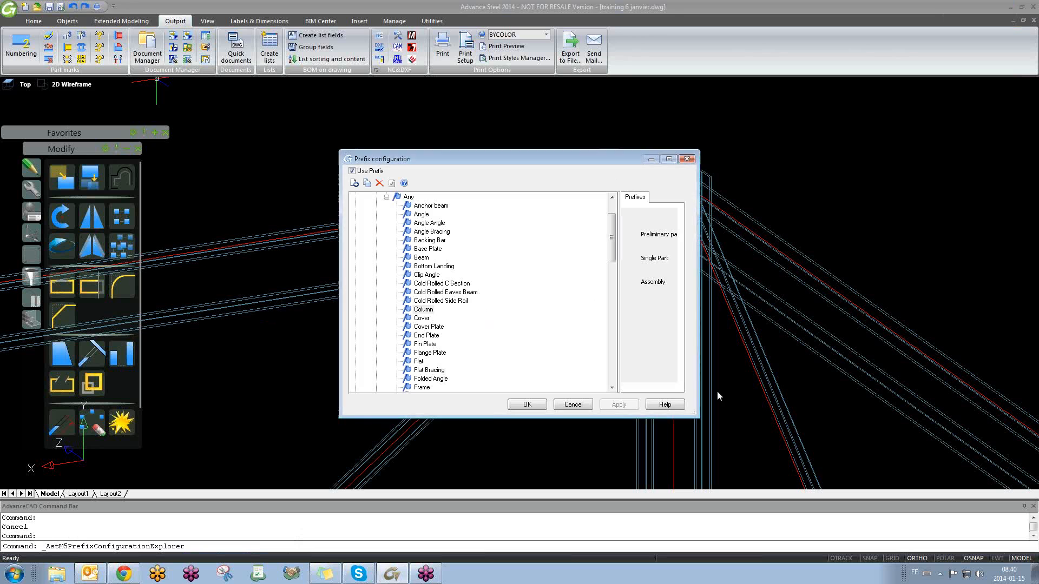
click(687, 160)
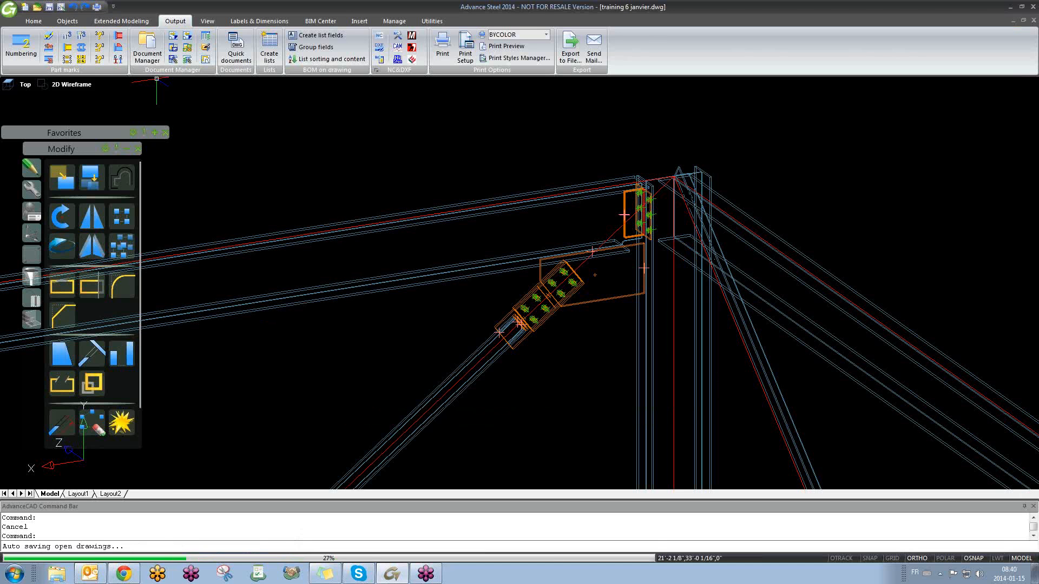
- Open the column's naming properties, check its single part and assembly prefixes, and close the properties
double_click(695, 355)
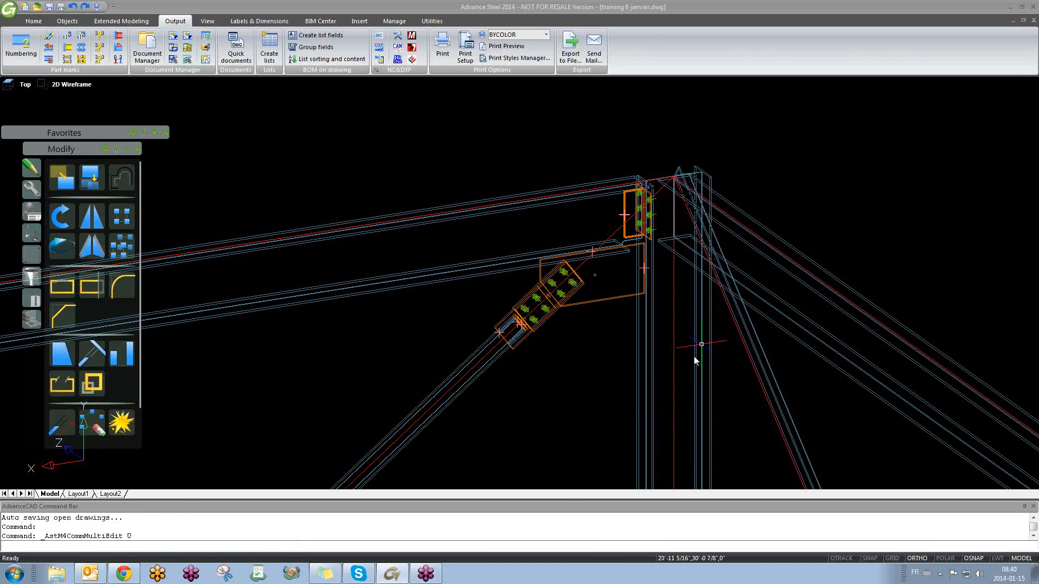
click(608, 304)
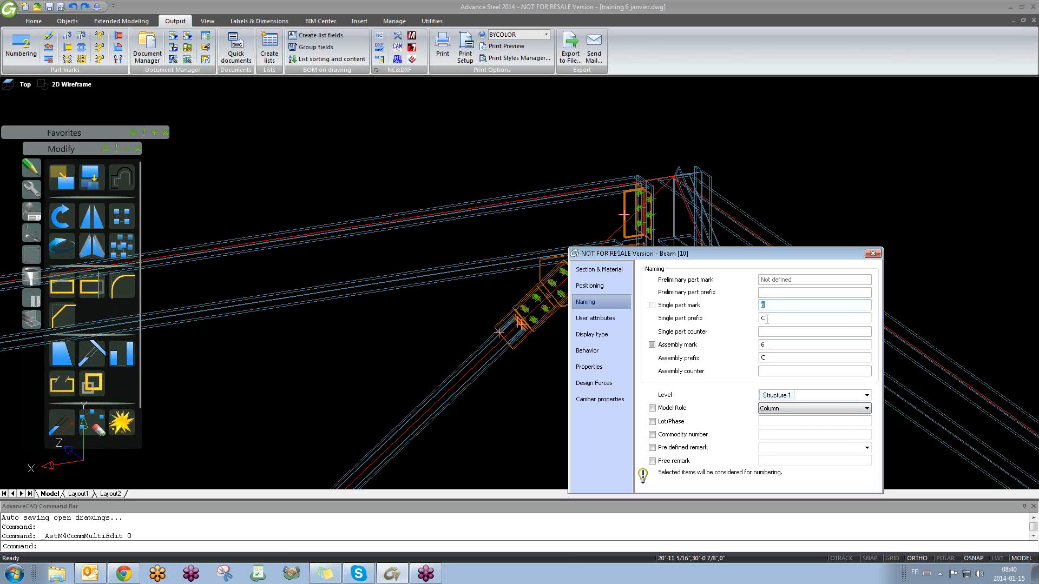
key(Tab)
click(774, 357)
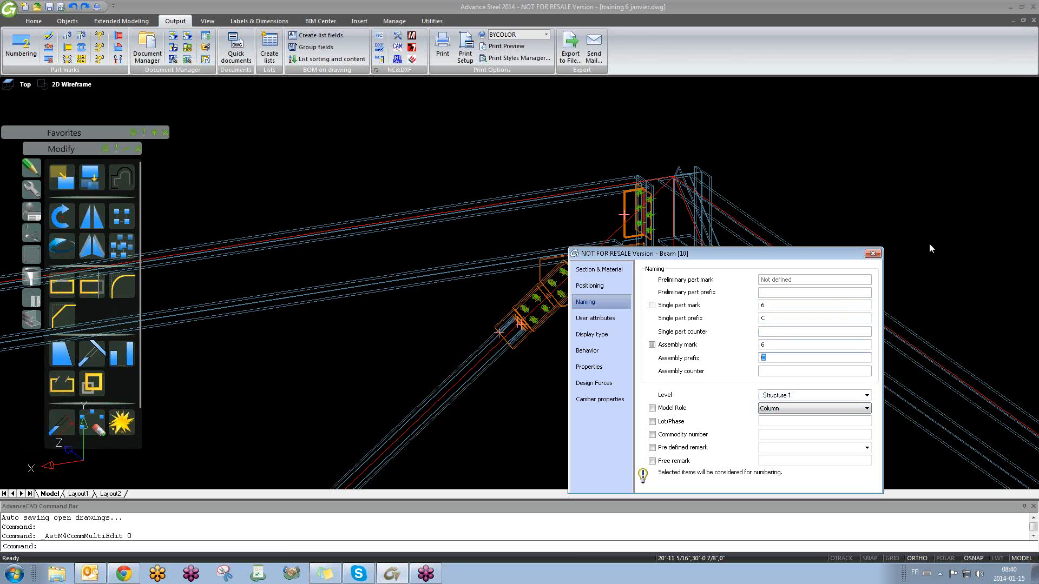
key(Escape)
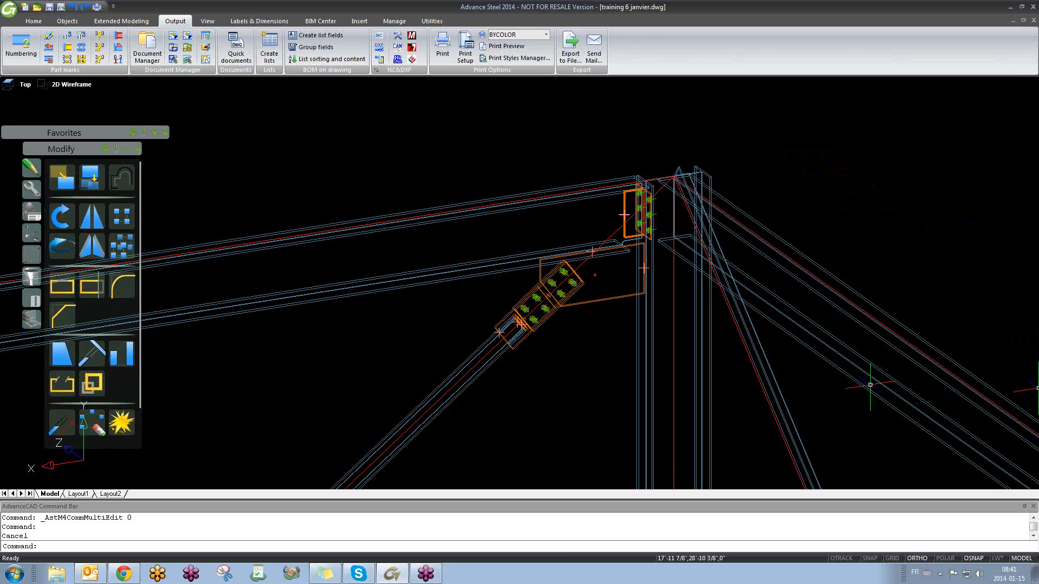
- Select the column, review its naming properties again, and close them without changes
click(426, 160)
click(408, 167)
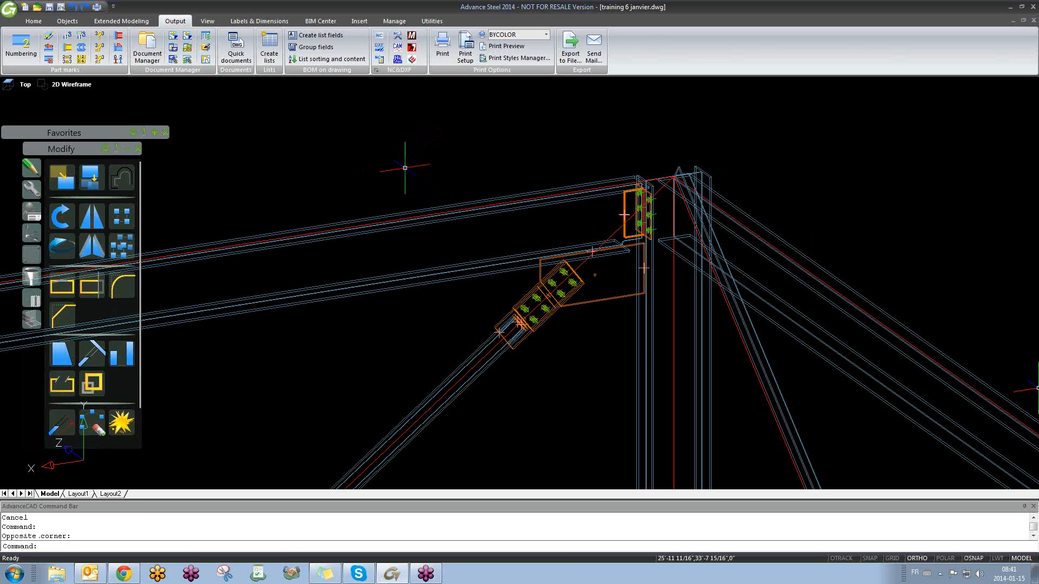
click(649, 338)
click(641, 339)
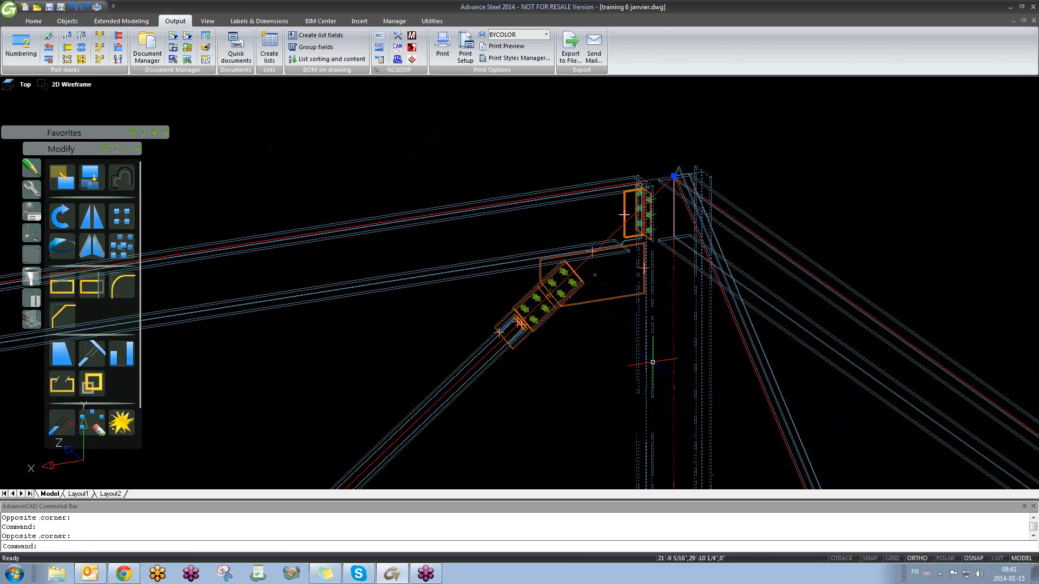
double_click(673, 364)
click(596, 301)
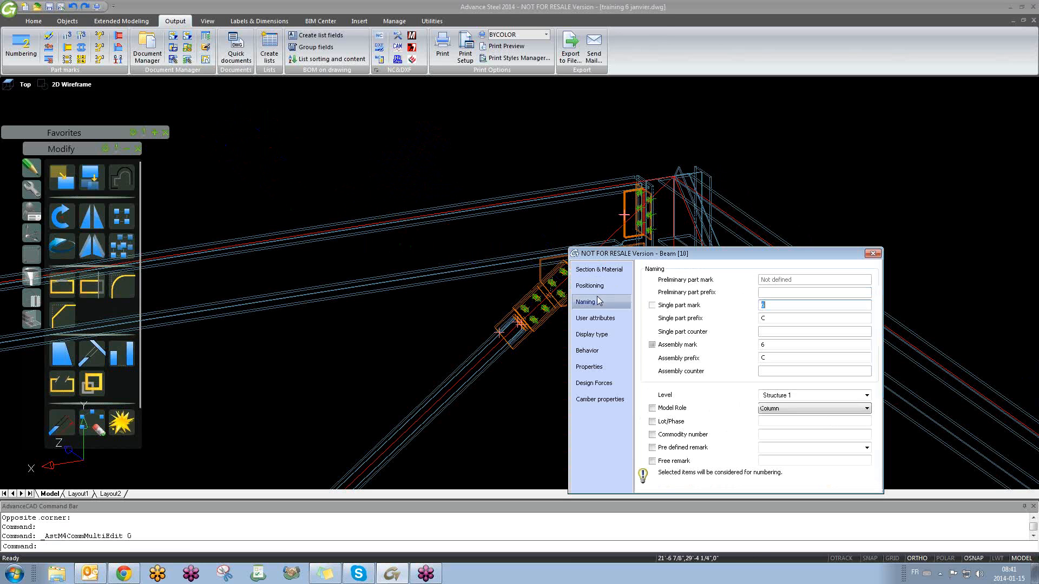
click(875, 255)
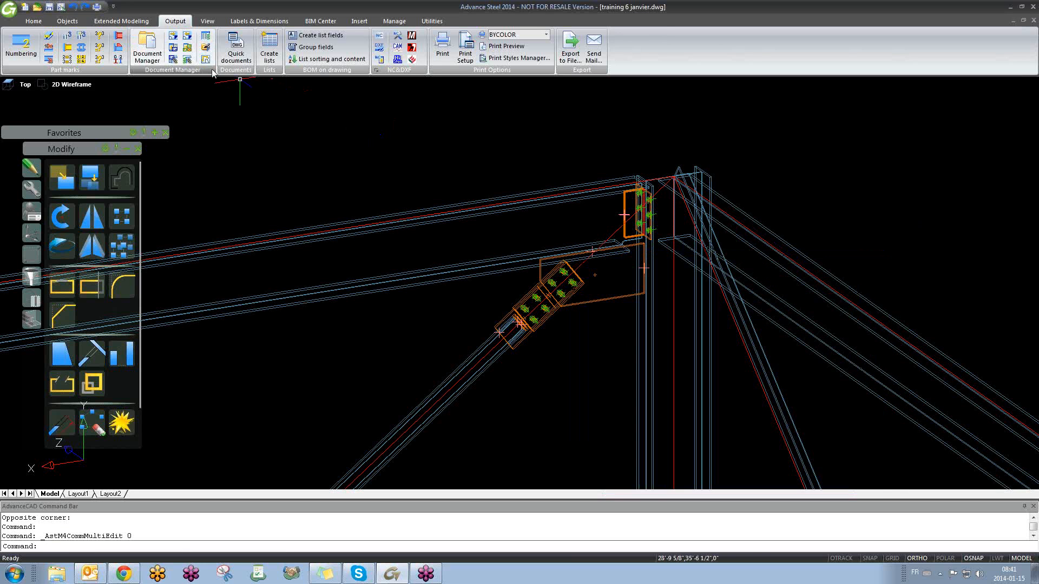
- Reopen the Prefix configuration, expand User Default beam roles, and enlarge the window and role tree
click(80, 36)
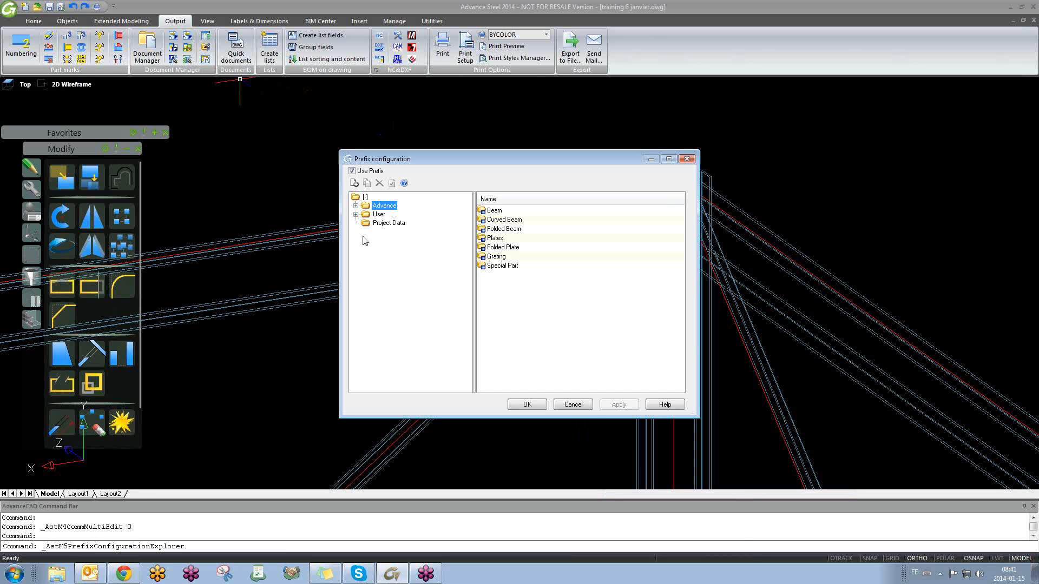
click(356, 214)
click(366, 223)
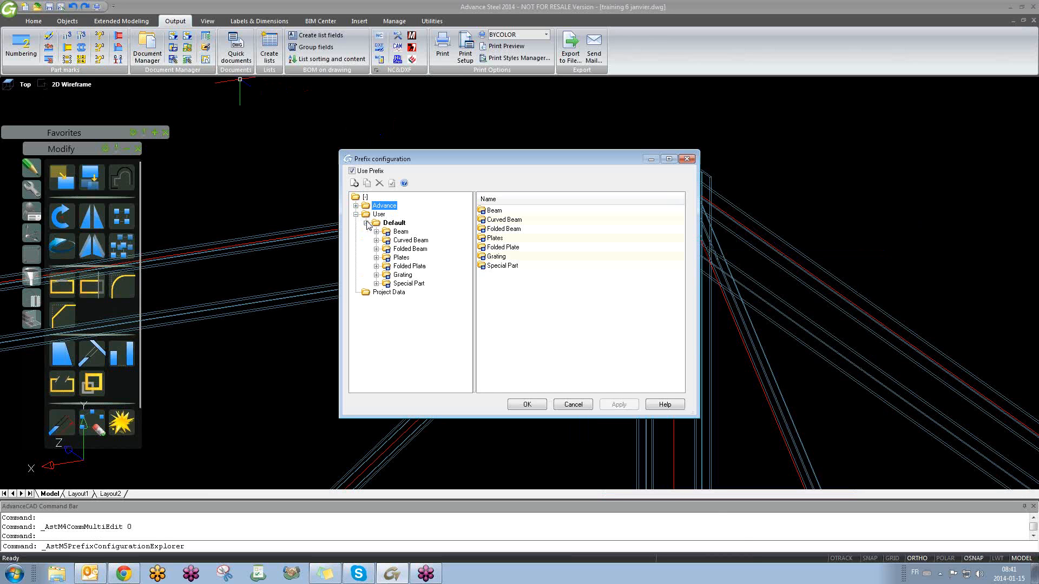
click(375, 232)
click(386, 240)
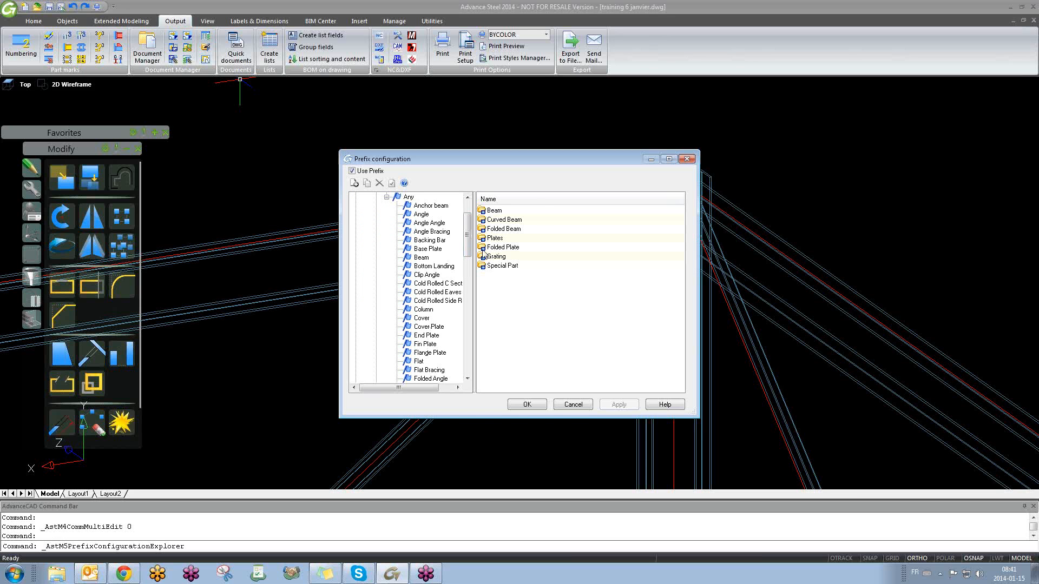
click(669, 159)
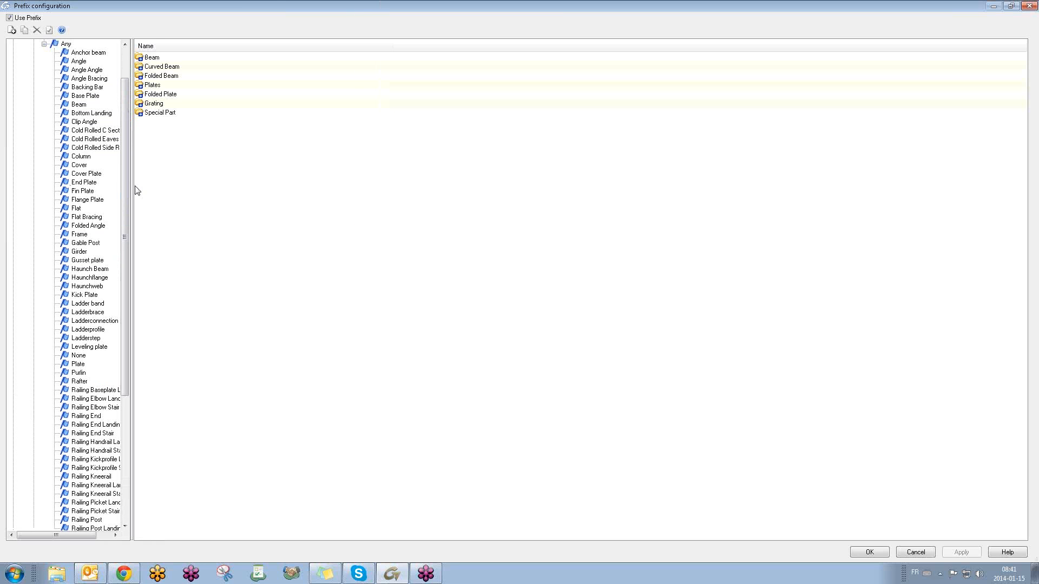
drag(132, 182, 177, 183)
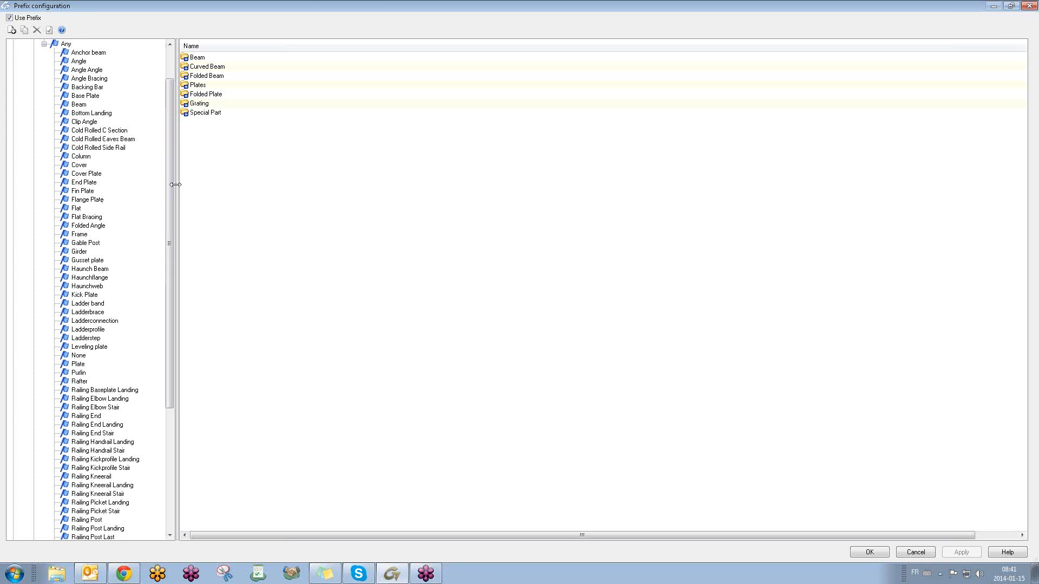
- Check the single part and assembly prefixes of the Angle role under the User Default beam roles
drag(171, 184, 176, 125)
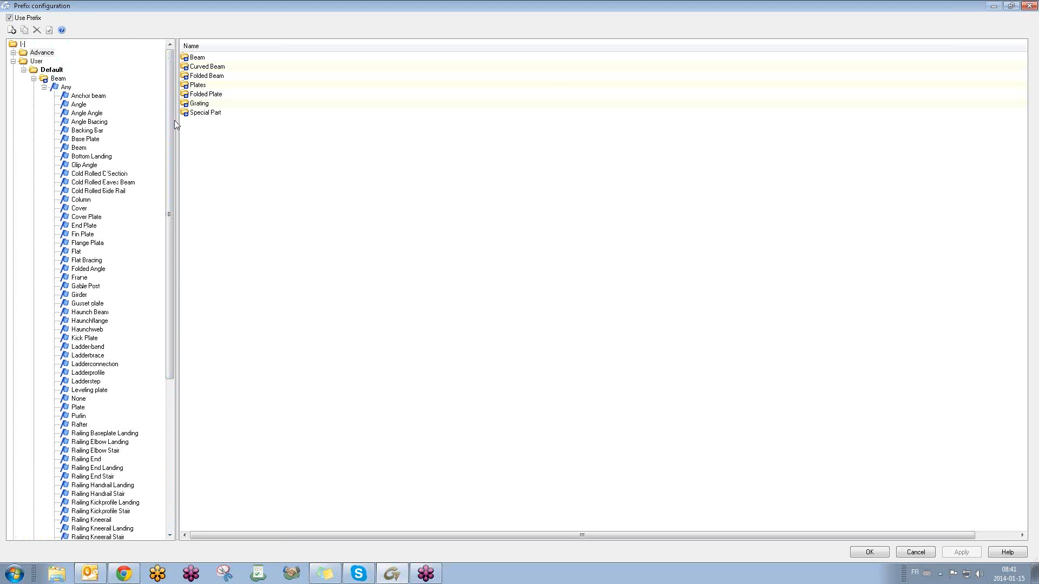
click(977, 574)
drag(974, 483, 972, 437)
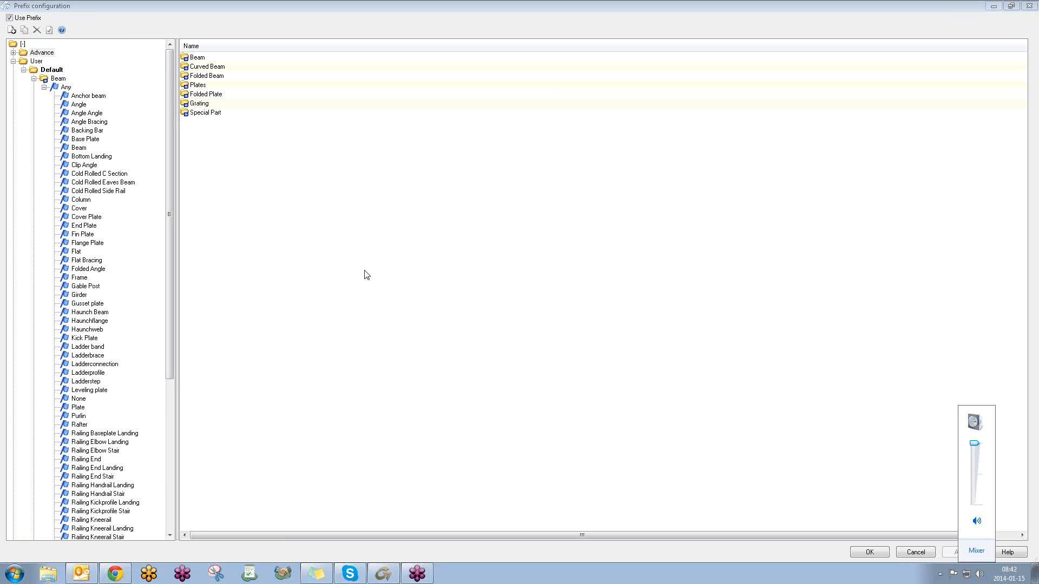
click(77, 106)
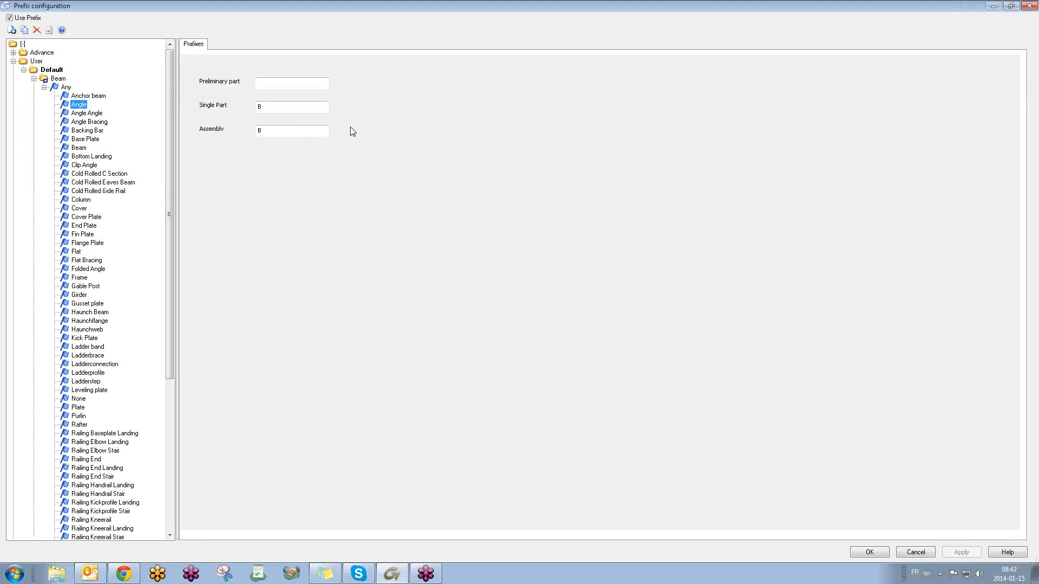
drag(271, 105, 193, 105)
click(84, 104)
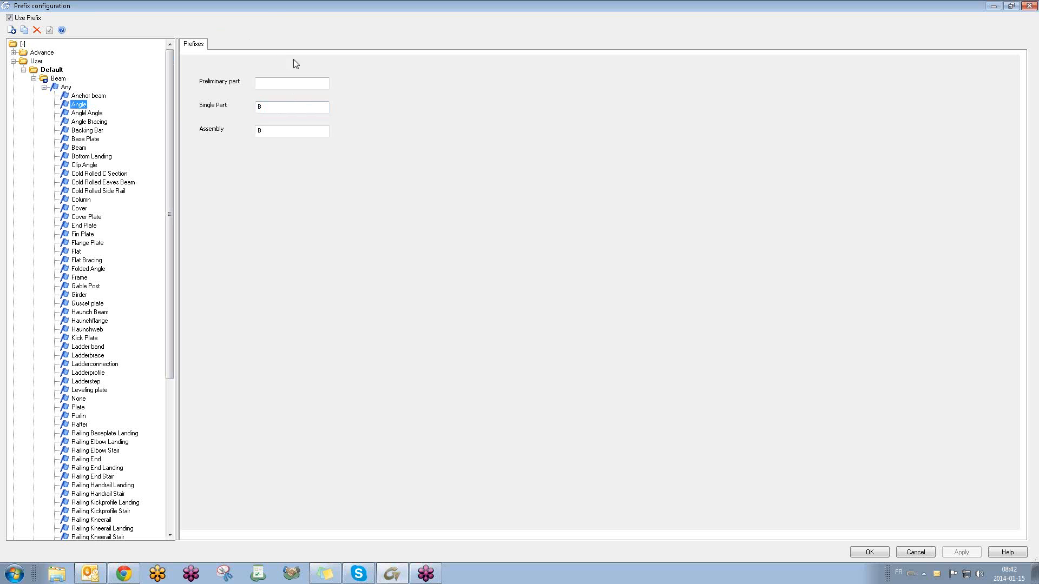
- Compare the single part and assembly prefixes of the Angle role with those of the Purlin beam role
double_click(457, 7)
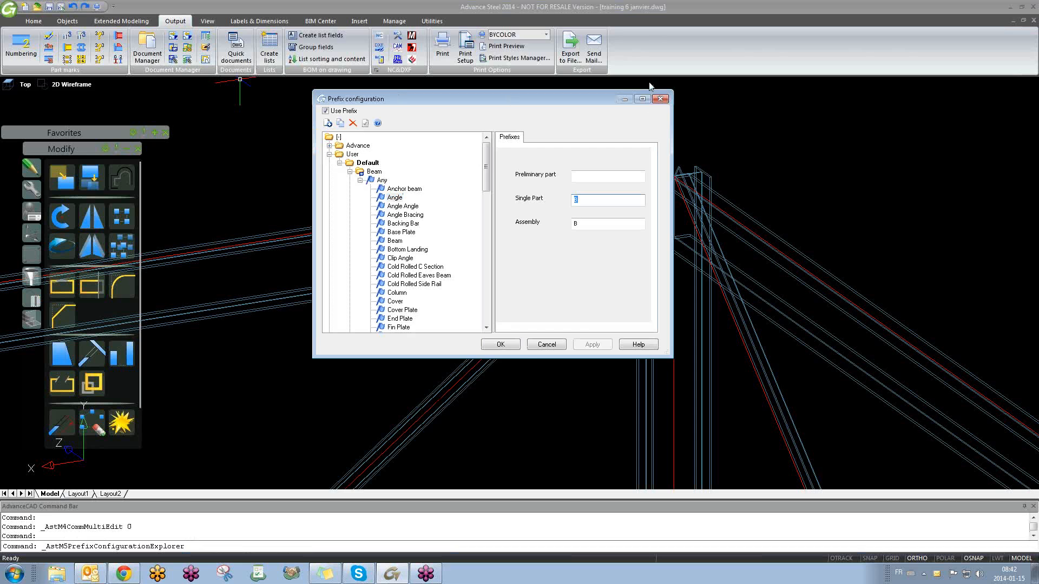
click(642, 99)
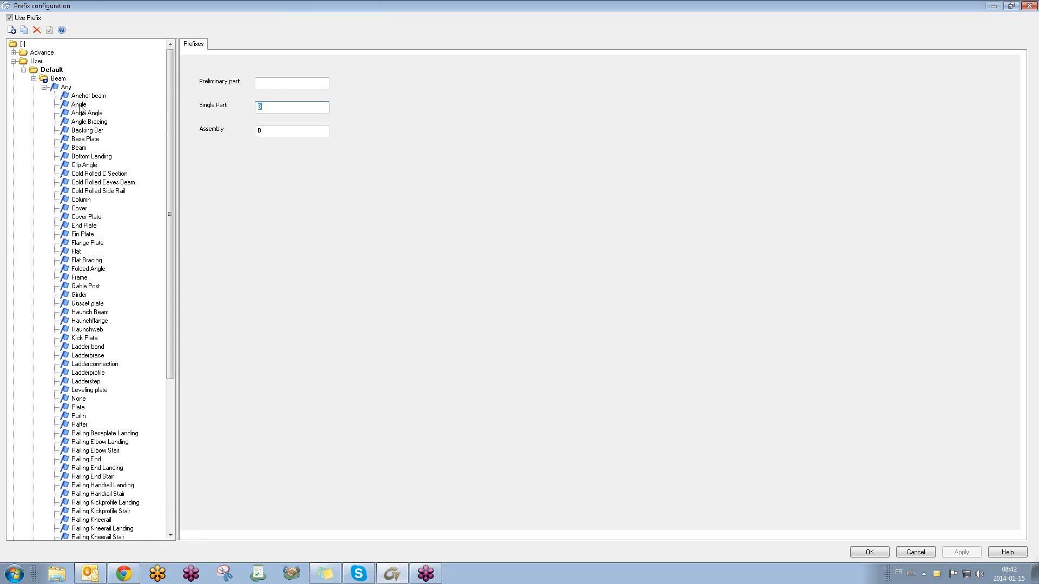
click(79, 105)
click(271, 106)
click(276, 132)
click(80, 414)
click(271, 106)
click(260, 132)
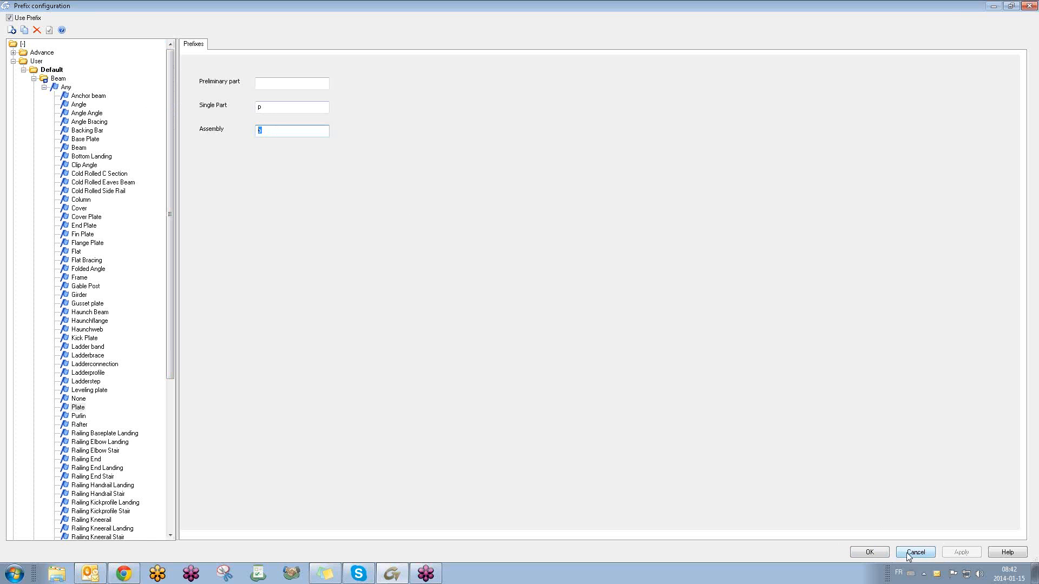
- Restore the Prefix configuration window, enlarge it again, and widen the role tree
click(1008, 6)
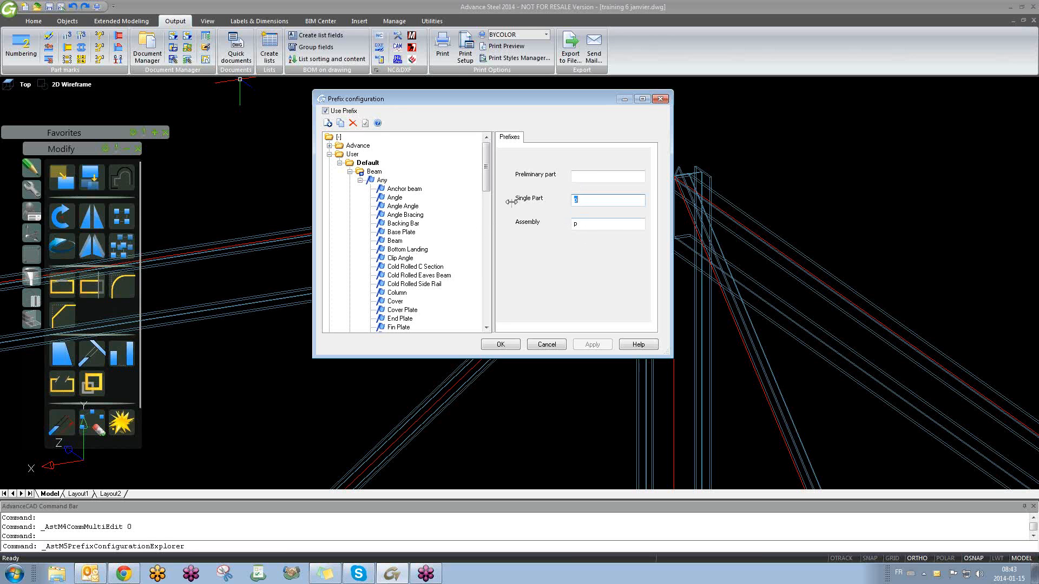
scroll(489, 181, down, 1)
mouse_move(489, 181)
mouse_down()
mouse_move(493, 206)
mouse_move(489, 162)
mouse_up()
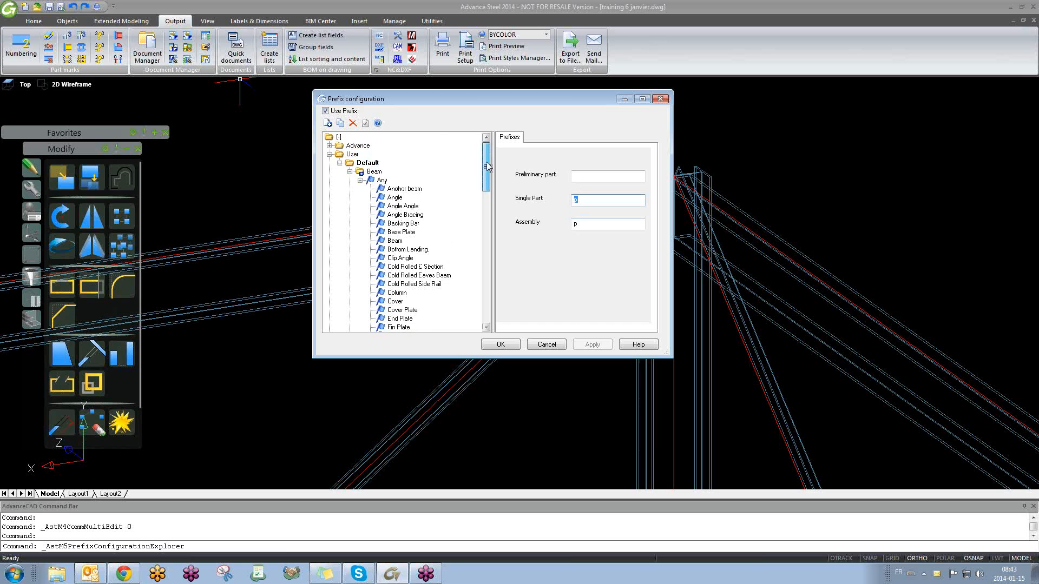
click(642, 100)
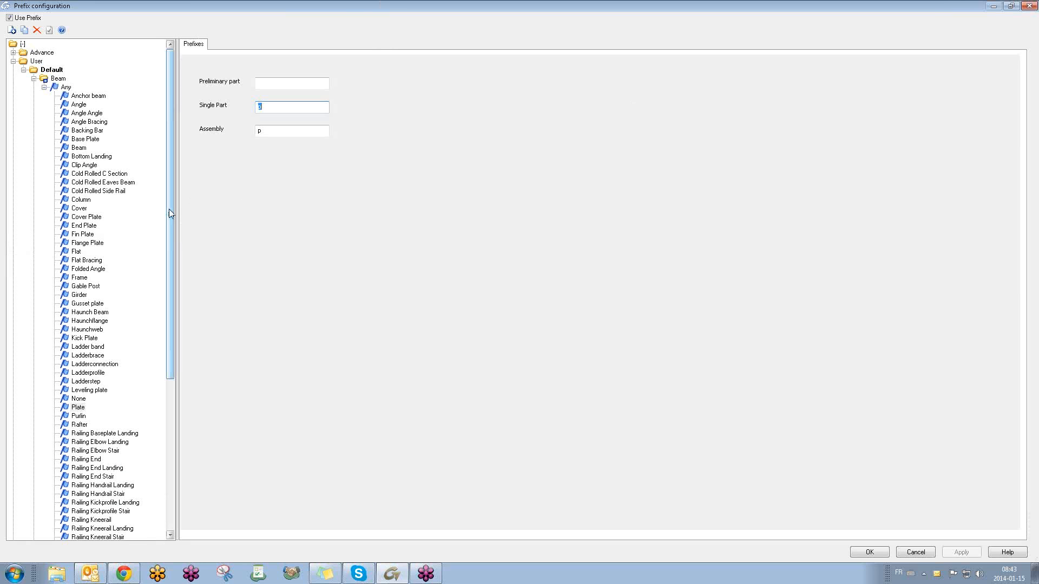
drag(178, 211, 190, 213)
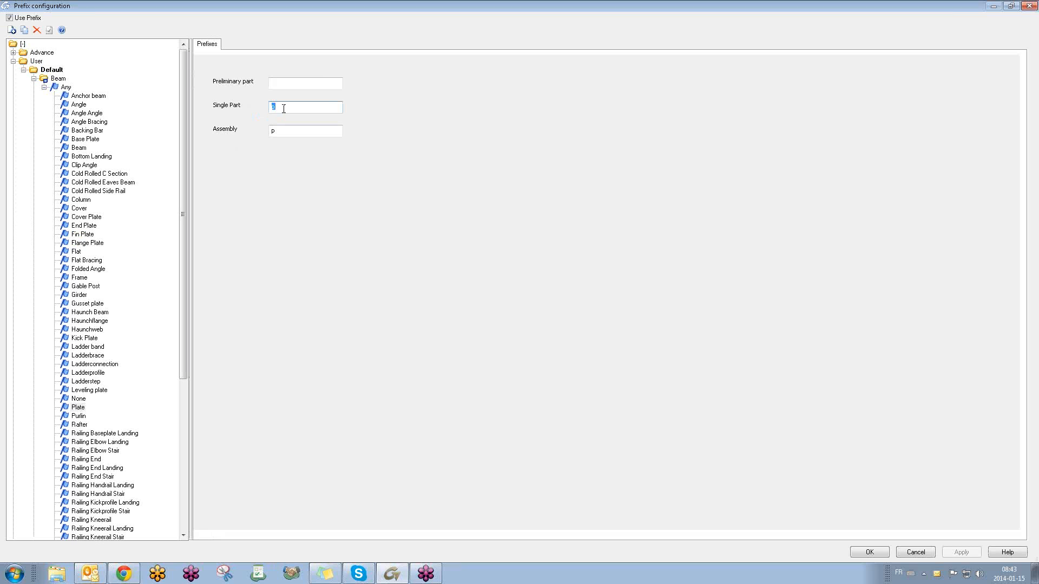
- View the single part and assembly prefixes of the Frame and Base Plate beam roles
click(81, 278)
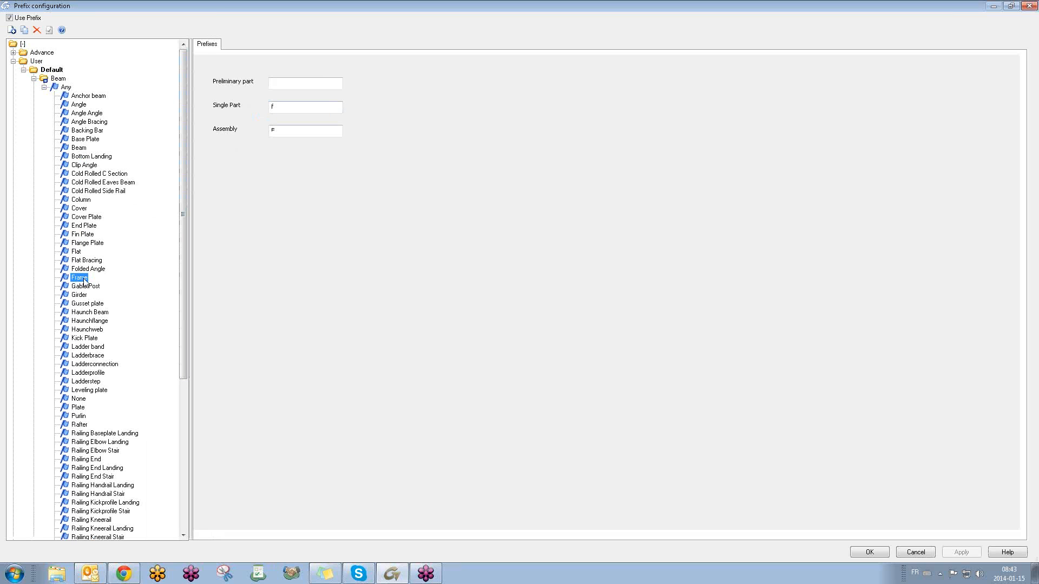
key(b)
key(b)
key(b)
key(b)
key(b)
key(b)
key(b)
click(95, 139)
click(279, 107)
- Look through the remaining beam roles in the tree and close the Prefix configuration without changes
drag(185, 157, 200, 308)
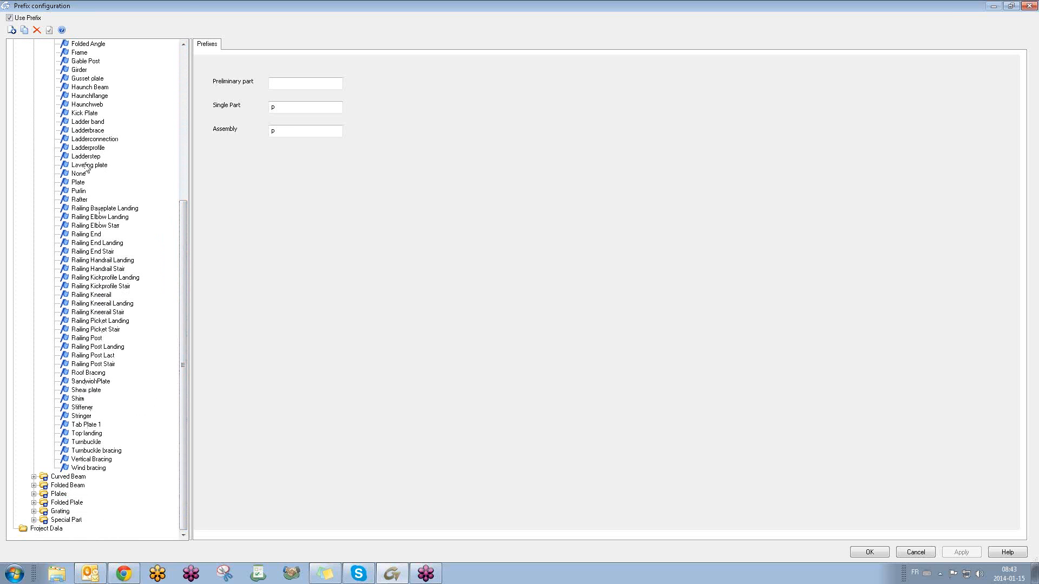
scroll(107, 126, up, 7)
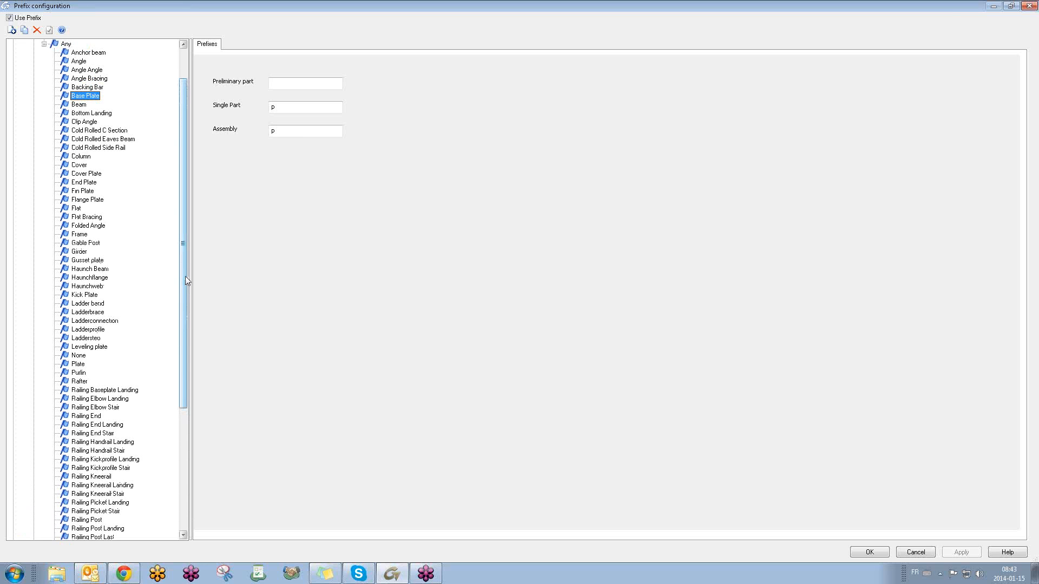
drag(185, 276, 184, 344)
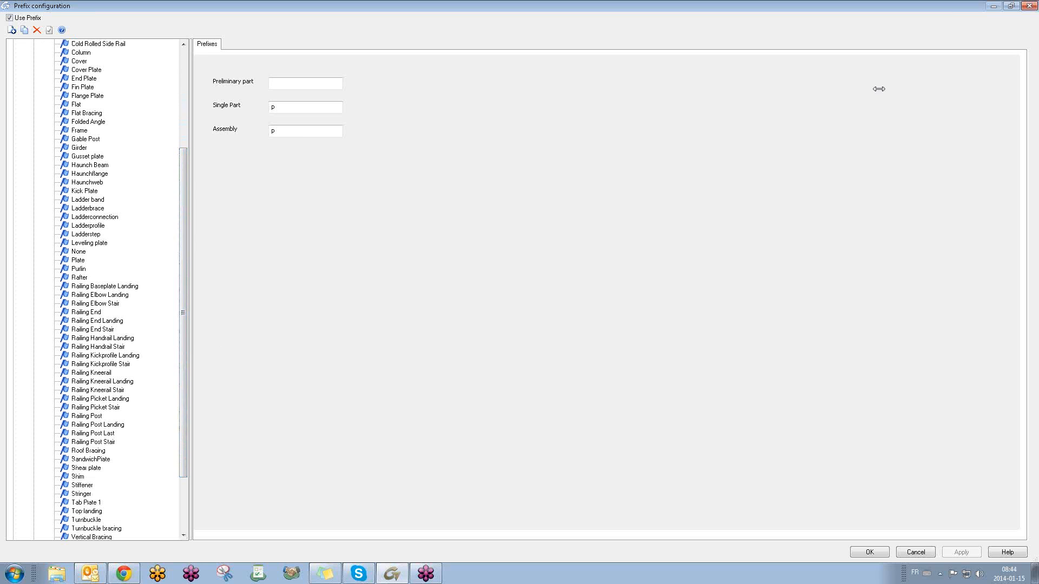
click(1033, 25)
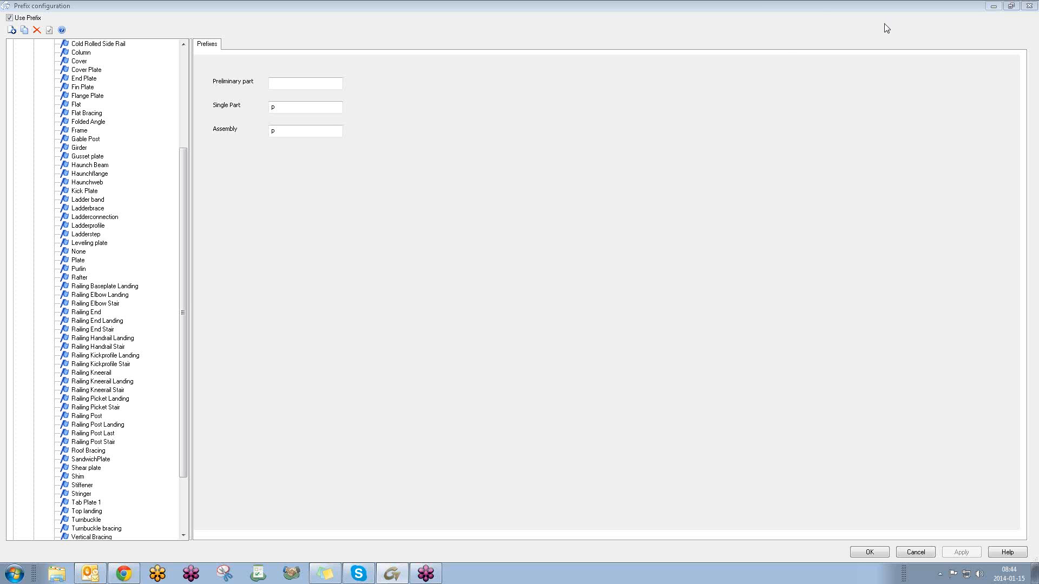
click(1028, 5)
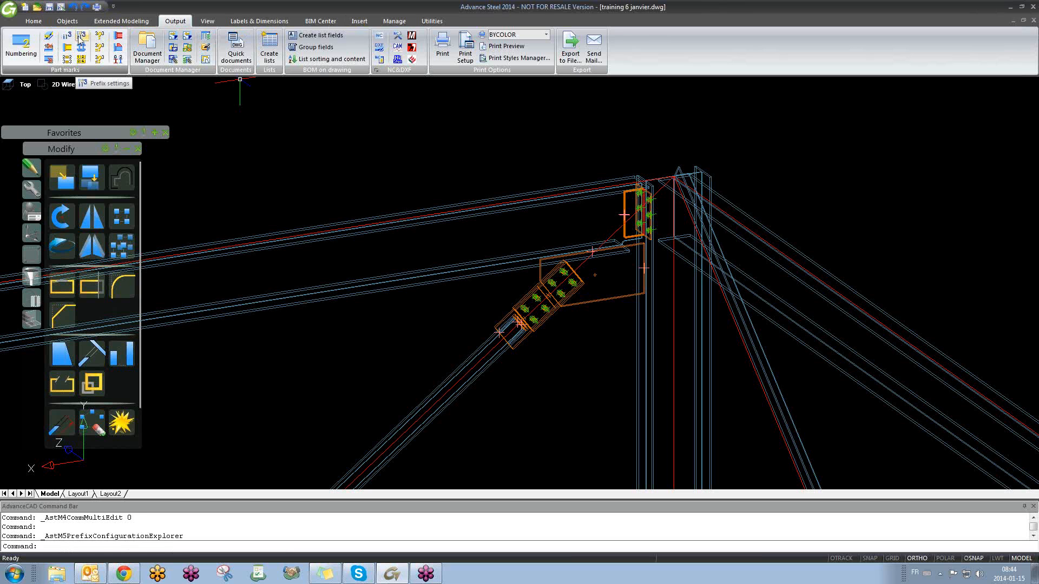
- Reopen the Prefix configuration, expand the User Default Plates category, and view the Plate role's prefixes
click(80, 37)
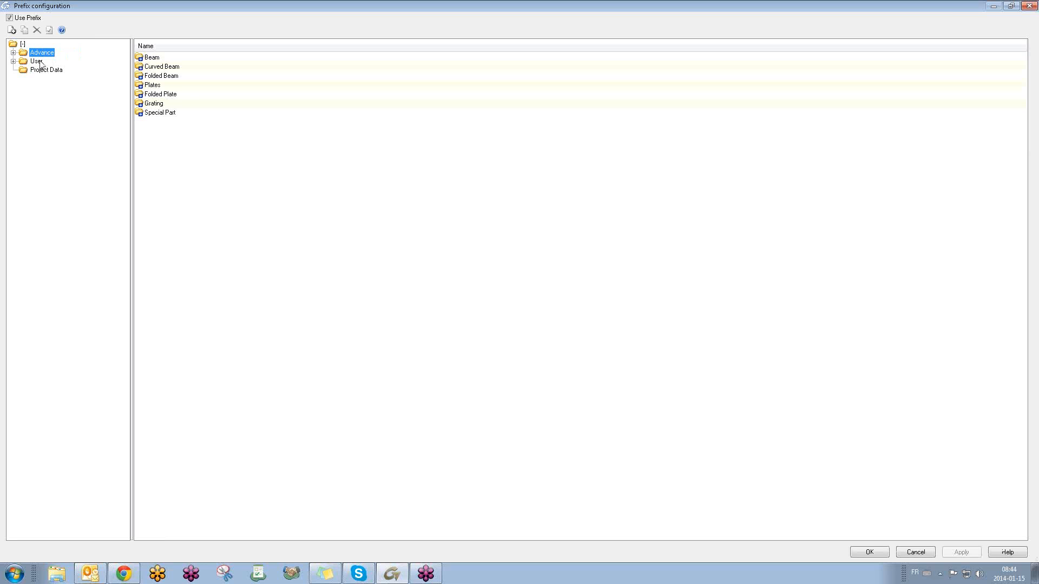
click(13, 61)
click(23, 70)
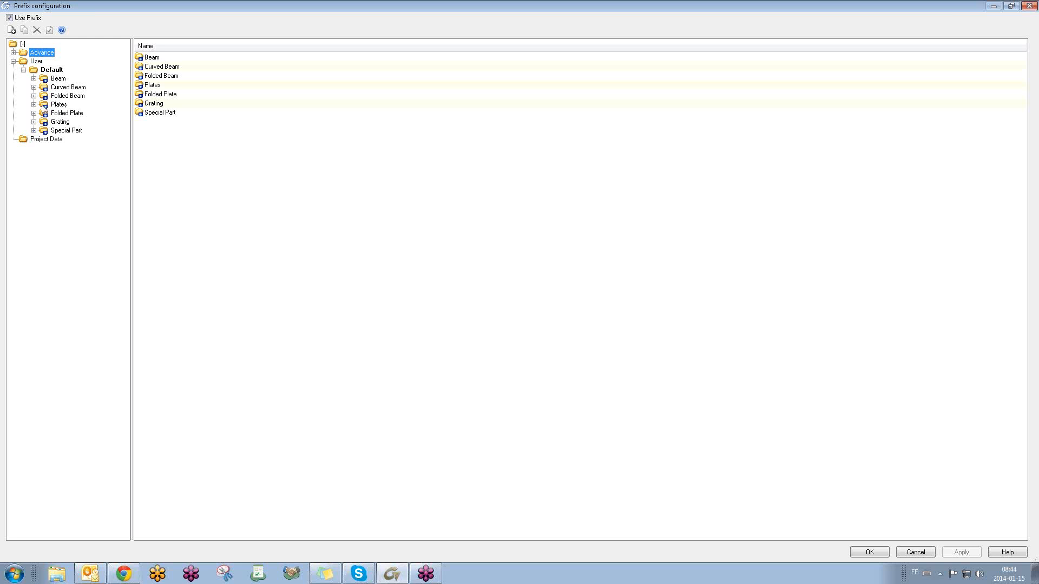
click(34, 105)
click(44, 113)
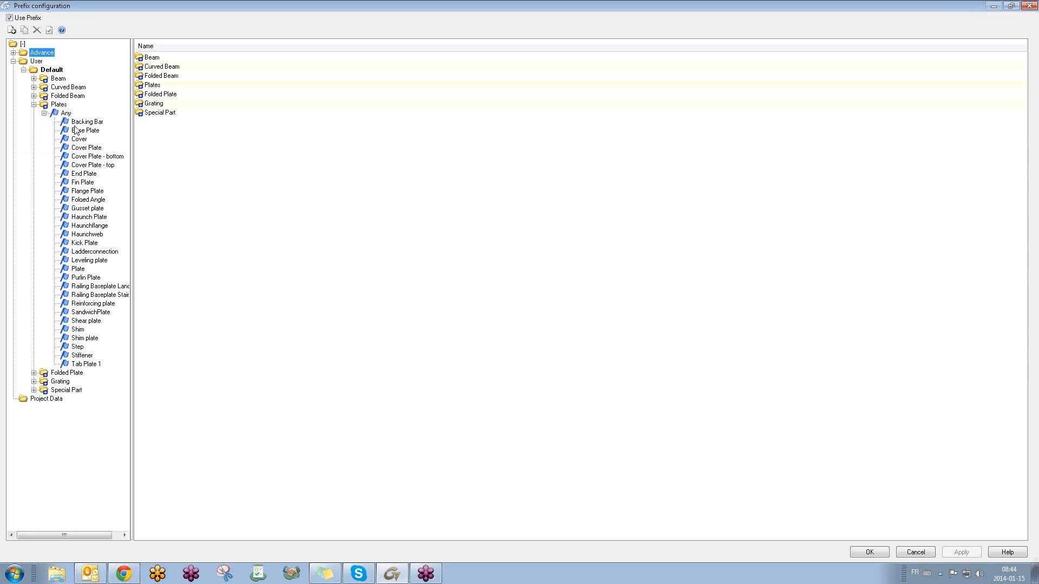
click(80, 269)
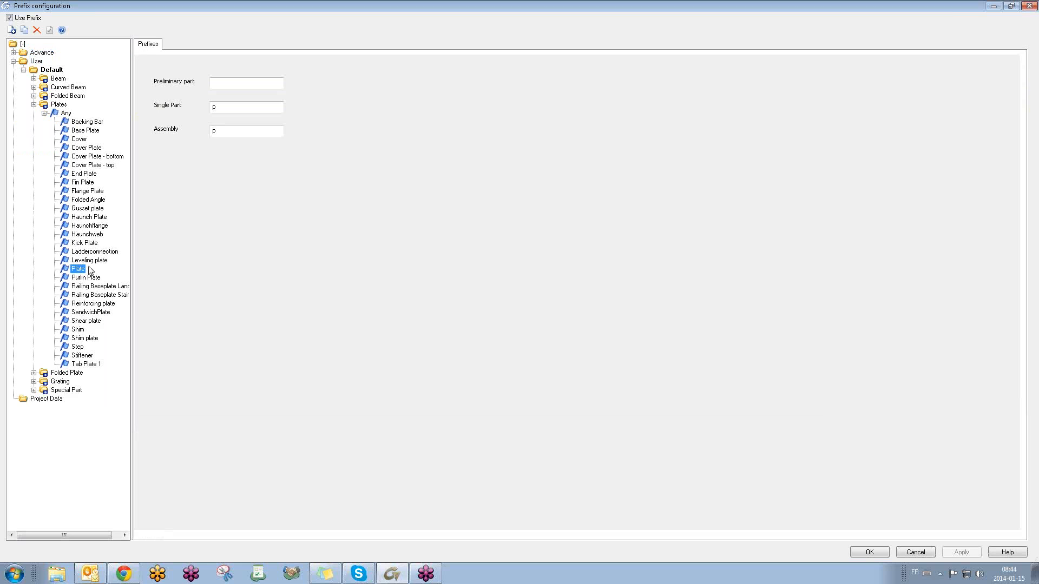
- Examine the Plate role listed under the Beam category, and collapse the Beam and Plates categories
click(34, 79)
click(44, 87)
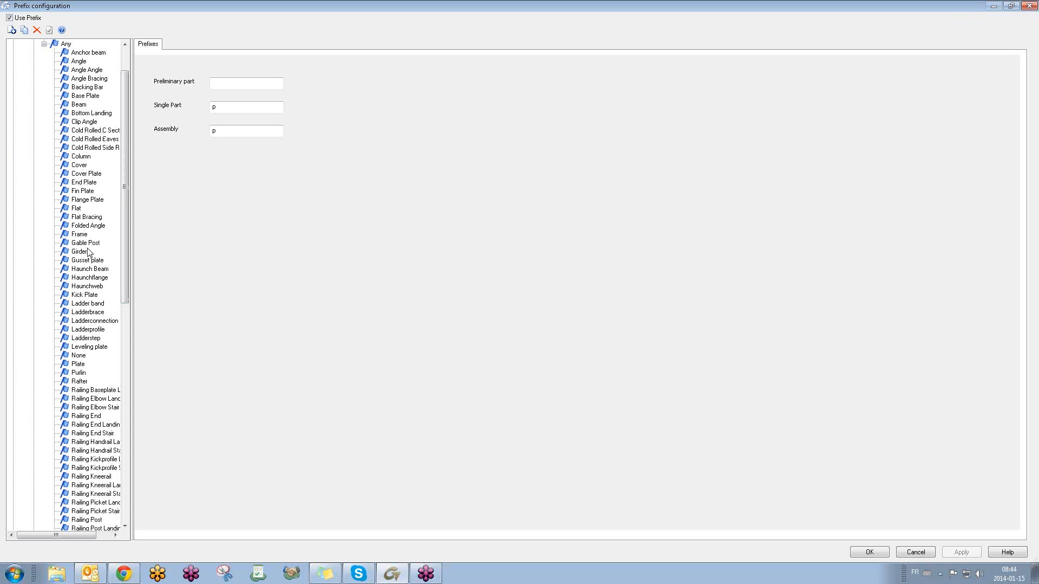
click(78, 364)
click(44, 43)
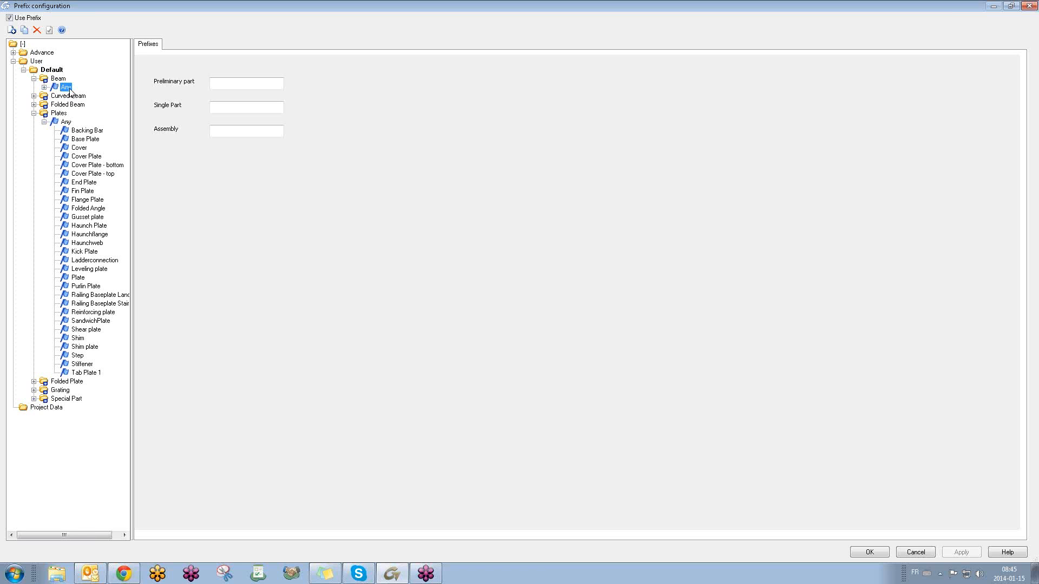
click(43, 122)
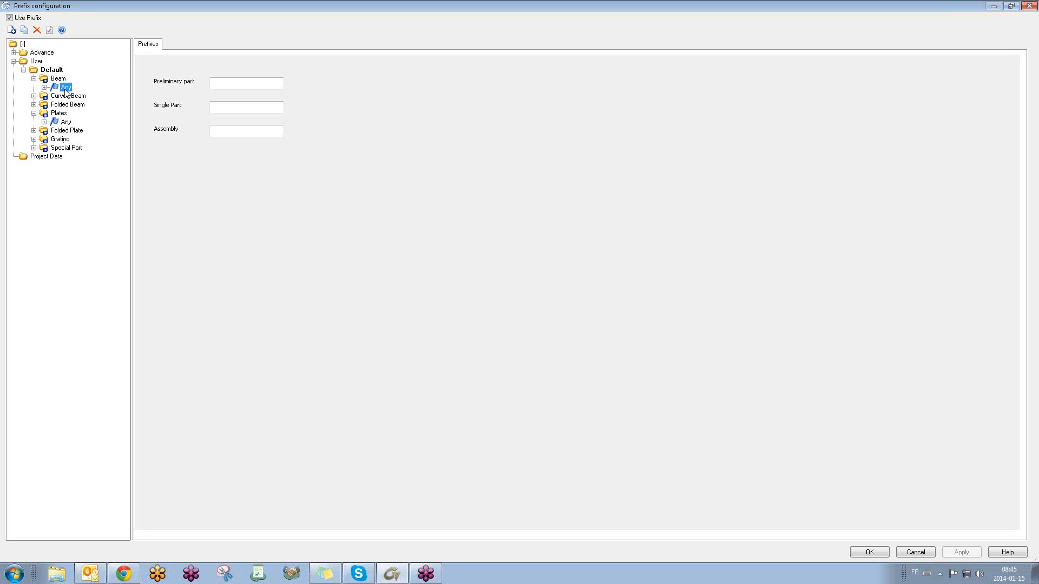
click(34, 79)
click(34, 105)
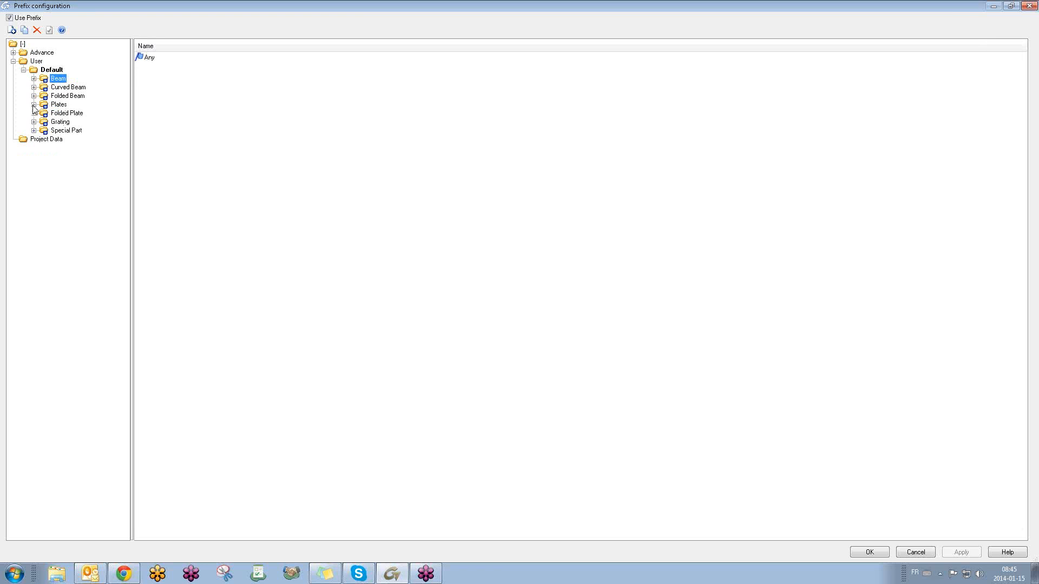
- View the Clip Angle prefixes in the Folded Plate category, and close the Prefix configuration without changes
click(64, 113)
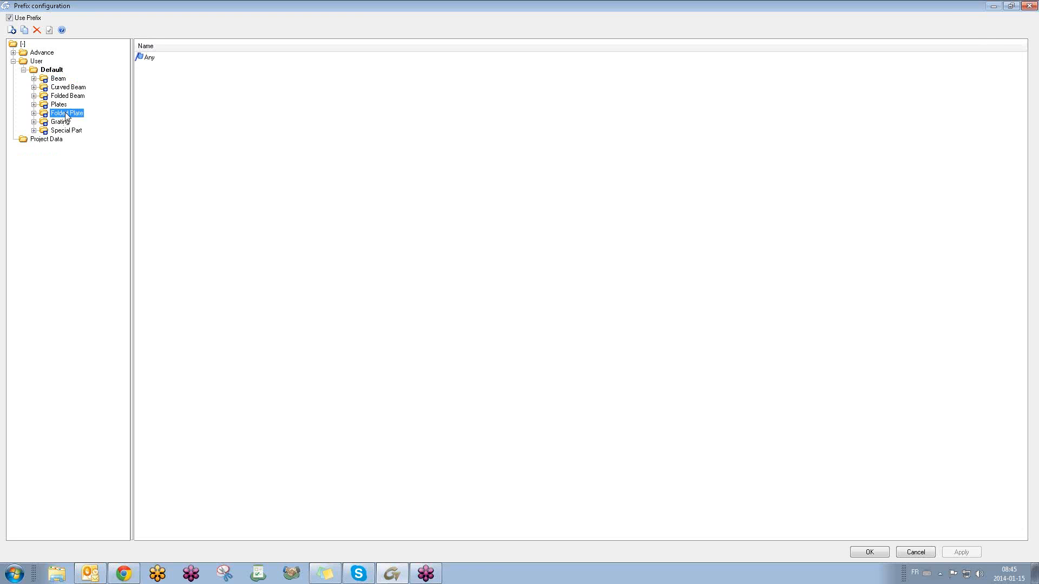
click(34, 113)
click(45, 122)
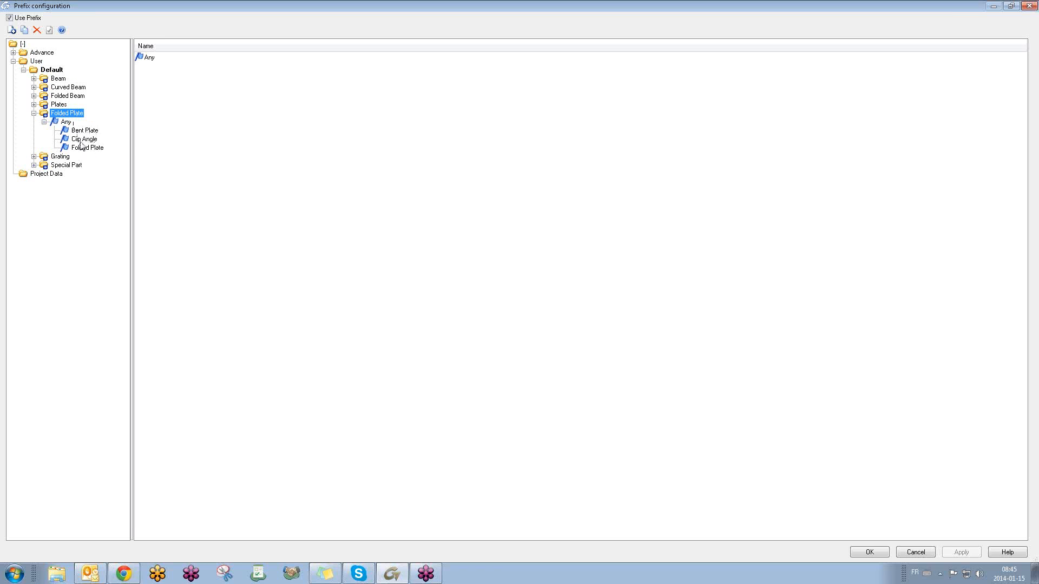
click(82, 141)
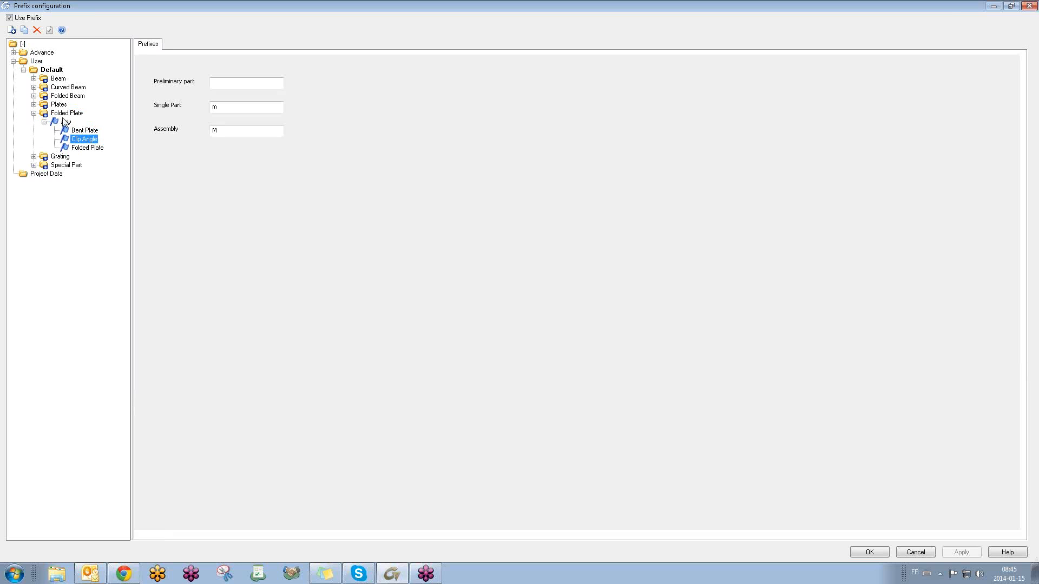
click(34, 113)
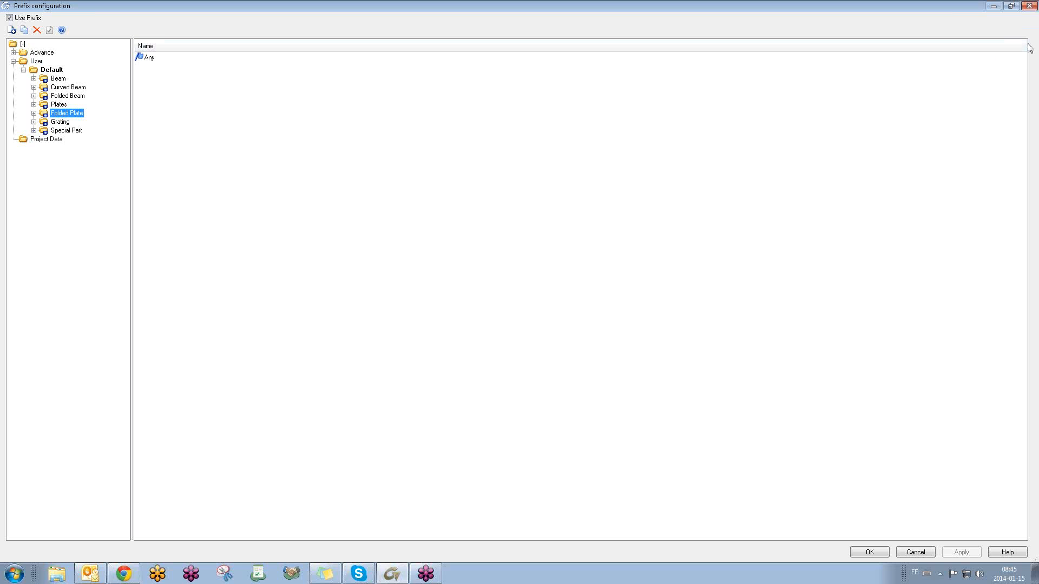
click(1031, 25)
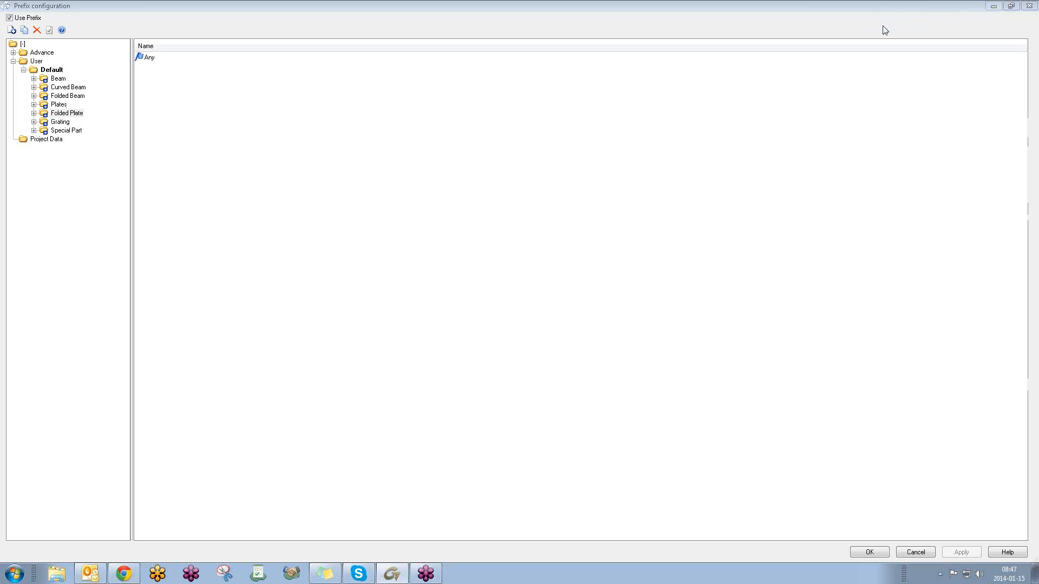
click(1030, 6)
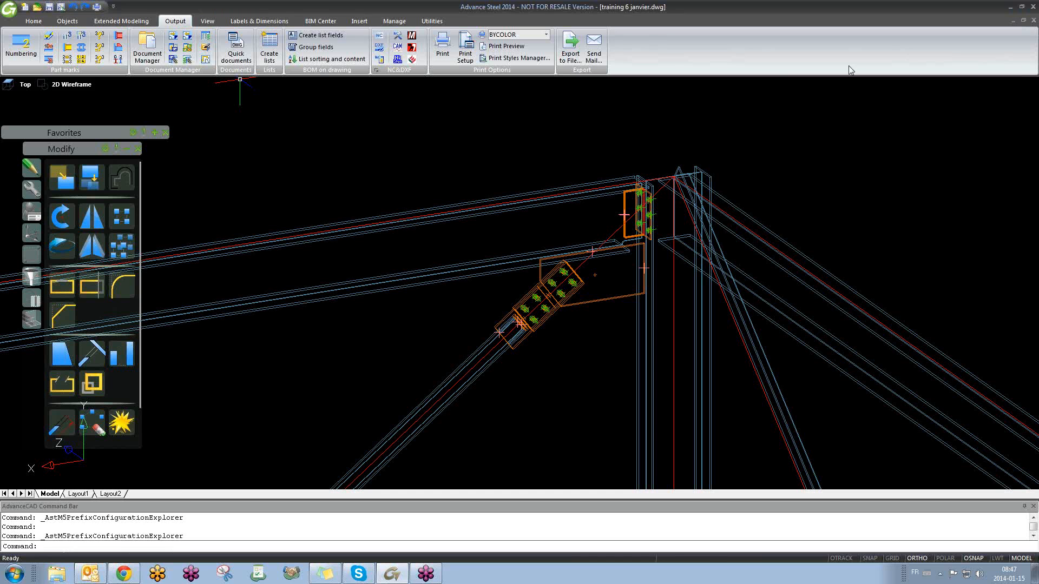
- Select an upper beam, clear the selection, and bring the whole steel structure with the stair into view
click(432, 144)
click(408, 164)
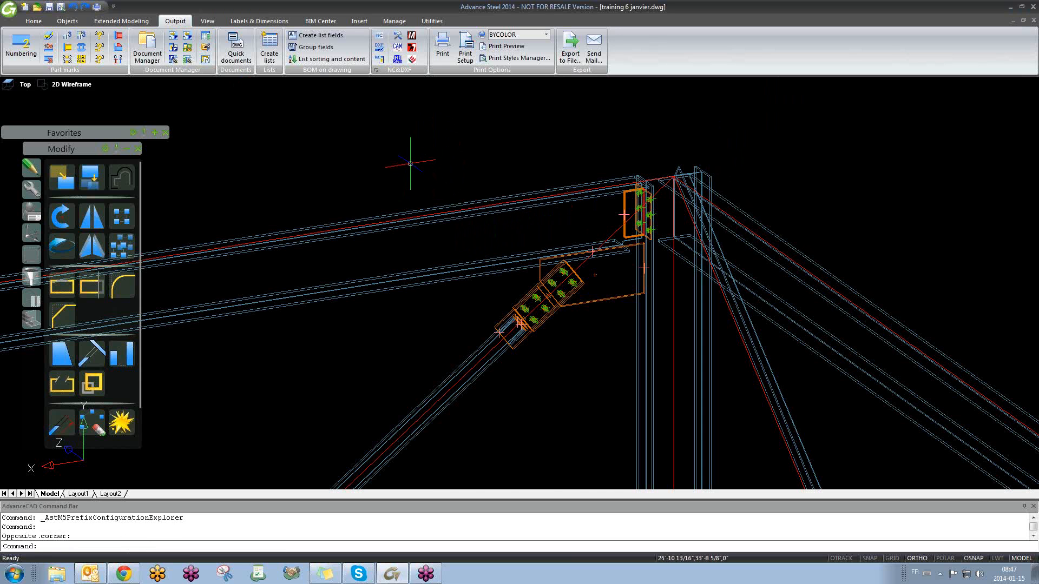
scroll(406, 146, down, 3)
scroll(301, 227, up, 2)
click(297, 227)
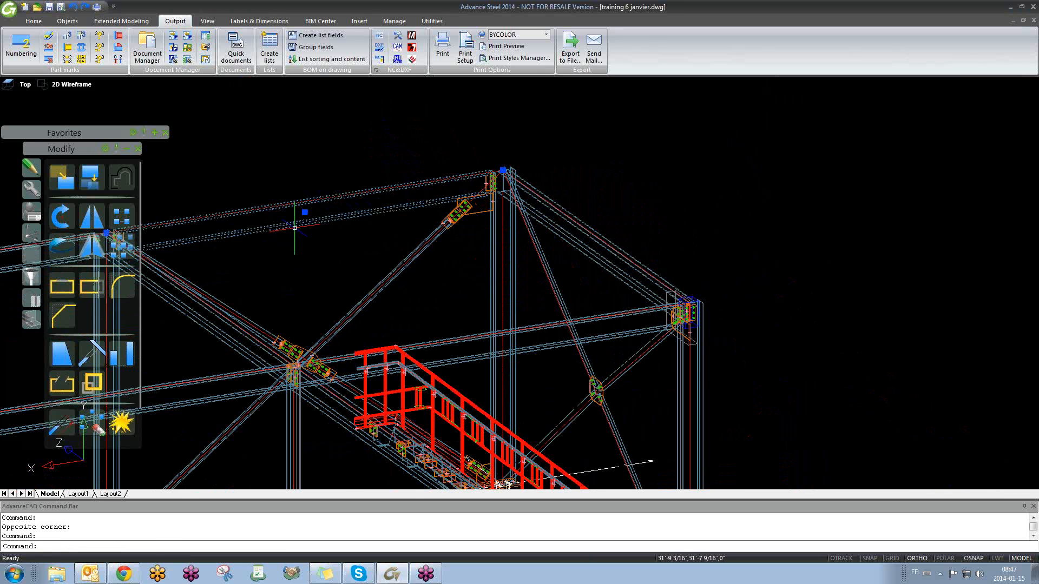
right_click(302, 230)
key(Escape)
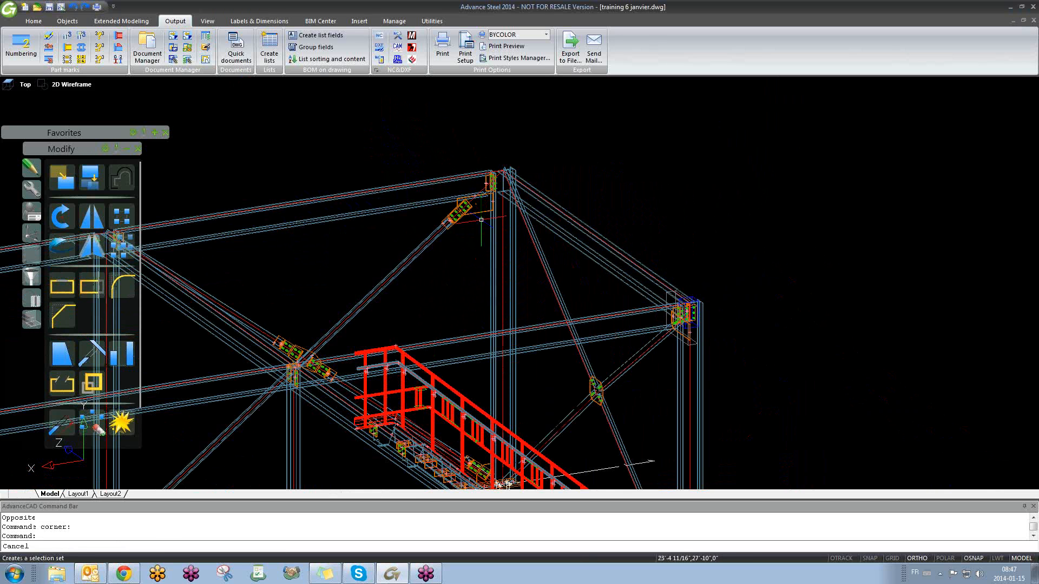
scroll(428, 284, down, 4)
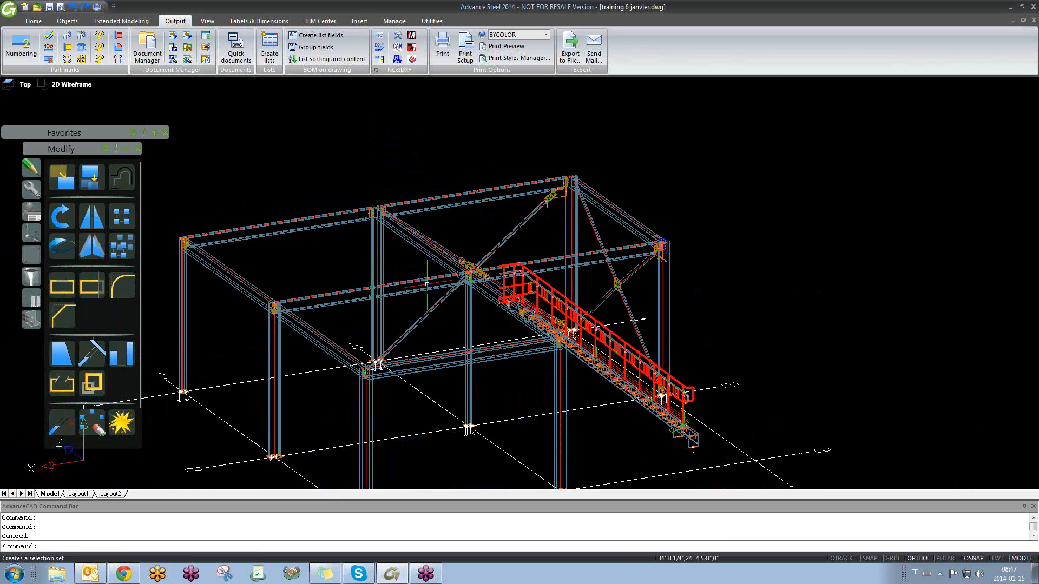
click(594, 253)
right_click(594, 253)
key(Escape)
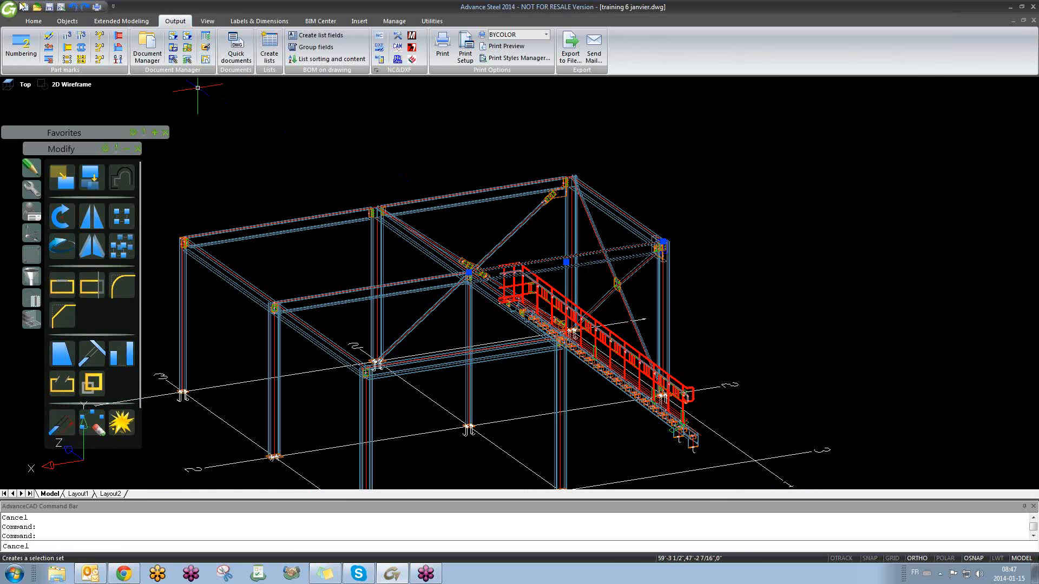
key(Escape)
- Open the Document Manager, expand the up-to-date details, and preview the drawing [MP] Pos B13 Sheet 004.dwg
click(159, 59)
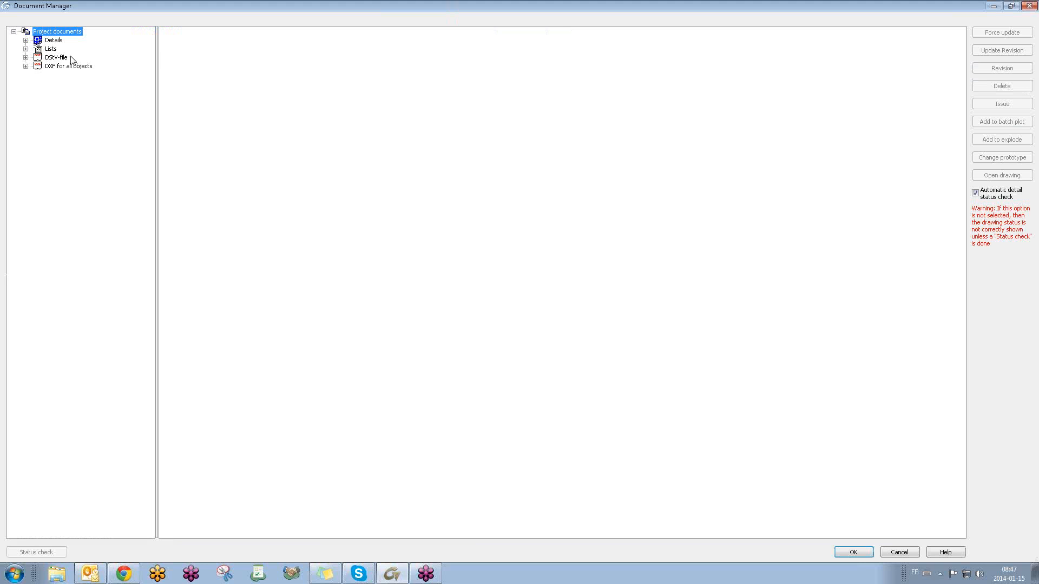
click(25, 40)
click(37, 66)
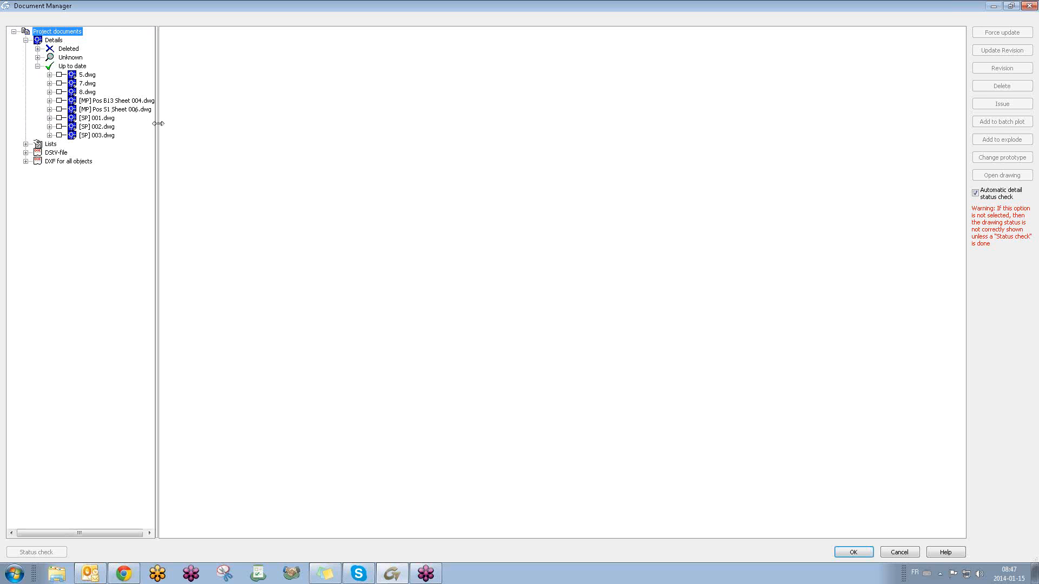
drag(157, 123, 192, 123)
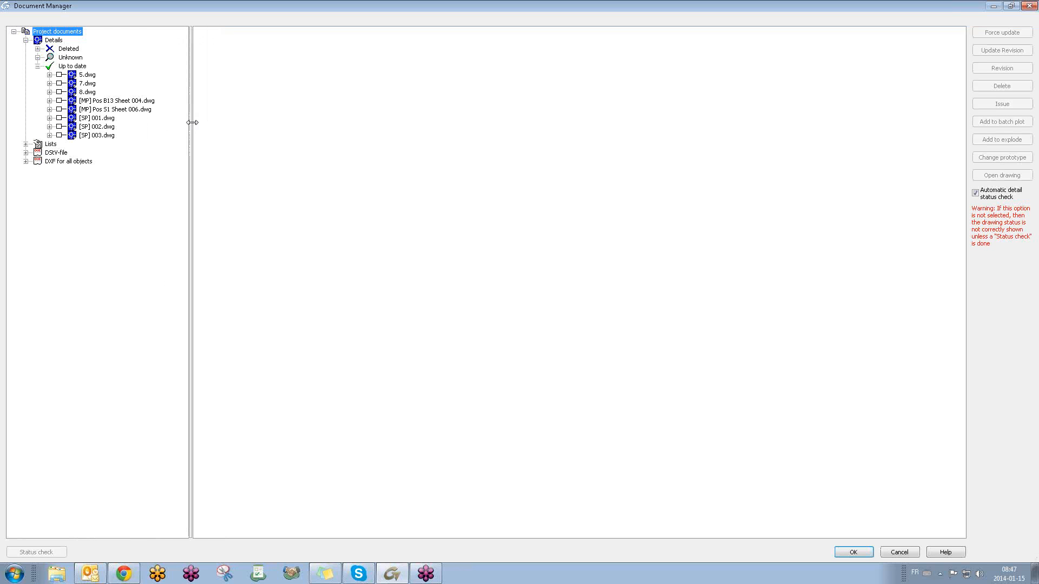
click(117, 100)
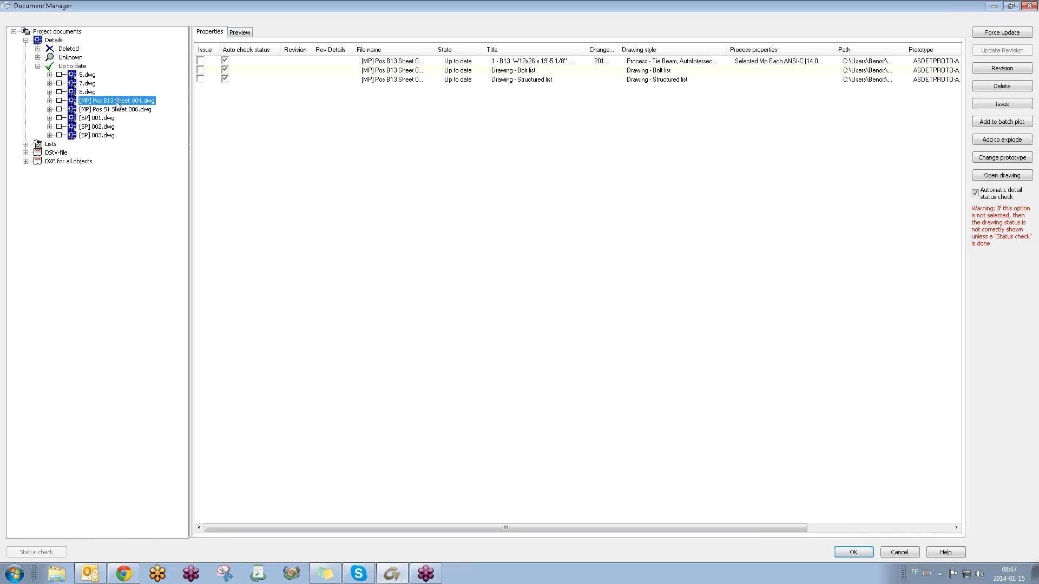
click(236, 33)
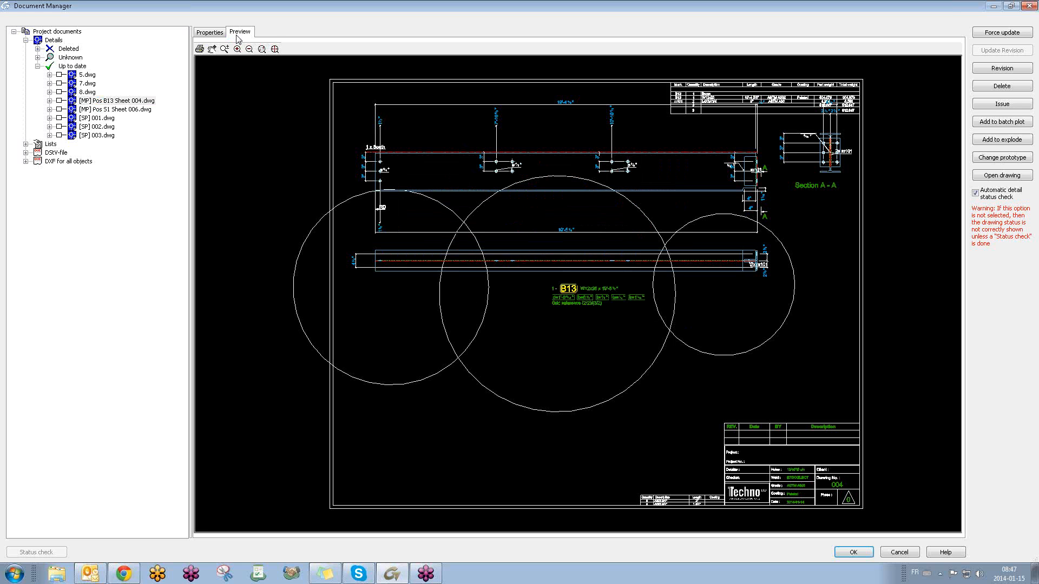
- Close the Document Manager, then view the general Numbering settings and close them without running the numbering
click(1028, 7)
click(20, 49)
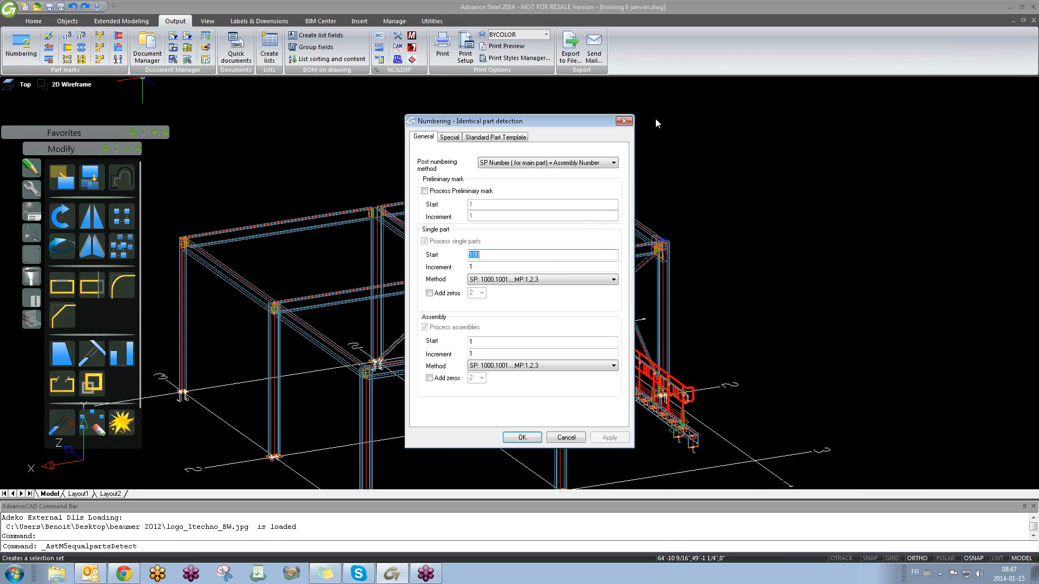
click(624, 121)
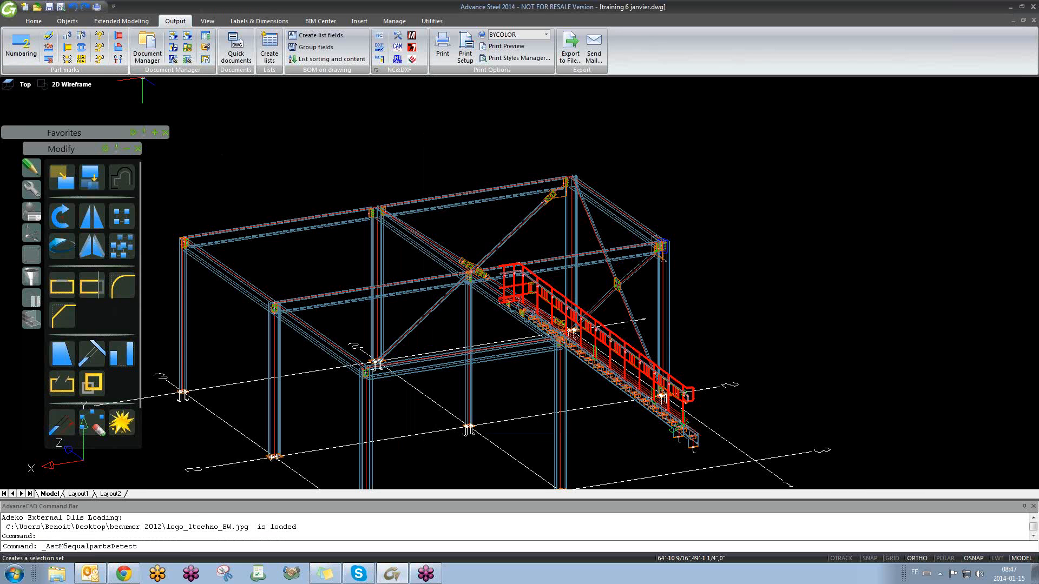
- Open the up-to-date detail drawing [MP] Pos B13 Sheet 004.dwg from the Document Manager
click(150, 51)
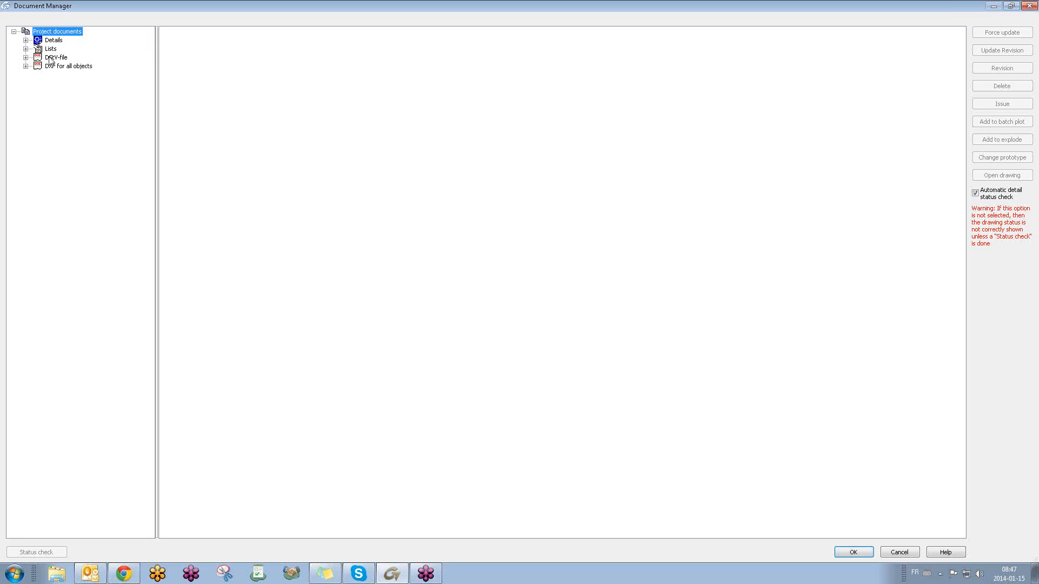
click(25, 40)
click(37, 66)
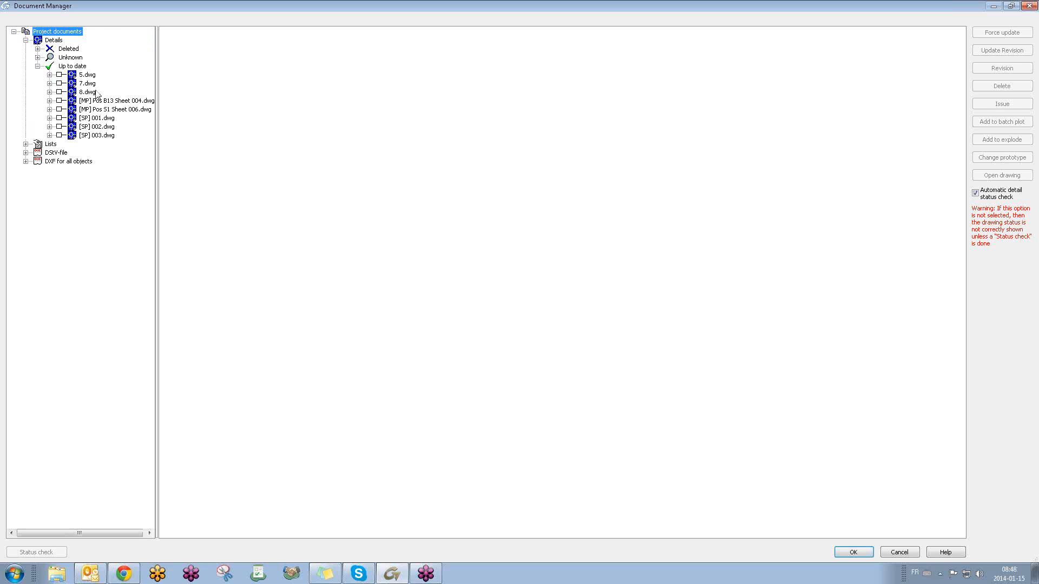
click(104, 101)
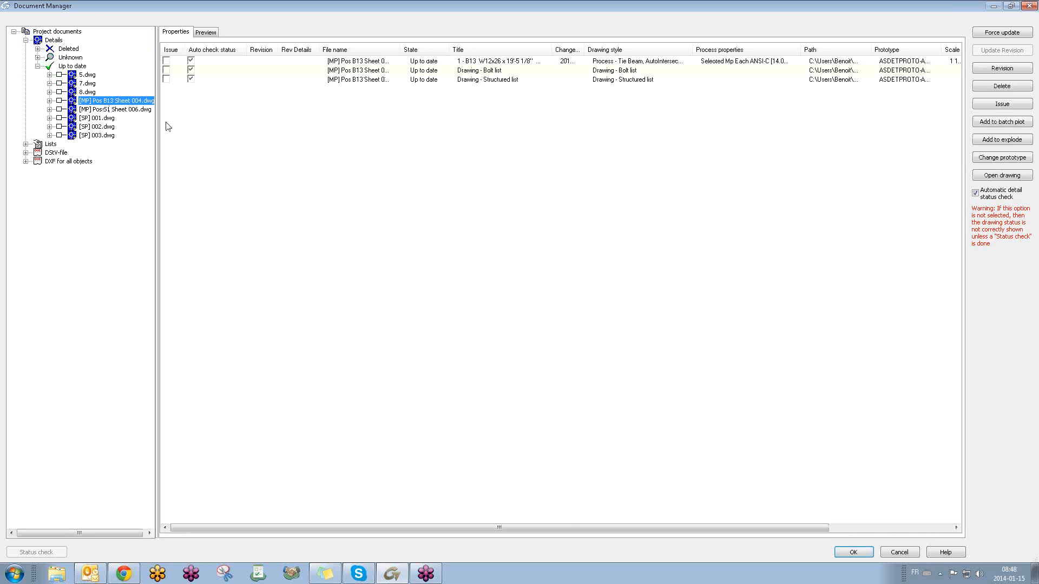
click(1003, 178)
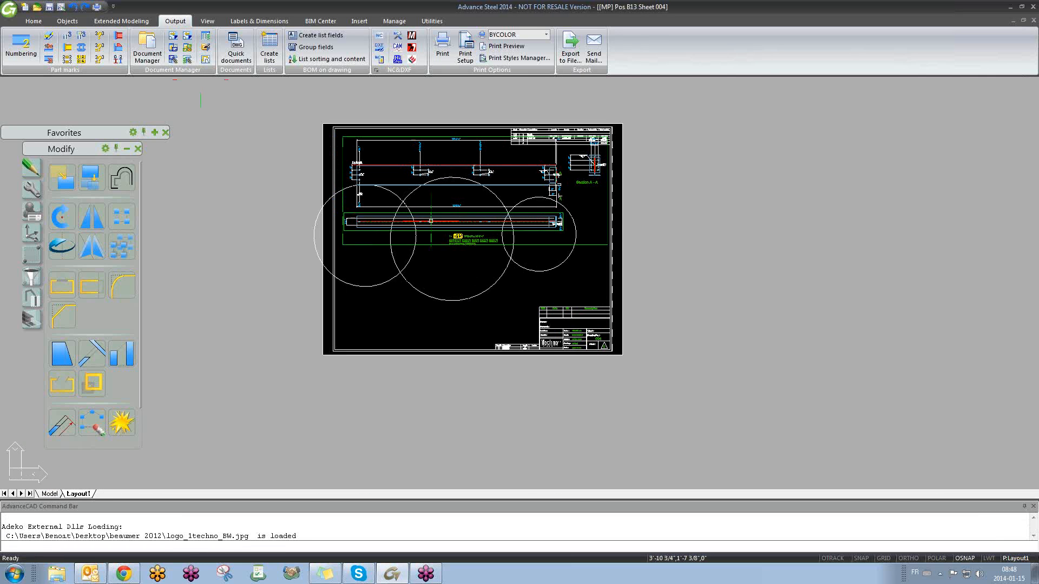
- Delete the three large circles overlapping the B13 beam drawing on the sheet
scroll(526, 263, up, 4)
click(546, 257)
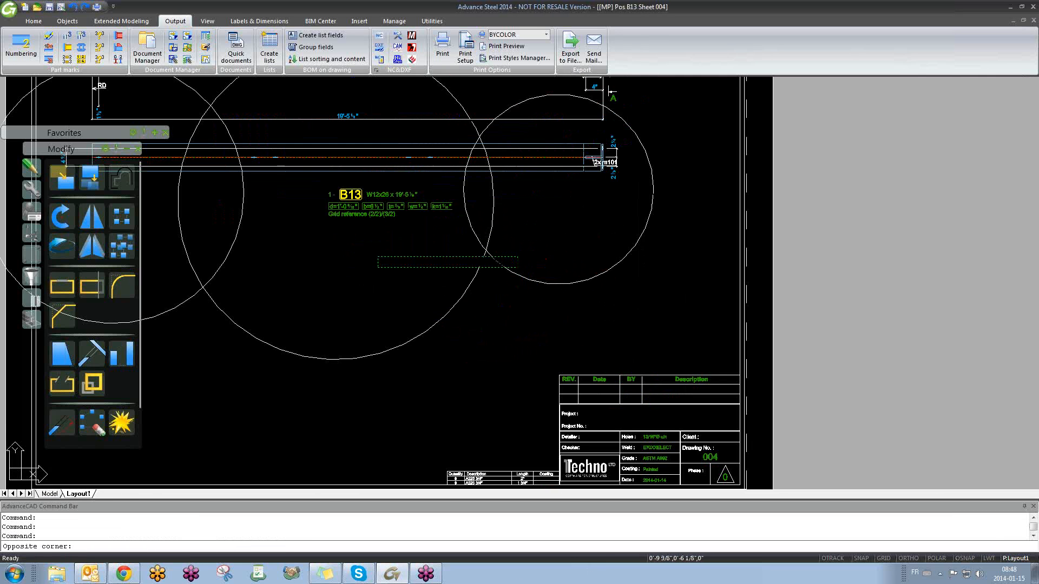
click(193, 292)
key(Delete)
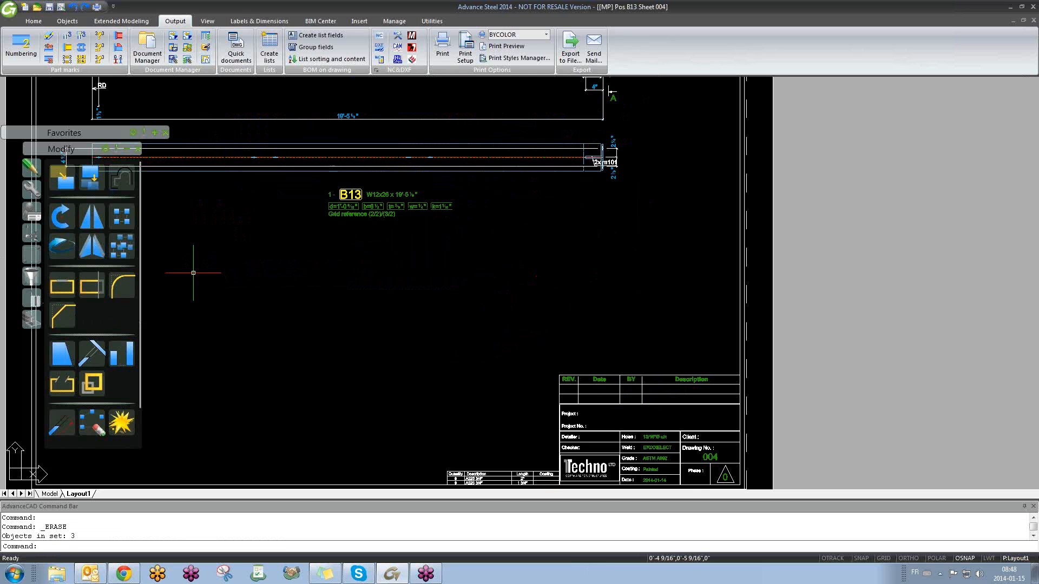
- Examine the Drawing No. field in the B13 sheet's title block and compare it with the piece mark label
scroll(436, 330, down, 5)
scroll(527, 411, up, 6)
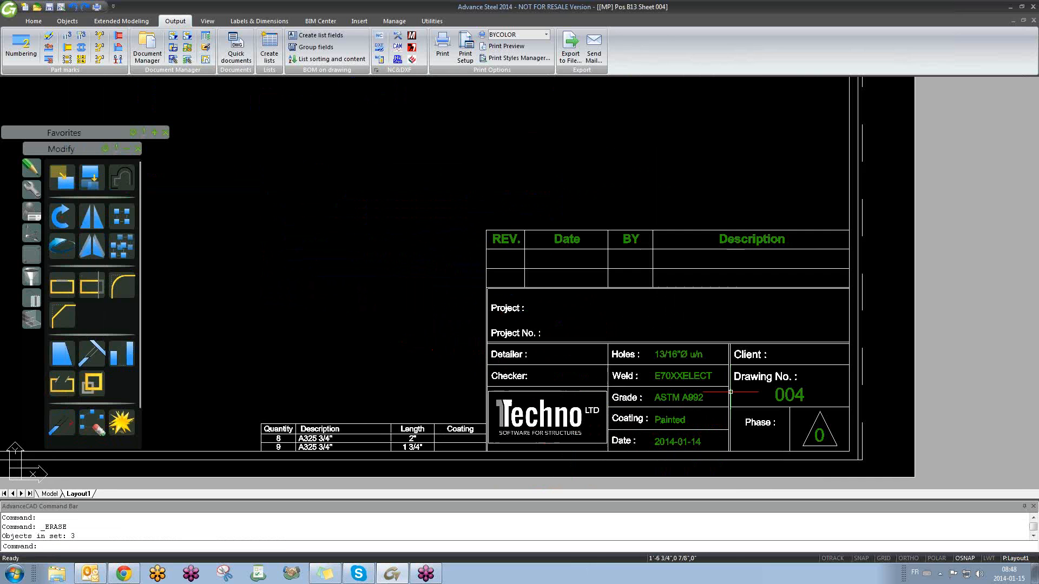
scroll(811, 411, down, 4)
scroll(822, 408, up, 5)
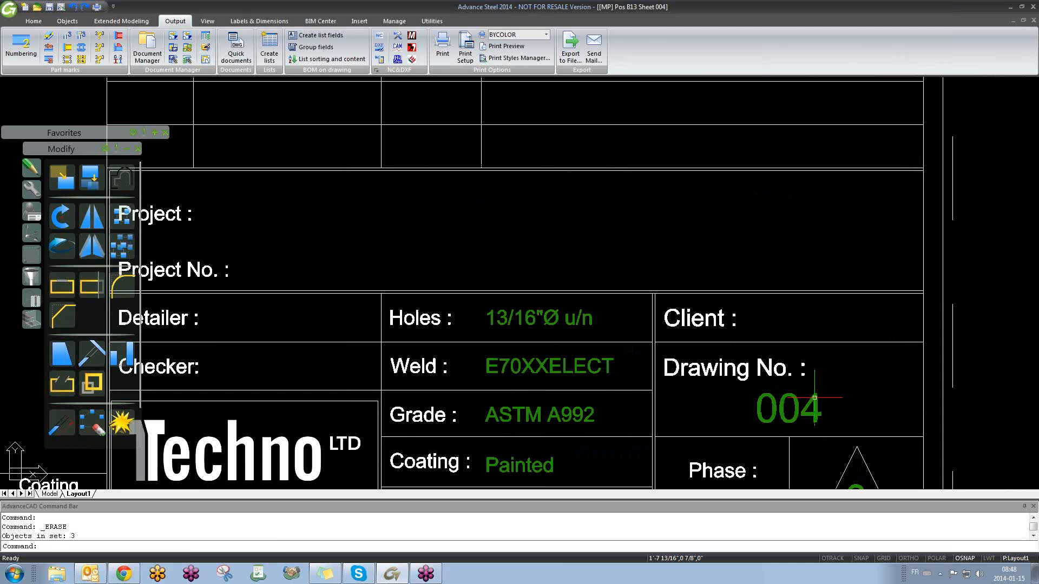
key(ctrl+a)
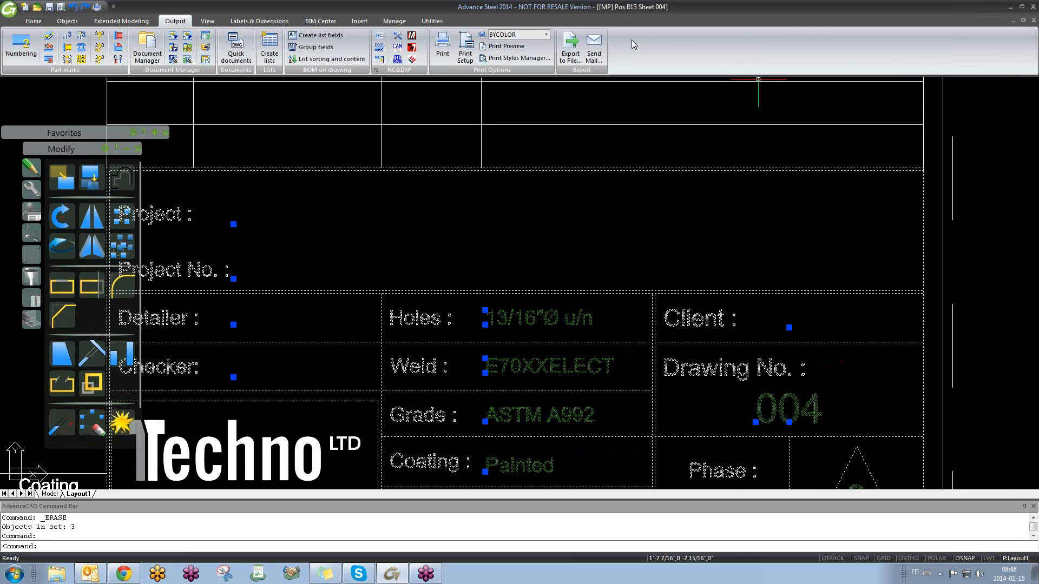
scroll(649, 324, down, 5)
key(Escape)
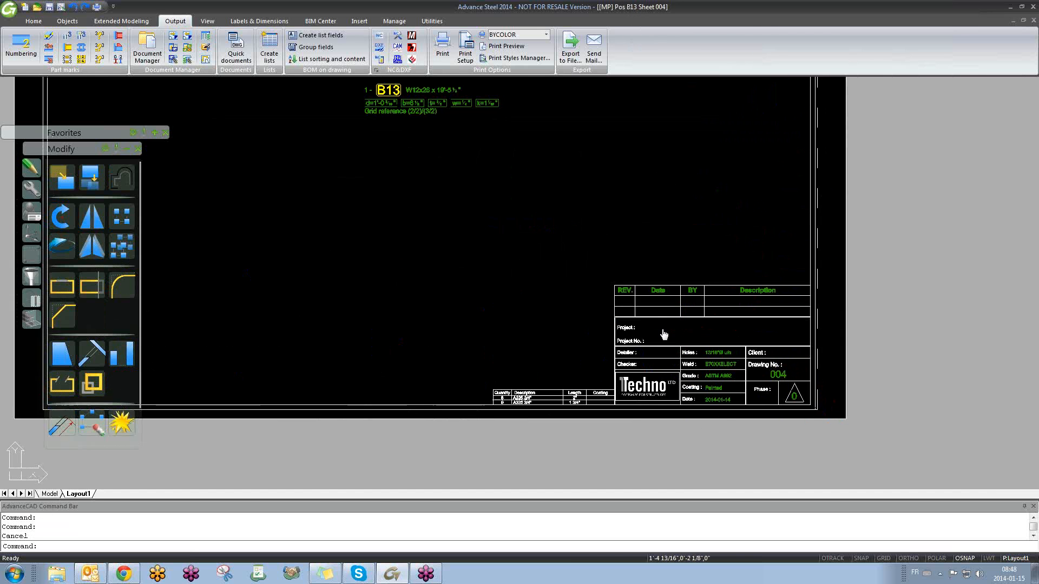
middle_drag(313, 288, 358, 322)
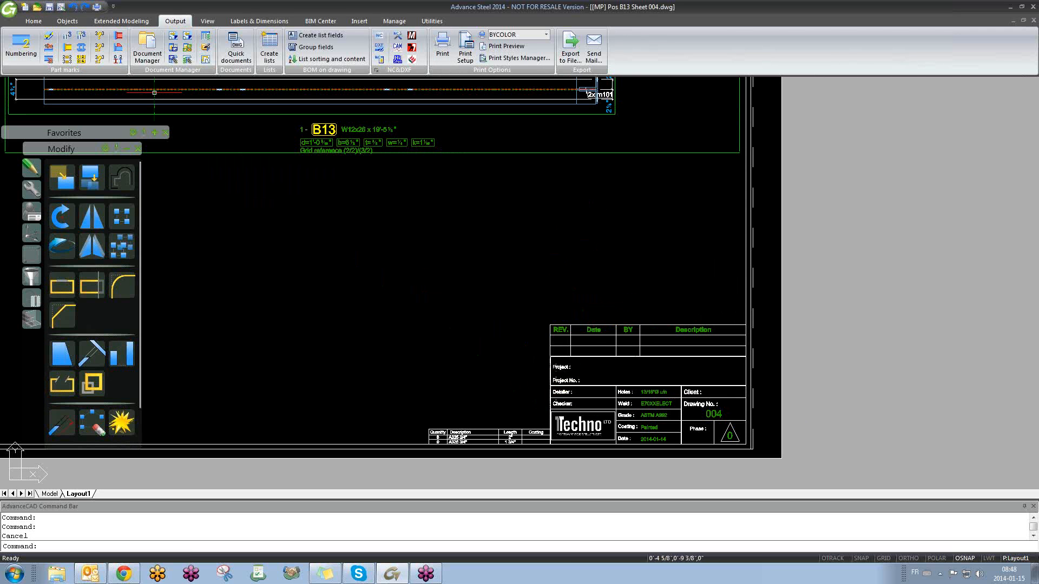
- Open the prototype drawing ASDETPROTO-Assembly-ANSI-C from the Prototypes folder inside the desktop folder training 6 janvier
click(37, 7)
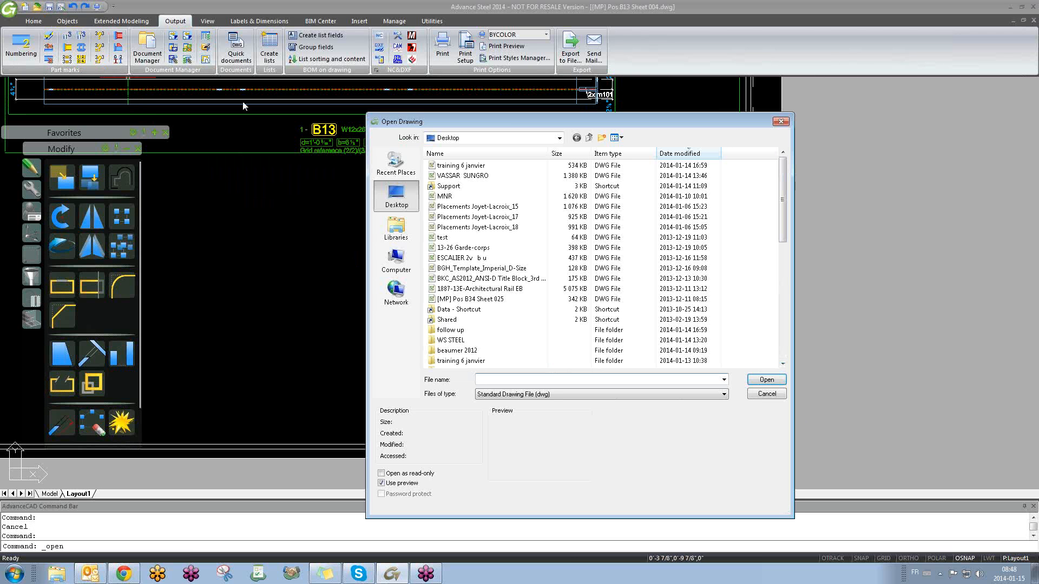
click(480, 248)
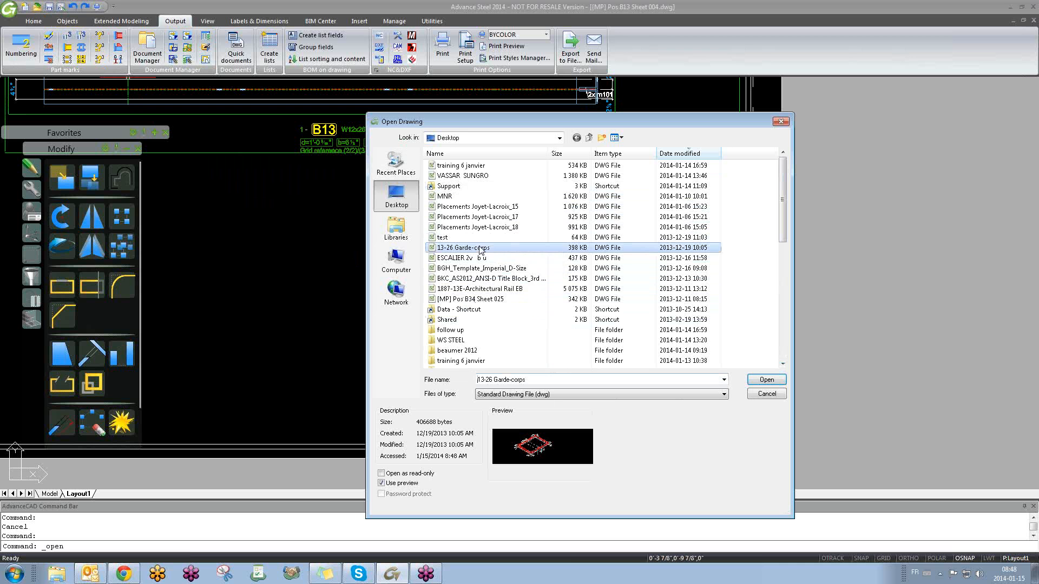
key(t)
key(t)
key(t)
key(t)
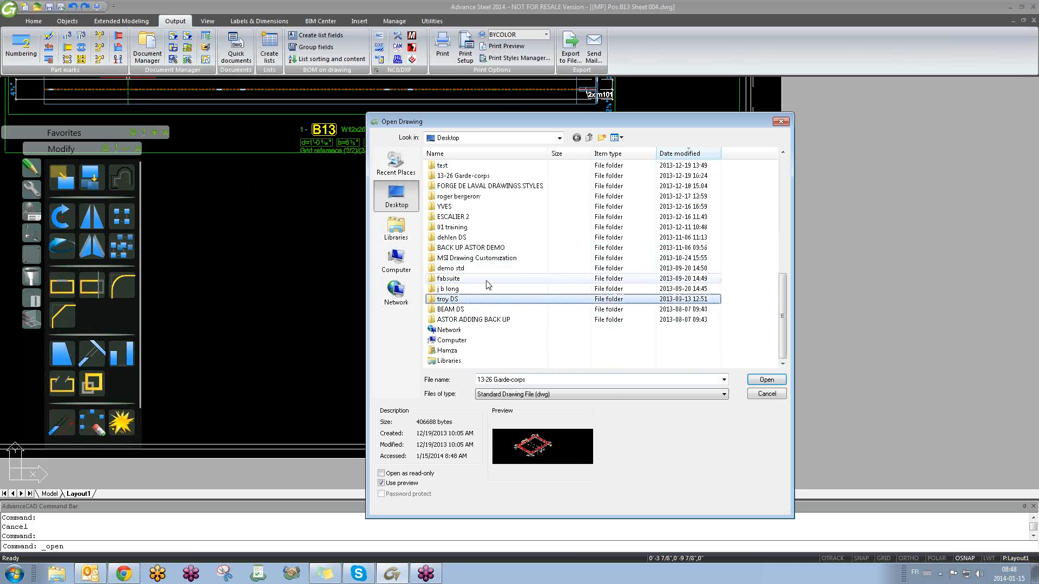
key(t)
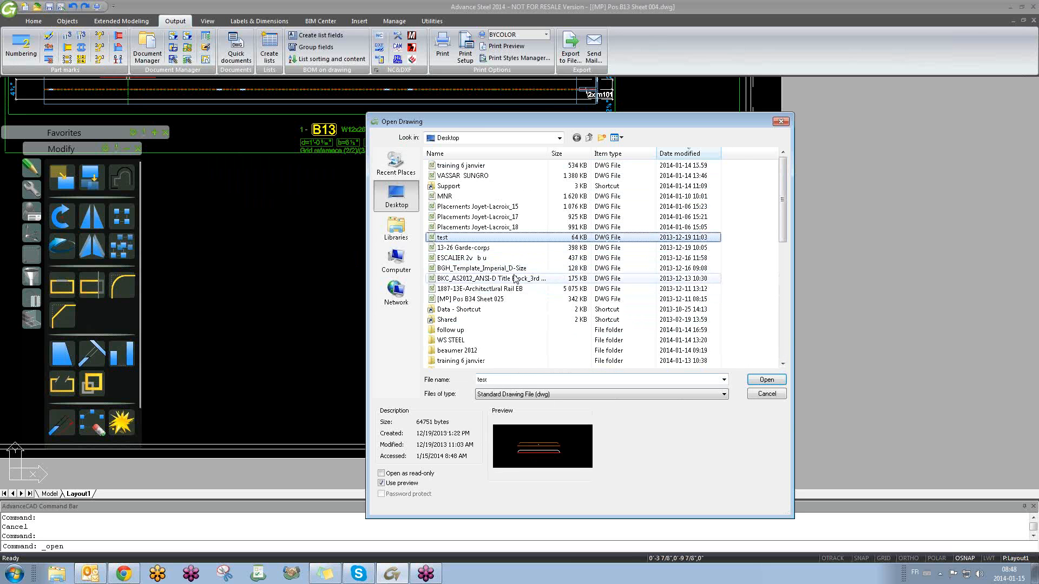
double_click(464, 361)
double_click(466, 227)
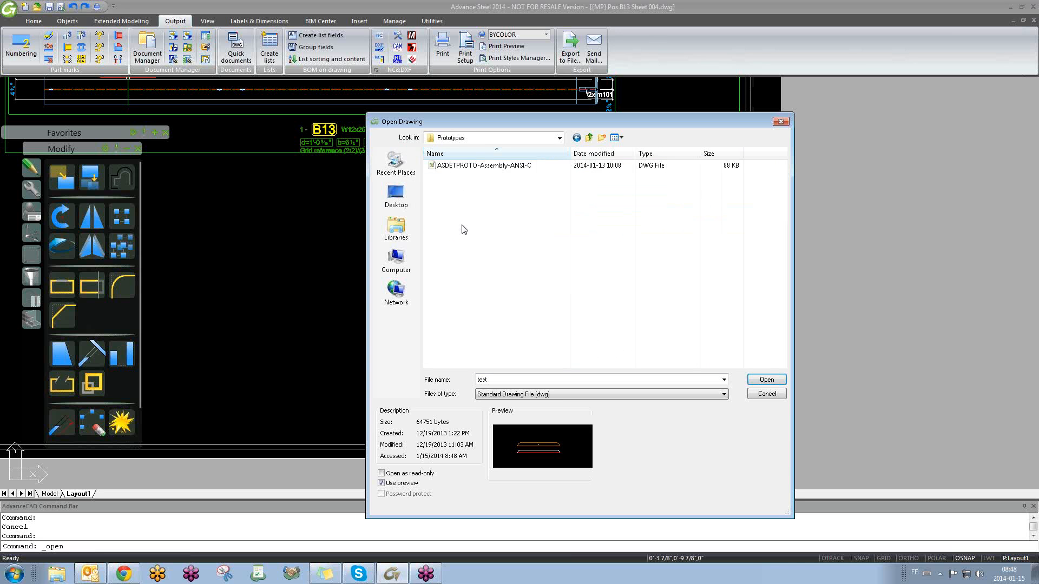
double_click(474, 166)
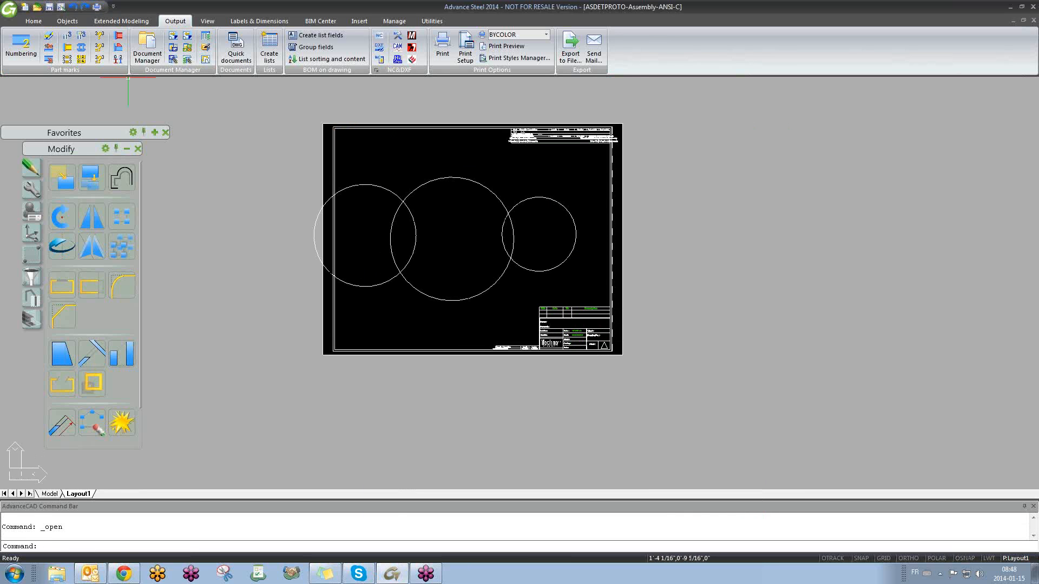
- Delete the three circles from the assembly prototype's layout
drag(539, 238, 375, 246)
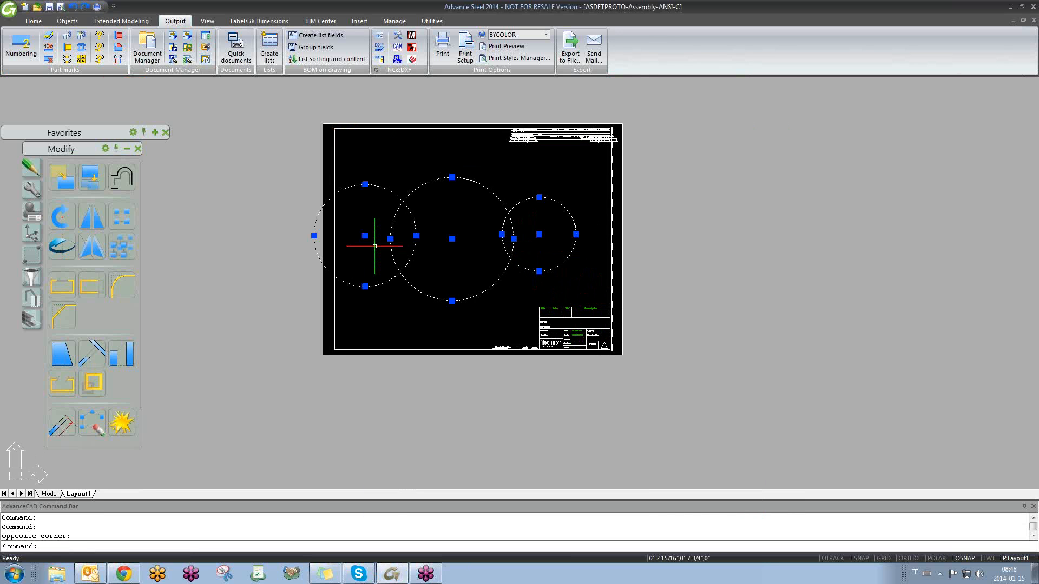
key(Delete)
- Explode the prototype's title block into its attribute tokens and examine the one under Drawing No
scroll(590, 324, up, 8)
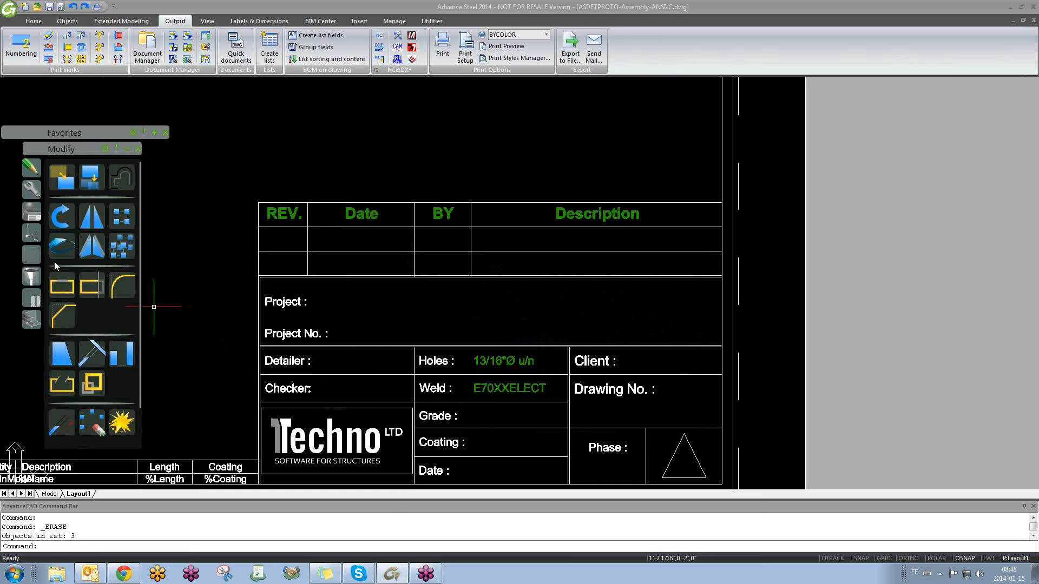
click(120, 426)
click(279, 347)
key(Return)
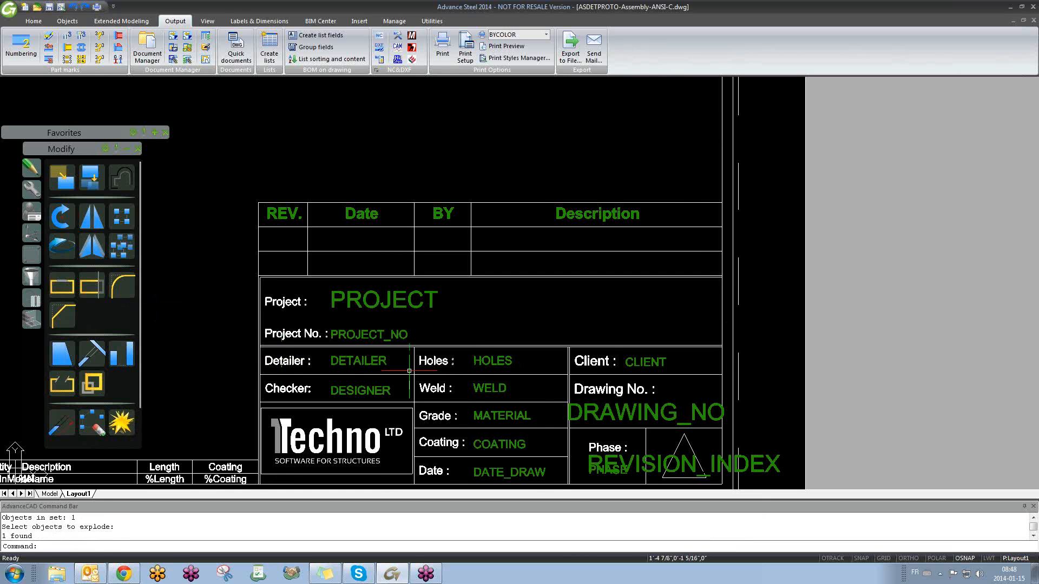
middle_drag(608, 461, 506, 424)
scroll(506, 425, up, 2)
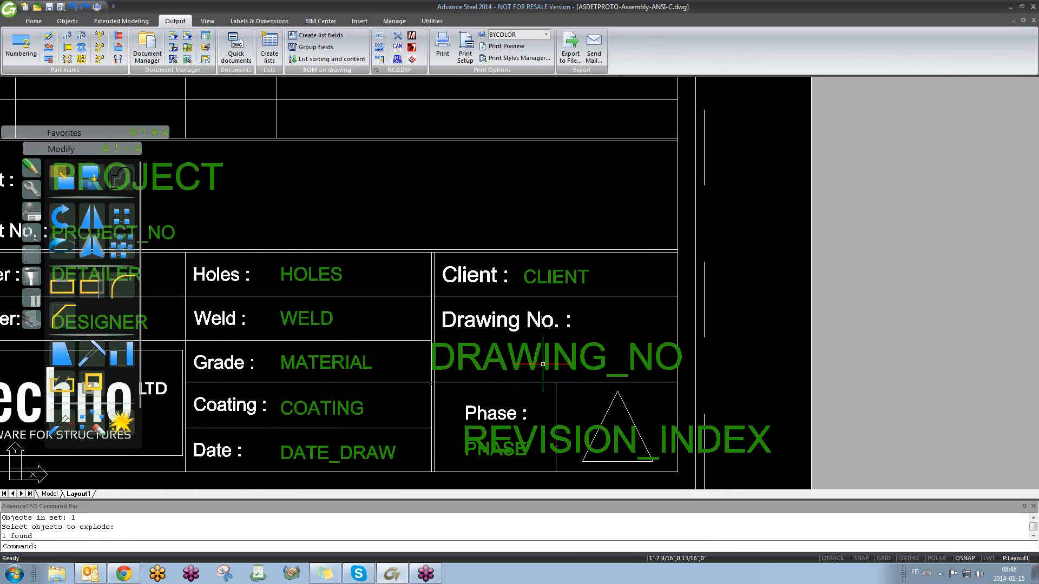
- Switch to the desktop, open the Word document "Tokens used in AS Prototypes" from the beaumer 2012 folder, and highlight its DRAWING_NO token
click(1009, 7)
click(805, 39)
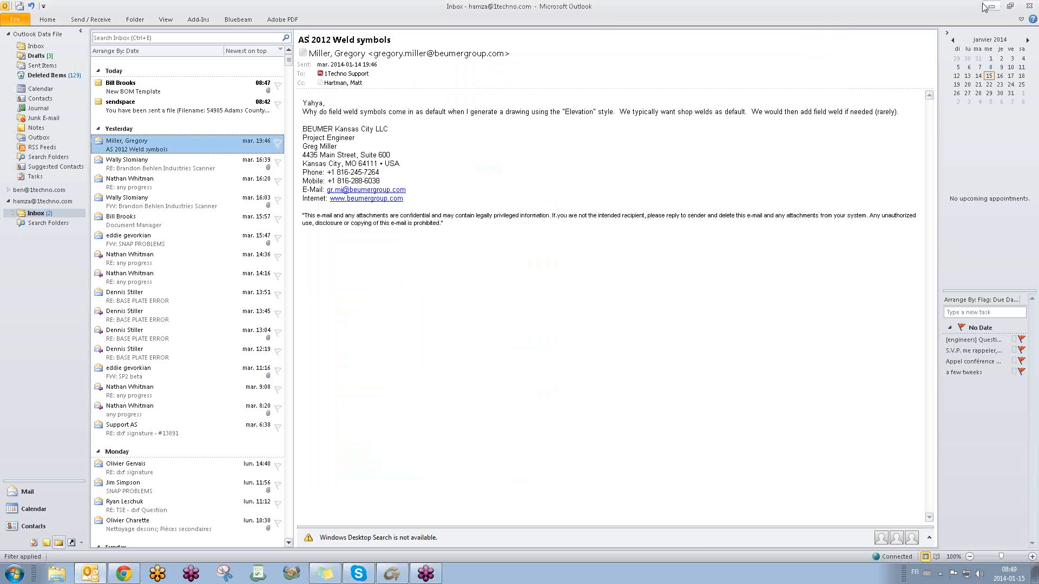
click(993, 7)
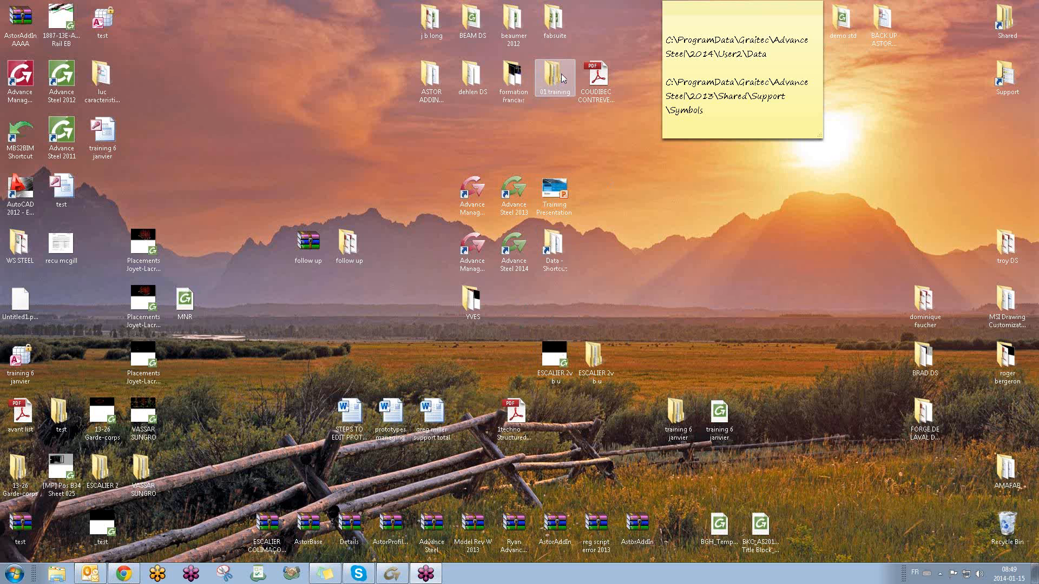
double_click(512, 21)
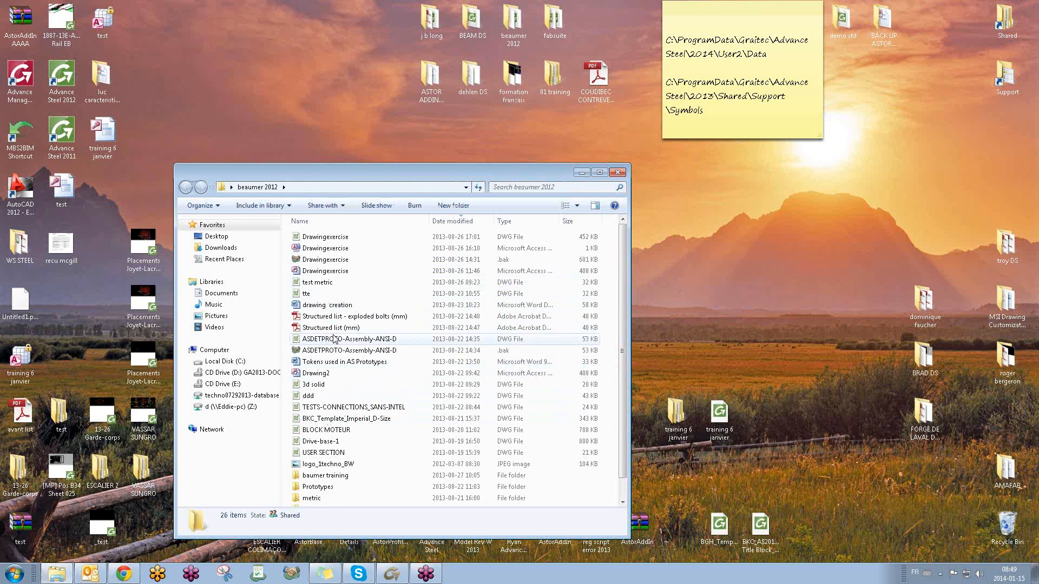
click(343, 361)
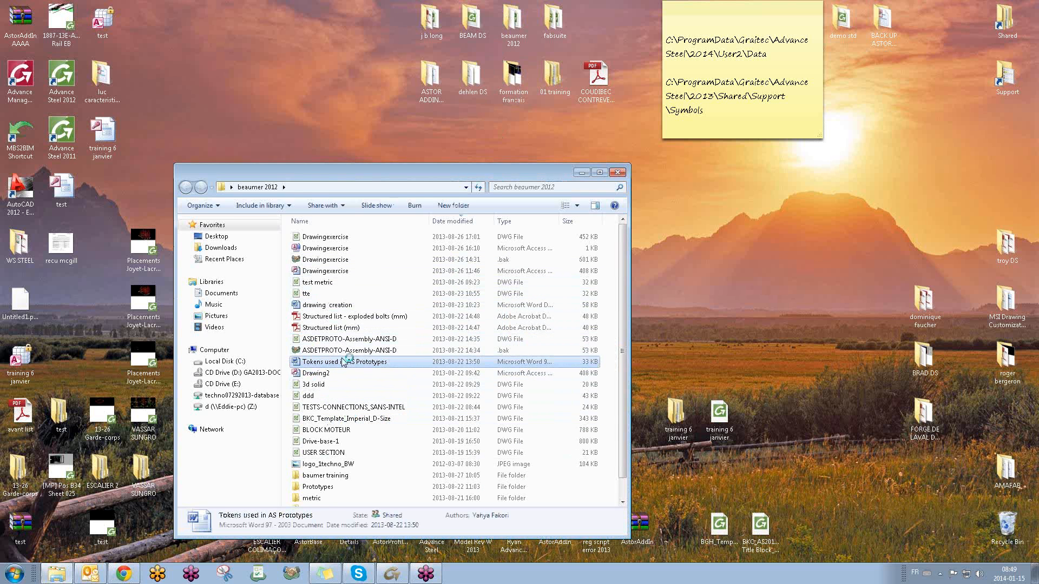
click(581, 174)
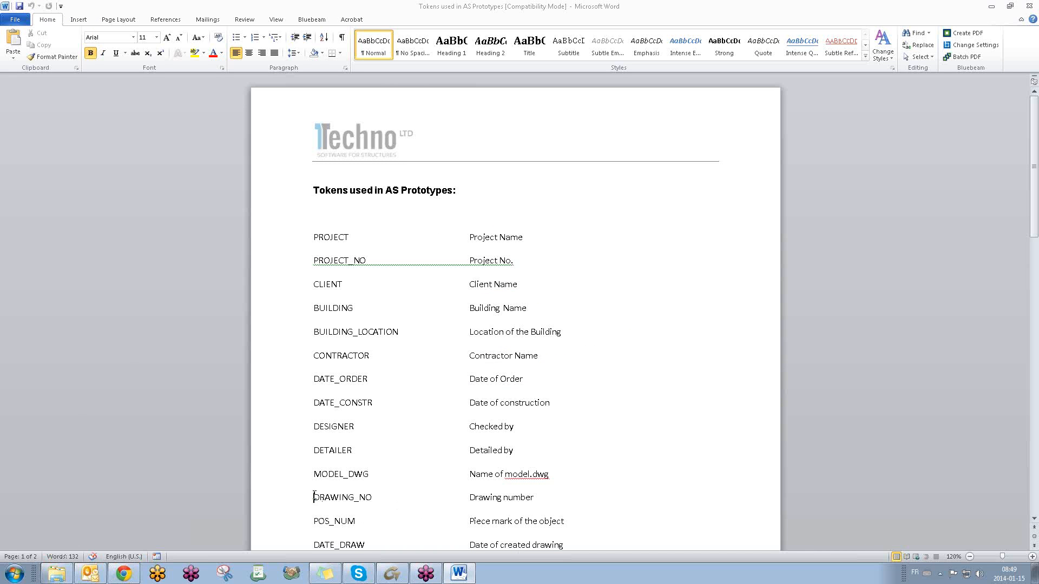
drag(314, 496, 375, 500)
click(376, 501)
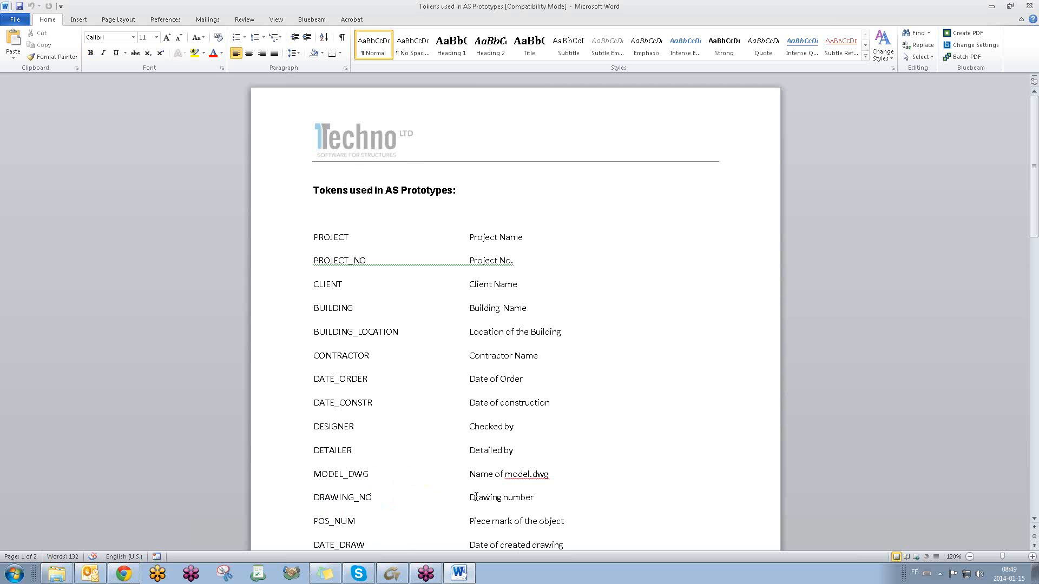
- Highlight the Drawing number description in the Word token list, and delete the DRAWING_NO attribute under Drawing No. in the Advance Steel title block
drag(471, 496, 541, 502)
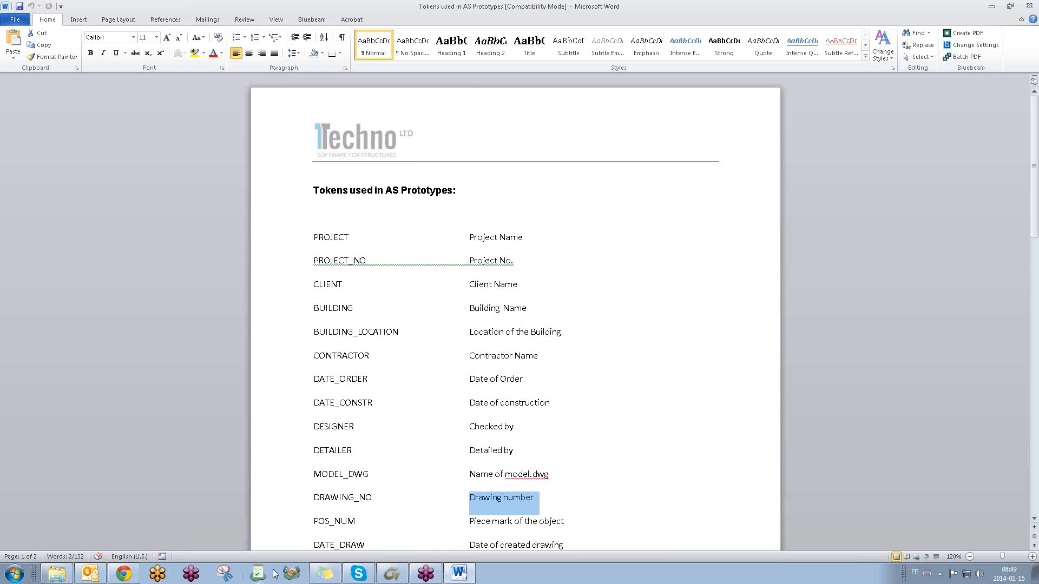
click(392, 574)
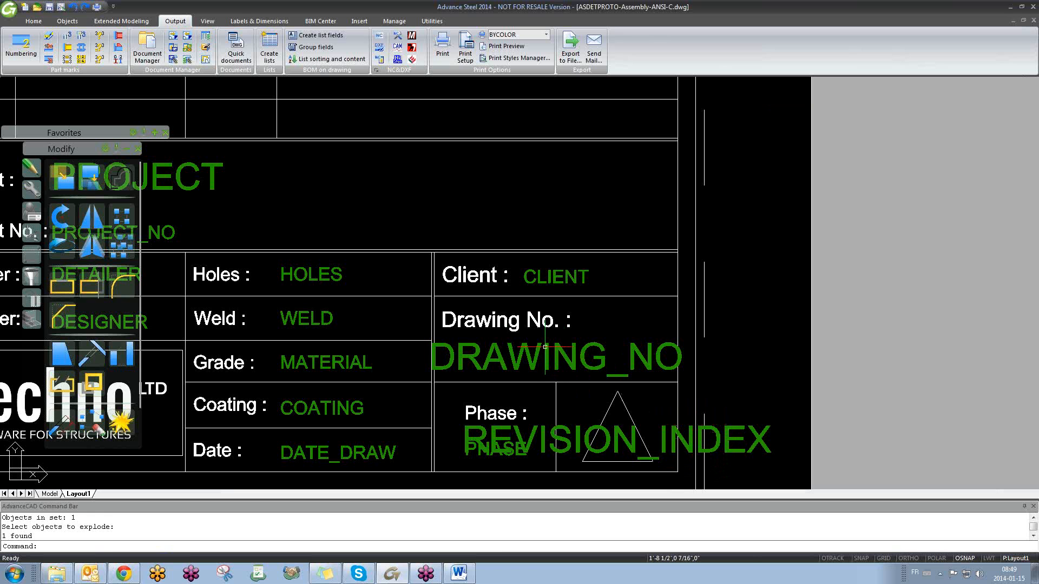
click(510, 351)
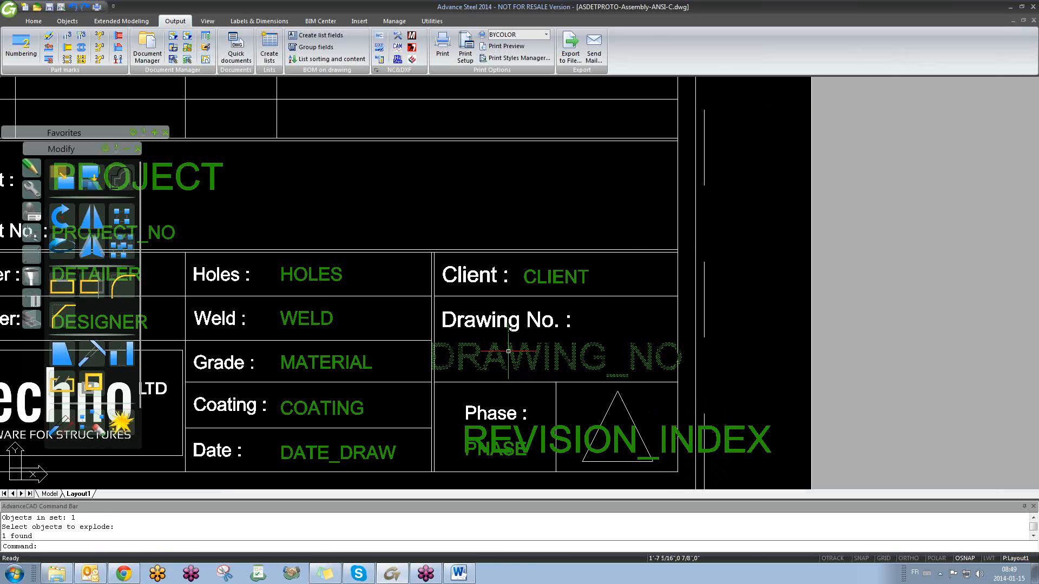
click(1010, 7)
click(483, 499)
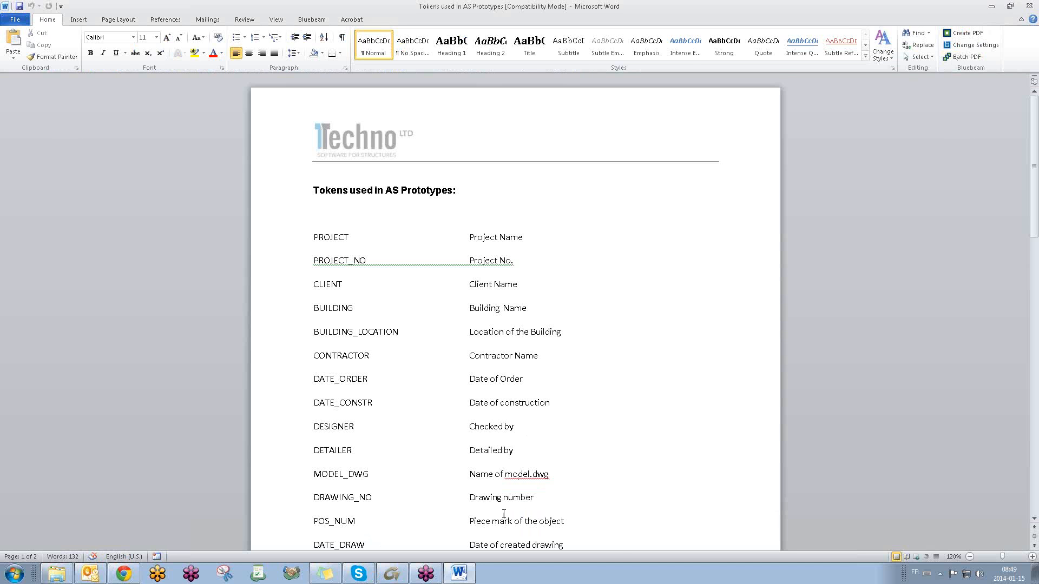
scroll(439, 494, down, 1)
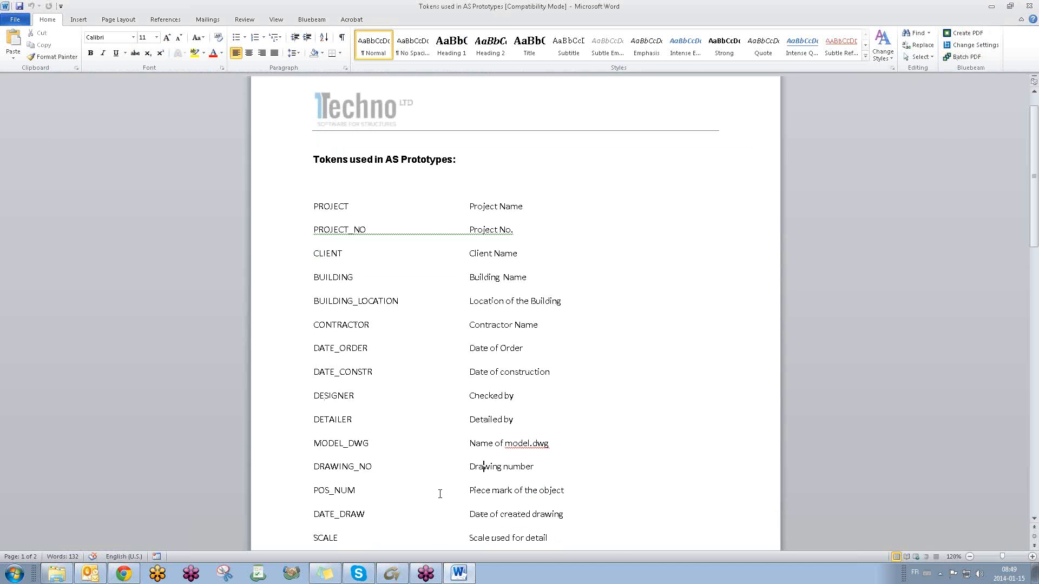
click(991, 6)
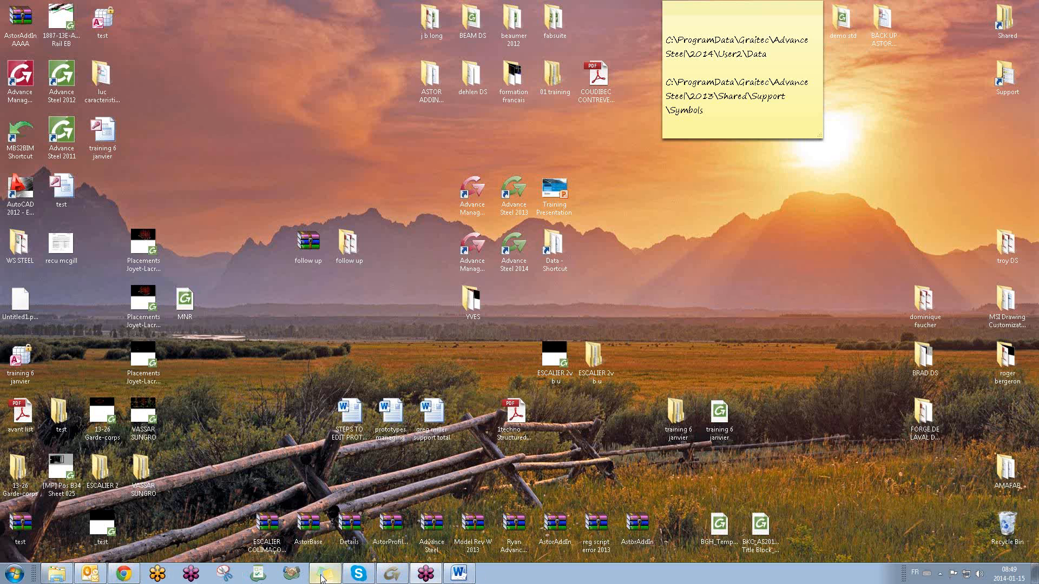
click(415, 567)
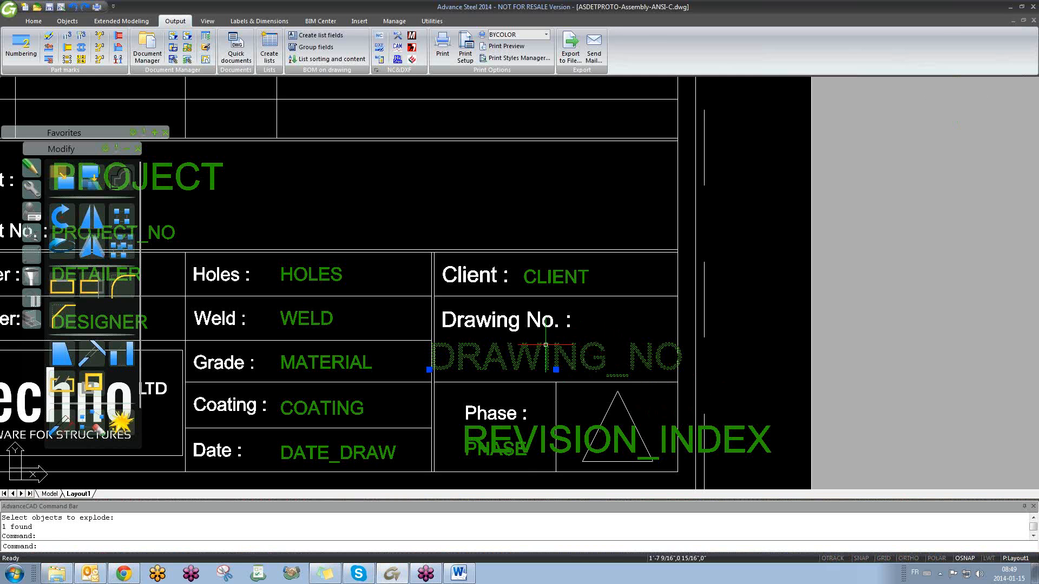
key(Delete)
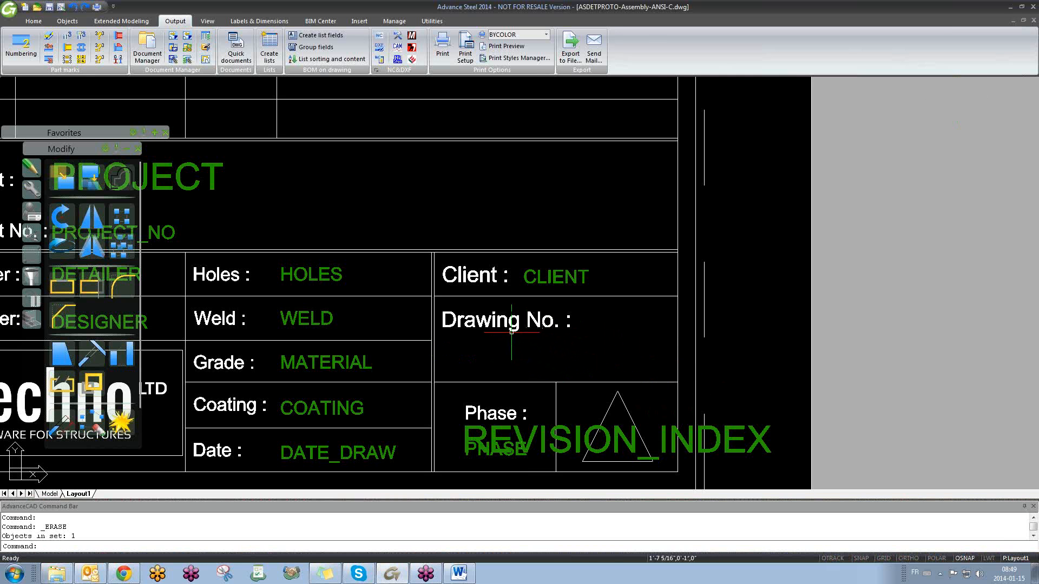
- Start a new attribute definition (ATTDEF) and name it POS_NUM, copying the token from the Word document
text(att)
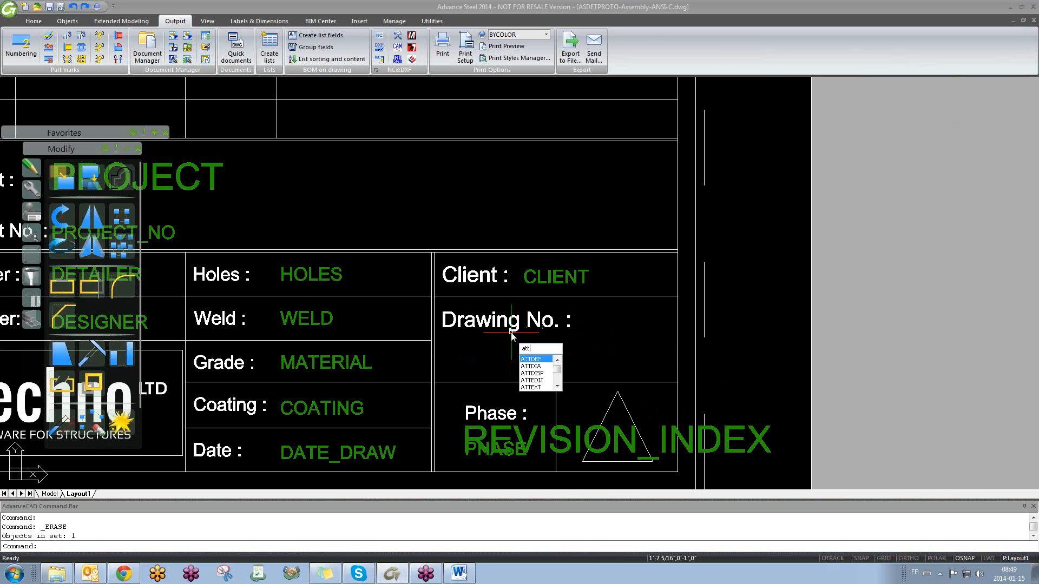
key(Return)
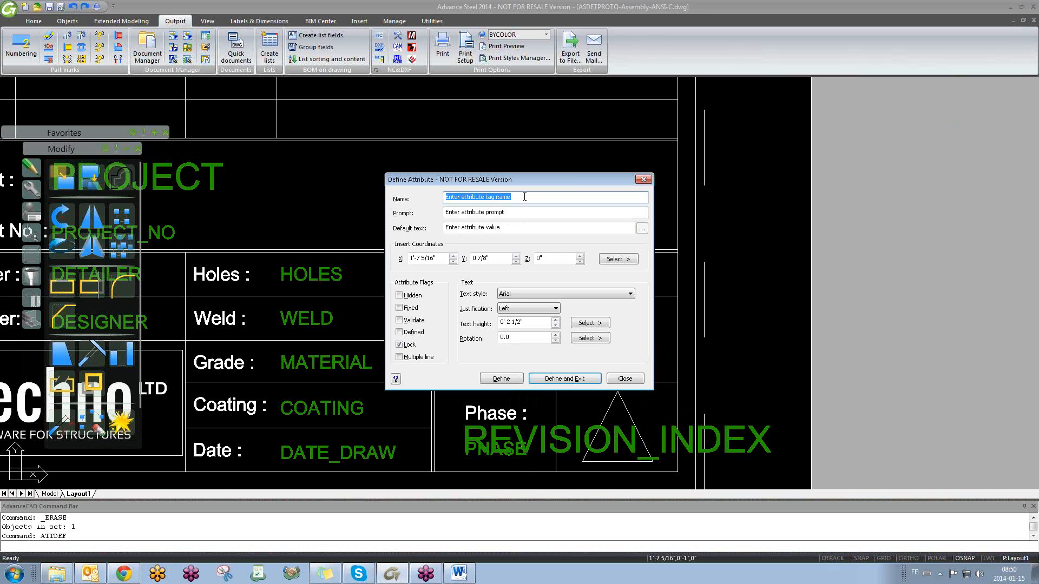
click(458, 573)
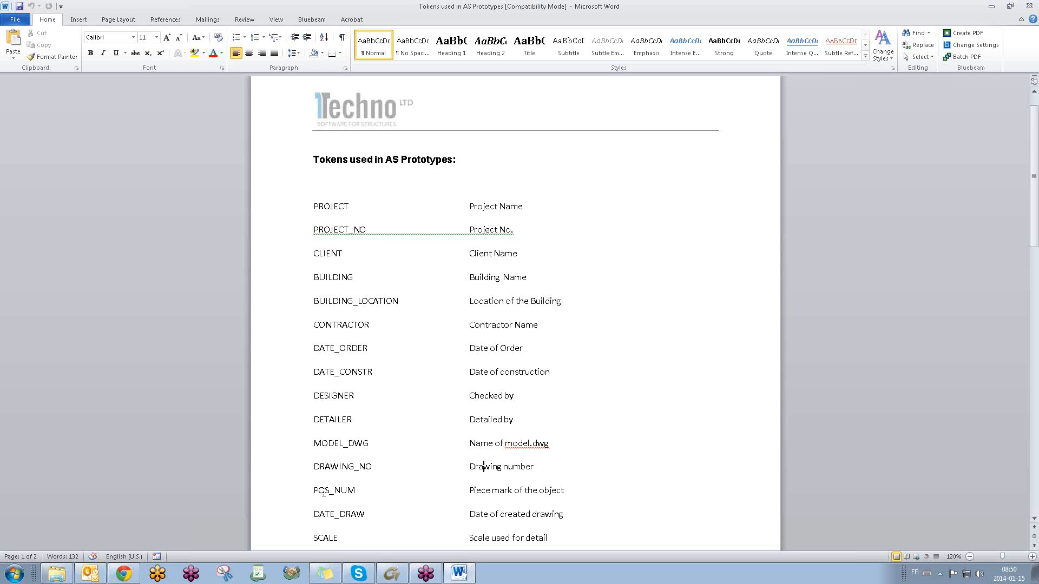
drag(316, 491, 358, 490)
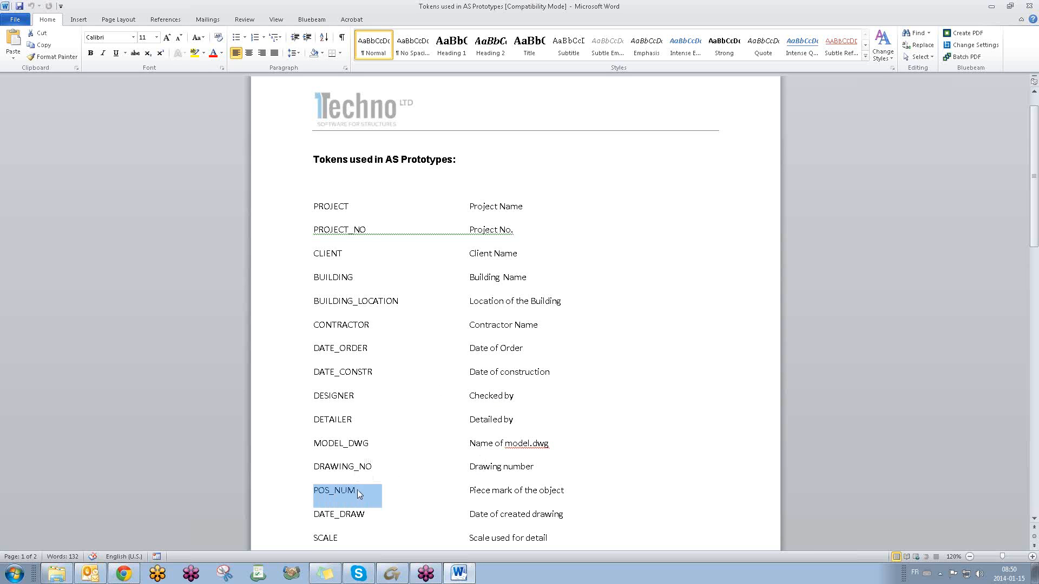
click(358, 490)
double_click(355, 490)
key(ctrl+c)
click(391, 574)
key(ctrl+v)
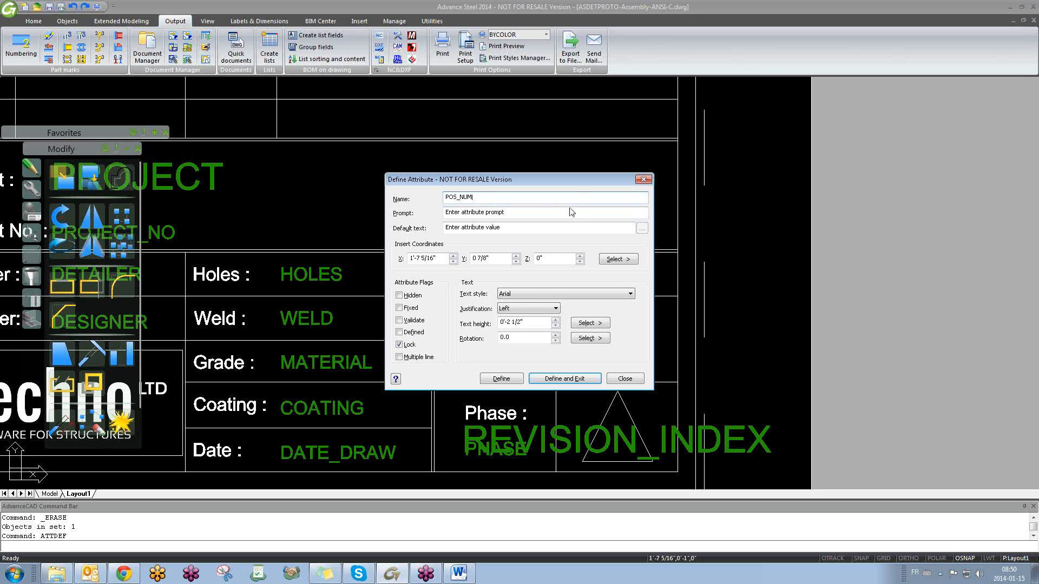
- Give the attribute the prompt POS_NUM and the default text "piece mark num", and define it in the title block
key(Tab)
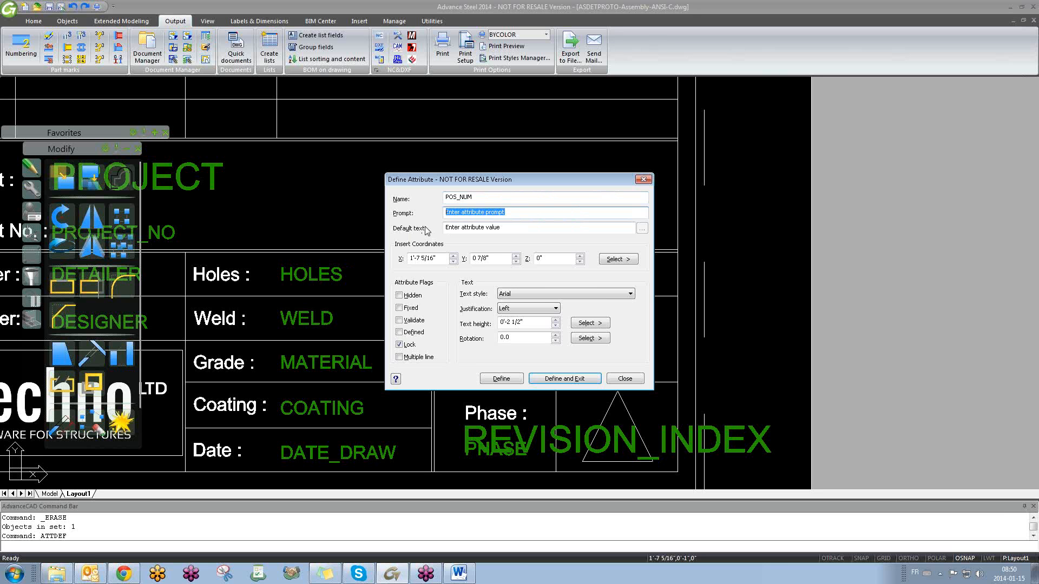
text(xxxxxx)
drag(478, 213, 373, 215)
text(ple)
drag(503, 213, 389, 224)
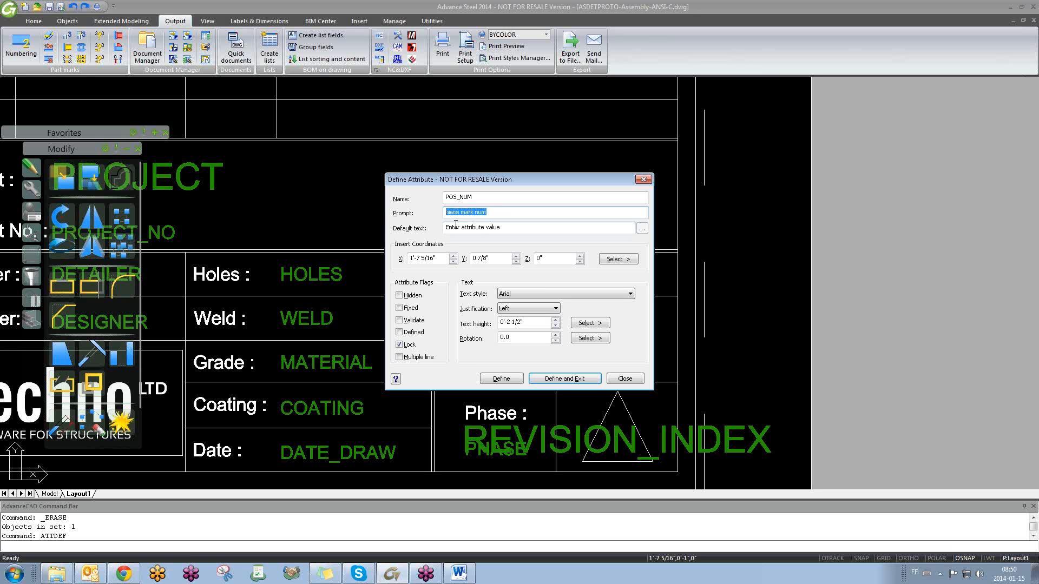
key(Delete)
drag(523, 232, 362, 231)
key(shift+Tab)
key(shift+Tab)
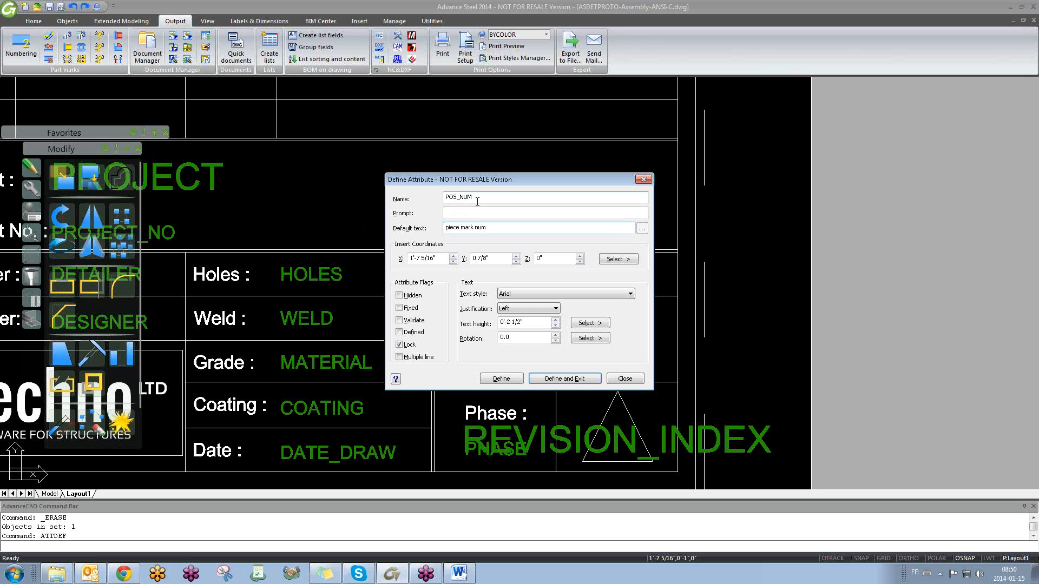
click(450, 217)
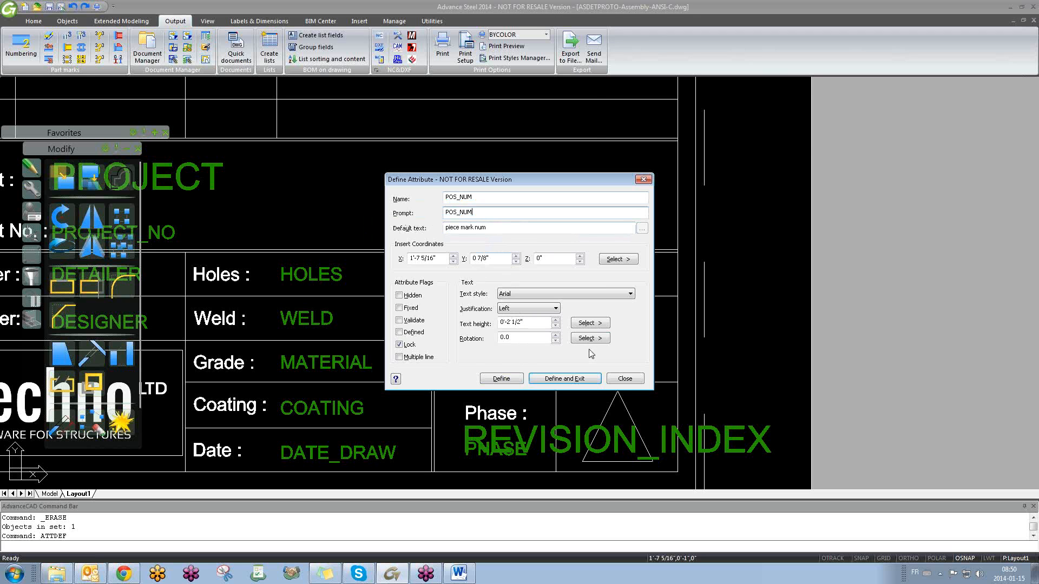
click(500, 379)
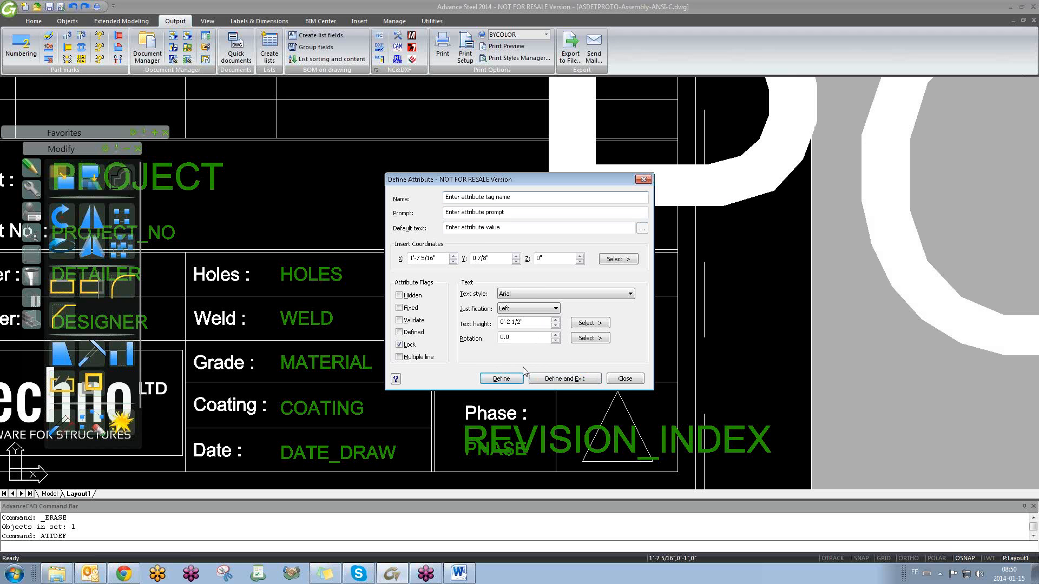
click(623, 379)
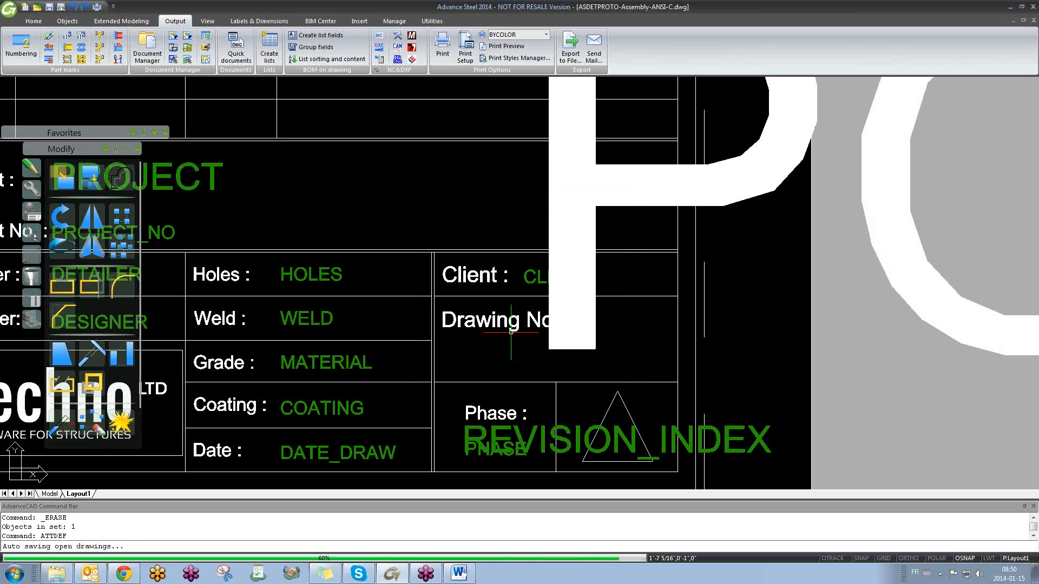
scroll(630, 292, down, 6)
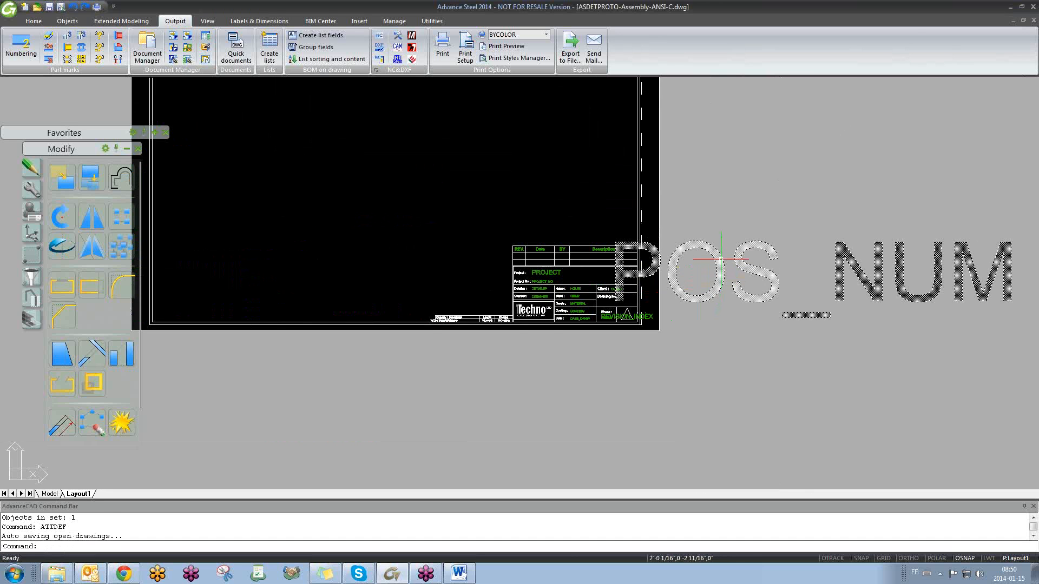
double_click(720, 261)
click(641, 245)
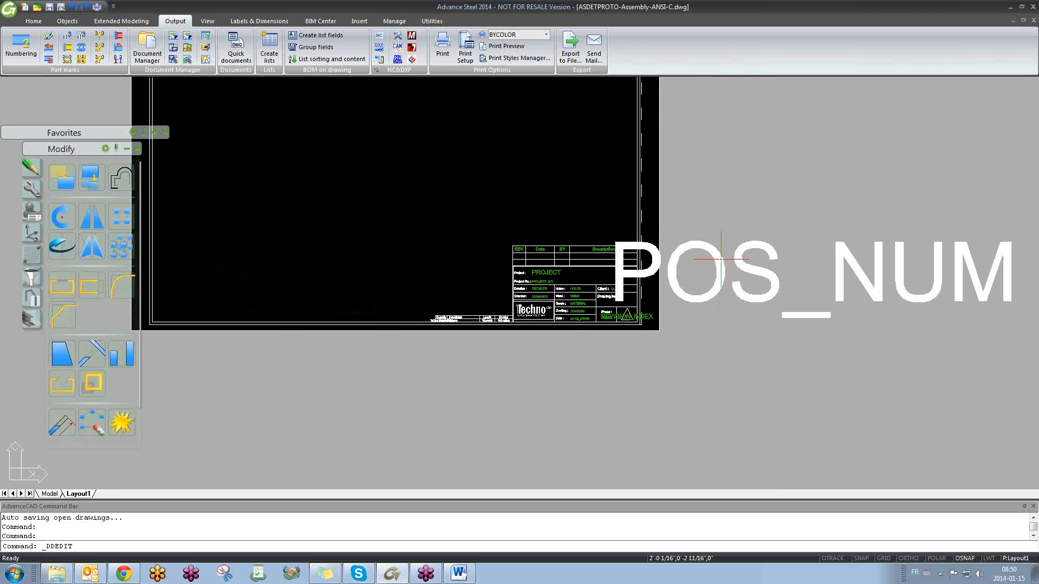
click(684, 257)
right_click(684, 255)
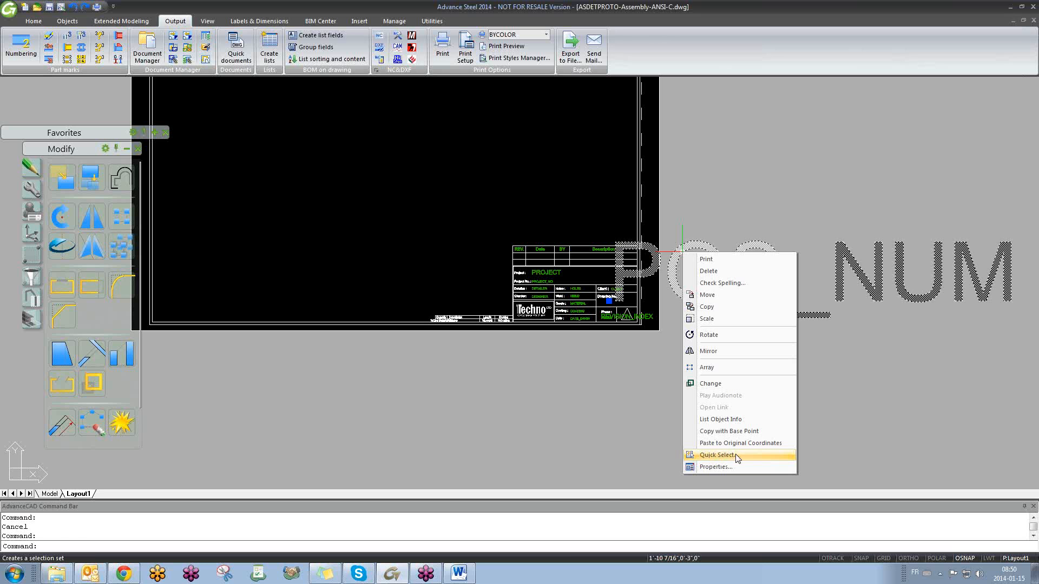
click(719, 455)
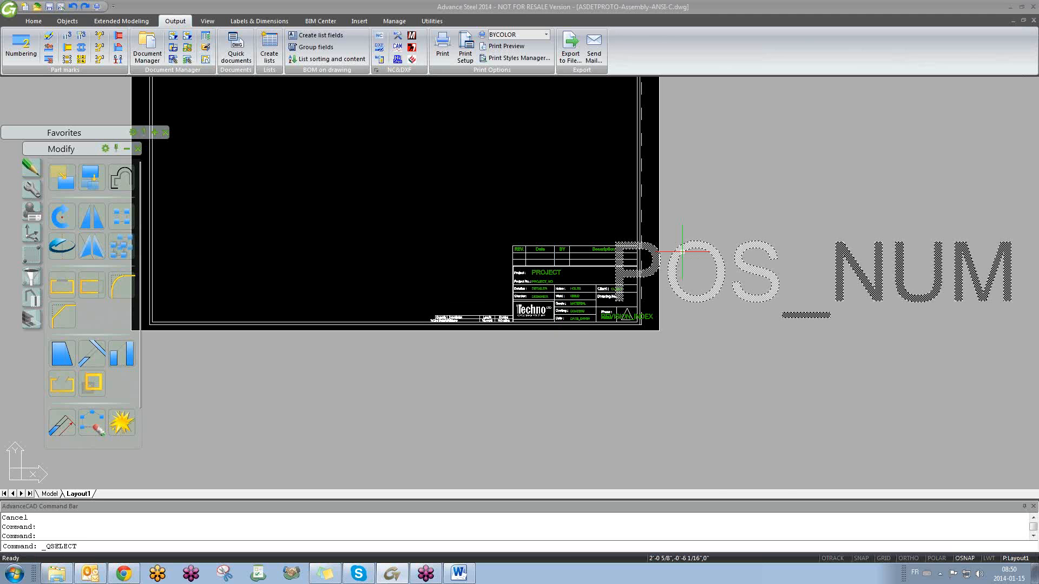
click(577, 116)
- Set the text height of the POS_NUM attribute to 3/16 in its properties
right_click(676, 268)
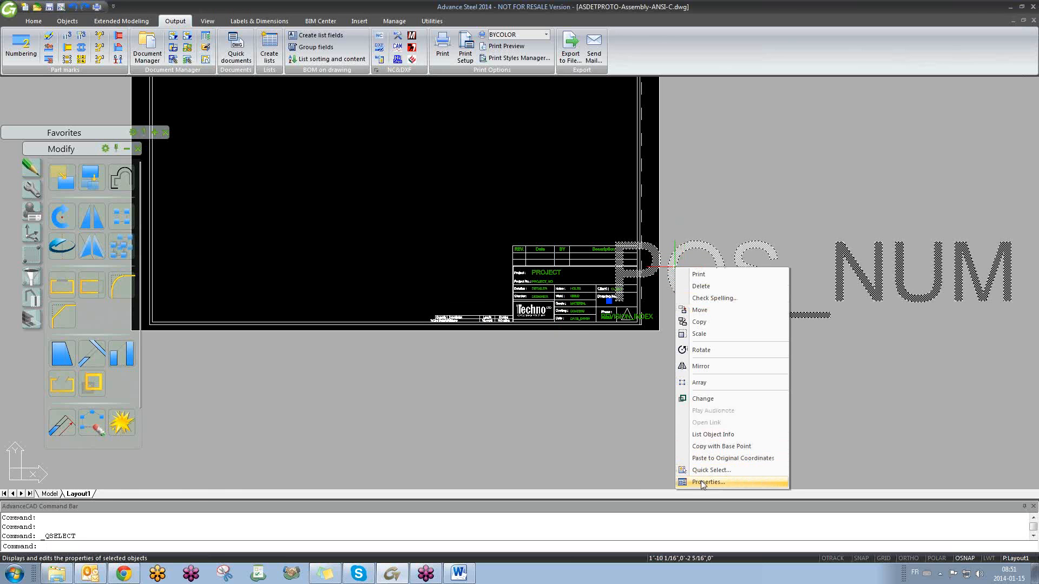
click(700, 480)
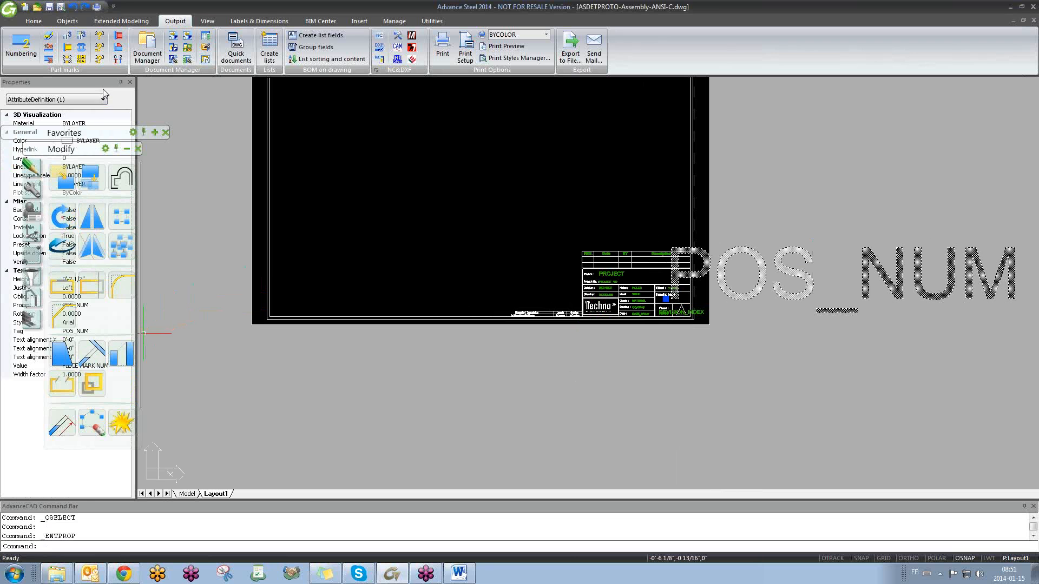
drag(103, 86, 337, 106)
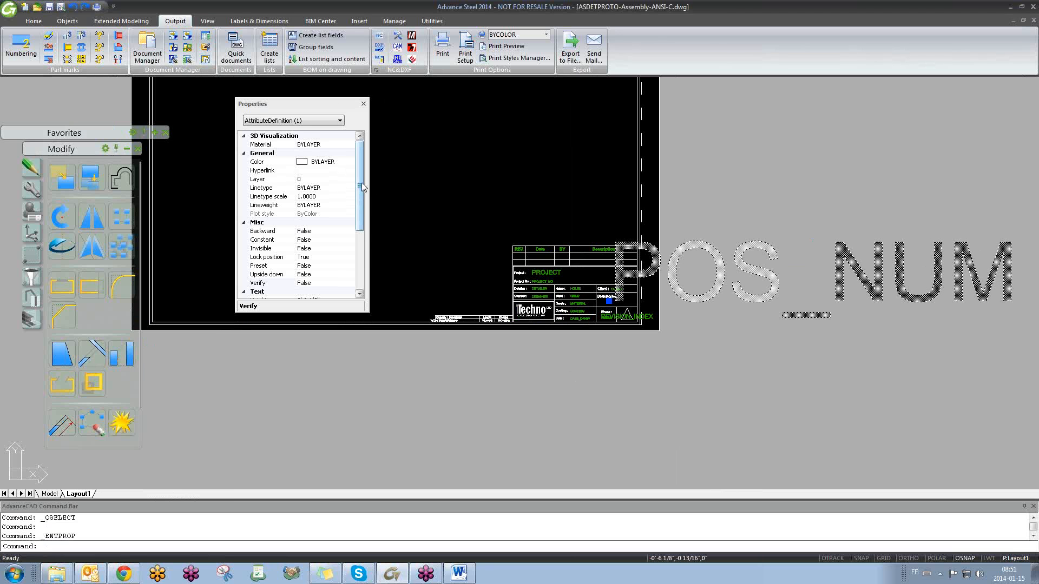
drag(360, 183, 369, 253)
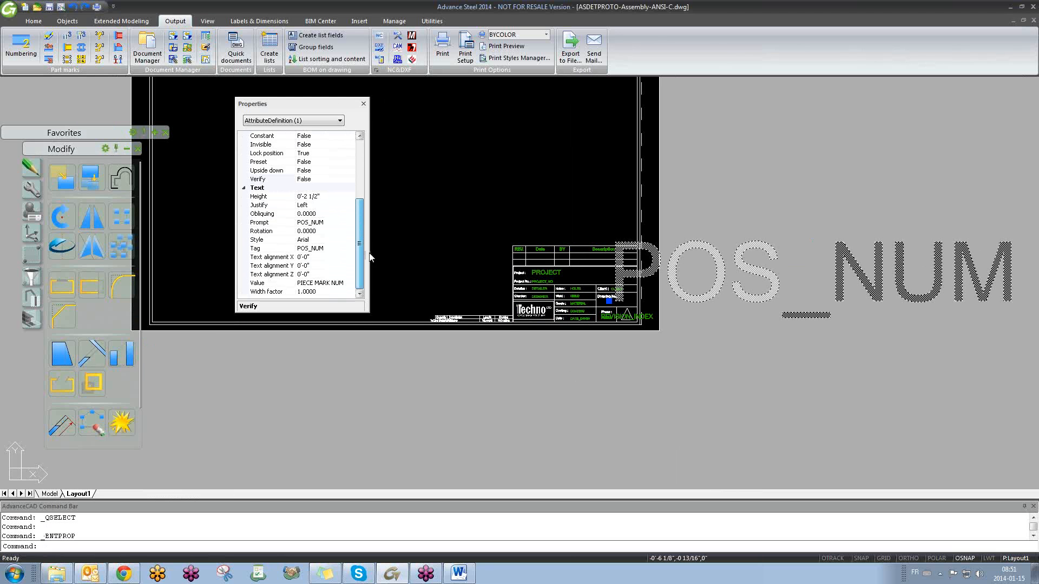
click(331, 198)
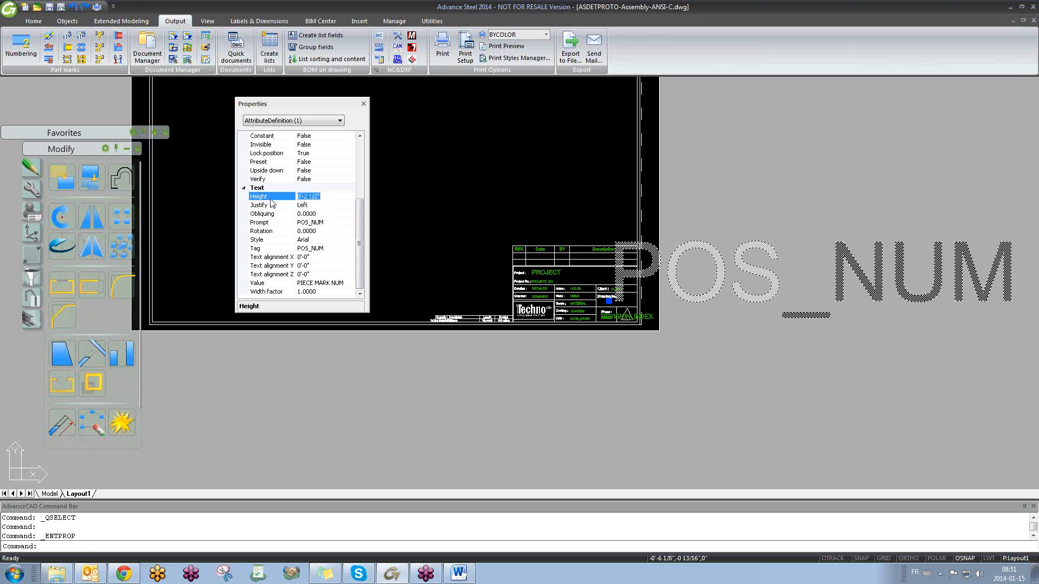
text(3/16)
key(Return)
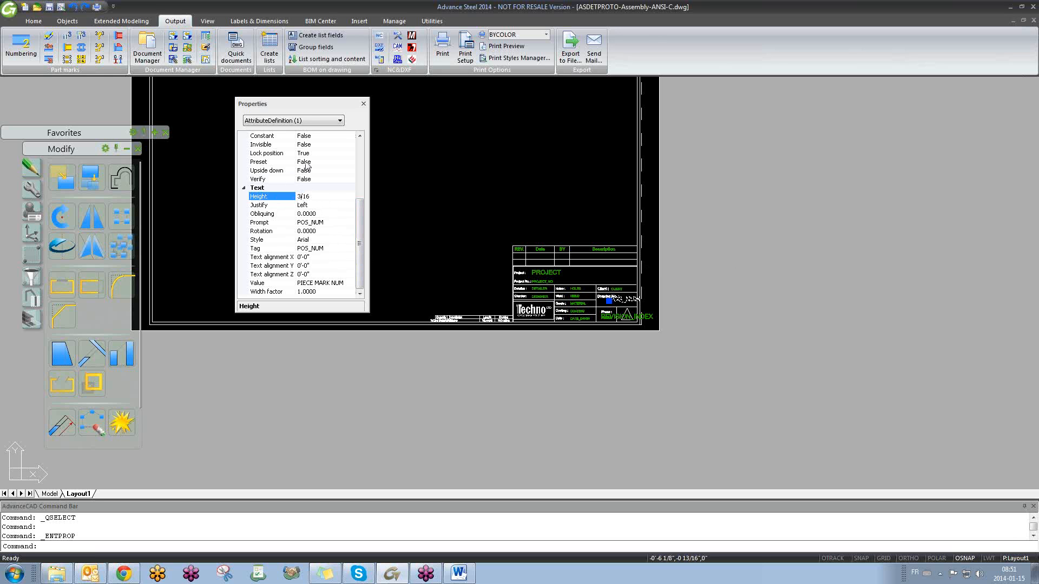
click(363, 104)
- Check the text height of the CLIENT attribute in its properties
scroll(554, 241, up, 10)
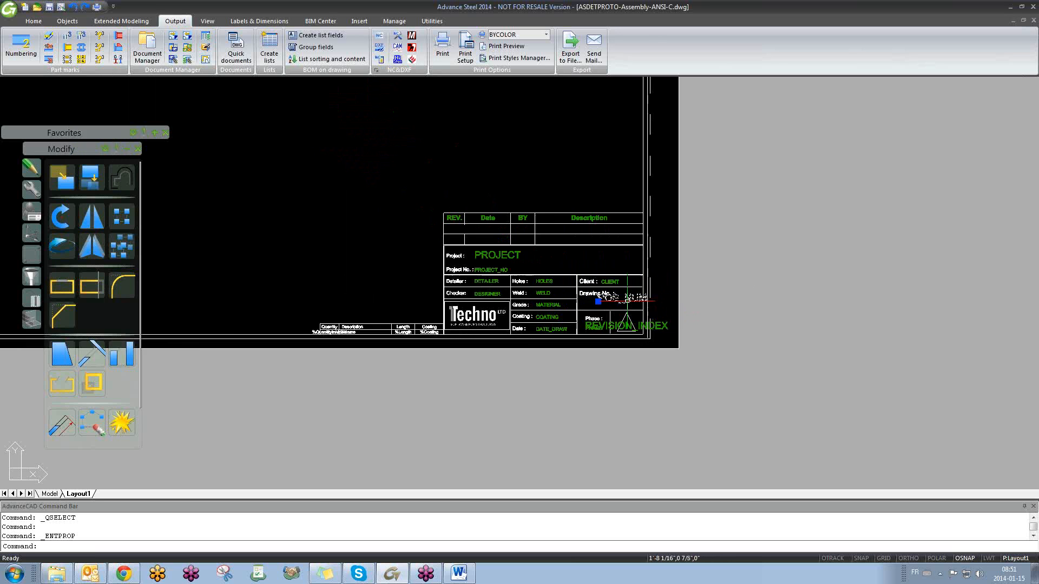
scroll(554, 242, down, 8)
scroll(575, 183, up, 2)
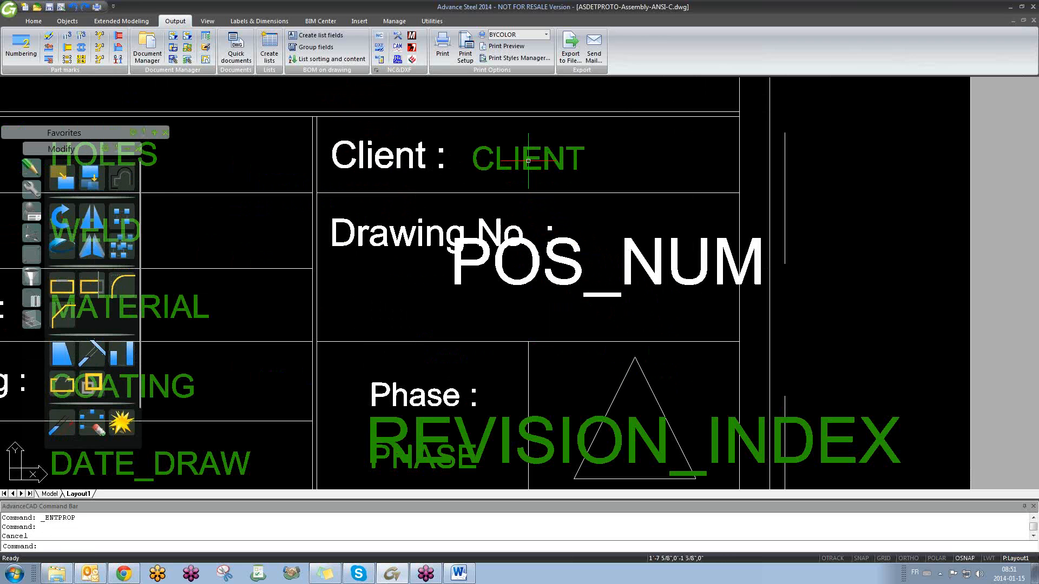
double_click(528, 161)
click(641, 247)
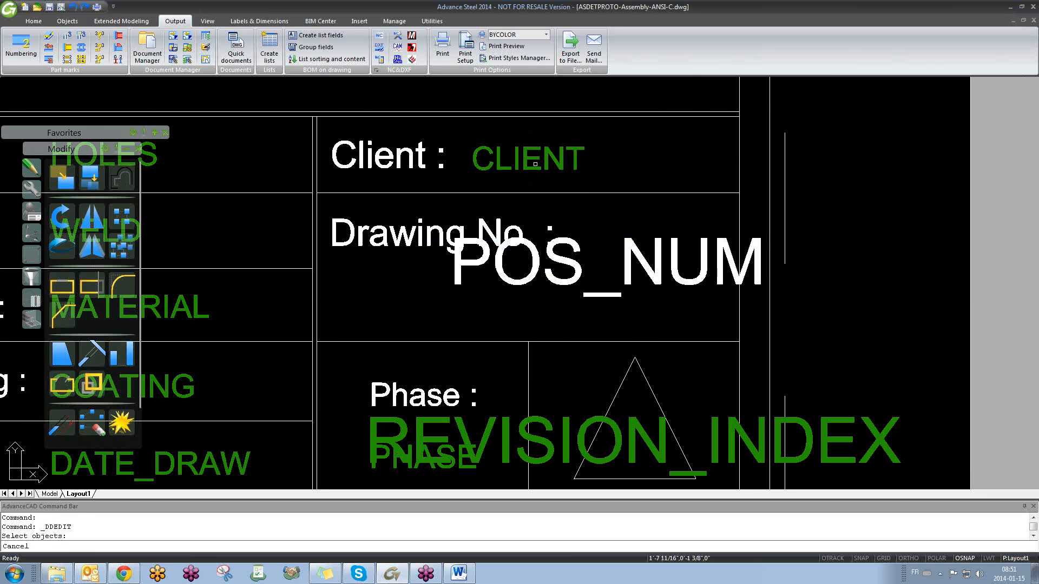
click(525, 158)
right_click(525, 158)
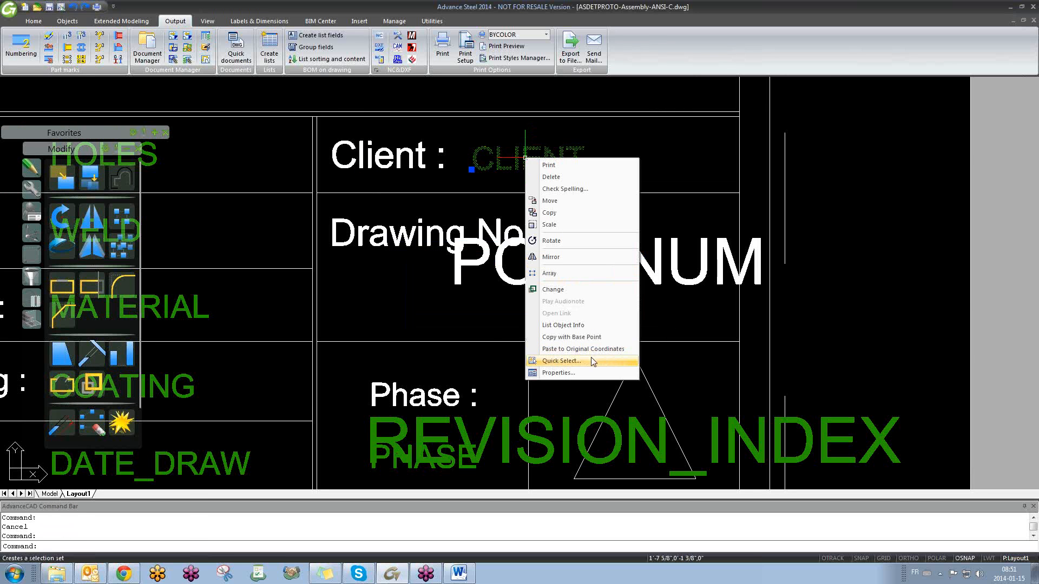
click(593, 372)
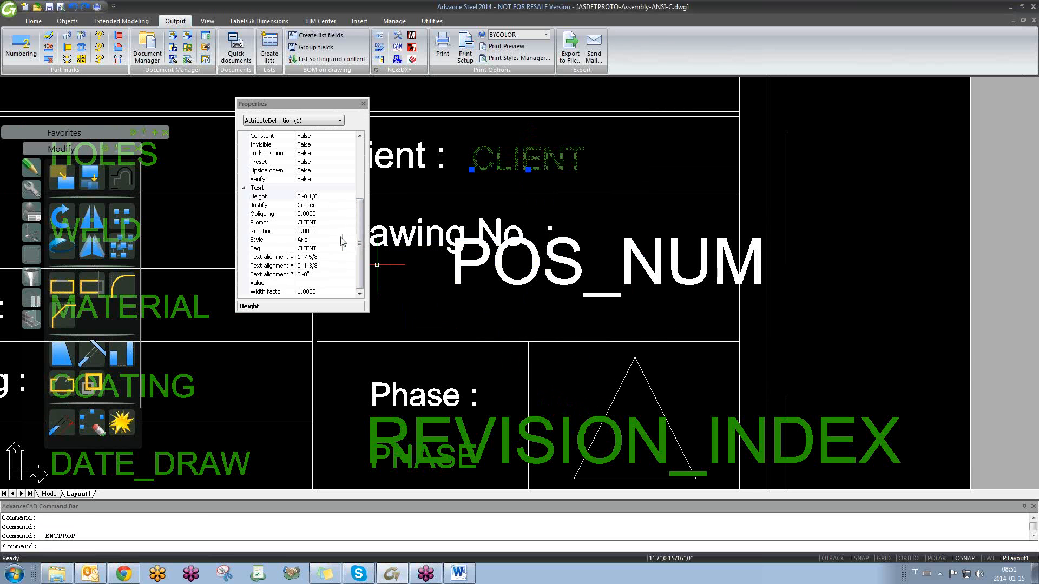
click(329, 196)
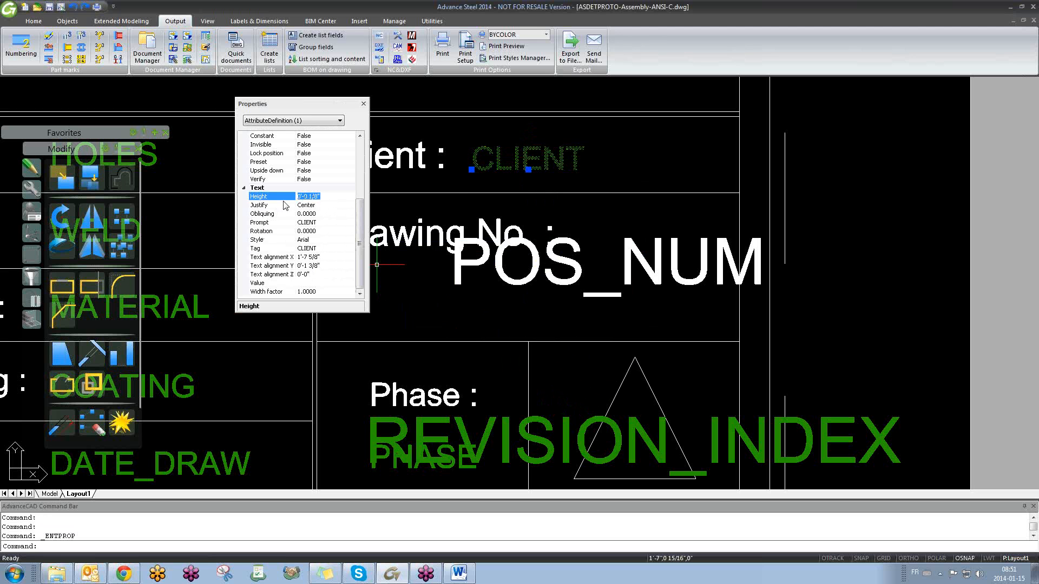
- Set the text height of the POS_NUM attribute to 1/8" in its properties
click(363, 104)
key(Escape)
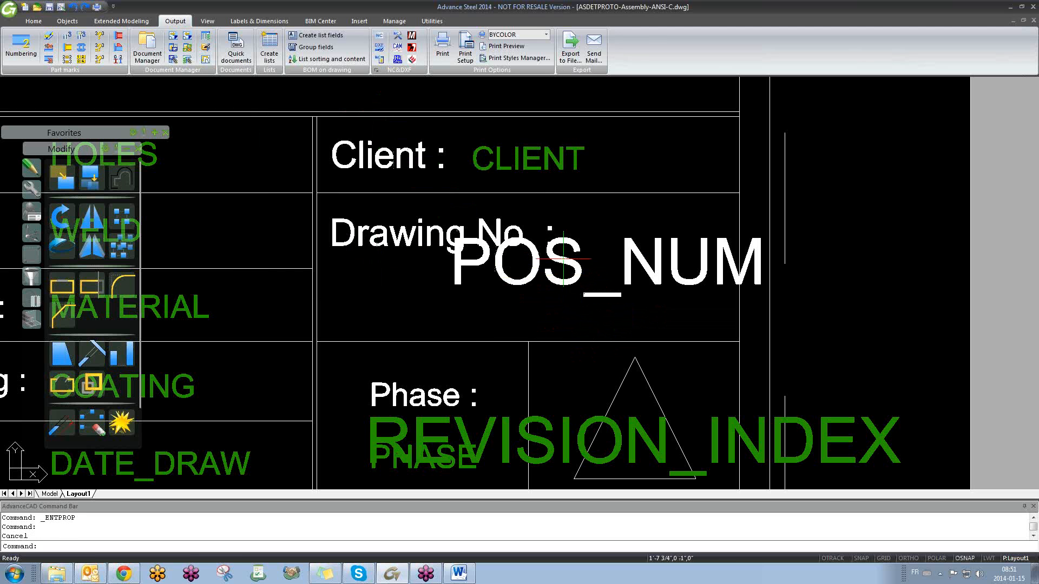
double_click(563, 262)
key(Escape)
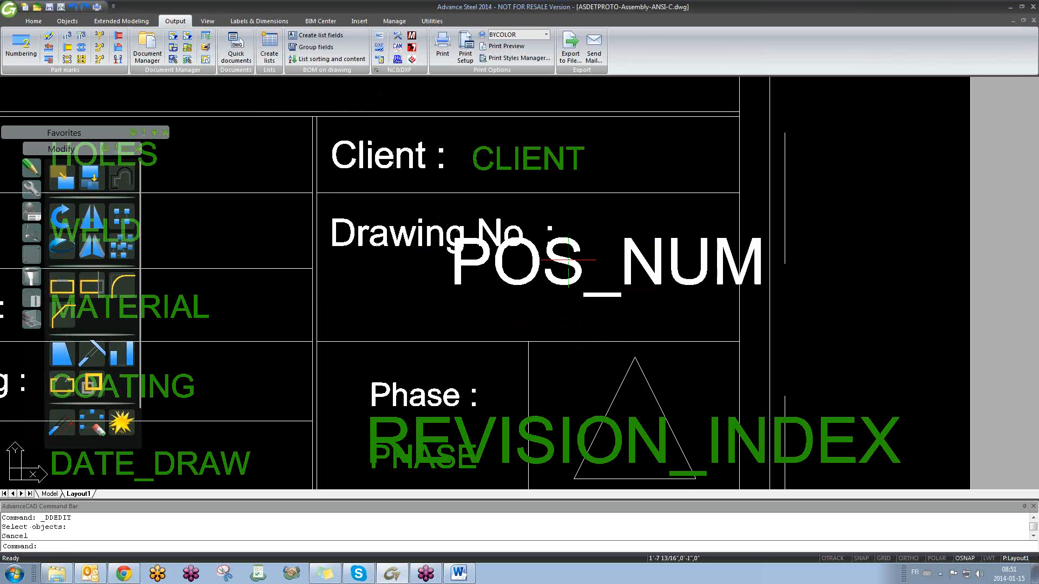
click(570, 264)
right_click(574, 264)
click(601, 474)
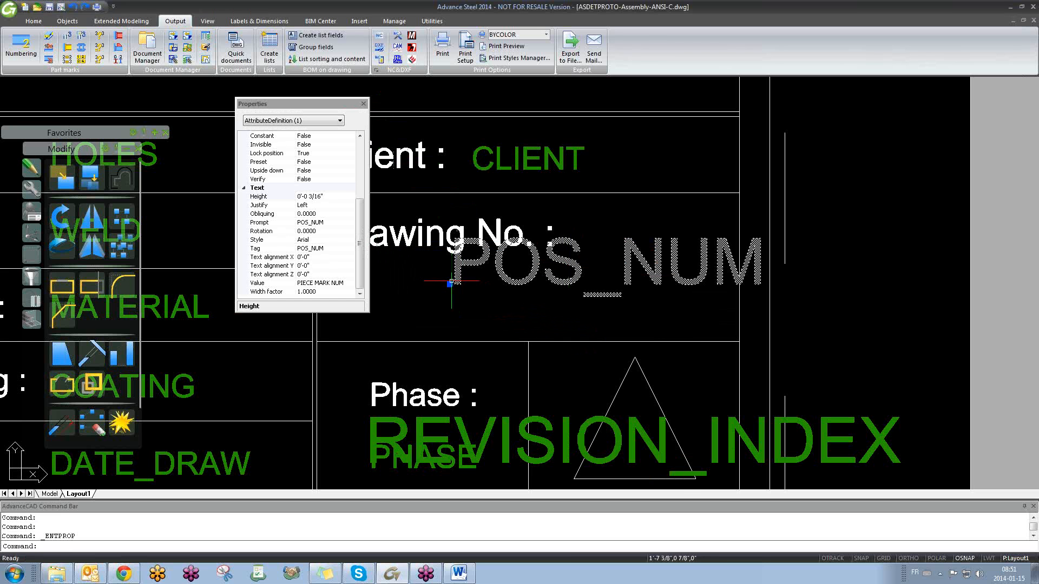
click(338, 199)
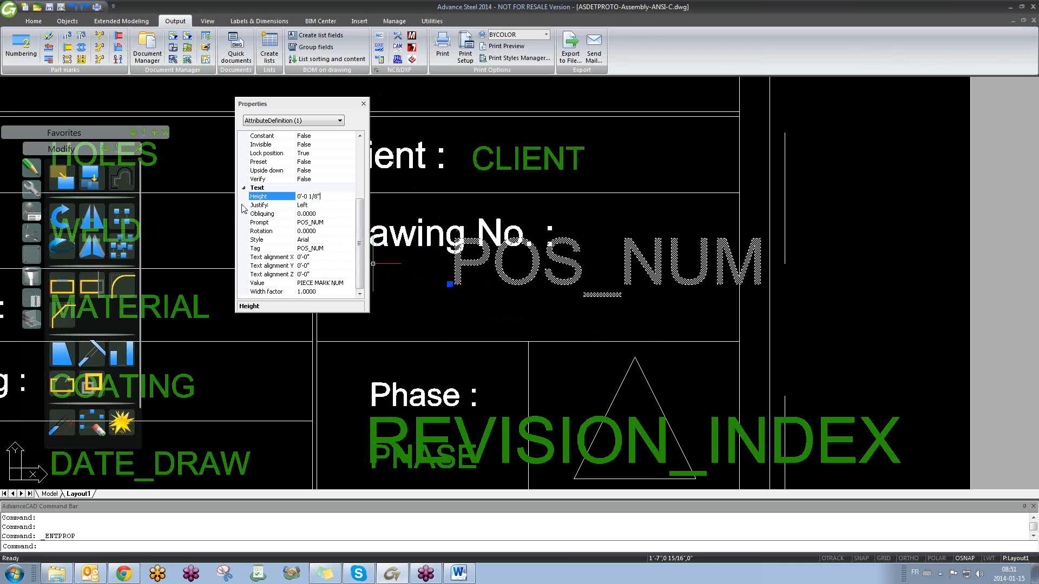
click(325, 206)
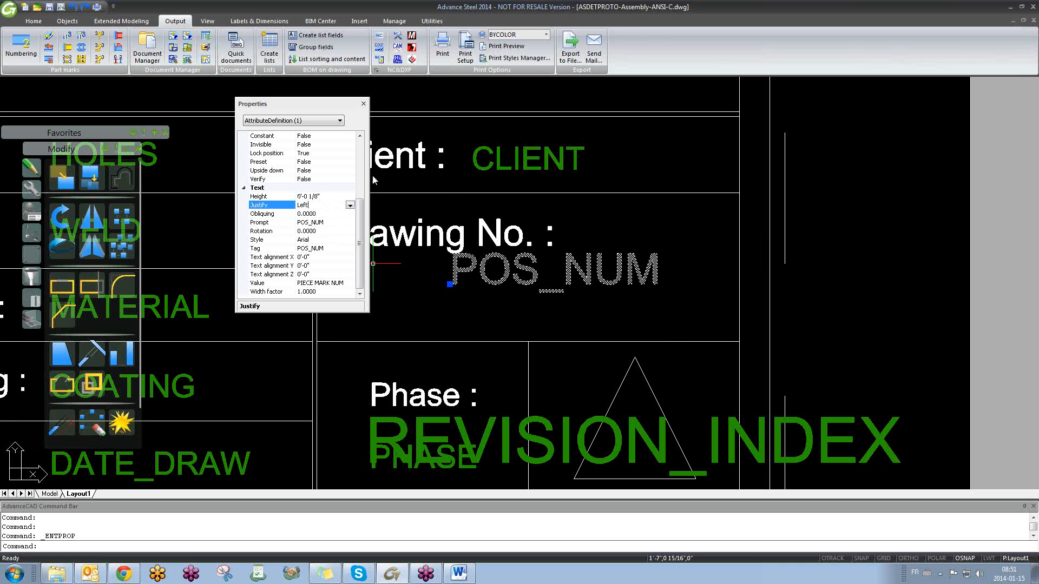
click(364, 103)
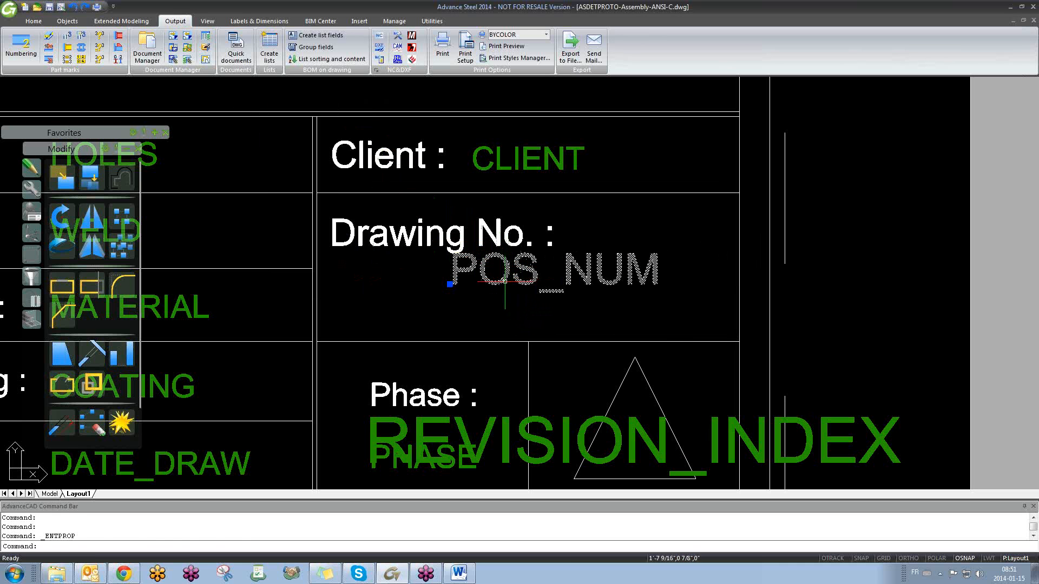
- Move the POS_NUM attribute to sit just below the Drawing No. label in its title block cell
text(m)
key(Return)
click(541, 301)
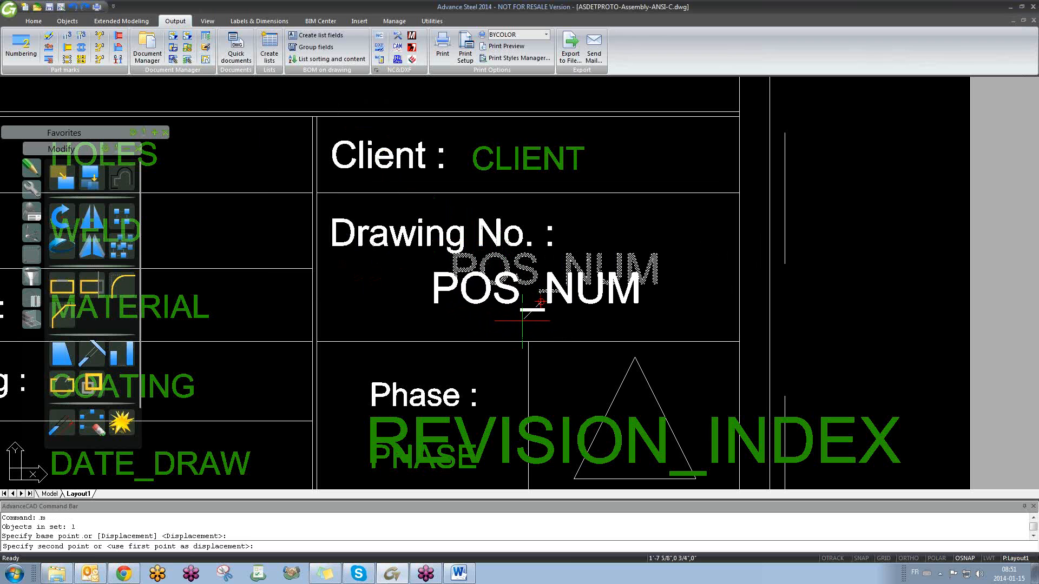
click(517, 273)
scroll(436, 254, down, 3)
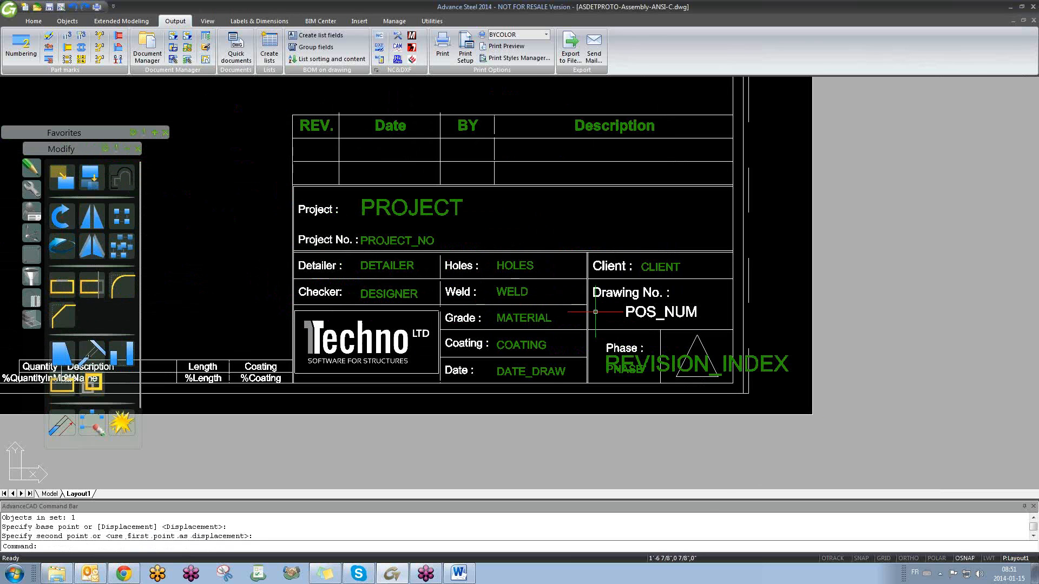
- Purge all unused items from the prototype drawing
text(purge)
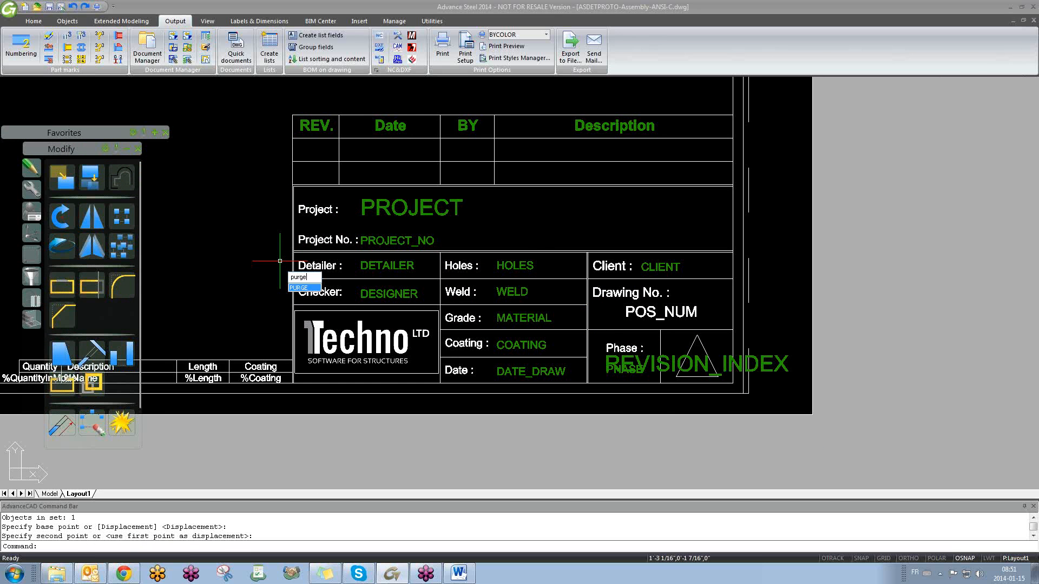
key(Return)
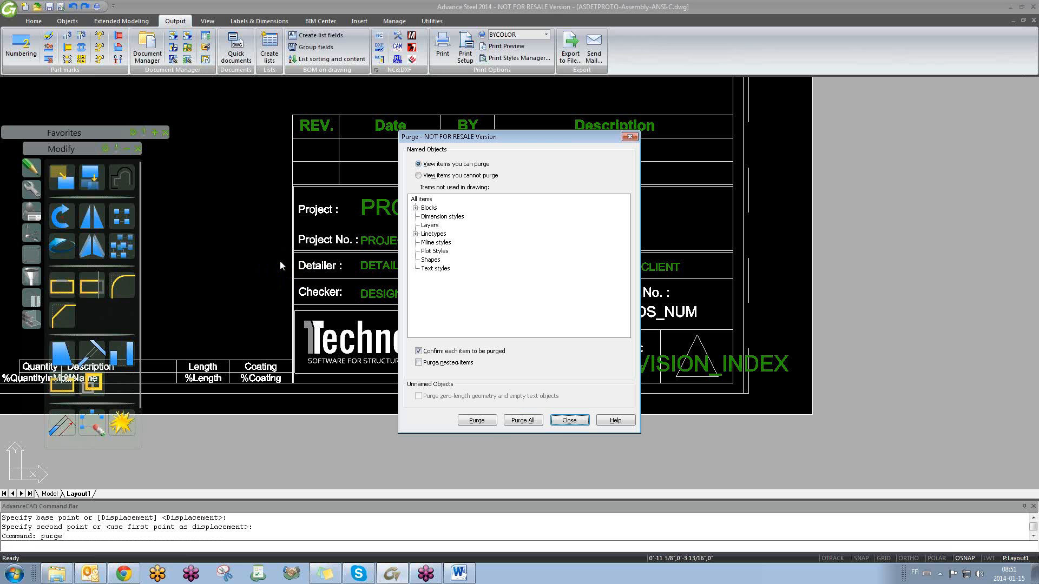
click(527, 423)
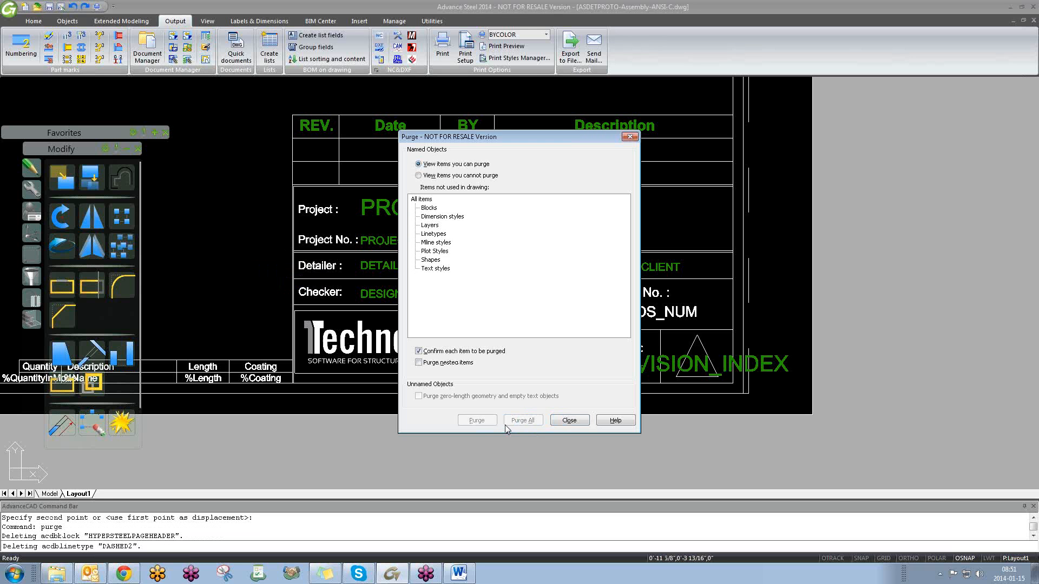
click(569, 421)
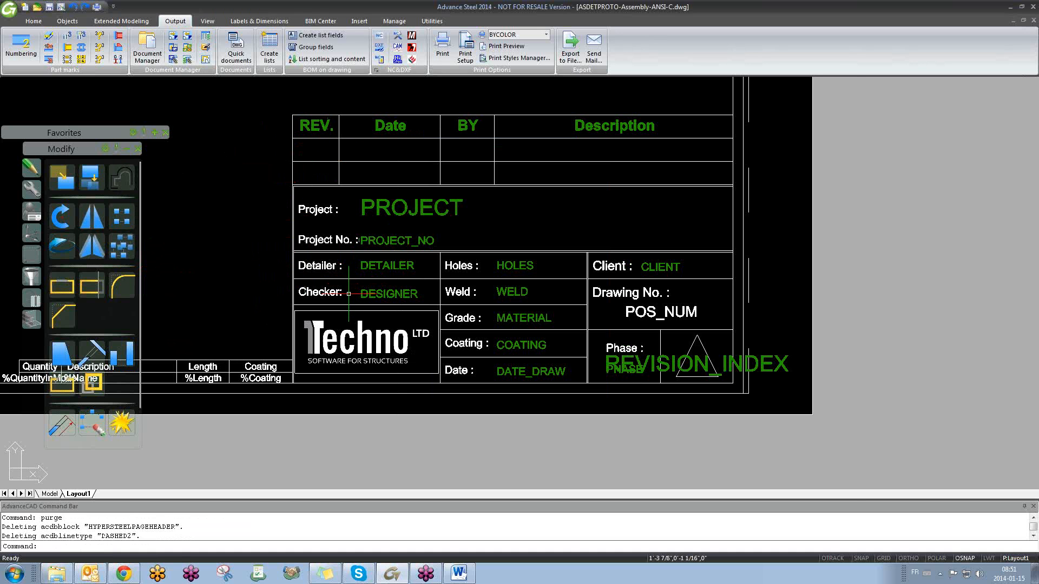
- Start a new block definition named HYPERSTEELPAGEHEADER with its base point at the title block's lower-right corner
text(b)
key(Return)
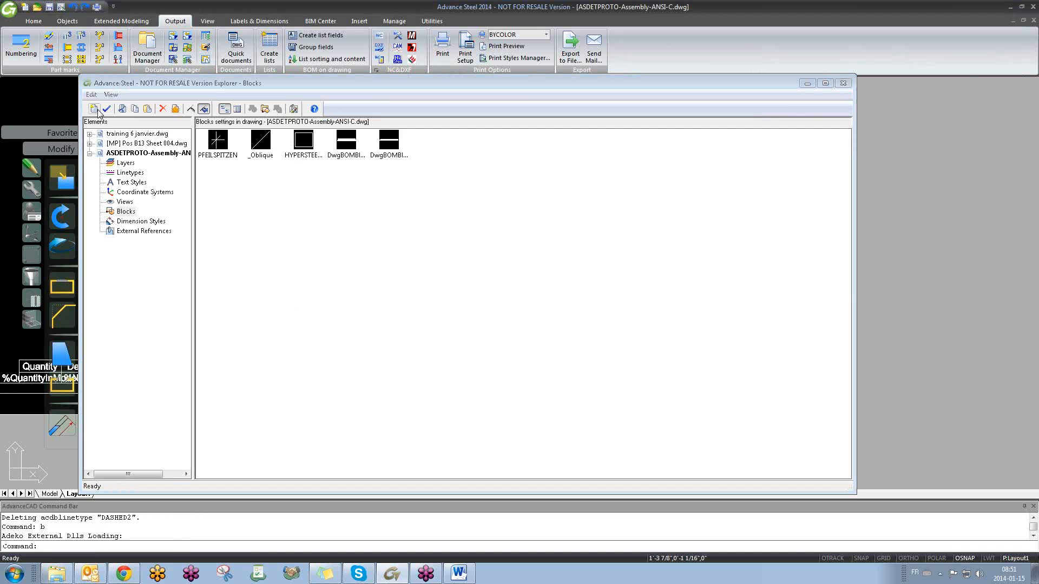
click(96, 109)
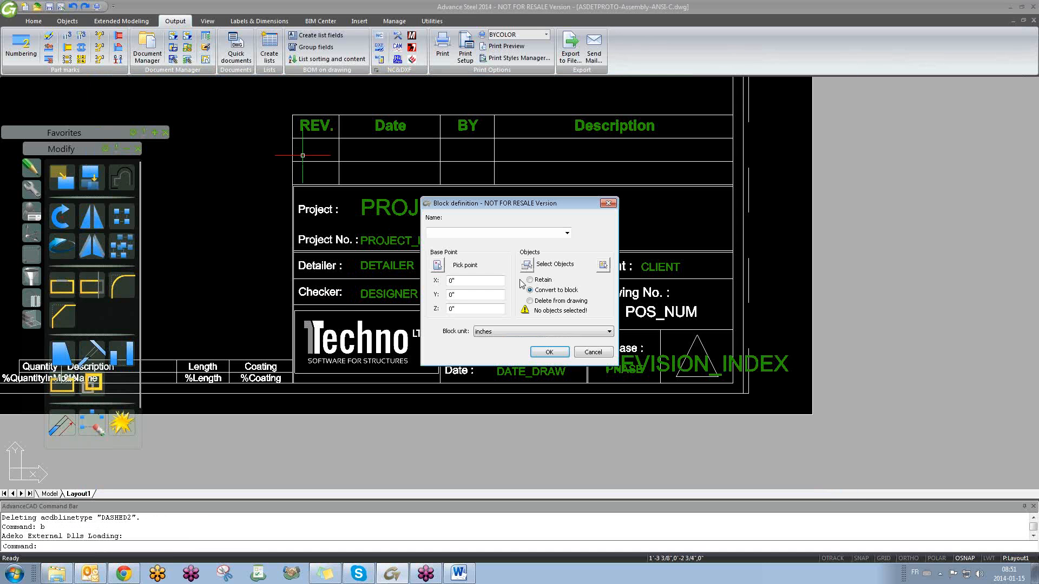
click(478, 232)
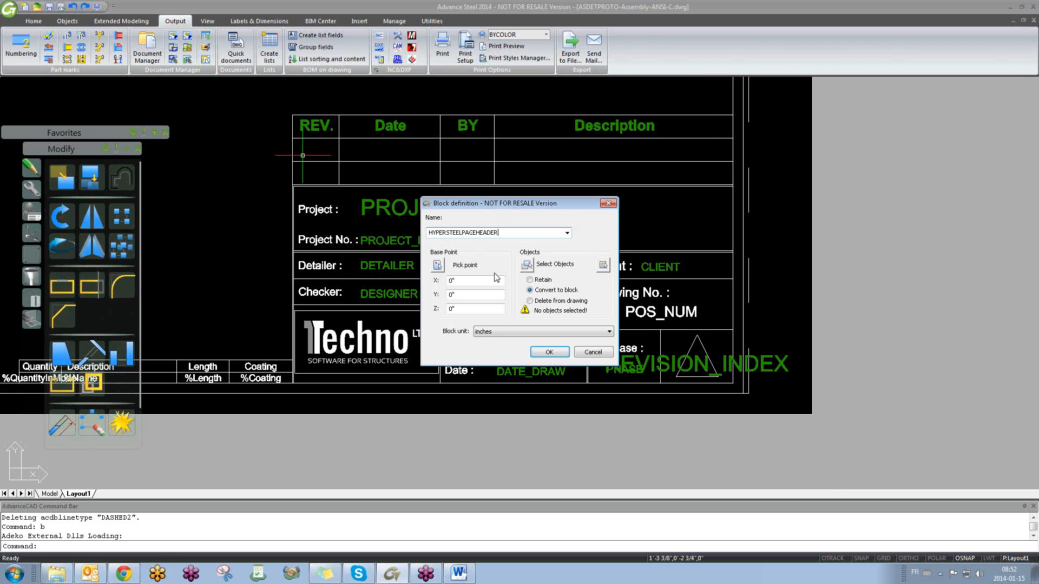
click(437, 265)
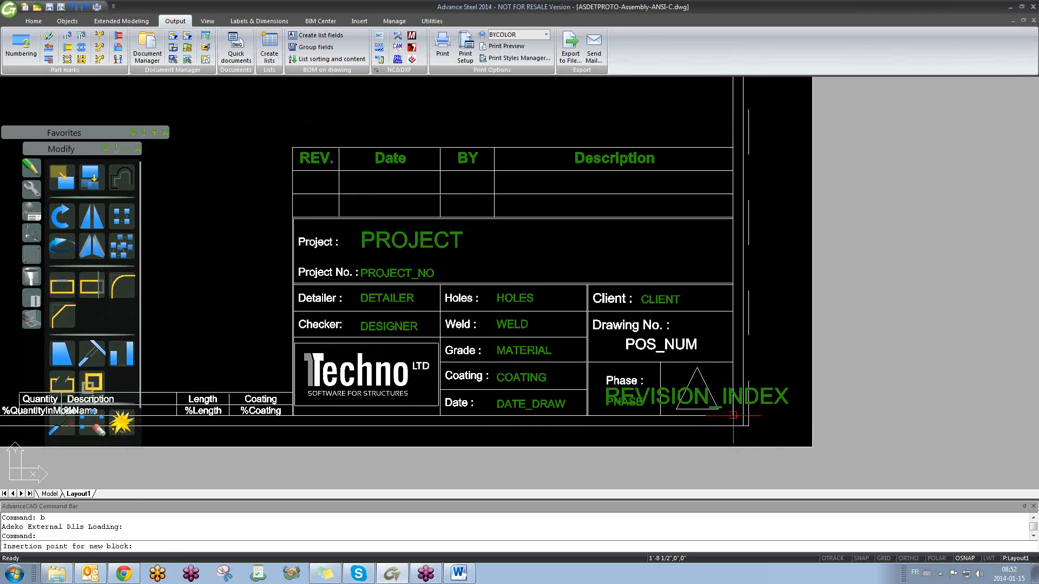
click(733, 415)
- Select the whole title block below the revision table and convert it into the HYPERSTEELPAGEHEADER block
click(526, 264)
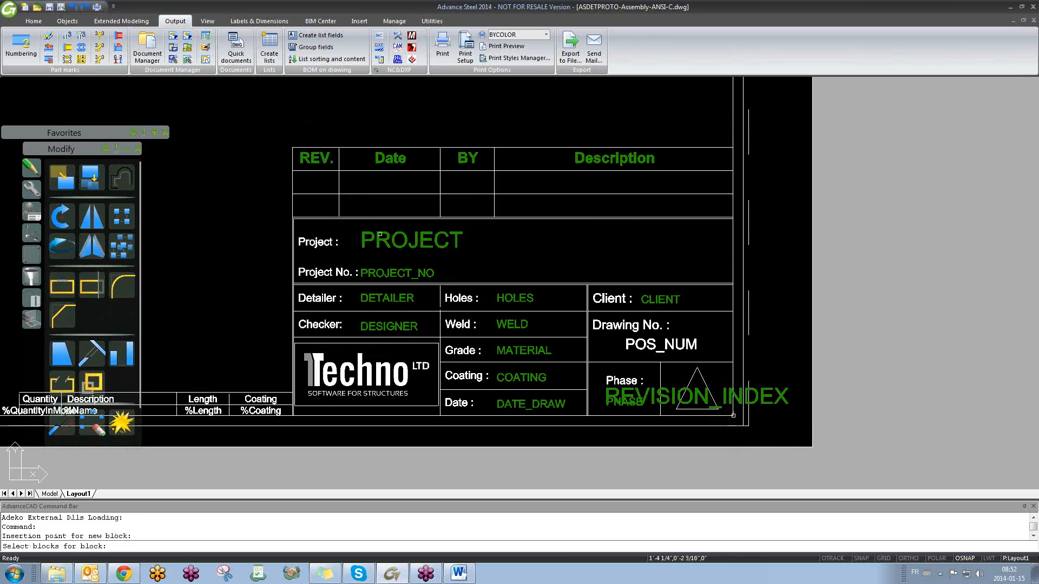
click(291, 215)
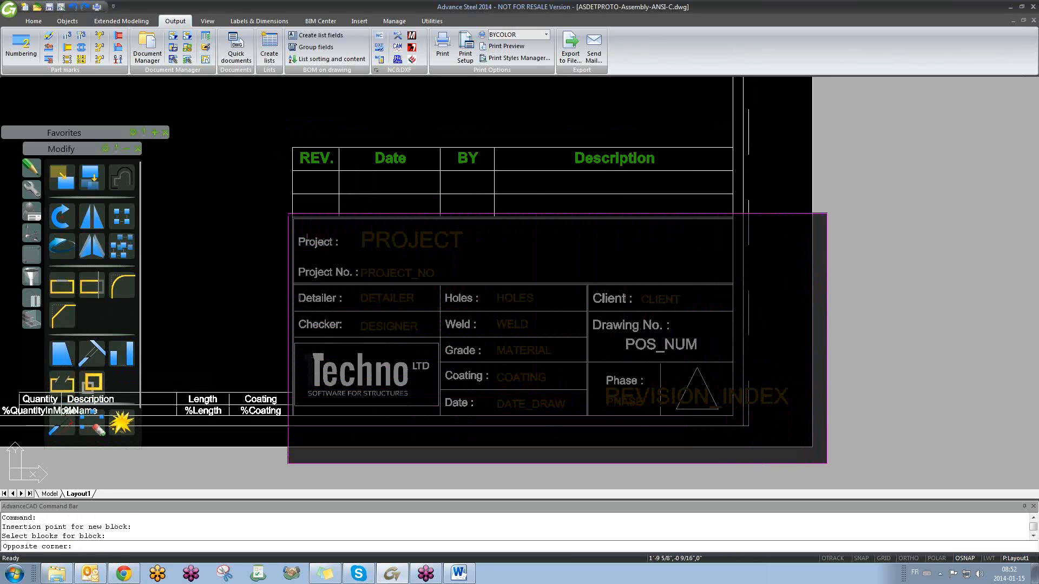
click(826, 463)
key(Return)
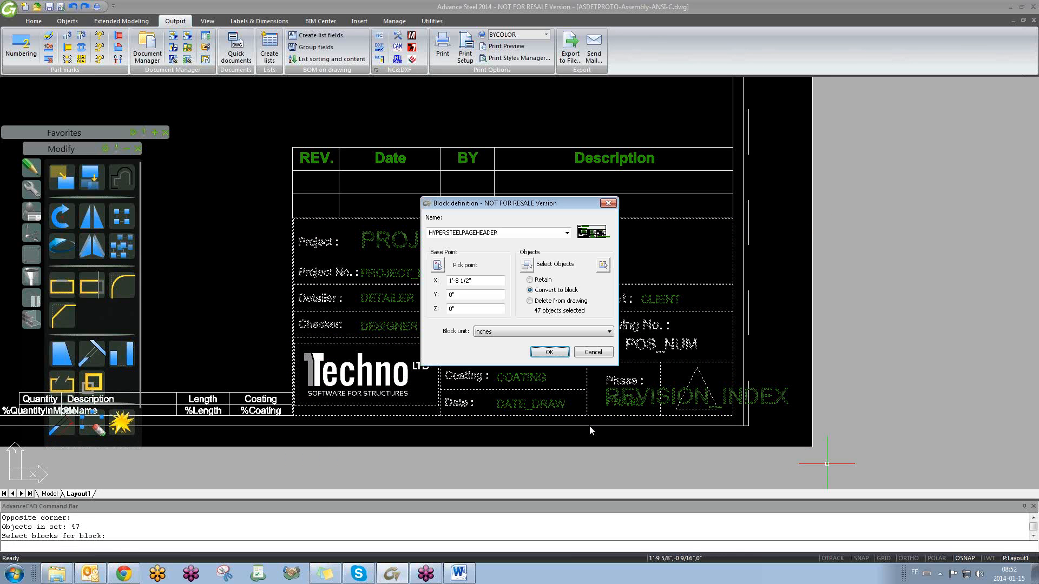
click(554, 351)
click(842, 83)
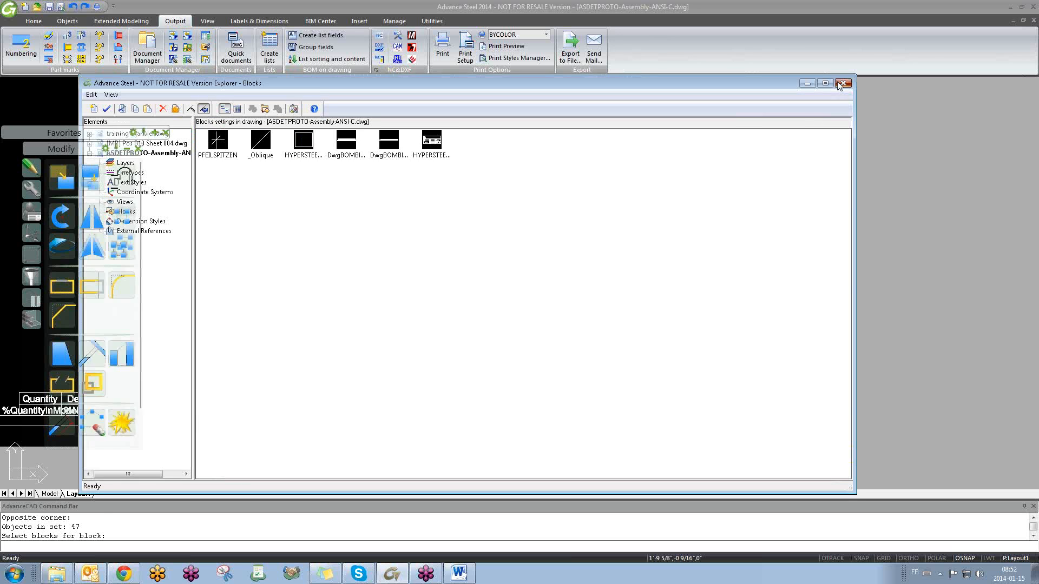
key(Escape)
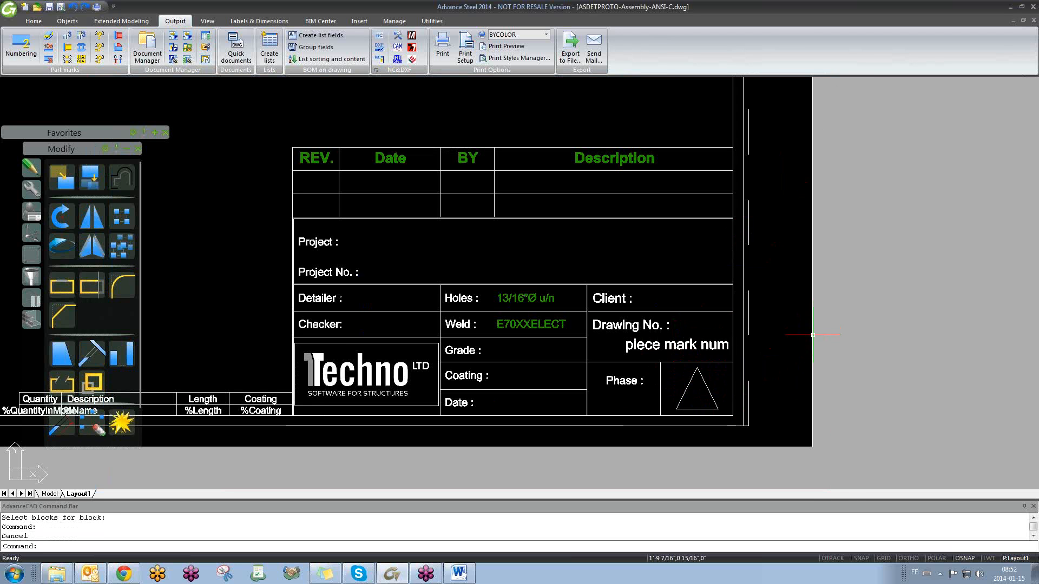
- Close the ASDETPROTO-Assembly-ANSI-C prototype and save its changes
scroll(551, 345, down, 1)
middle_drag(376, 319, 456, 282)
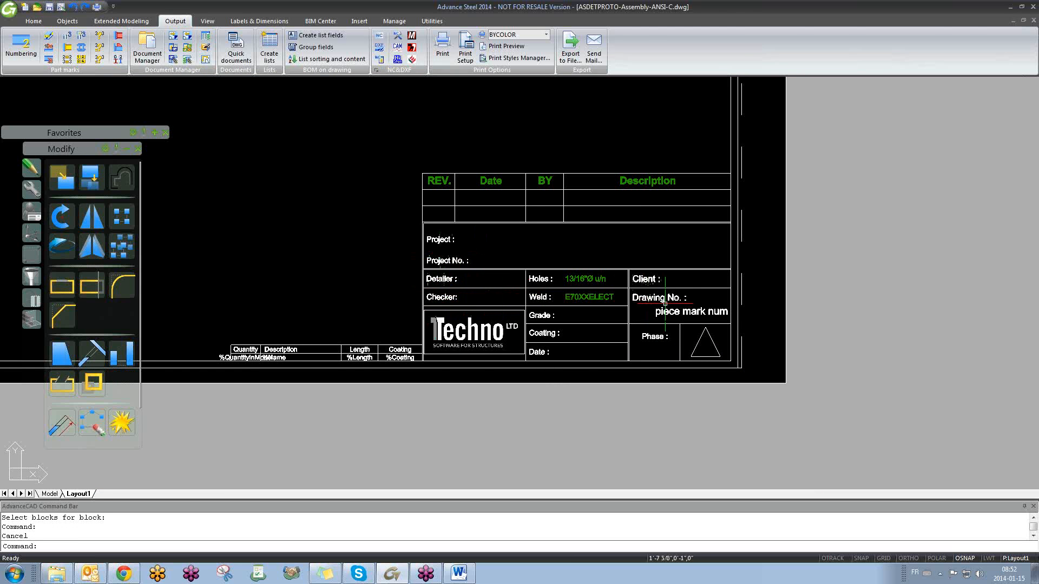
scroll(667, 304, up, 5)
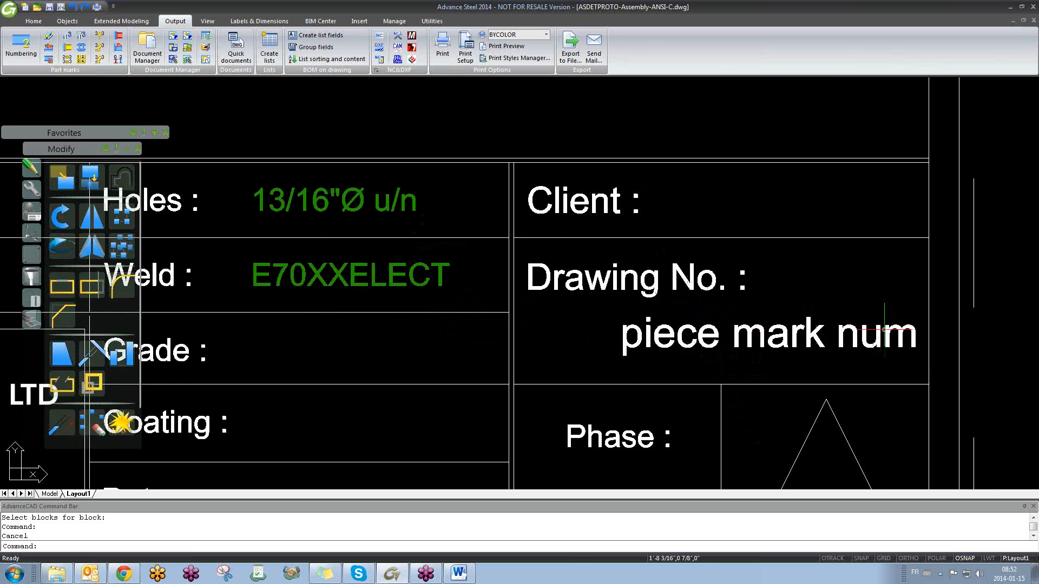
scroll(919, 264, down, 4)
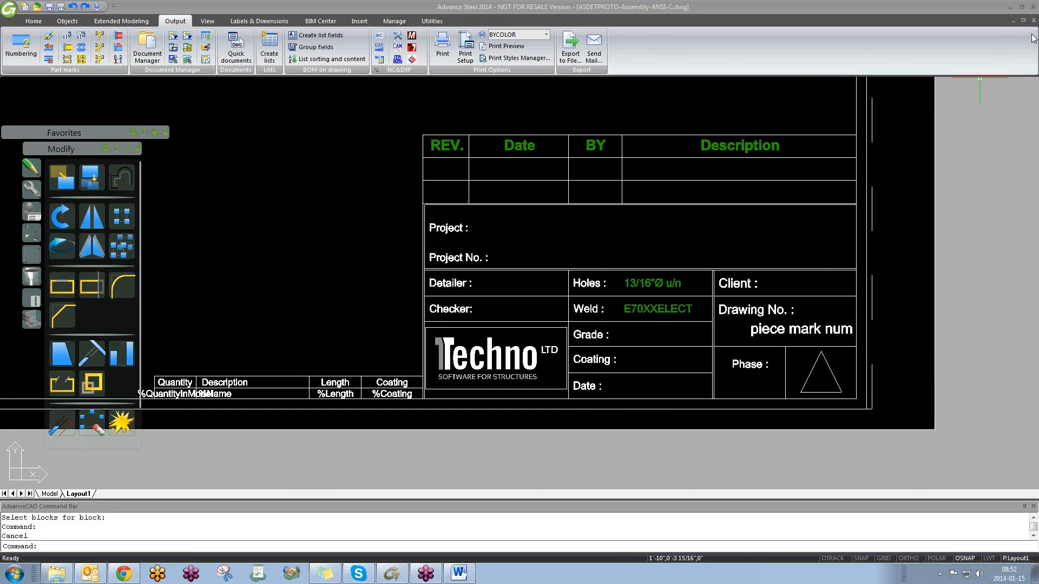
click(1033, 20)
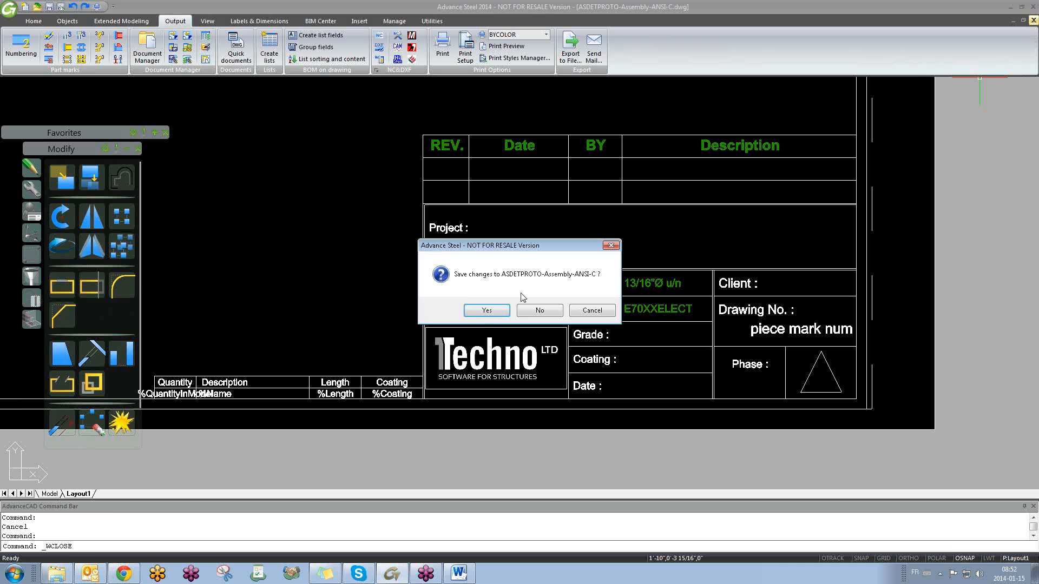
click(478, 314)
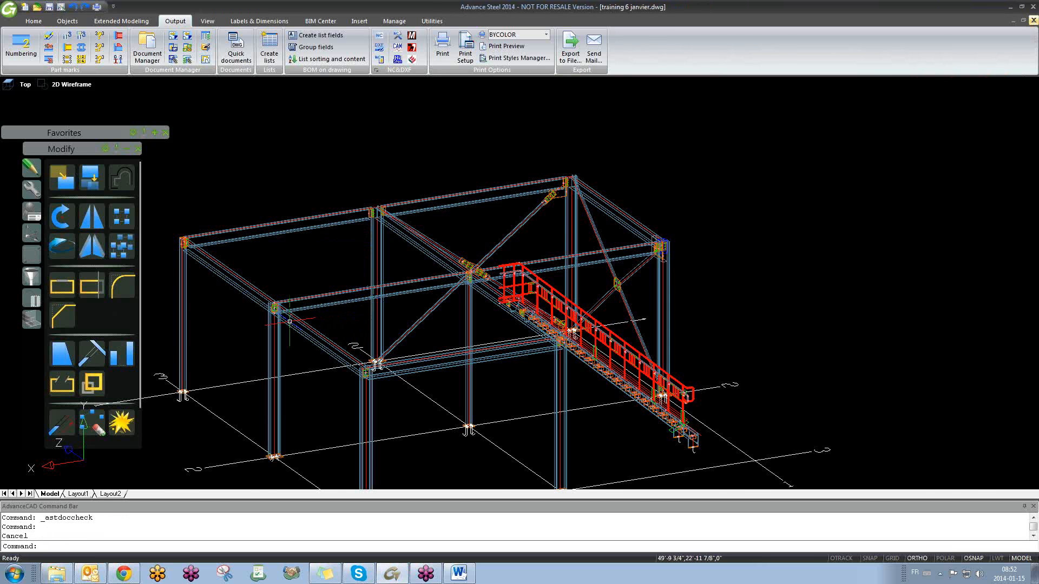
- Create a detail drawing of the tie beam with the user Mainparts drawing process Selected Mp Each ANSI-C from Quick documents
click(237, 46)
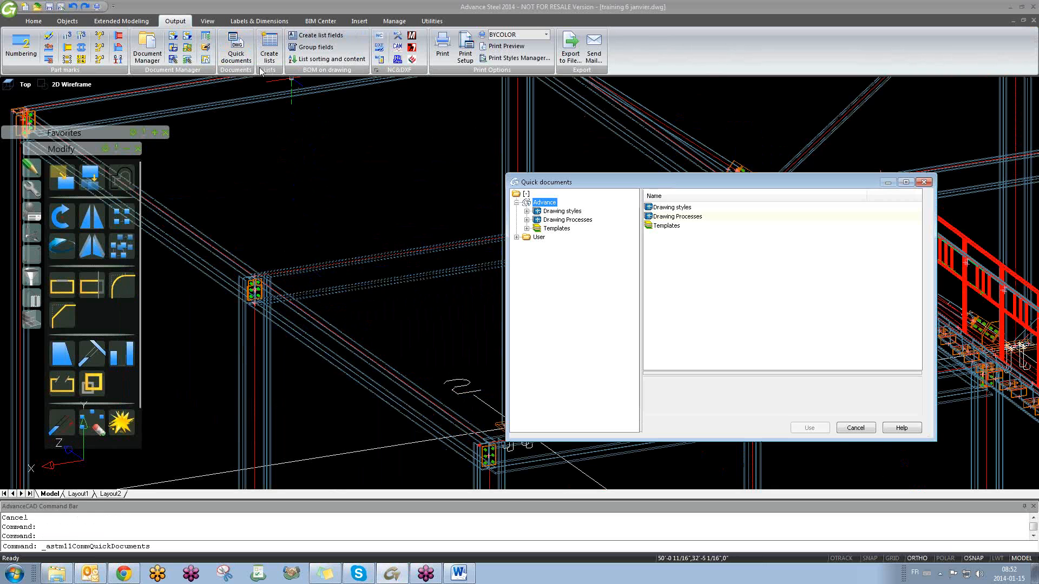
click(517, 237)
click(528, 254)
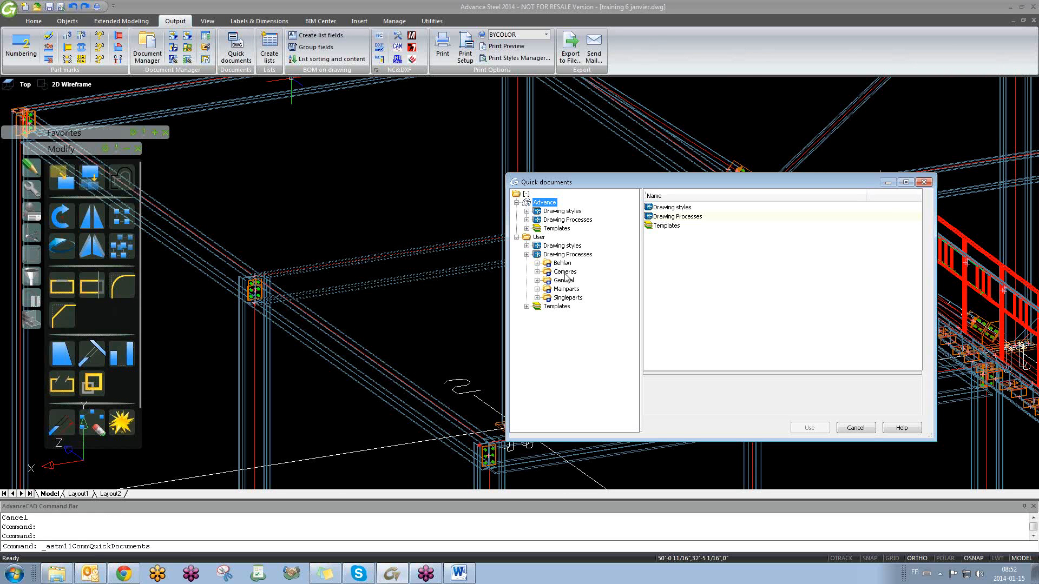
click(537, 289)
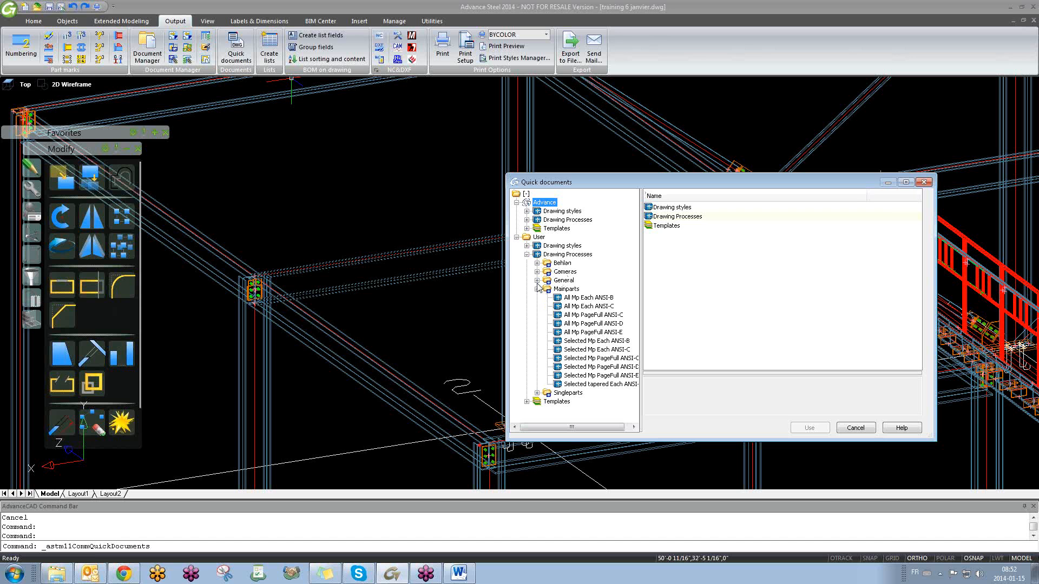
click(608, 350)
click(809, 427)
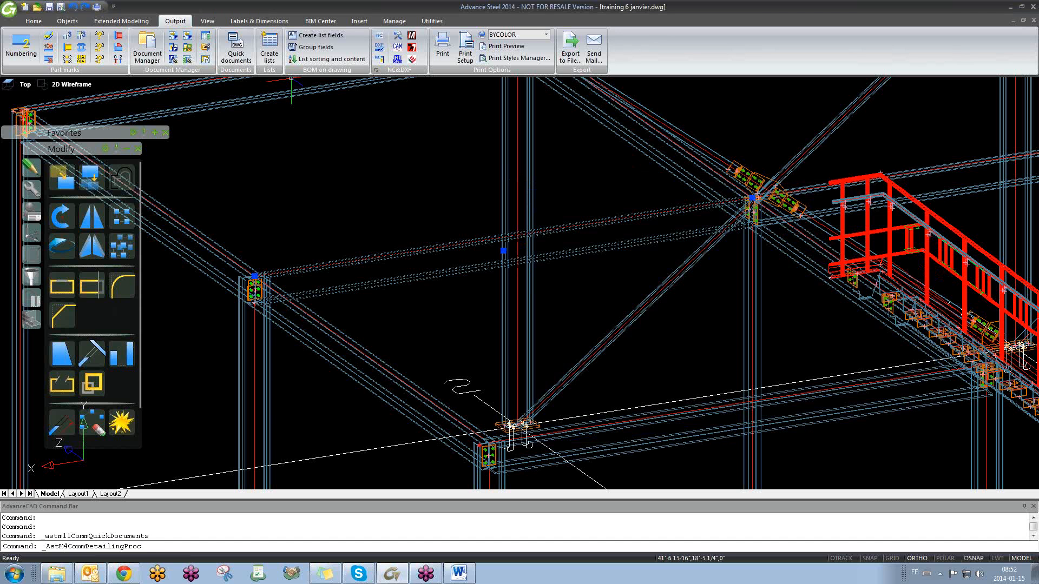
click(125, 329)
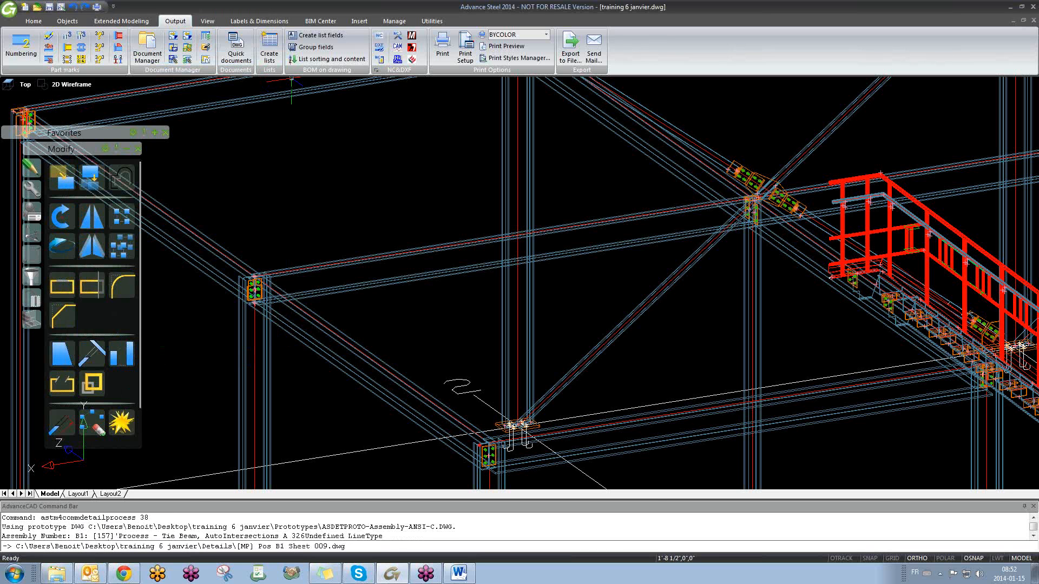
- Open the tie beam's detail drawing and check the drawing number in its title block
click(309, 264)
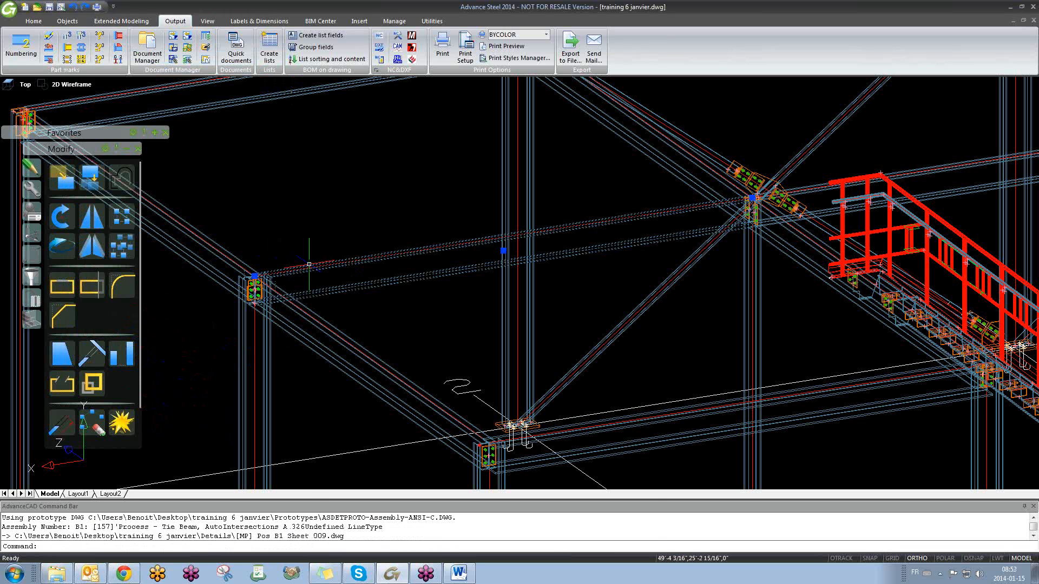
right_click(309, 264)
click(347, 539)
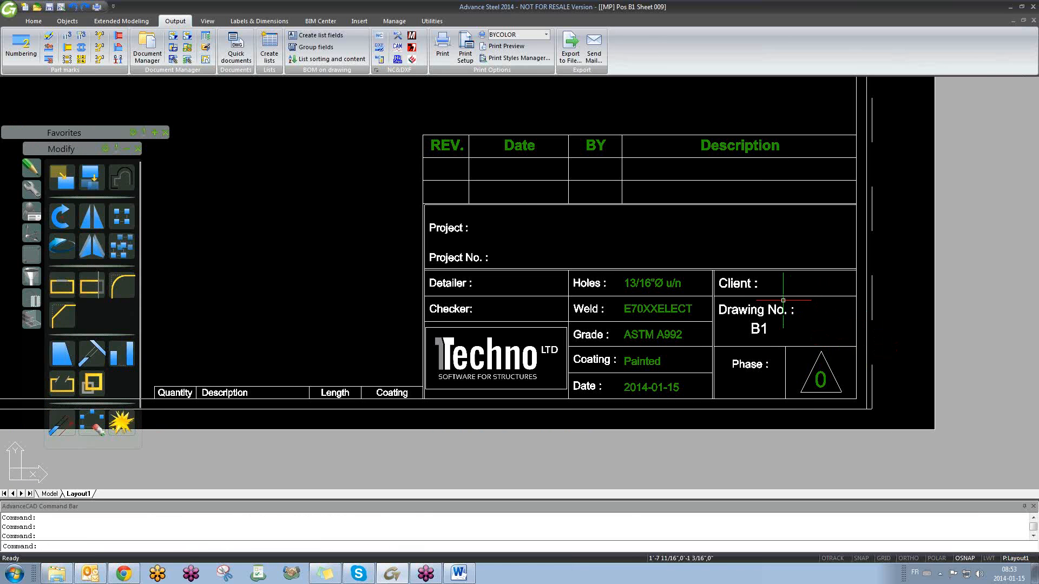
scroll(749, 323, down, 3)
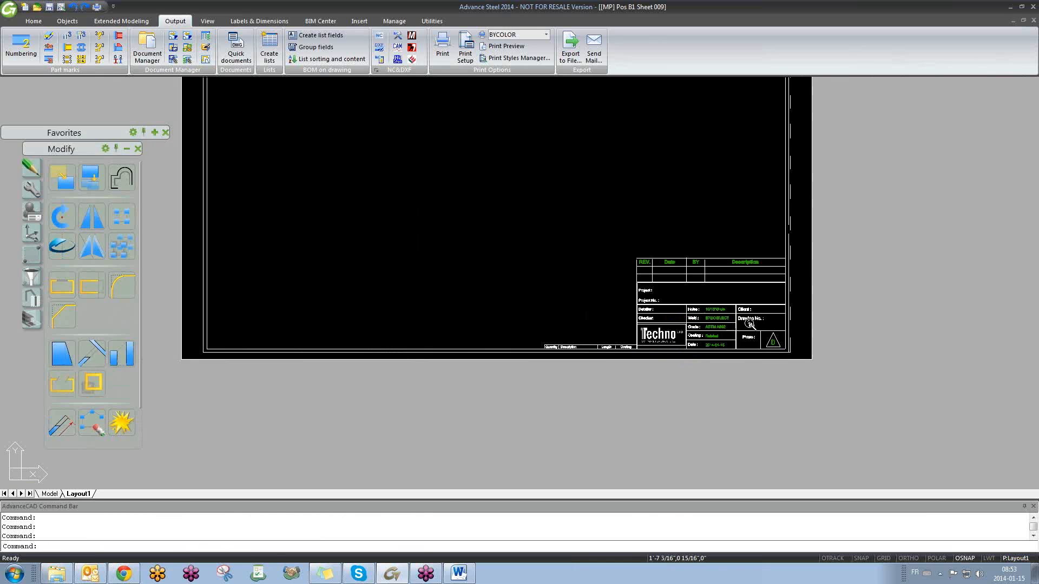
scroll(752, 330, up, 5)
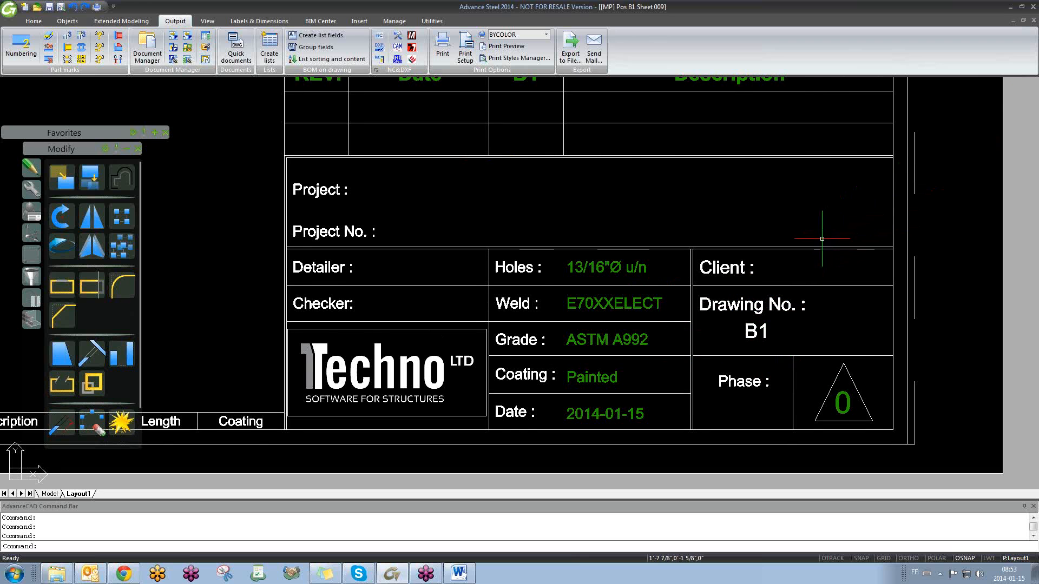
- Return from the tie beam's detail drawing to the training 6 janvier 3D model
middle_drag(822, 249, 801, 281)
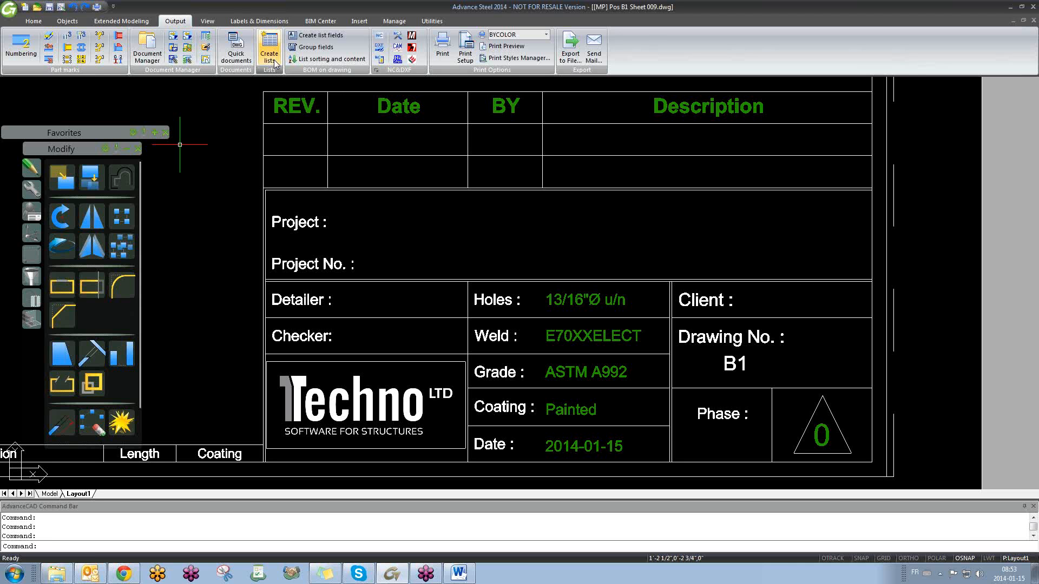
key(ctrl+Tab)
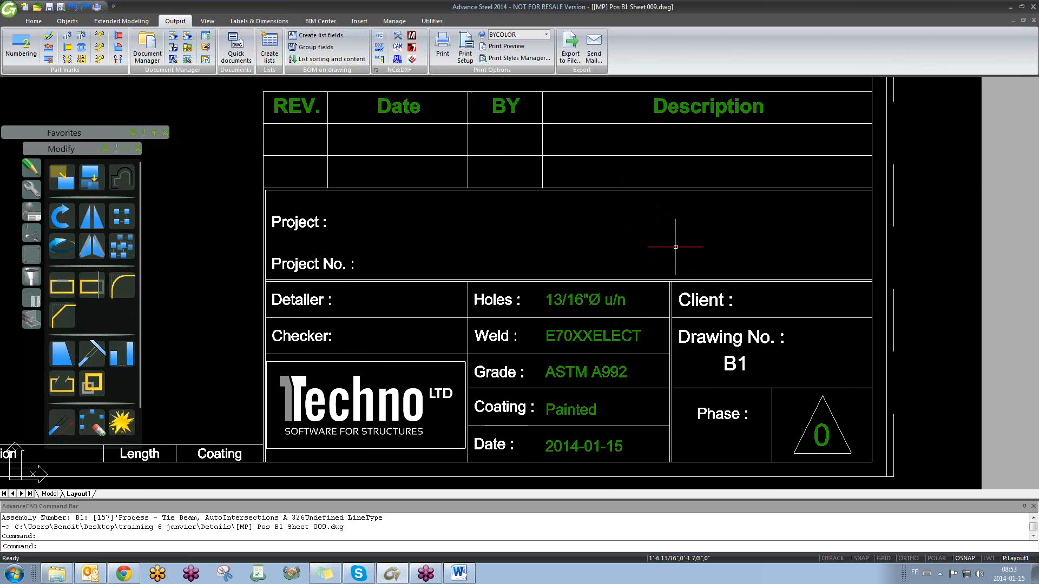
key(Escape)
scroll(460, 287, down, 5)
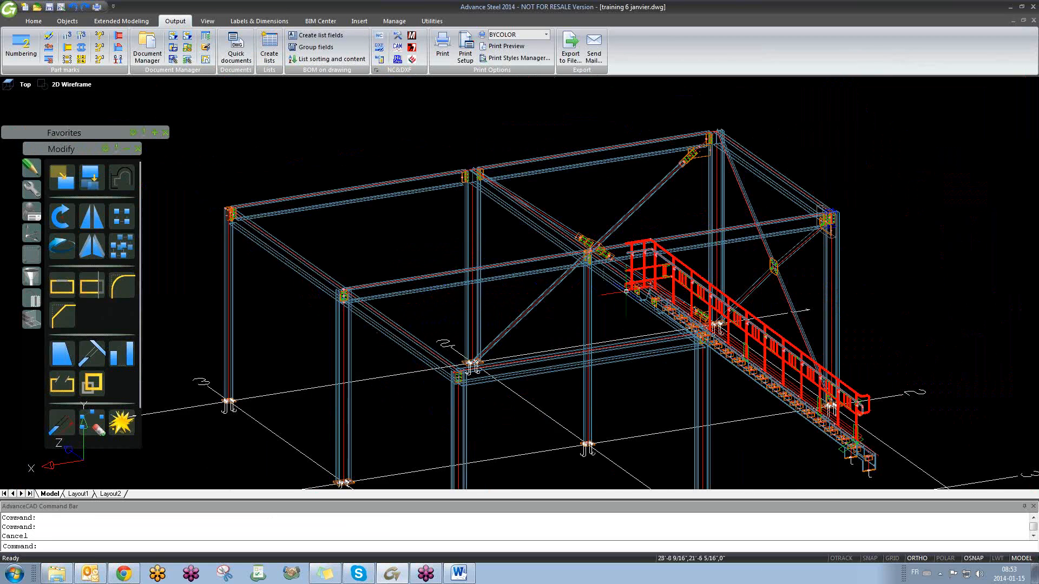
- Examine the steel frame from several angles, including the beam-to-column connections at its upper corners
shift+middle_drag(691, 319, 554, 273)
shift+middle_drag(588, 293, 545, 308)
scroll(542, 308, down, 5)
shift+middle_drag(615, 332, 535, 368)
scroll(560, 352, up, 5)
scroll(563, 346, down, 1)
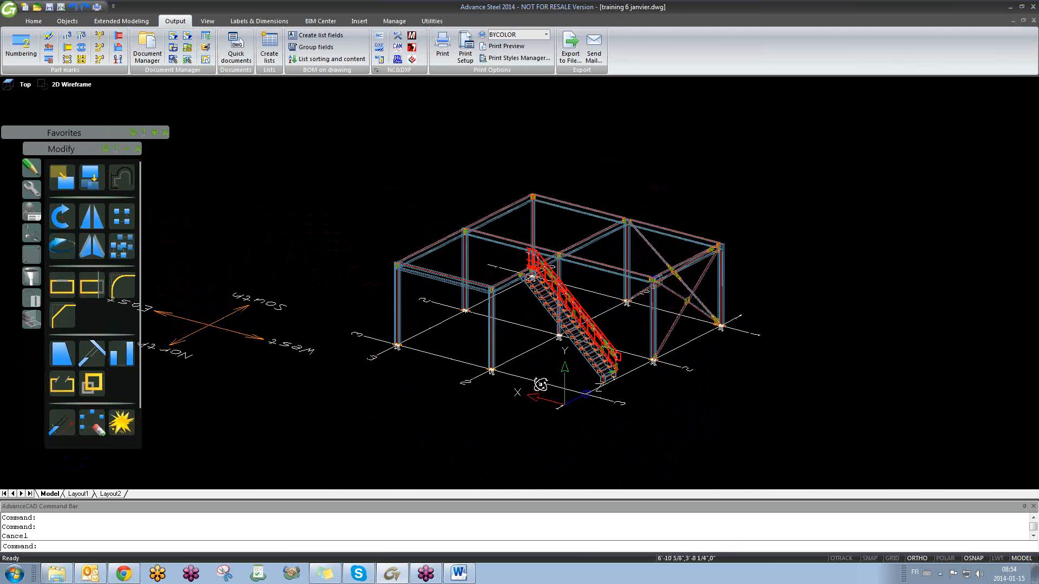
scroll(393, 254, up, 8)
scroll(495, 242, up, 4)
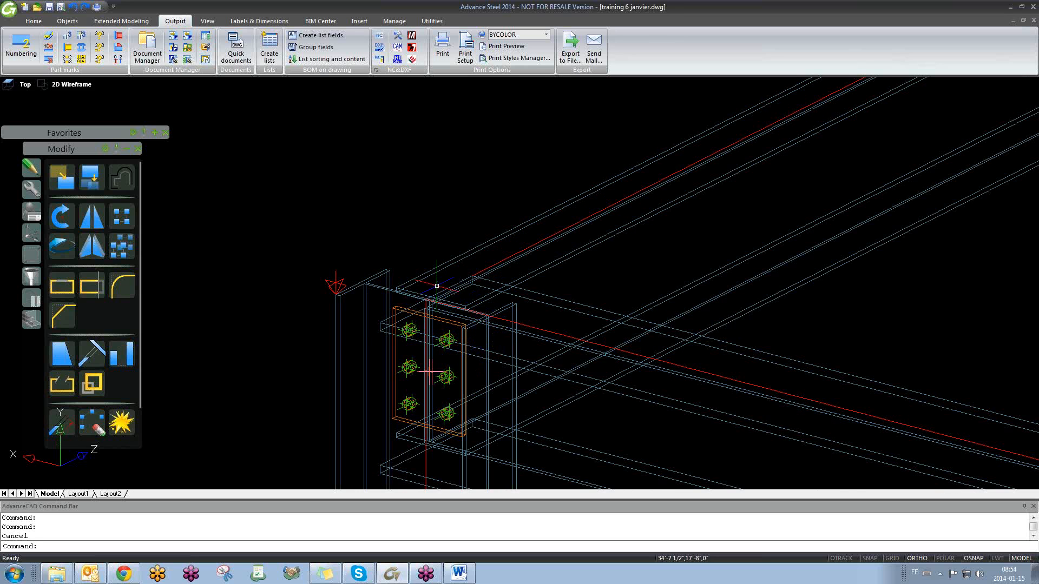
scroll(416, 279, down, 10)
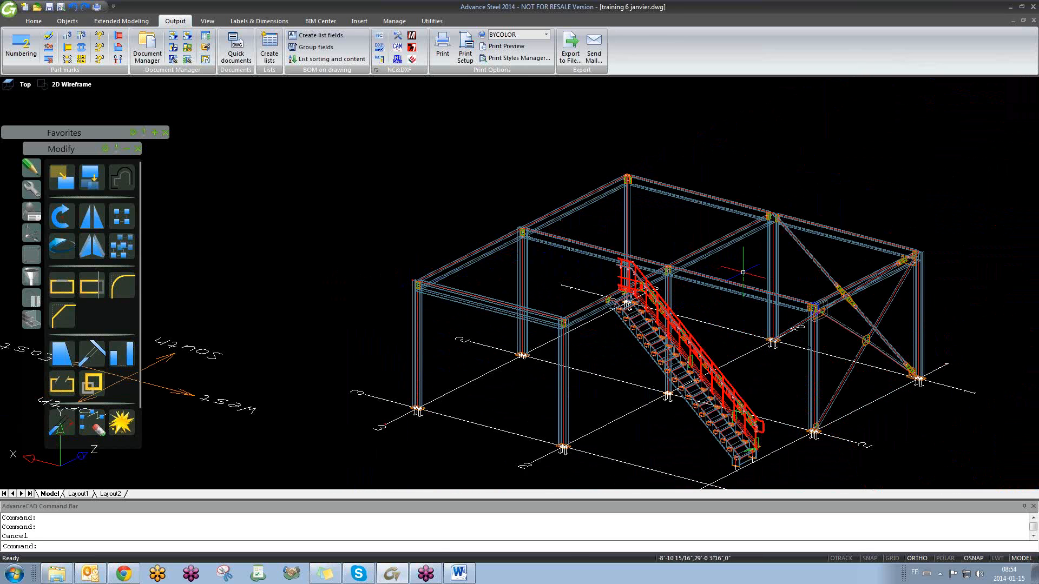
mouse_move(704, 268)
shift+middle_down()
mouse_move(725, 288)
mouse_move(696, 285)
mouse_move(692, 266)
shift+middle_up()
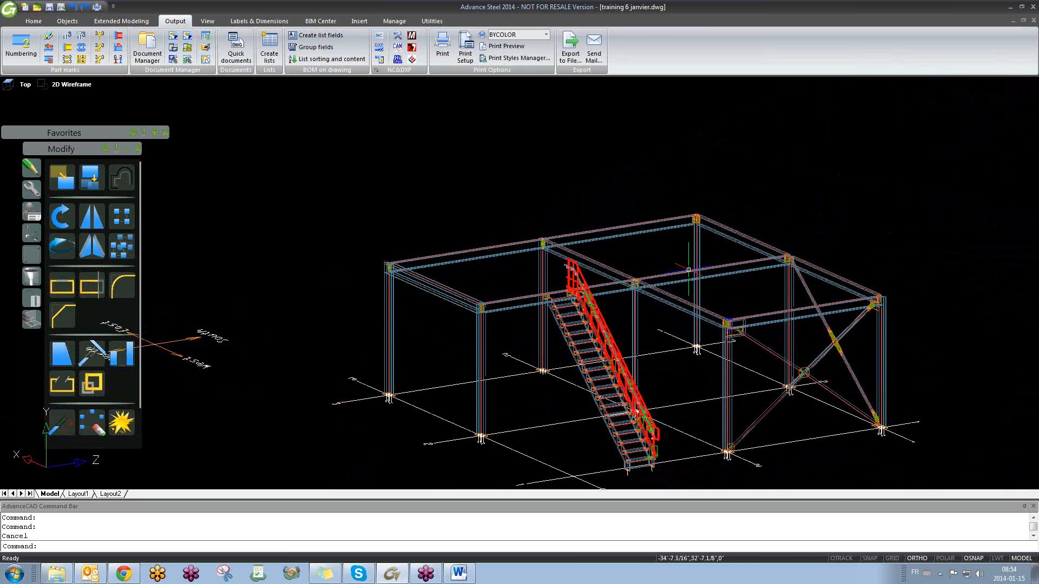
scroll(394, 259, up, 2)
scroll(393, 259, up, 3)
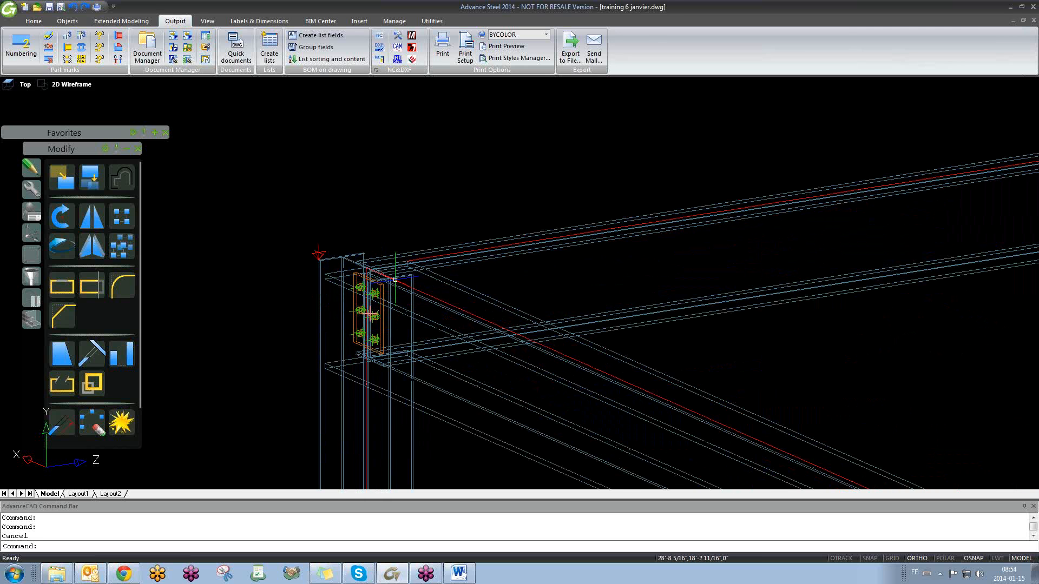
scroll(395, 280, up, 3)
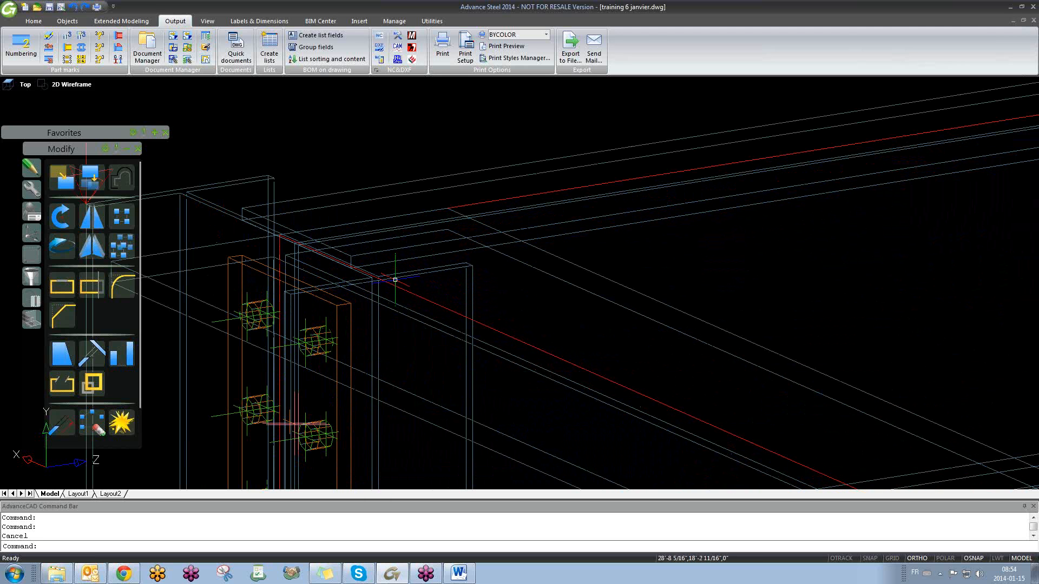
scroll(395, 280, down, 3)
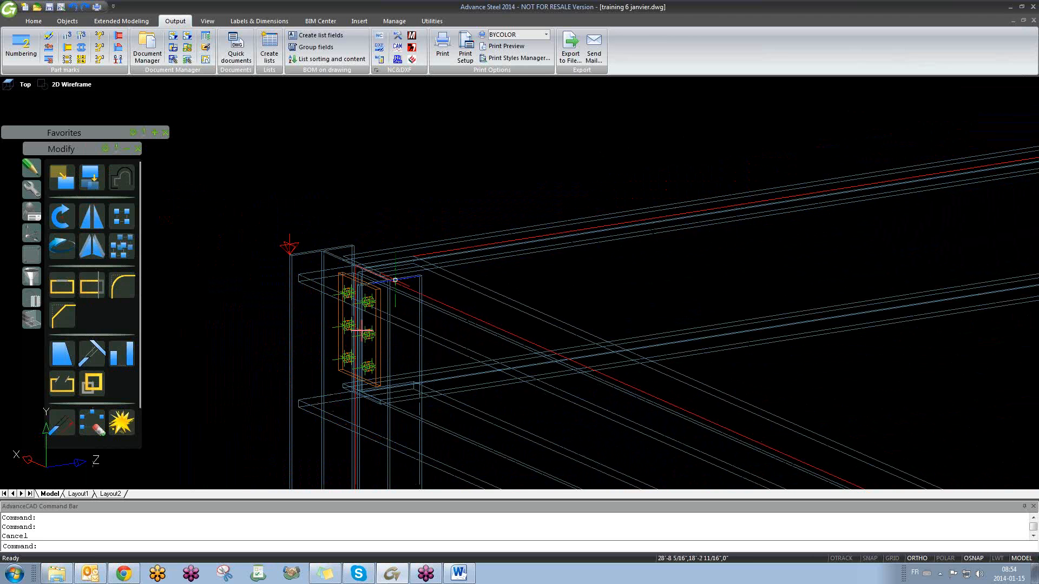
scroll(395, 279, down, 3)
middle_drag(464, 320, 515, 274)
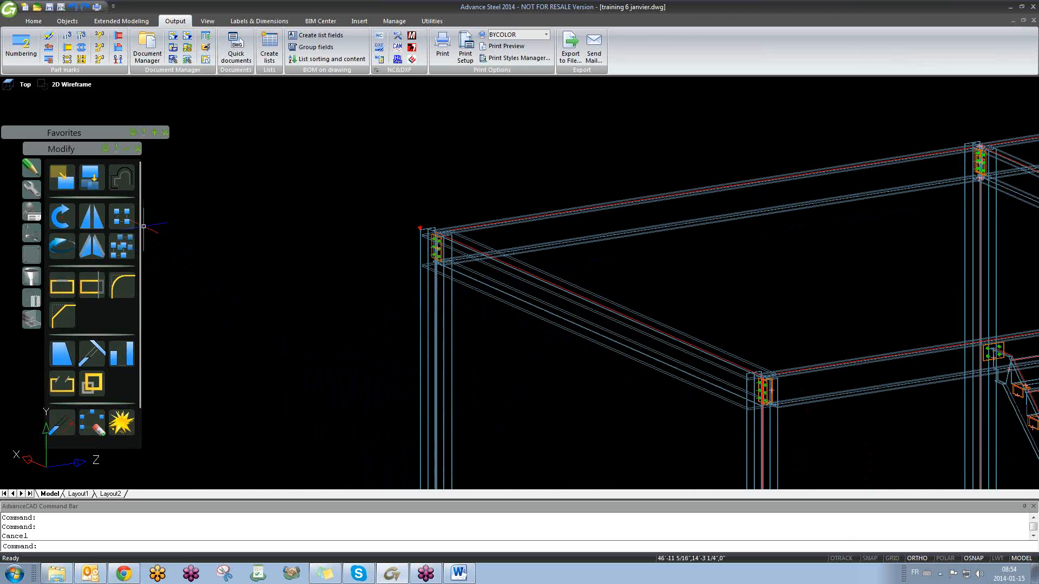
- Set the model's coordinate system back to the World UCS
click(31, 213)
click(32, 190)
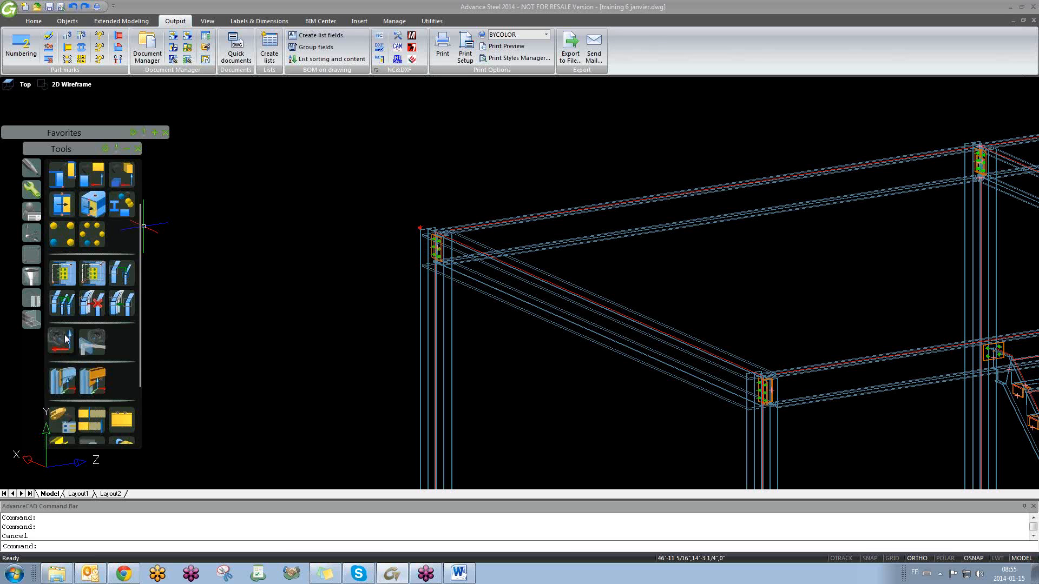
click(36, 230)
scroll(359, 309, down, 5)
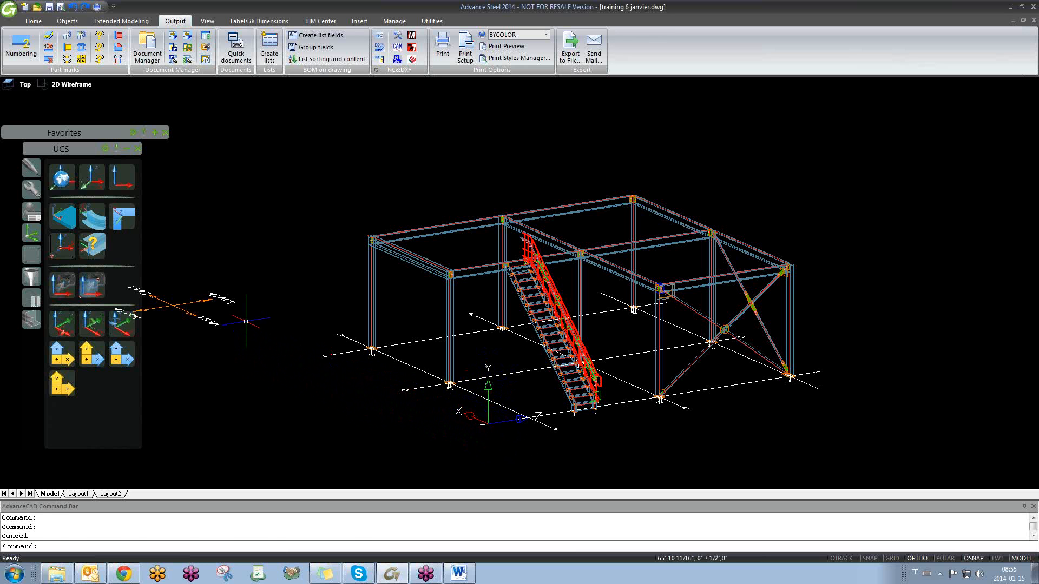
click(63, 184)
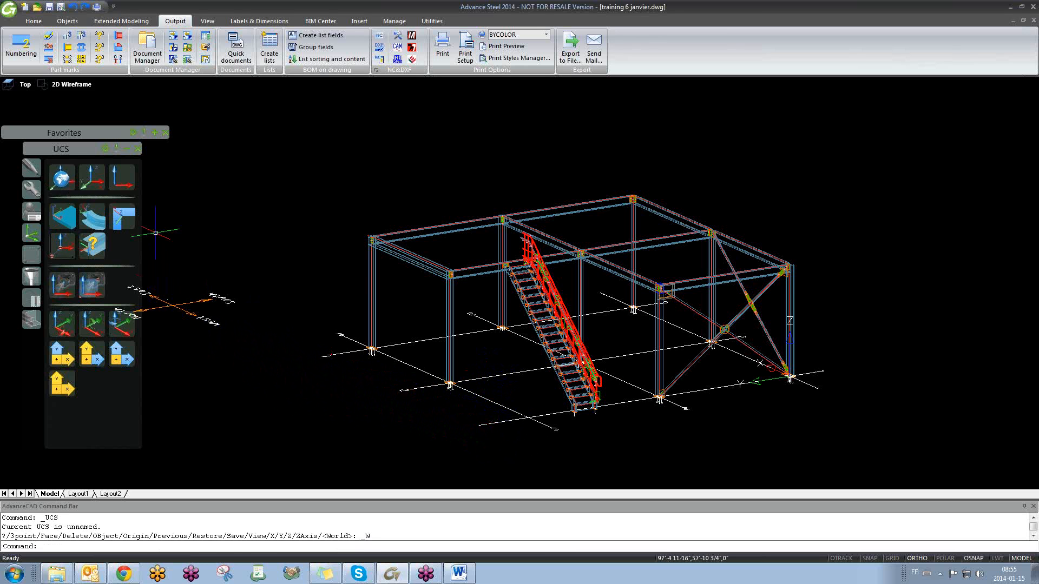
- Place a camera at the World UCS origin, on the base plate of the braced corner column
scroll(474, 390, up, 5)
scroll(474, 390, down, 7)
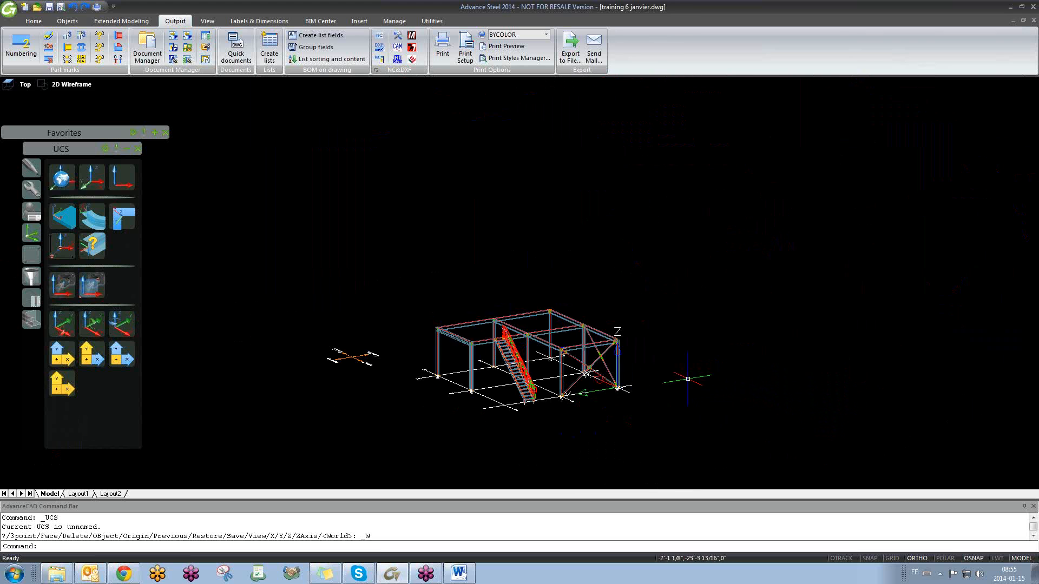
scroll(689, 378, up, 3)
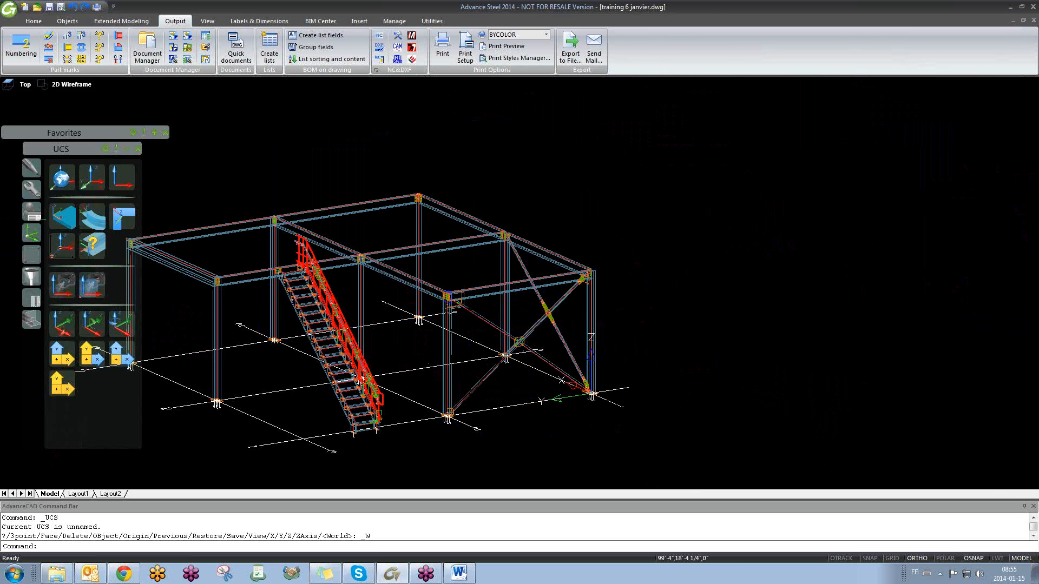
scroll(585, 396, up, 6)
middle_drag(633, 316, 502, 296)
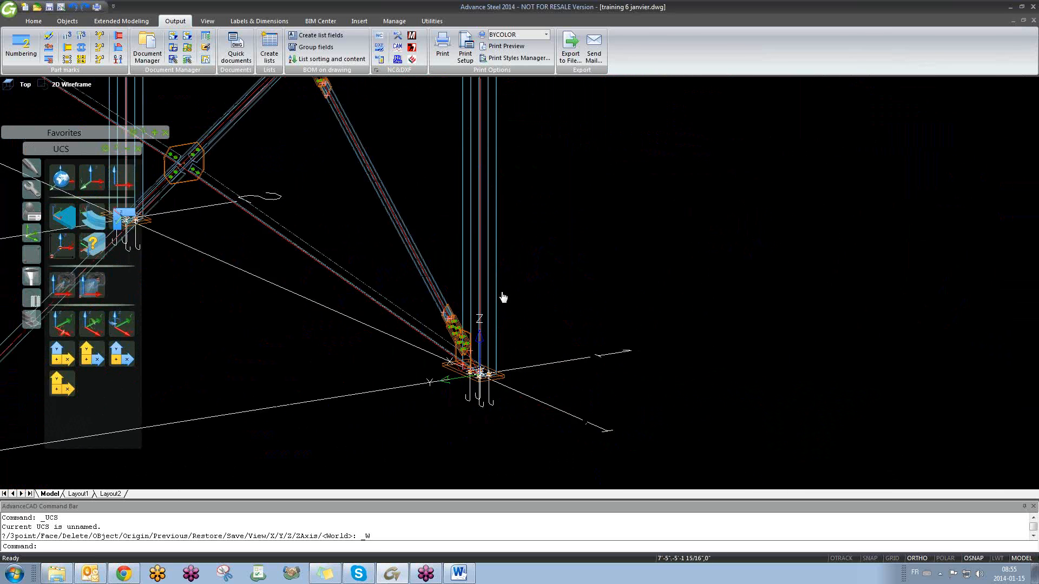
scroll(476, 320, up, 4)
scroll(410, 232, down, 3)
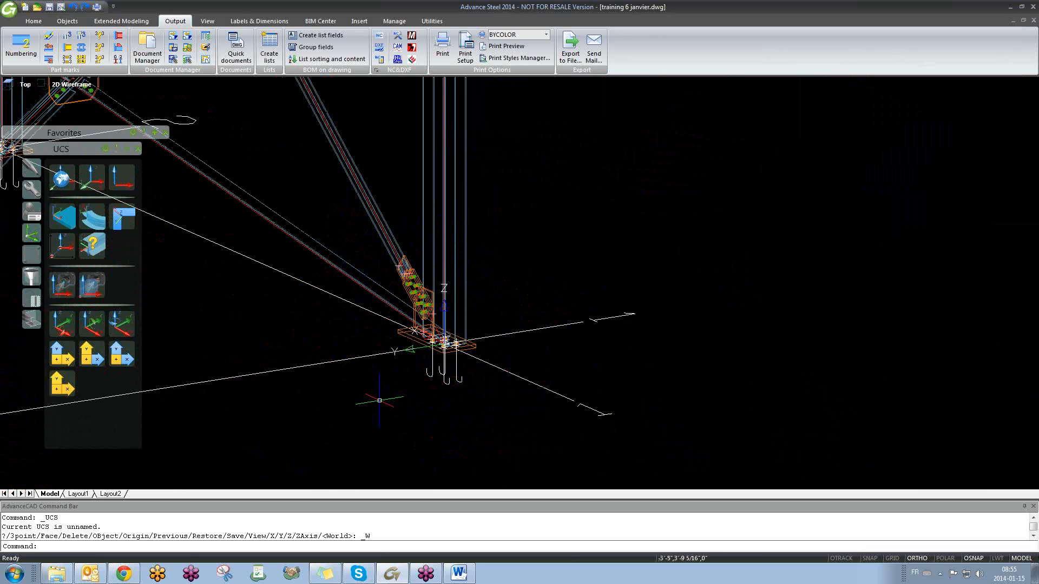
shift+middle_drag(443, 373, 197, 294)
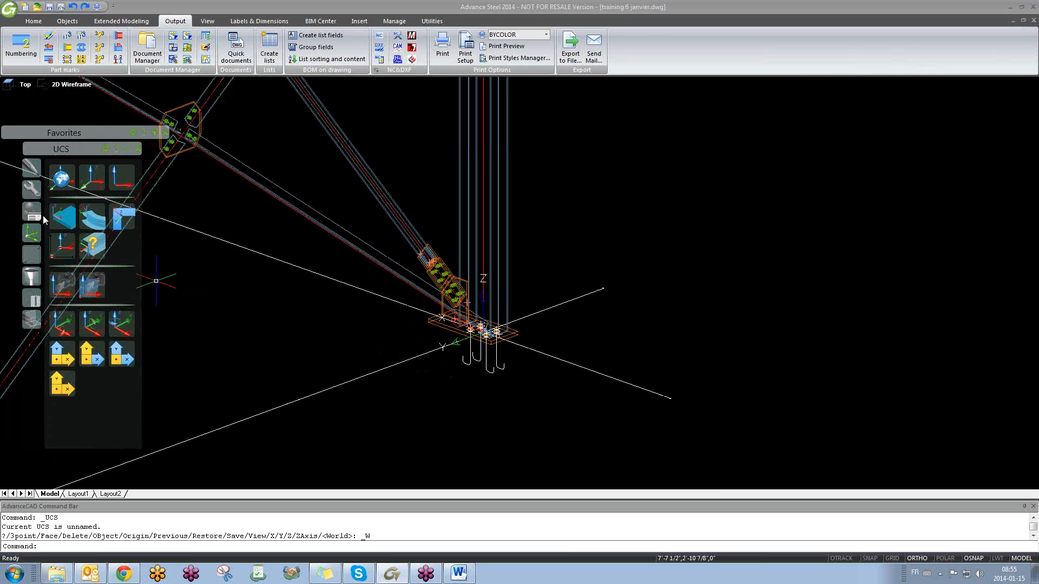
click(37, 191)
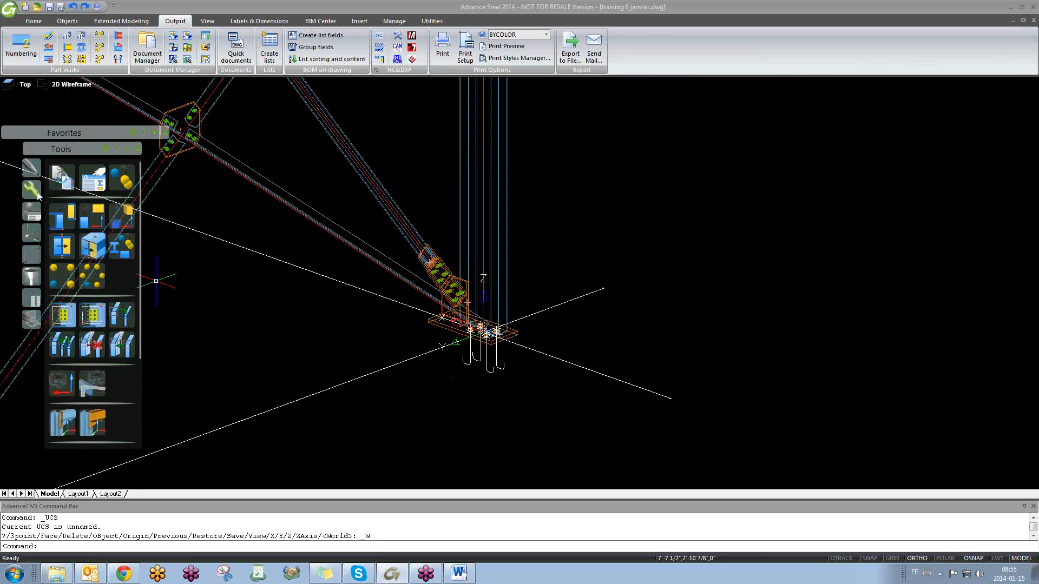
click(70, 385)
scroll(464, 329, up, 3)
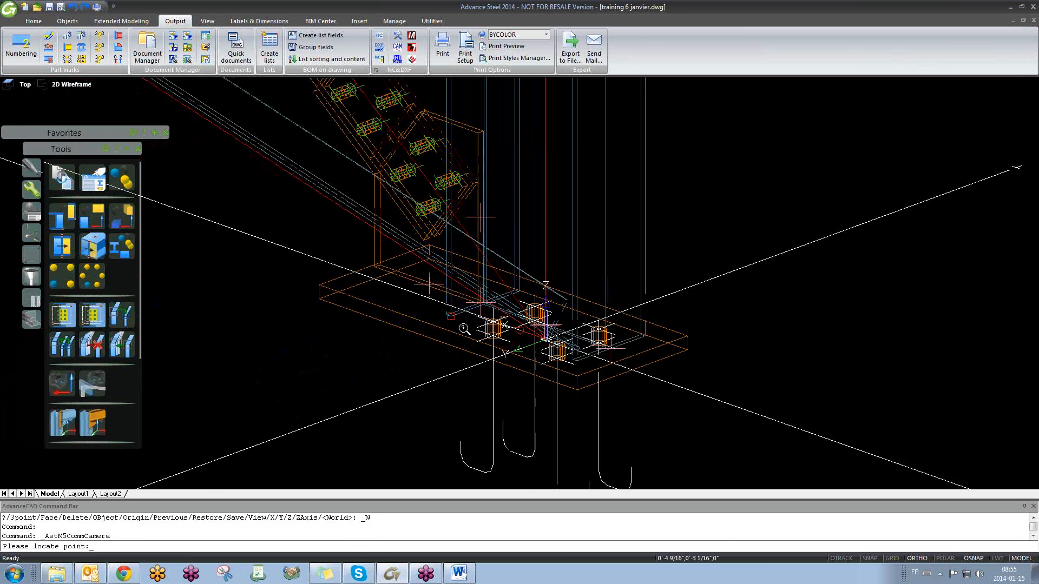
scroll(464, 329, up, 3)
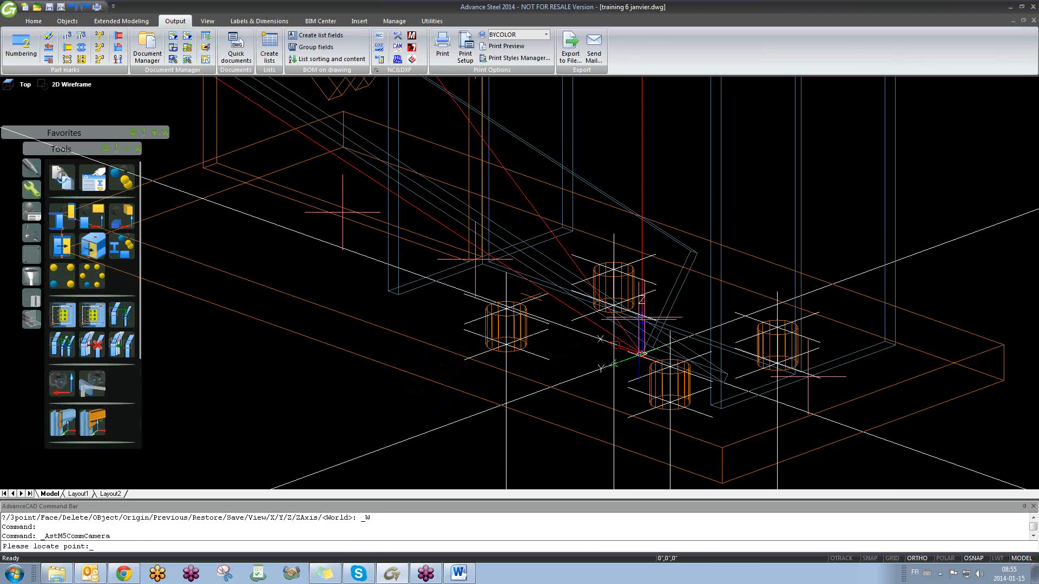
click(641, 353)
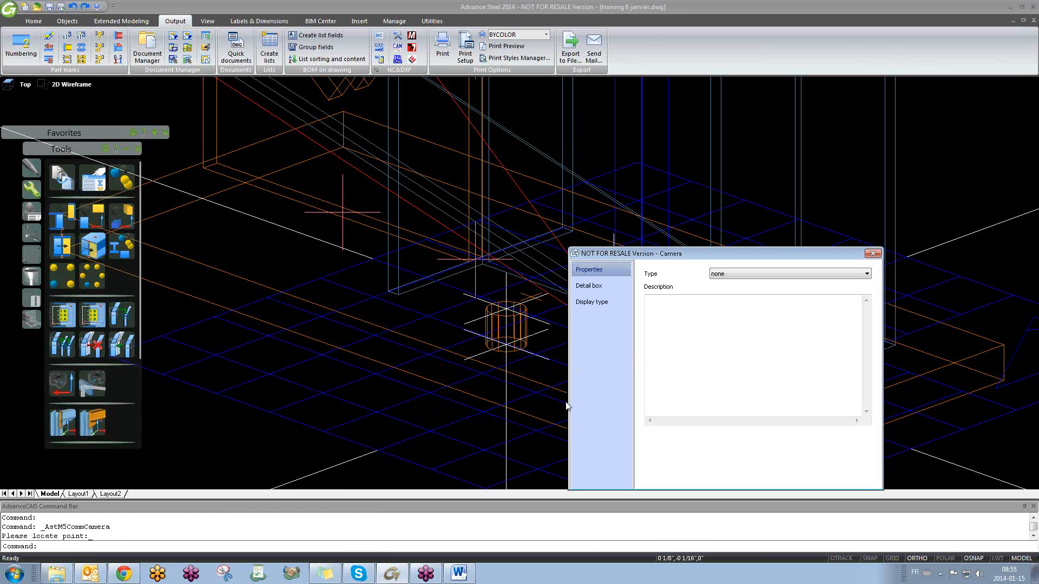
- Set the type of the column base camera to Node
middle_drag(403, 356, 407, 346)
scroll(409, 341, down, 7)
scroll(431, 296, up, 5)
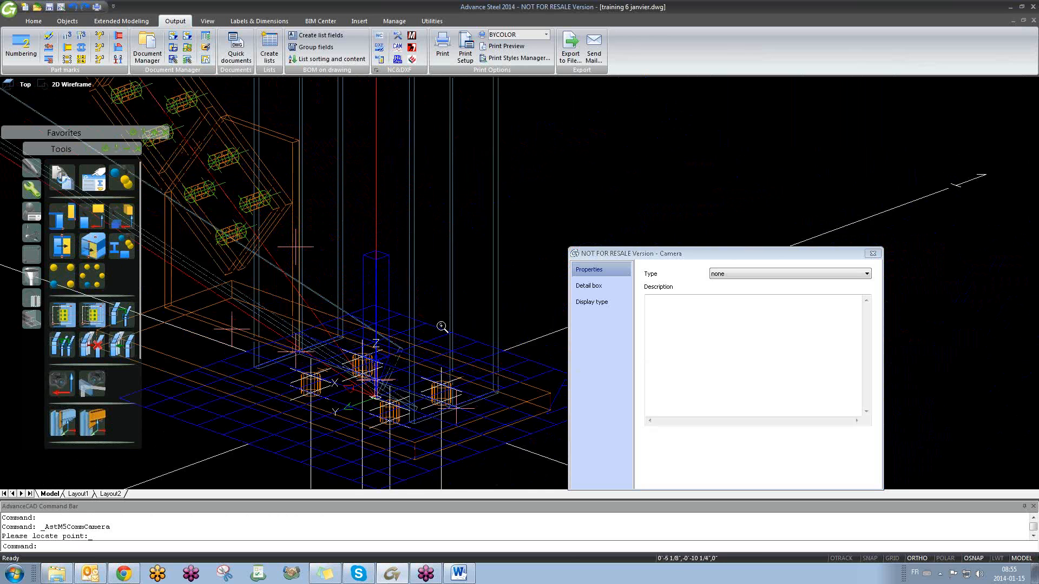
scroll(448, 320, down, 3)
shift+middle_drag(462, 416, 471, 443)
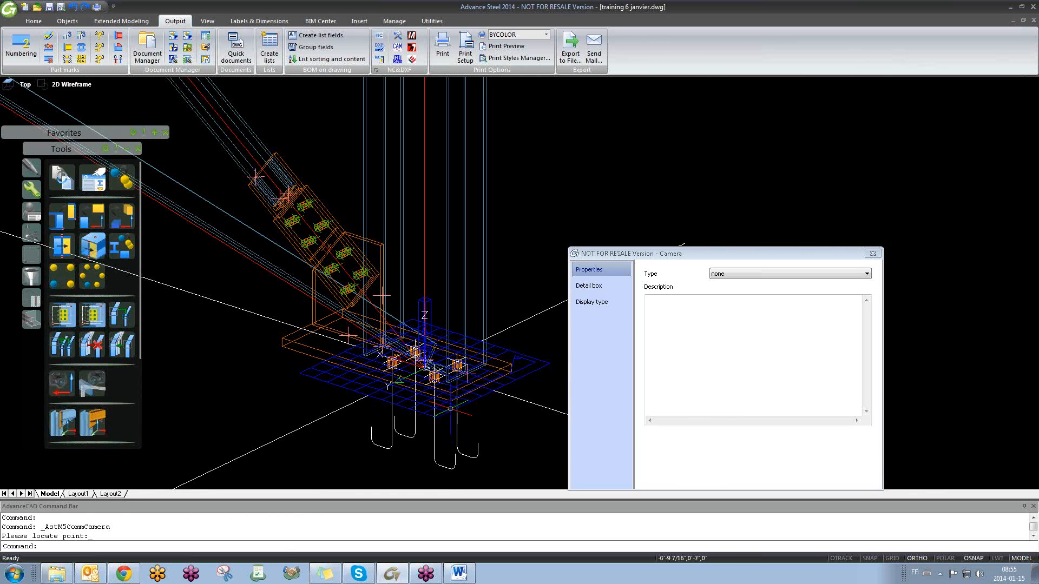
middle_drag(460, 356, 433, 345)
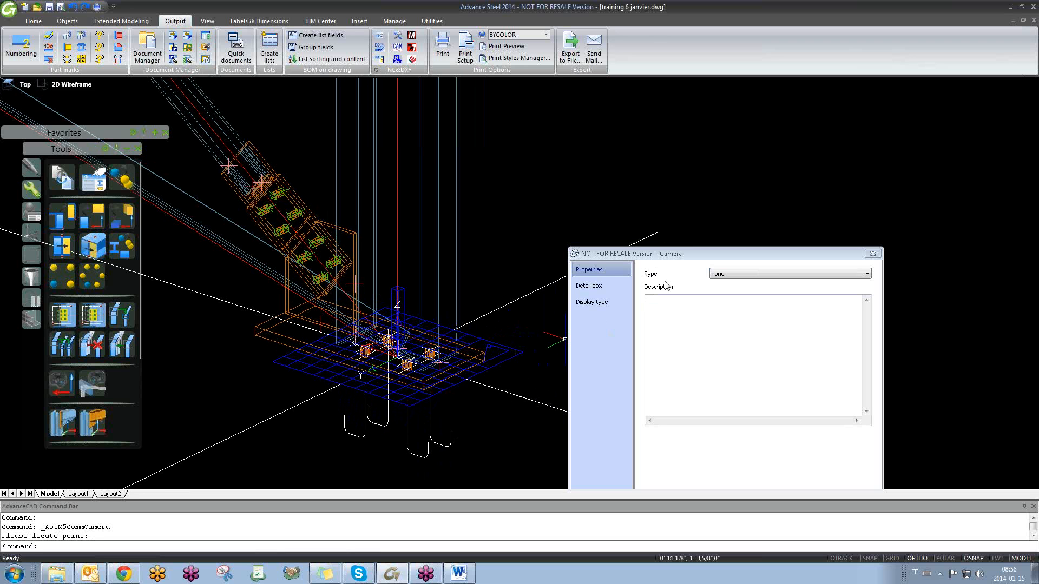
click(722, 275)
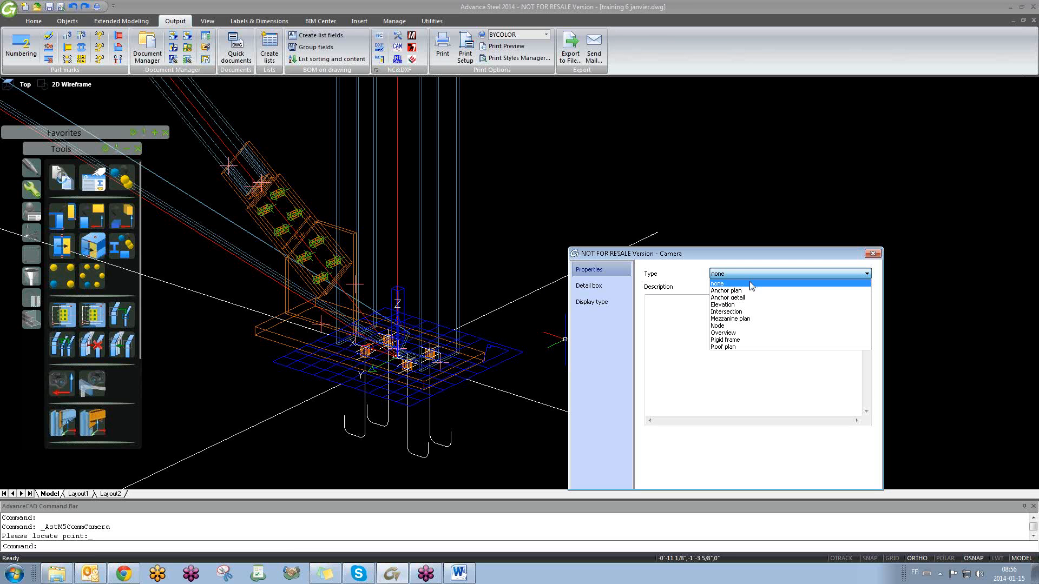
click(744, 325)
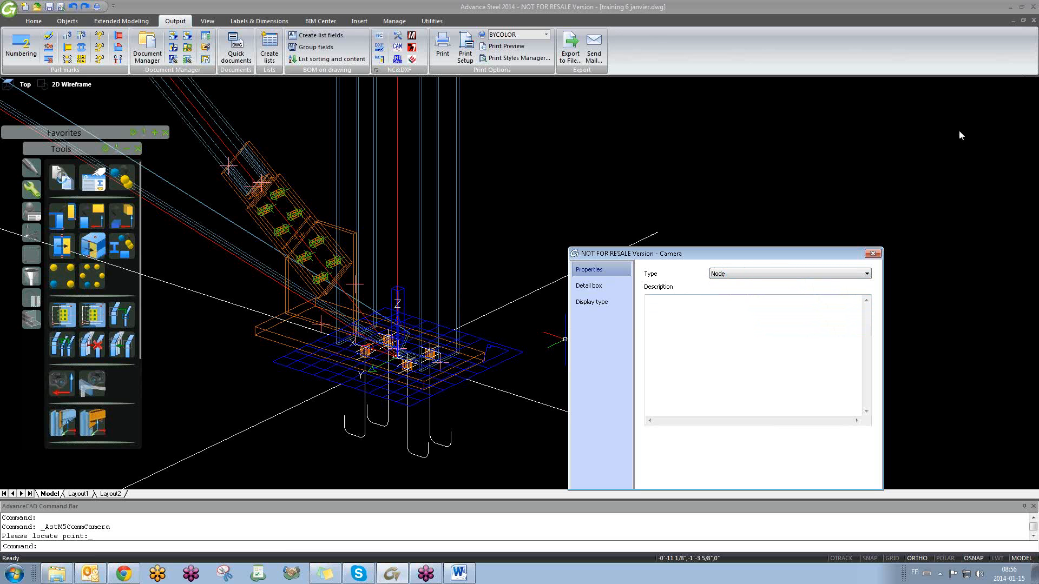
click(1033, 56)
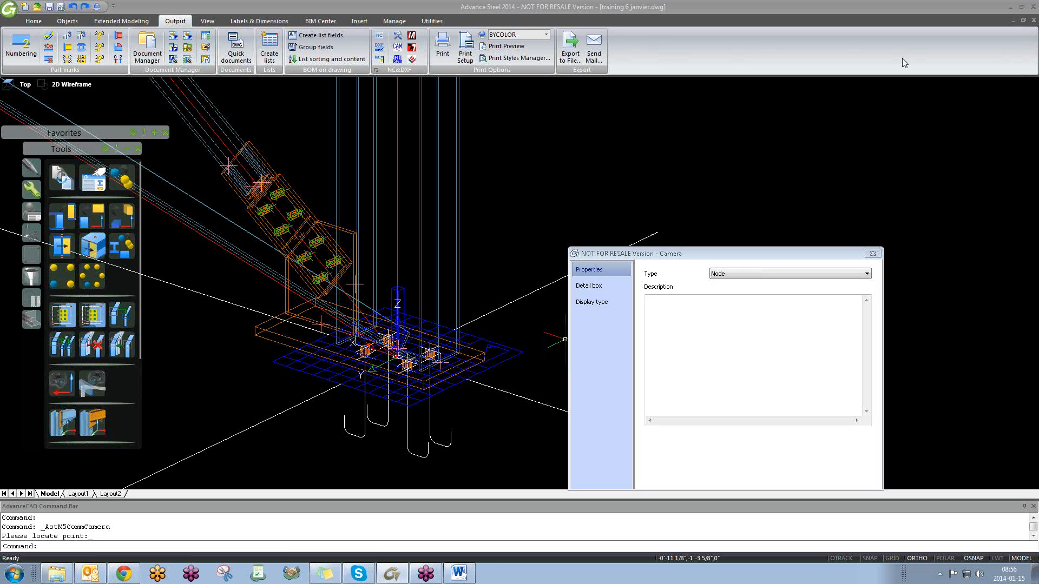
click(738, 275)
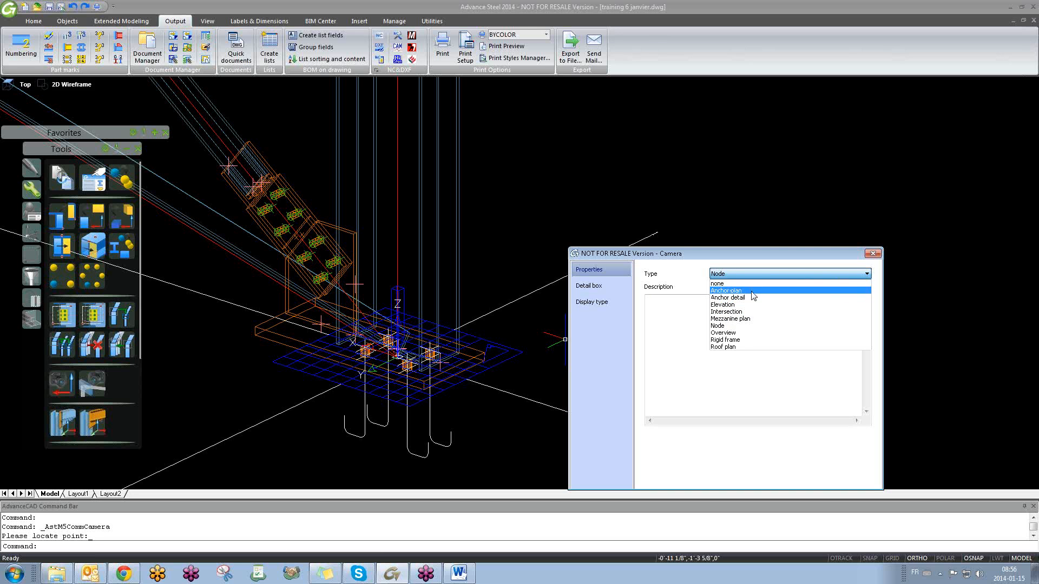
click(759, 332)
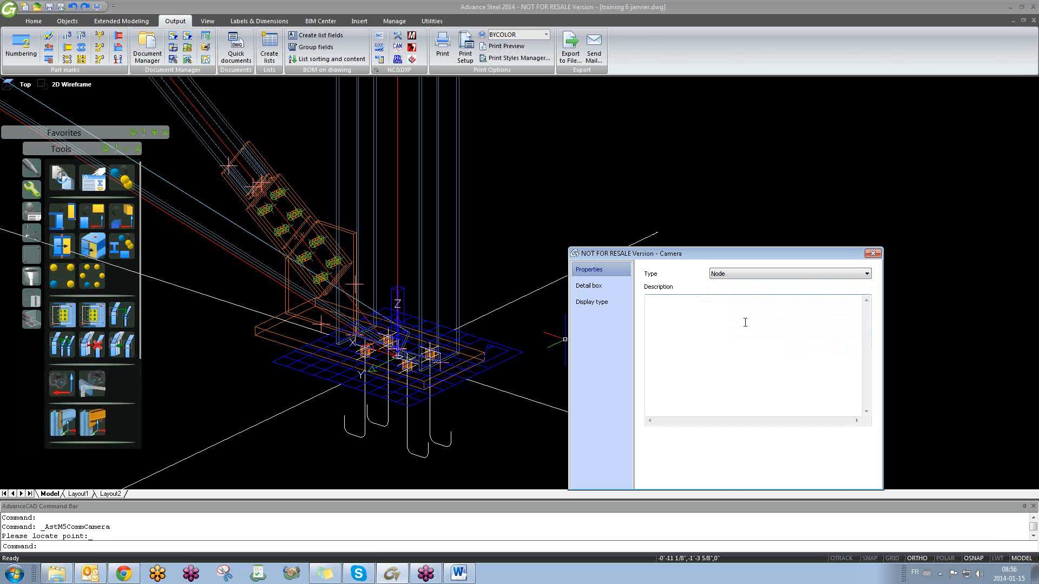
- Try the front z-viewport limit in the camera's detail box settings, then switch it off again
click(615, 284)
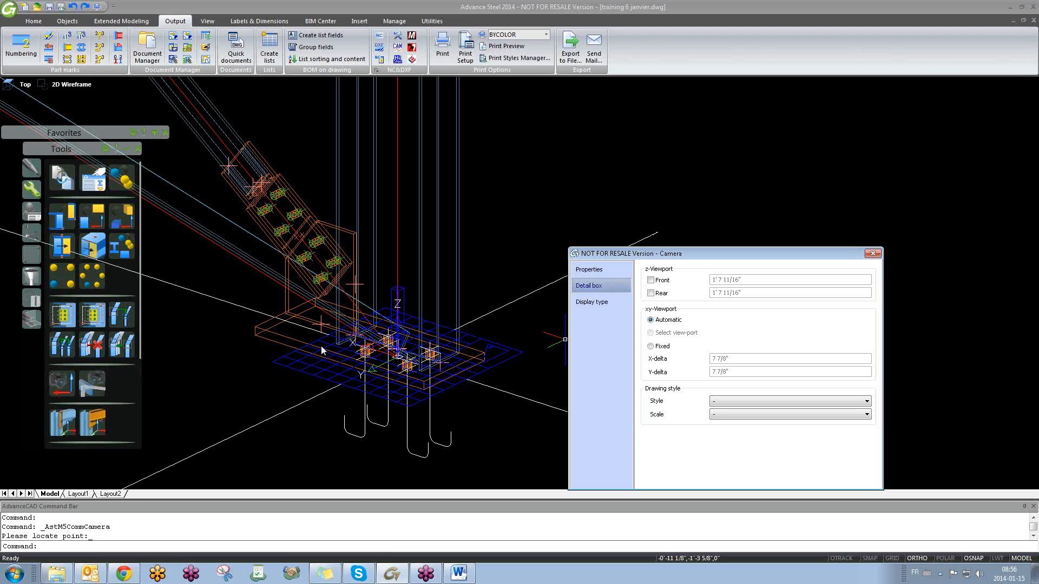
middle_drag(382, 346, 360, 338)
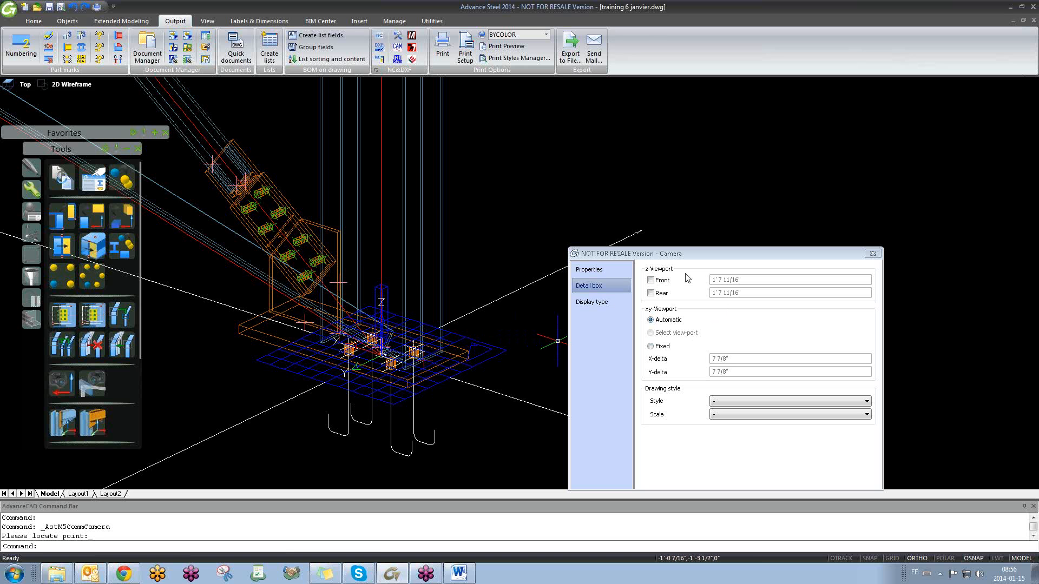
click(651, 280)
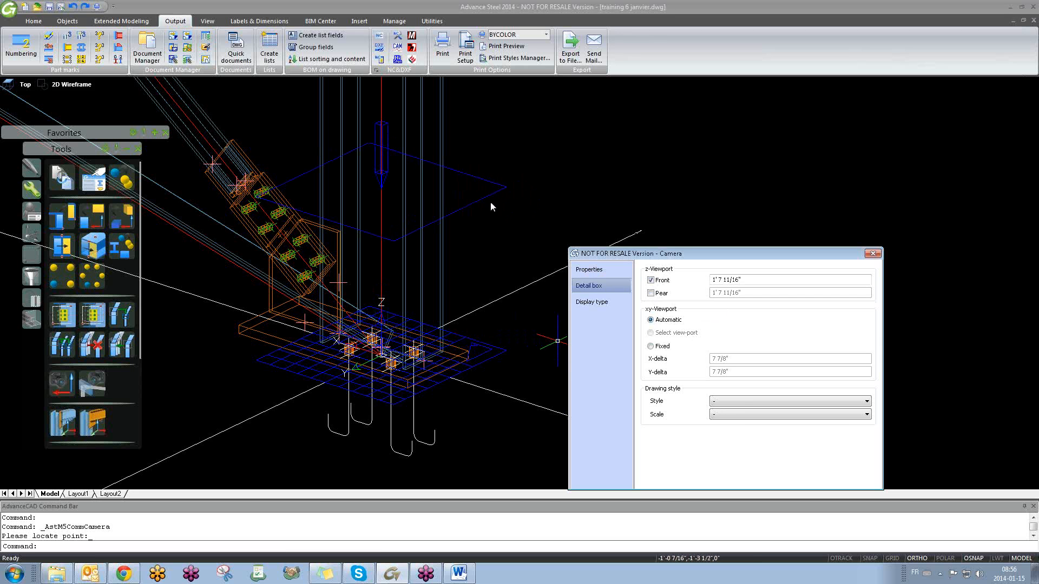
click(651, 280)
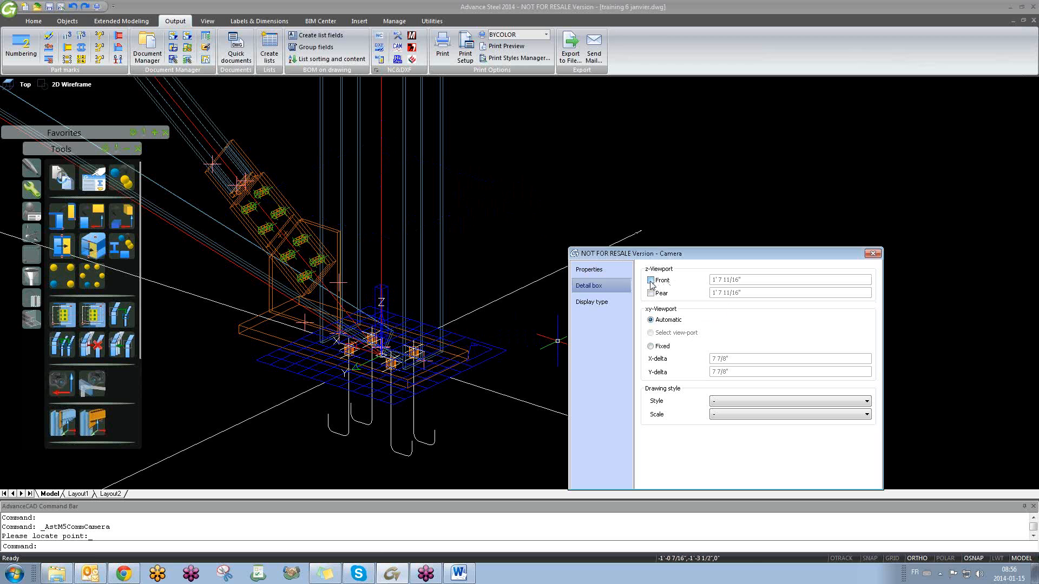
- Enable the front and rear z-viewport limits of the column base camera, both at 1' 7 11/16"
click(651, 280)
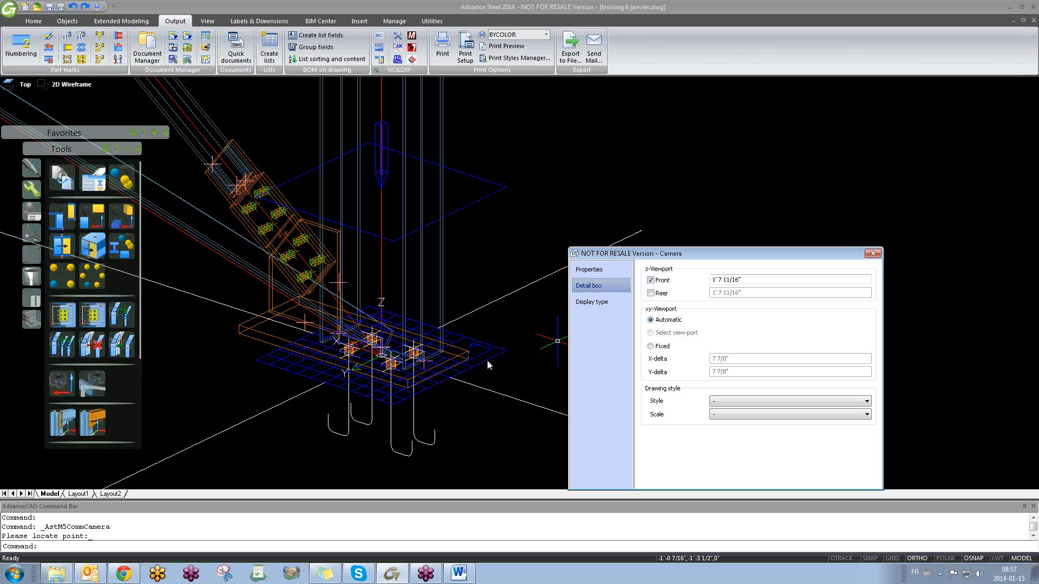
click(652, 293)
middle_drag(433, 391, 438, 306)
scroll(438, 306, down, 2)
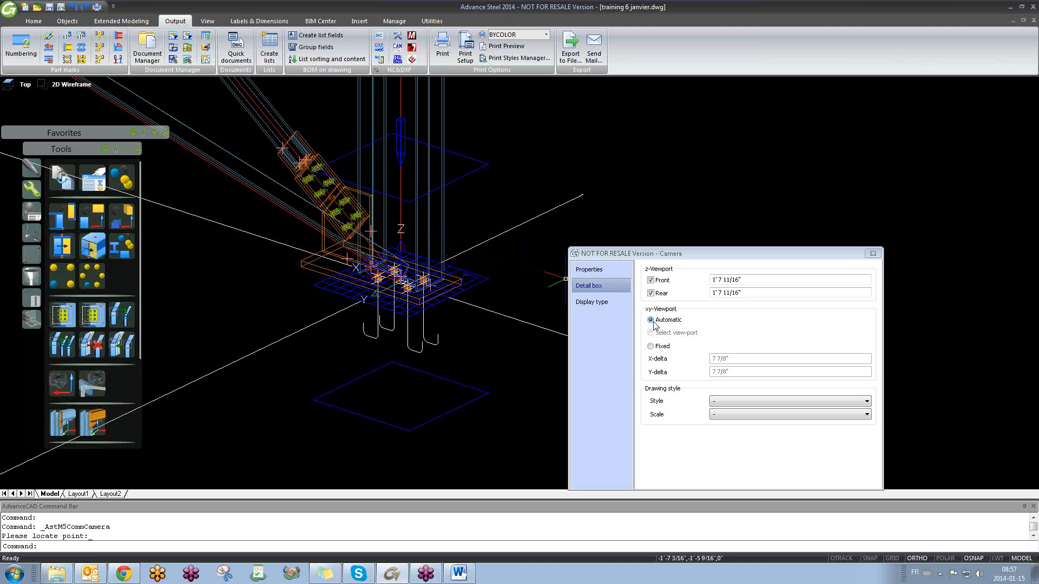
scroll(400, 341, down, 8)
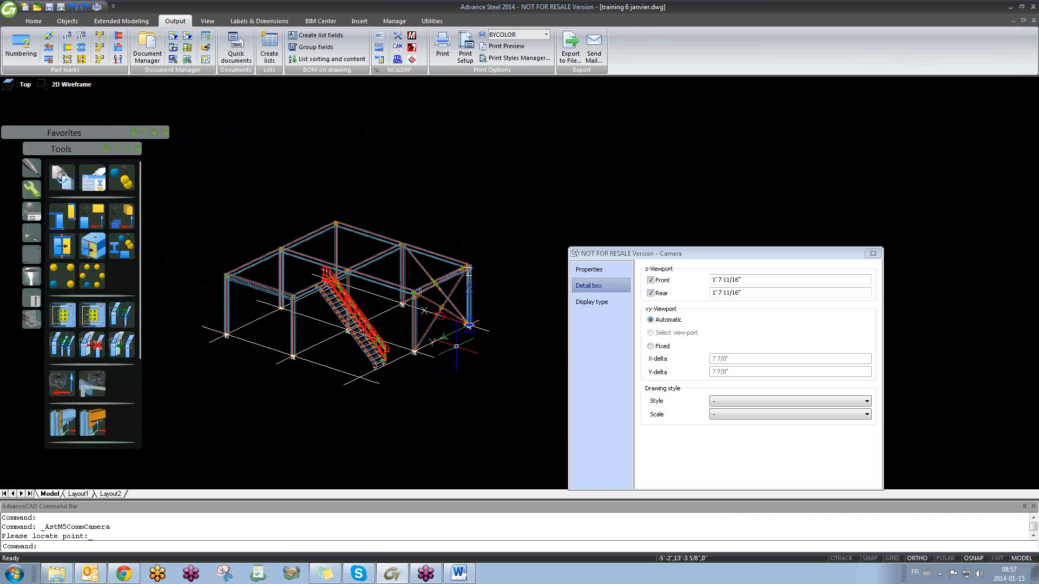
scroll(470, 338, up, 5)
scroll(524, 236, up, 5)
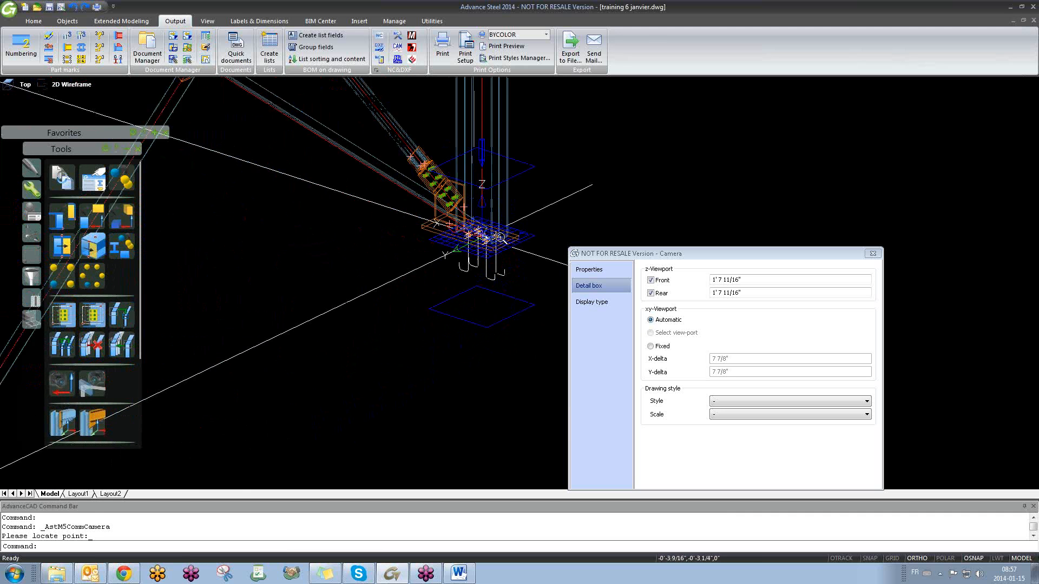
scroll(524, 236, down, 8)
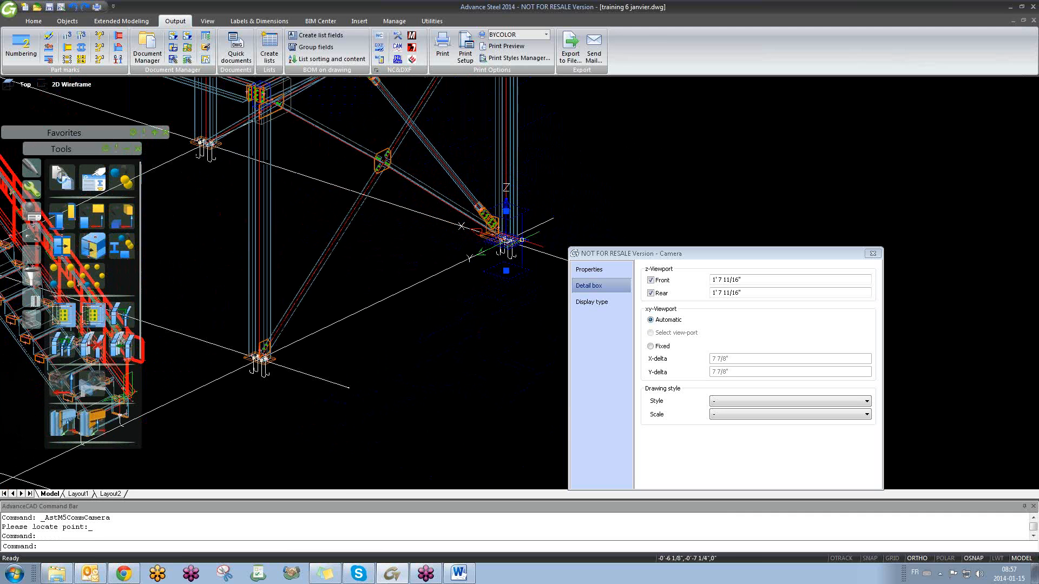
- Switch the camera's xy-viewport from Automatic to Fixed and close the camera settings
click(651, 319)
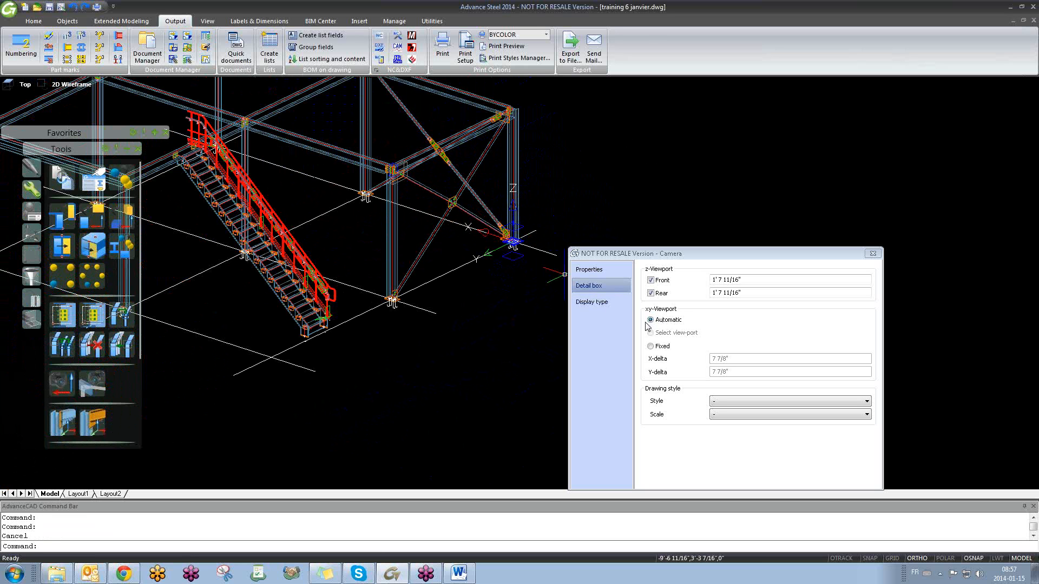
scroll(445, 254, down, 2)
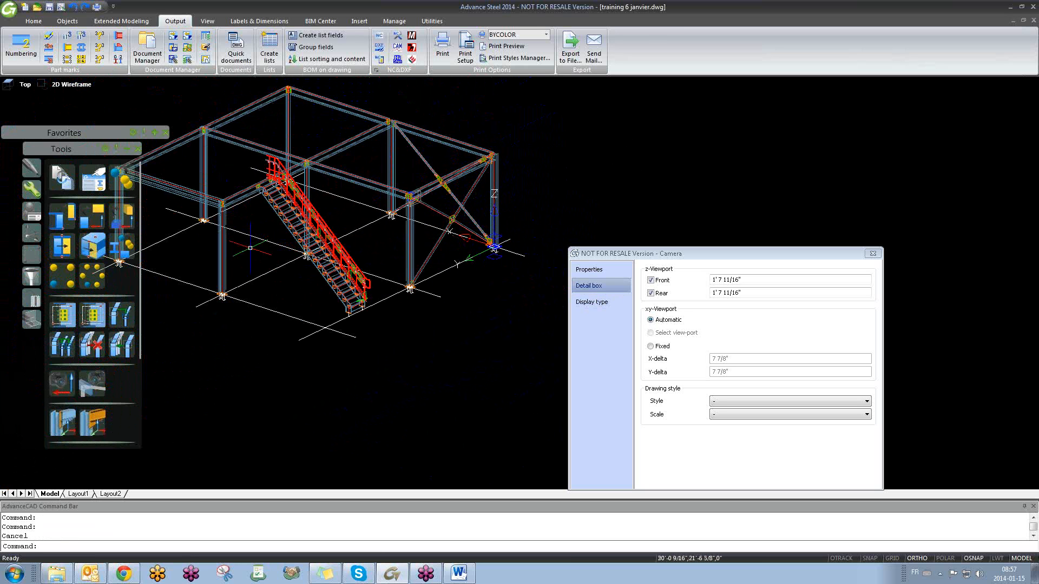
scroll(520, 262, up, 4)
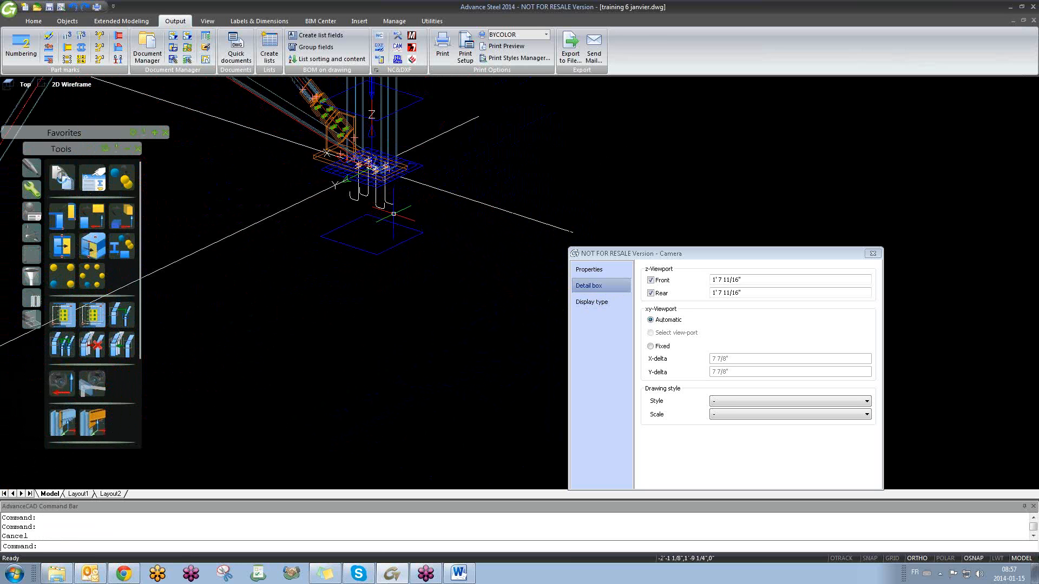
click(651, 346)
scroll(443, 351, up, 3)
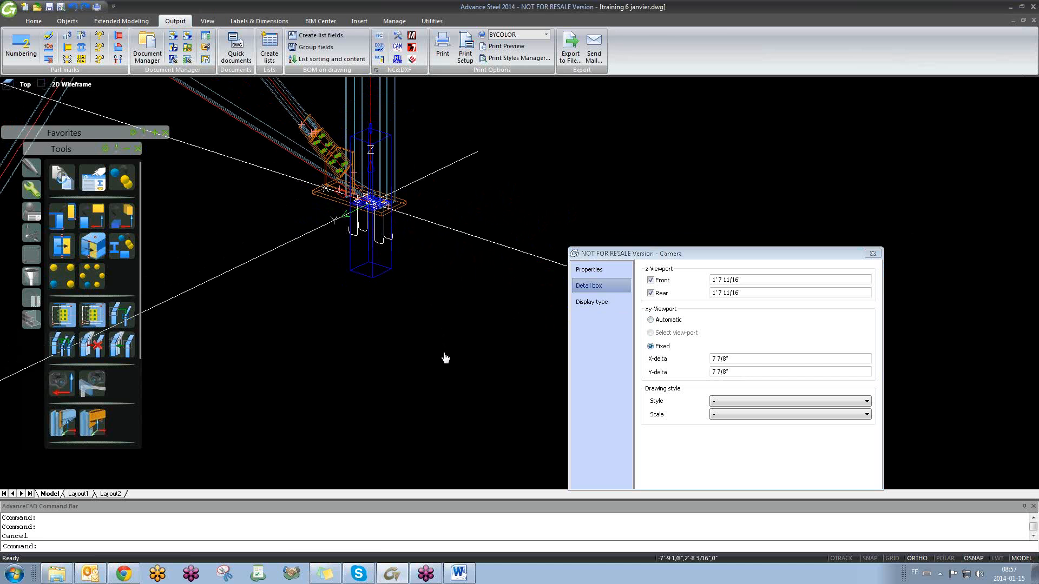
click(741, 359)
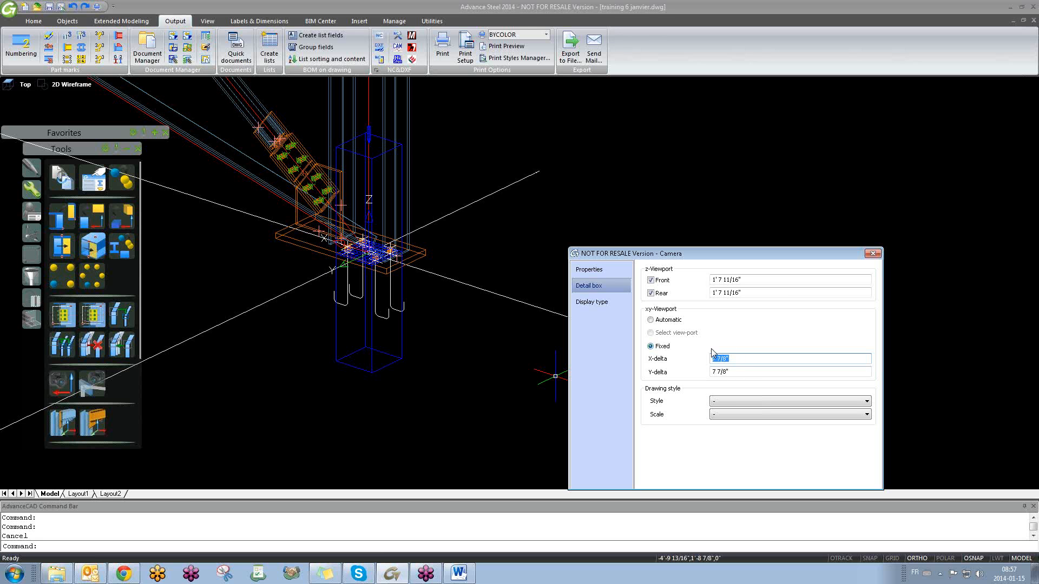
click(872, 255)
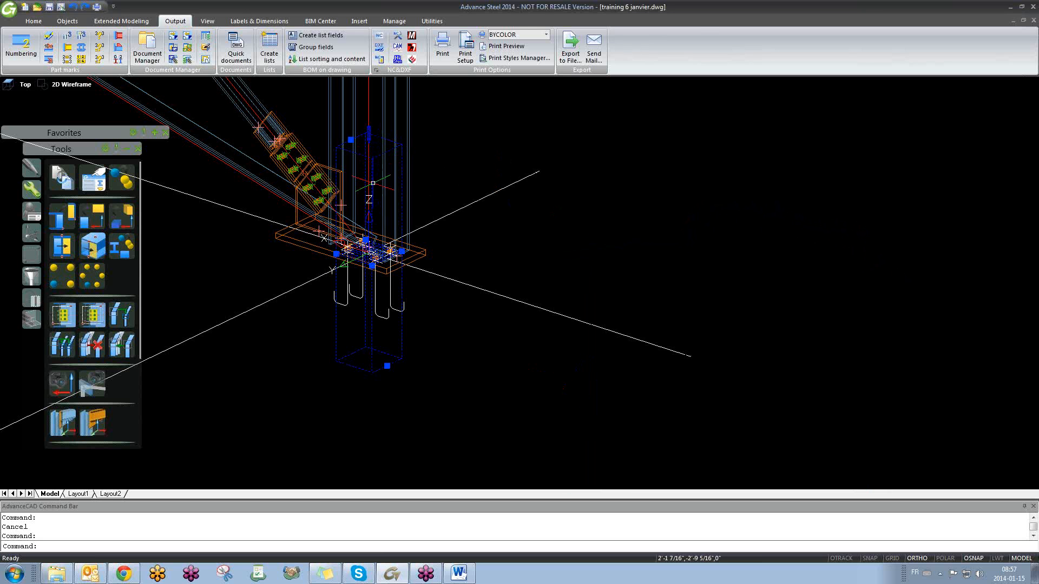
- Stretch the camera's detail box in both horizontal directions so it encloses the base plate and the brace's gusset connection
click(338, 249)
click(336, 254)
click(221, 245)
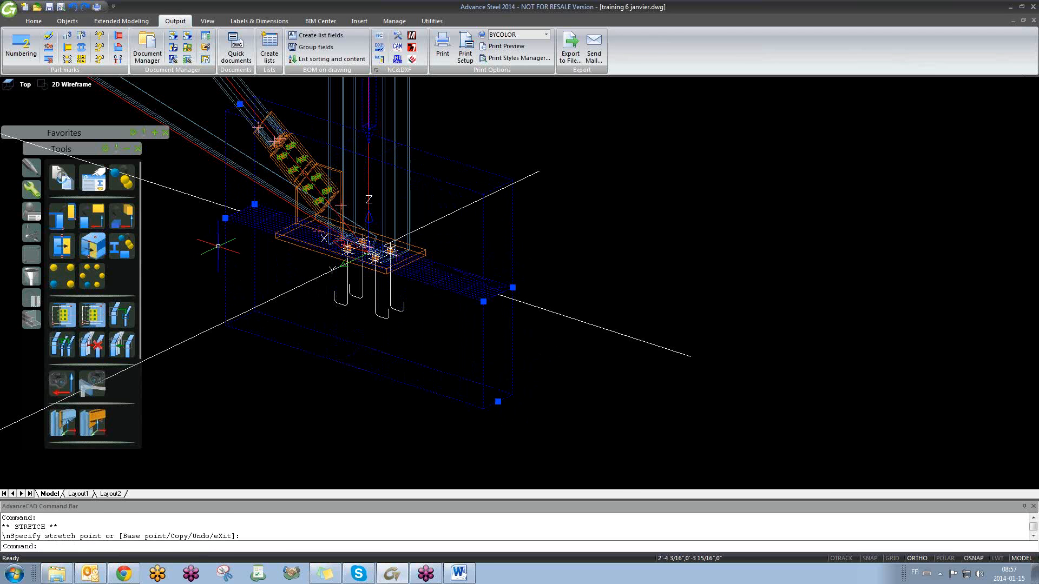
click(512, 287)
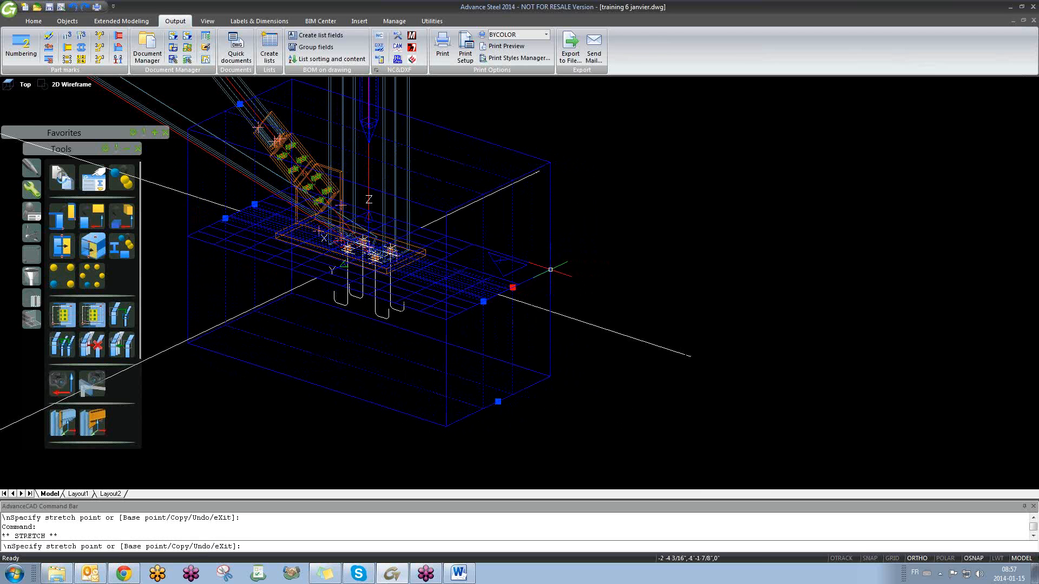
click(550, 269)
scroll(366, 298, down, 3)
middle_drag(373, 339, 399, 437)
key(Escape)
shift+middle_drag(367, 372, 434, 379)
scroll(435, 379, up, 5)
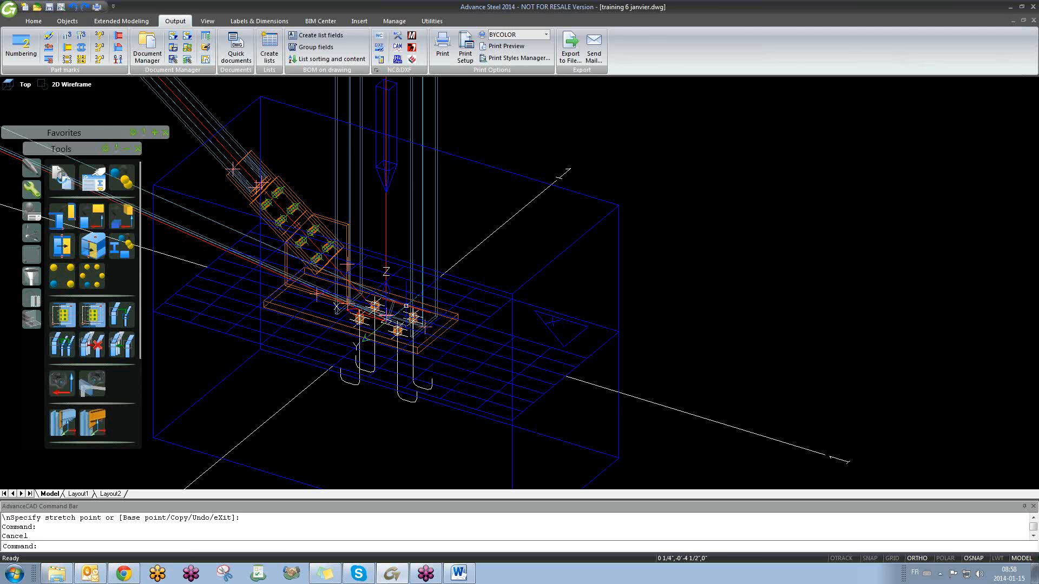
- Move the UCS origin to an empty point away from the structure
scroll(405, 299, down, 10)
scroll(405, 298, down, 3)
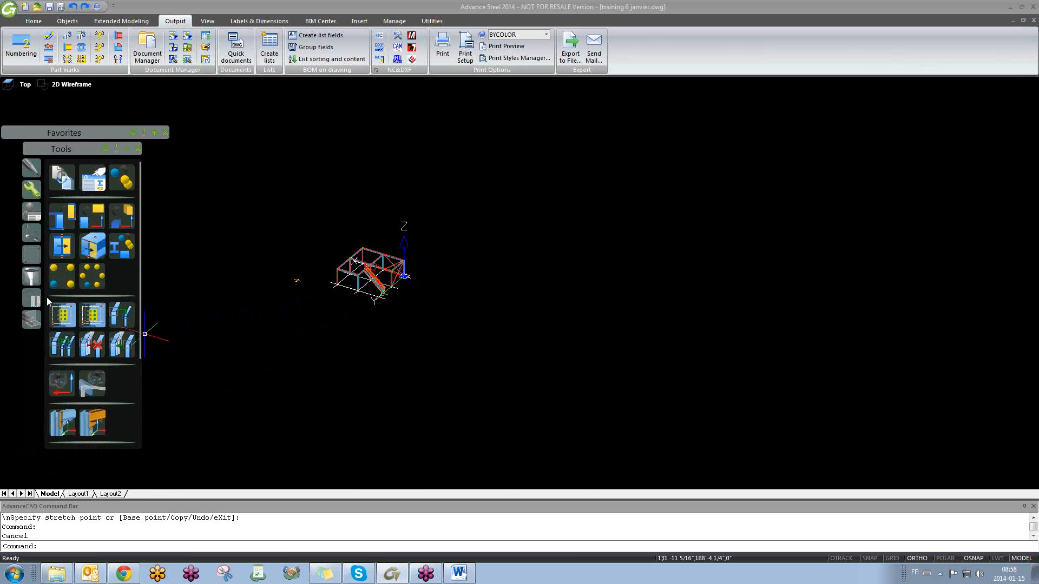
click(31, 234)
click(62, 246)
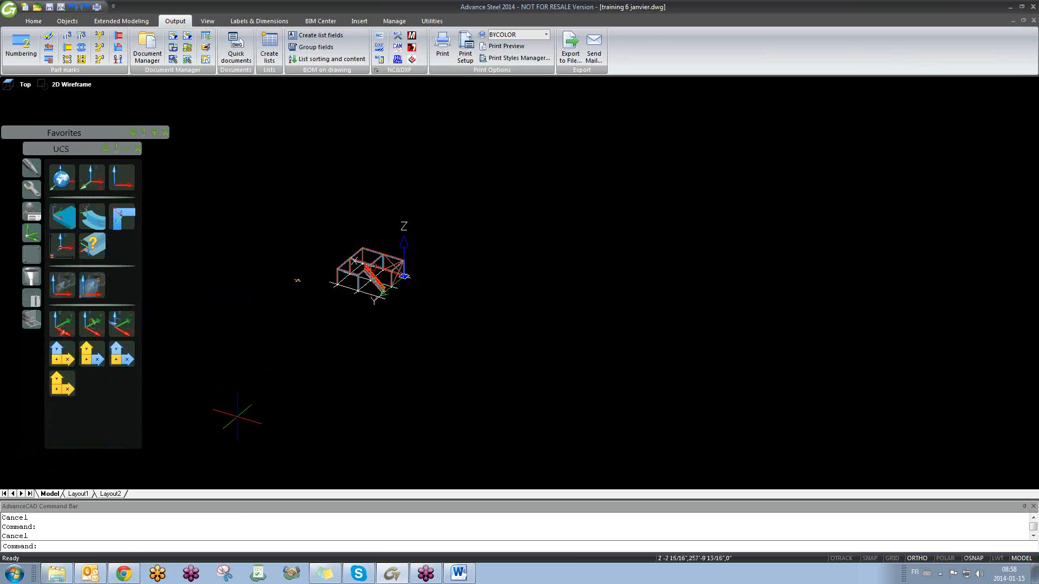
click(273, 383)
scroll(419, 295, up, 10)
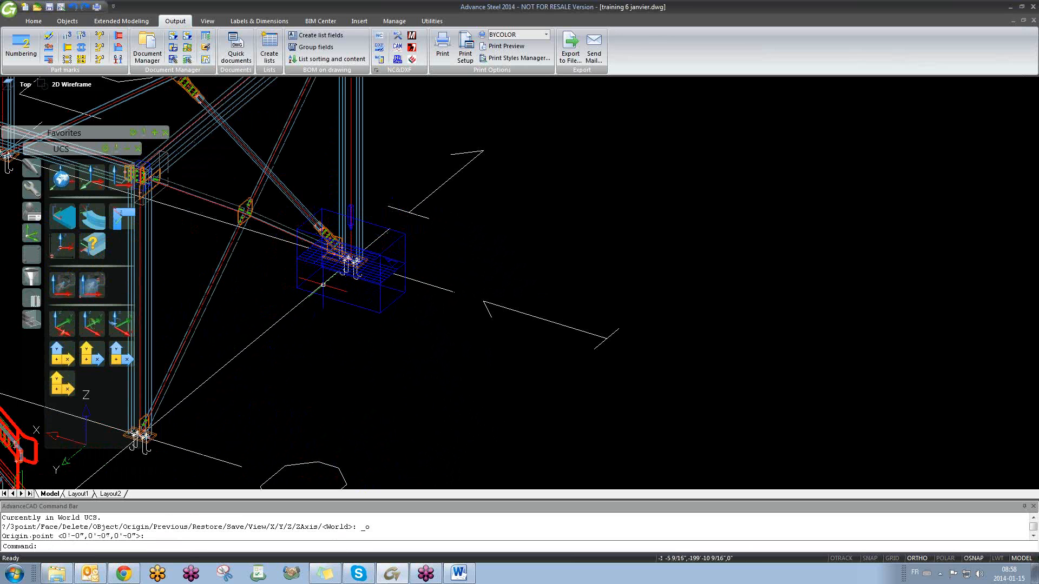
scroll(349, 261, down, 10)
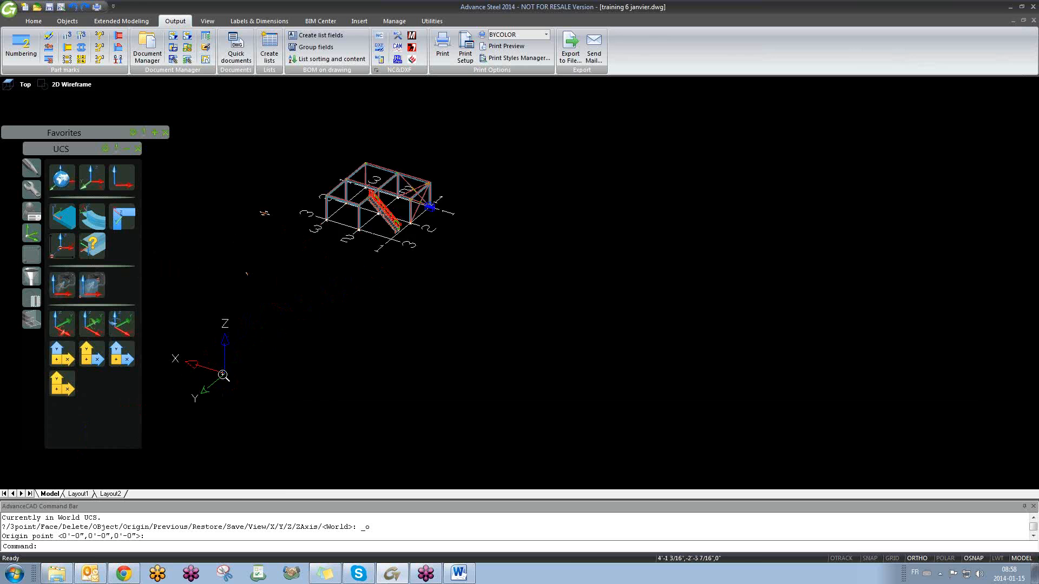
right_click(248, 374)
click(252, 358)
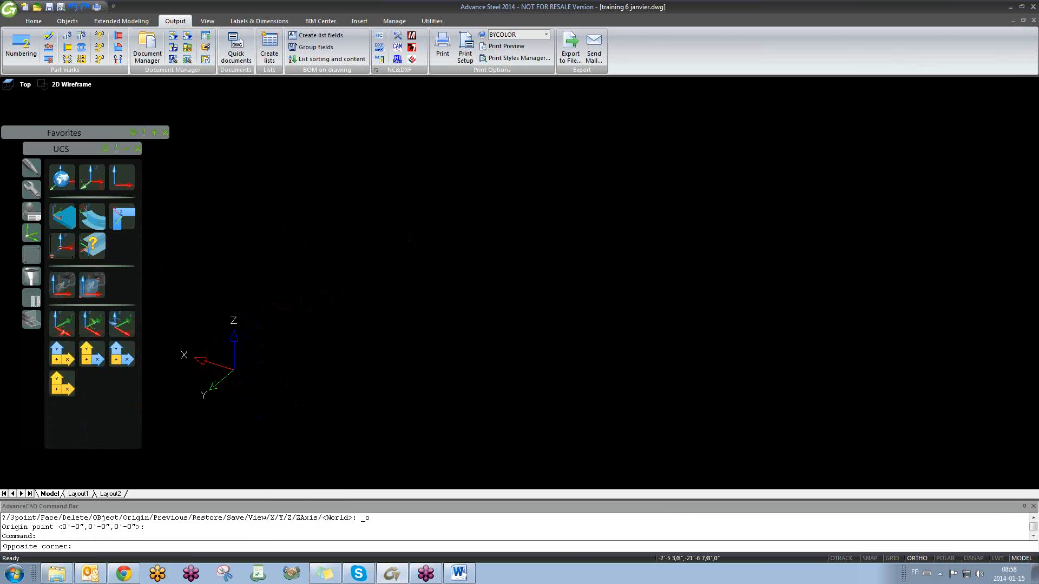
click(271, 311)
- Reset the coordinate system to the World UCS
scroll(271, 310, down, 8)
scroll(372, 250, up, 4)
scroll(367, 254, up, 8)
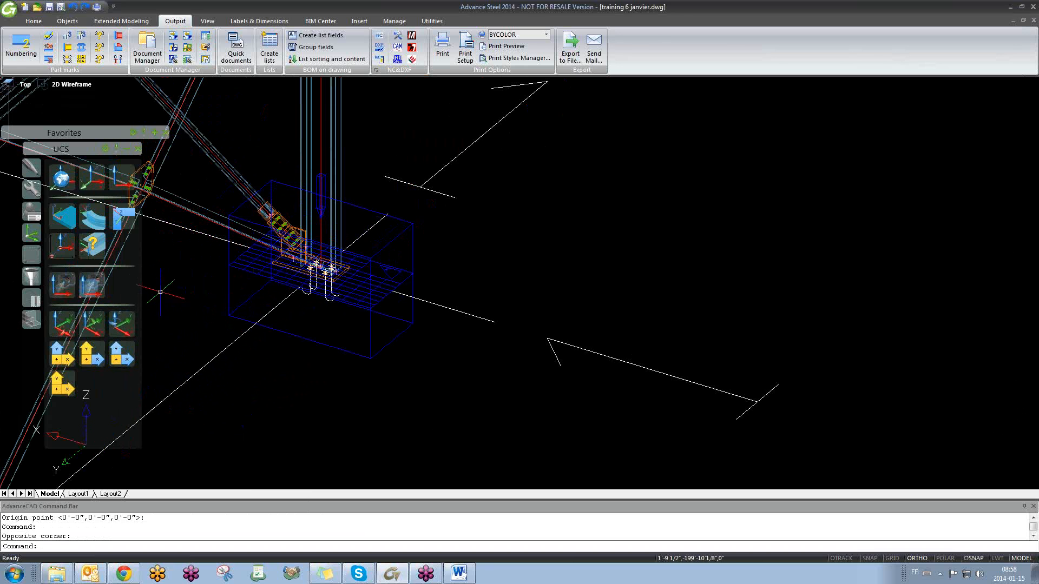
click(59, 178)
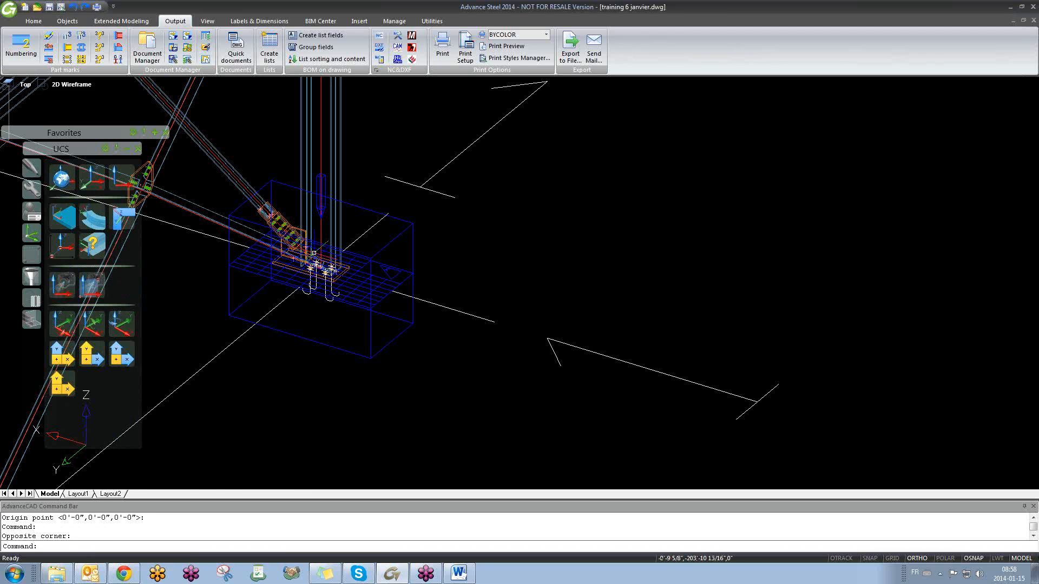
scroll(177, 211, down, 2)
middle_drag(175, 216, 511, 180)
scroll(510, 177, down, 7)
click(62, 177)
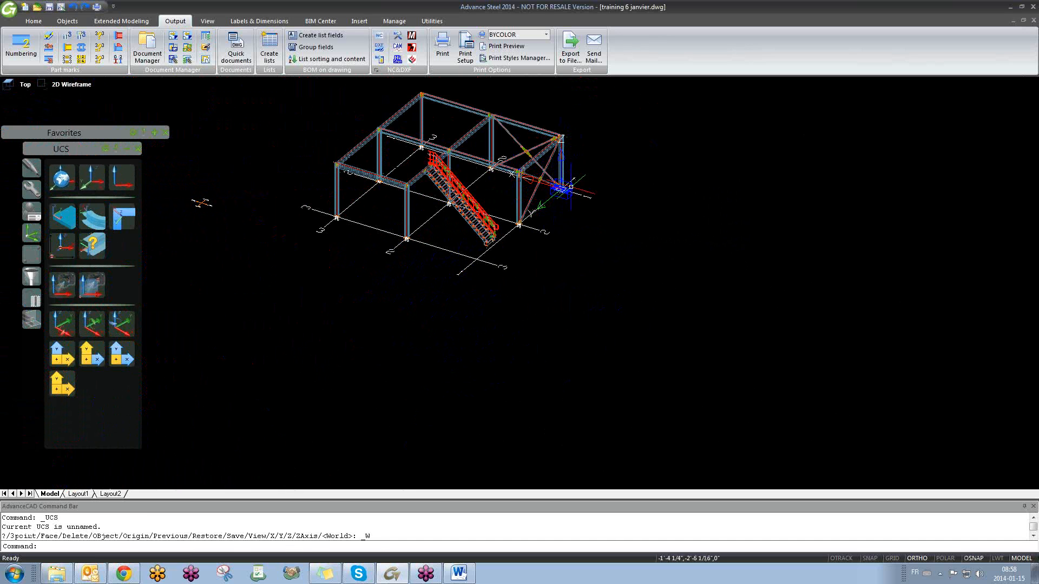
- Move the camera from the corner column base to the neighbouring braced column base, from the end of grid line 1 to grid line 2
scroll(570, 187, up, 4)
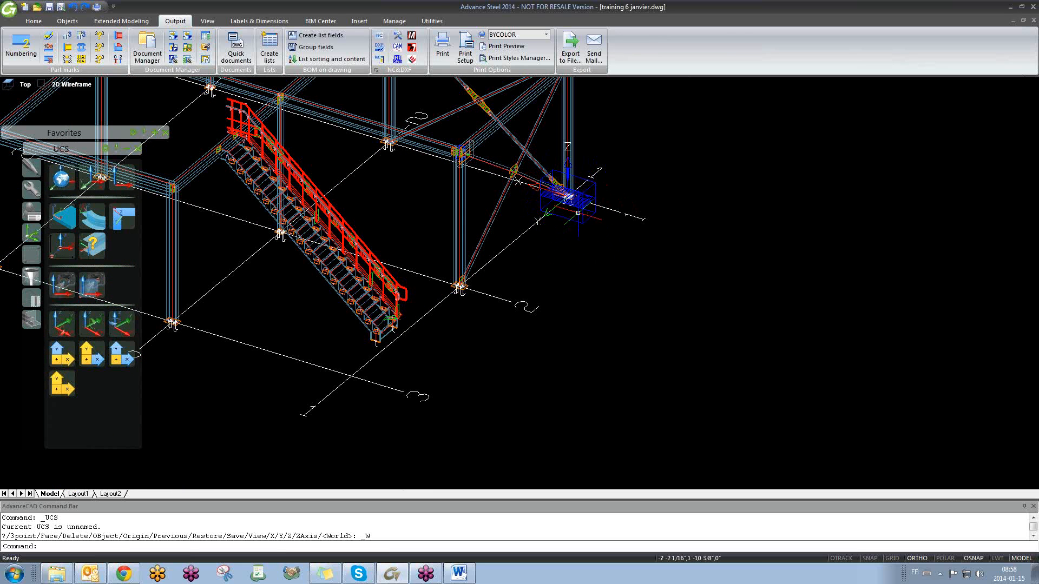
scroll(567, 200, up, 5)
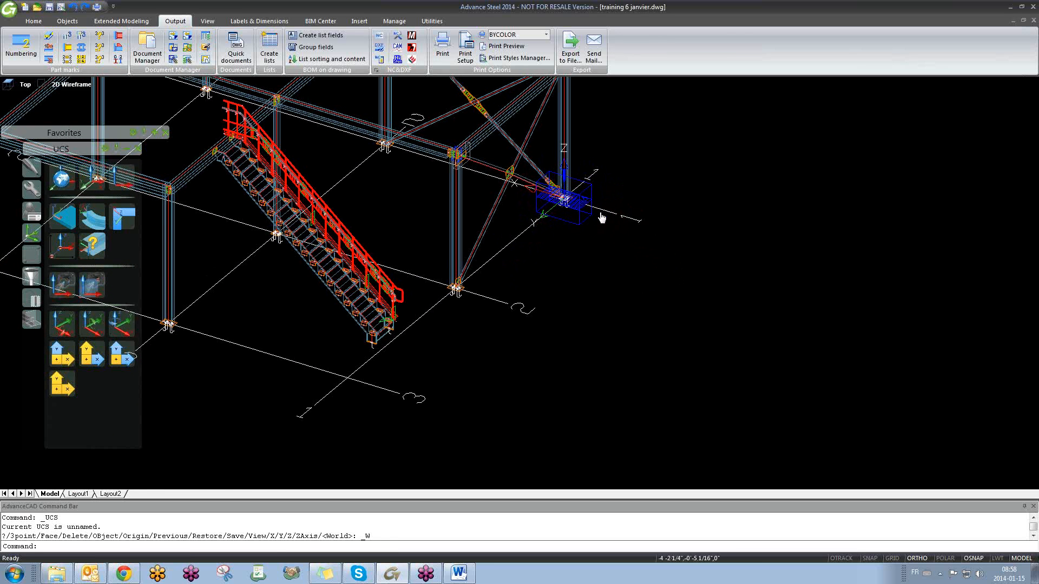
scroll(574, 193, down, 3)
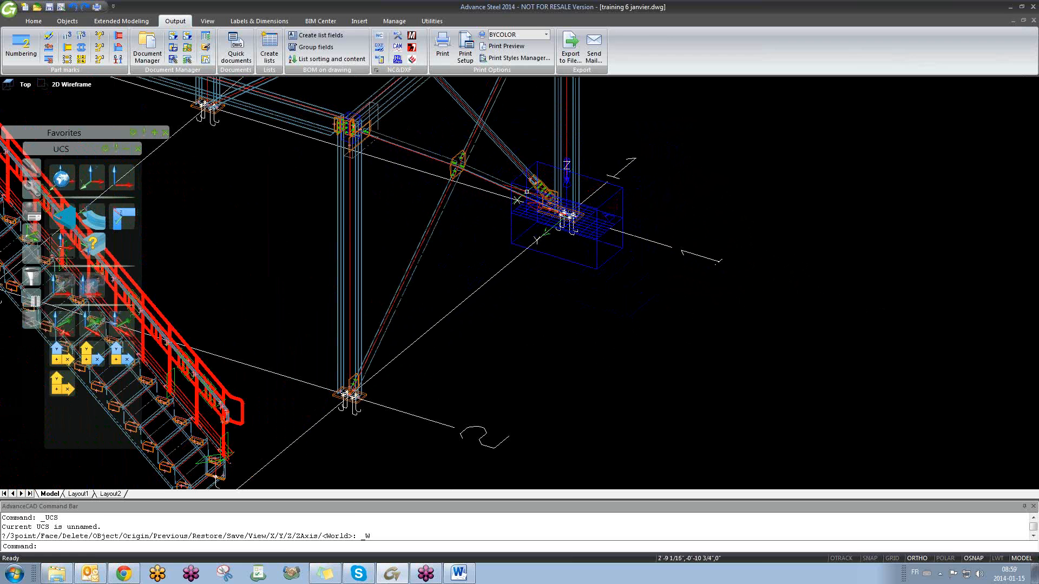
text(m)
key(Return)
click(609, 288)
click(581, 263)
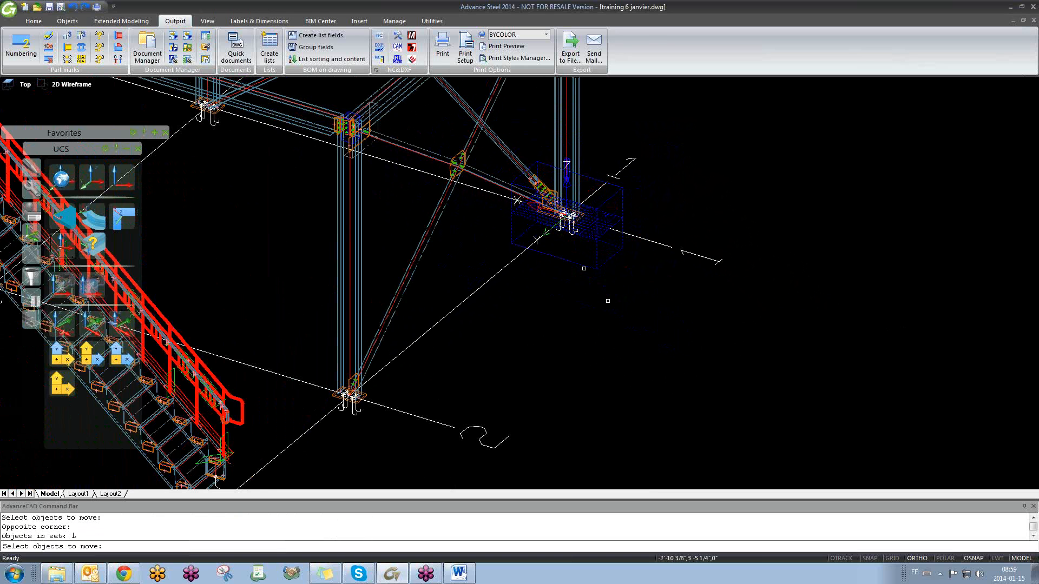
key(Return)
click(671, 247)
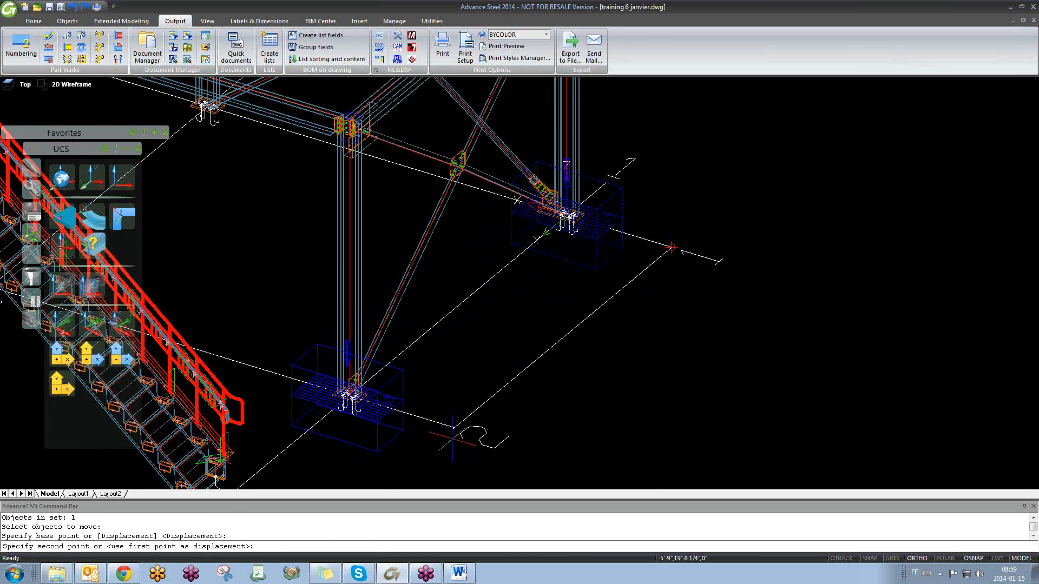
click(459, 428)
- Move the camera back to the corner column base, from the end of grid line 2 to the end of grid line 1
middle_drag(370, 376, 503, 368)
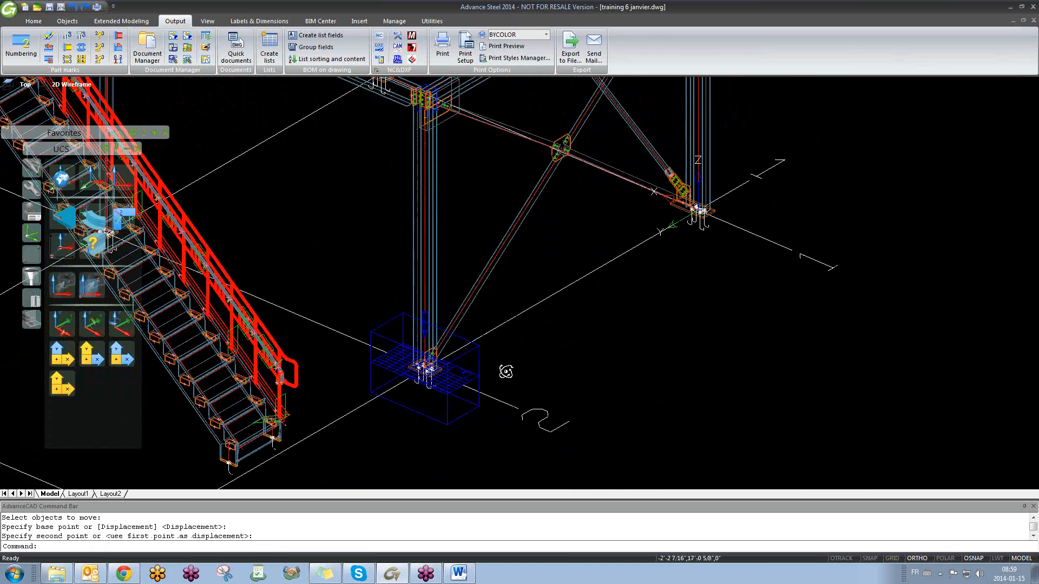
scroll(469, 359, up, 2)
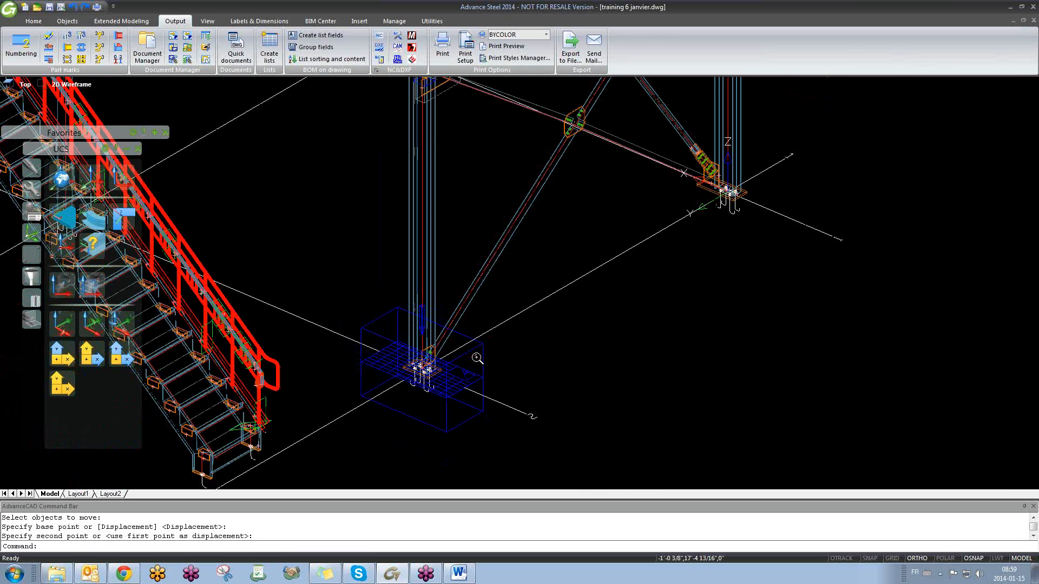
scroll(470, 360, down, 1)
scroll(427, 339, down, 1)
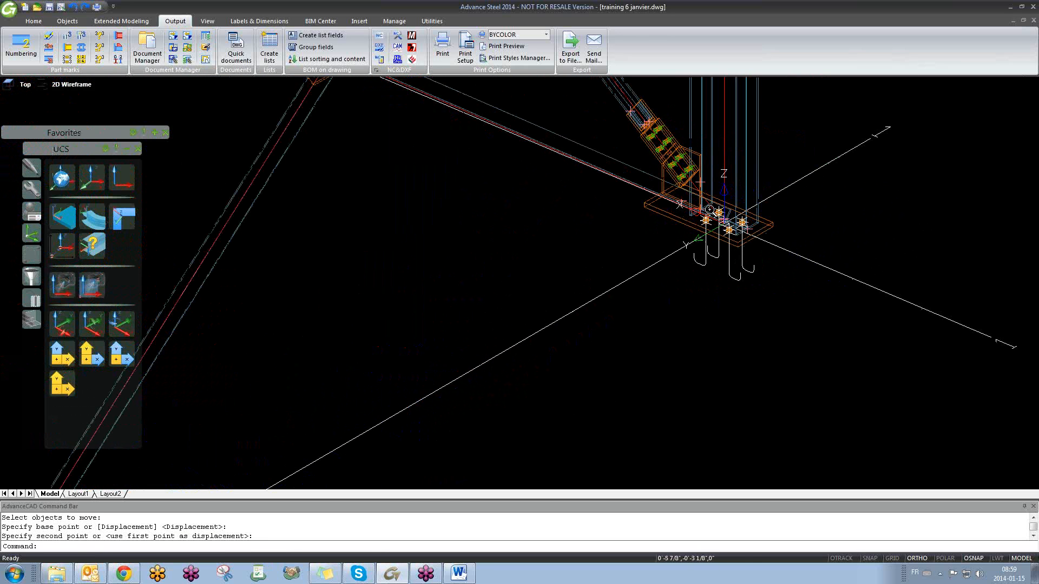
scroll(714, 220, up, 3)
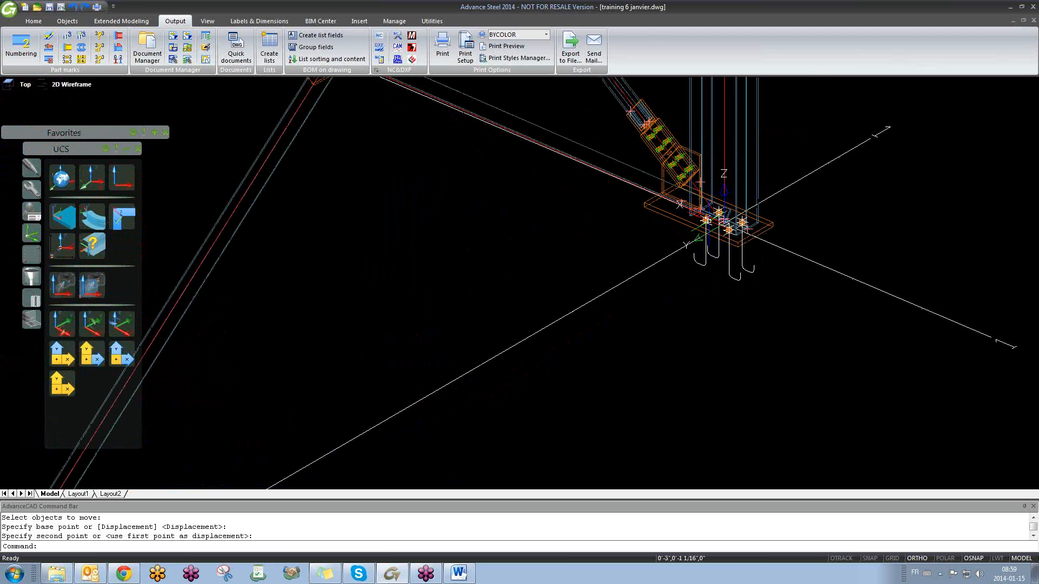
scroll(697, 230, down, 3)
text(m)
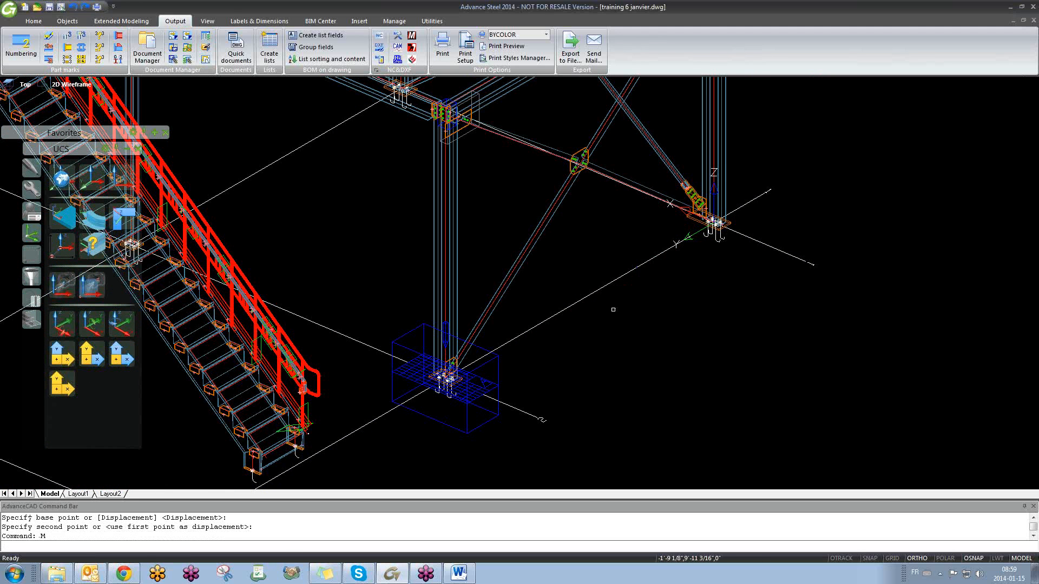
key(Return)
click(539, 420)
key(Return)
click(540, 419)
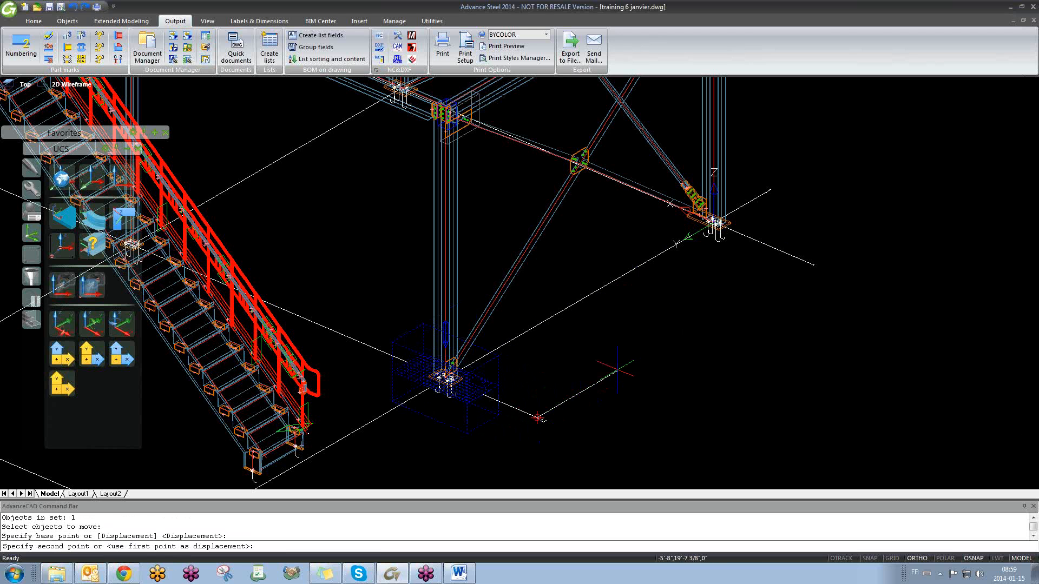
click(810, 262)
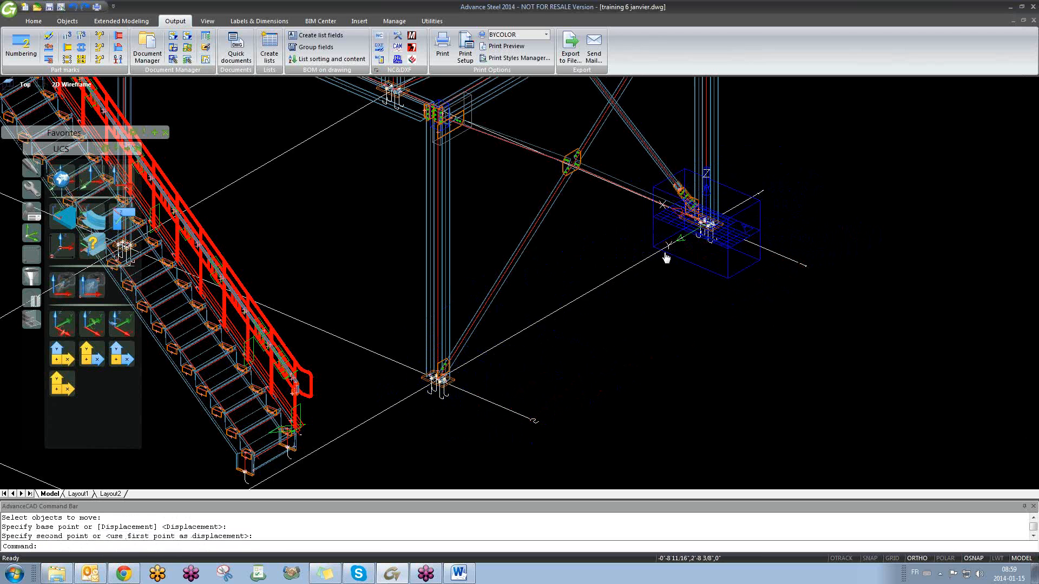
scroll(703, 222, up, 5)
scroll(570, 249, down, 2)
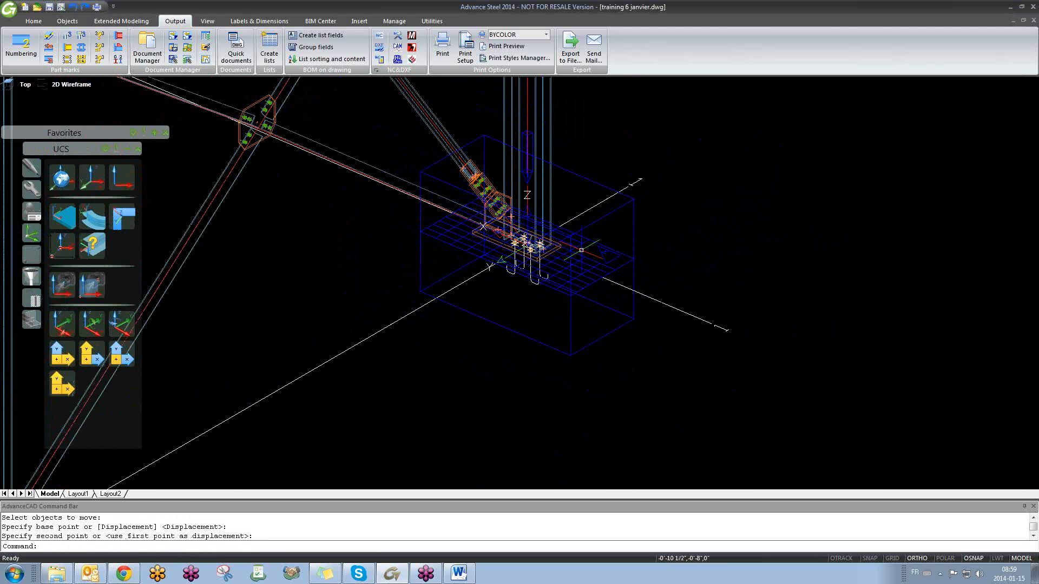
- Delete the existing Node camera at the corner column base
double_click(602, 246)
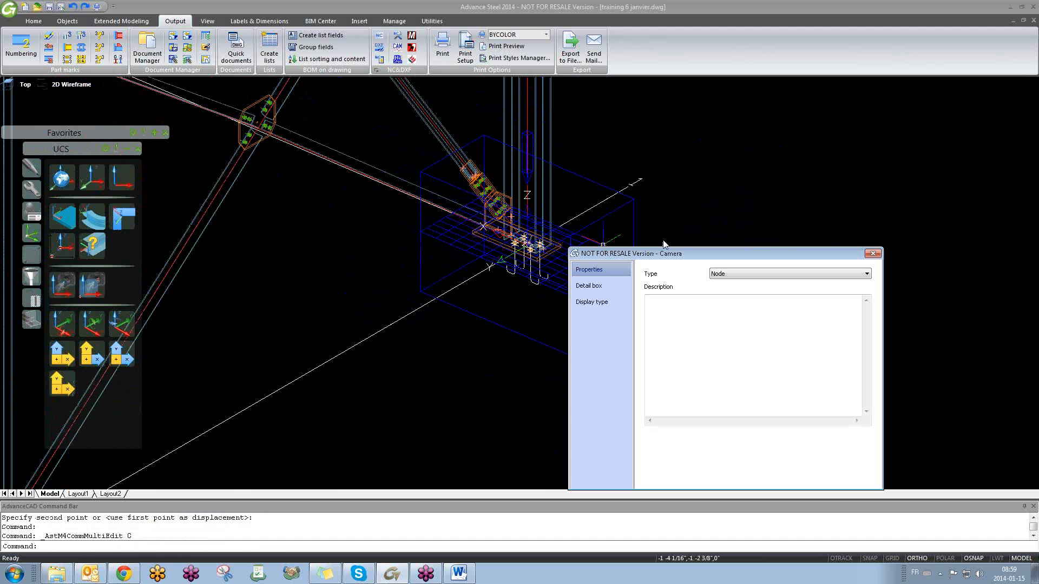
click(873, 254)
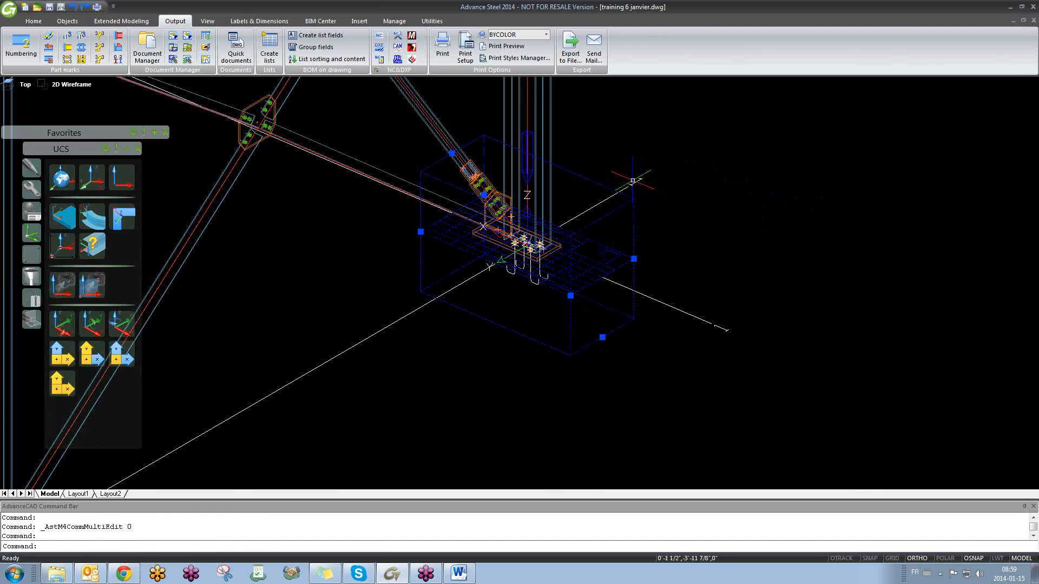
key(Delete)
- Move the UCS origin to the end of grid line 3, away from the braced corner
scroll(375, 308, down, 2)
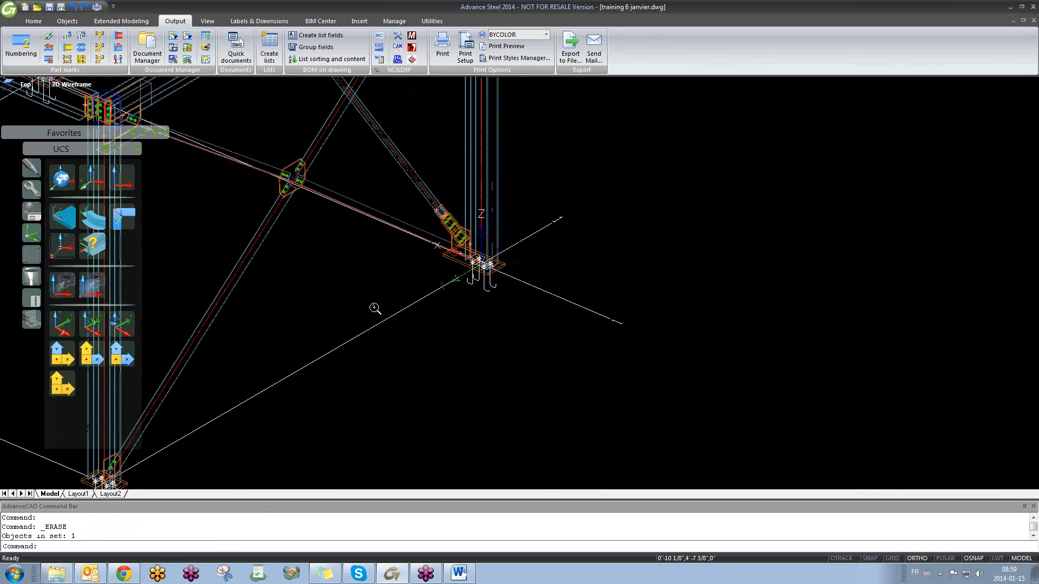
scroll(375, 309, down, 4)
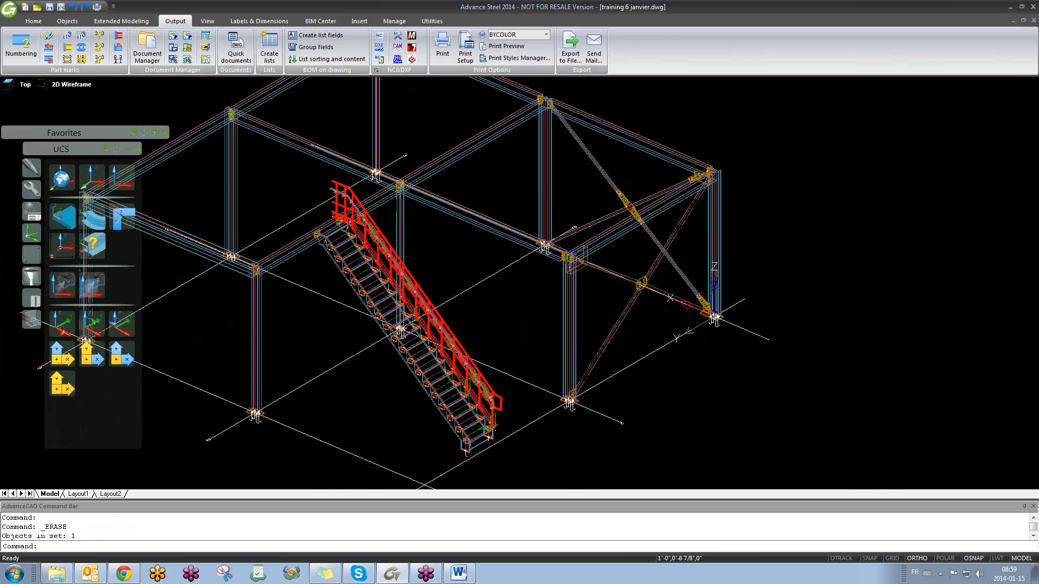
scroll(690, 316, up, 2)
scroll(698, 327, down, 3)
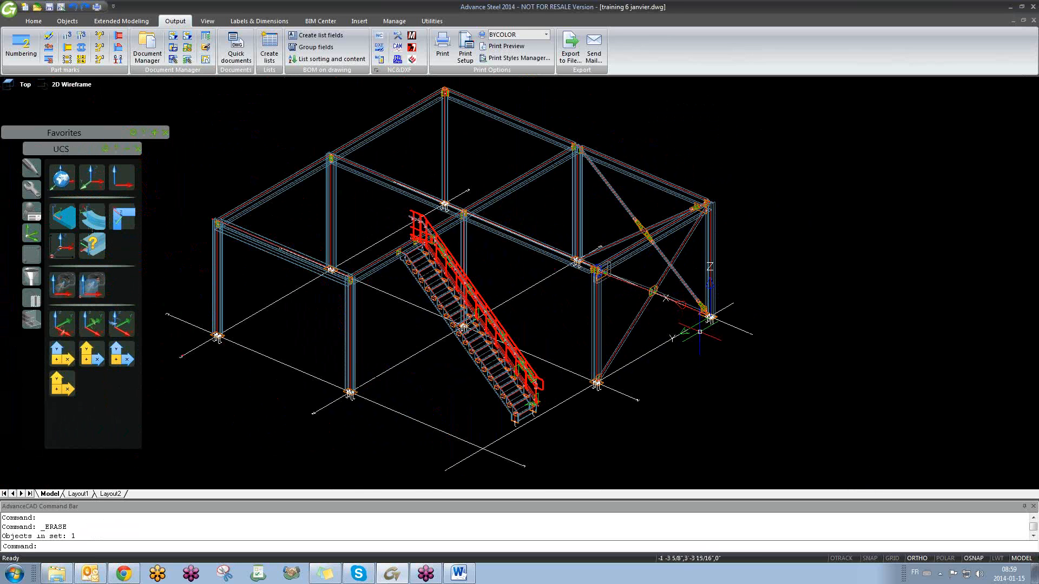
shift+middle_drag(709, 348, 721, 339)
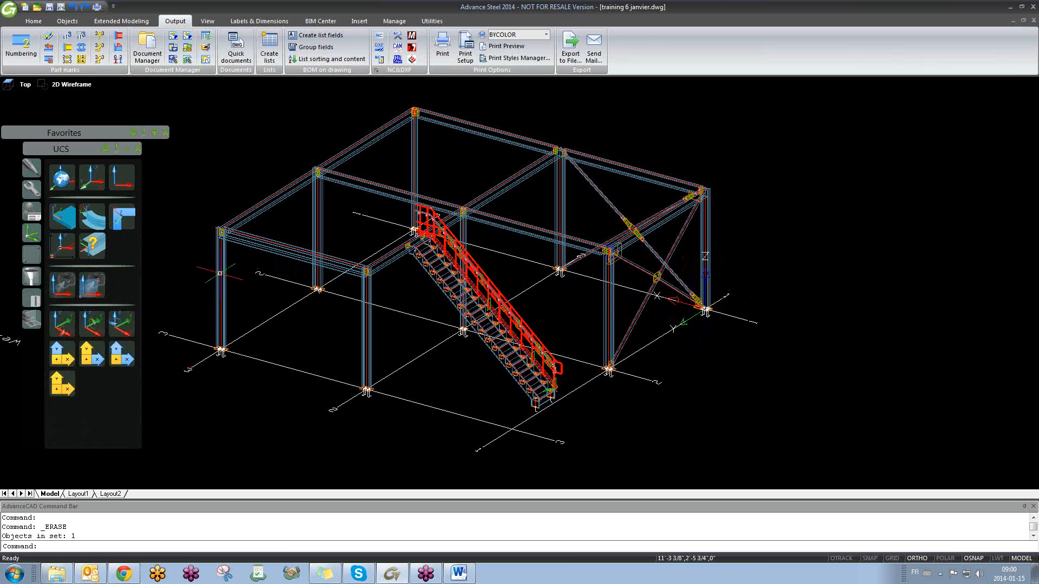
click(62, 246)
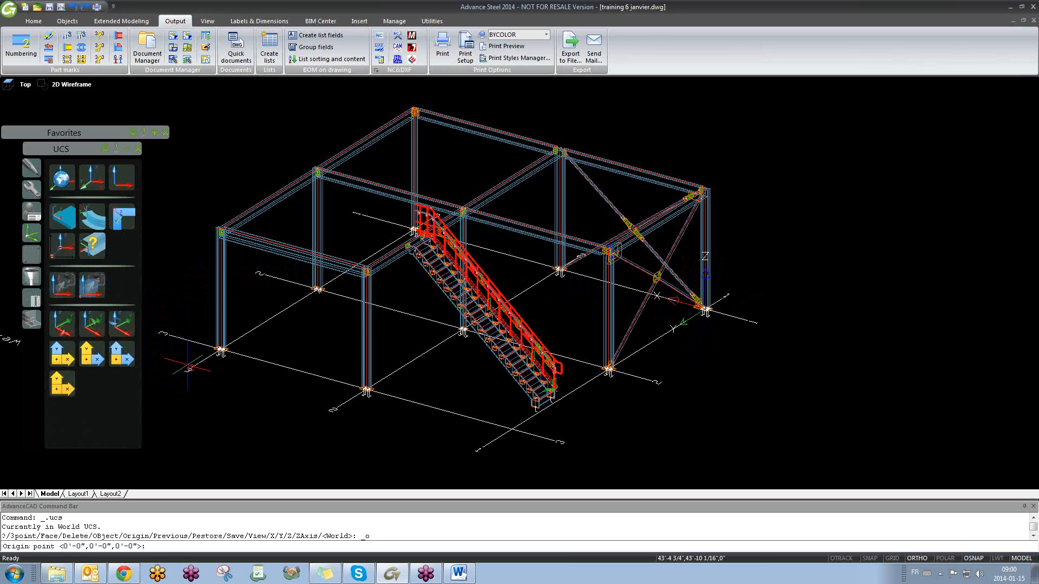
click(192, 368)
- Place a new camera at the centre of the braced corner column's base plate
middle_drag(708, 319, 510, 323)
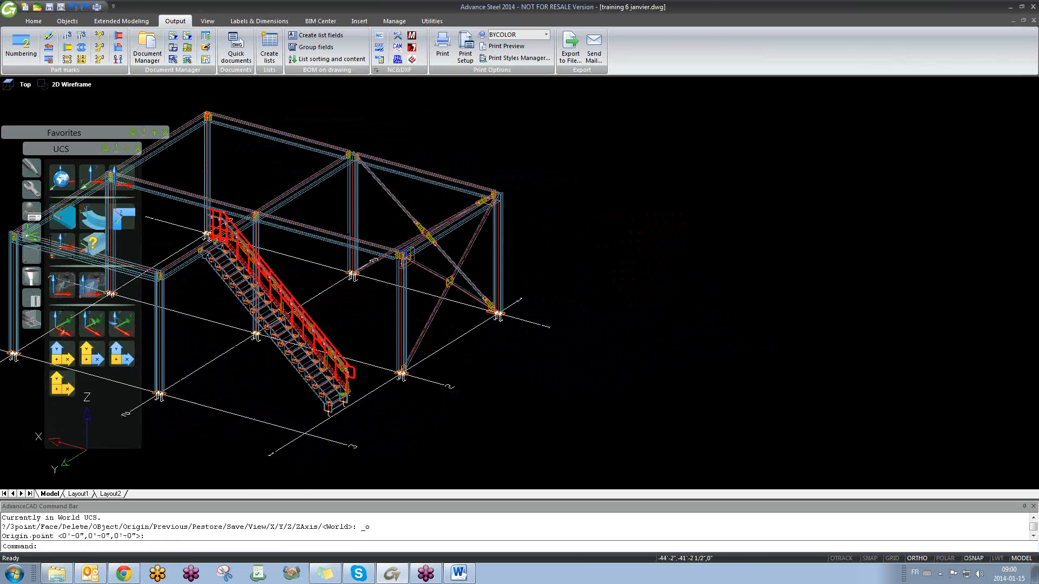
scroll(510, 323, up, 4)
scroll(510, 362, down, 8)
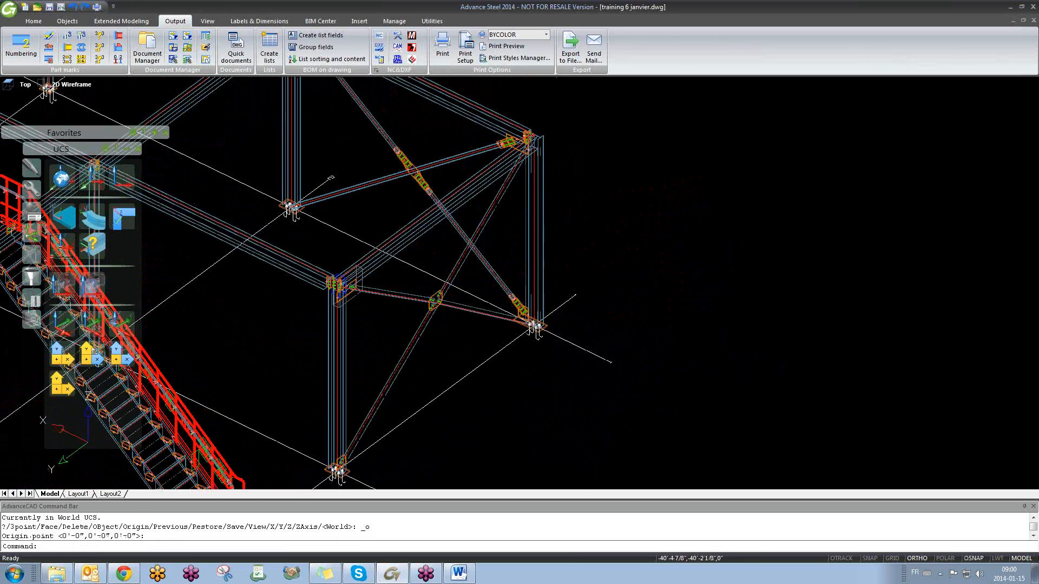
scroll(519, 382, up, 6)
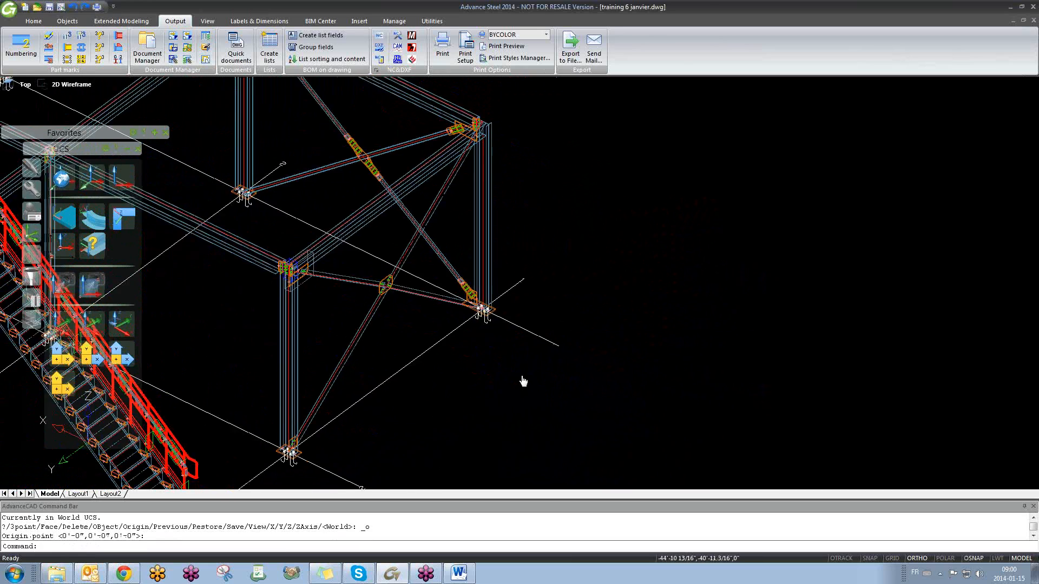
click(32, 189)
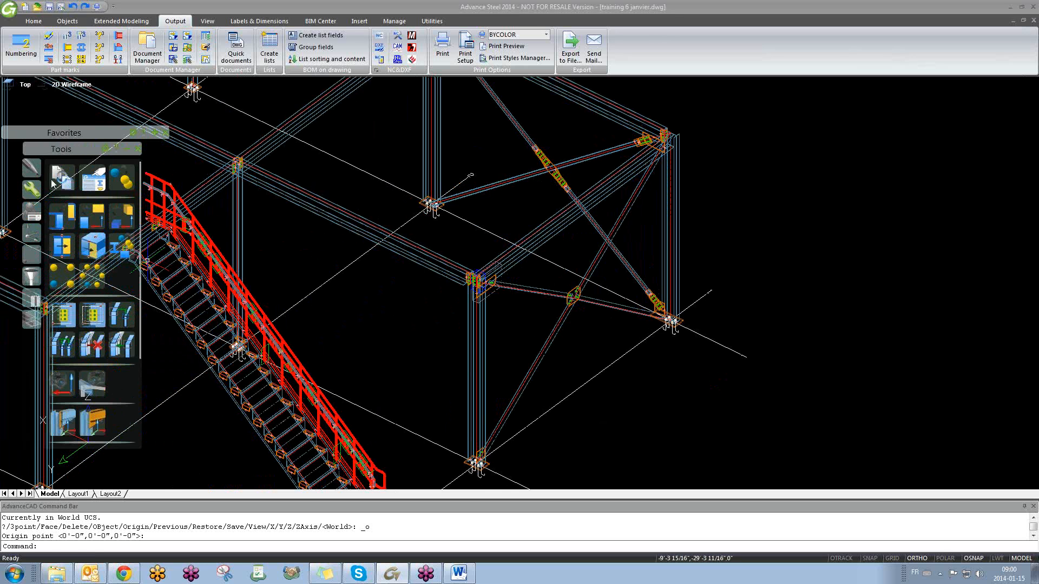
click(63, 389)
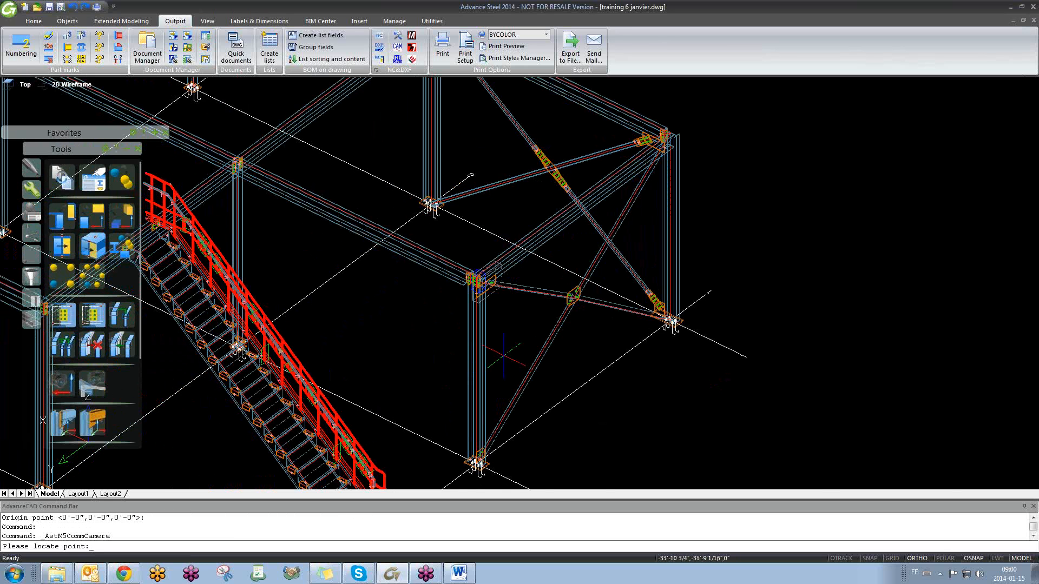
scroll(654, 395, up, 6)
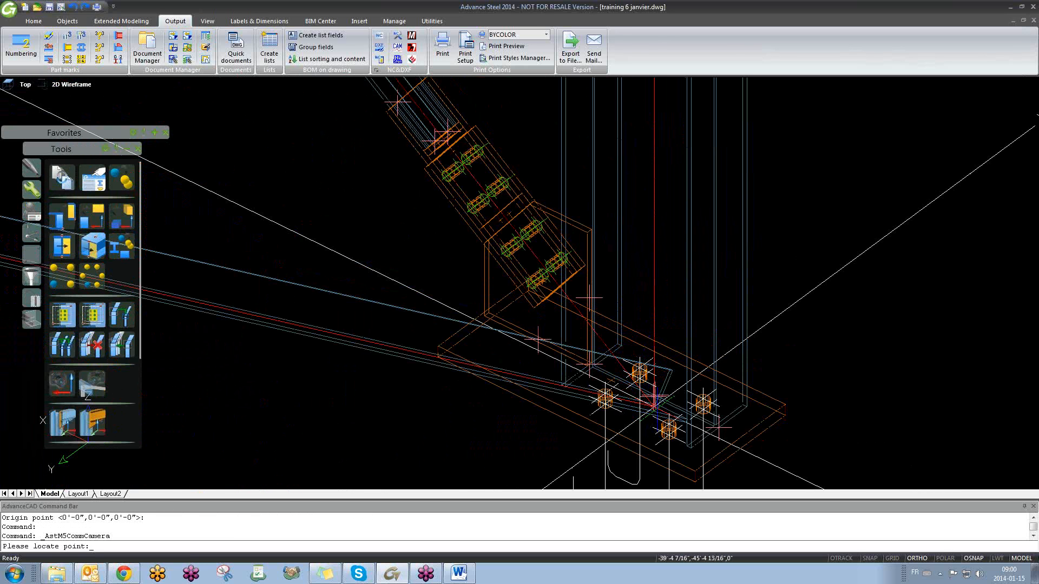
click(654, 398)
- Set the new camera's type to Node
scroll(156, 259, down, 5)
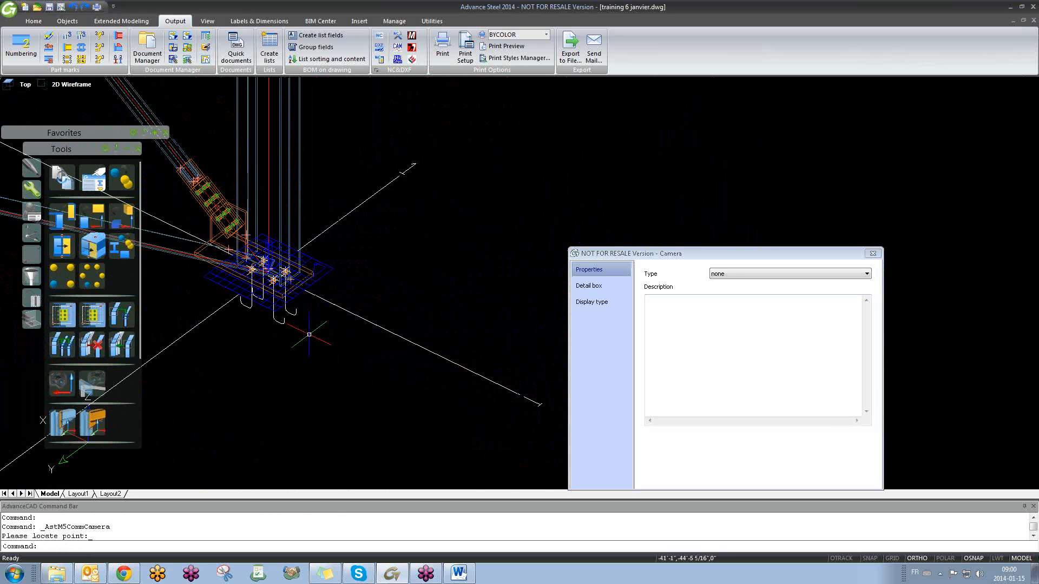
middle_drag(325, 348, 484, 340)
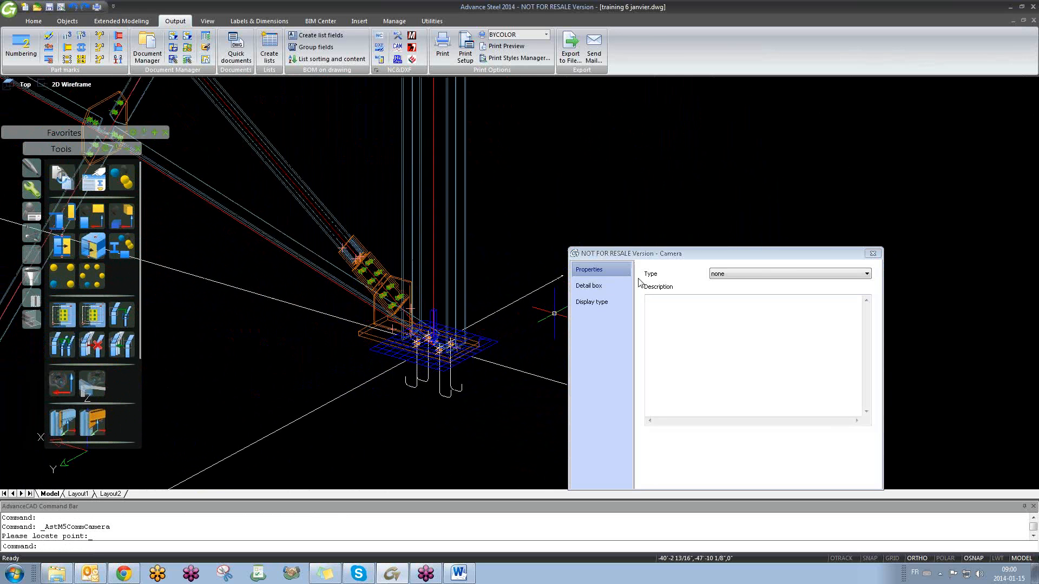
click(757, 274)
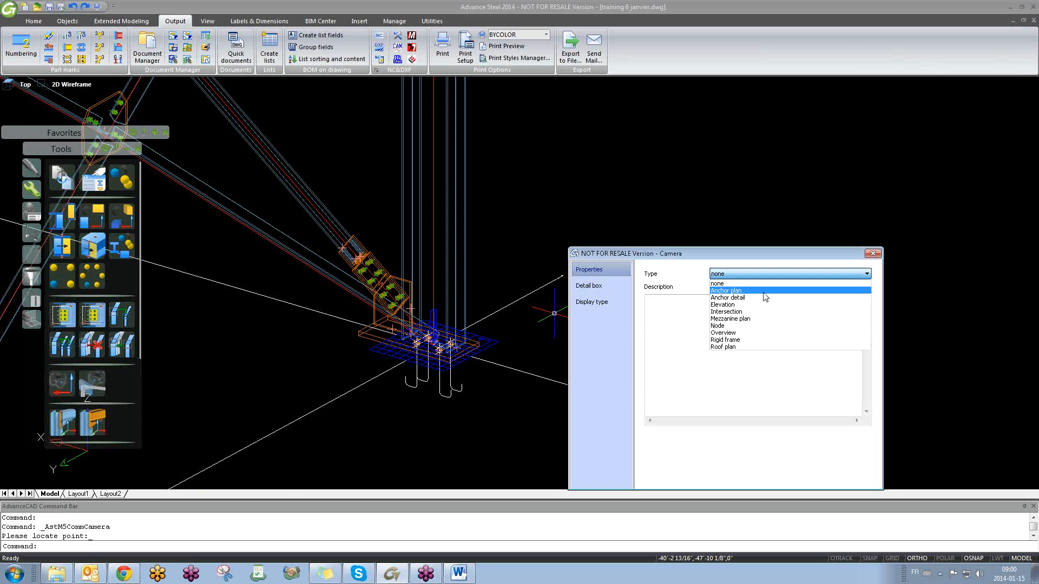
click(746, 326)
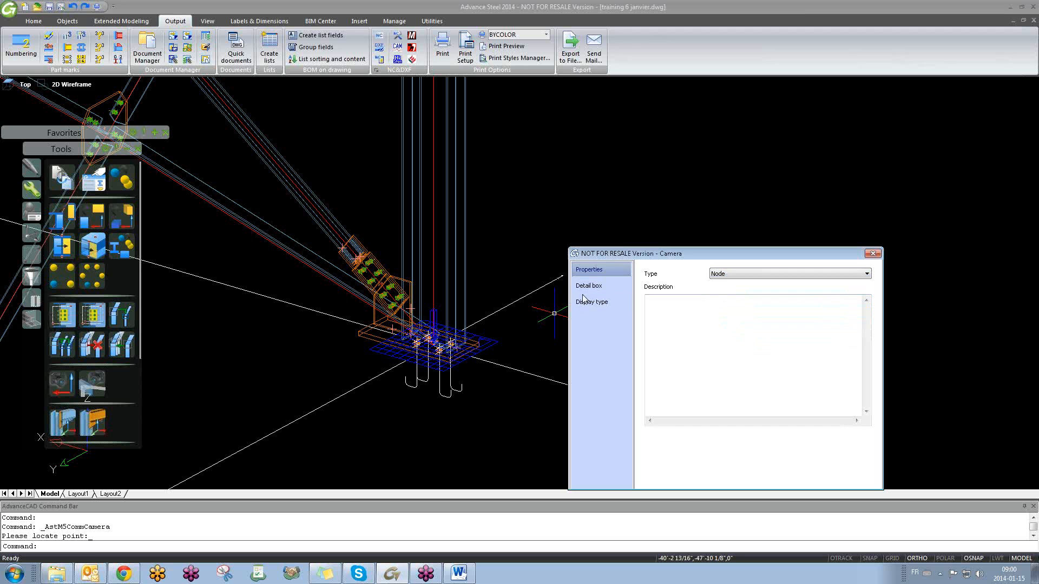
- Enable the front and rear limits of the camera's detail box and set its XY viewport to Fixed
click(589, 285)
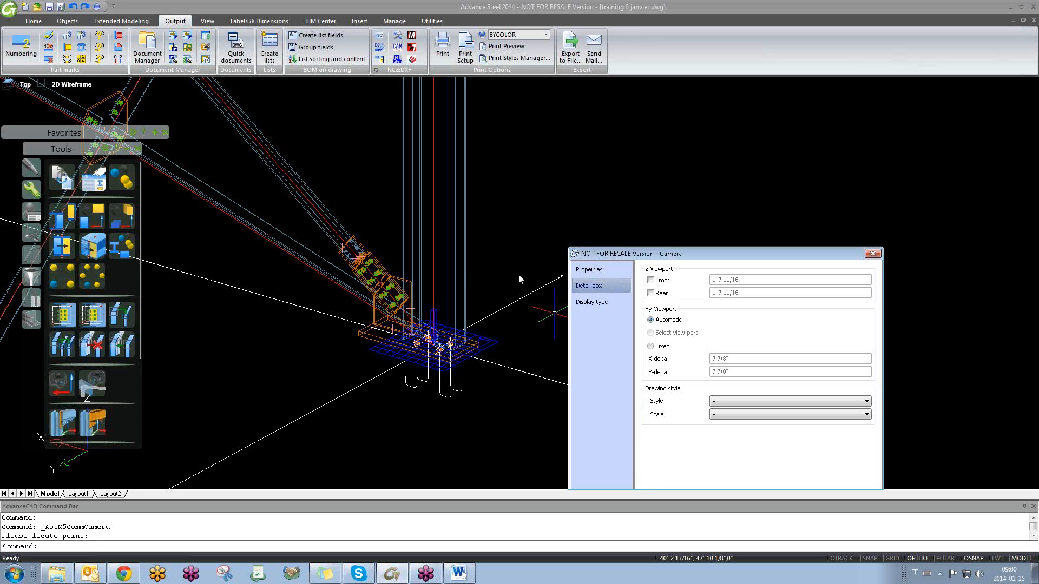
click(651, 280)
click(651, 293)
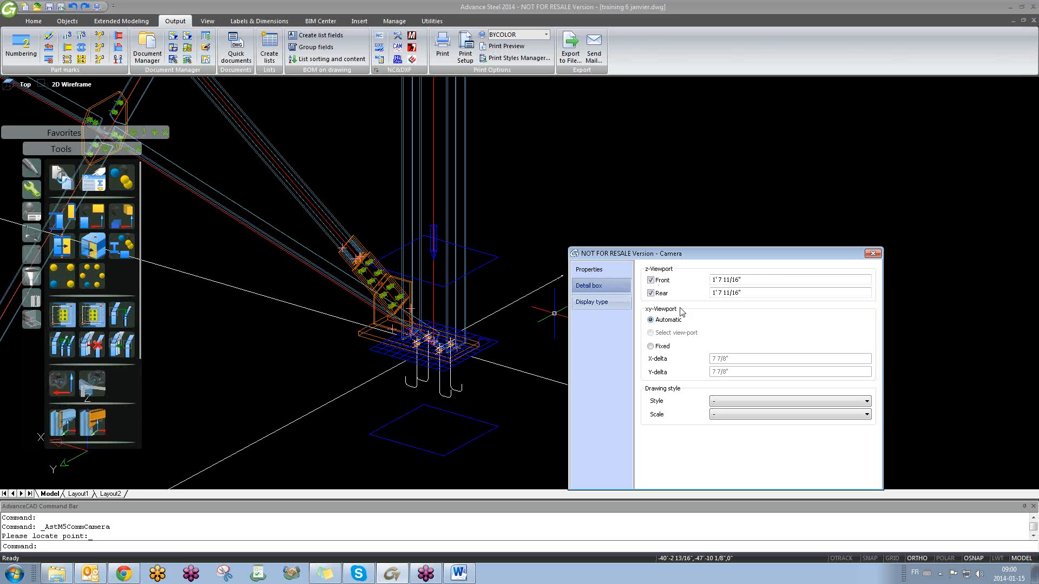
click(651, 346)
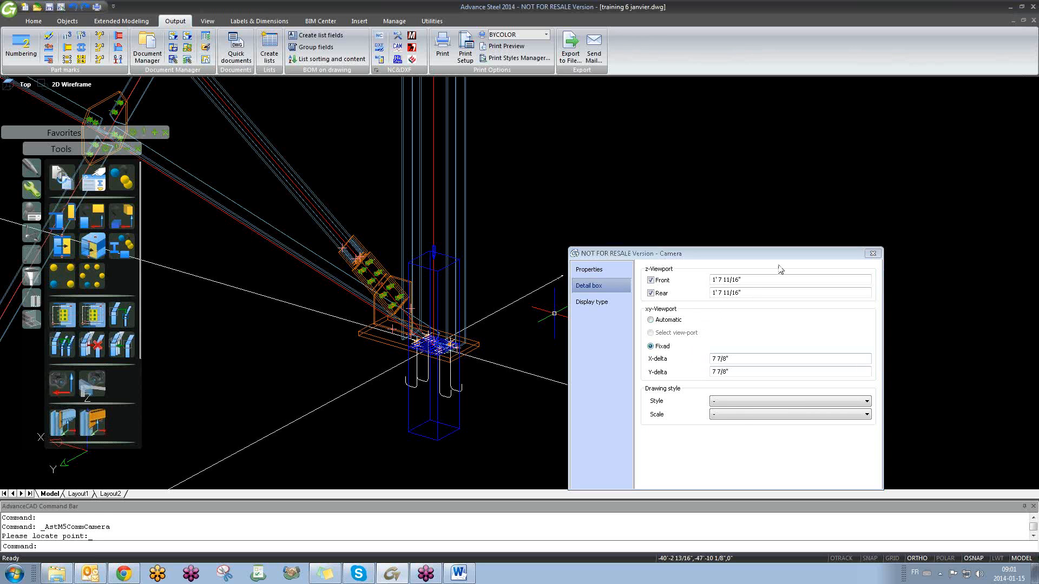
click(875, 252)
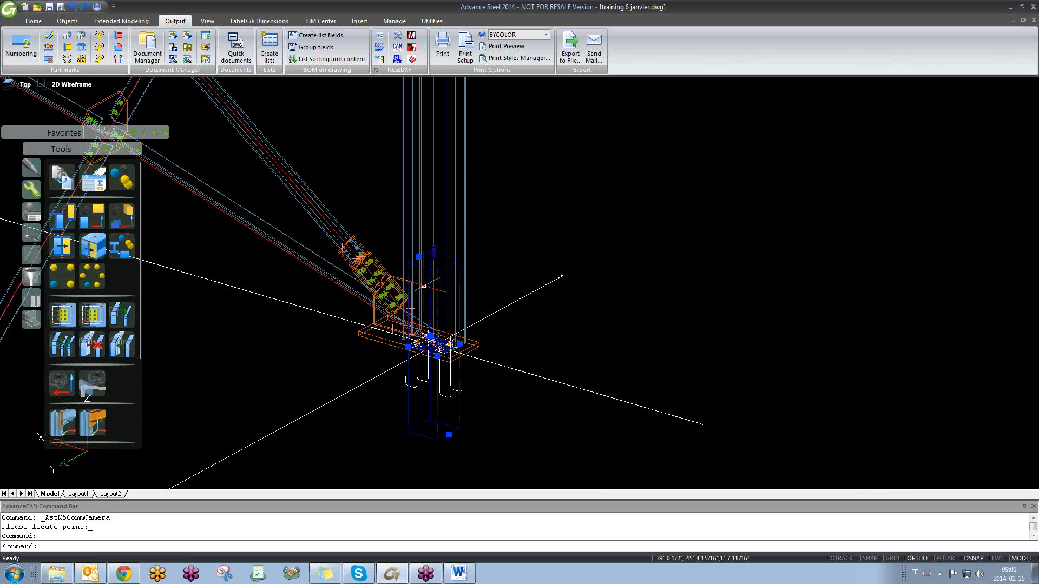
- Stretch the camera's detail box in both horizontal directions to enclose the base plate, anchors and brace connection
click(408, 346)
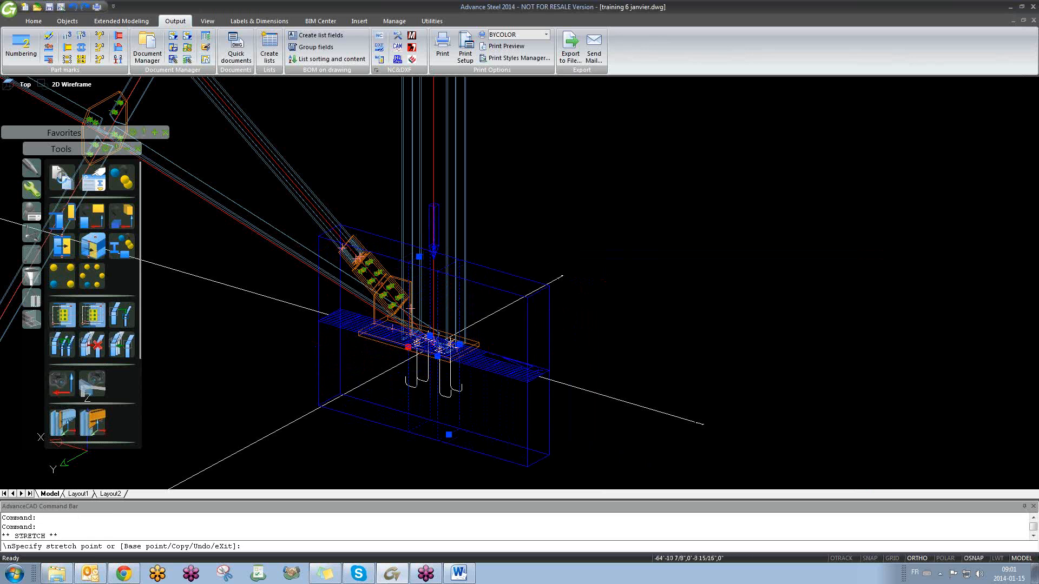
click(329, 338)
click(534, 366)
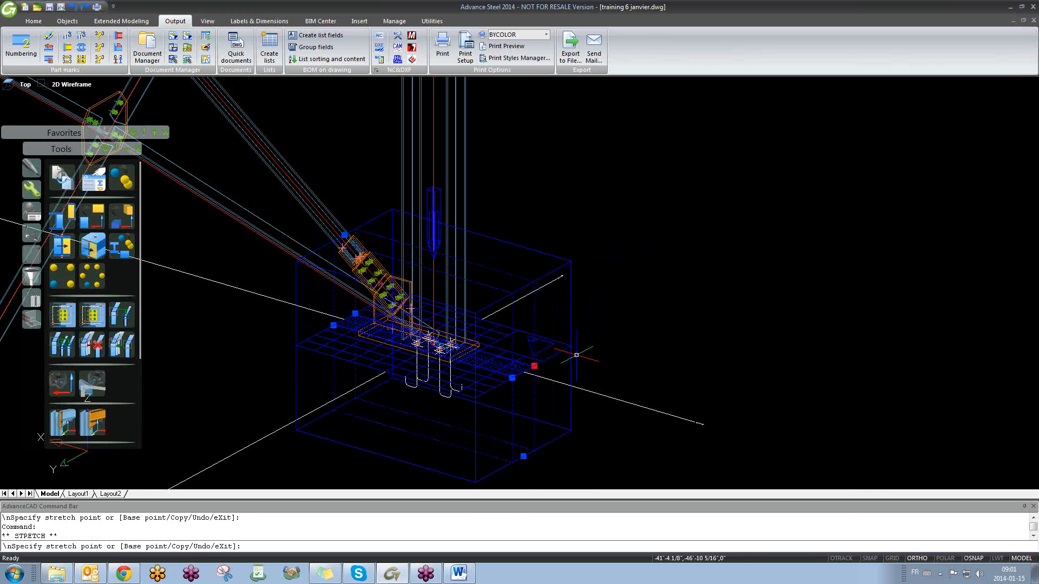
key(Escape)
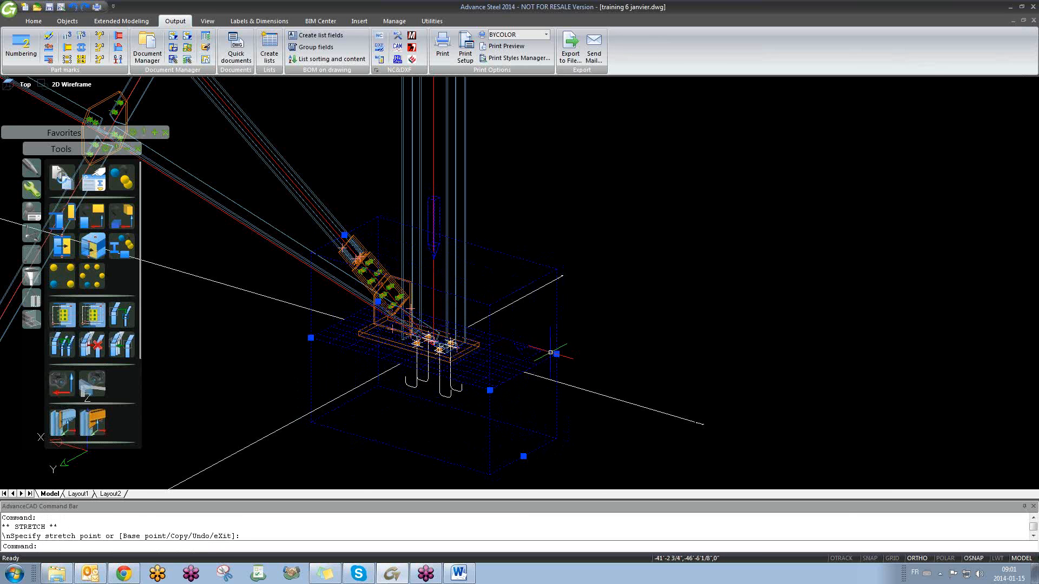
- Check the type assigned to the corner base camera in its properties
scroll(560, 357, down, 2)
shift+middle_drag(573, 360, 536, 360)
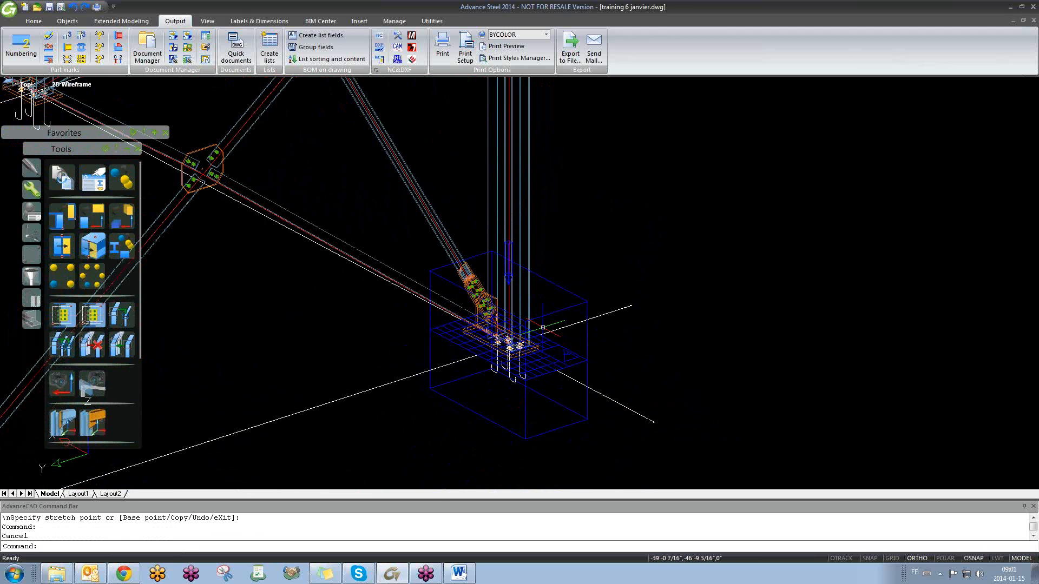
click(568, 351)
double_click(568, 352)
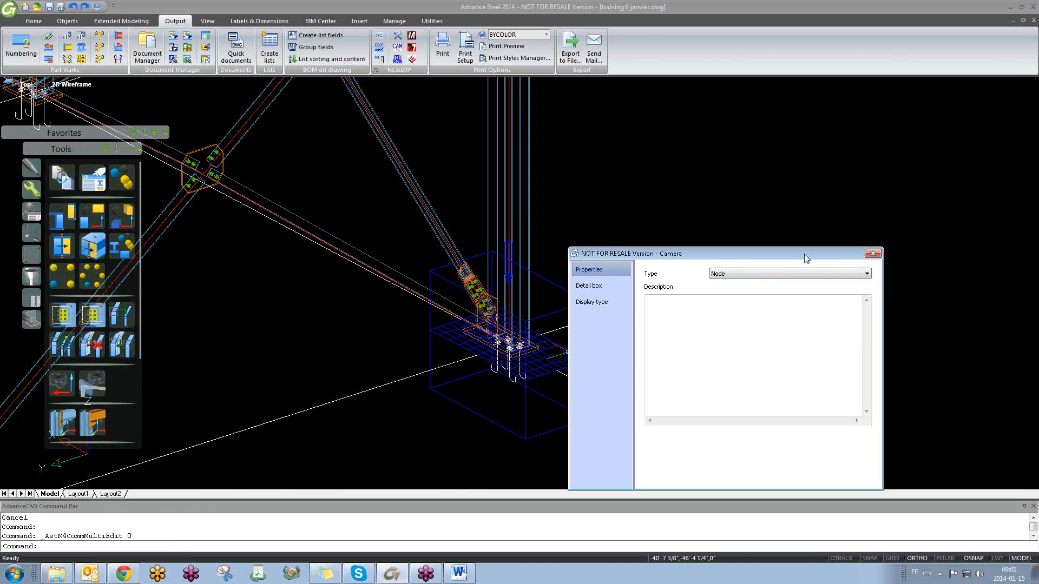
click(872, 254)
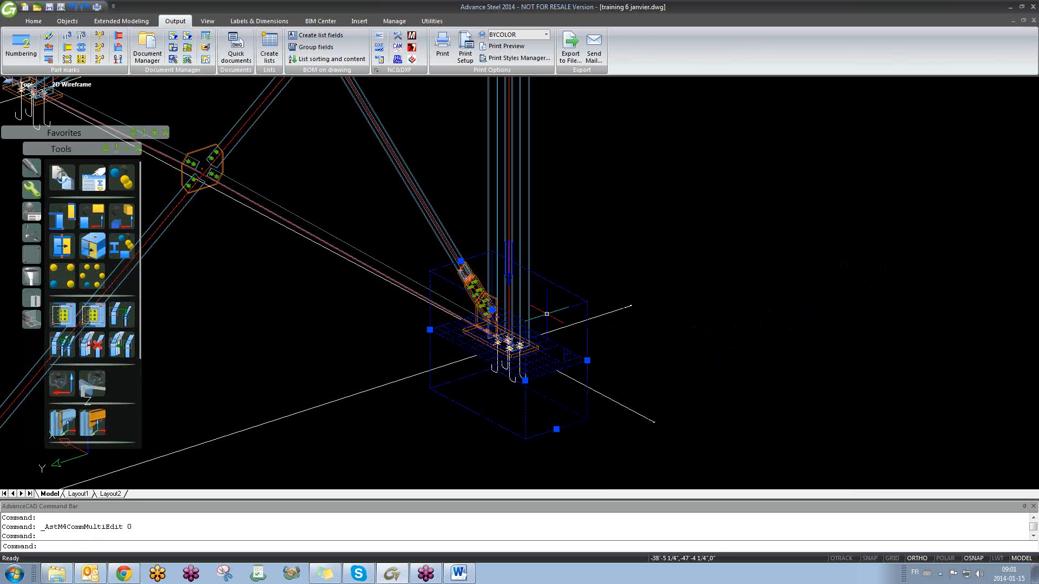
- Examine the Cameras drawing processes available in Quick documents, widening the process list to read the full names
click(249, 61)
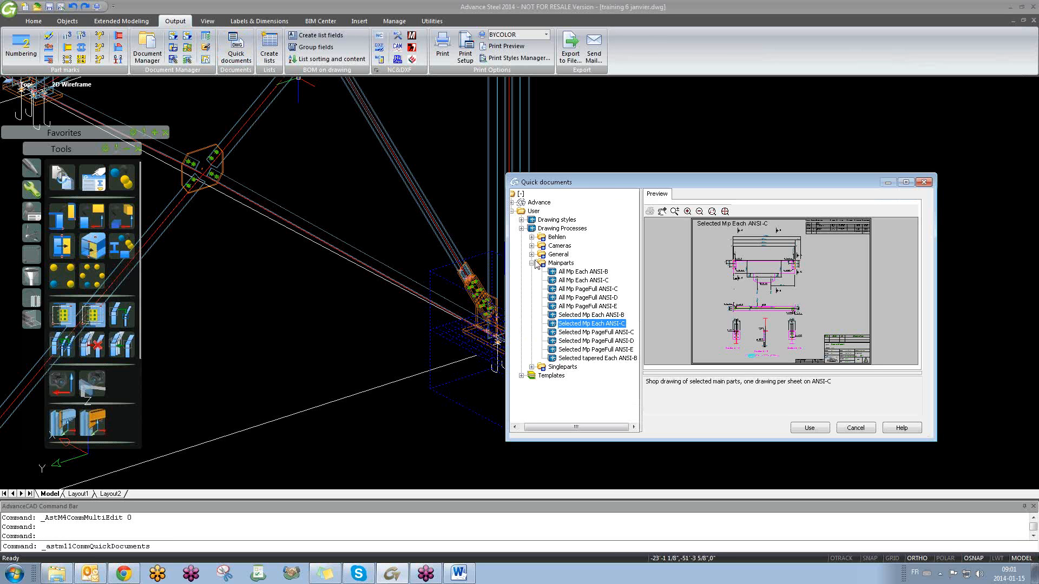
click(532, 264)
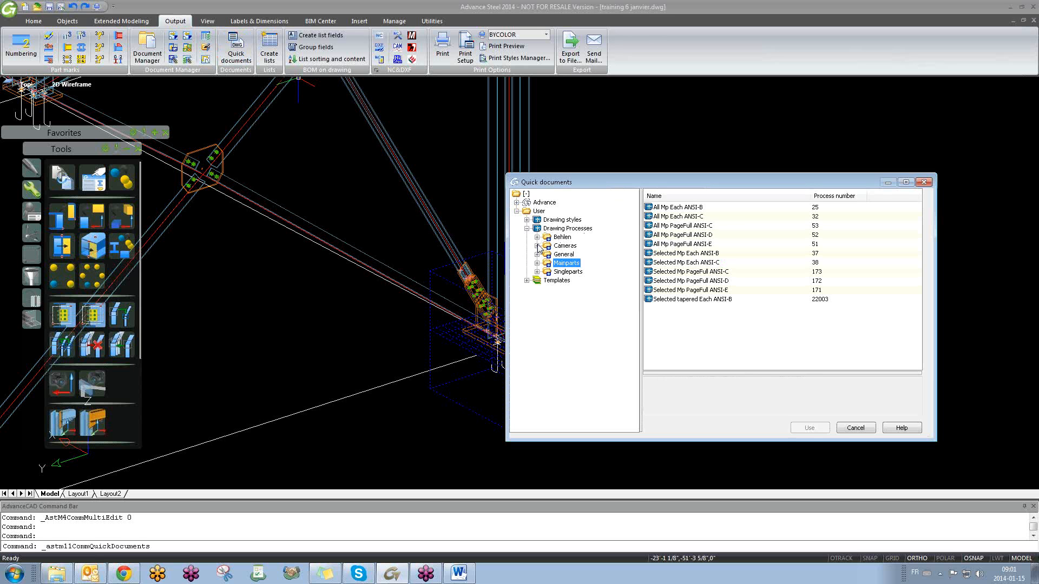
click(537, 246)
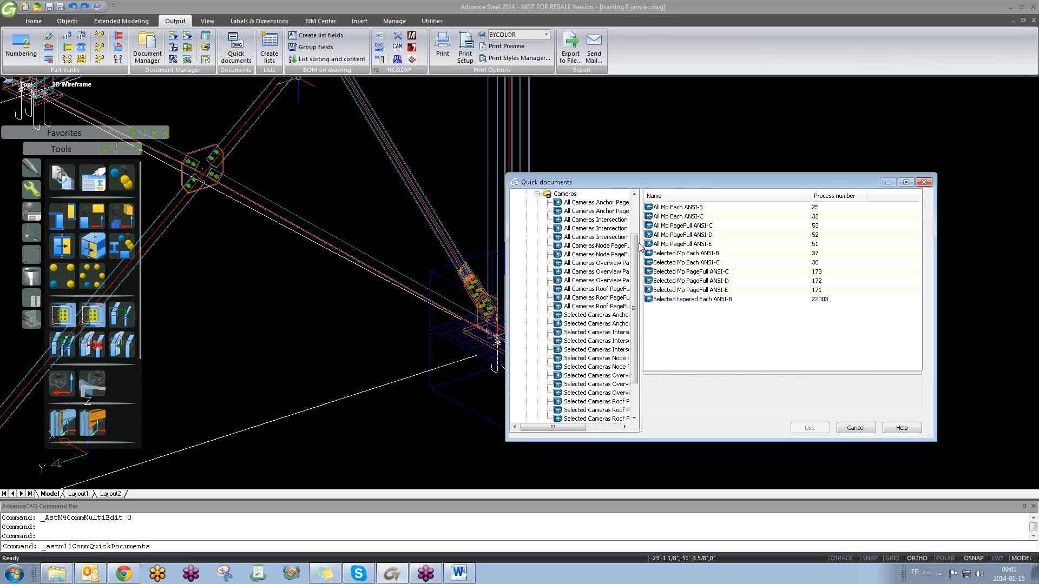
drag(639, 242, 733, 242)
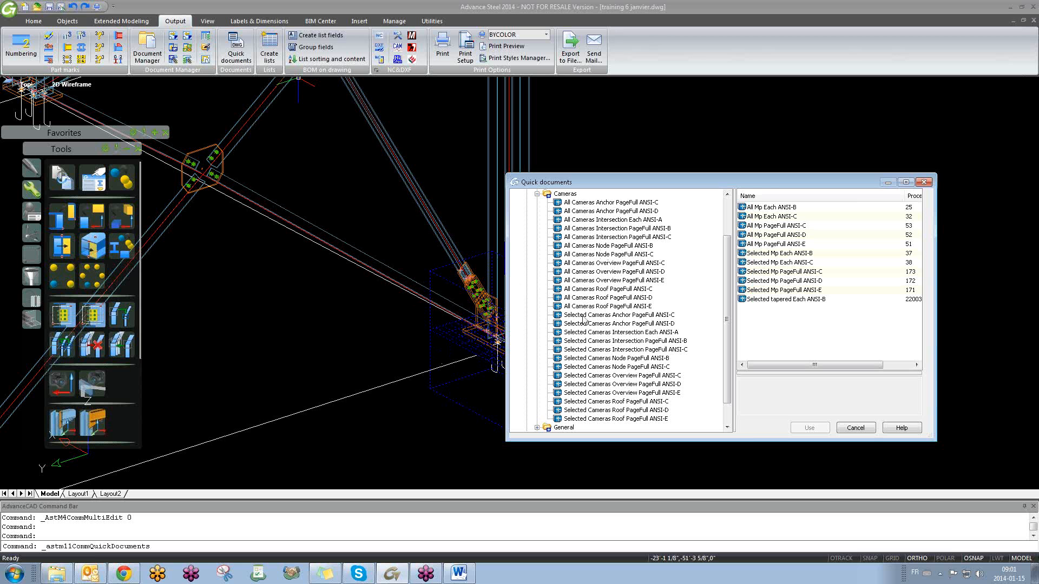
click(923, 182)
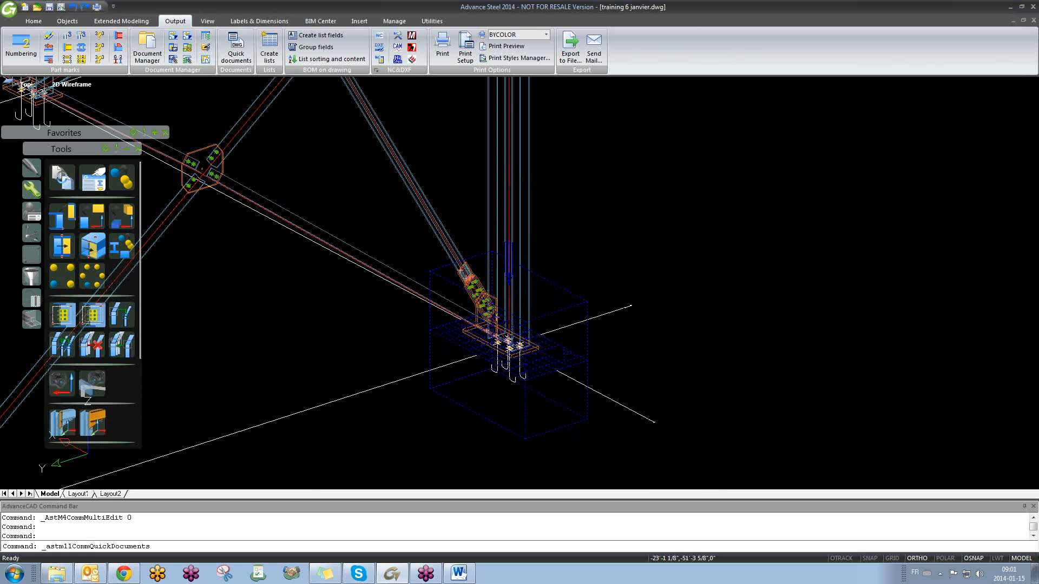
- Check the corner base camera's type and try to run the Selected Cameras Node PageFull ANSI-C process from Quick documents
double_click(446, 338)
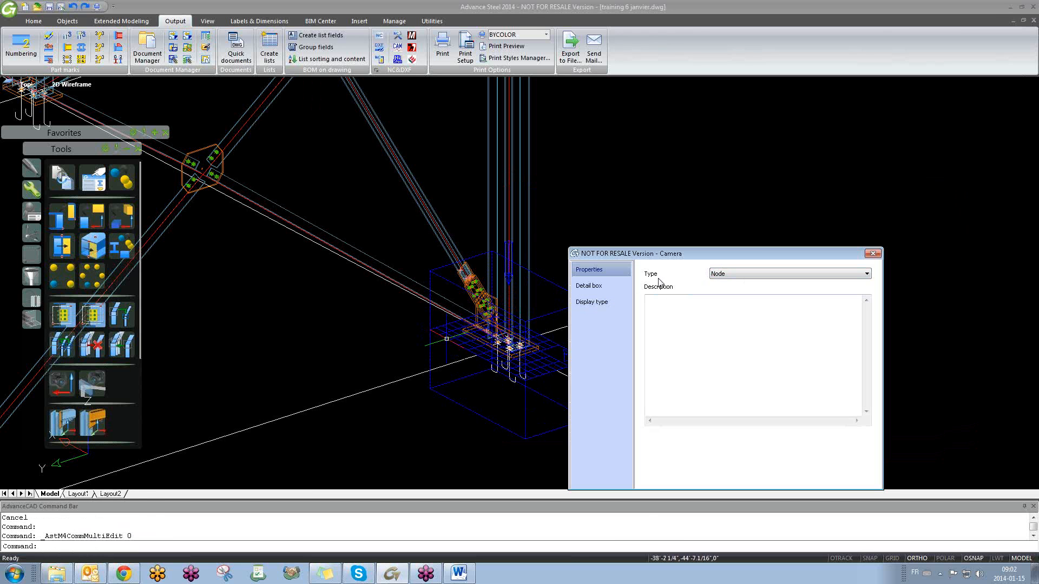
click(872, 255)
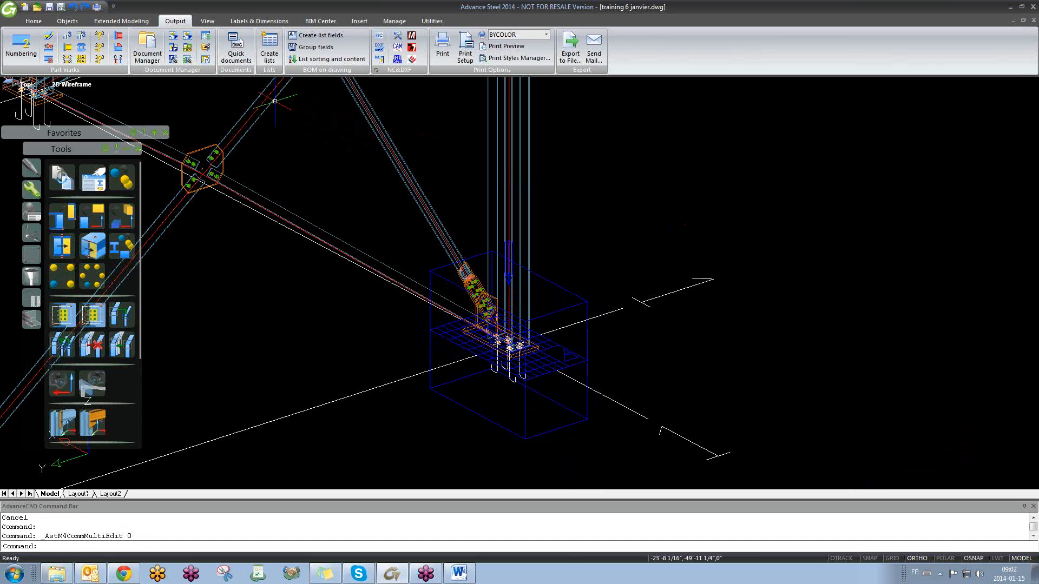
click(236, 54)
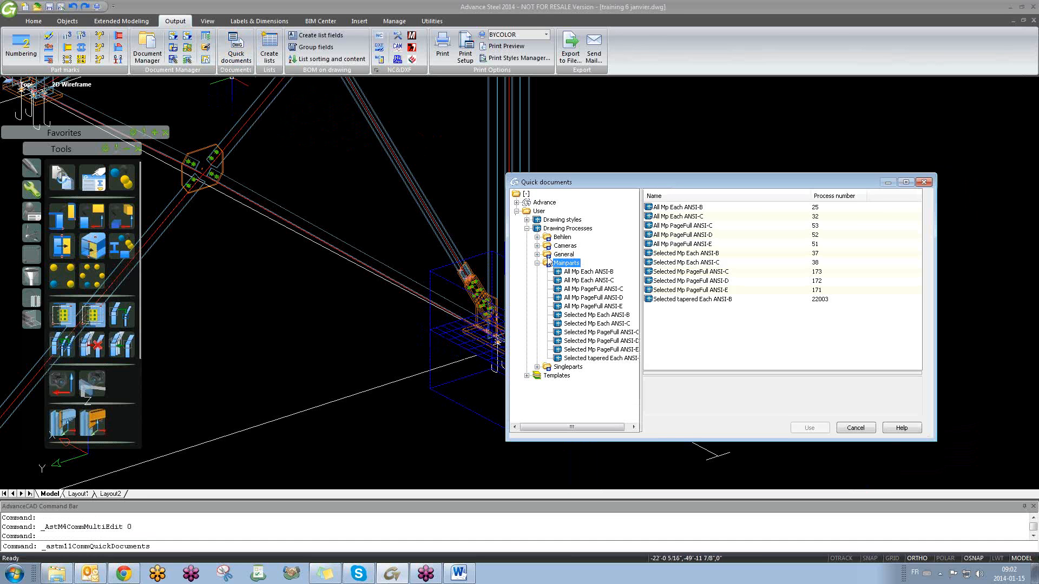
click(537, 247)
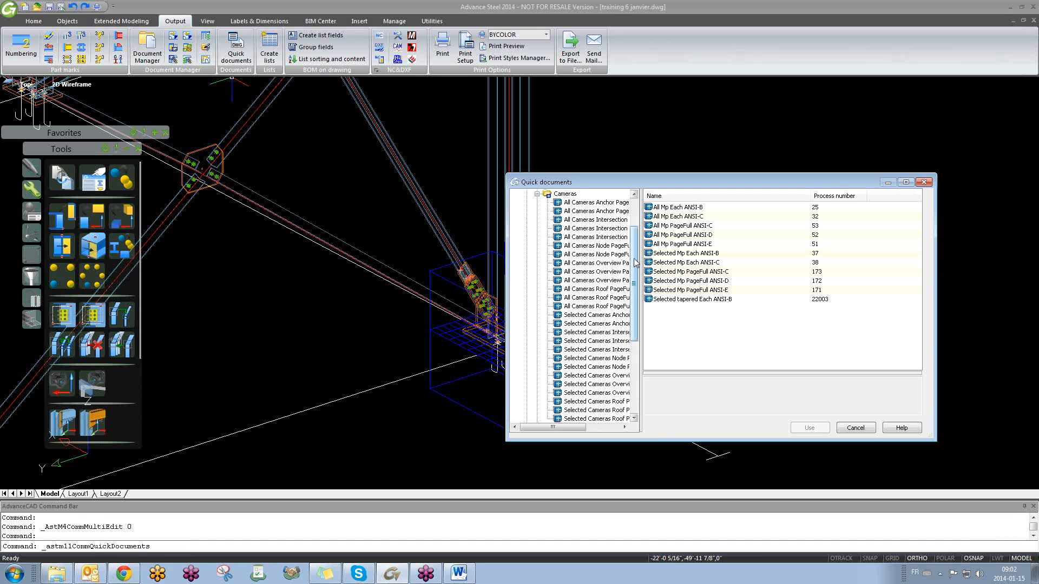
drag(640, 253, 790, 254)
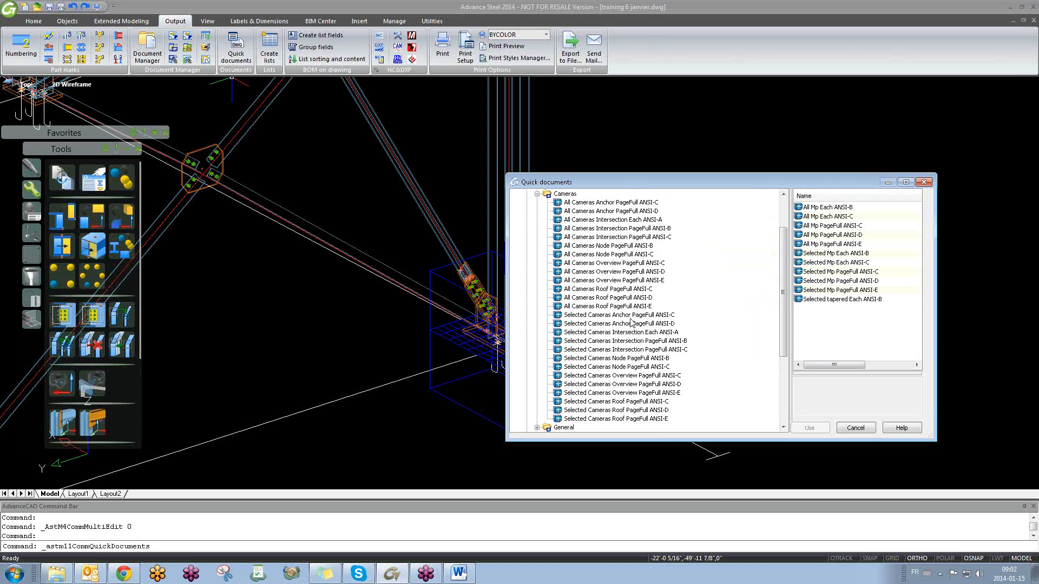
click(629, 359)
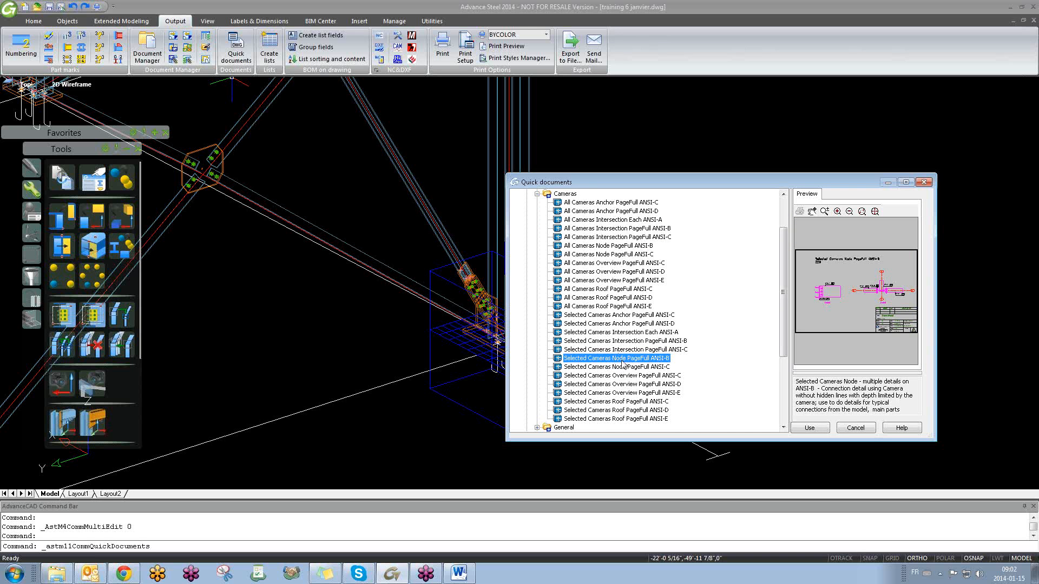
click(626, 368)
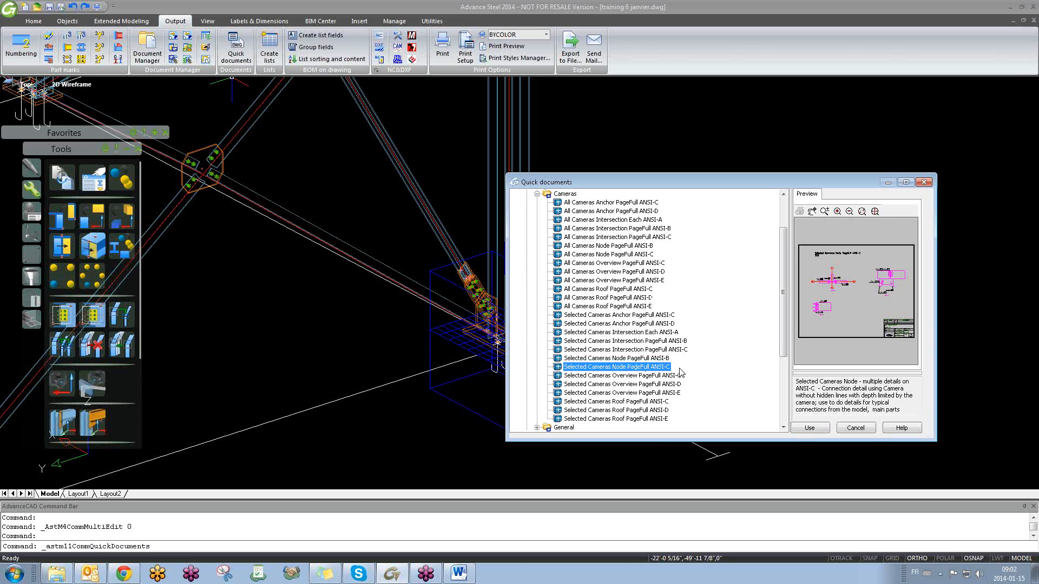
click(809, 428)
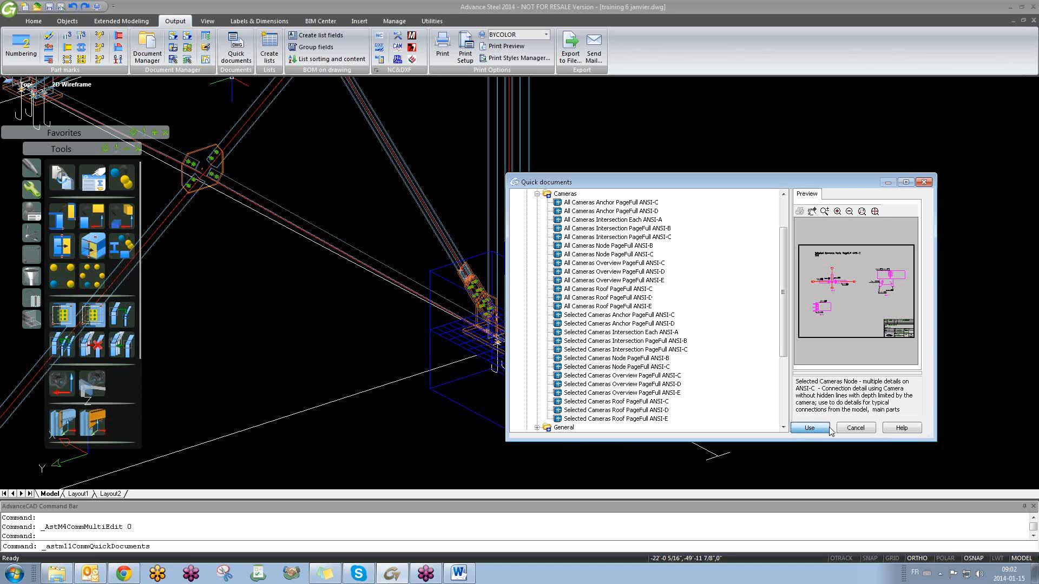
click(125, 340)
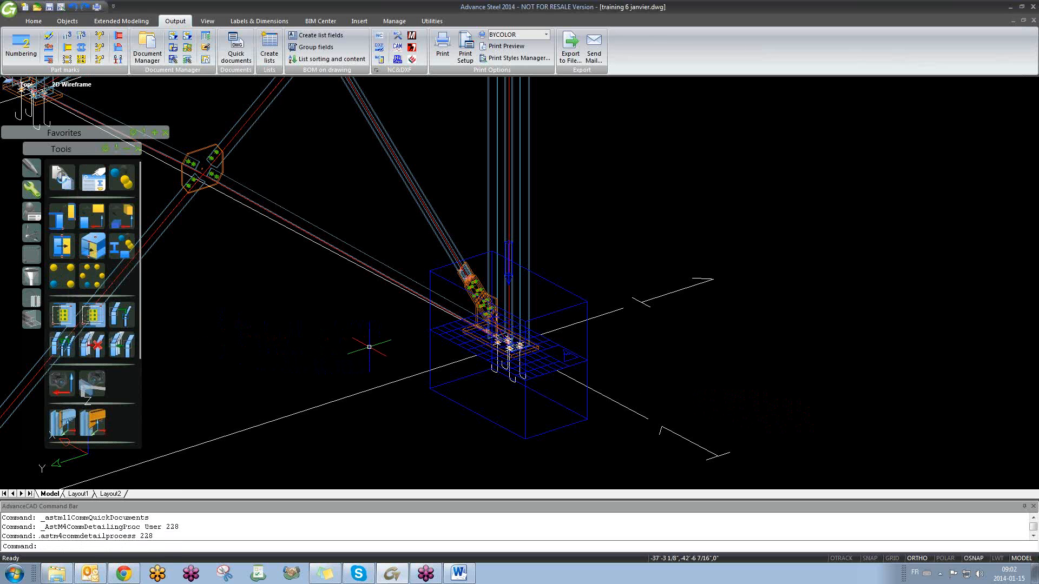
- Generate the detail drawing by running the Selected Cameras Node PageFull ANSI-C process with the corner base camera selected
click(459, 349)
right_click(460, 351)
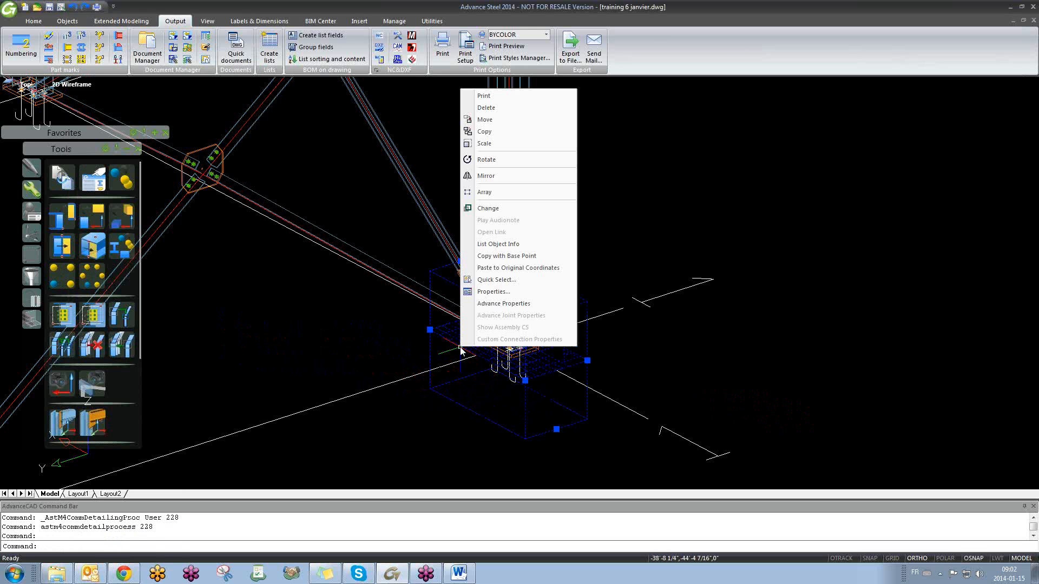
key(Escape)
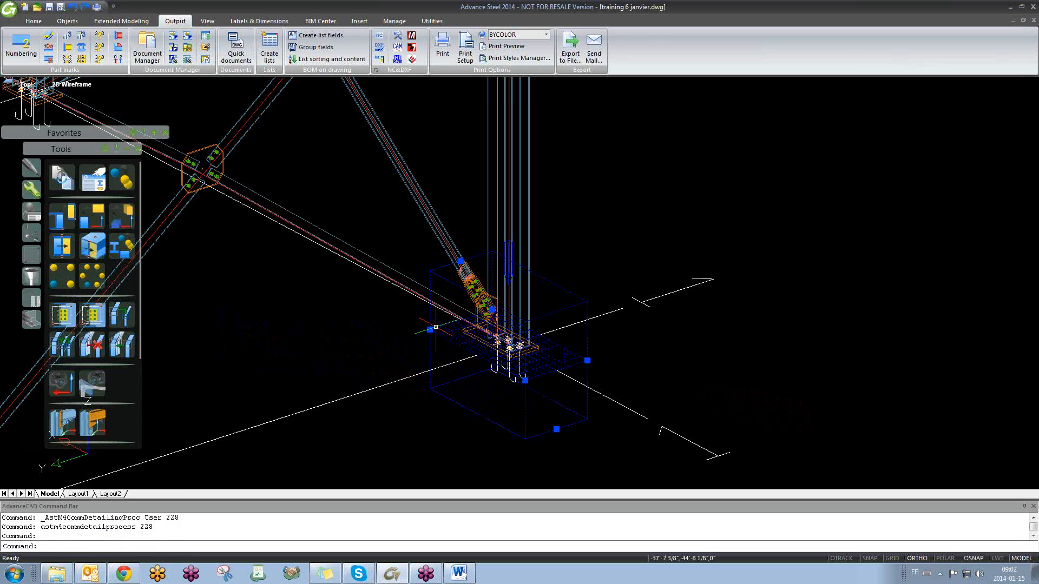
click(236, 47)
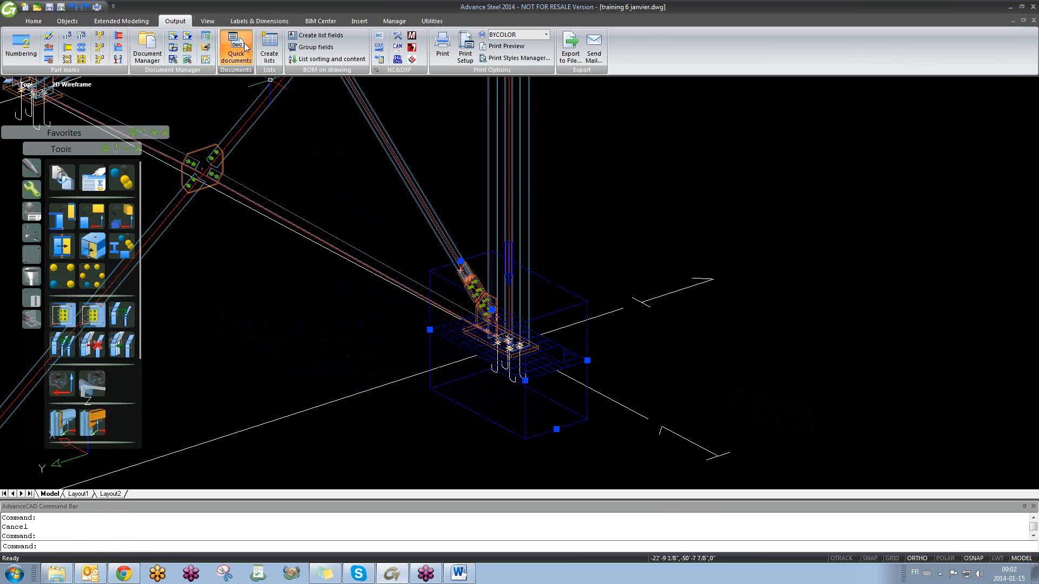
click(806, 428)
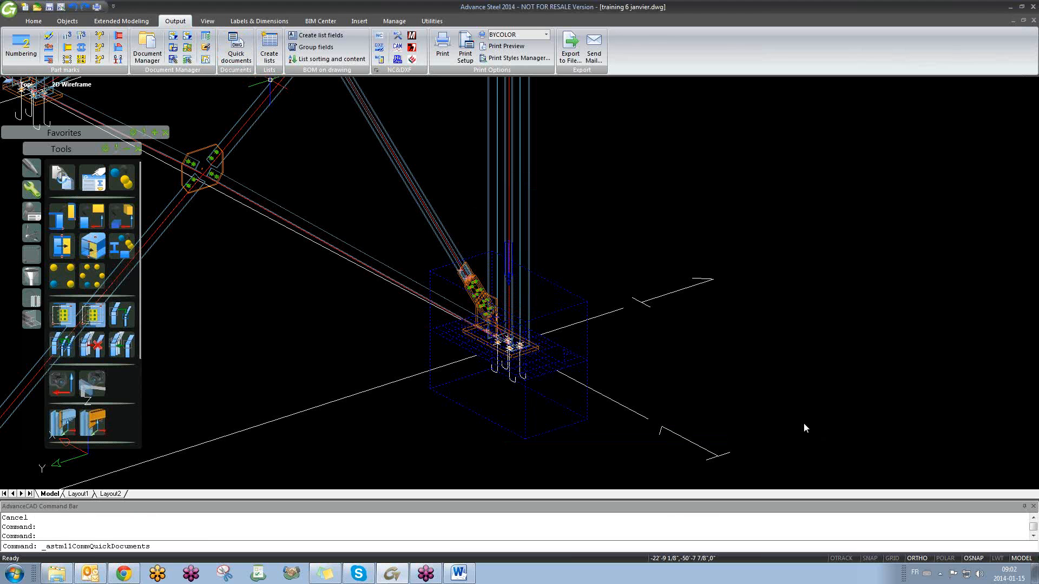
click(126, 340)
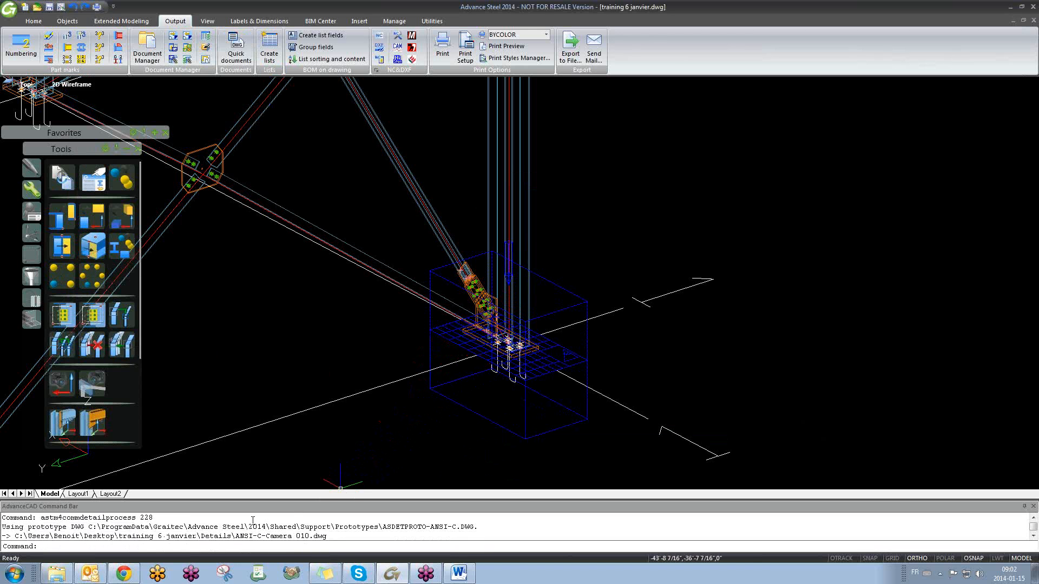
- Open the generated detail drawing ANSI-C-Camera 010 from the corner base camera in the model
drag(237, 536, 331, 543)
click(453, 336)
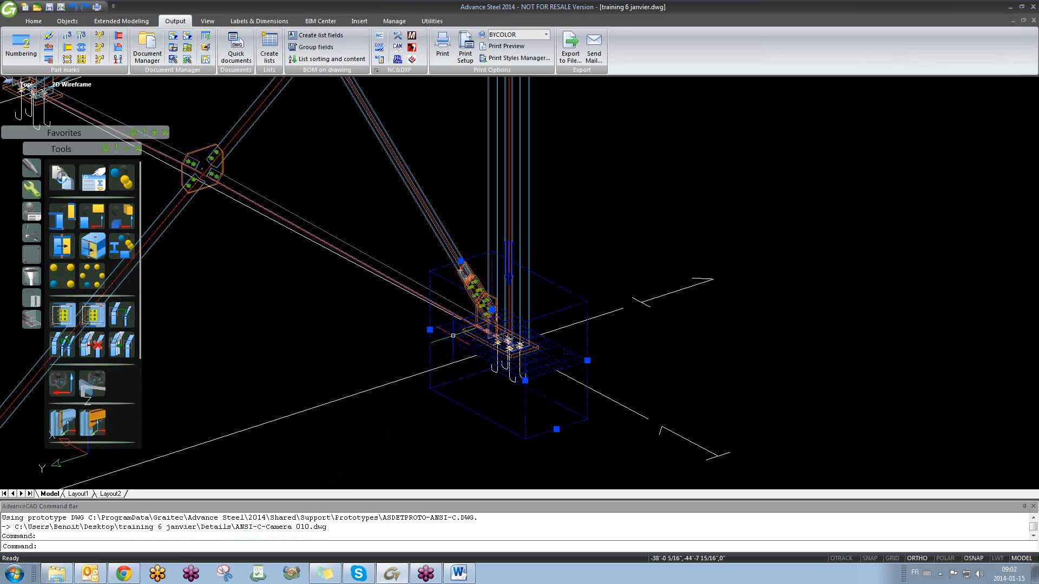
right_click(453, 335)
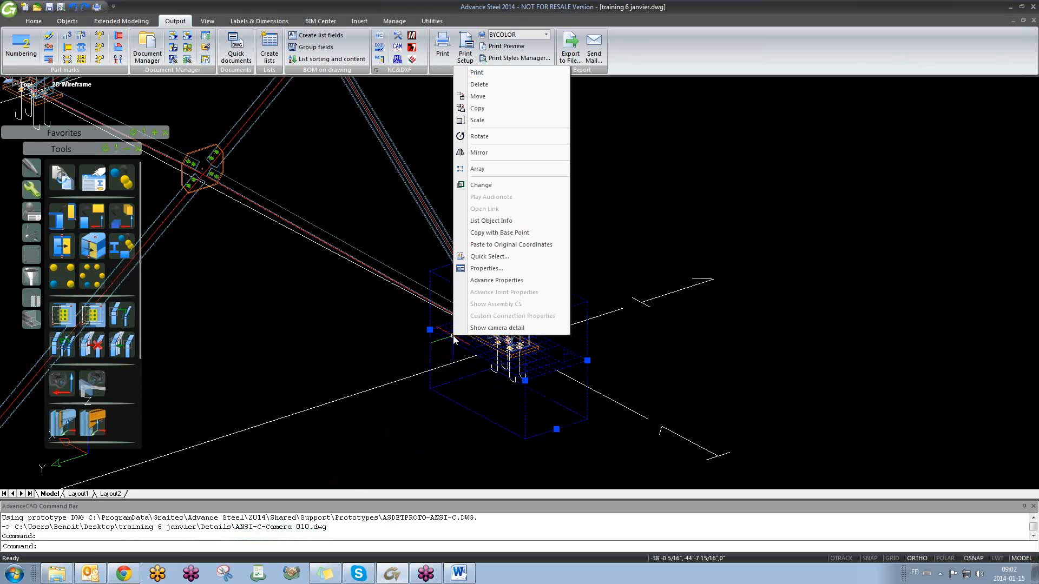
click(500, 328)
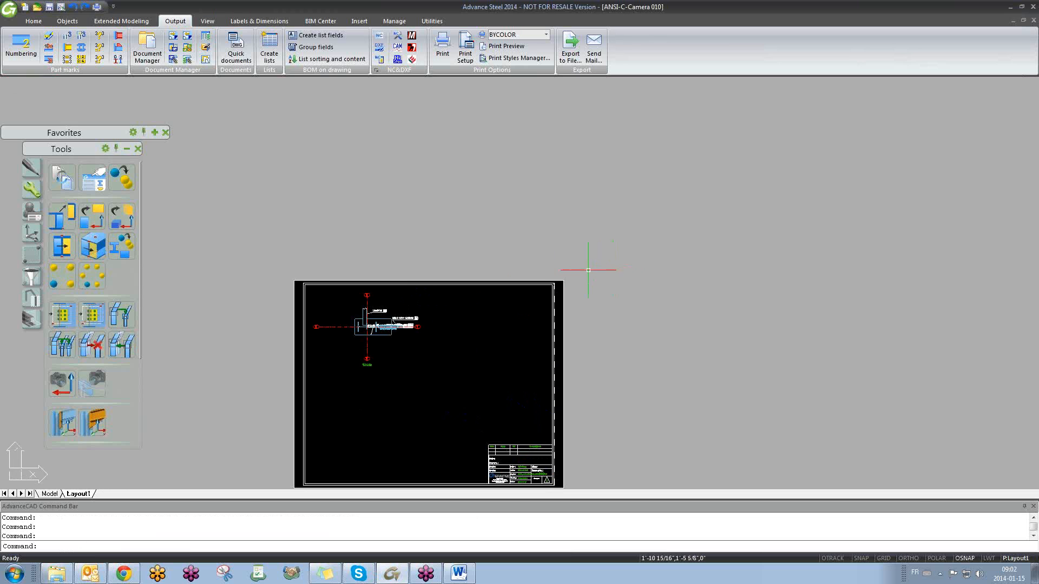
- Move one overlapping PL 1/2"x6" P1 label to clear space above the HSS 3 1/2X1 1/2X3/16 label
scroll(378, 323, up, 10)
scroll(387, 271, down, 6)
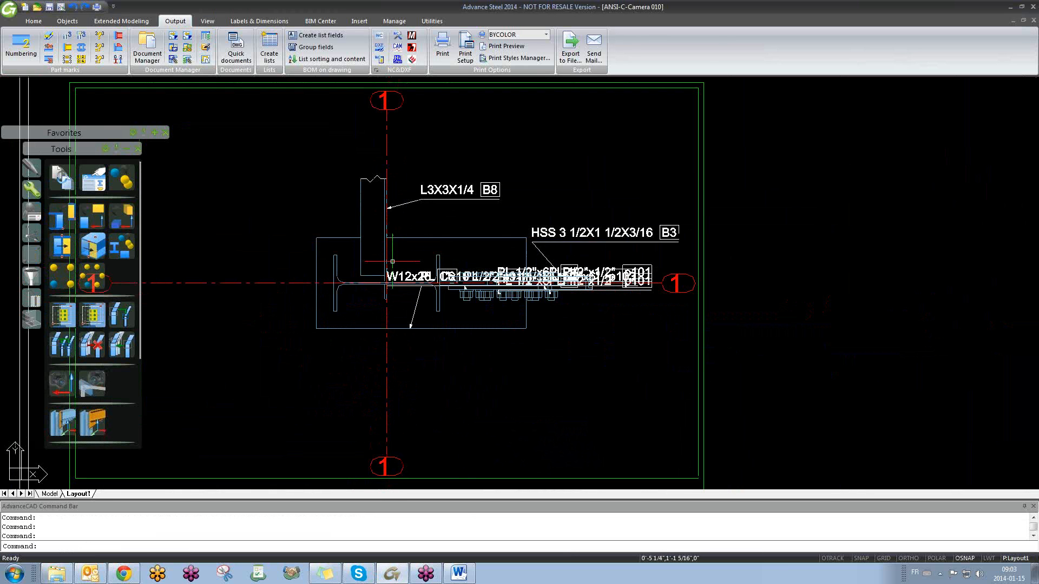
scroll(405, 304, down, 2)
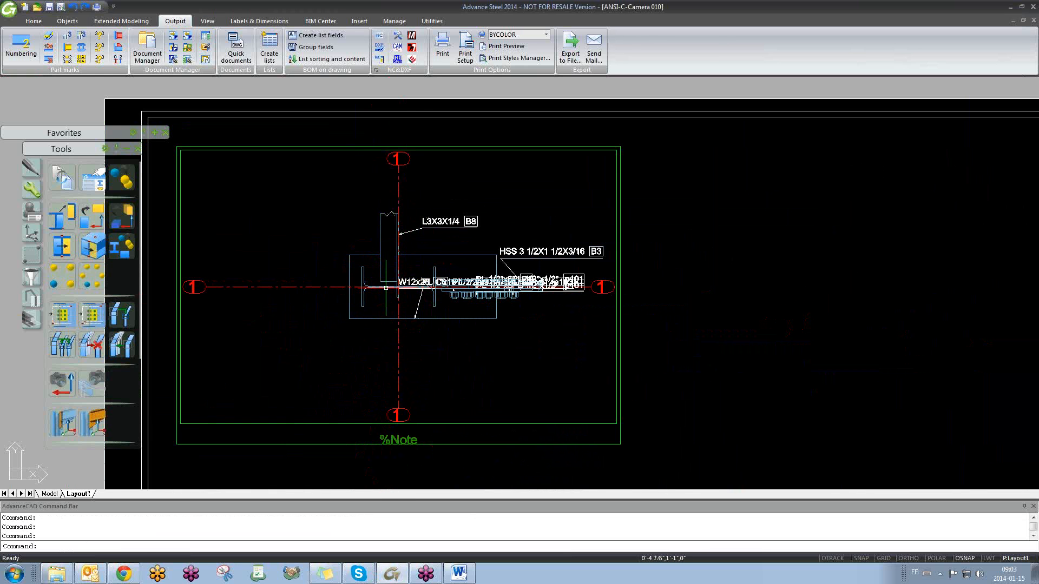
scroll(404, 287, up, 5)
scroll(427, 267, down, 3)
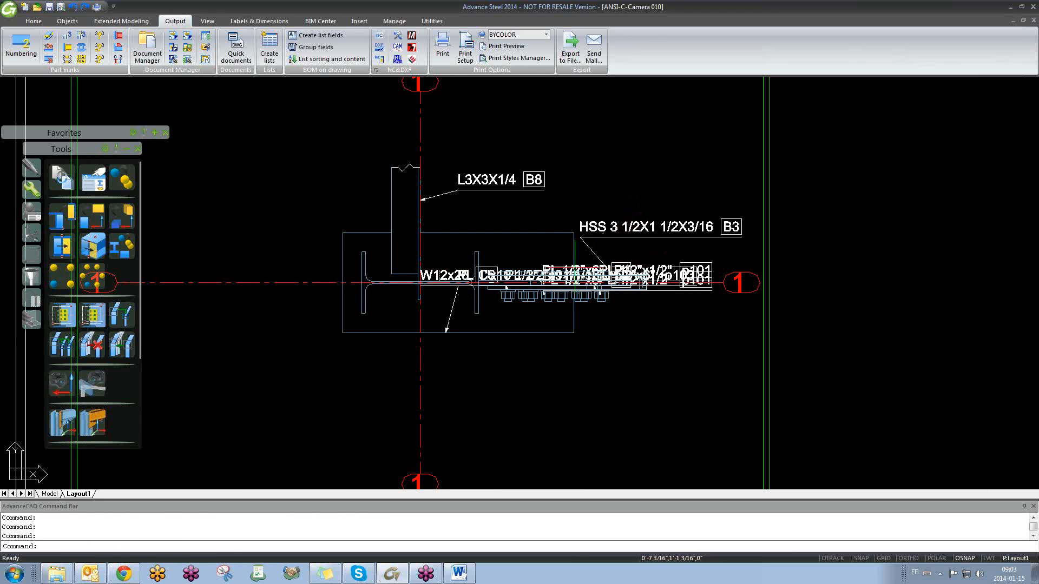
click(543, 267)
click(542, 278)
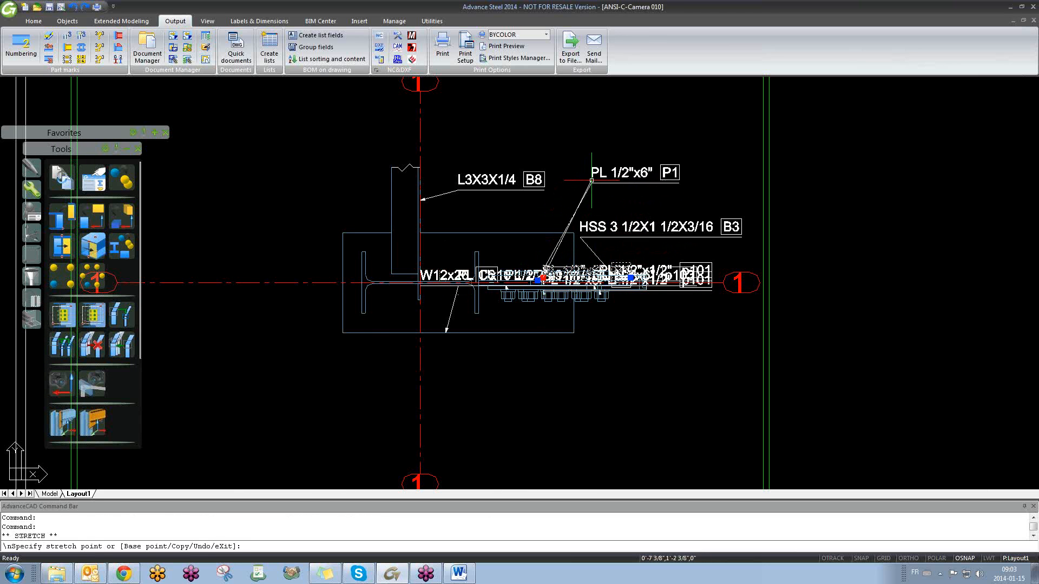
click(594, 180)
scroll(581, 241, up, 3)
key(Escape)
- Move the W12x26 C6 column label and the PL 1"x10 1/2" p111 base plate label below the base plate outline
scroll(342, 331, down, 3)
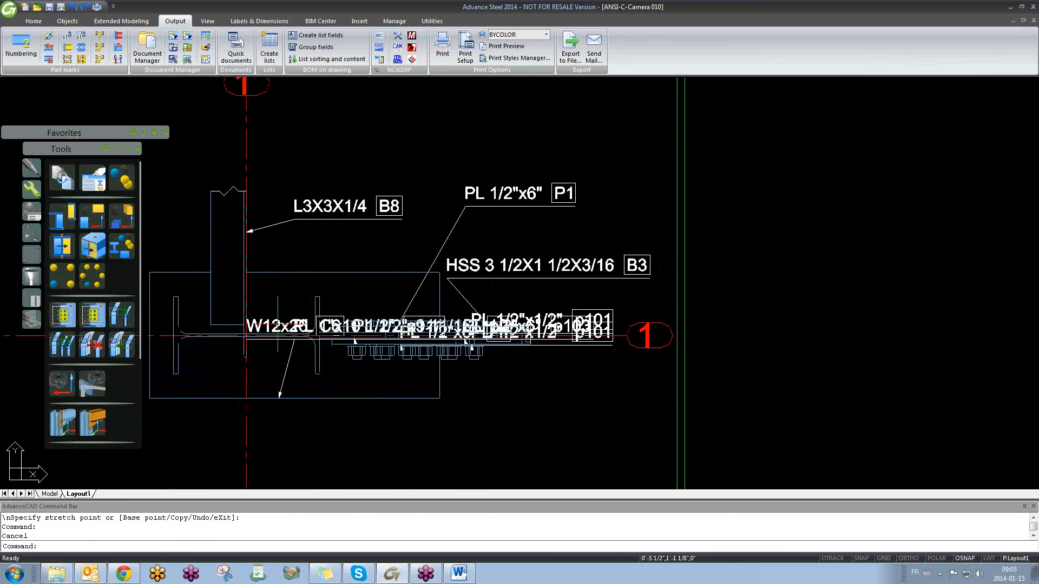
click(249, 337)
click(247, 336)
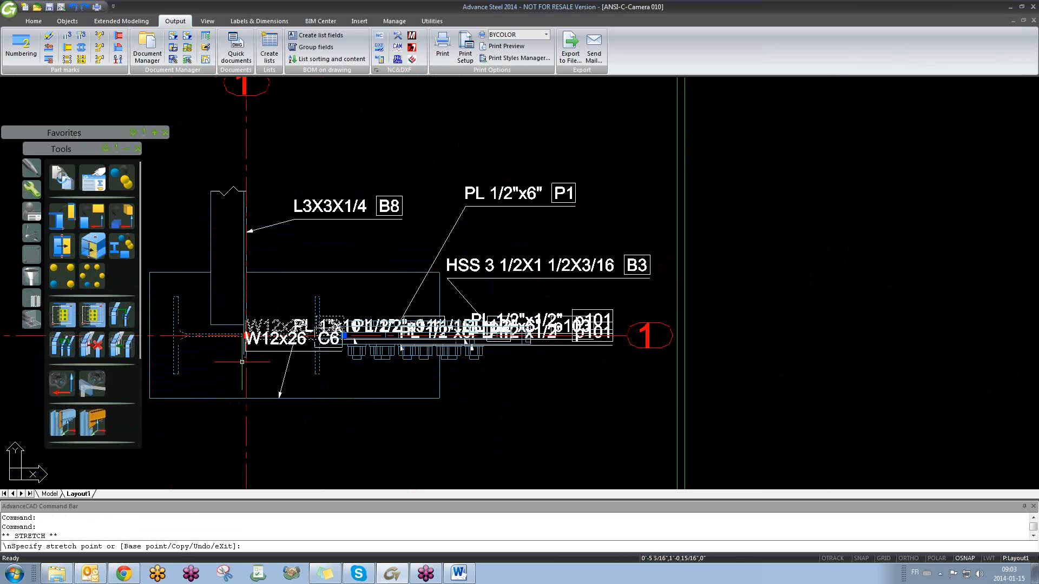
middle_drag(271, 436, 529, 395)
key(Escape)
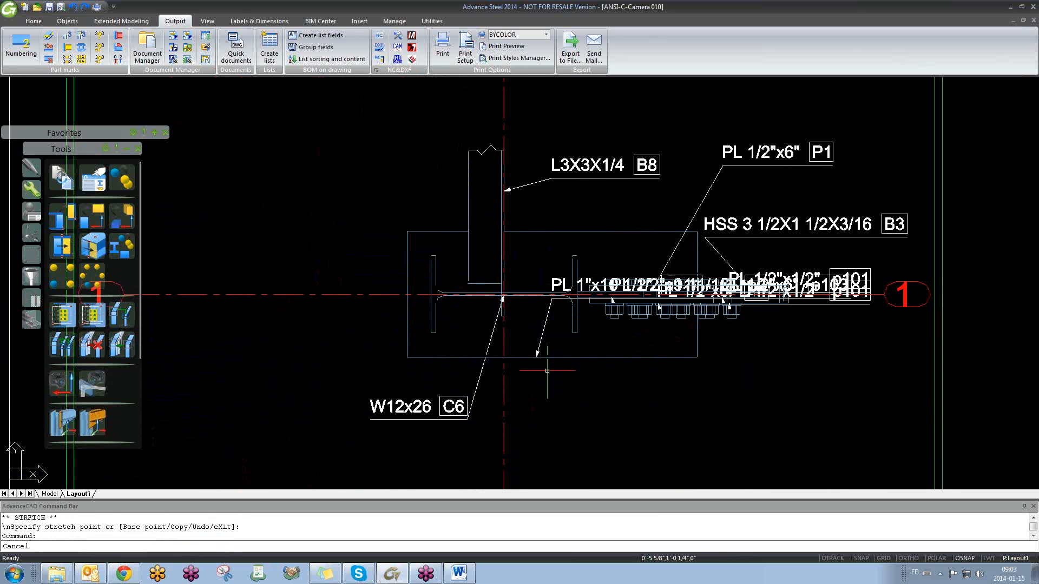
click(553, 280)
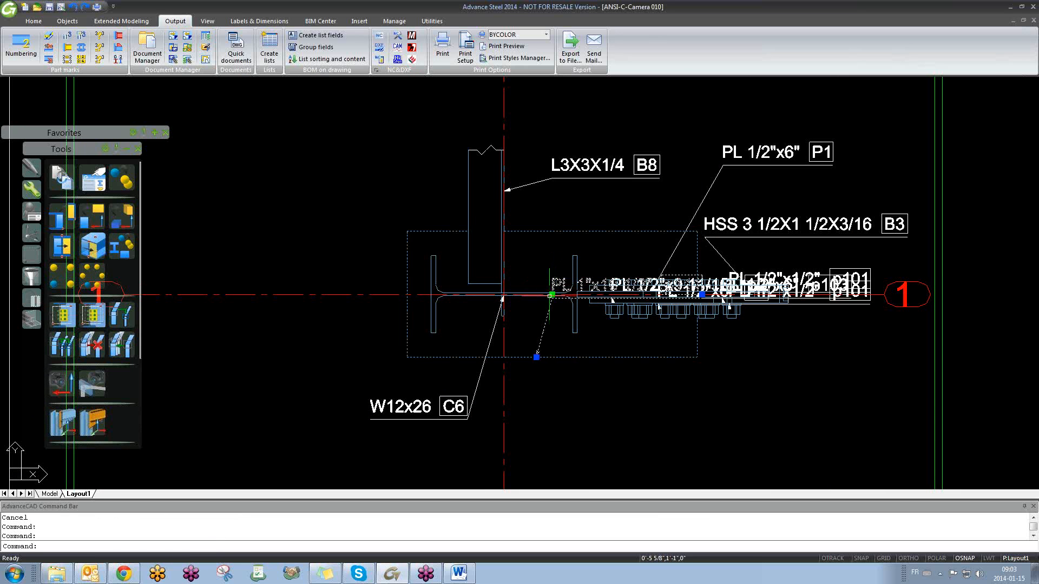
click(552, 294)
click(621, 425)
key(Escape)
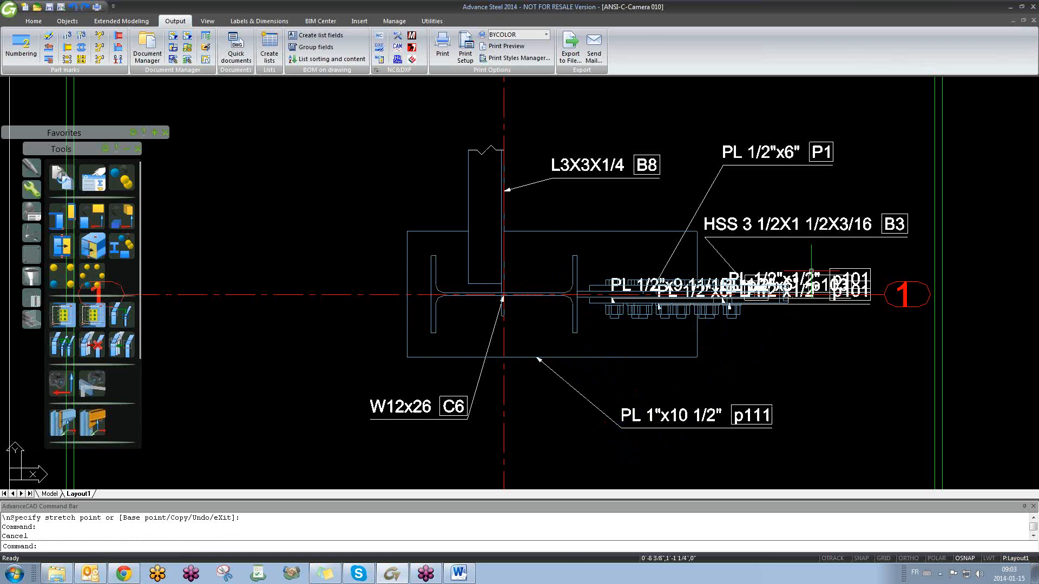
- Move one PL 1/2"x1/2" p101 label below the brace connection and the PL 1/2"x9 11/16" p2 label under the L3X3X1/4 label
click(783, 275)
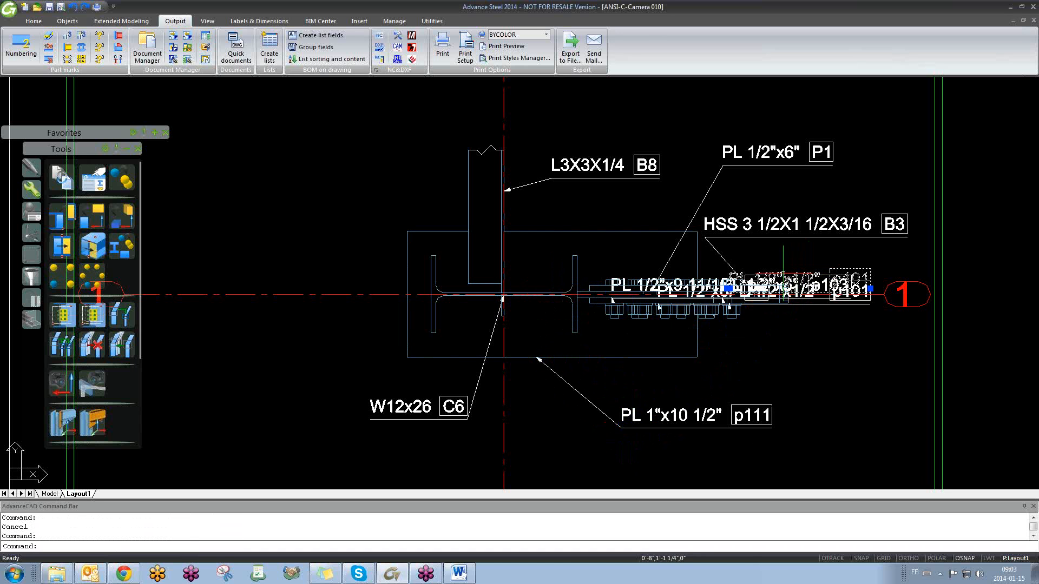
click(728, 288)
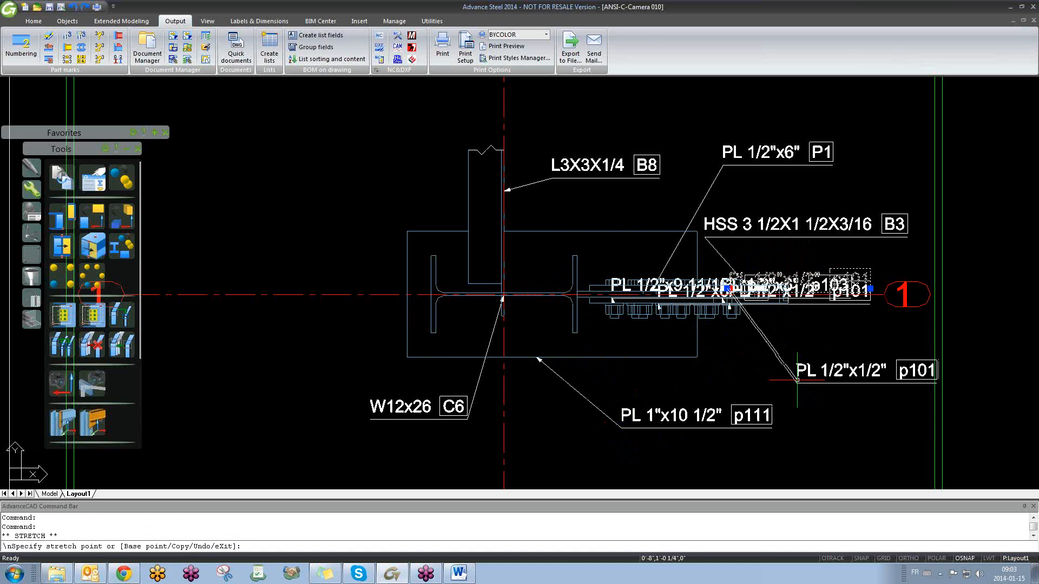
click(799, 382)
key(Escape)
click(614, 283)
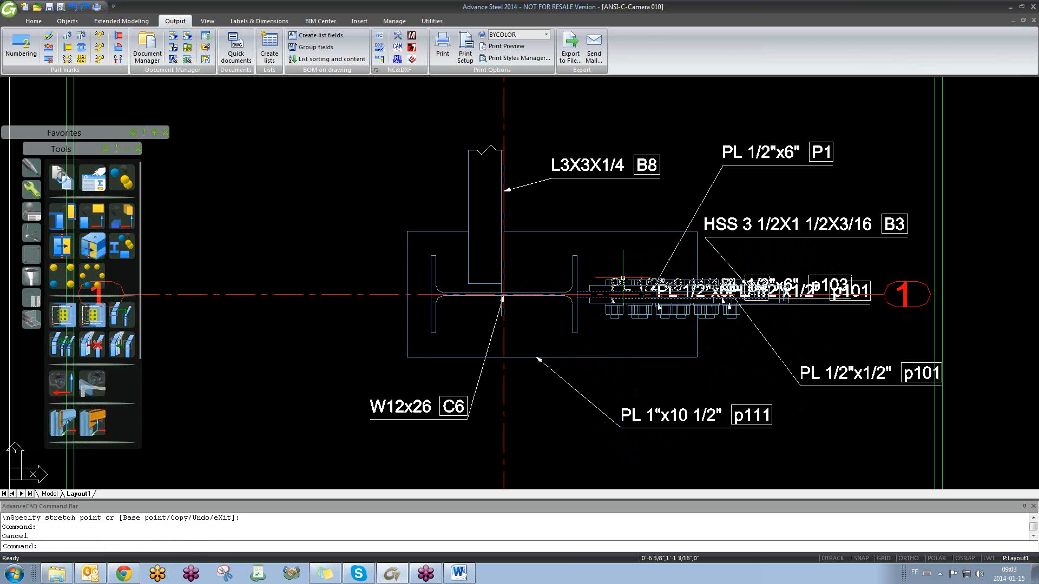
click(612, 296)
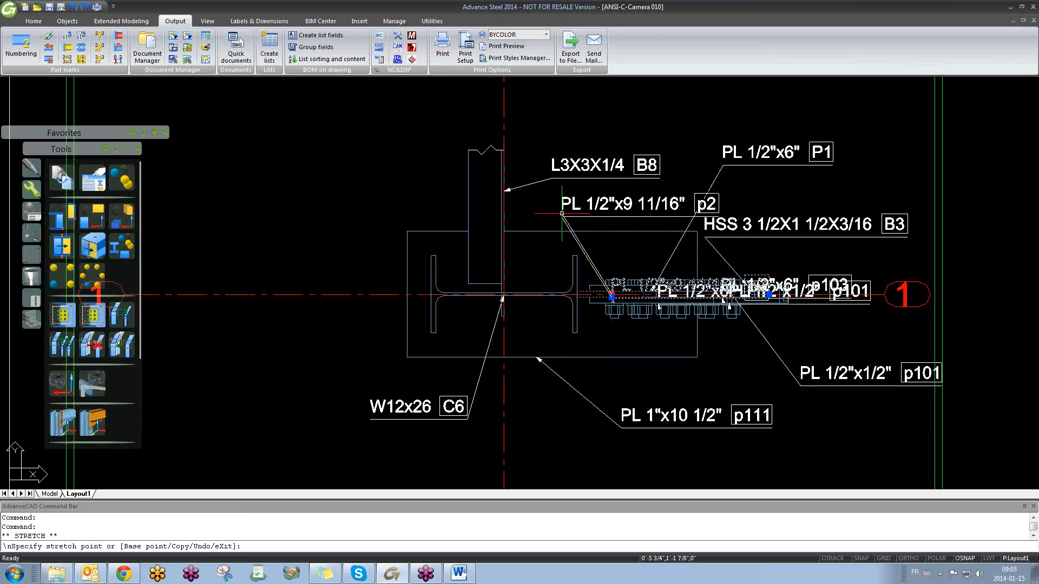
click(525, 211)
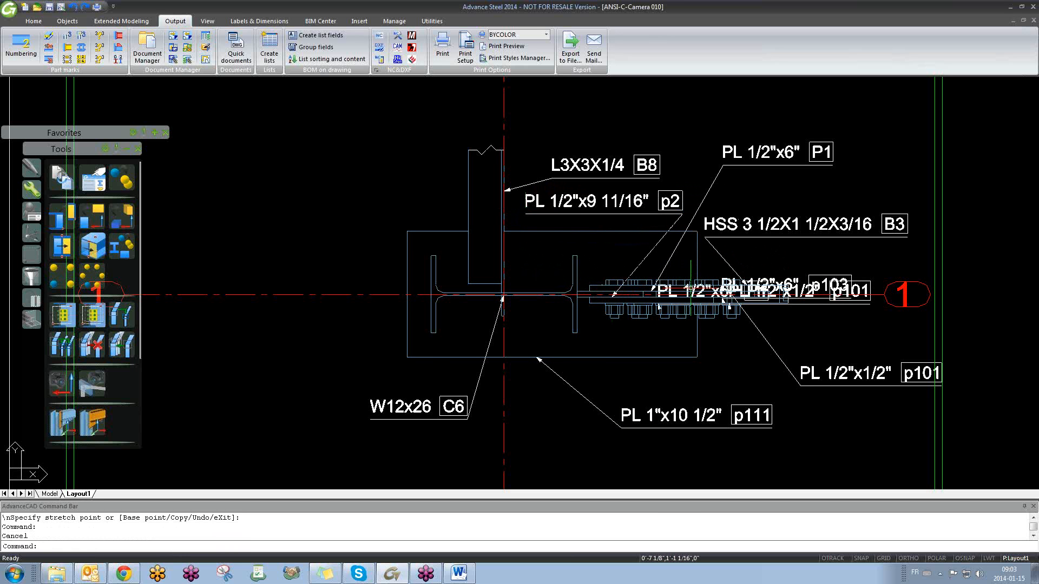
key(Escape)
- Move the second PL 1/2"x6" P1 label below the bolts, just above the PL 1"x10 1/2" p111 label
scroll(669, 289, up, 6)
click(659, 303)
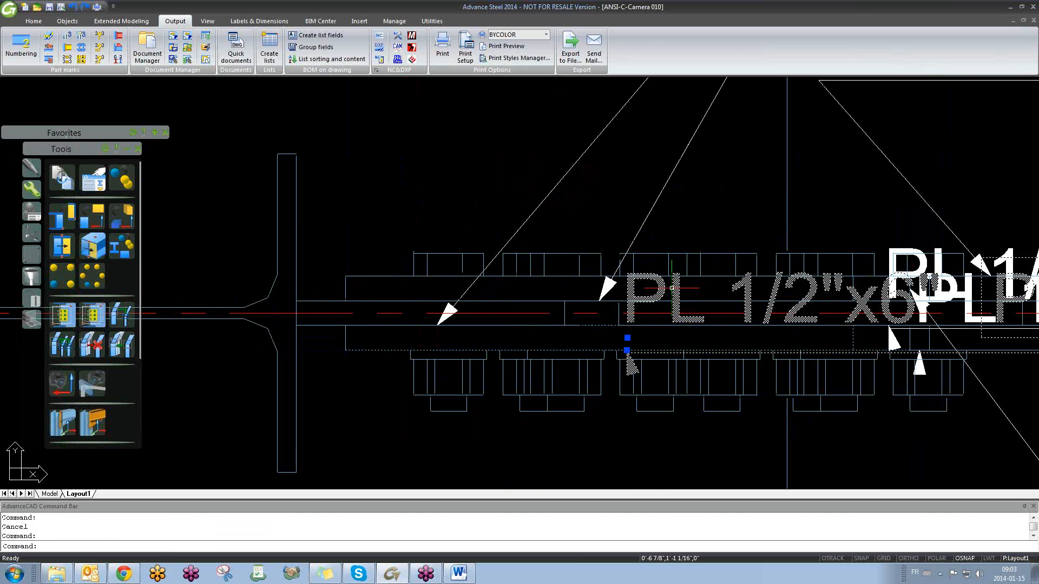
scroll(626, 336, up, 4)
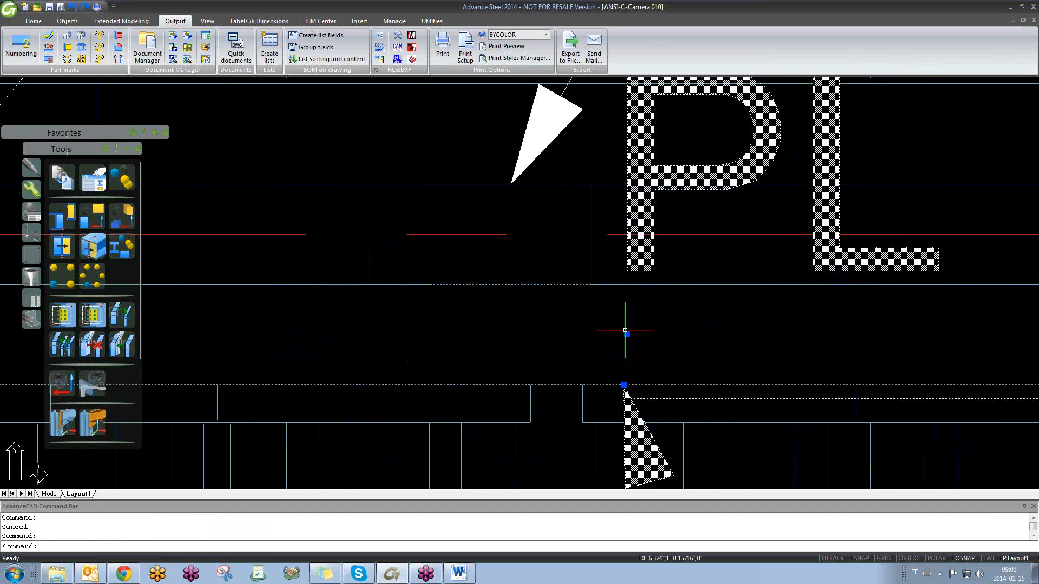
click(626, 335)
scroll(626, 336, down, 1)
scroll(626, 336, down, 8)
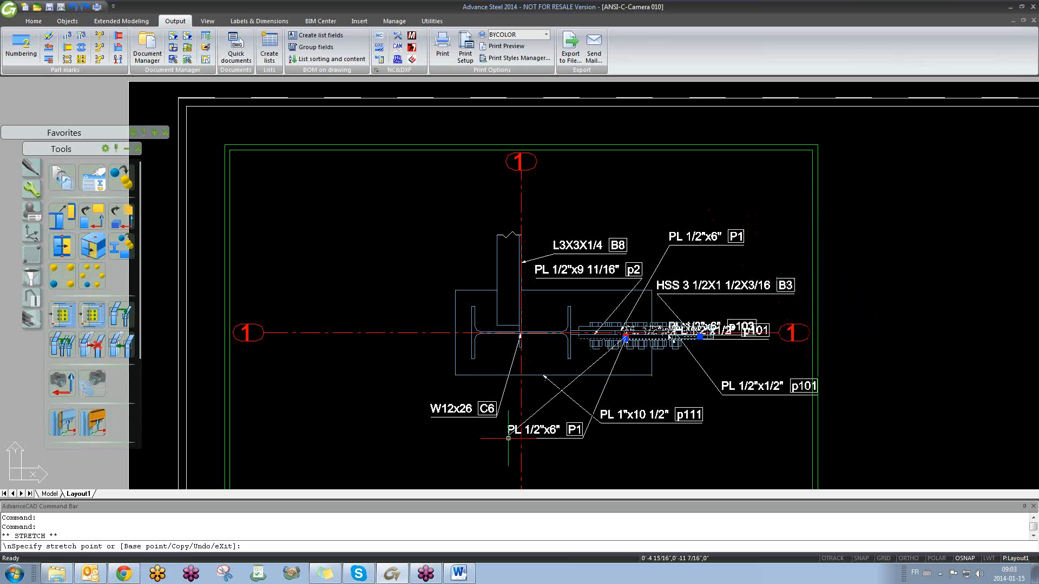
click(616, 397)
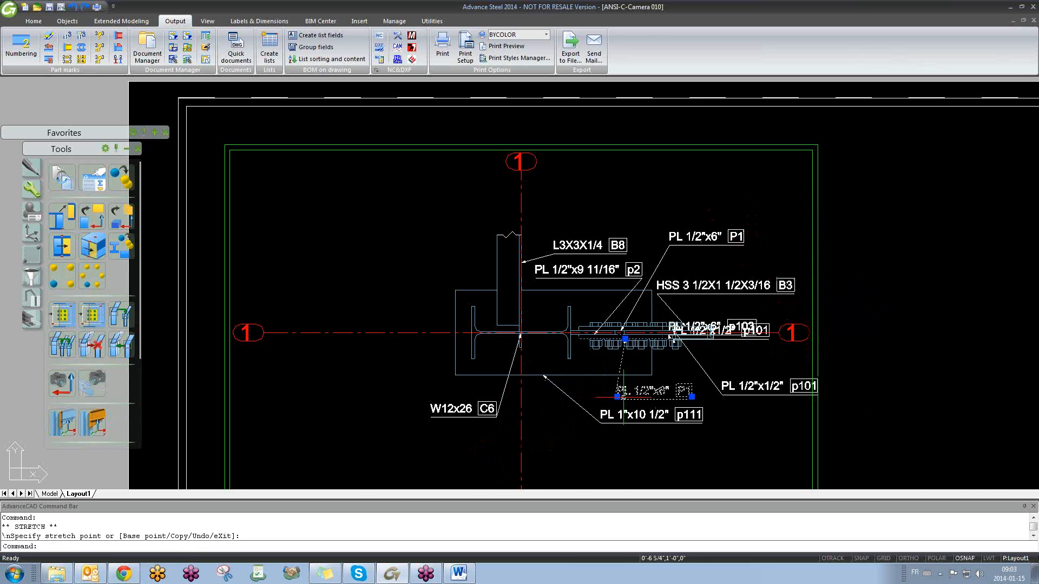
- Delete the overlapping PL 1/2"x6" p103 label and the duplicate PL 1/2"x1/2" p101 label at the brace connection
key(Escape)
scroll(691, 327, up, 2)
scroll(686, 329, up, 2)
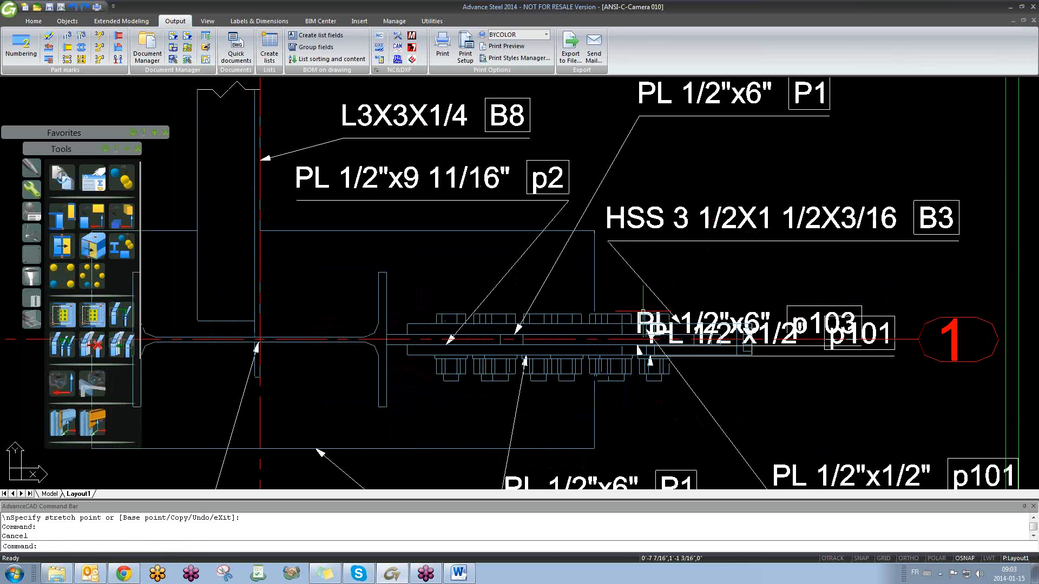
click(643, 314)
key(Delete)
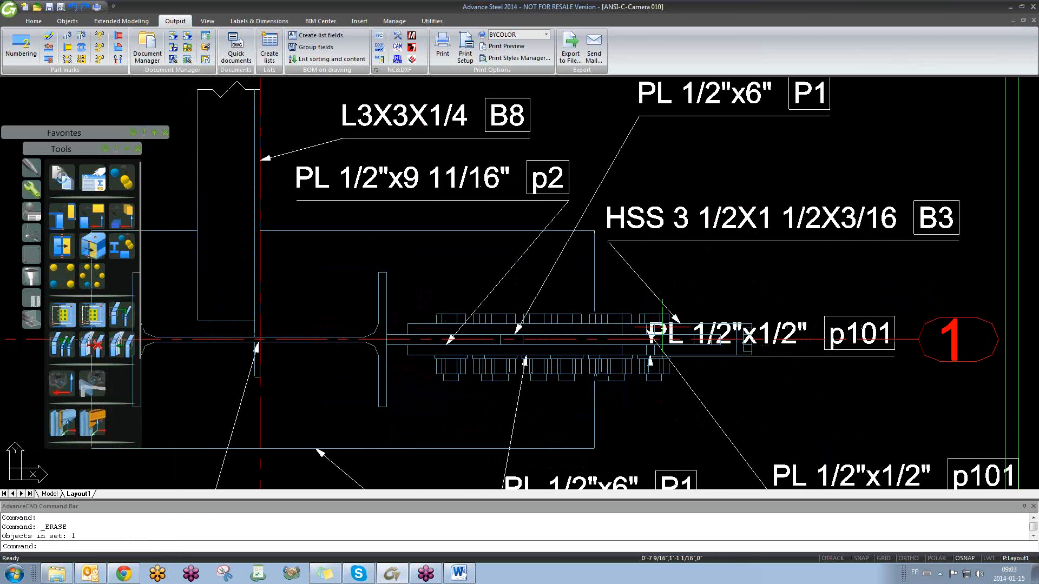
scroll(661, 327, down, 6)
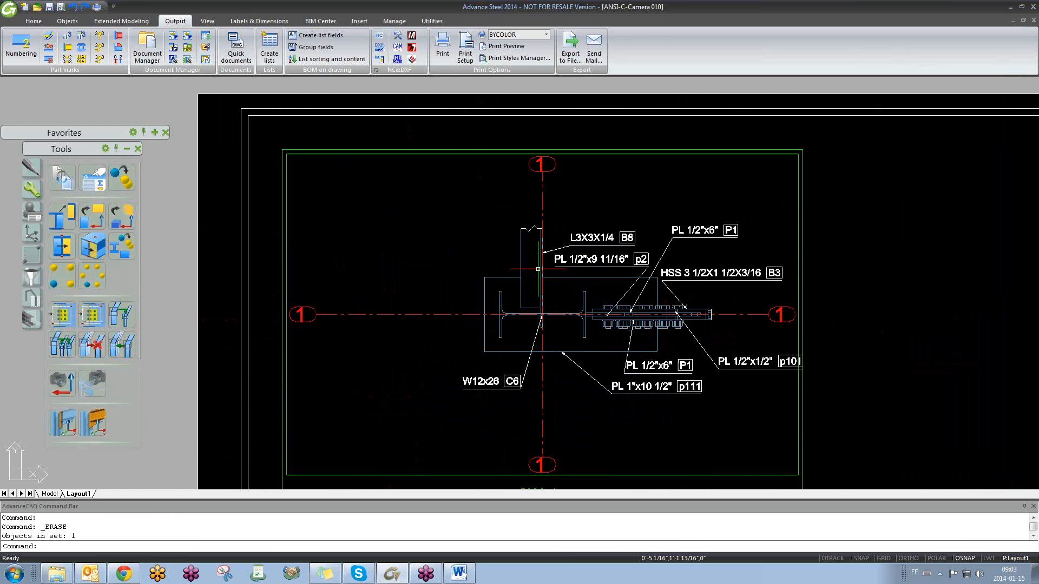
scroll(538, 269, down, 5)
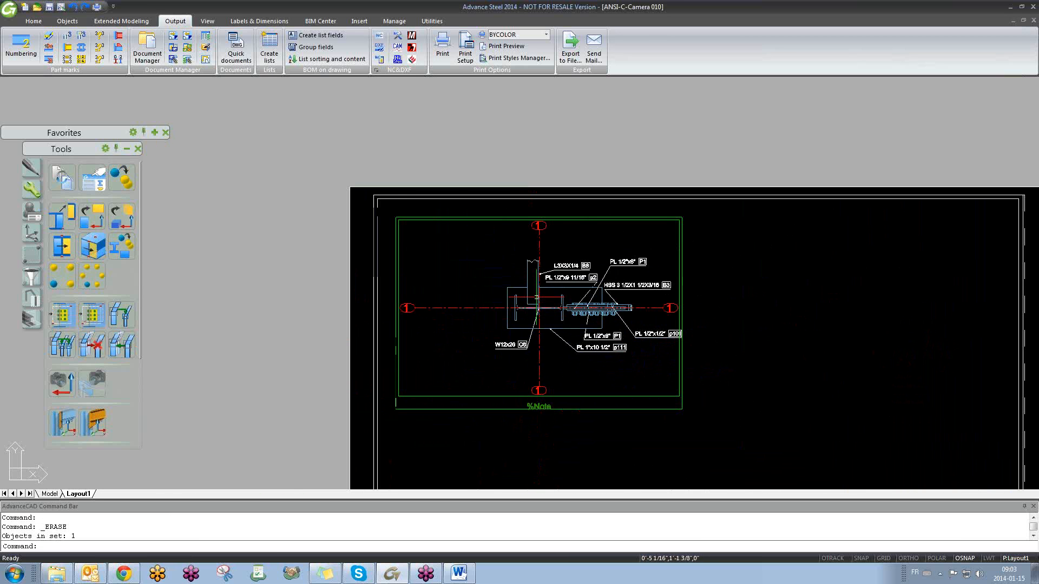
- Switch to the training 6 janvier.dwg model and review the camera types available for the Node camera at the column base
key(ctrl+Tab)
key(Escape)
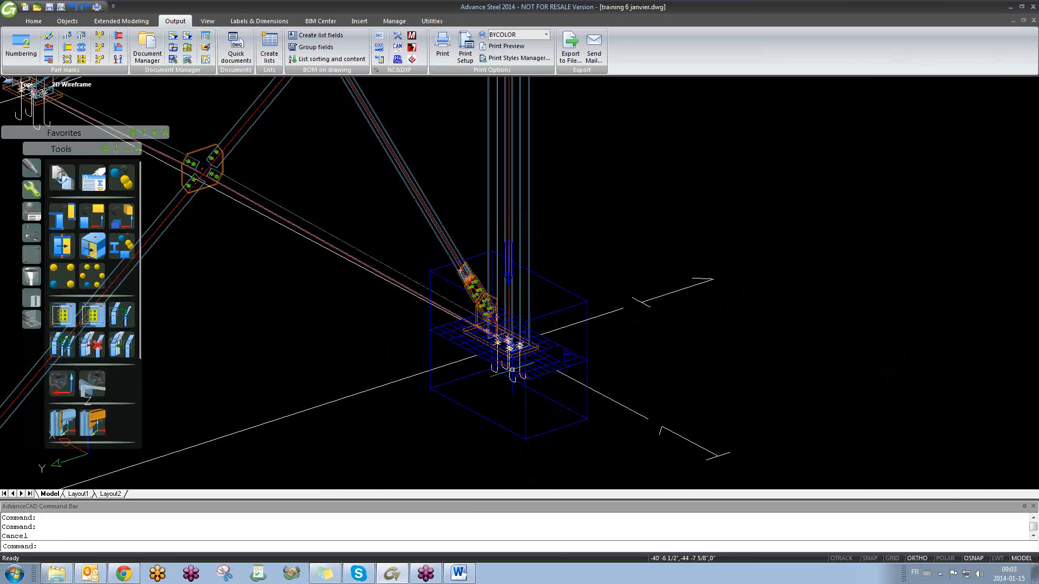
scroll(513, 390, up, 3)
mouse_move(564, 399)
shift+middle_down()
mouse_move(594, 400)
mouse_move(631, 364)
mouse_move(573, 387)
mouse_move(466, 355)
mouse_move(487, 381)
mouse_move(582, 388)
mouse_move(578, 397)
shift+middle_up()
double_click(577, 257)
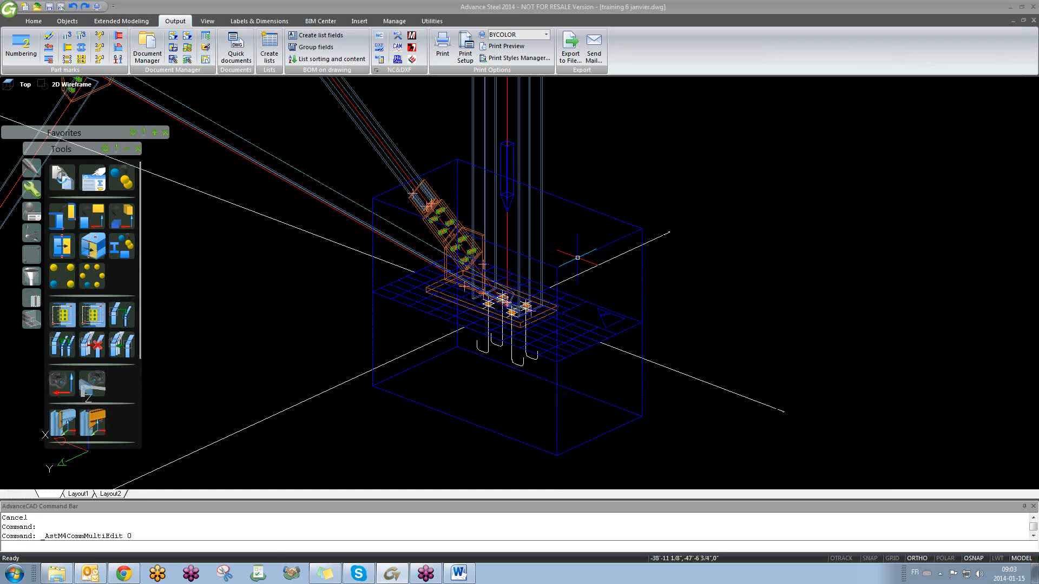
click(720, 274)
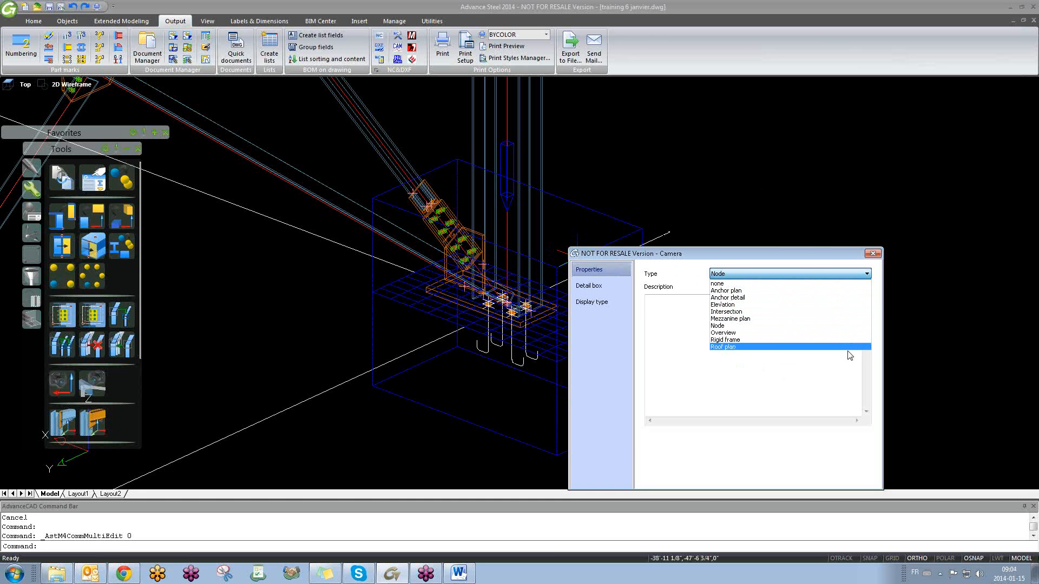
click(813, 257)
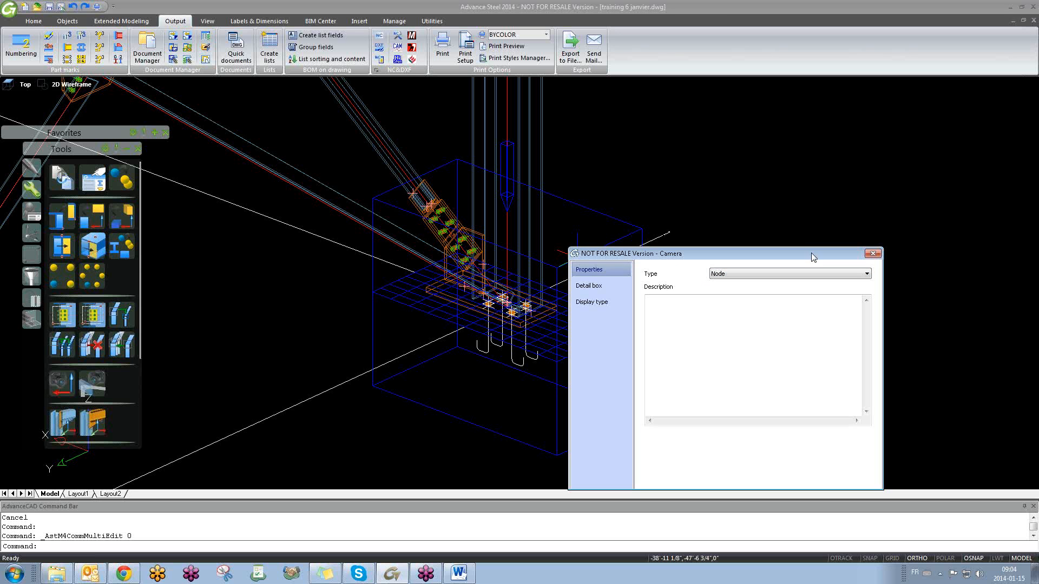
click(872, 254)
- Examine the Node camera's box around the braced corner column base from near and far in the model
scroll(598, 299, down, 8)
middle_drag(598, 298, 619, 294)
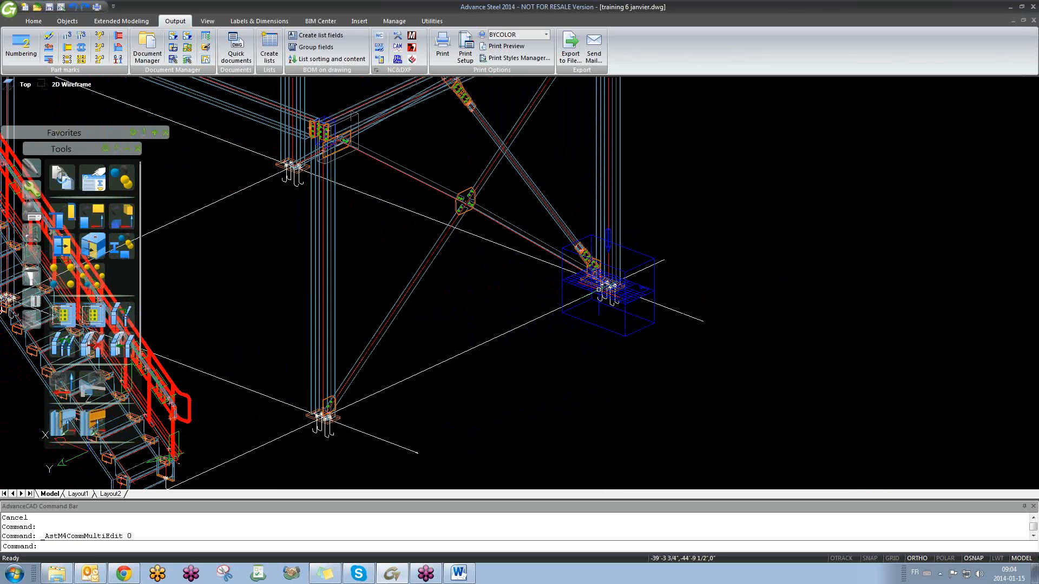
scroll(595, 290, up, 8)
scroll(549, 260, down, 6)
scroll(560, 250, down, 4)
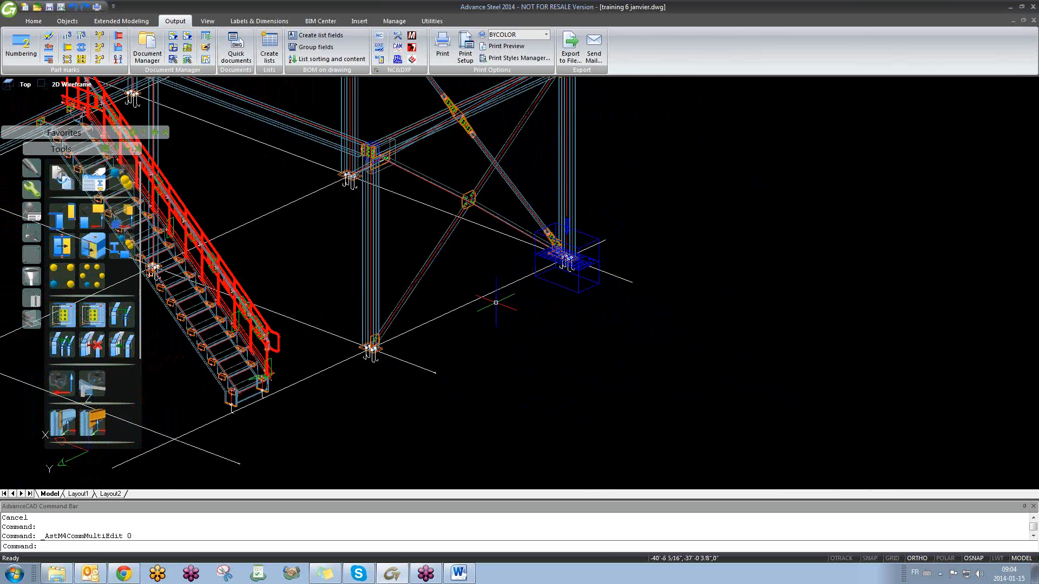
middle_drag(494, 304, 540, 303)
scroll(597, 241, up, 7)
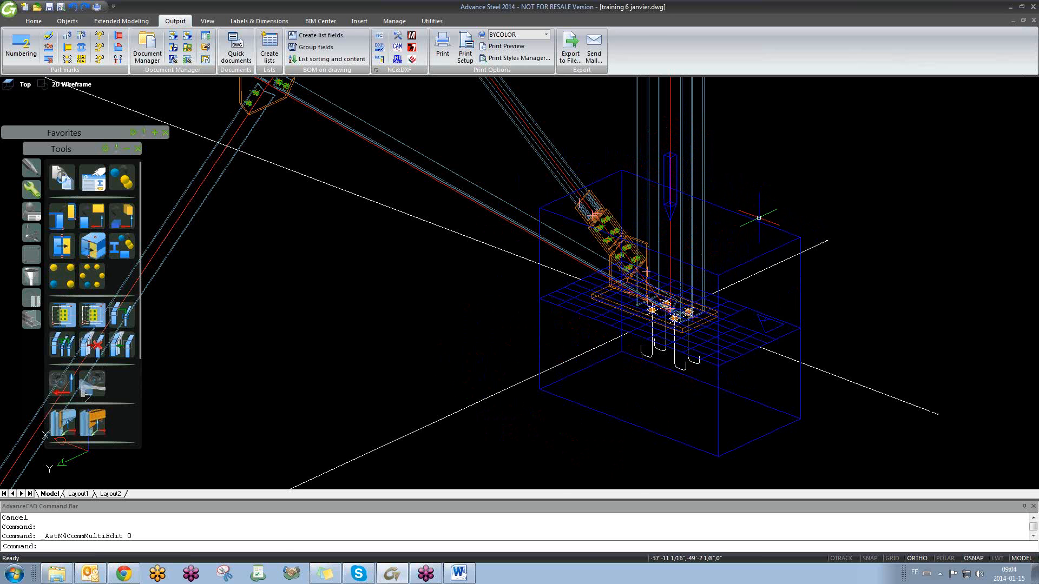
- Rotate the UCS around its X axis so that its Y axis points up
scroll(759, 218, down, 10)
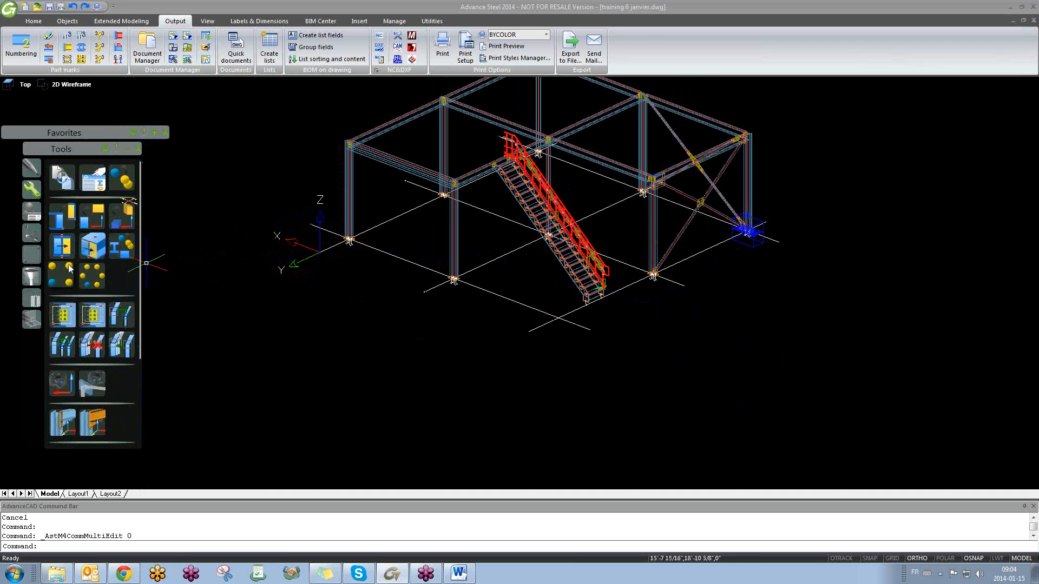
click(31, 232)
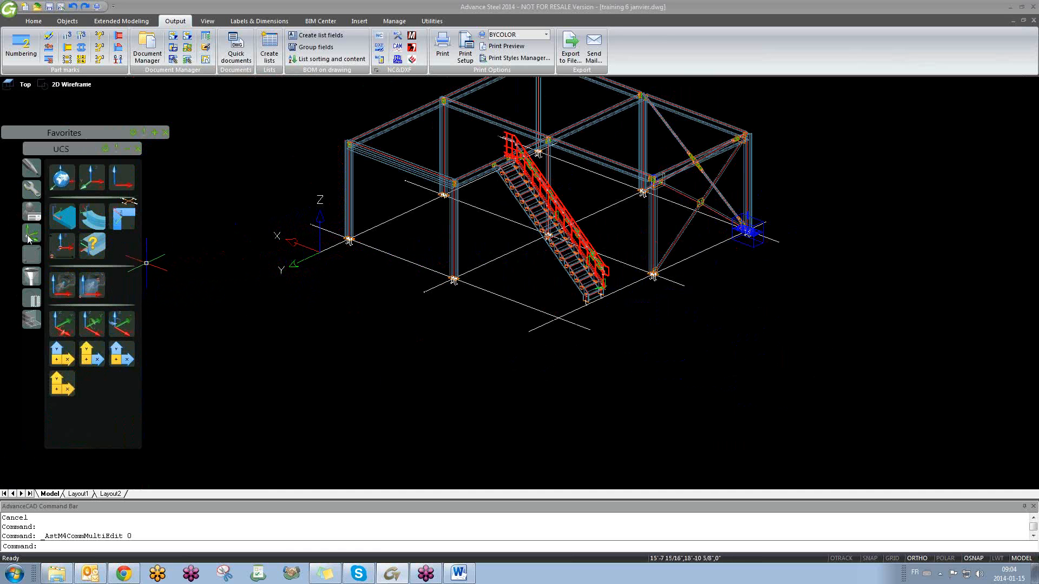
click(62, 324)
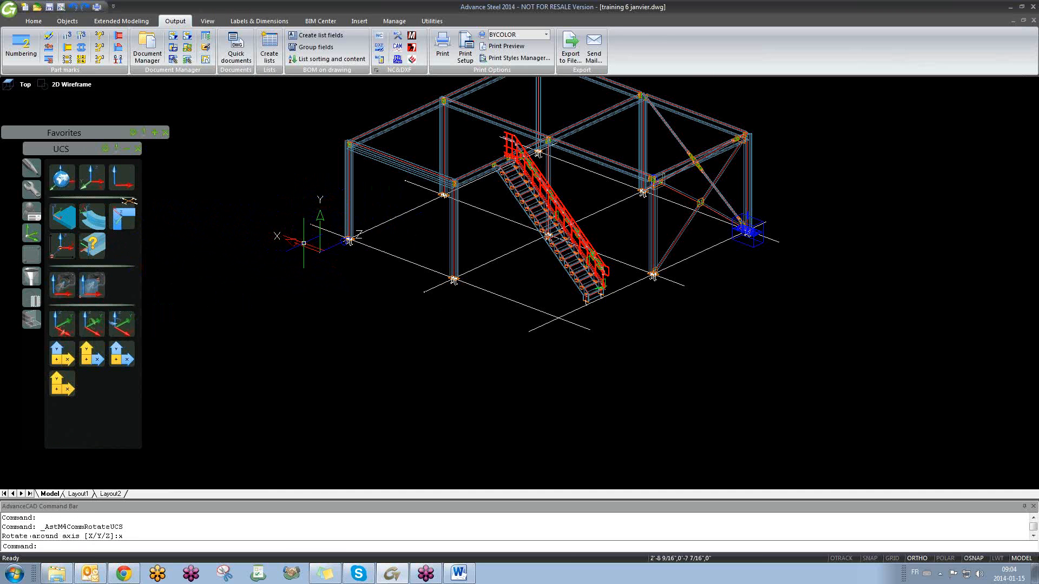
- Place a new camera at the base plate of the braced corner column
click(30, 189)
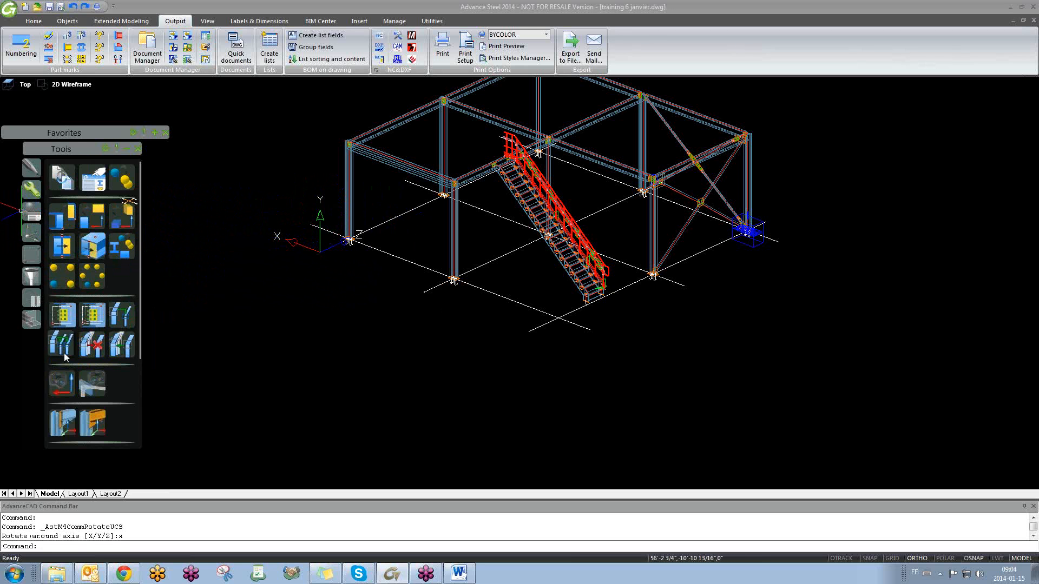
click(65, 381)
scroll(764, 230, up, 5)
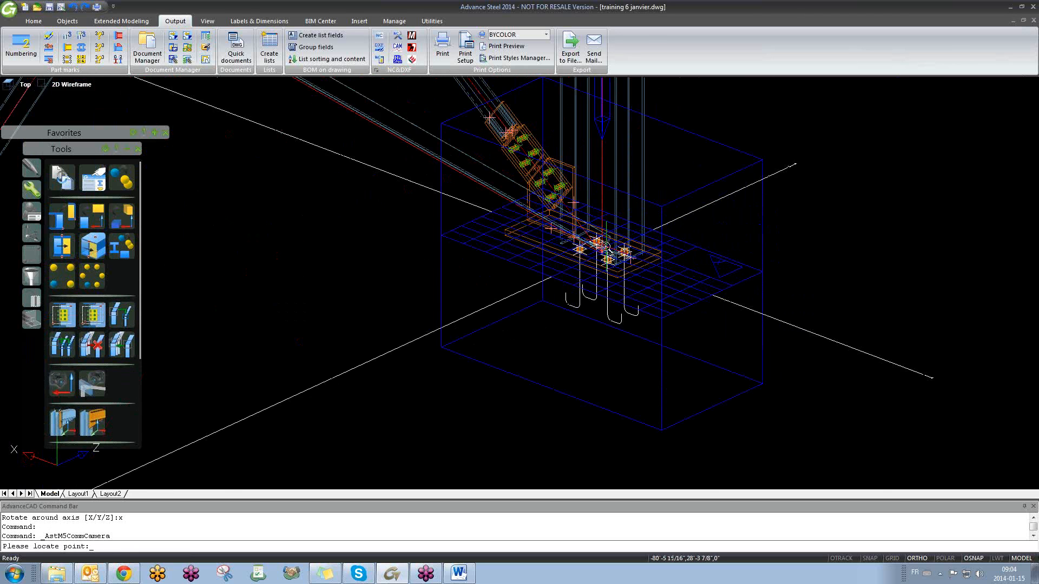
scroll(541, 260, up, 2)
click(515, 274)
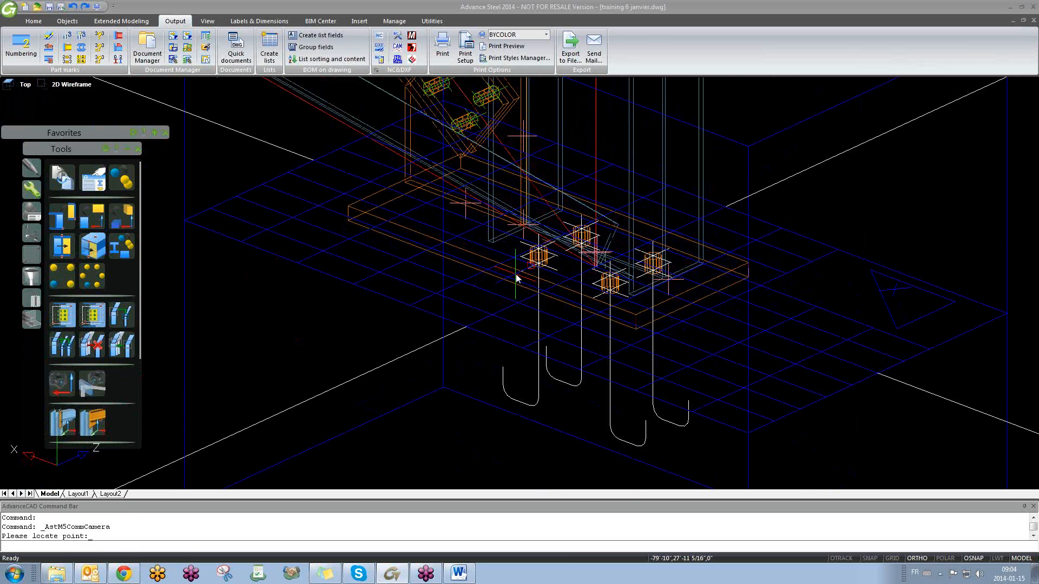
- Set the new camera's type to Anchor detail, enable its Front and Rear z-viewport limits, and make its xy-viewport Fixed
click(714, 275)
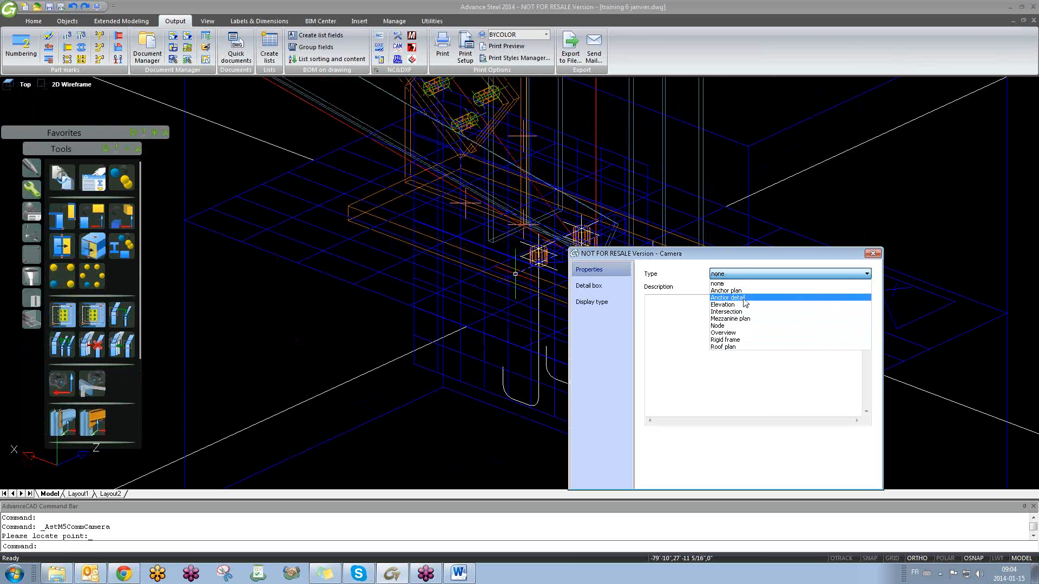
click(733, 298)
click(601, 287)
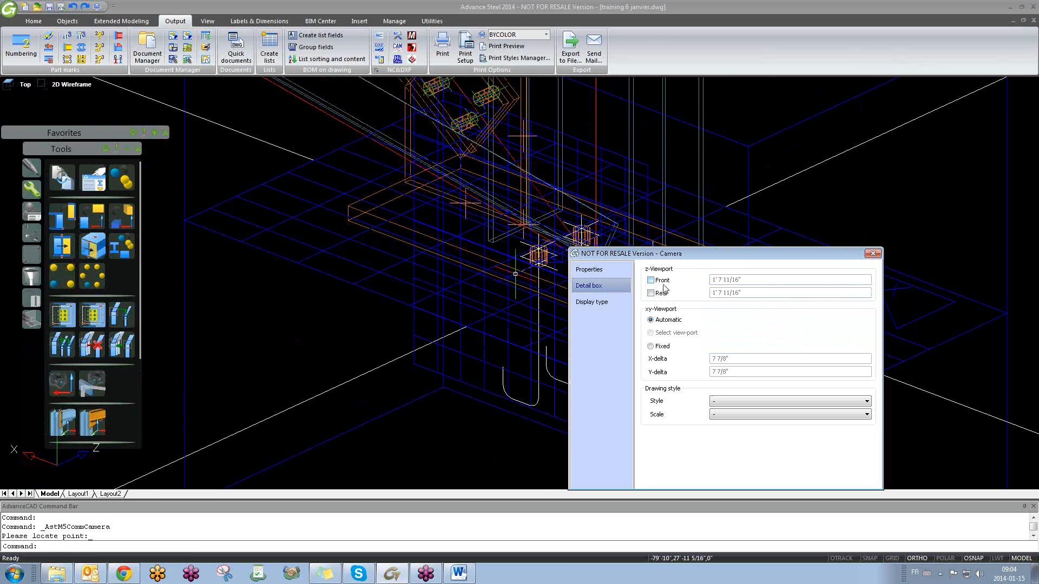
click(650, 280)
click(651, 293)
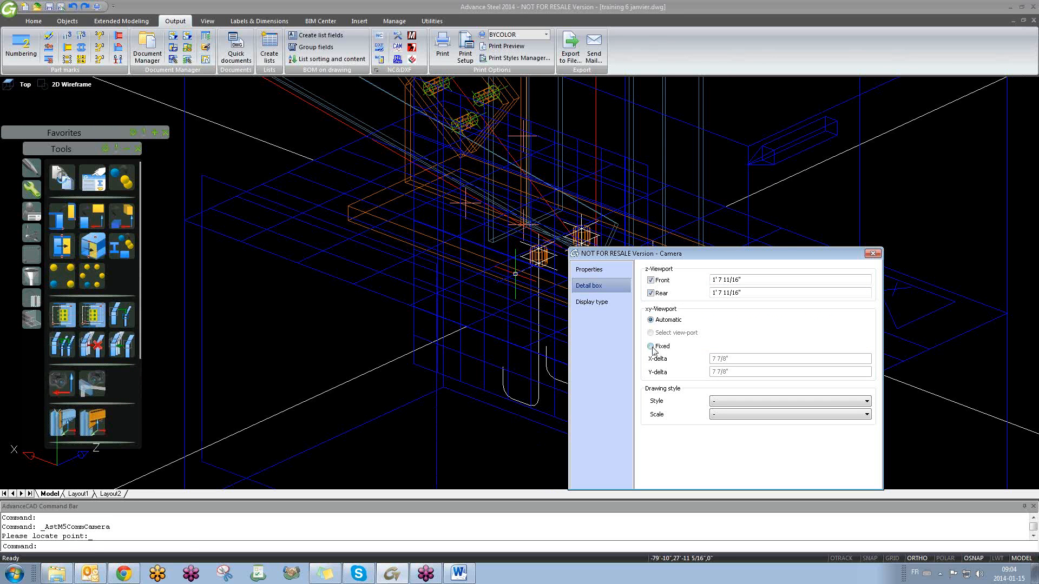
click(651, 347)
click(872, 253)
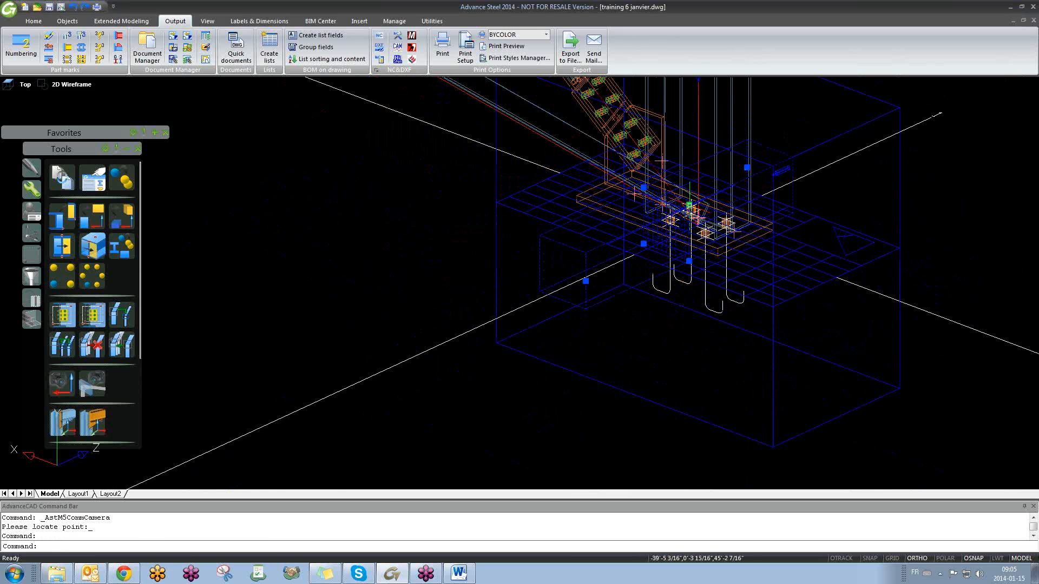
- Try to widen the Anchor detail camera's box with its side grip, and undo the stretch
click(689, 205)
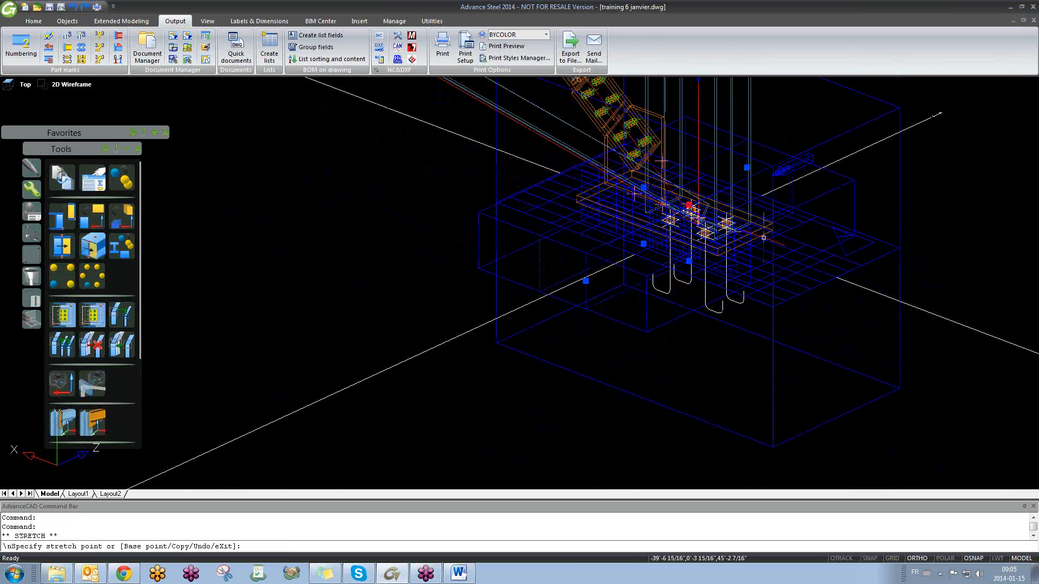
click(861, 280)
scroll(828, 275, down, 4)
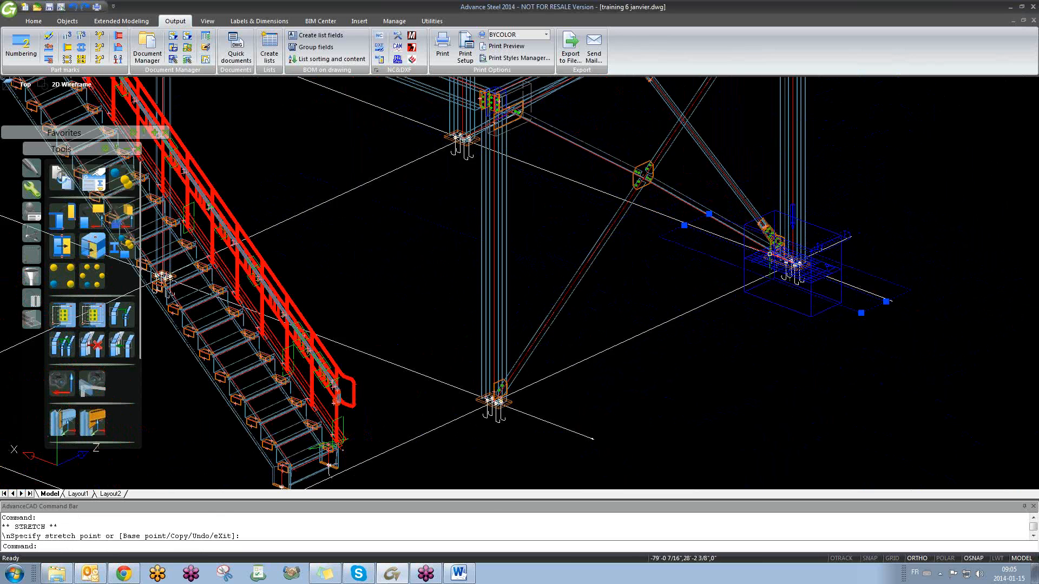
scroll(770, 257, down, 3)
key(ctrl+z)
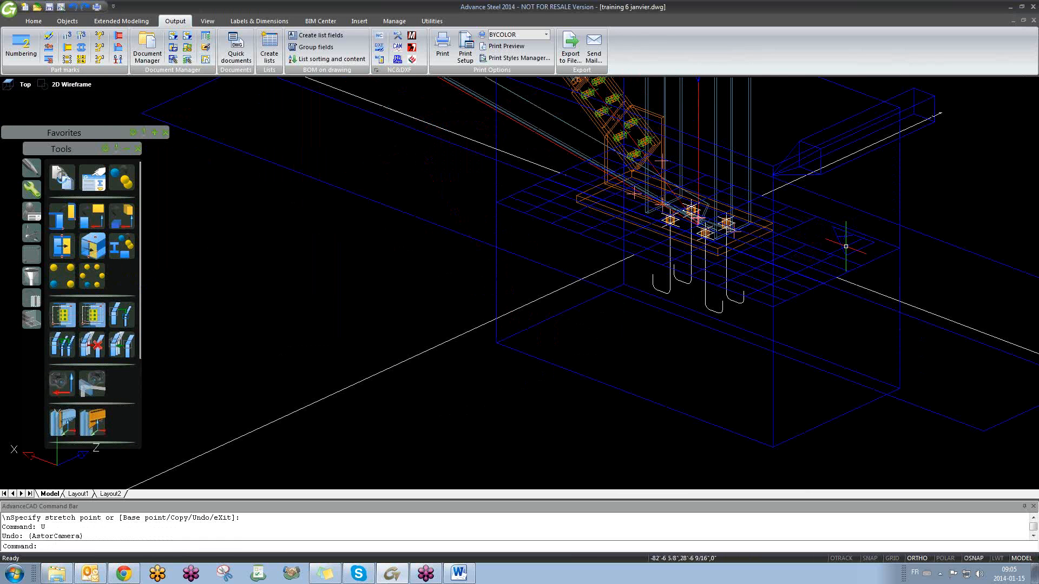
key(ctrl+z)
- Stretch the Anchor detail camera's box wider and taller to enclose the base plate, anchor bolts and brace connection
click(778, 172)
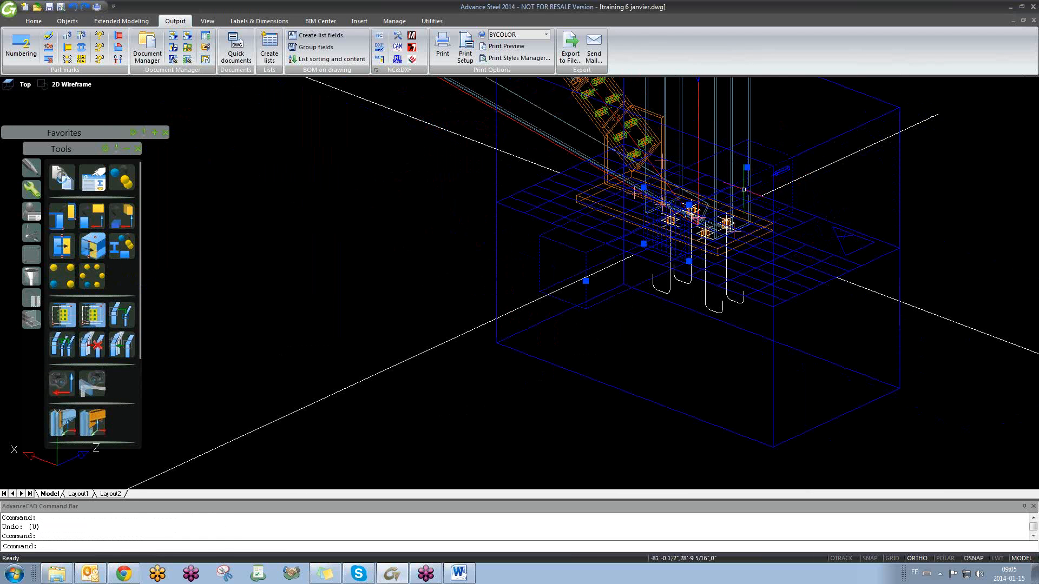
click(688, 205)
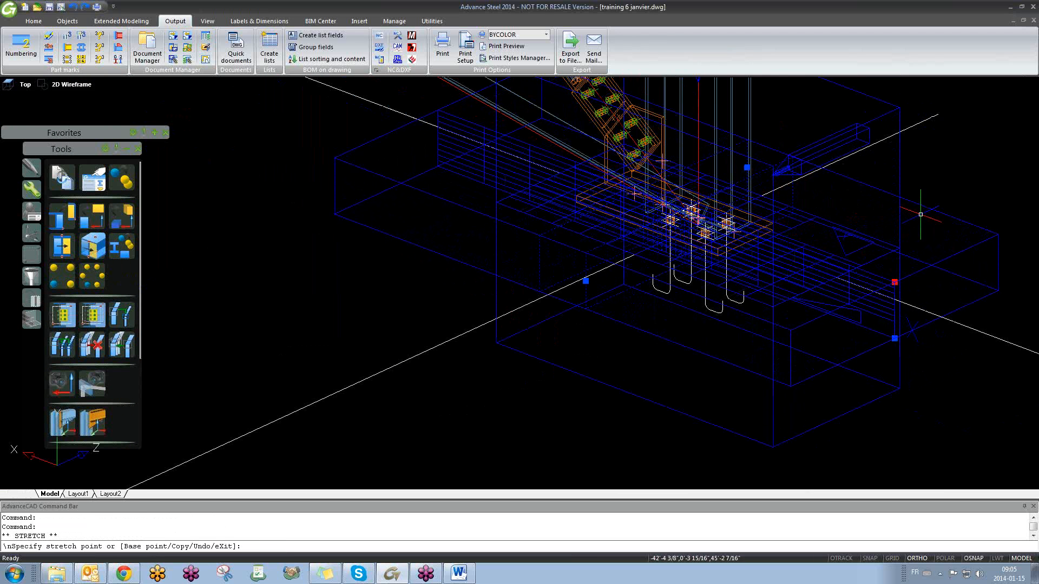
click(914, 216)
click(894, 282)
scroll(894, 282, down, 4)
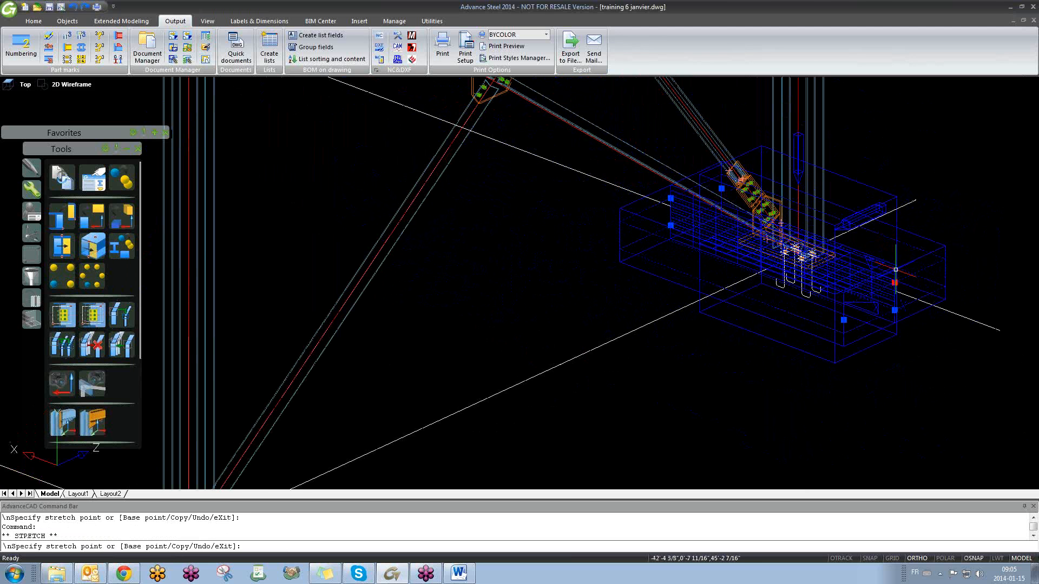
click(929, 206)
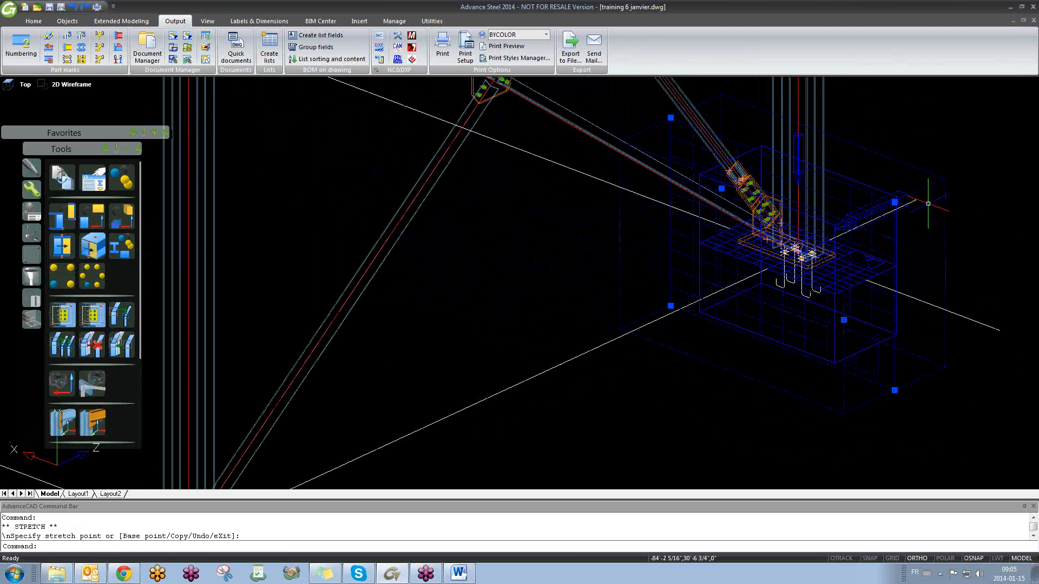
scroll(925, 208, down, 4)
shift+middle_drag(901, 293, 742, 301)
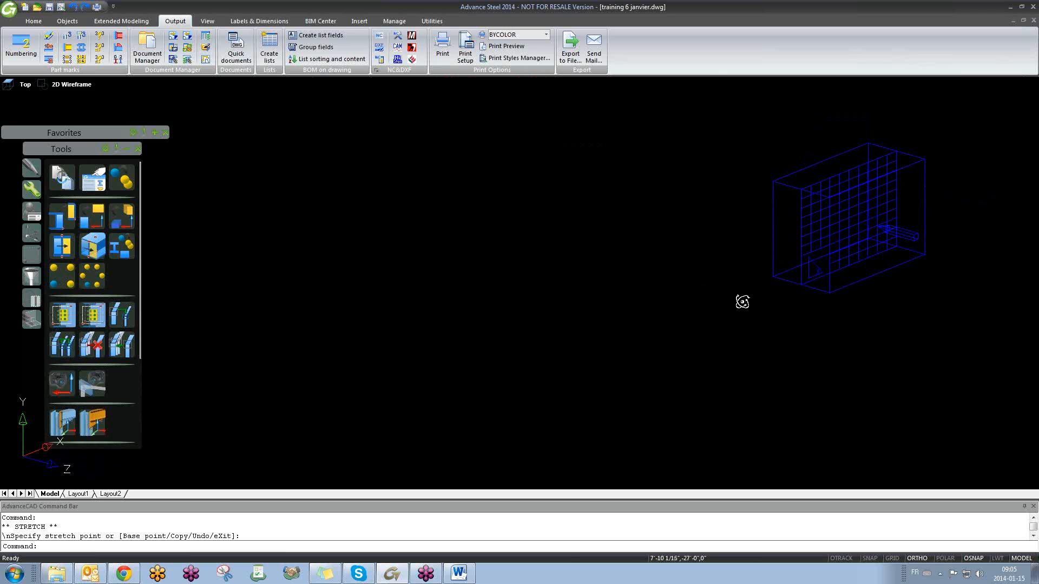
key(Escape)
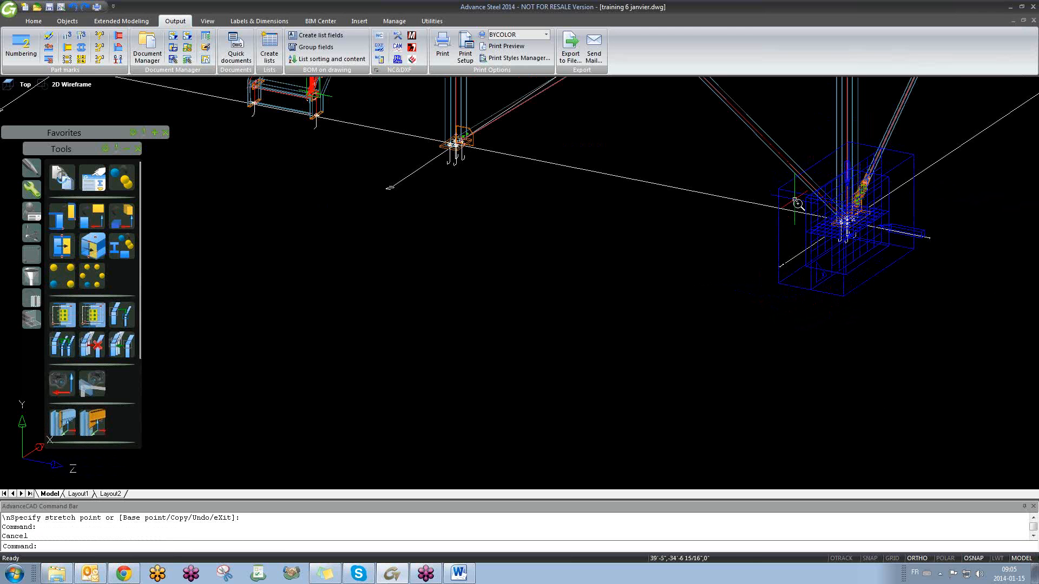
- Generate a drawing of the Anchor detail camera using the Selected Cameras Anchor PageFull ANSI-C quick document
scroll(797, 223, up, 2)
scroll(797, 223, down, 4)
shift+middle_drag(791, 227, 865, 248)
click(923, 199)
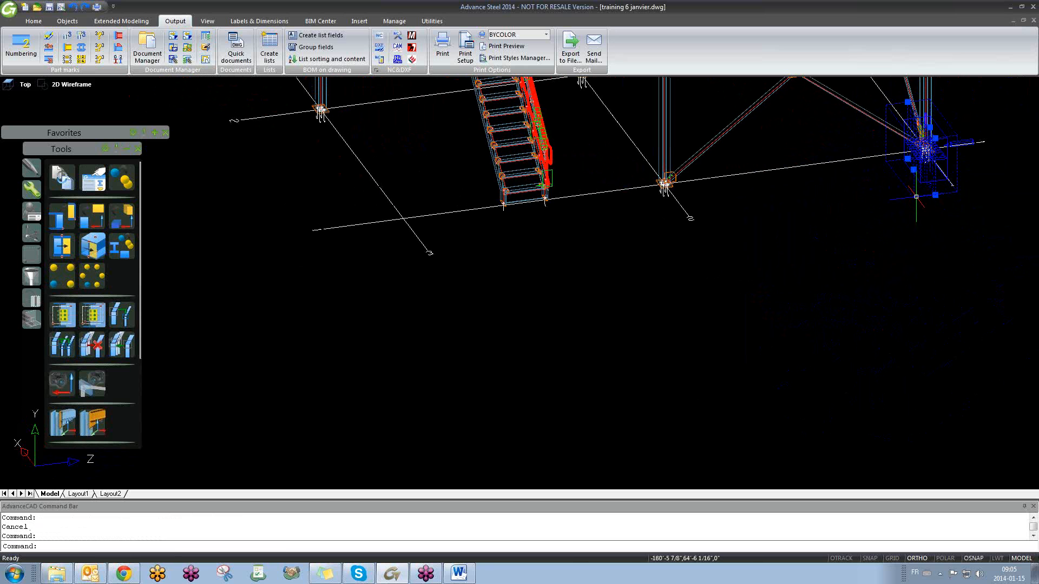
click(236, 49)
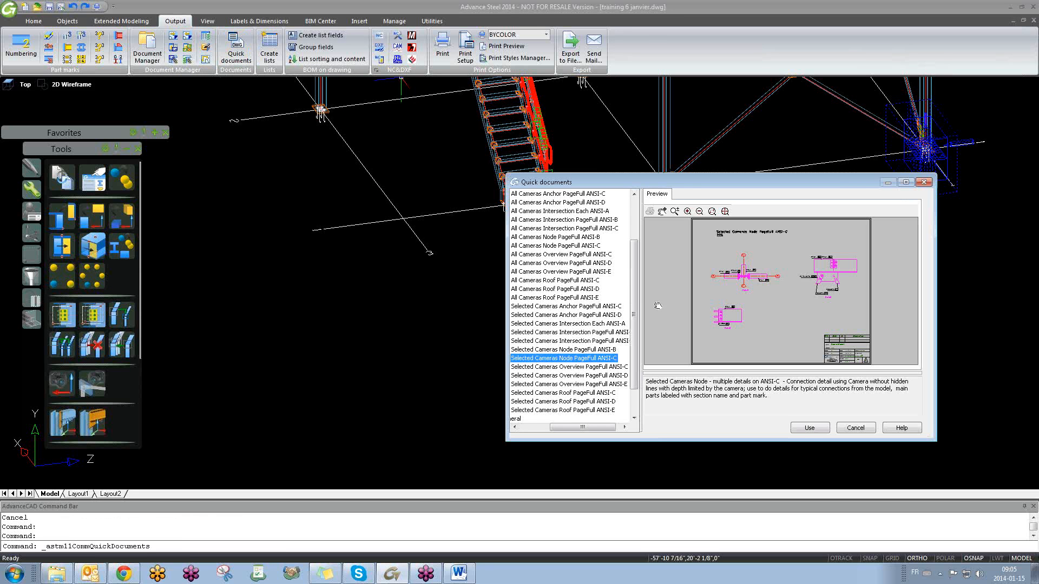
drag(639, 301, 710, 301)
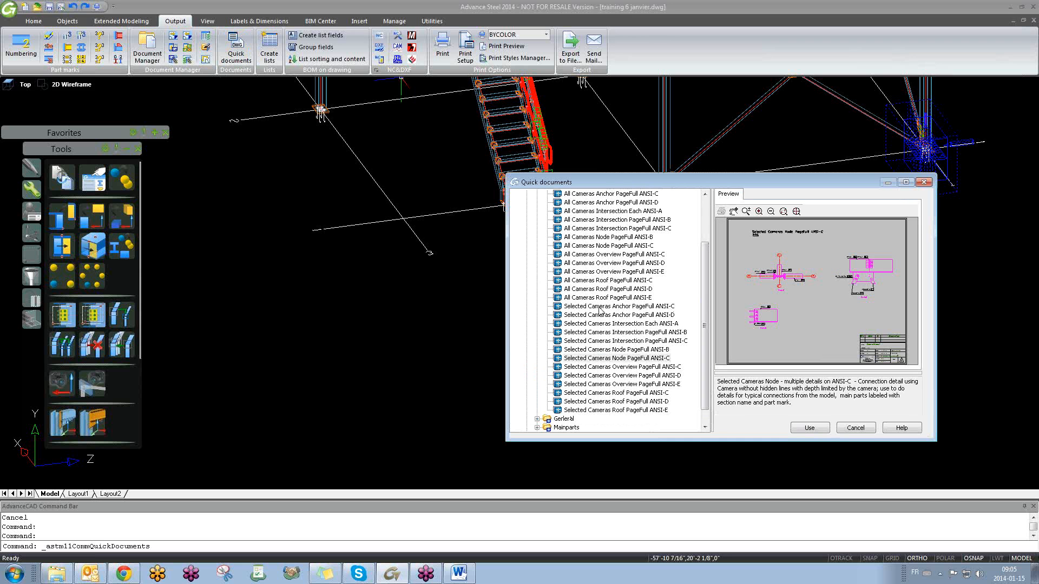
click(652, 307)
click(810, 427)
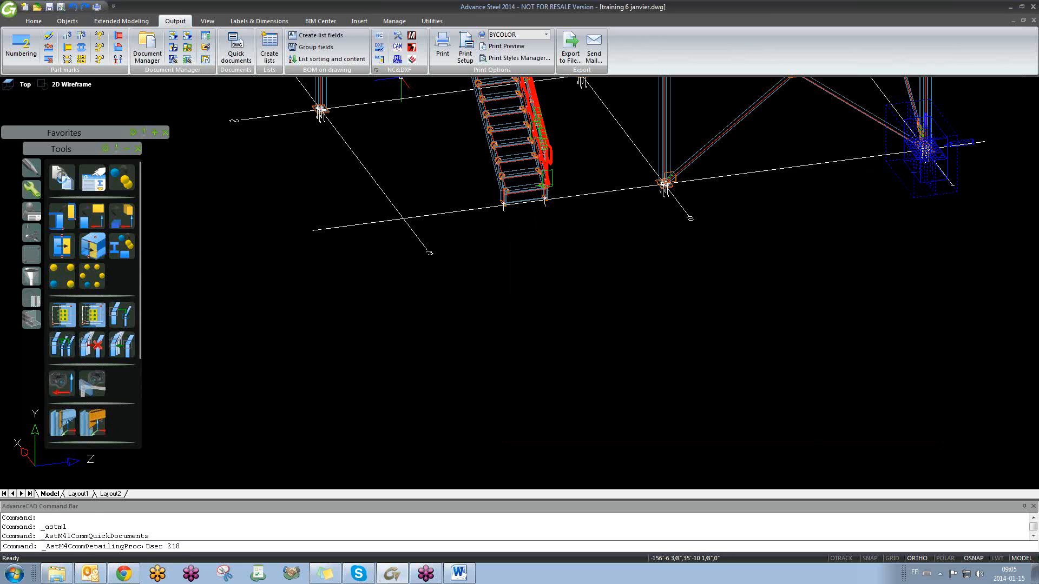
click(125, 340)
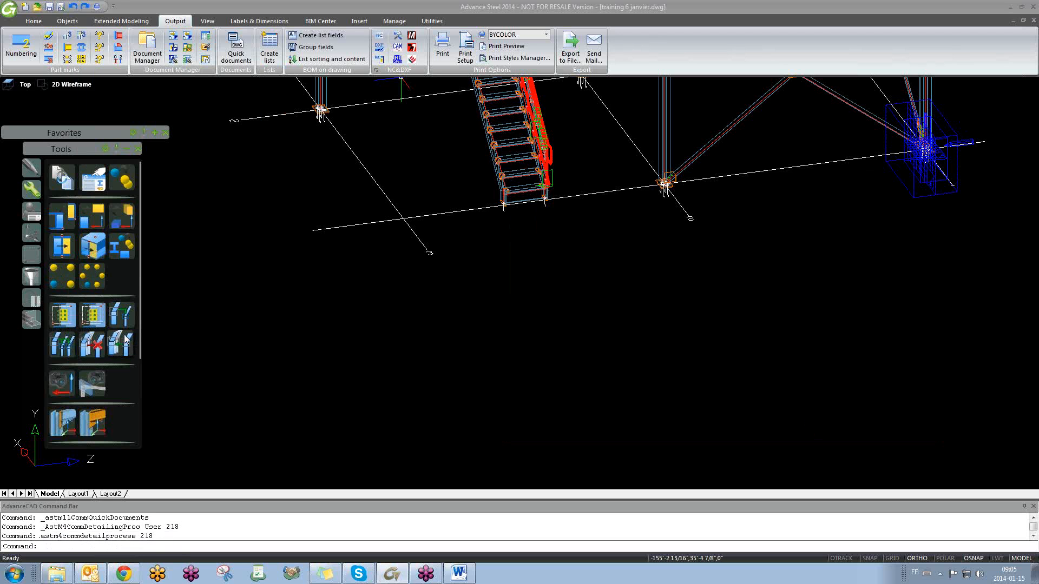
- Select the Anchor detail camera and list the user-defined Camera drawing styles in a maximized Quick documents window
scroll(911, 174, up, 2)
middle_drag(871, 210, 569, 378)
click(705, 194)
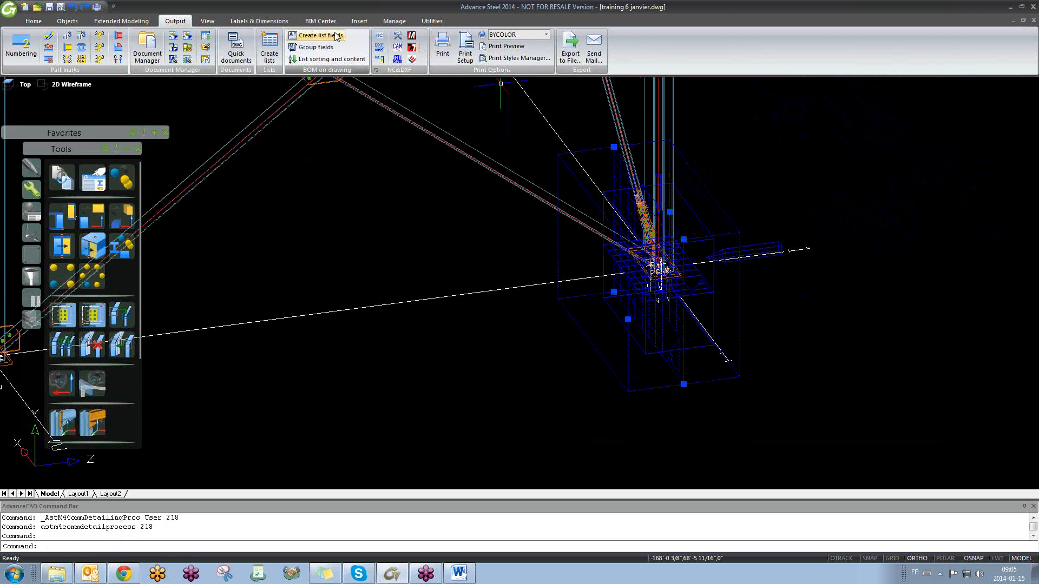
click(226, 48)
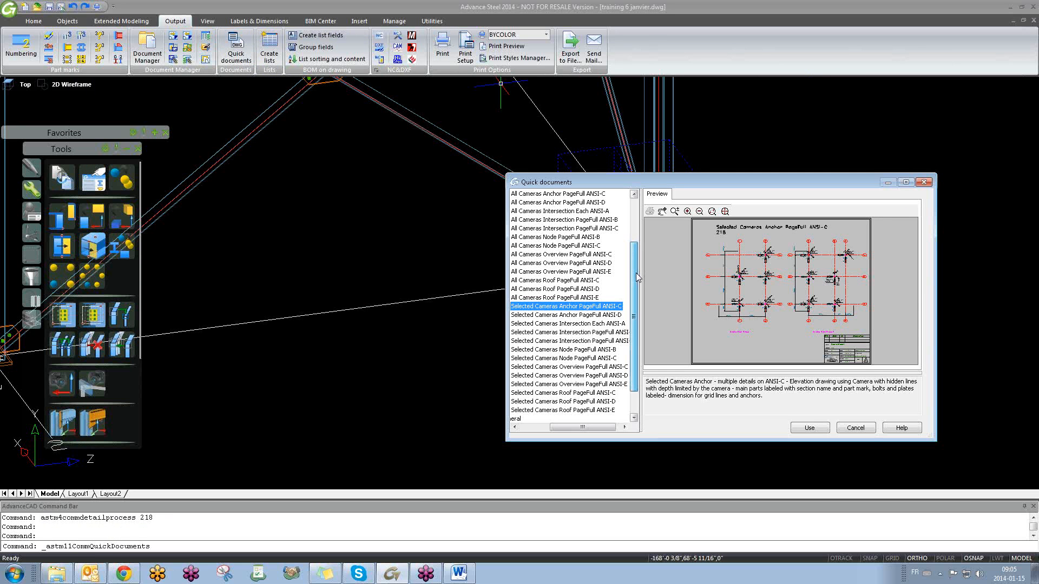
scroll(635, 275, up, 3)
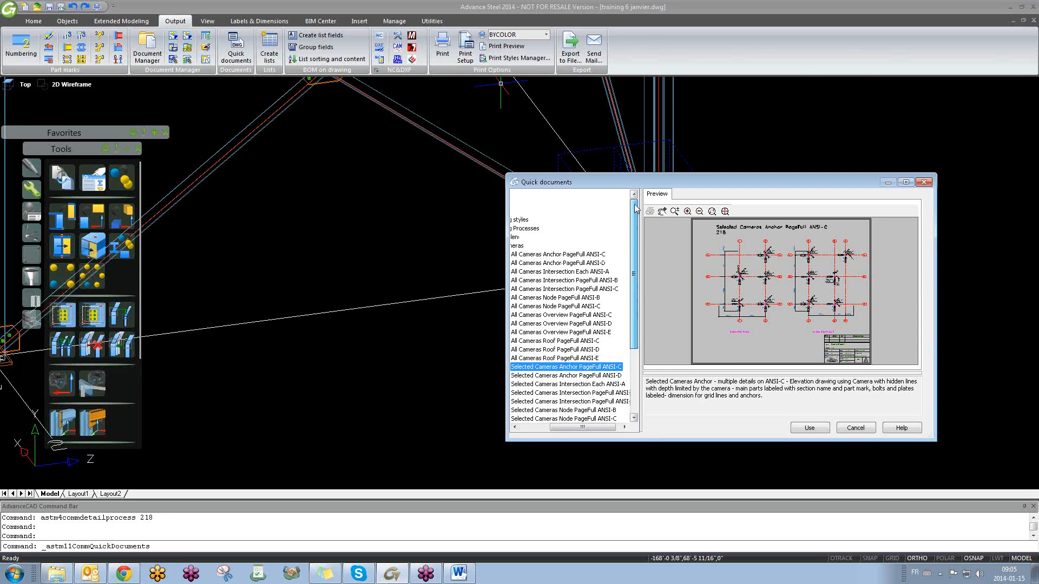
click(906, 182)
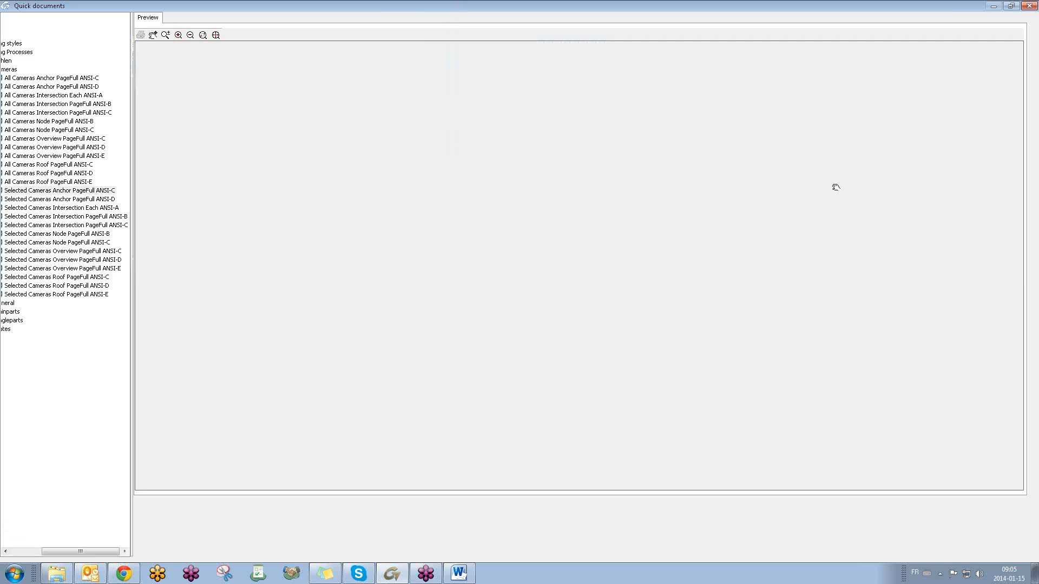
drag(133, 138, 341, 143)
click(27, 69)
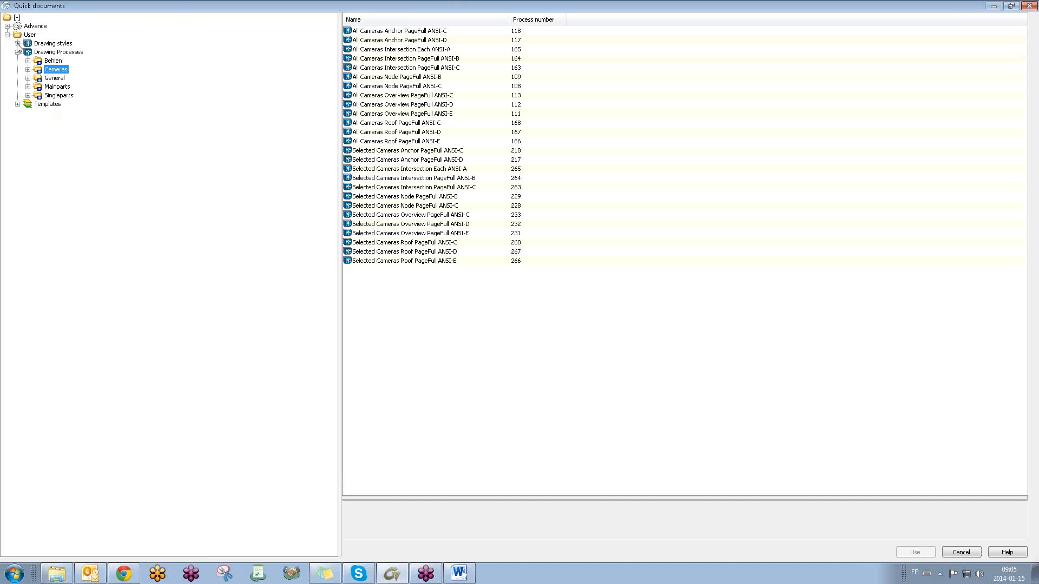
click(18, 44)
click(27, 61)
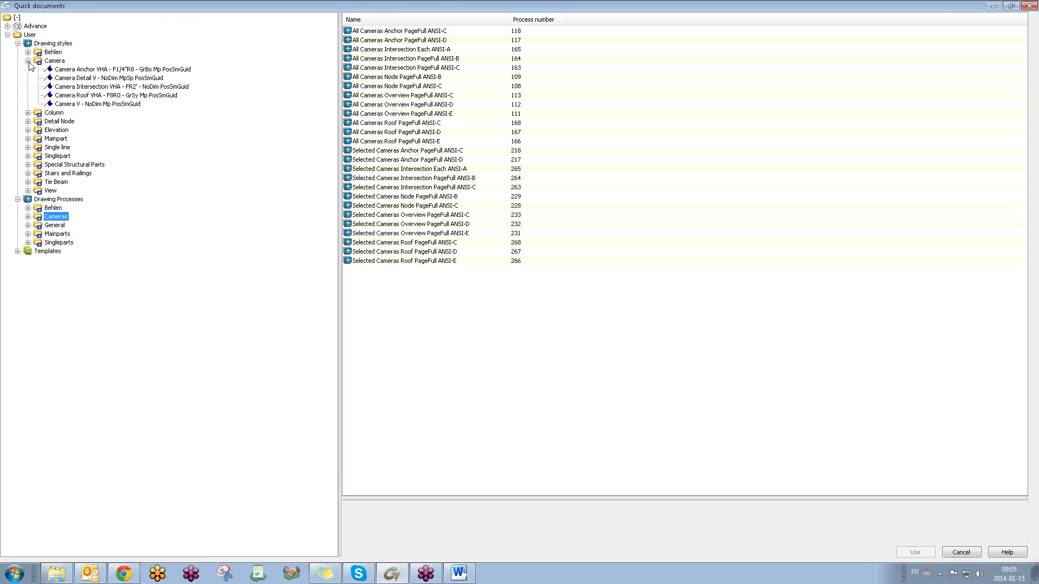
- Compare the previews of the available Camera drawing styles, from Anchor and Detail to Intersection, Roof and the general view
click(113, 70)
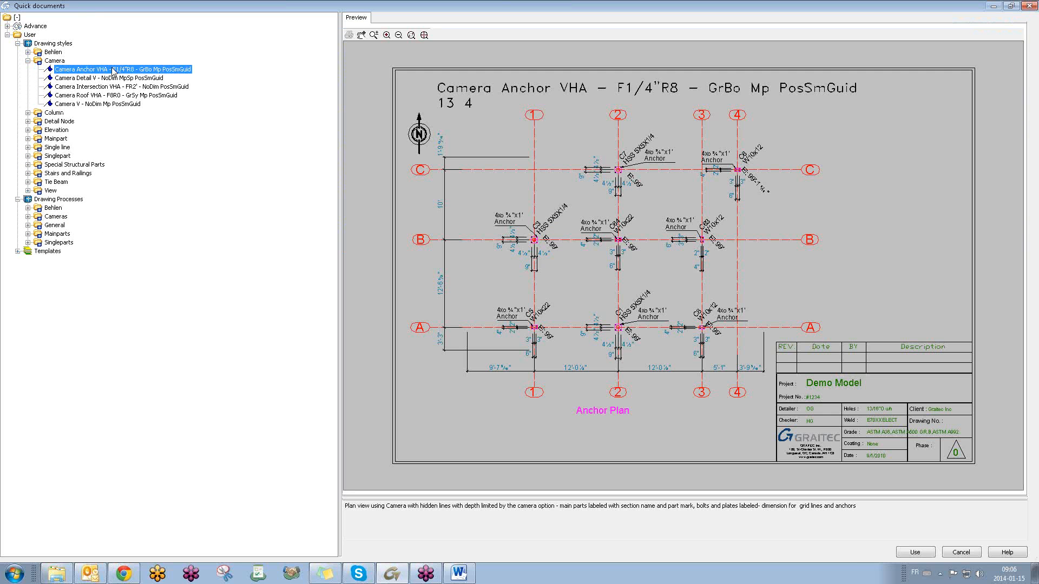
click(108, 78)
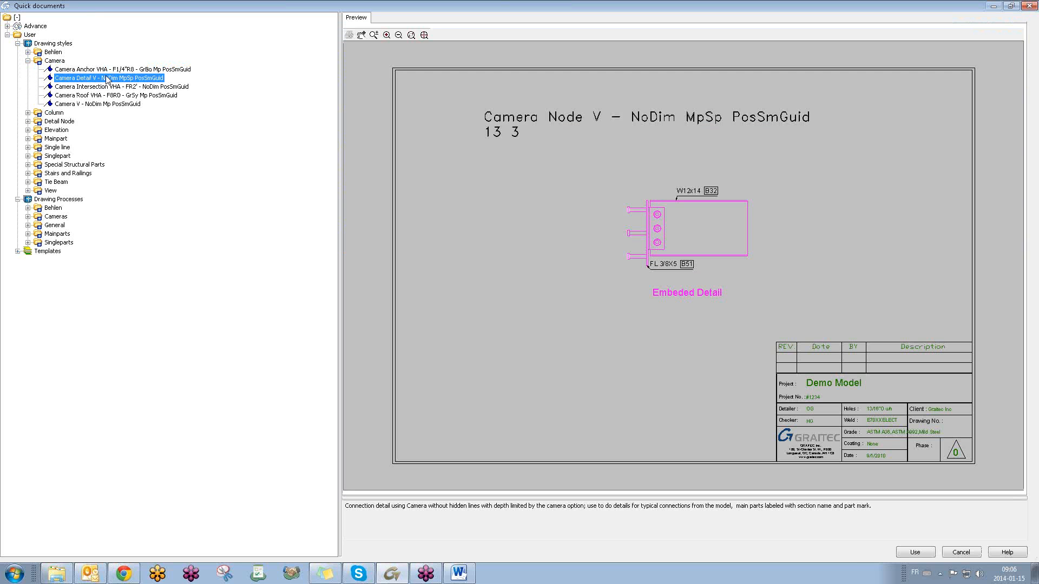
key(Down)
key(Down)
key(Down)
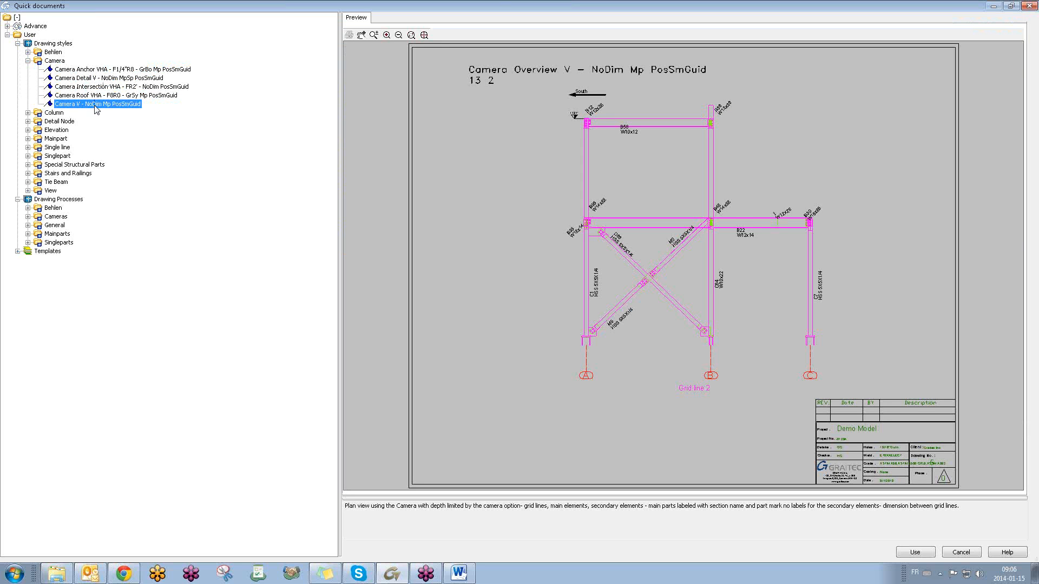
key(Up)
key(Up)
key(Up)
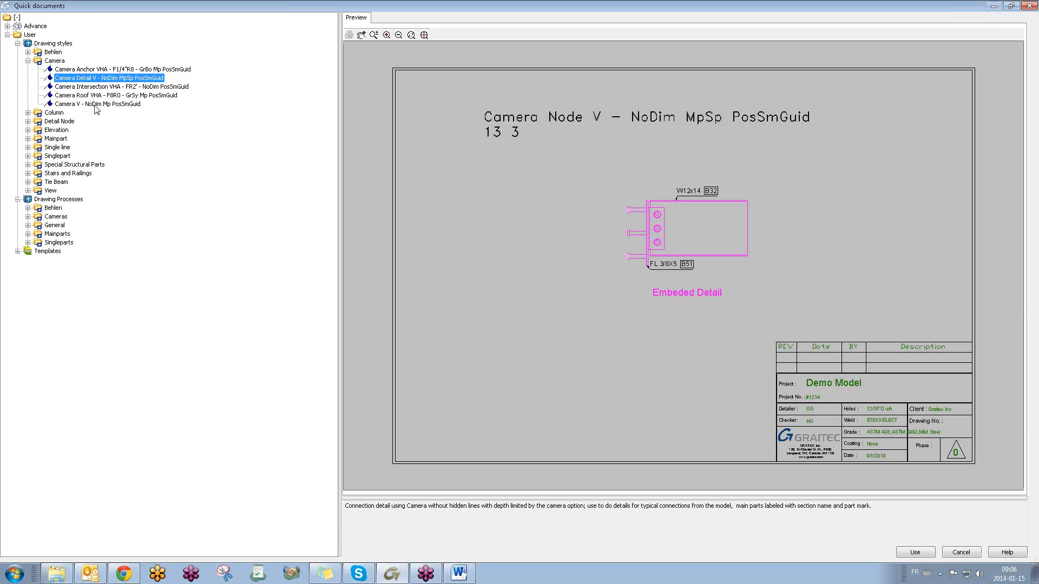
- Generate a new drawing with style Camera Anchor VHA - F1/4"R8 - GrBo Mp PosSmGuid on the ASDETPROTO-ANSI-B.dwg prototype
key(Up)
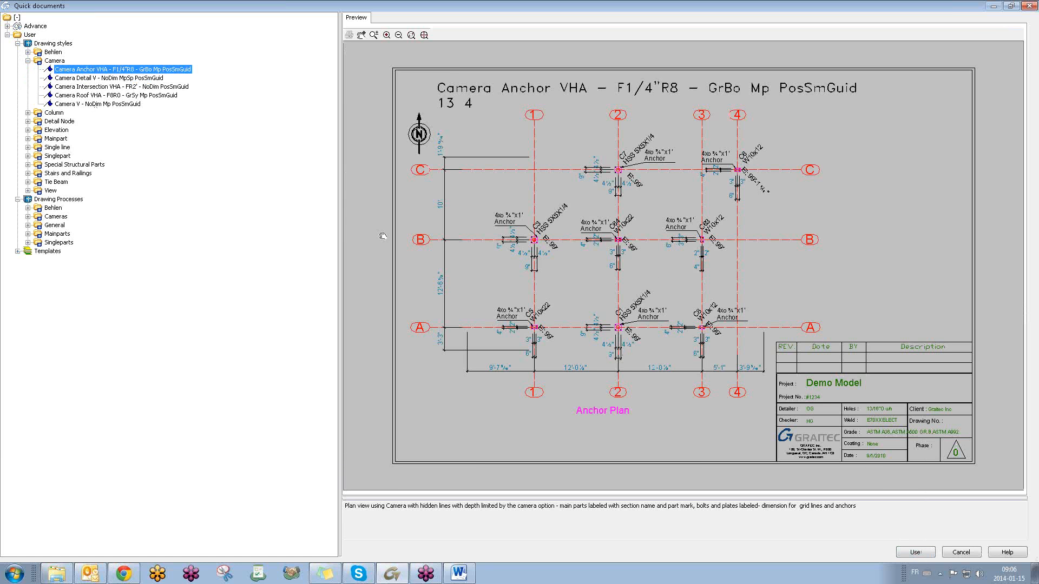
click(914, 553)
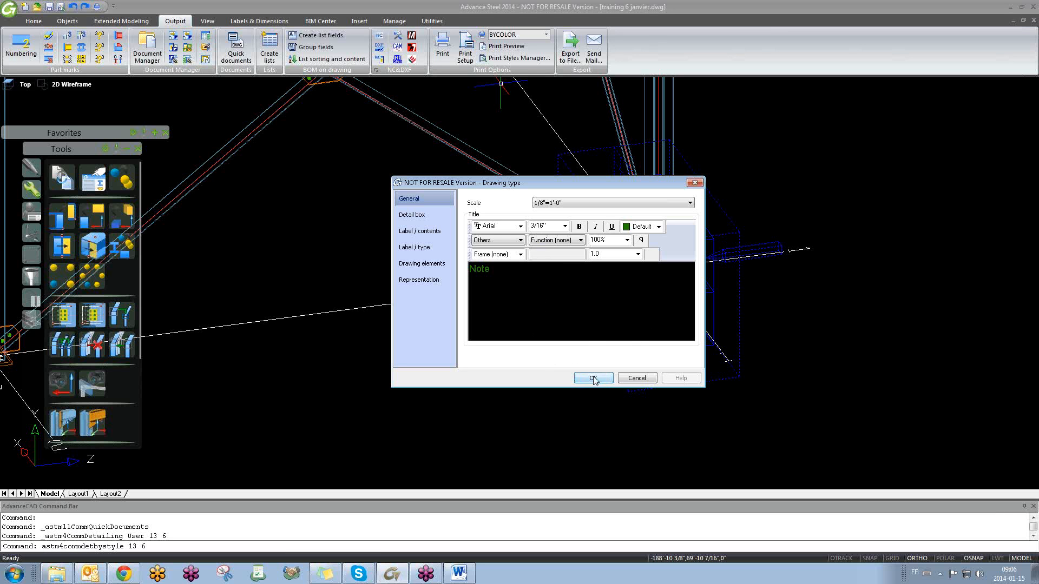
click(594, 378)
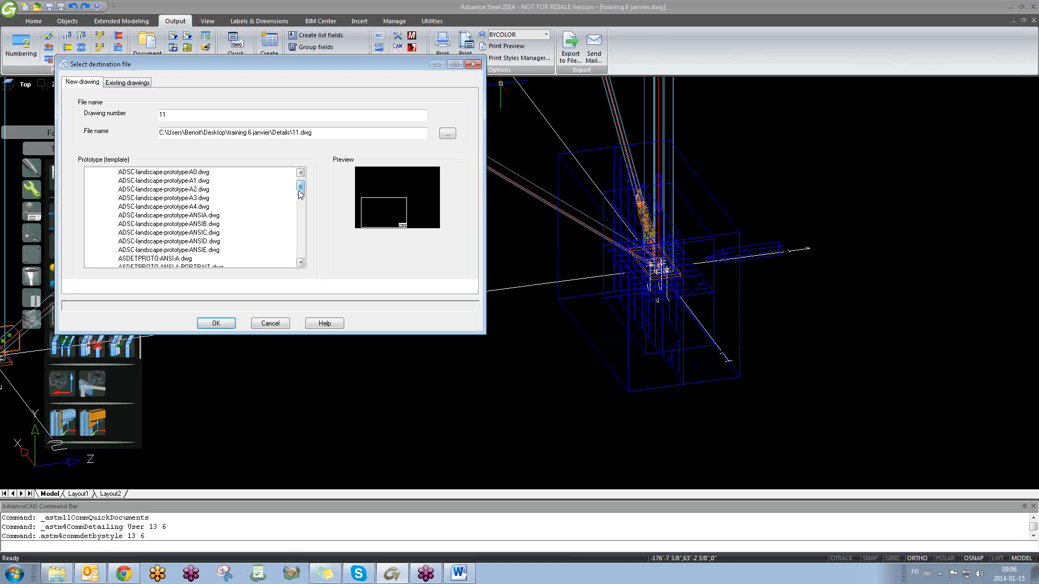
drag(299, 191, 299, 201)
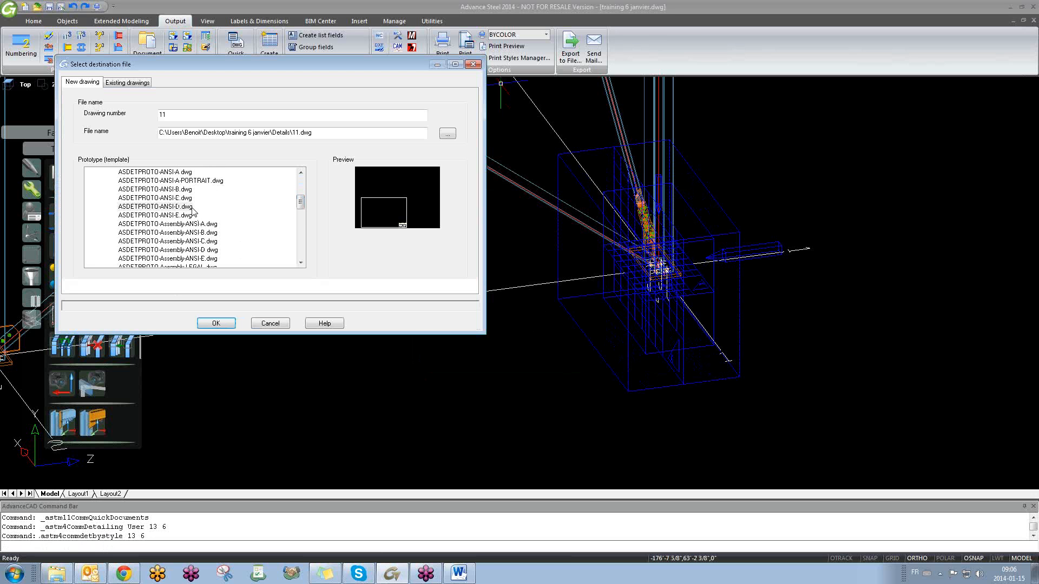
click(179, 189)
click(216, 323)
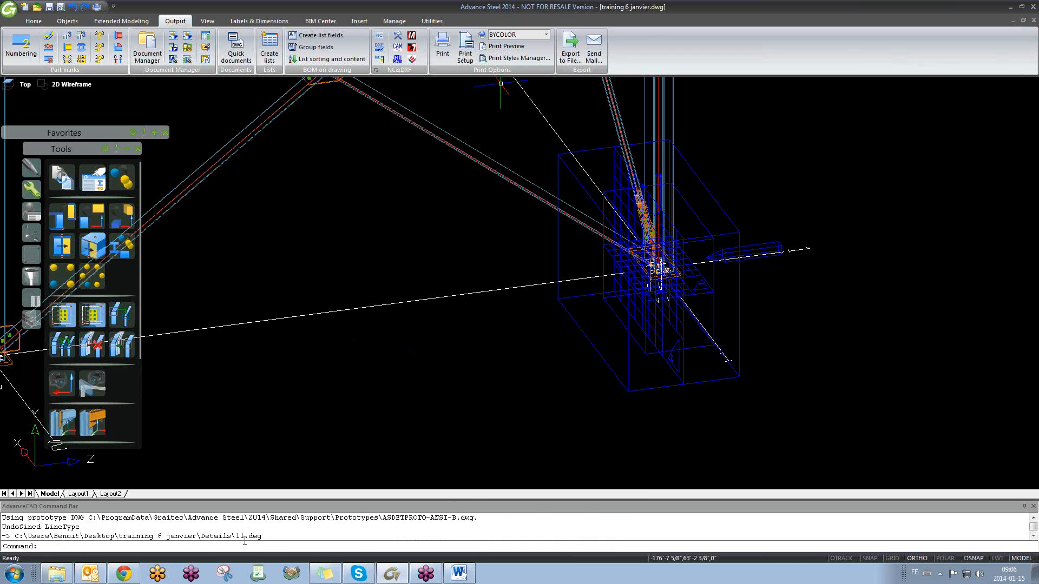
- Open the detail drawing linked to the Anchor camera at the corner column base
click(587, 342)
click(587, 342)
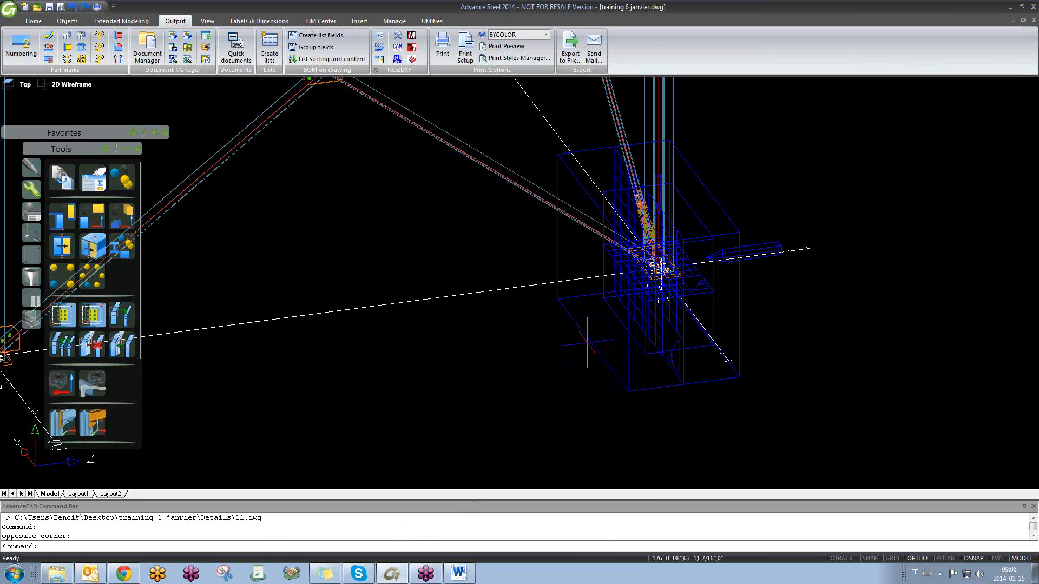
click(783, 244)
click(764, 246)
right_click(764, 244)
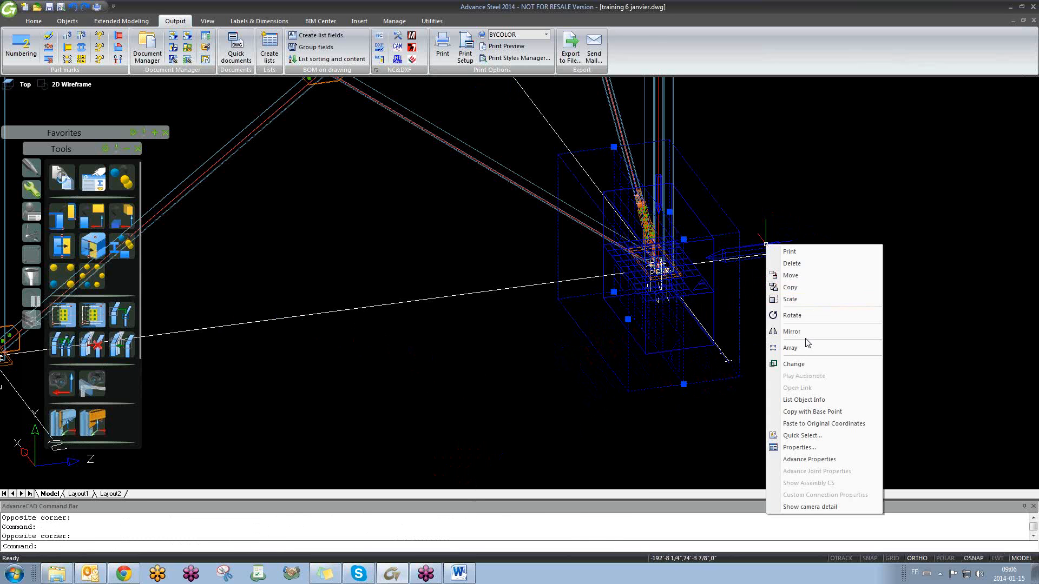
click(813, 506)
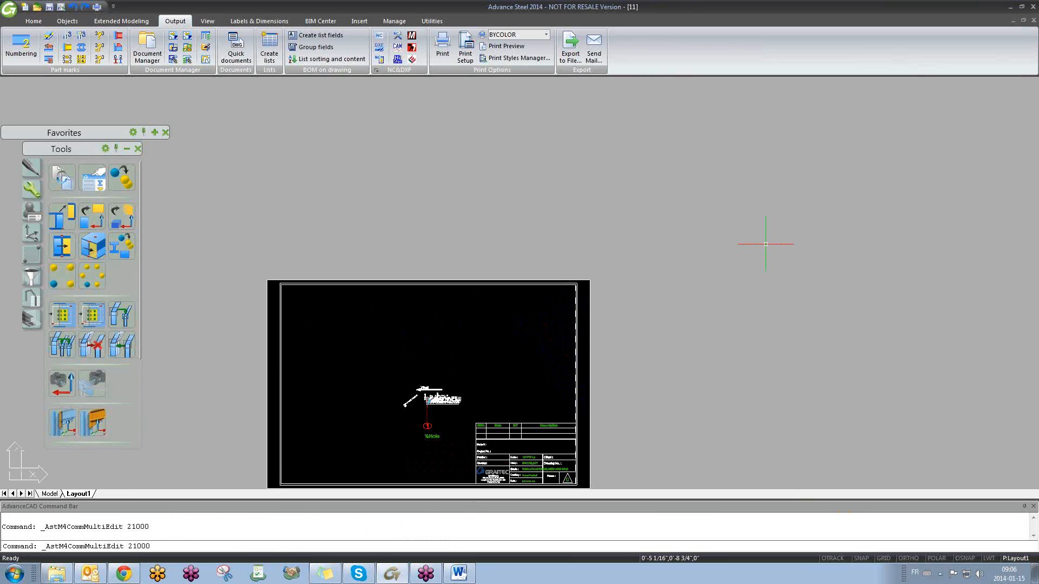
- Change the anchor detail's view scale to 1/2"=1'-0"
scroll(417, 422, up, 5)
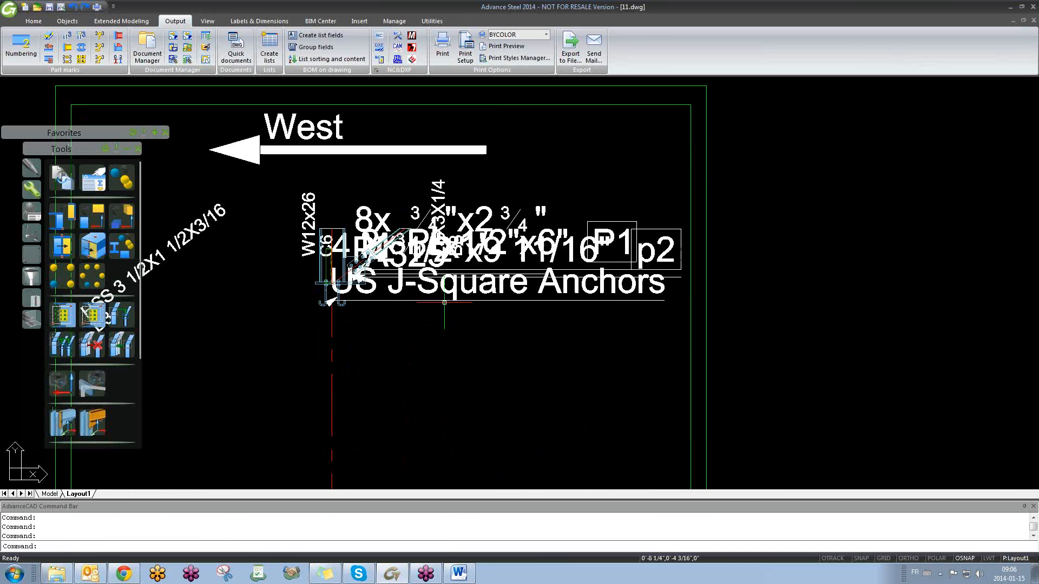
scroll(444, 302, down, 6)
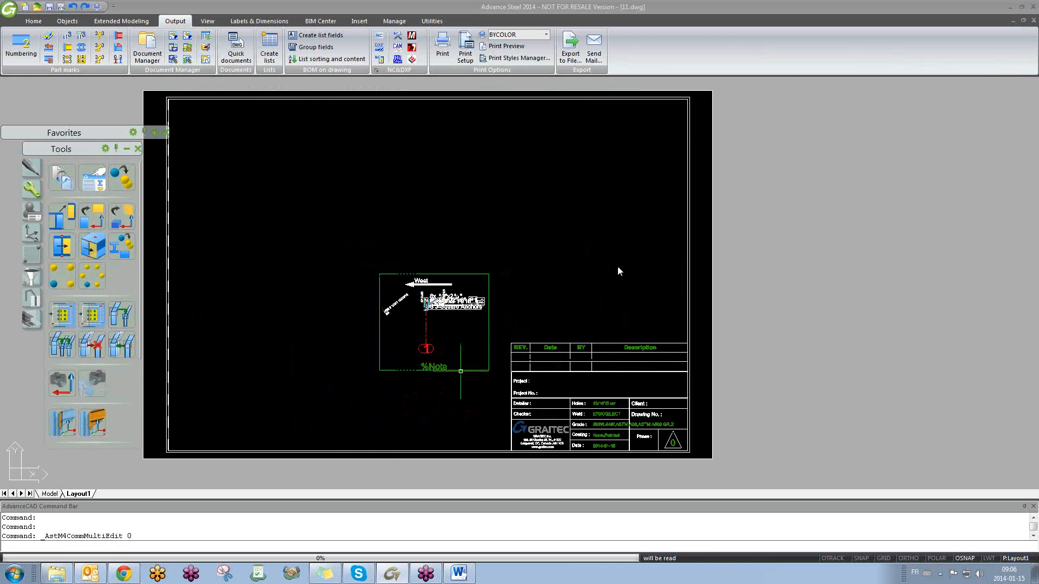
click(939, 183)
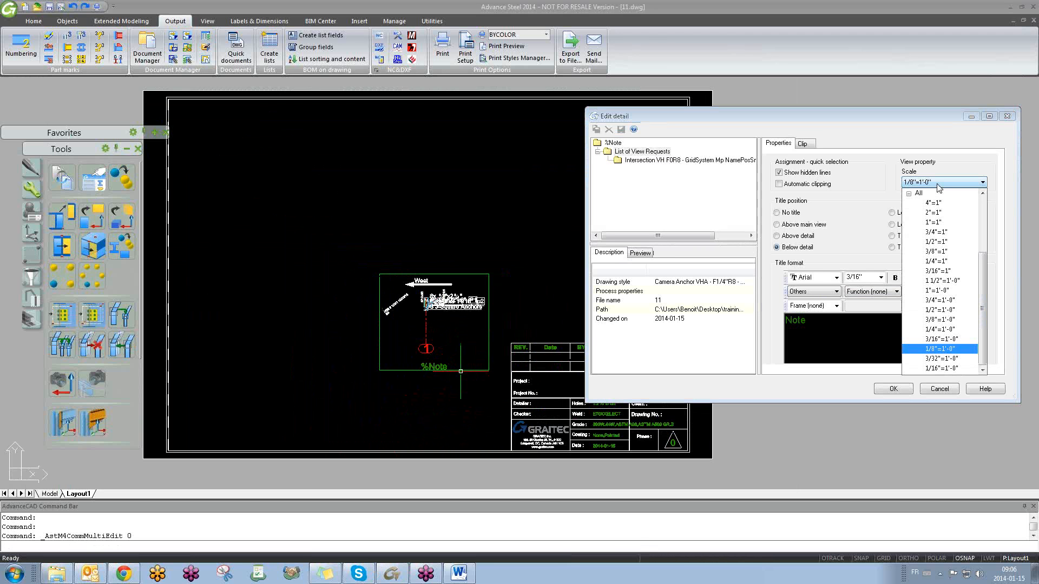
click(945, 310)
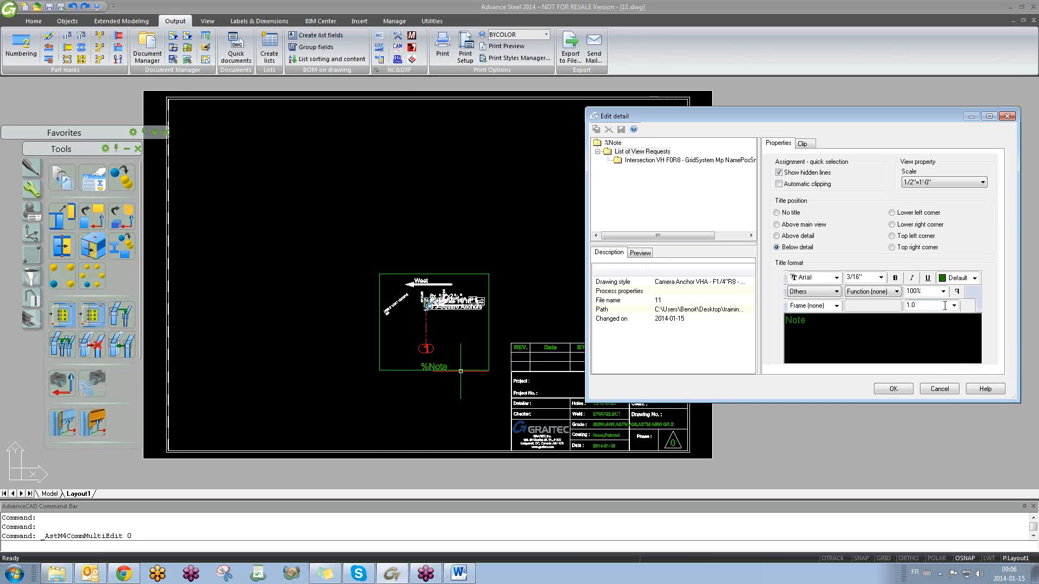
click(904, 387)
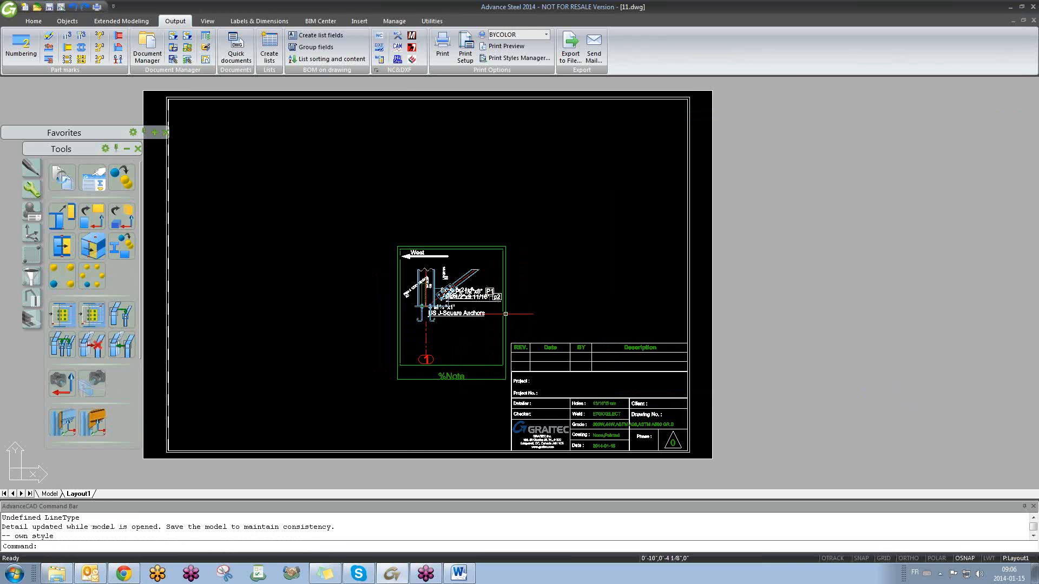
- Set the anchor detail's view scale to 1/4"=1"
double_click(484, 379)
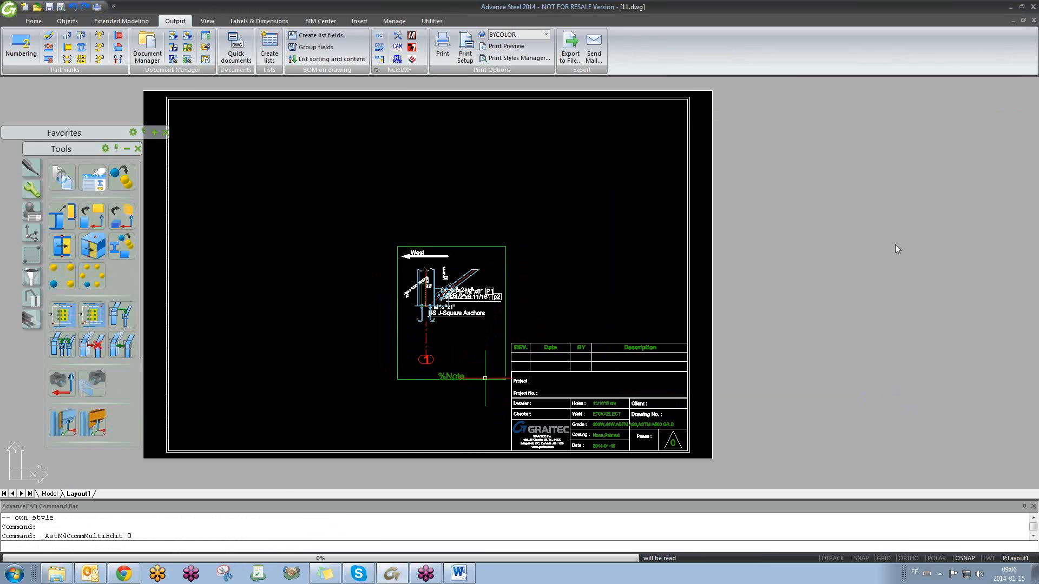
click(947, 182)
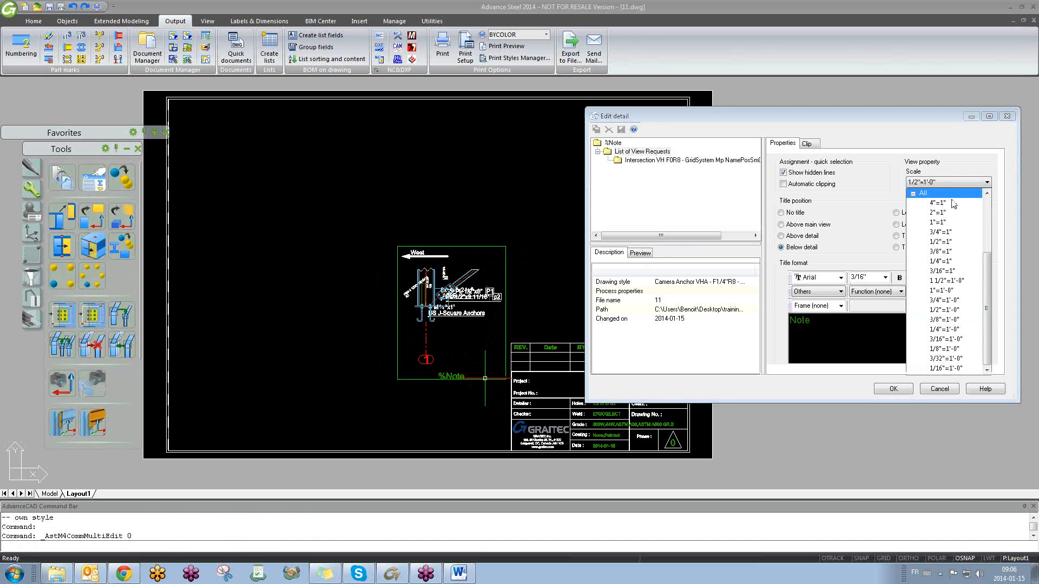
click(943, 261)
click(875, 392)
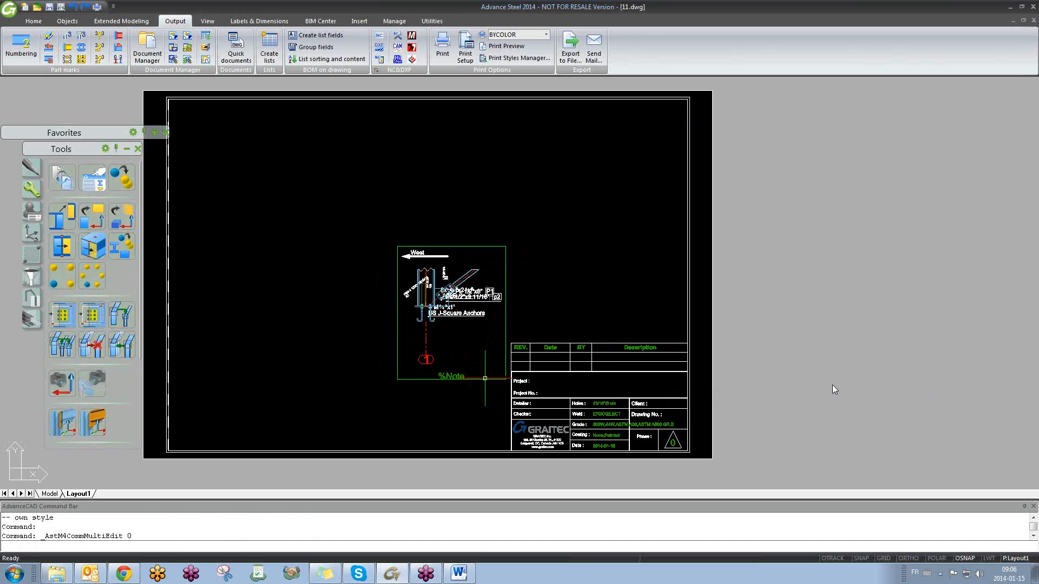
- Examine the rescaled anchor detail's column base, J-anchors, brace connection and labels, and its fit on the sheet
scroll(363, 289, down, 3)
scroll(363, 289, up, 5)
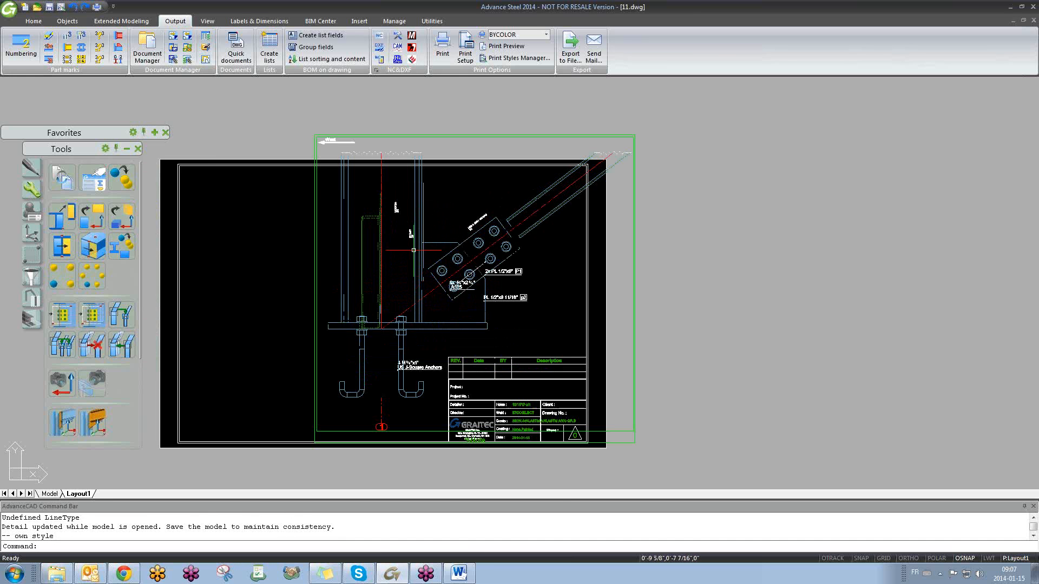
scroll(346, 291, down, 2)
middle_drag(442, 311, 387, 317)
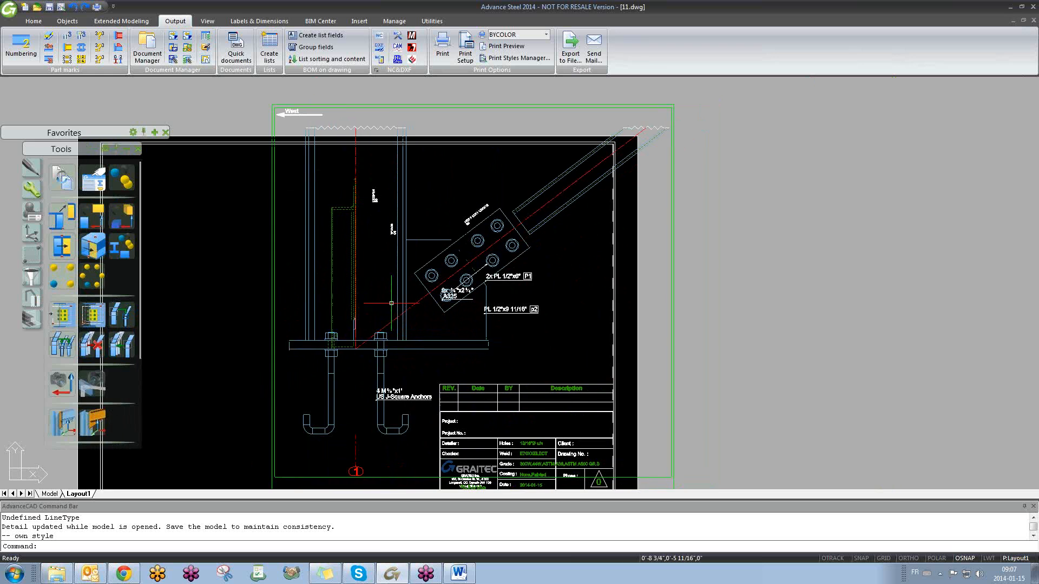
scroll(391, 304, down, 3)
scroll(357, 365, up, 6)
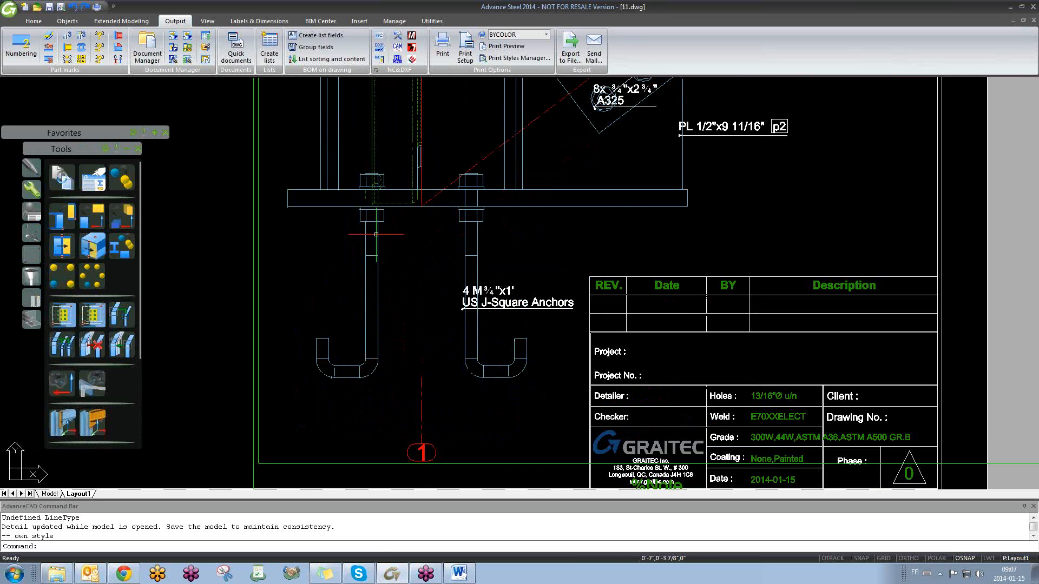
scroll(376, 299, down, 8)
scroll(374, 267, down, 1)
scroll(375, 267, up, 5)
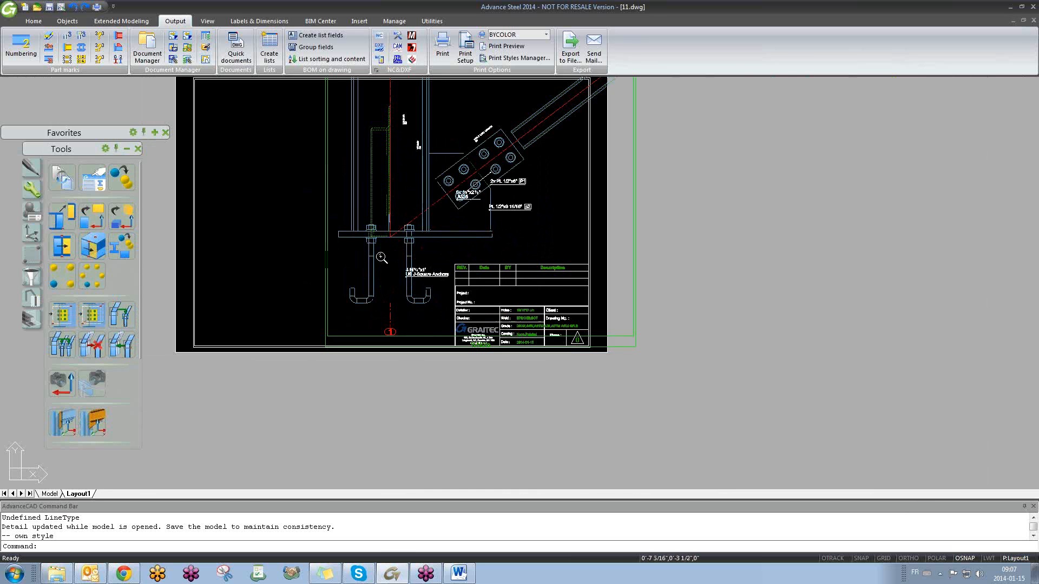
scroll(487, 205, up, 5)
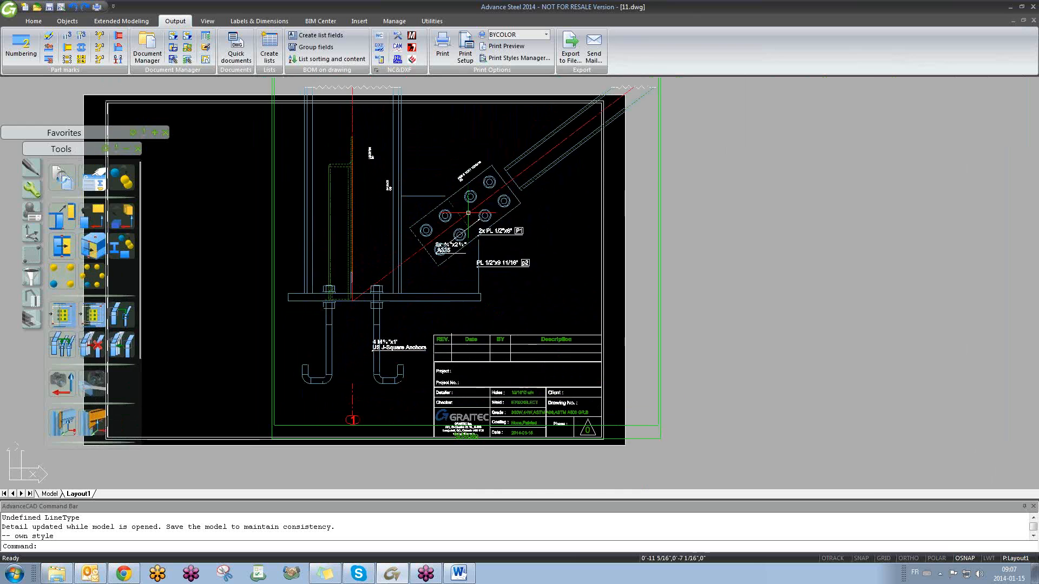
scroll(469, 266, down, 2)
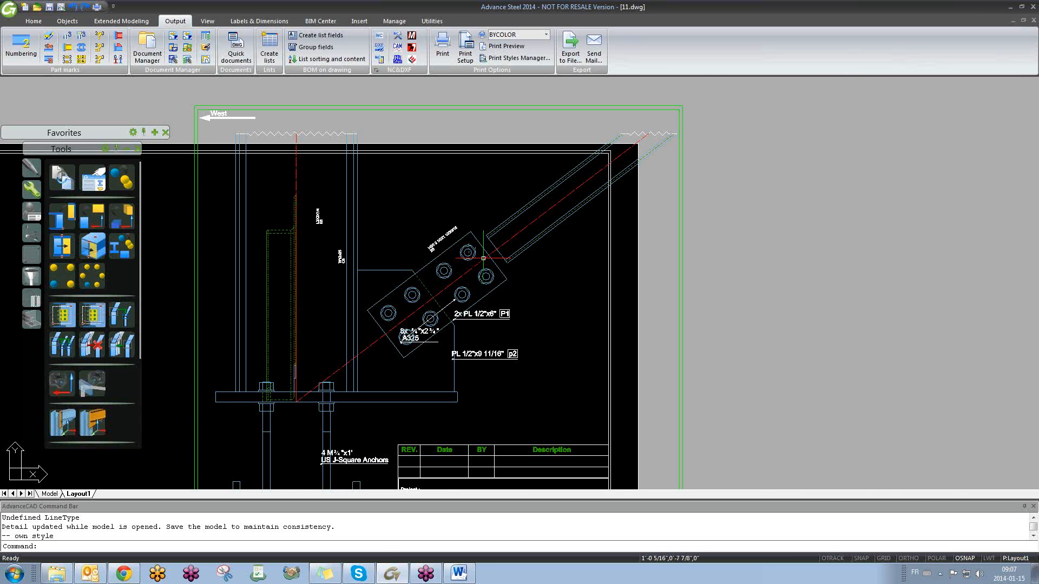
scroll(509, 233, down, 3)
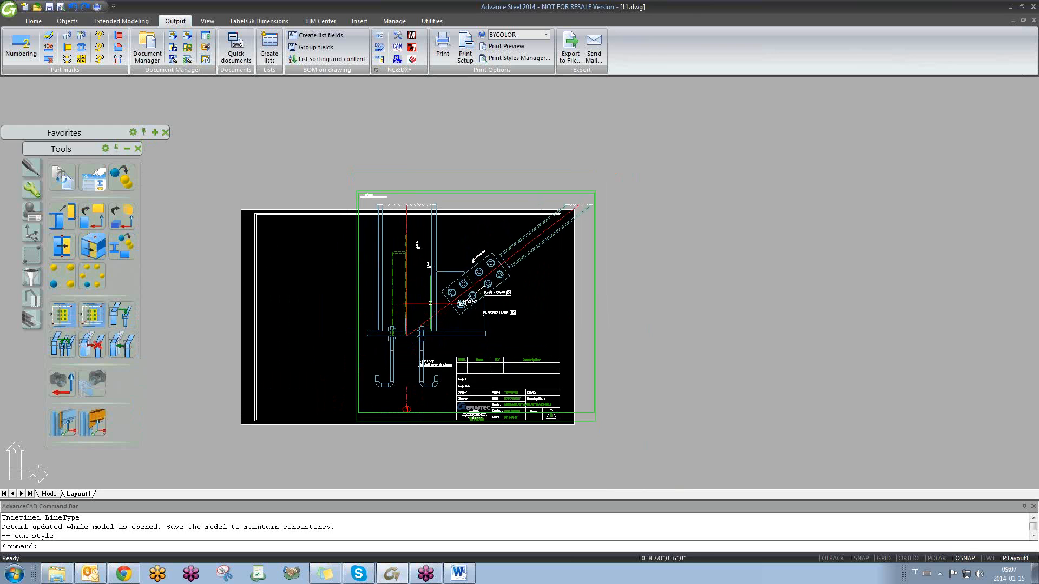
- Switch to the training 6 janvier.dwg model and view the properties of the camera at the braced corner column base
key(ctrl+Tab)
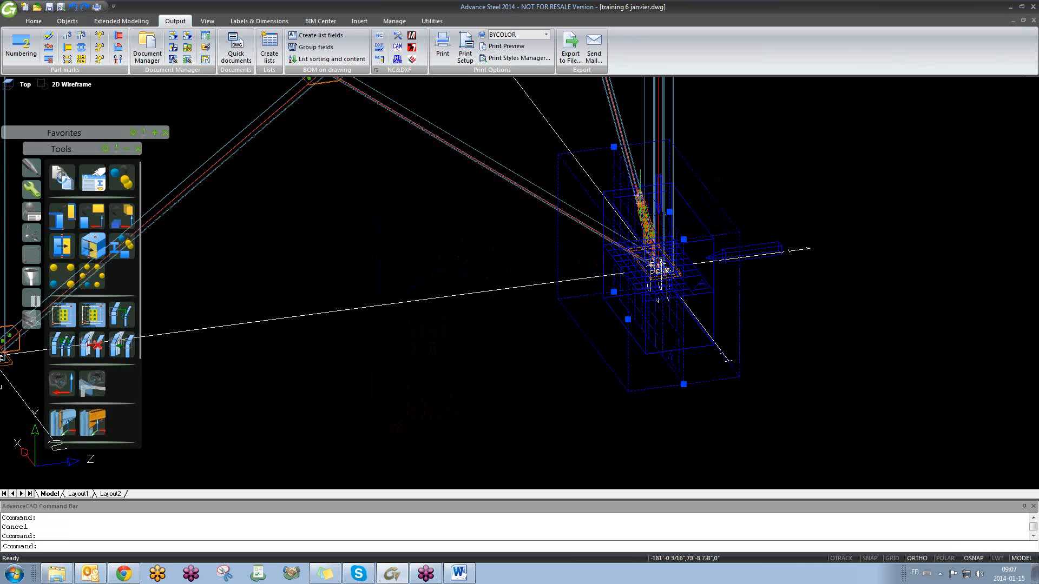
double_click(709, 192)
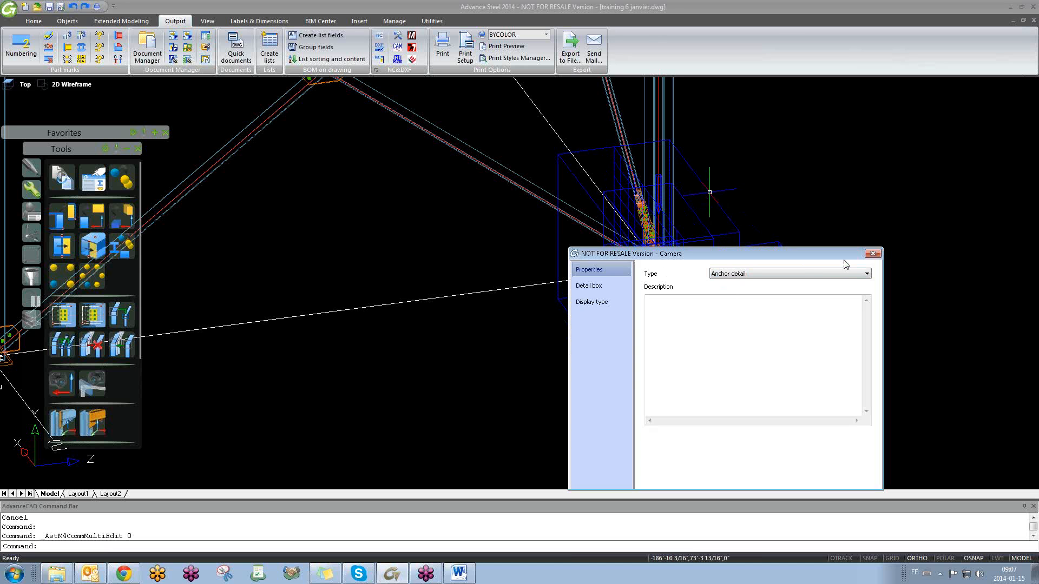
click(872, 254)
- Open Quick Documents and expand the user Camera drawing styles and the Cameras drawing processes
click(236, 57)
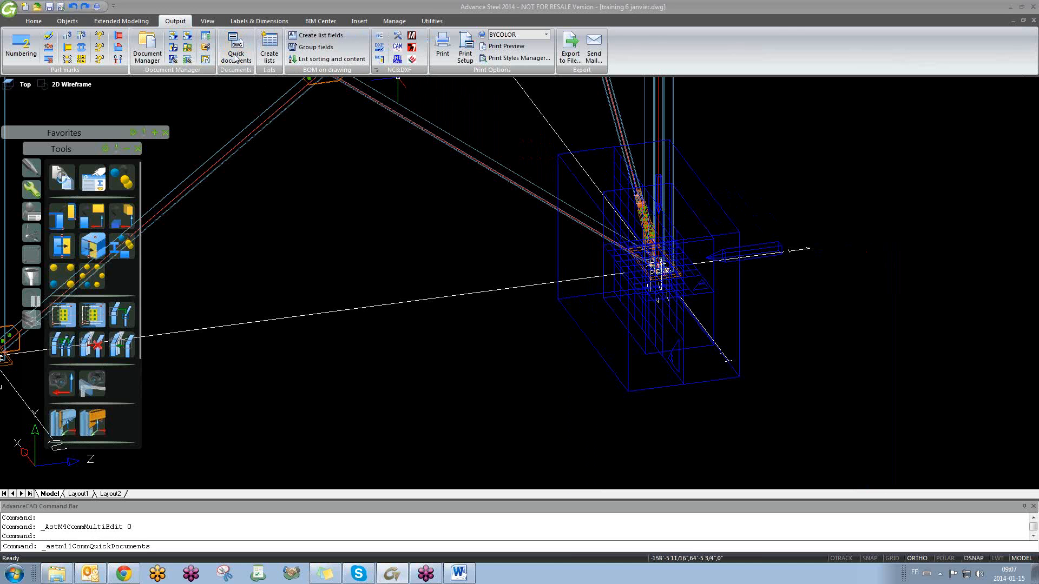
drag(132, 140, 265, 140)
click(27, 61)
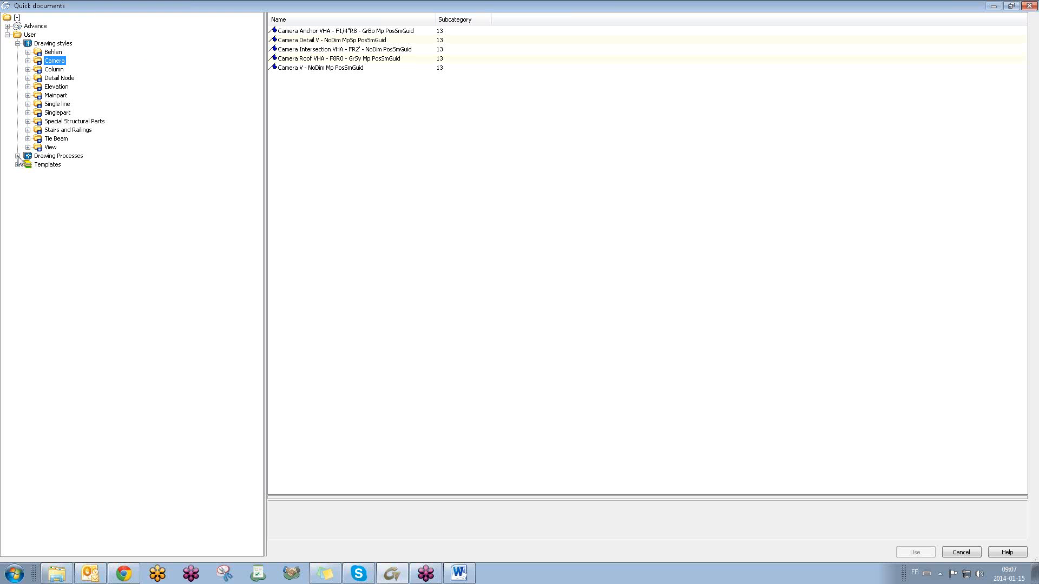
click(18, 157)
click(27, 173)
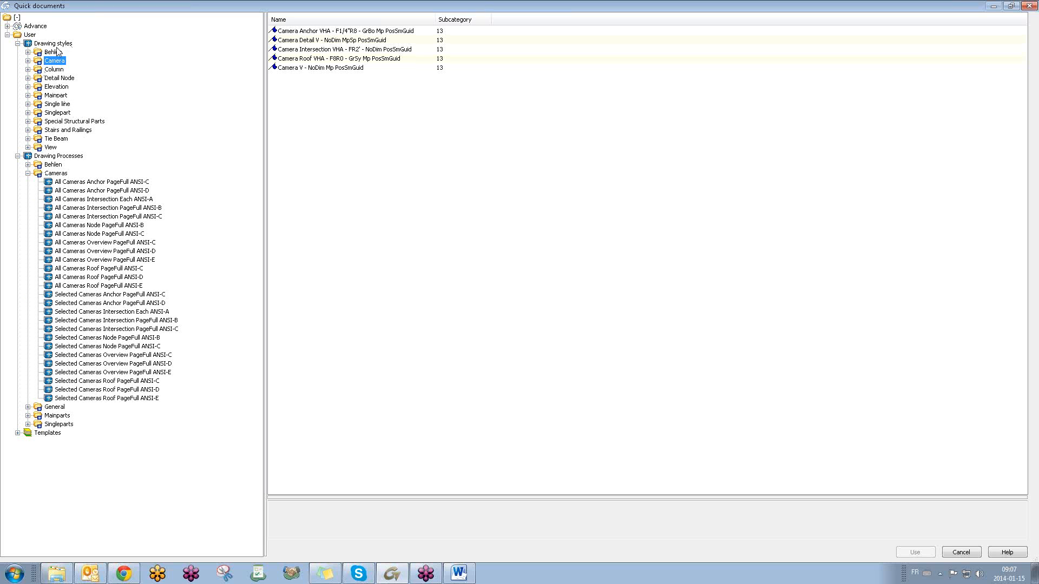
double_click(54, 60)
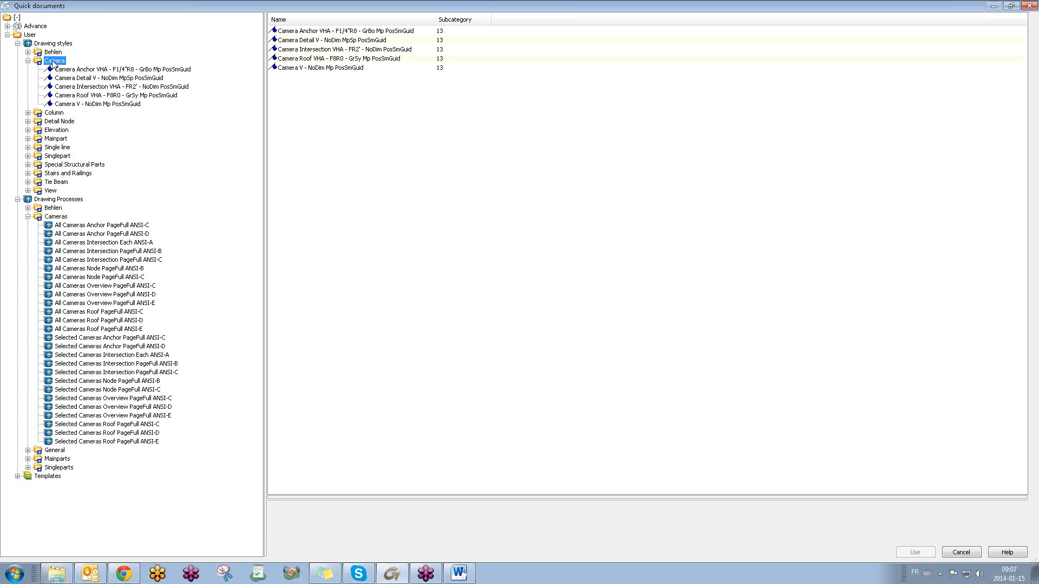
- Preview the Camera drawing styles one by one, from Camera Anchor VHA through Camera V - NoDim Mp PosSmGuid
click(69, 71)
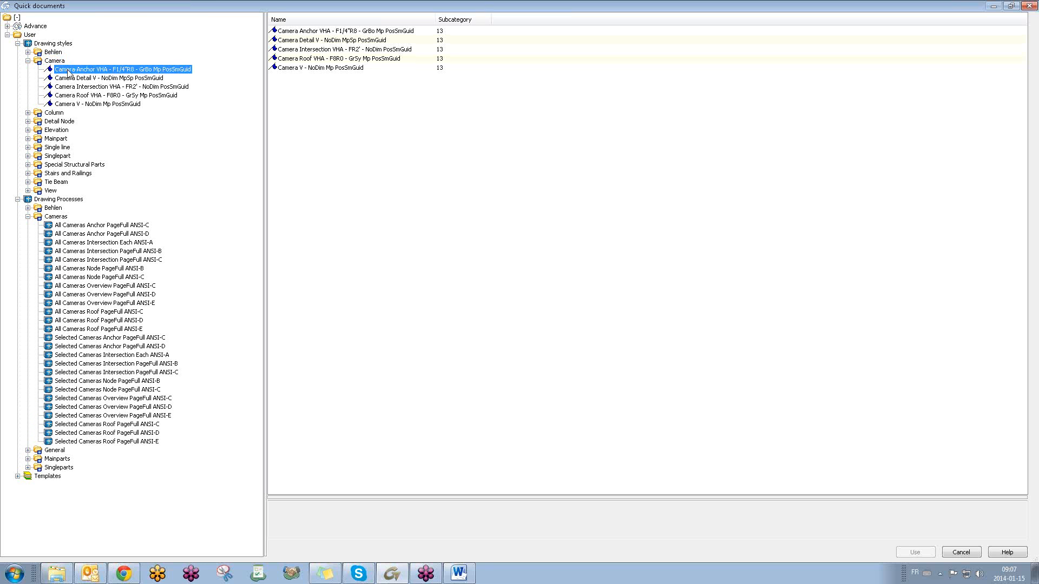
click(71, 78)
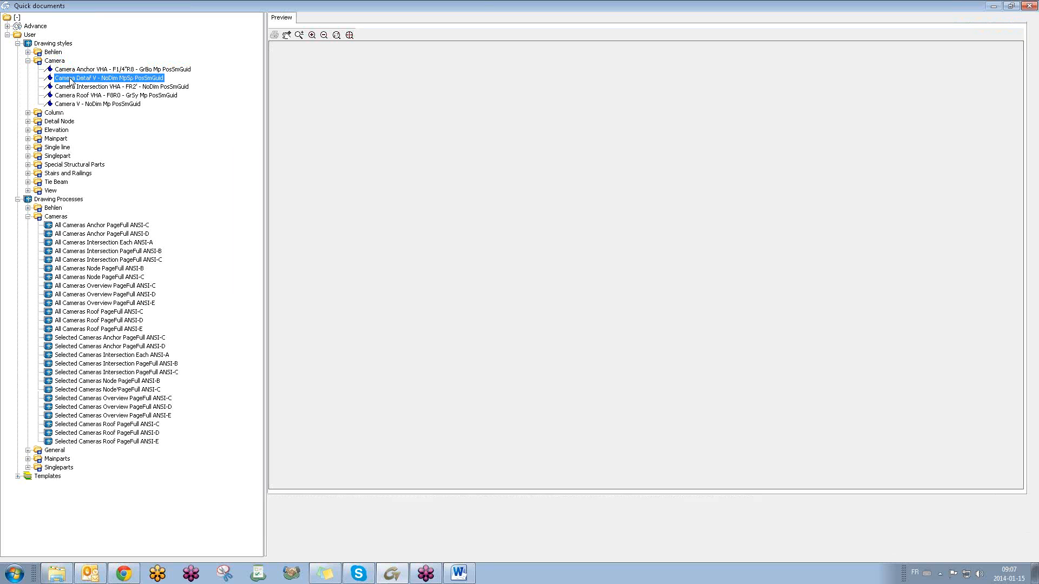
click(75, 69)
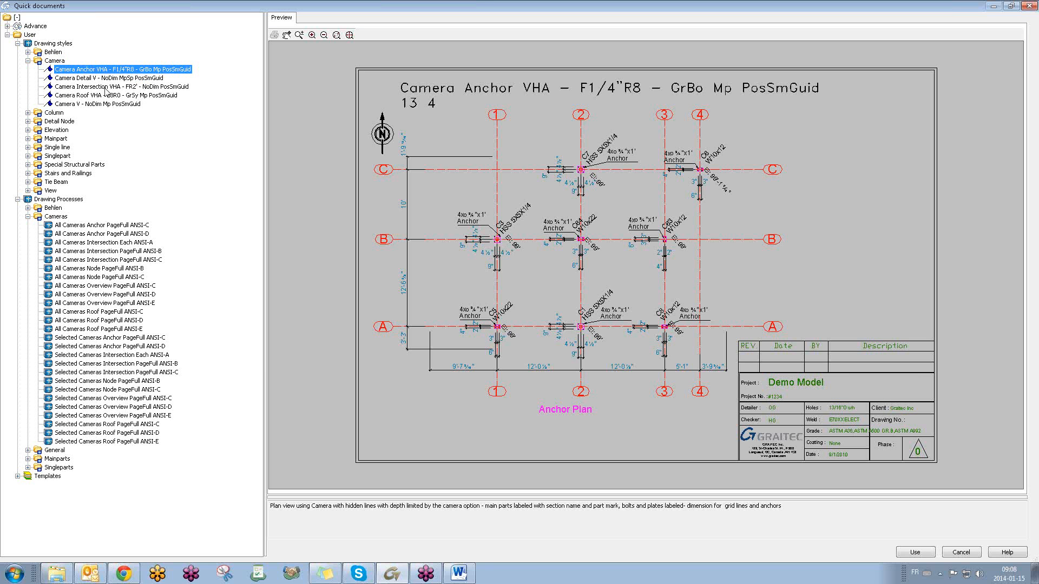
click(100, 79)
click(99, 86)
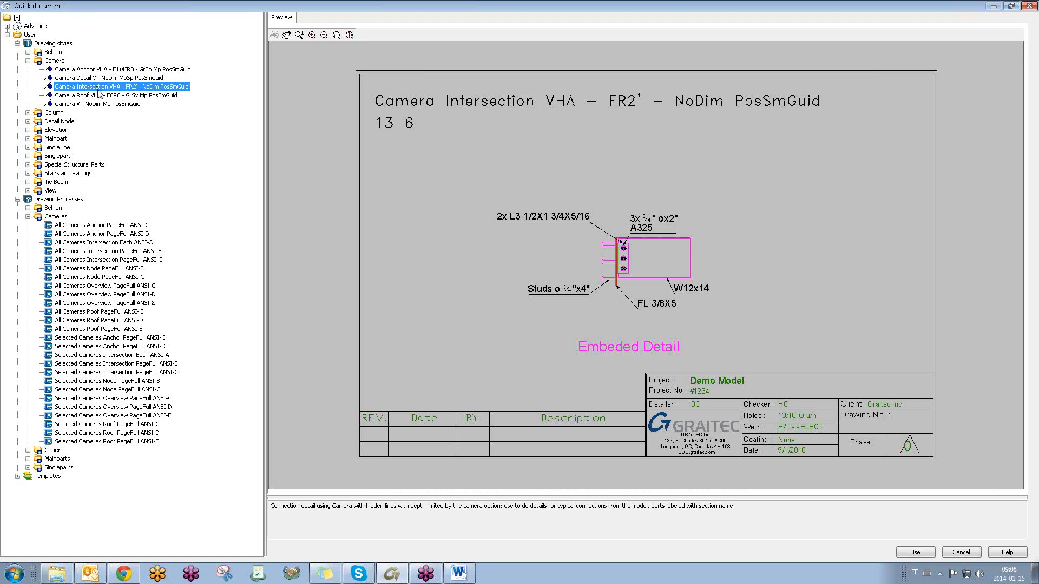
click(99, 94)
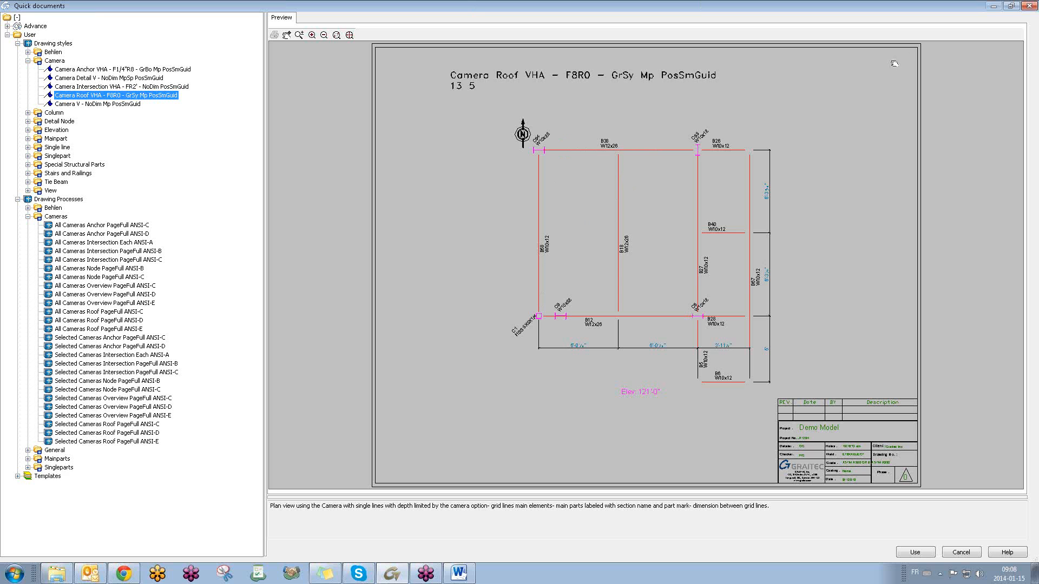
click(120, 105)
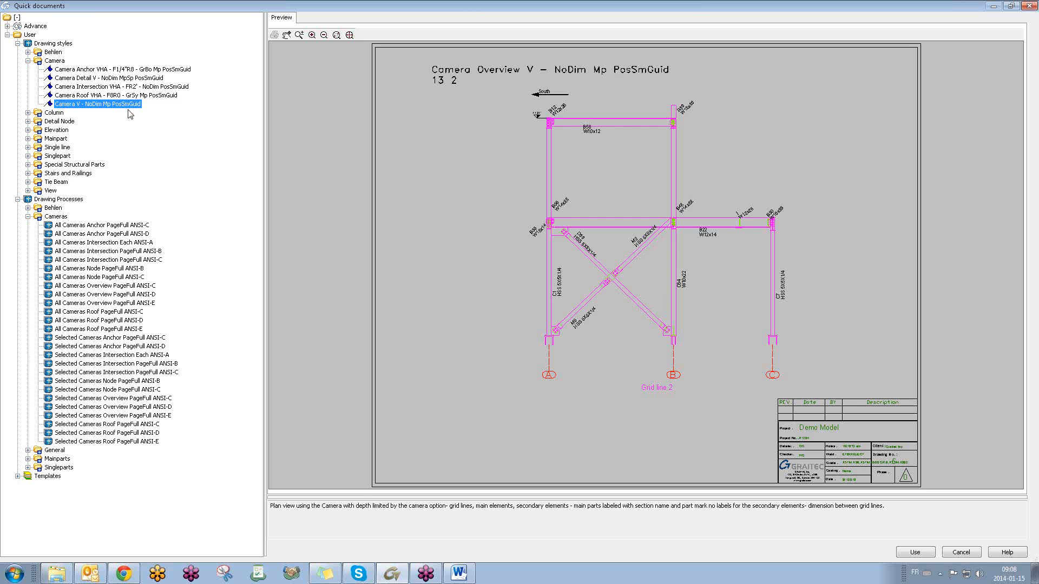
- Compare the Camera Roof, Camera V, Camera Intersection and Camera Detail style previews again and close Quick Documents
click(134, 95)
click(139, 79)
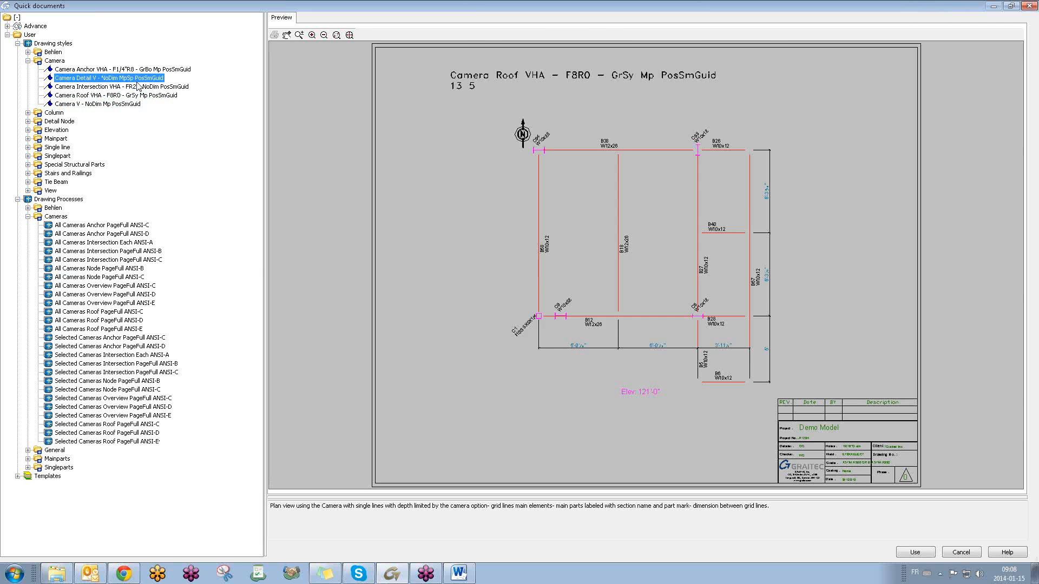
click(142, 96)
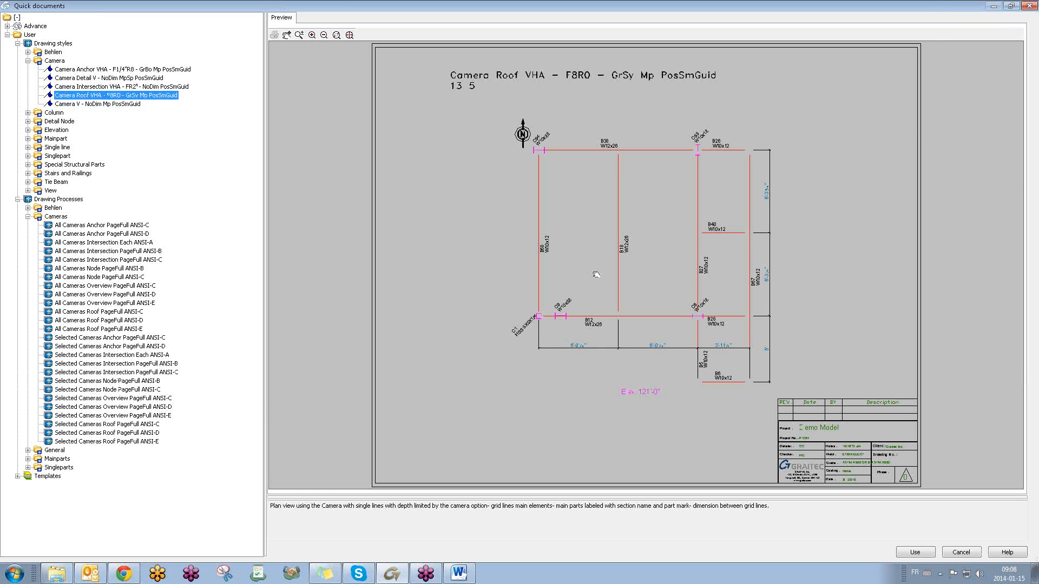
click(122, 106)
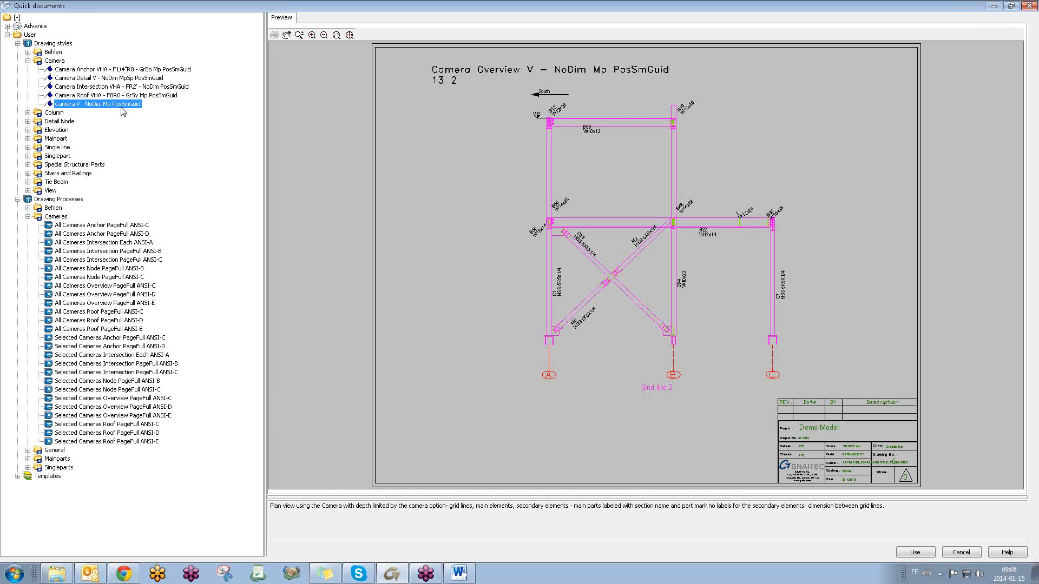
click(129, 87)
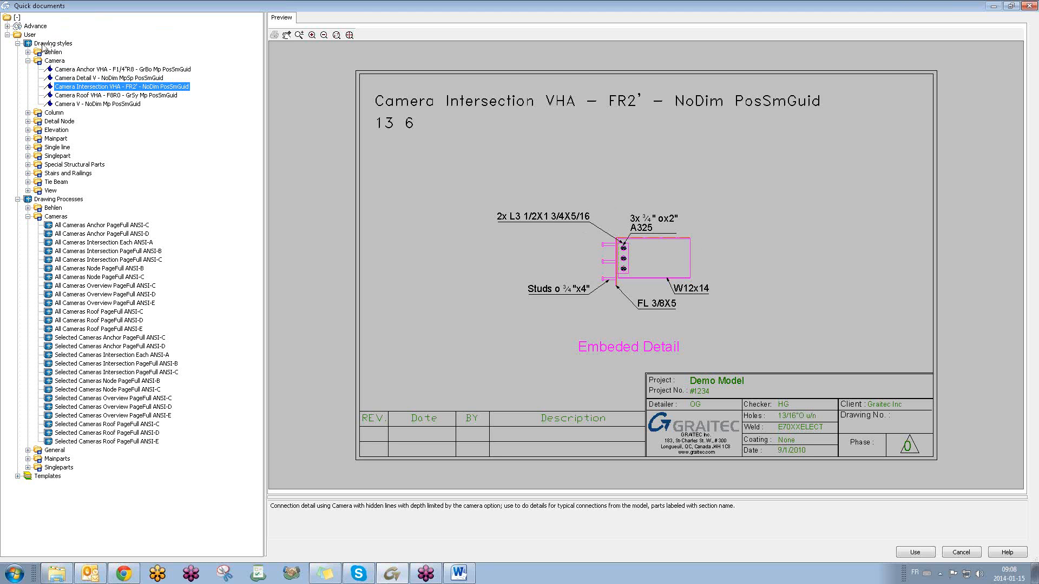
click(90, 78)
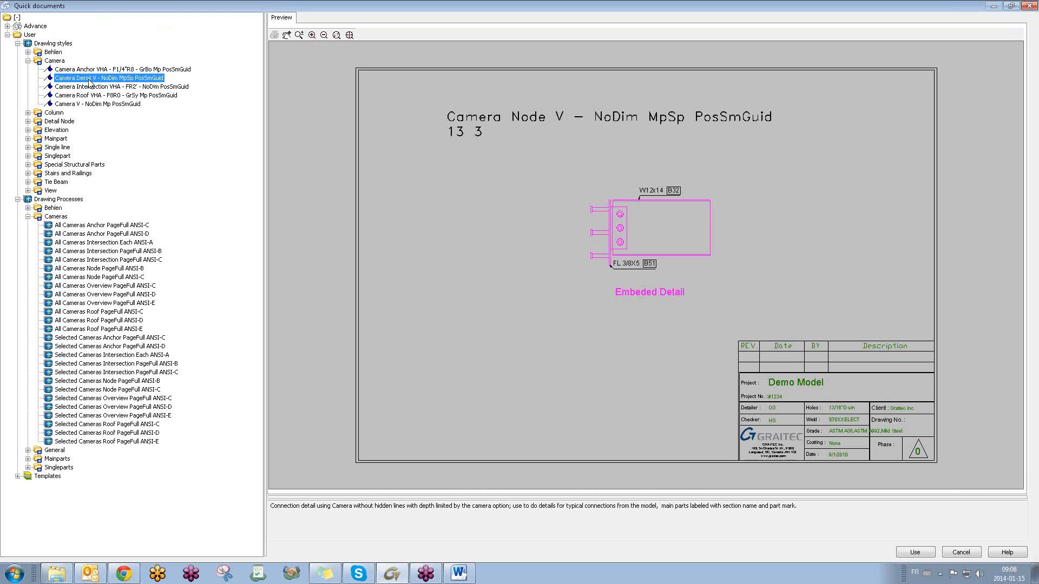
click(93, 104)
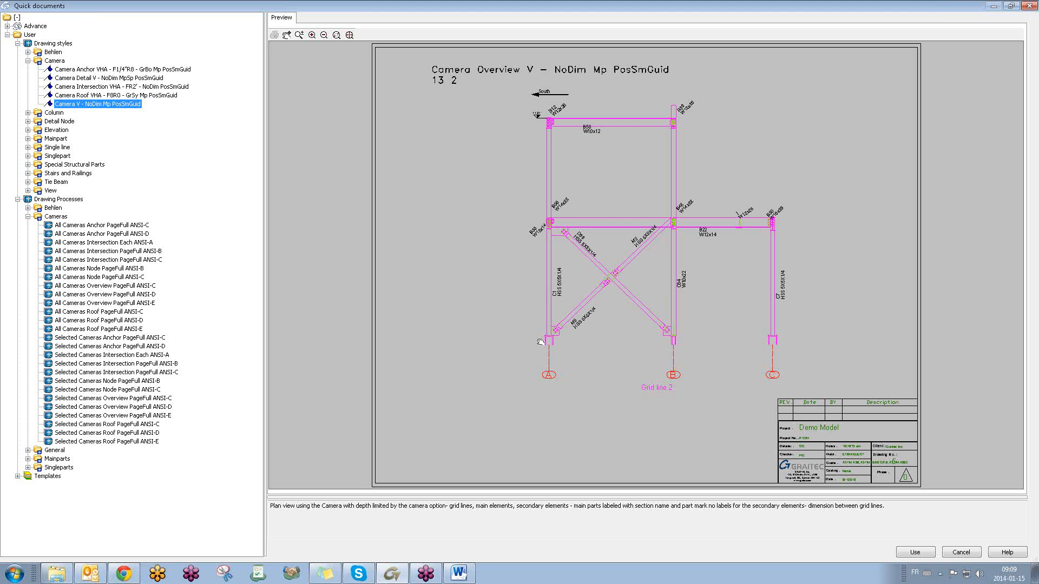
click(1029, 6)
- Delete the smaller of the overlapping cameras at the base of the braced corner column
scroll(632, 260, down, 6)
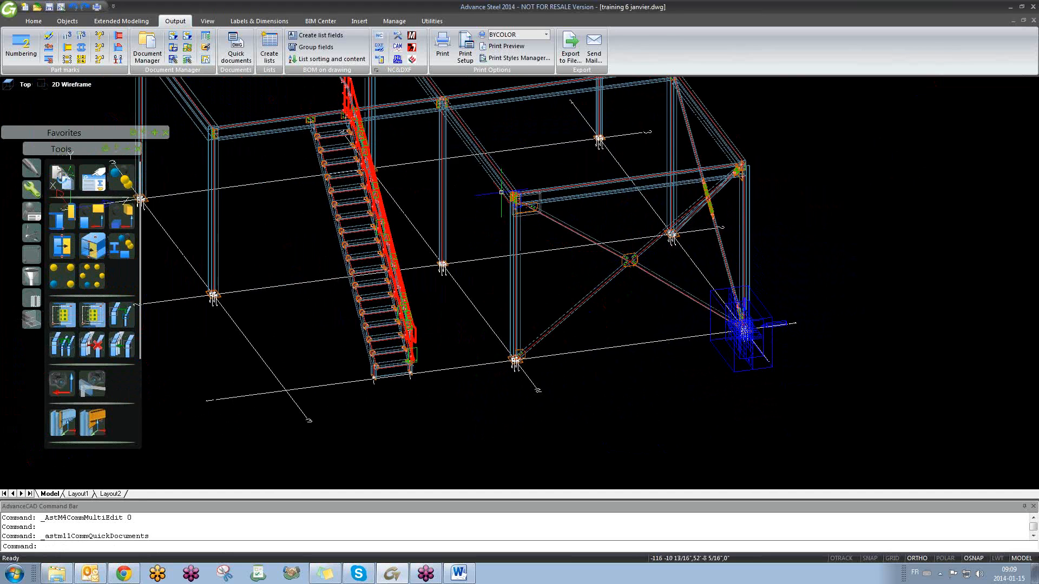
scroll(518, 197, up, 4)
scroll(563, 212, down, 5)
scroll(782, 319, up, 5)
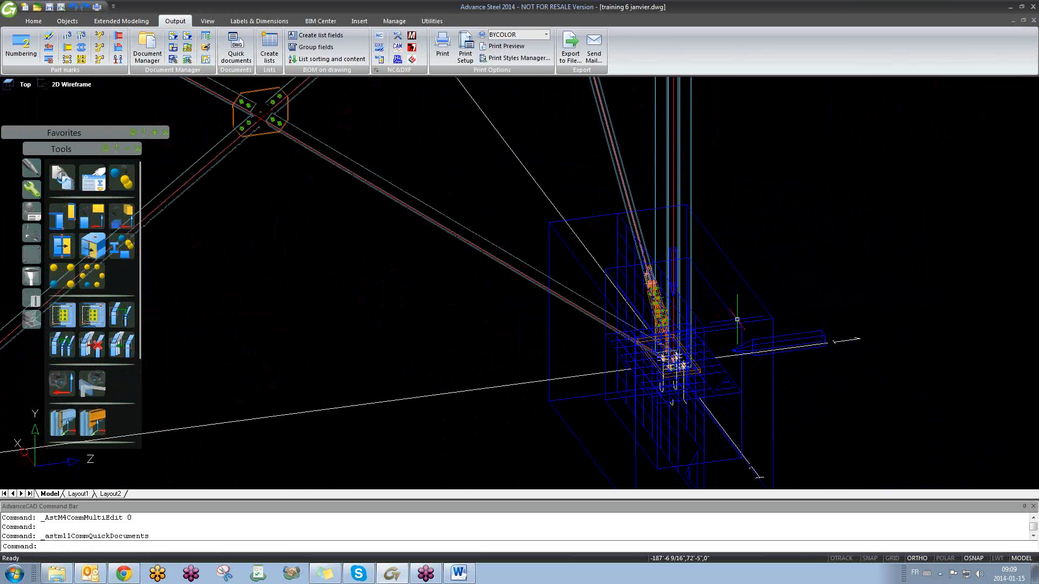
scroll(737, 319, down, 2)
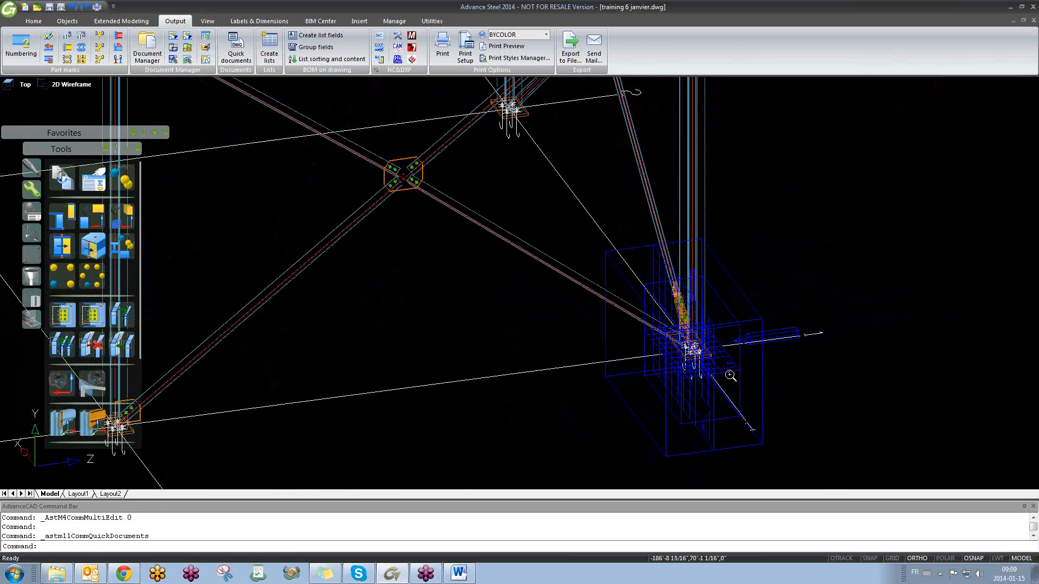
scroll(728, 368, up, 4)
click(730, 355)
click(722, 365)
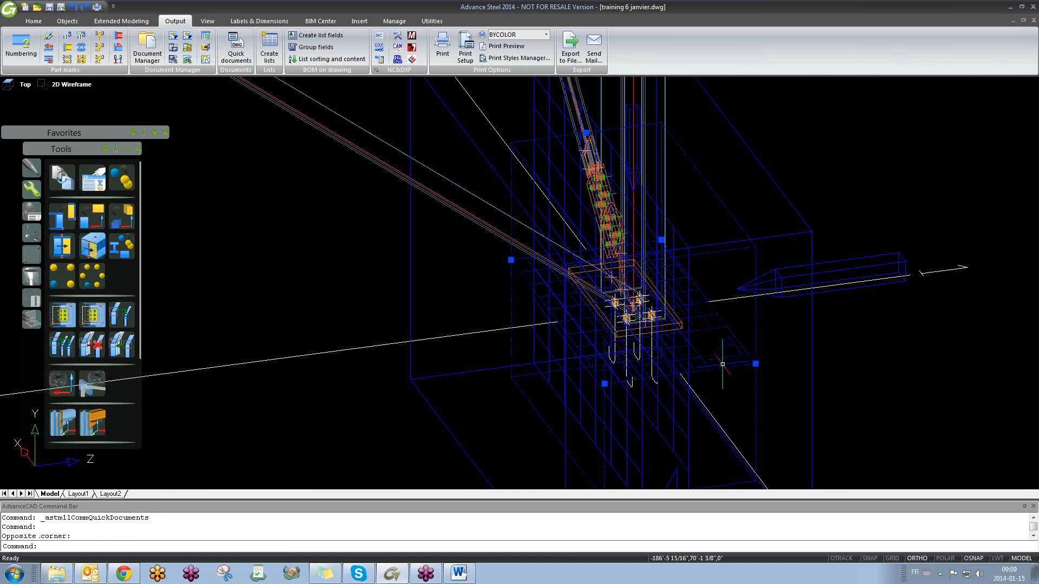
scroll(722, 364, down, 2)
key(Delete)
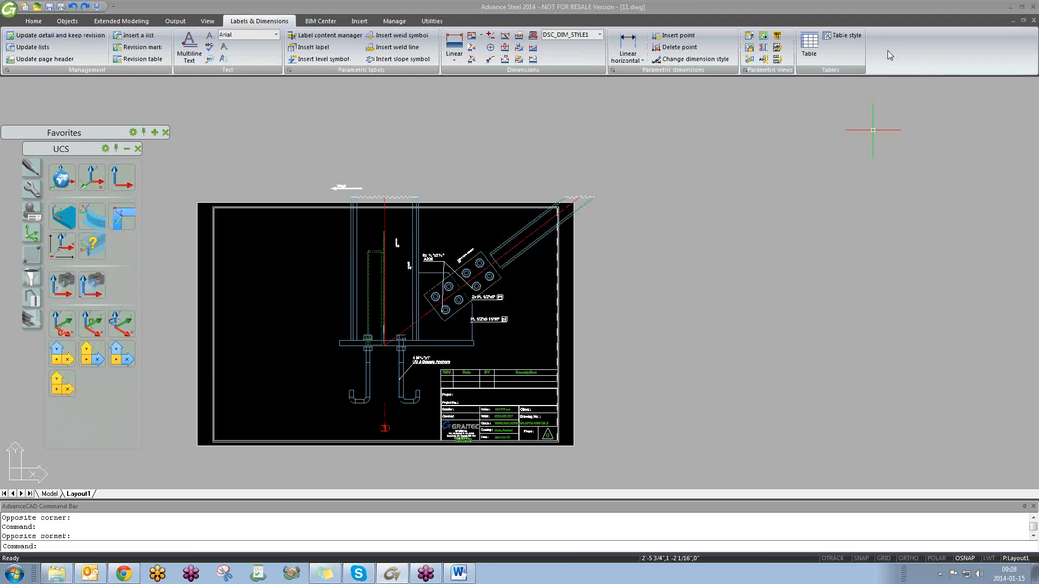
- Switch from the 11.dwg detail back to the training 6 janvier.dwg model and reset the UCS to World
click(663, 283)
click(664, 283)
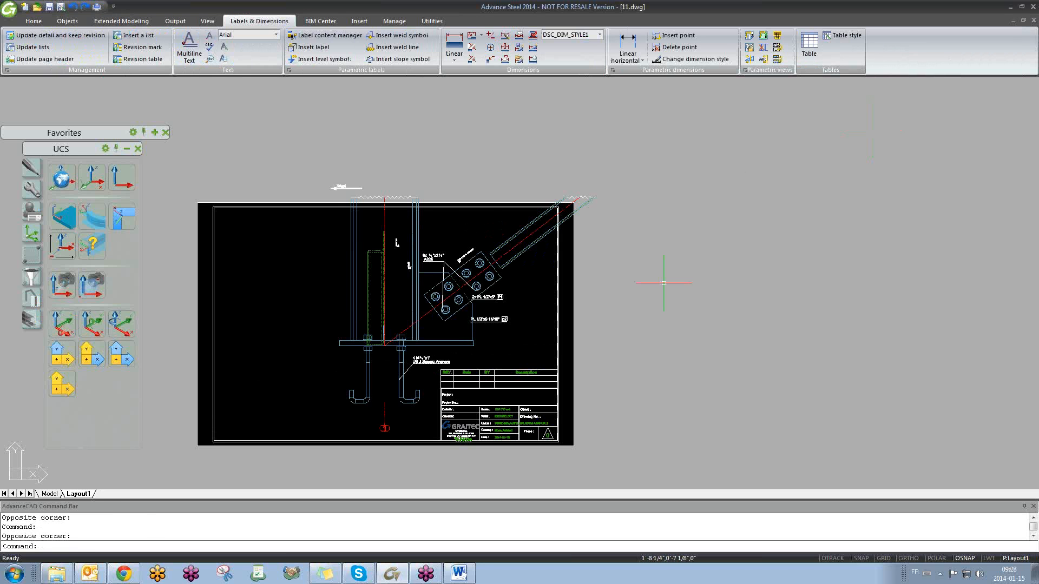
key(ctrl+Tab)
scroll(450, 262, down, 3)
key(Escape)
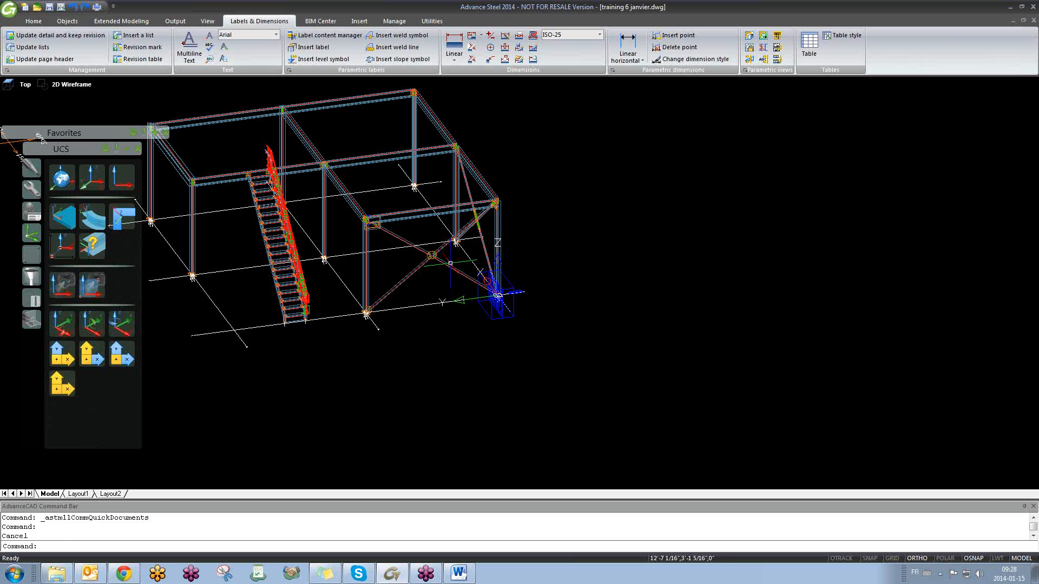
scroll(480, 281, up, 4)
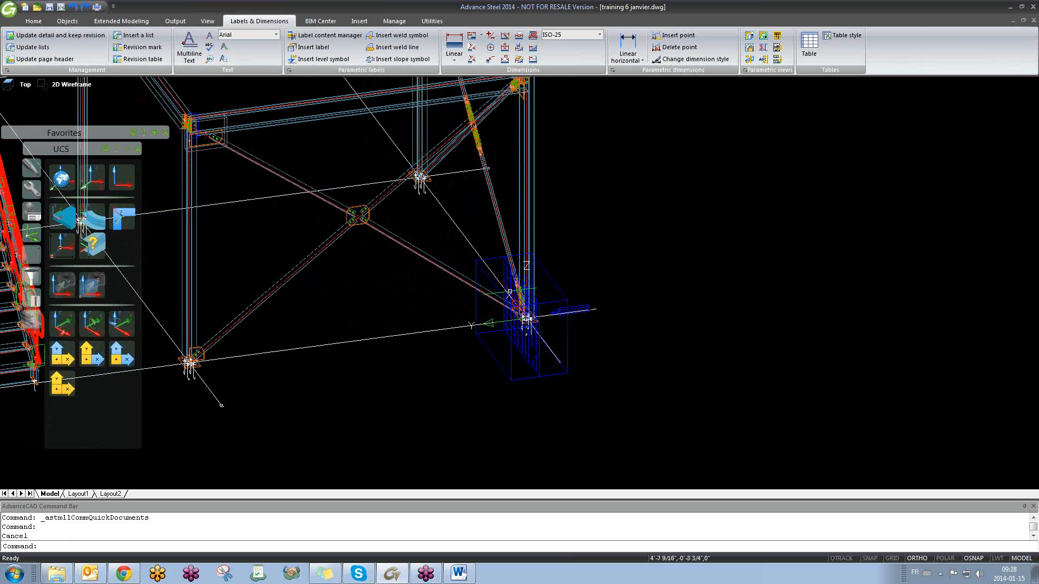
scroll(509, 291, down, 4)
middle_drag(376, 363, 549, 364)
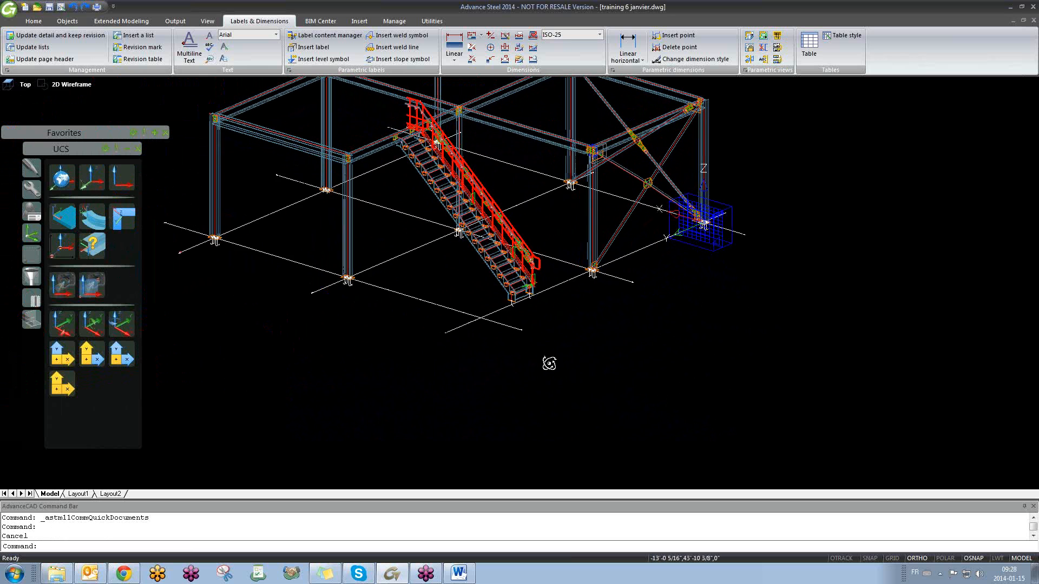
middle_drag(468, 309, 459, 338)
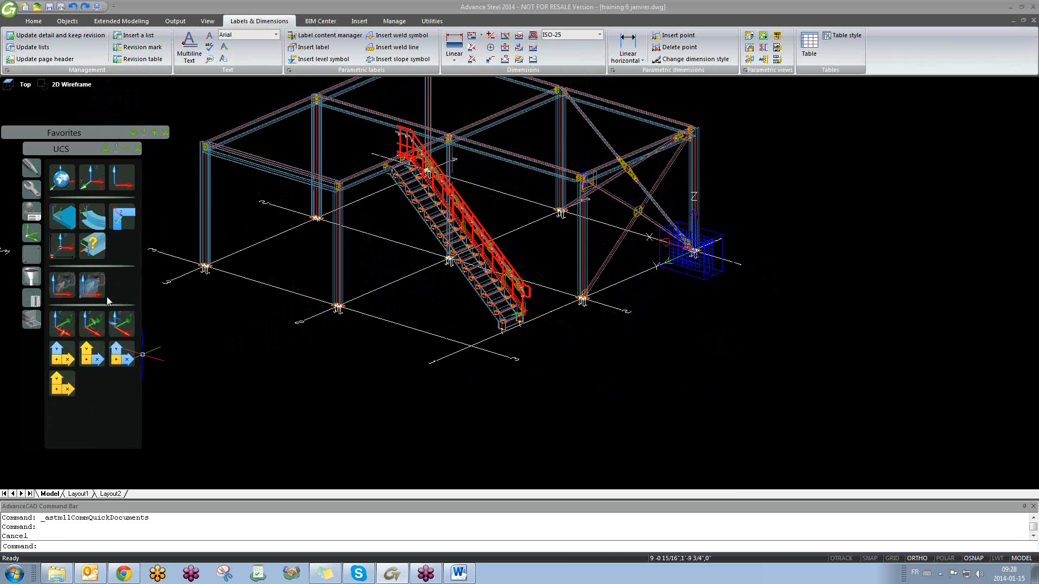
click(63, 180)
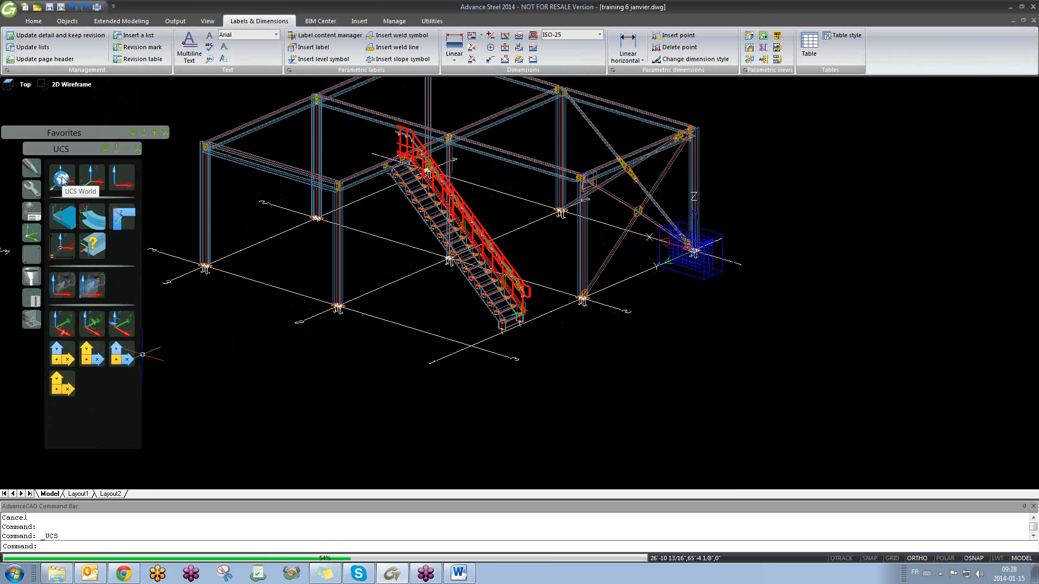
- Place a new camera on the ground grid line beside the foot of the stairs and open its detail box settings
click(31, 255)
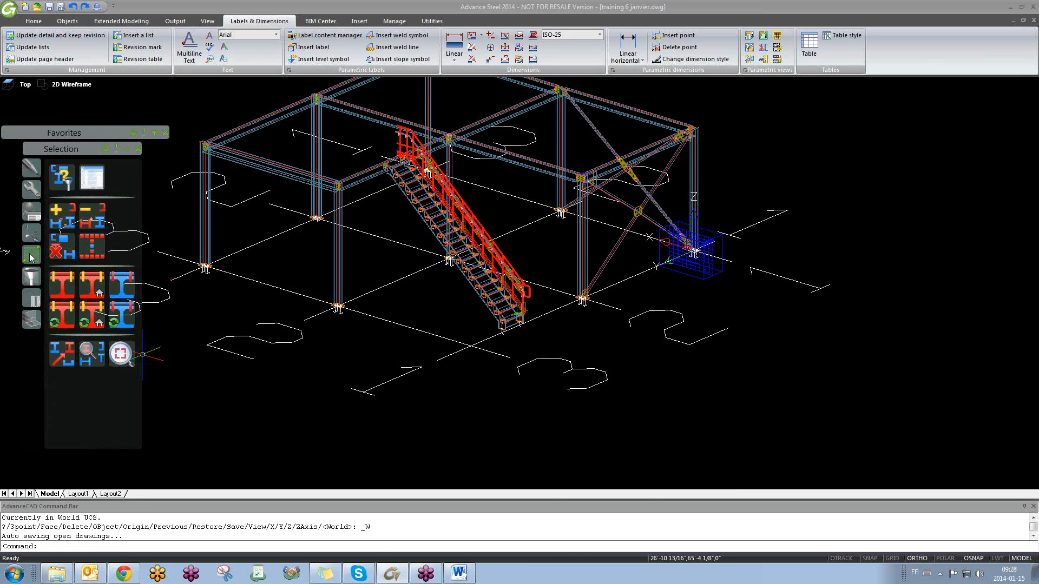
click(31, 190)
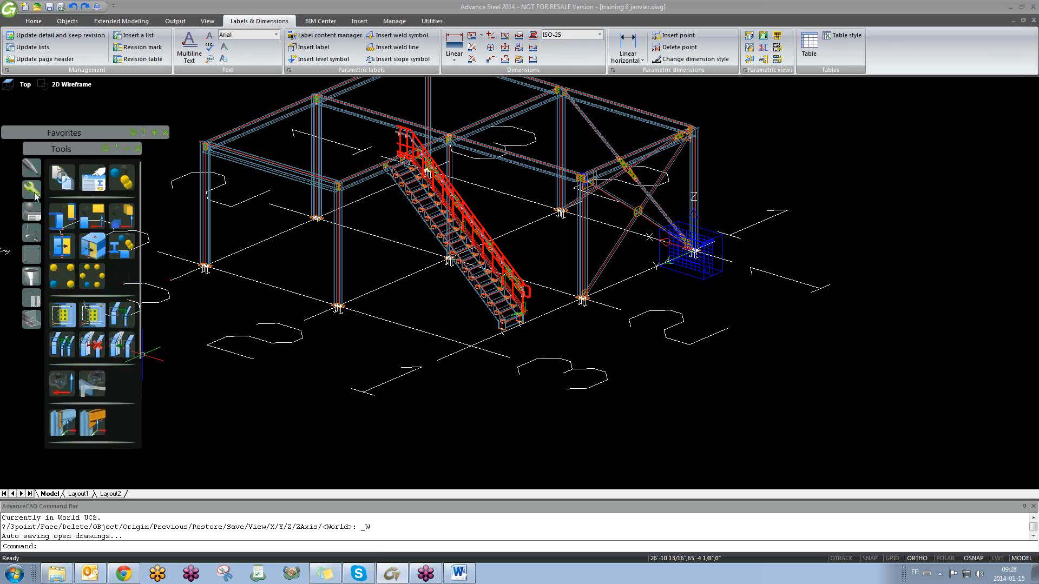
click(53, 378)
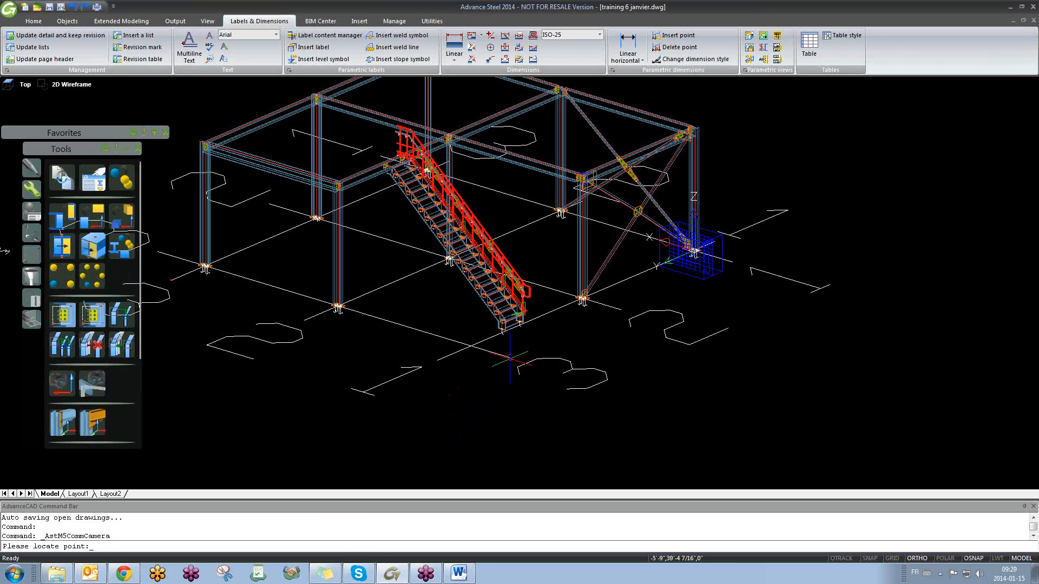
click(507, 356)
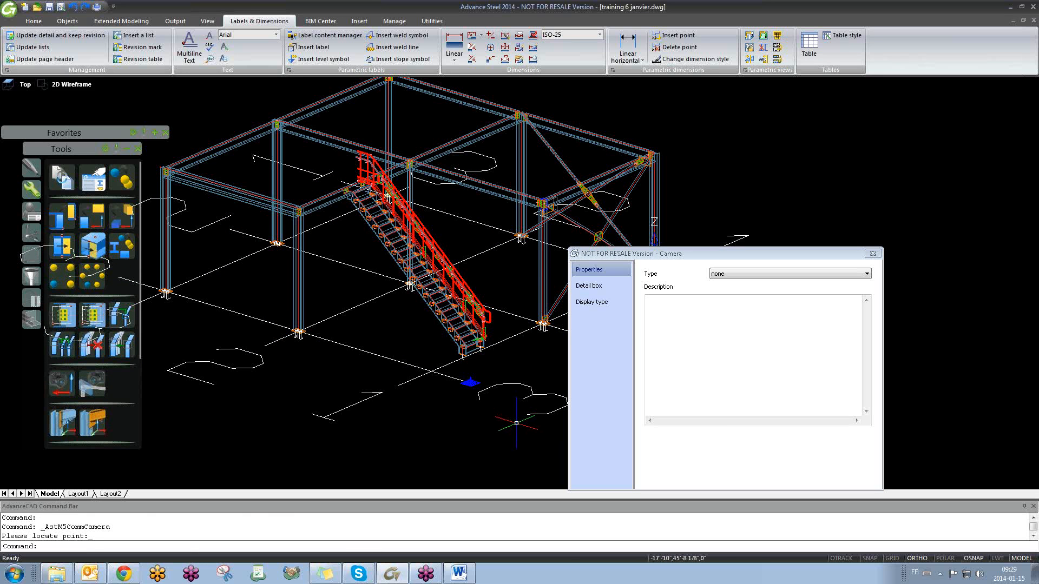
scroll(489, 381, up, 5)
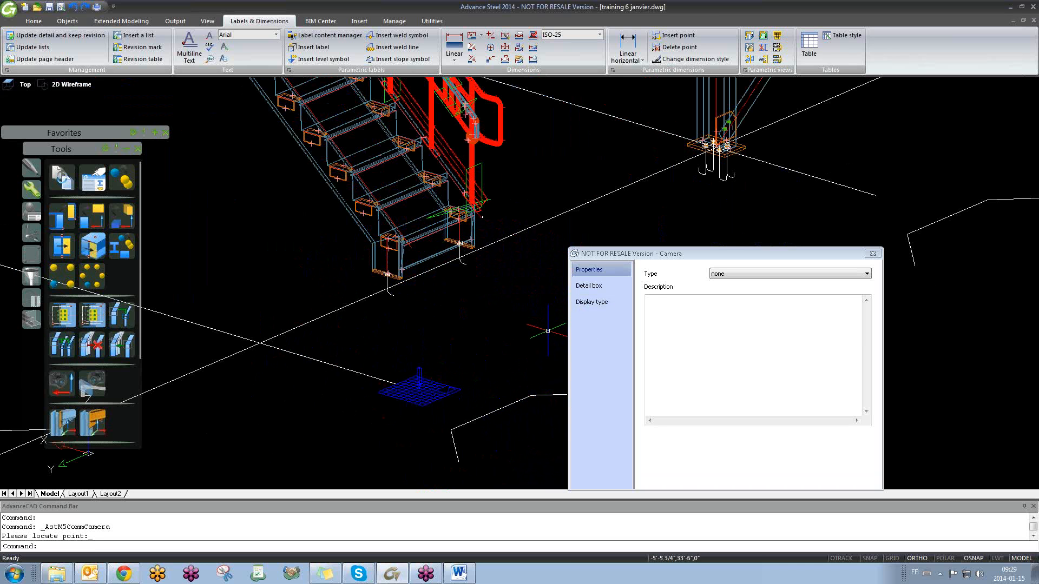
click(598, 285)
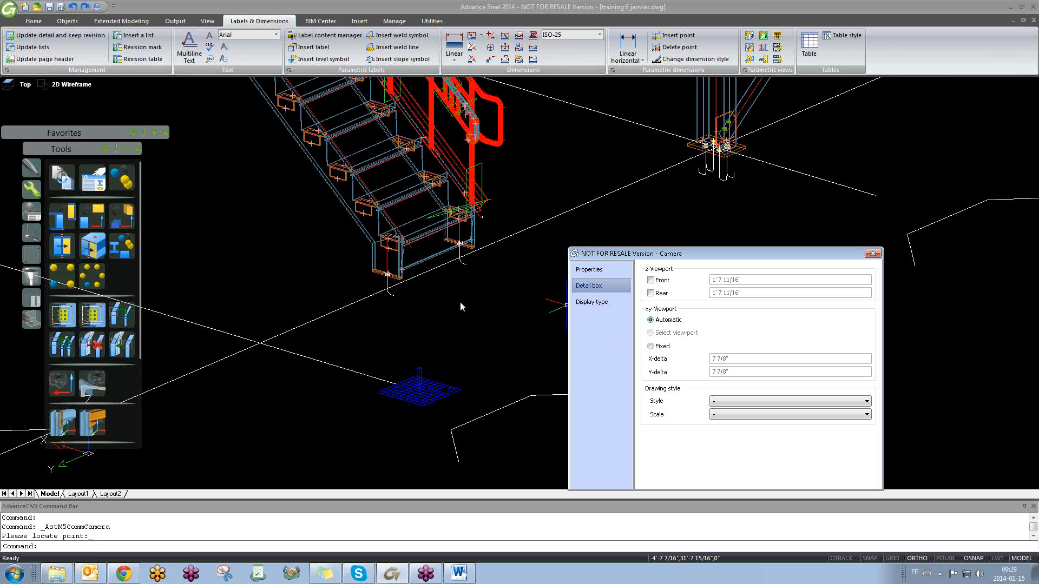
- Enable the front and rear depth limits on the new camera beside the stairs, keeping its automatic xy-viewport
scroll(460, 307, down, 10)
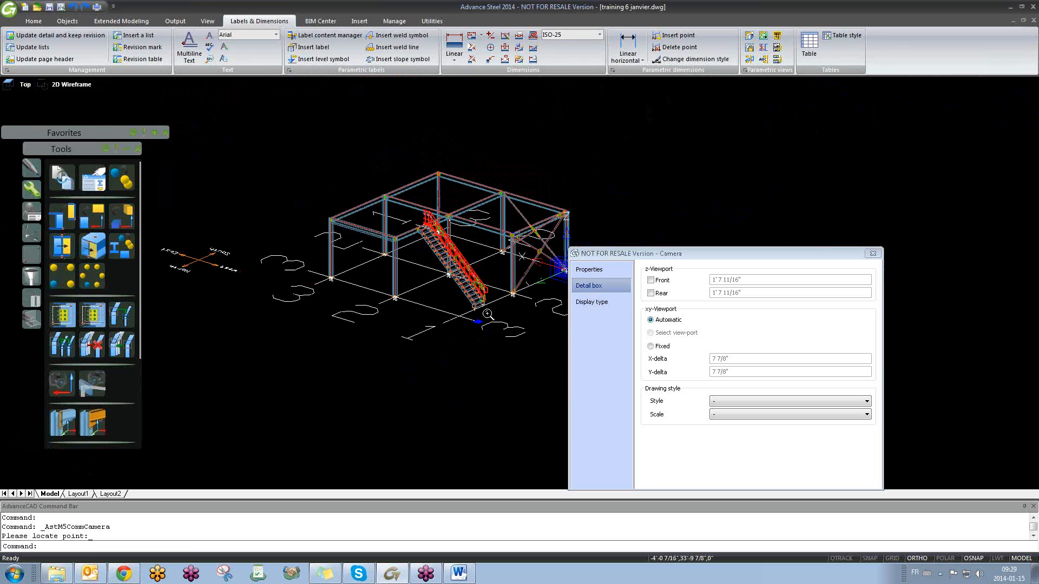
middle_drag(484, 313, 438, 326)
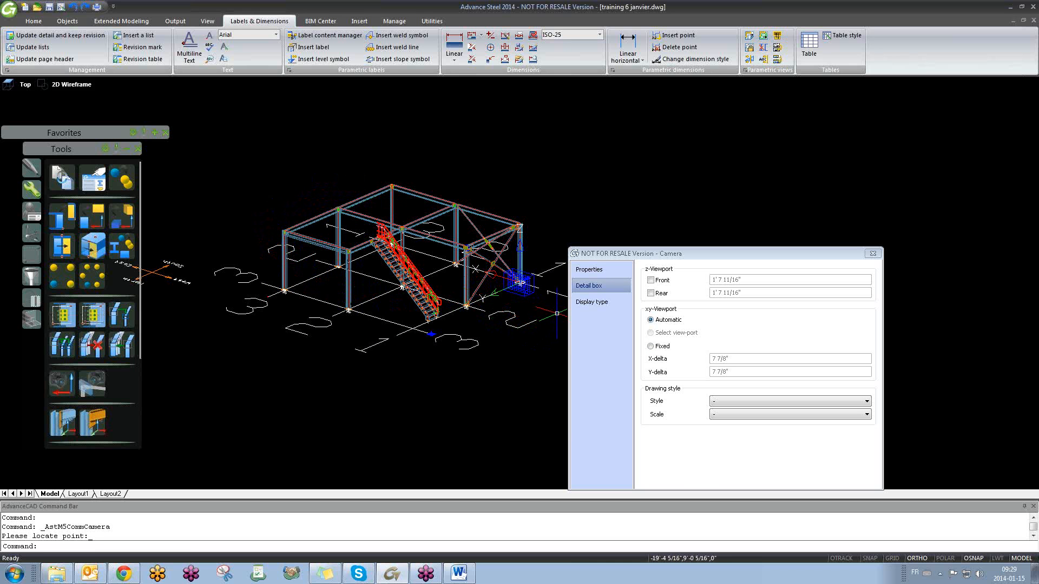
click(651, 280)
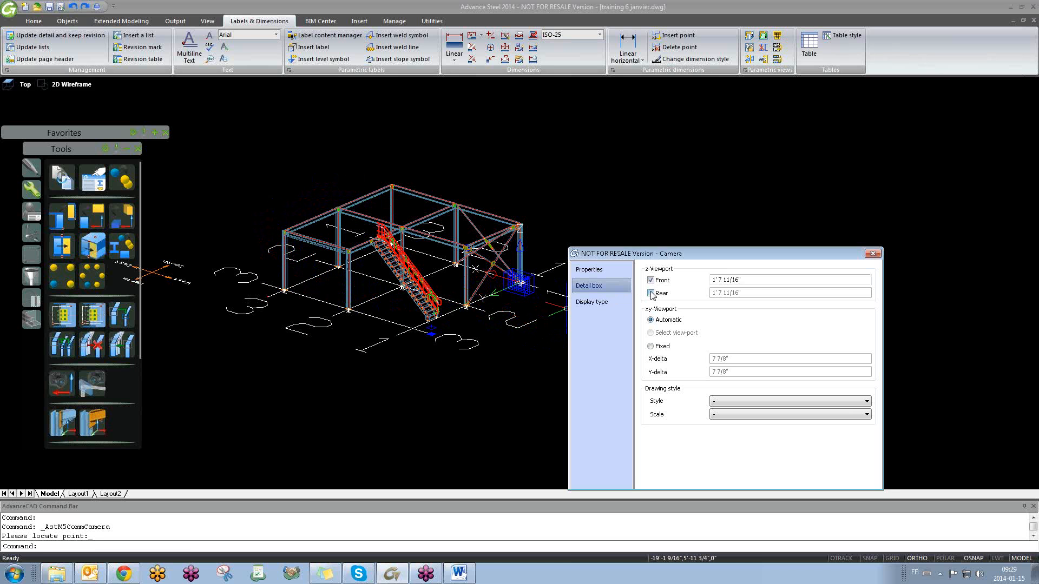
click(651, 294)
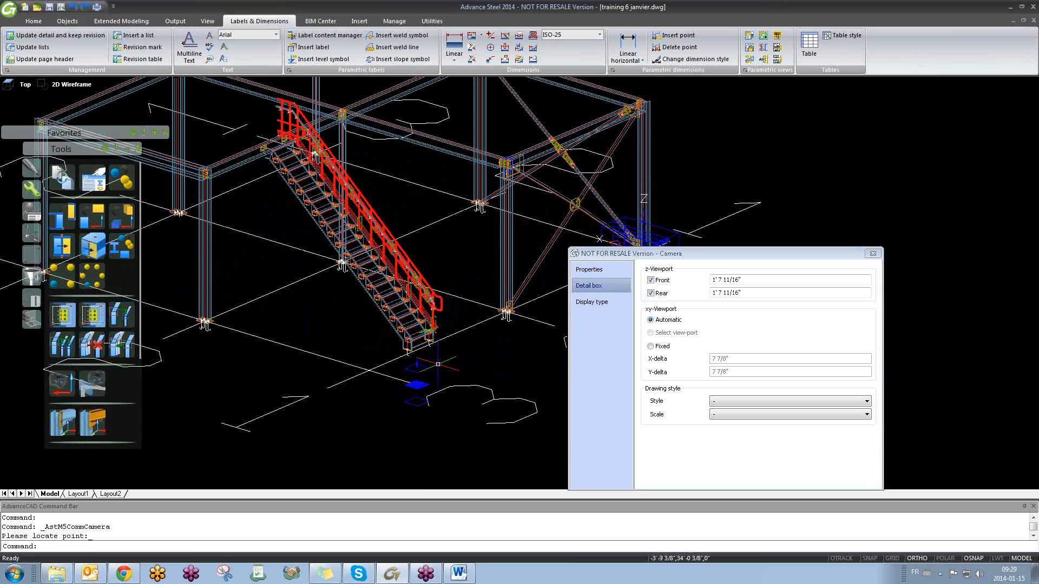
shift+middle_drag(441, 388, 465, 297)
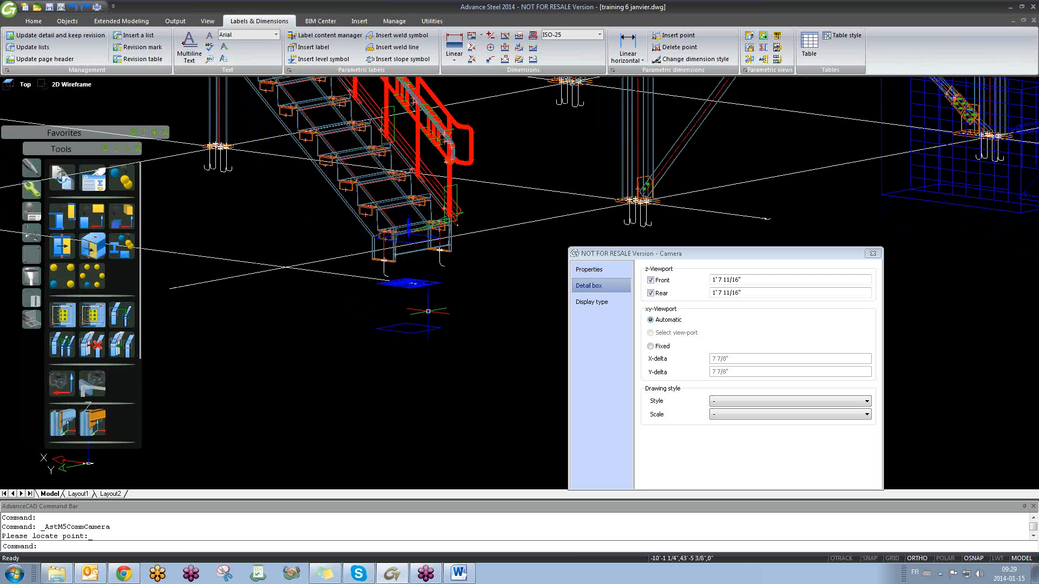
- Set the camera's type to Anchor plan and close its properties
scroll(420, 295, down, 6)
click(588, 269)
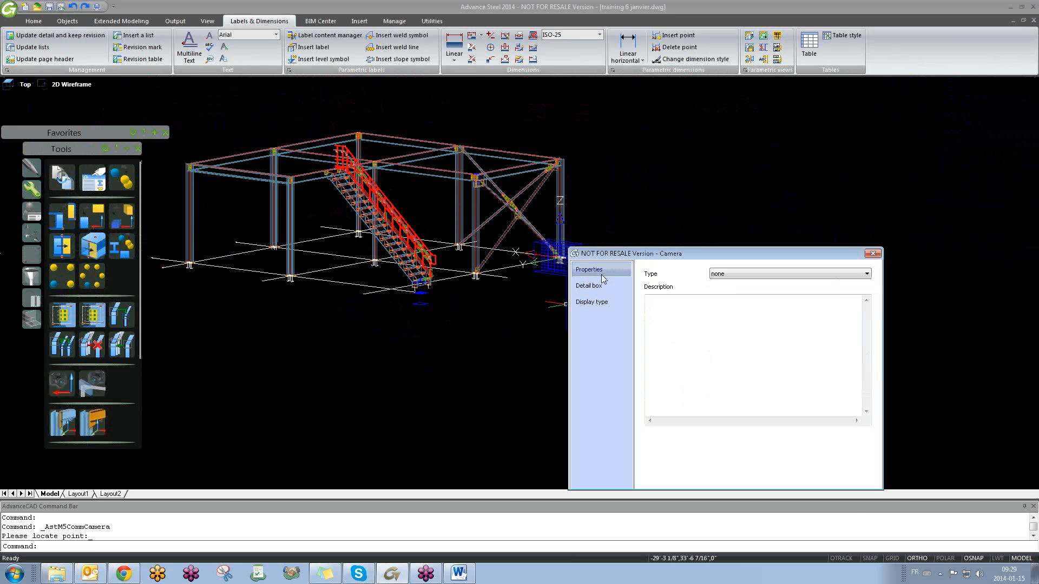
click(738, 274)
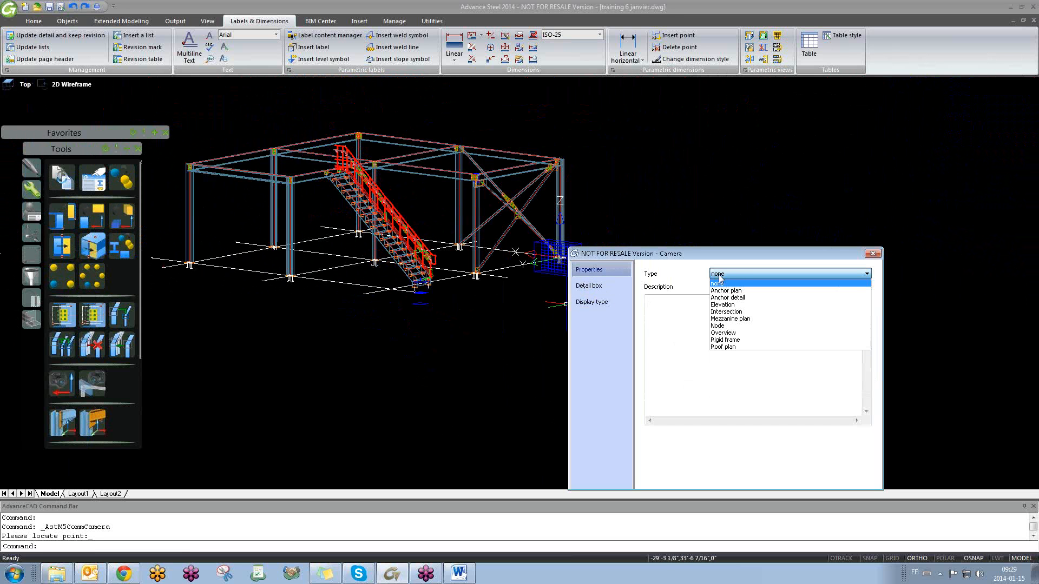
click(748, 293)
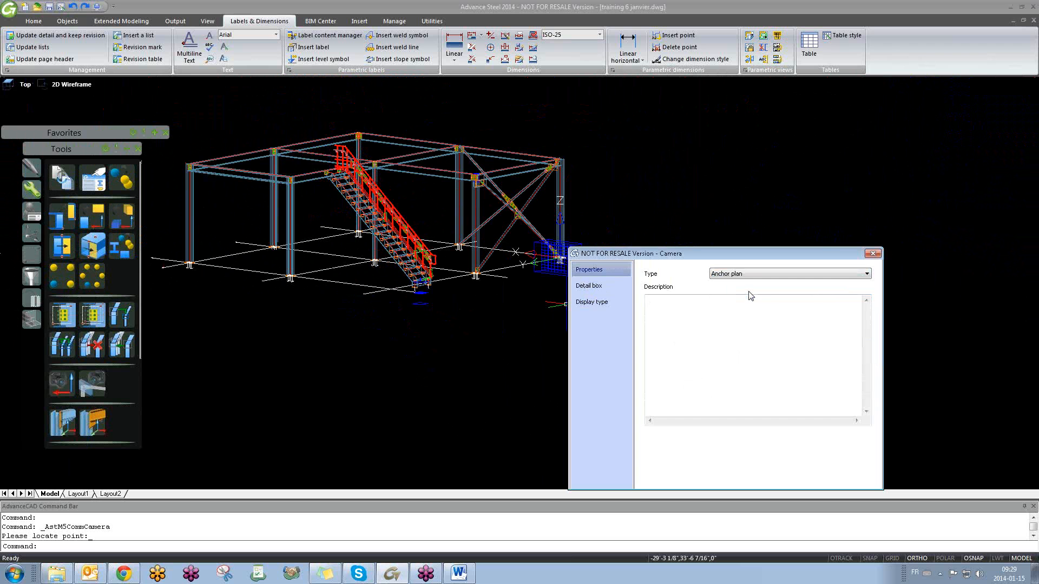
click(872, 253)
- Select the stair-foot camera and preview the Camera Anchor VHA drawing style under the user drawing styles in Quick Documents
scroll(458, 349, up, 6)
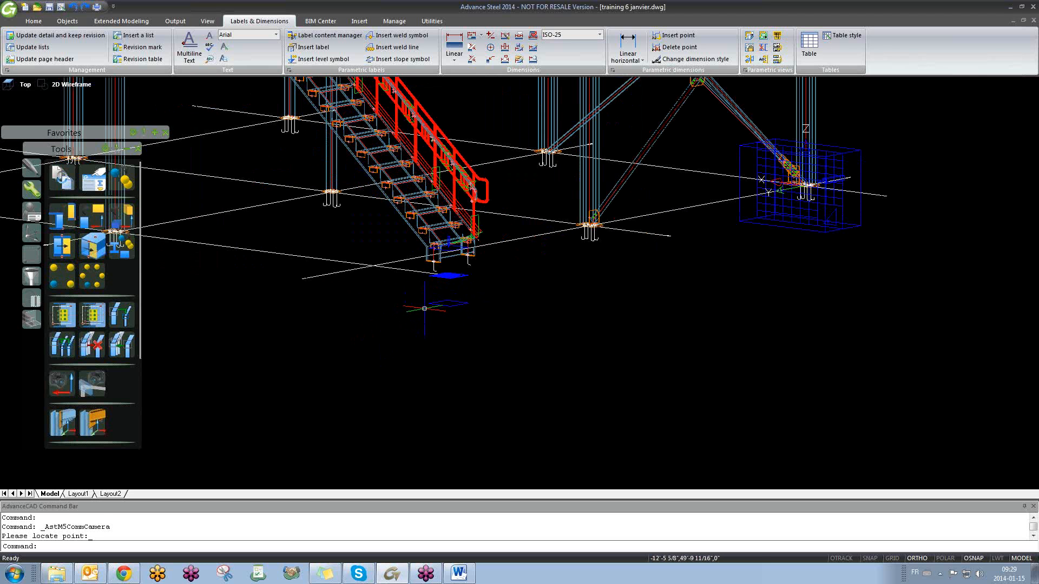
scroll(452, 391, up, 4)
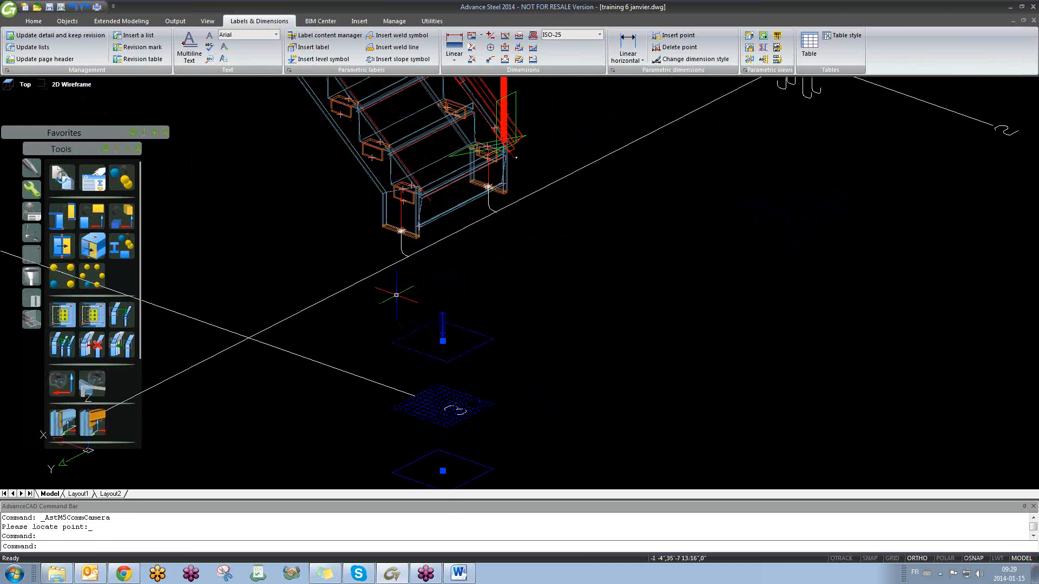
click(175, 21)
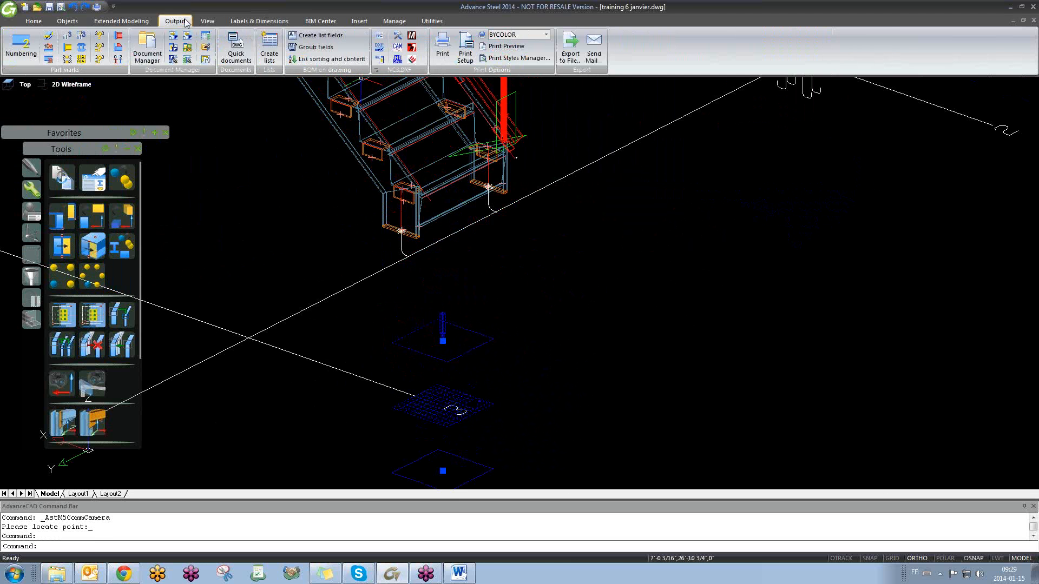
click(222, 49)
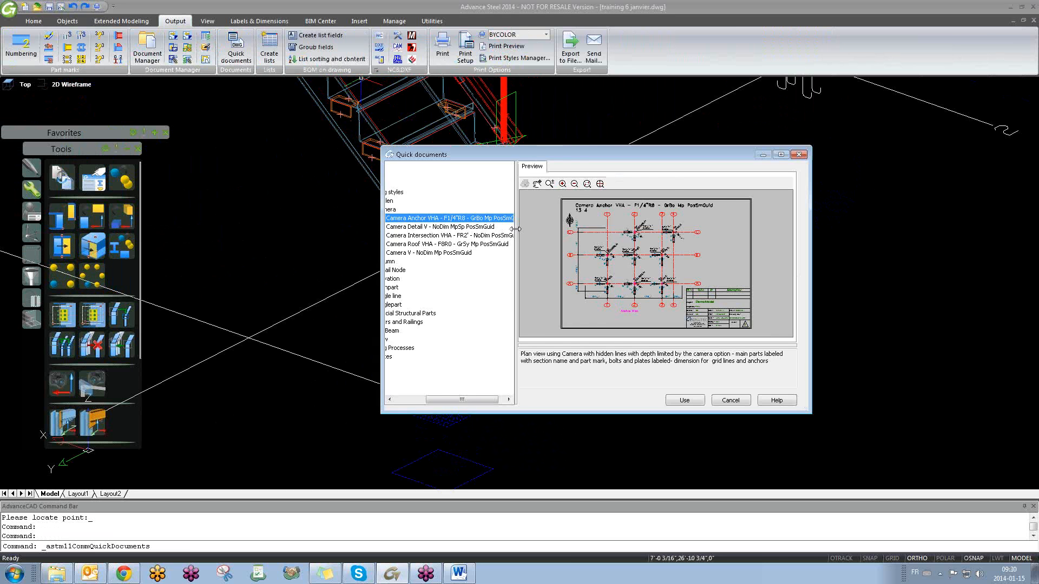
drag(514, 229, 579, 230)
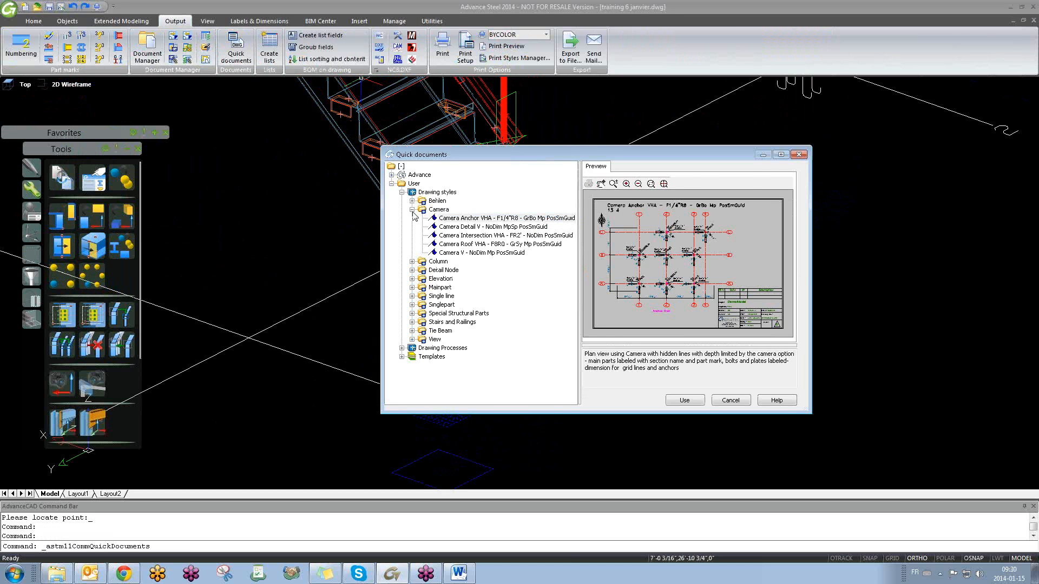
click(412, 211)
click(401, 192)
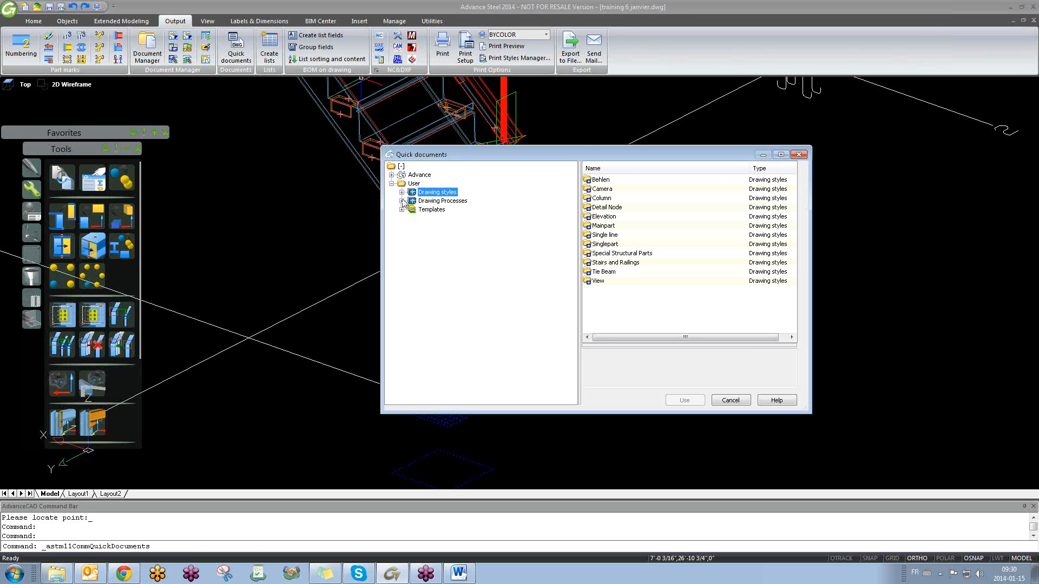
click(401, 192)
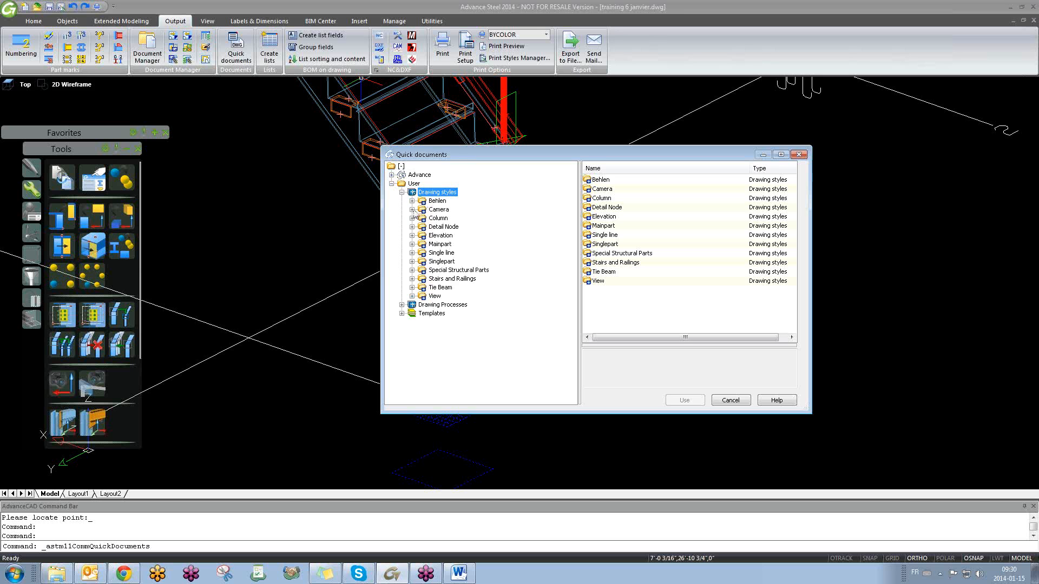
click(412, 210)
click(463, 218)
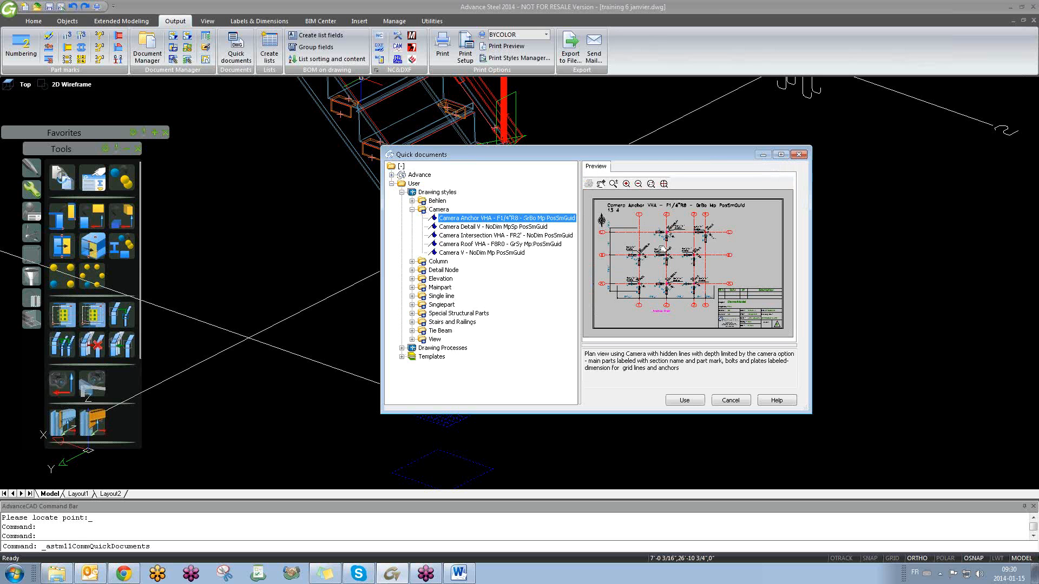
- Run the user camera drawing process Selected Cameras Anchor PageFull ANSI-D on the selected camera
click(413, 211)
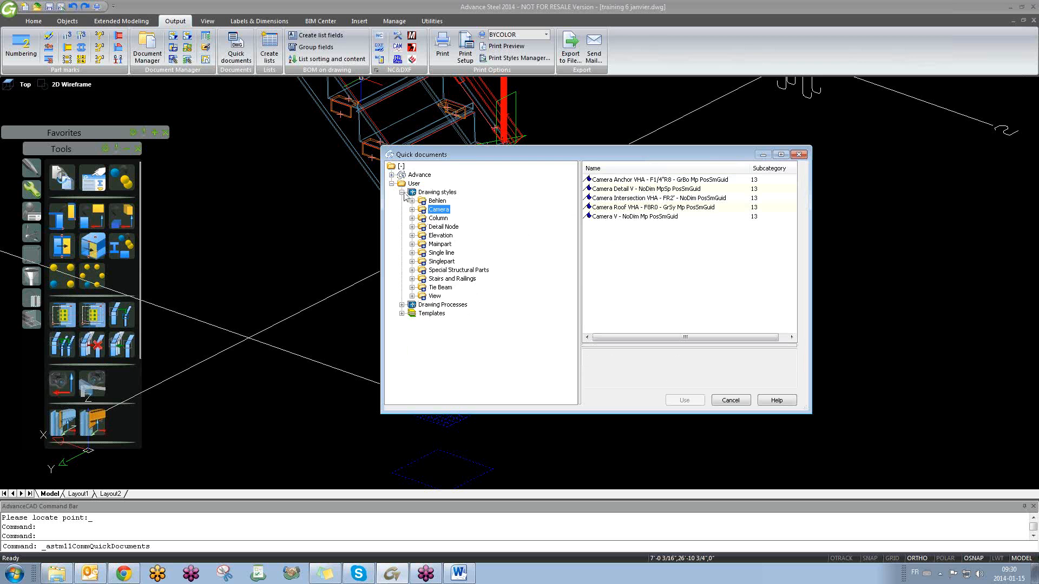
click(402, 193)
click(402, 200)
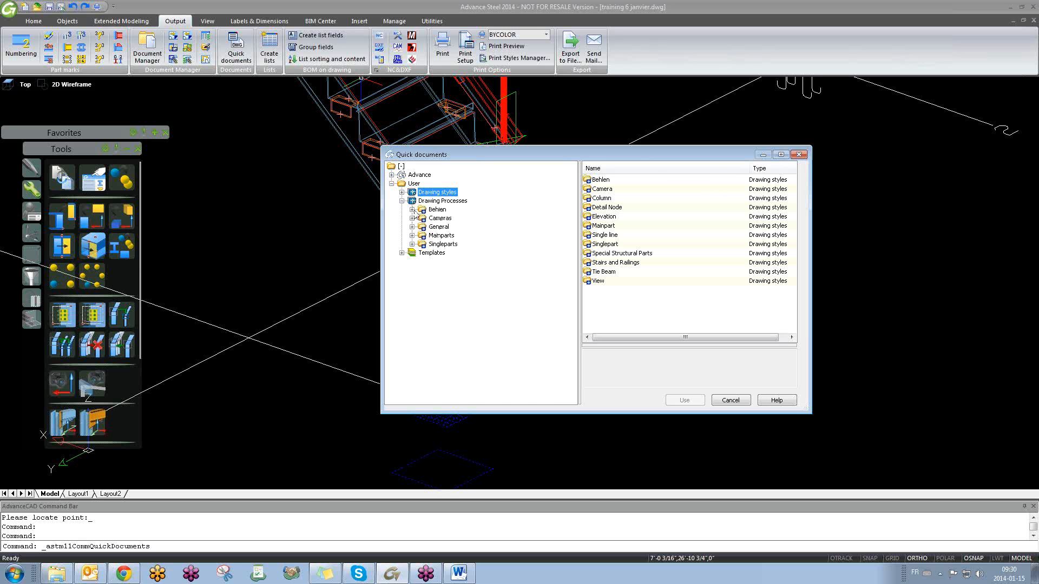
click(411, 218)
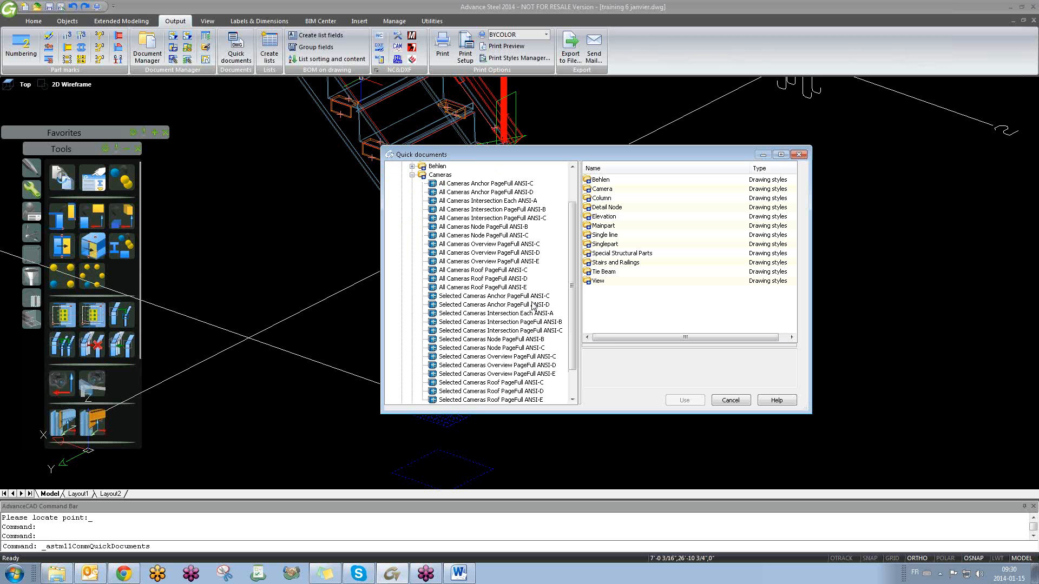
click(508, 305)
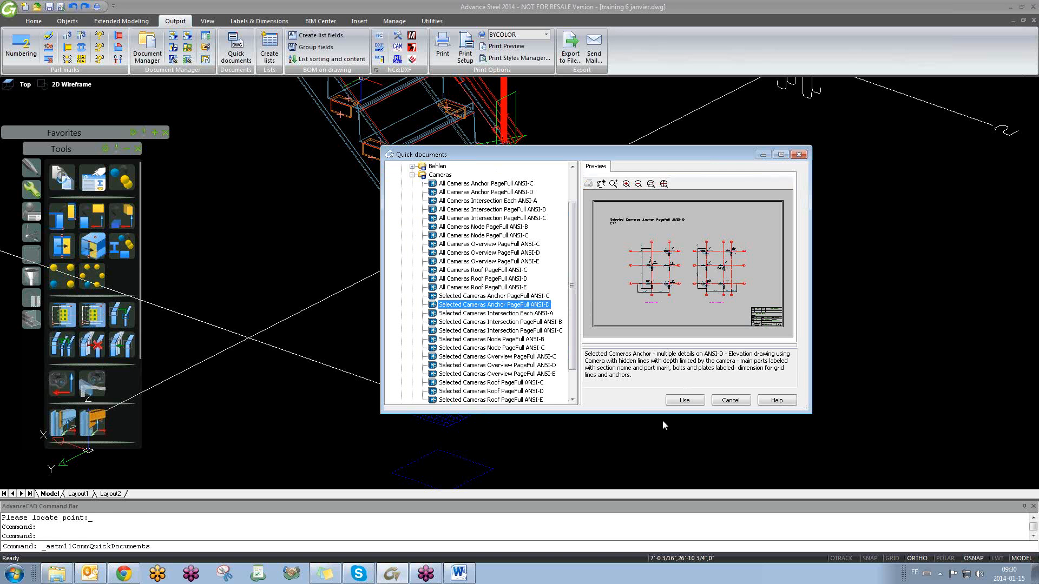
click(677, 405)
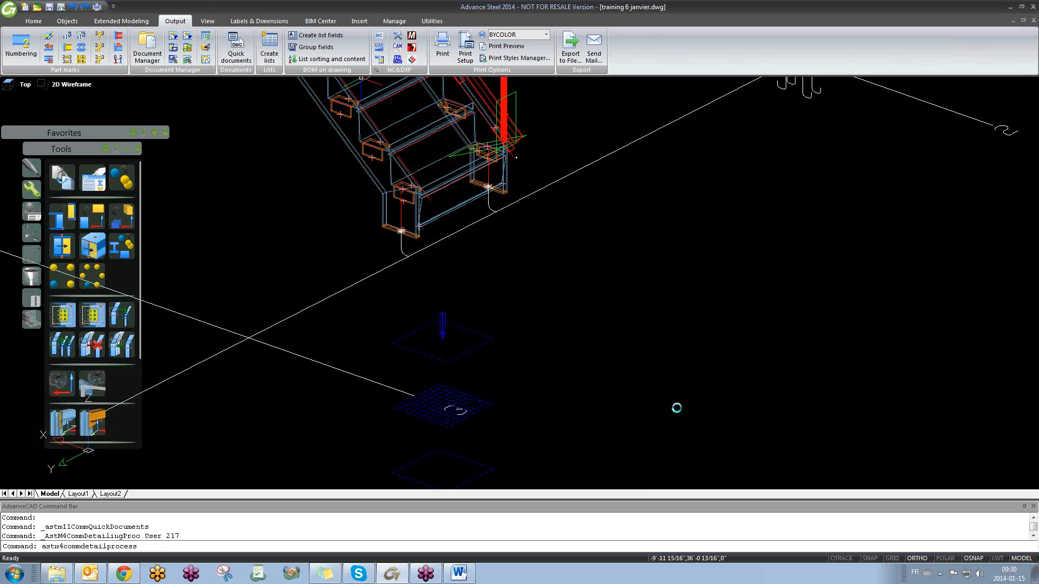
click(136, 341)
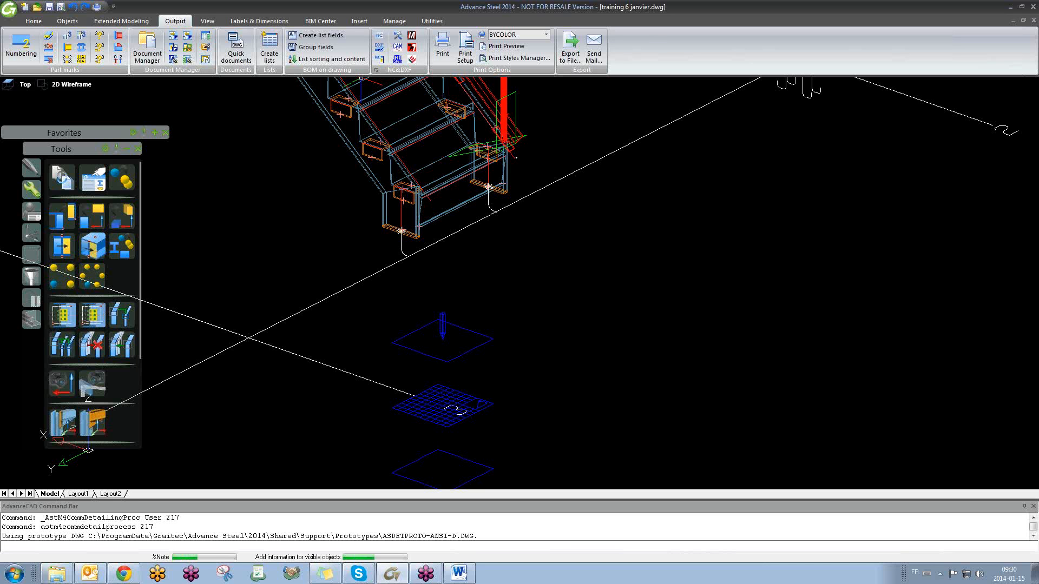
- Open the detail drawing generated from the stair-foot camera
click(448, 389)
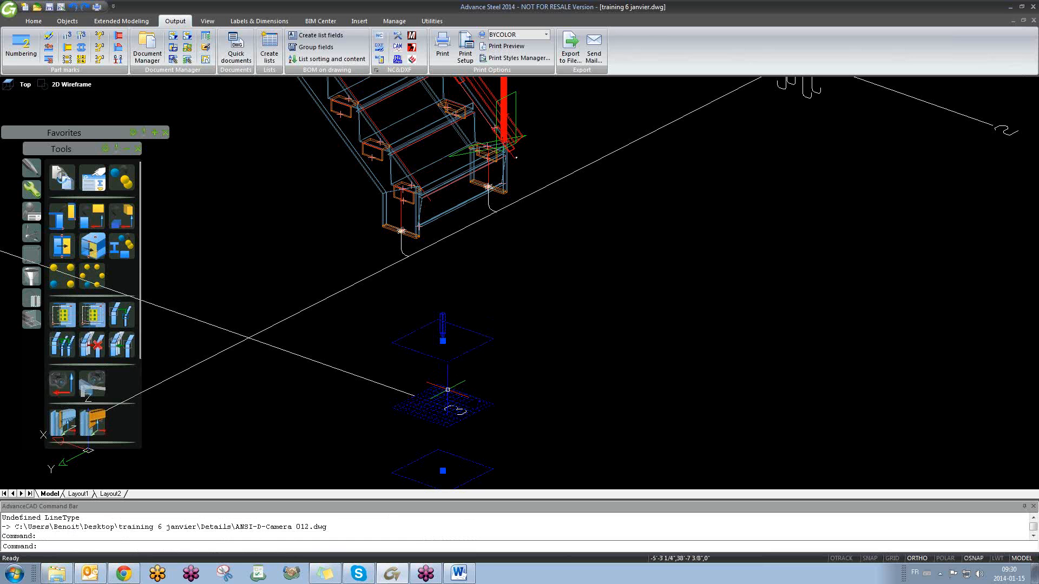
right_click(447, 392)
click(485, 384)
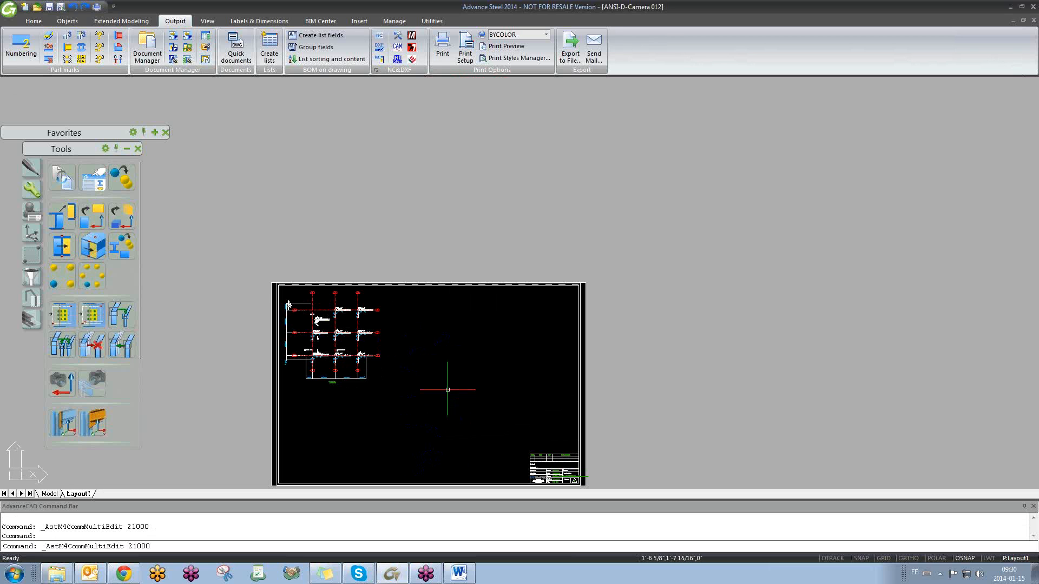
scroll(368, 388, up, 2)
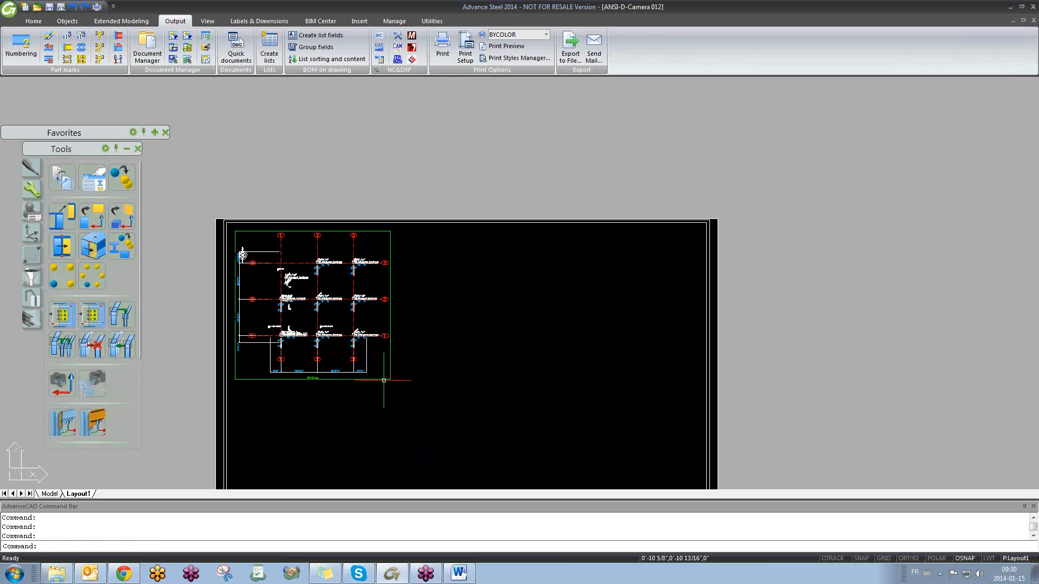
- Set the anchor plan detail's view scale to 1/2"=1'-0" and update the detail
double_click(383, 379)
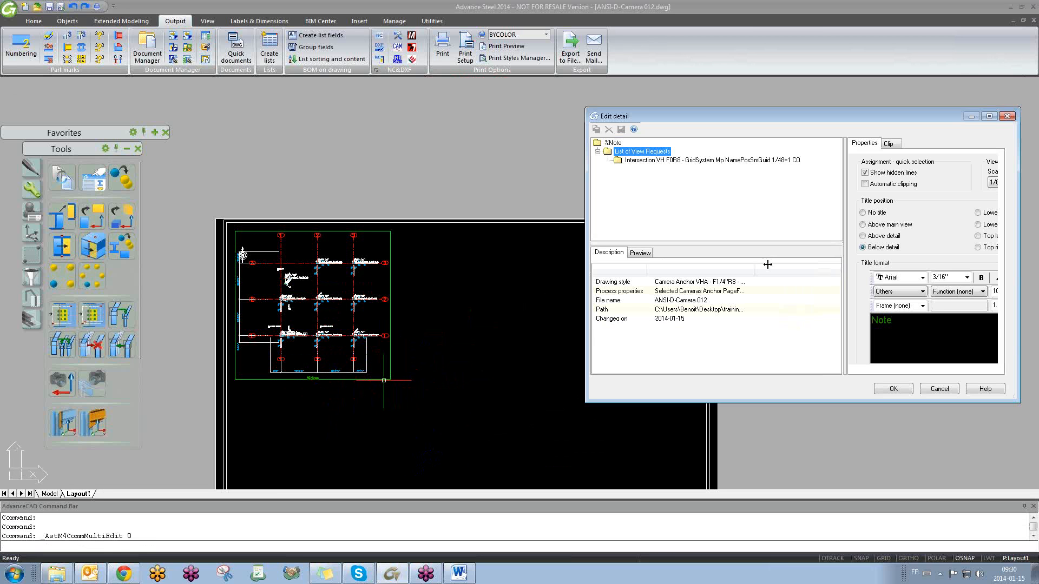
drag(848, 225, 712, 238)
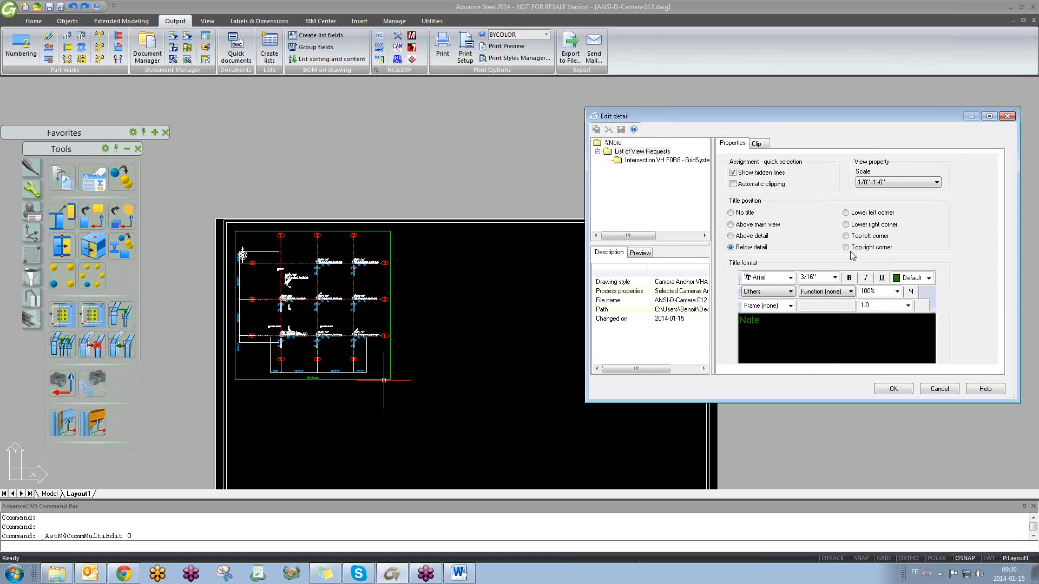
click(884, 183)
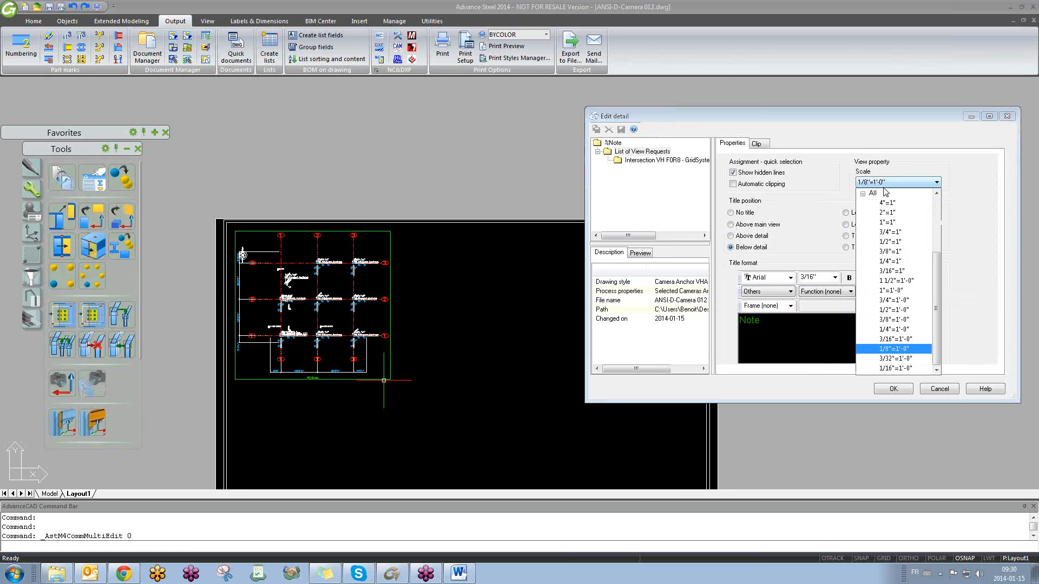
click(915, 310)
click(883, 389)
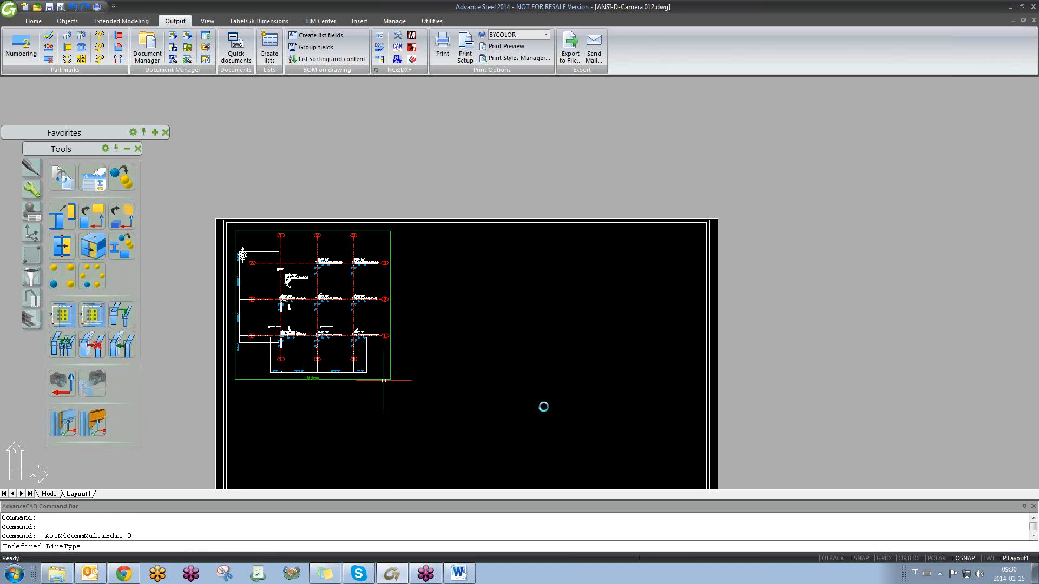
- Move the US J-Square Anchors label of a W12x26 column base clear of the base plate, to its lower left
scroll(544, 401, down, 5)
scroll(544, 401, up, 5)
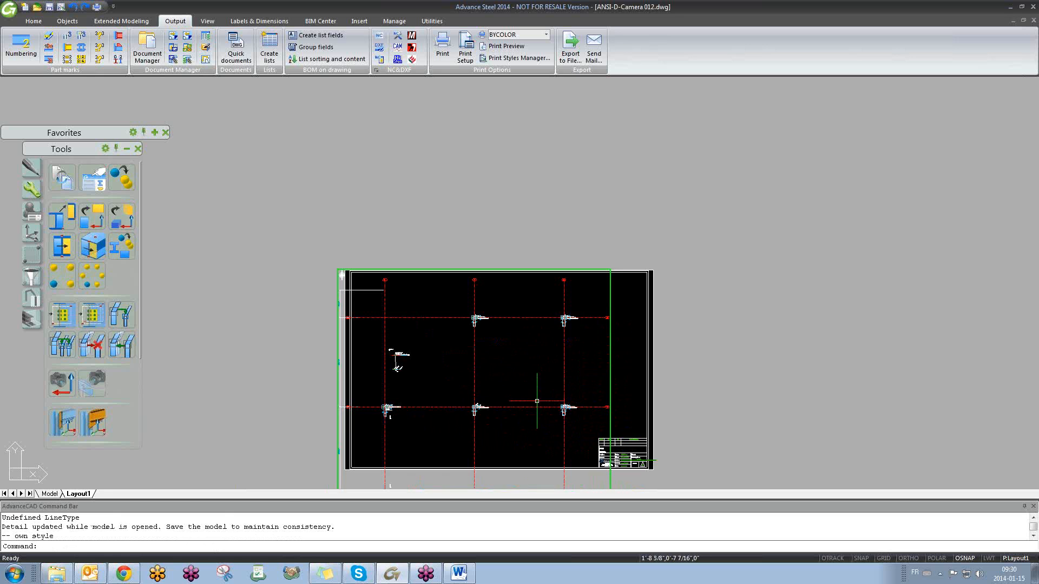
scroll(480, 333, up, 4)
scroll(449, 280, up, 8)
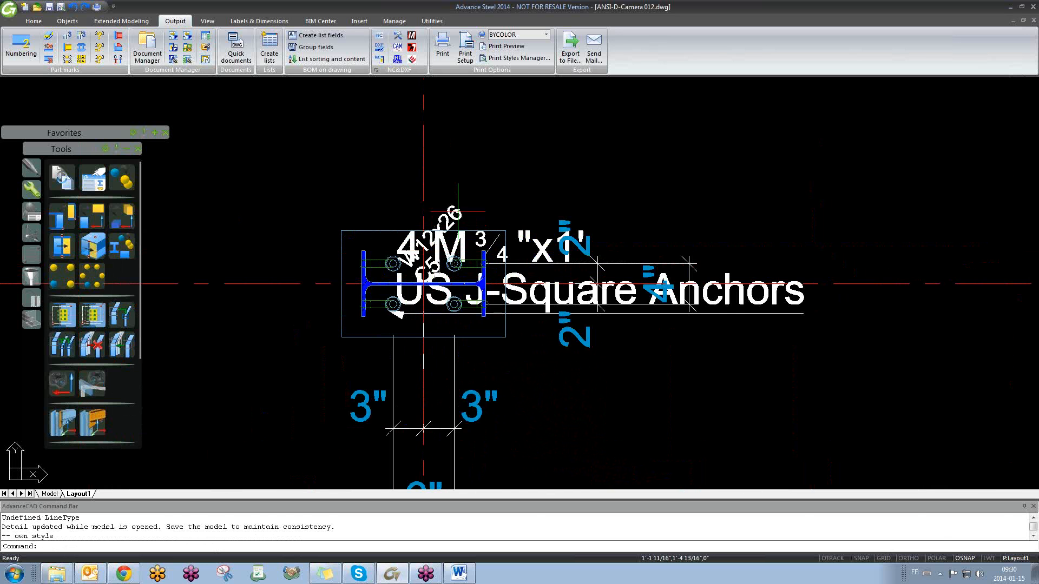
scroll(402, 279, up, 2)
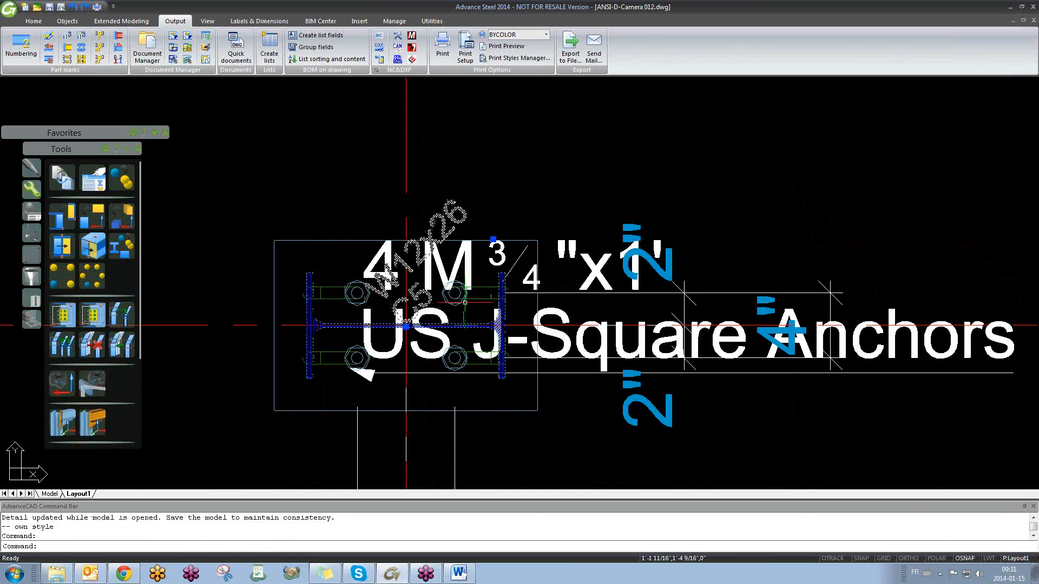
key(Escape)
click(561, 313)
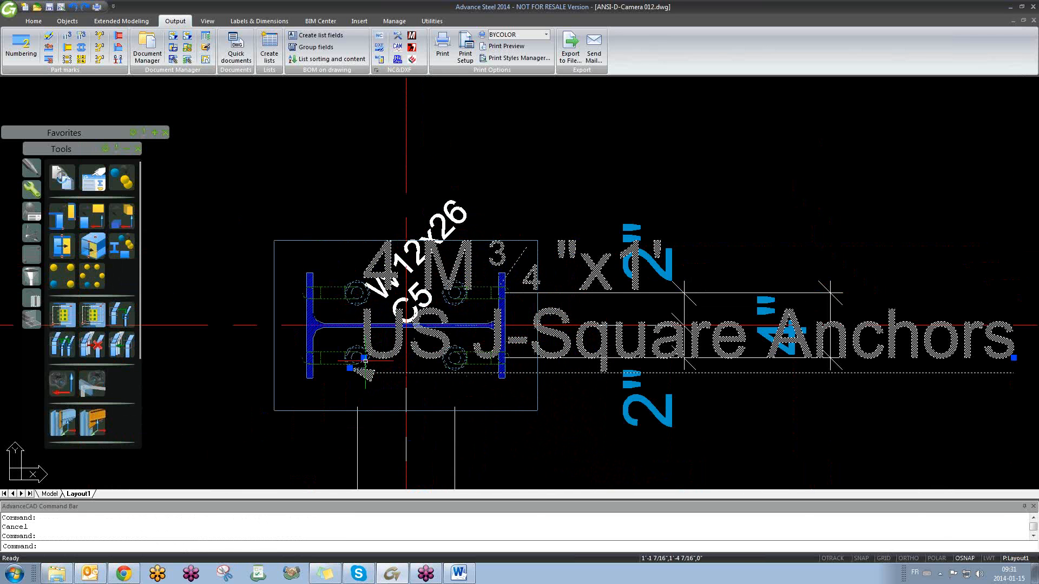
click(366, 364)
scroll(582, 171, down, 5)
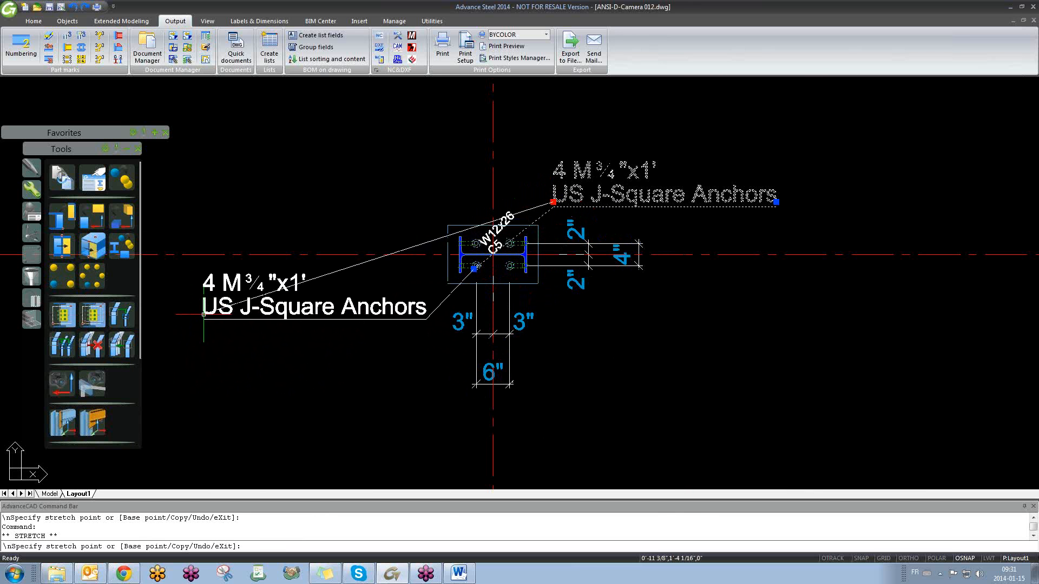
click(207, 317)
key(Escape)
scroll(491, 259, up, 4)
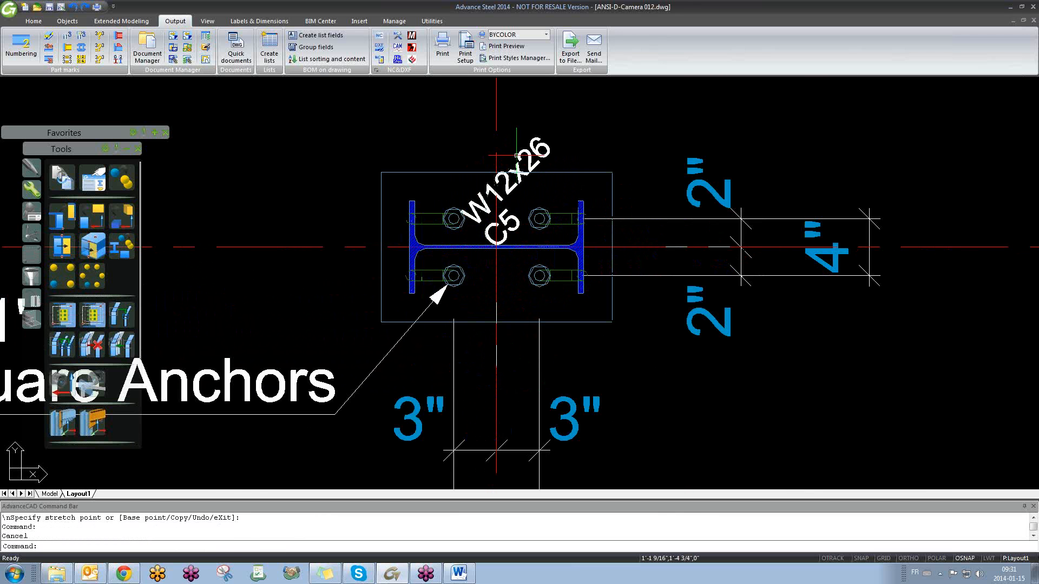
- Move the W12x26 C5 column label clear of its base plate, to the upper right
click(496, 237)
click(496, 247)
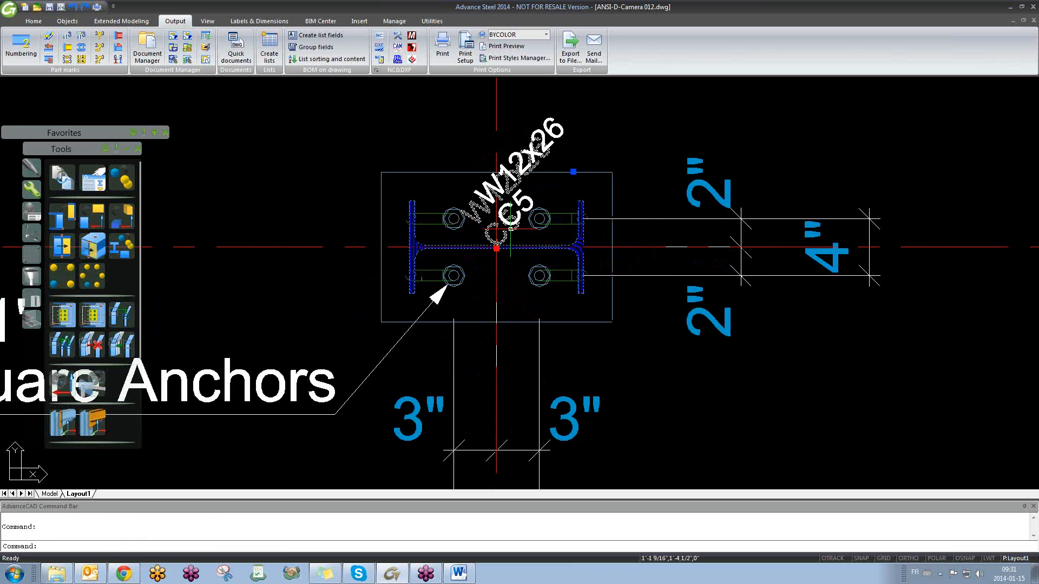
click(558, 160)
key(Escape)
scroll(509, 244, down, 5)
scroll(503, 246, up, 10)
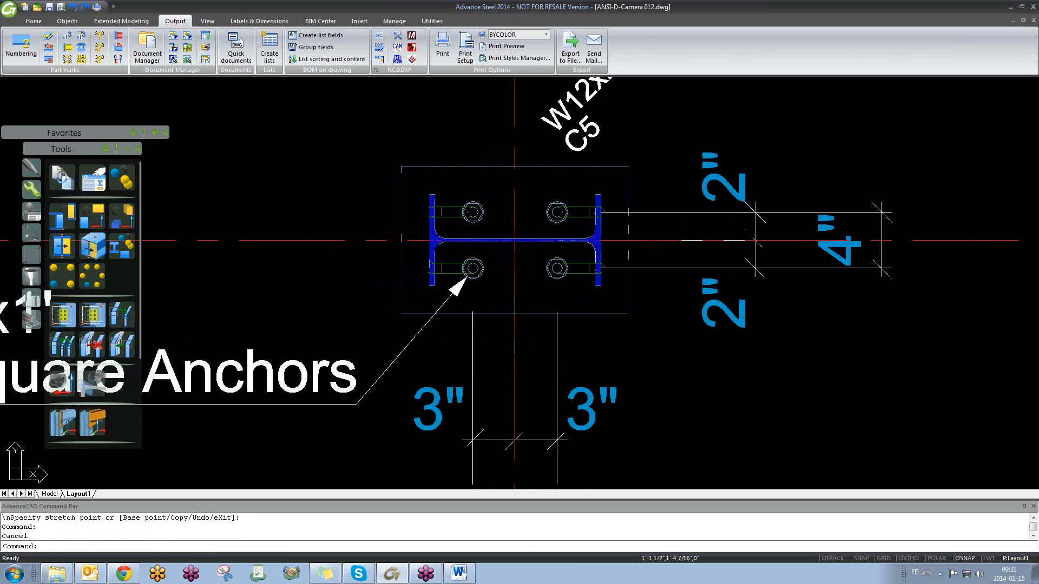
- Move the HSS 6X5X3/8 C1 column label above and to the right of its base plate
scroll(375, 199, down, 7)
scroll(370, 201, down, 8)
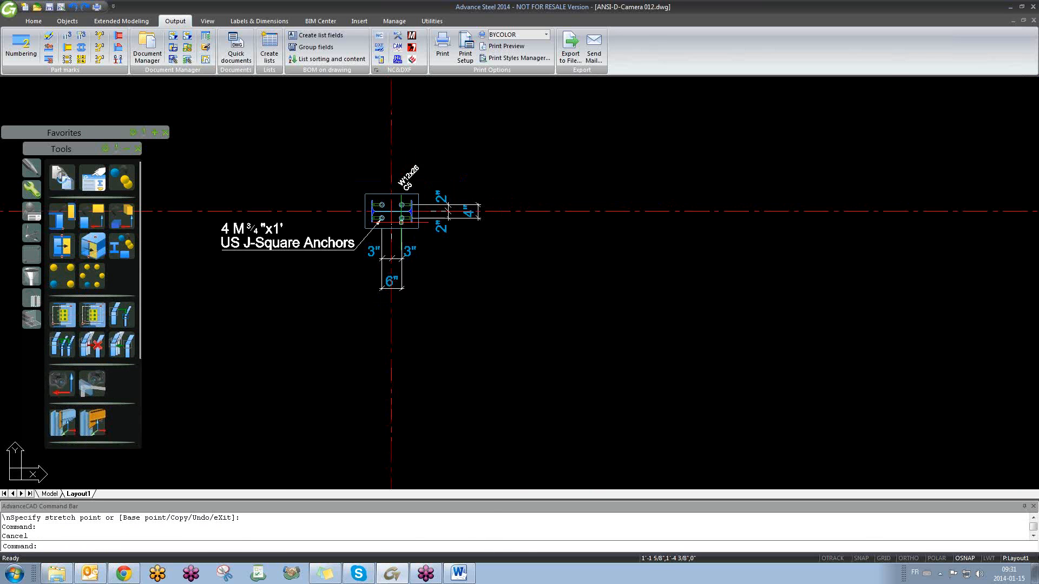
scroll(360, 342, up, 10)
middle_drag(360, 342, 464, 353)
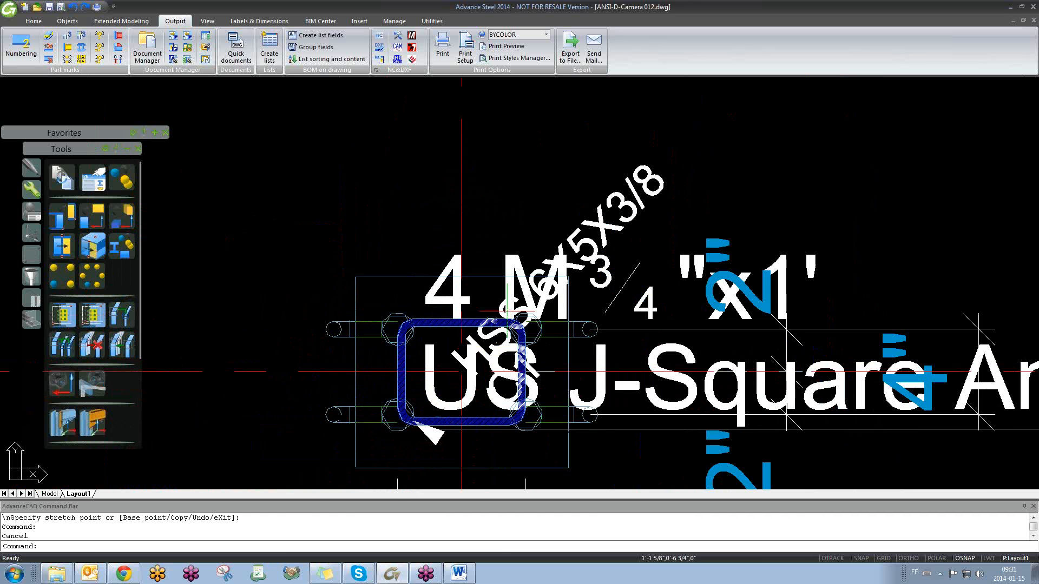
click(518, 302)
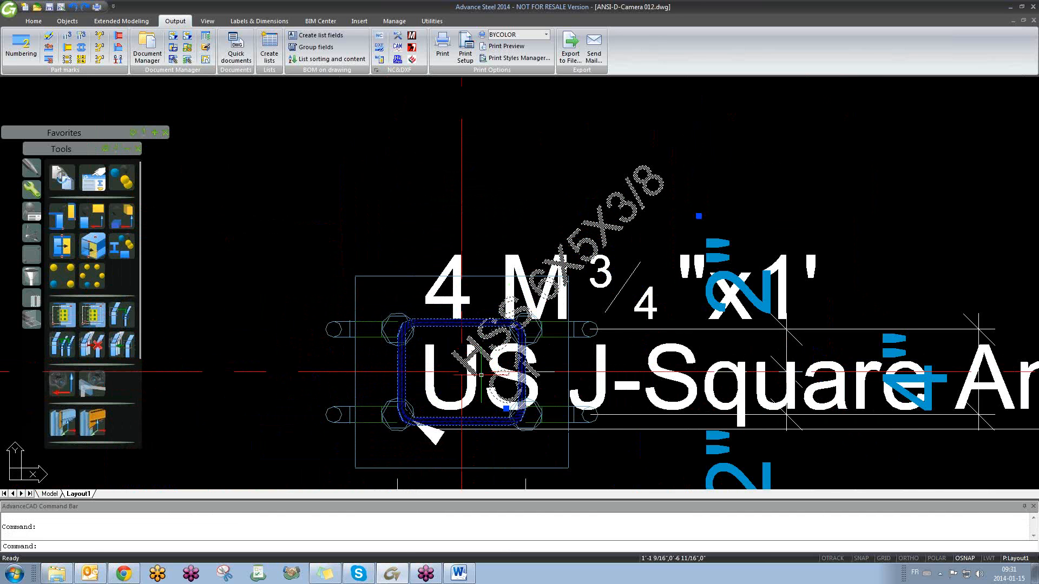
click(506, 408)
key(Escape)
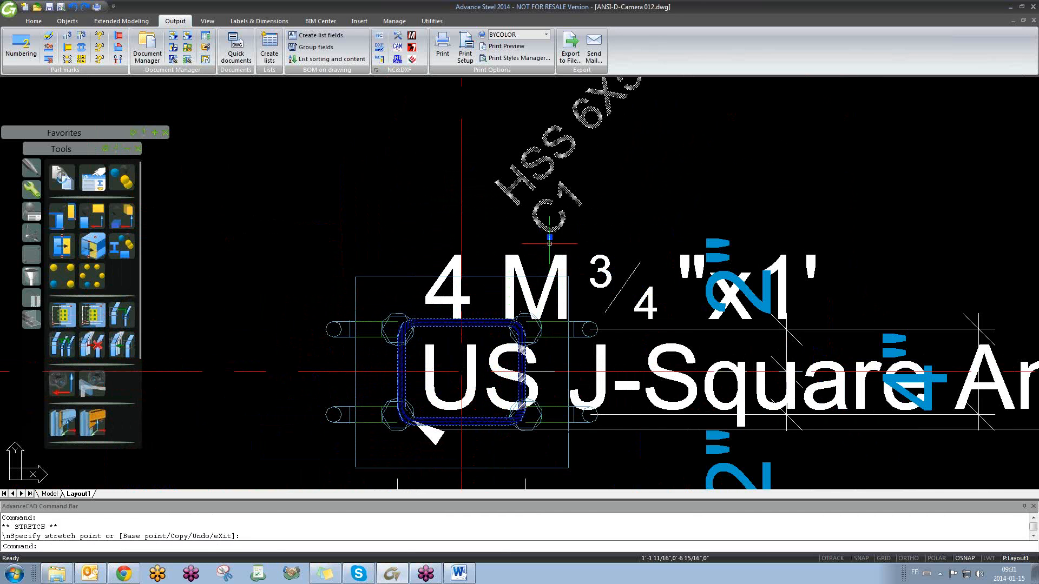
scroll(573, 328, down, 5)
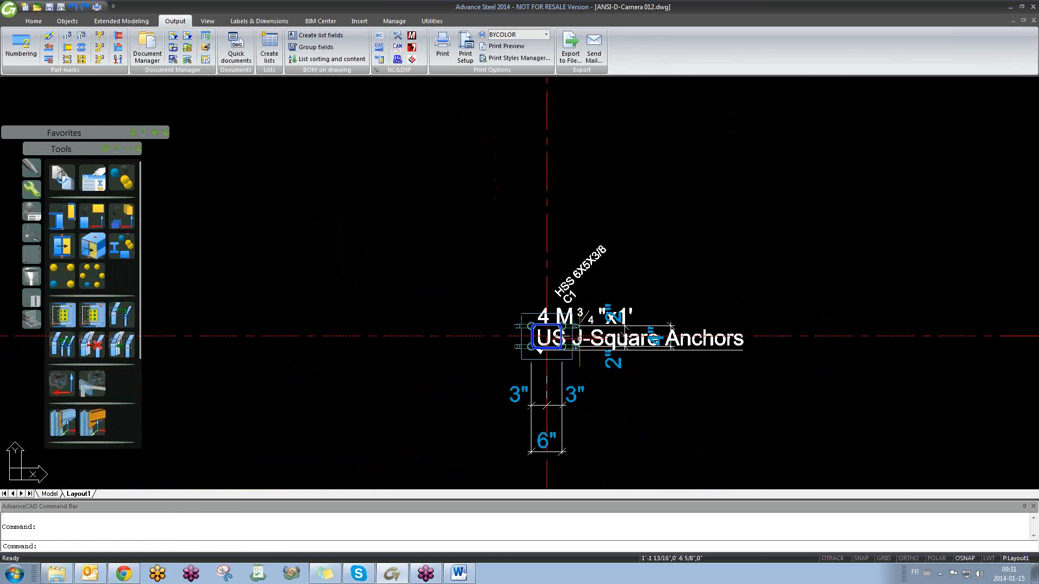
- Move the US J-Square Anchors label of the HSS 6X5X3/8 column base clear of the plate, to its lower left
click(546, 336)
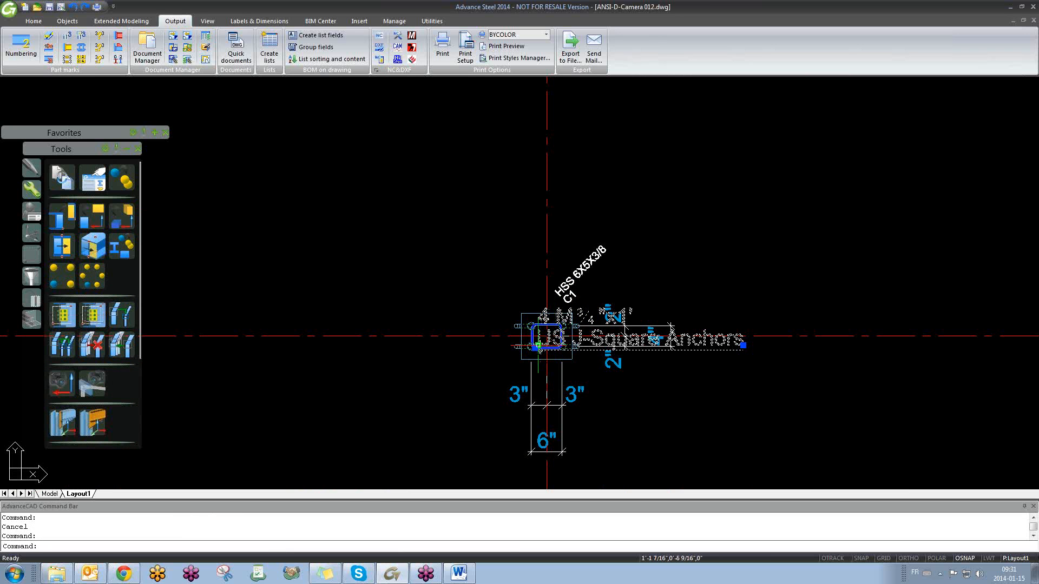
click(537, 345)
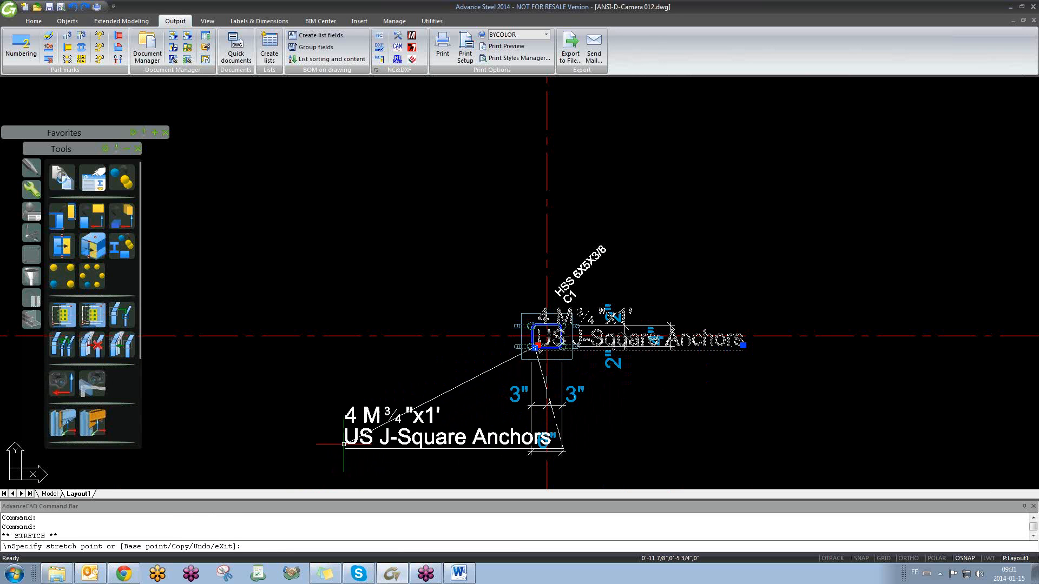
click(278, 395)
key(Escape)
scroll(513, 356, up, 6)
scroll(703, 282, down, 2)
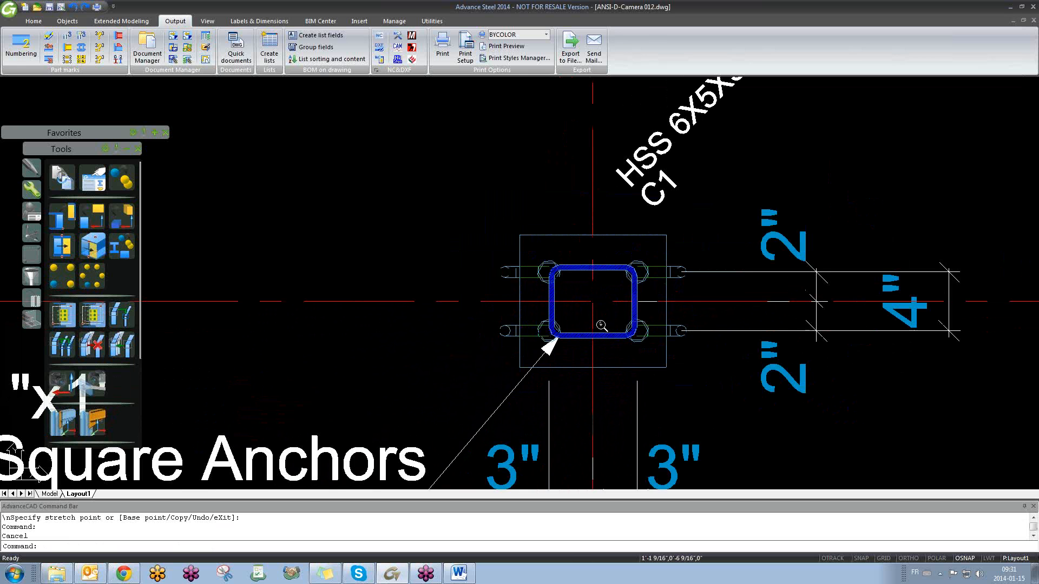
- Examine the column base details, anchor labels and overall sheet layout of the anchor plan drawing
scroll(714, 273, up, 1)
scroll(714, 273, up, 2)
scroll(698, 274, down, 9)
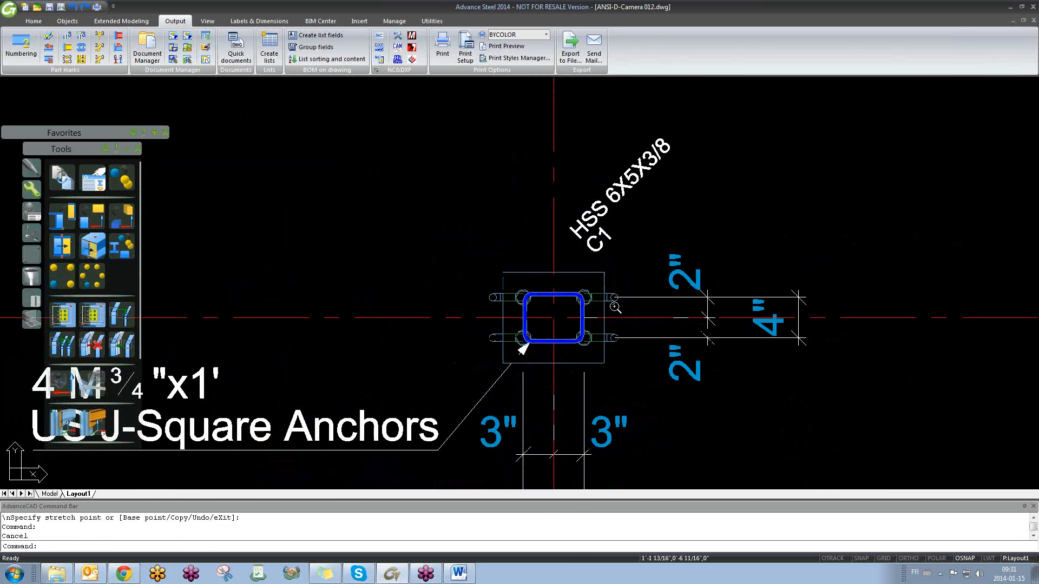
scroll(614, 306, down, 5)
scroll(612, 301, up, 3)
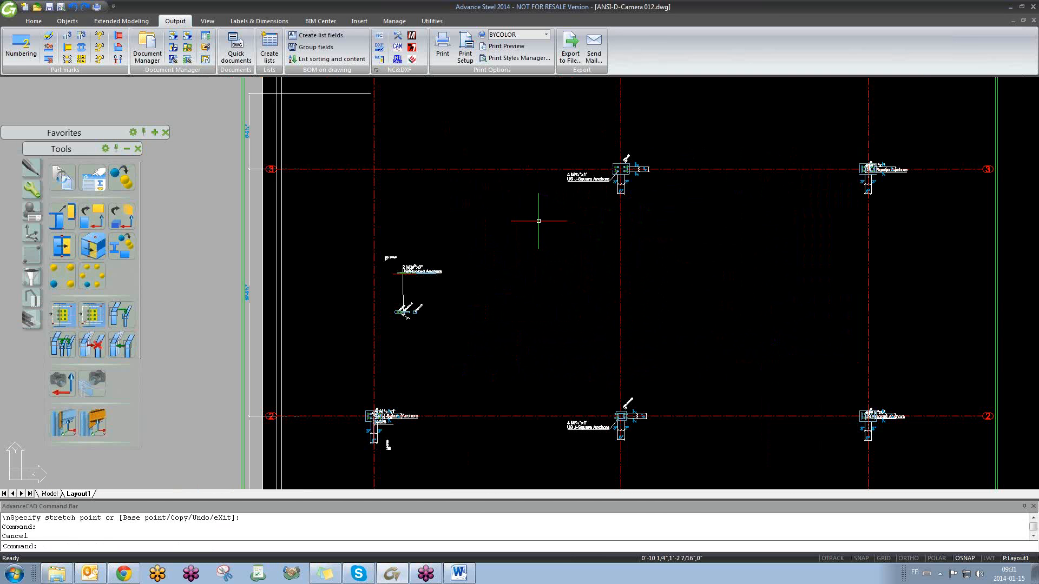
scroll(466, 104, up, 5)
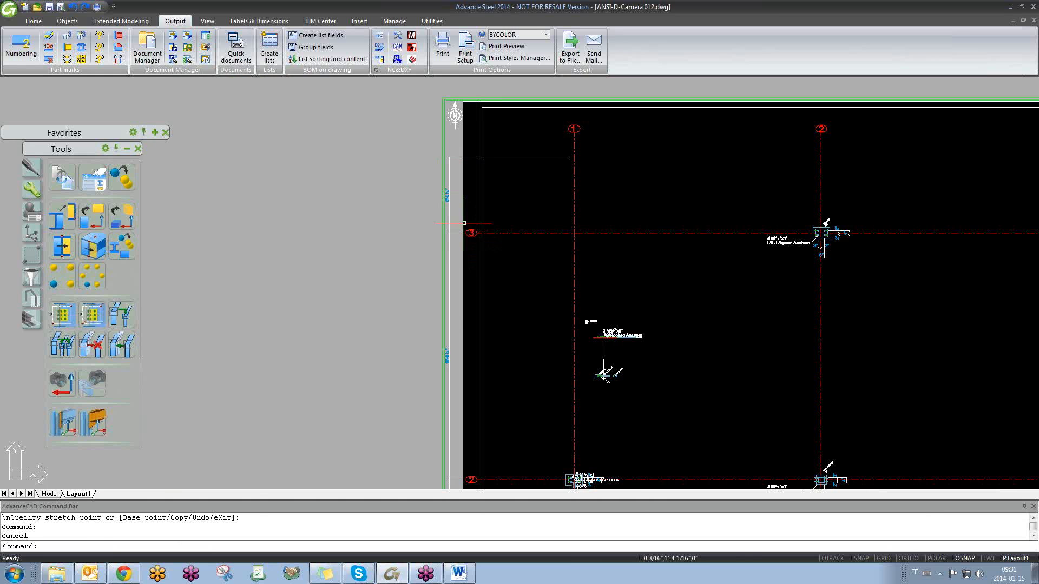
scroll(466, 104, up, 1)
scroll(467, 103, down, 6)
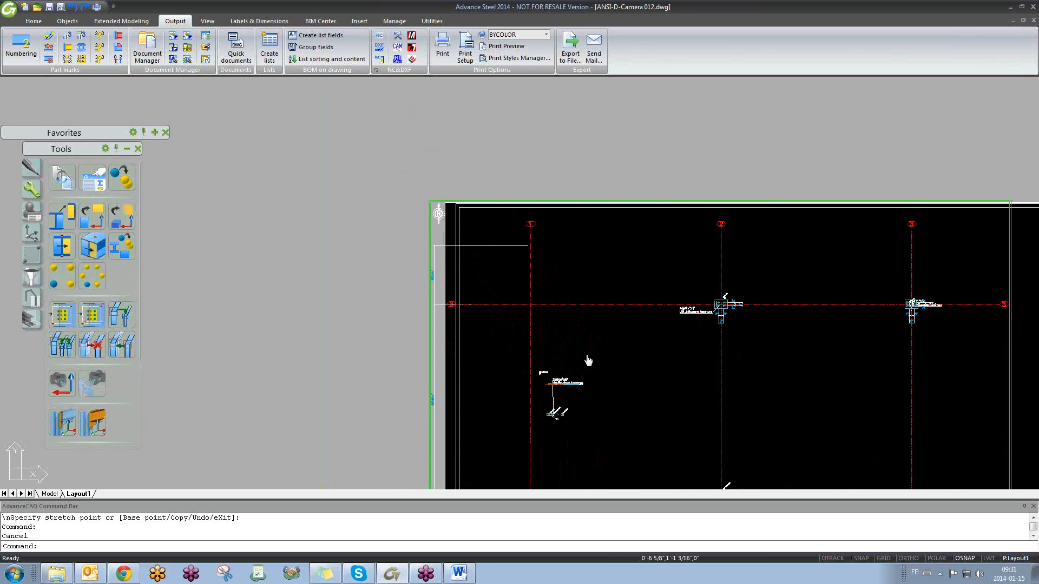
scroll(562, 346, up, 4)
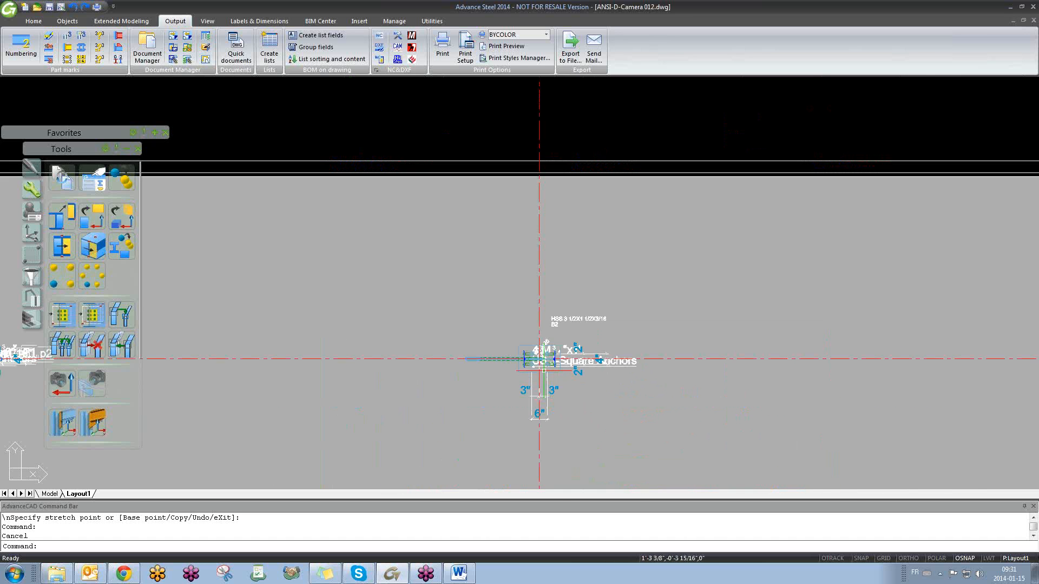
scroll(541, 361, up, 7)
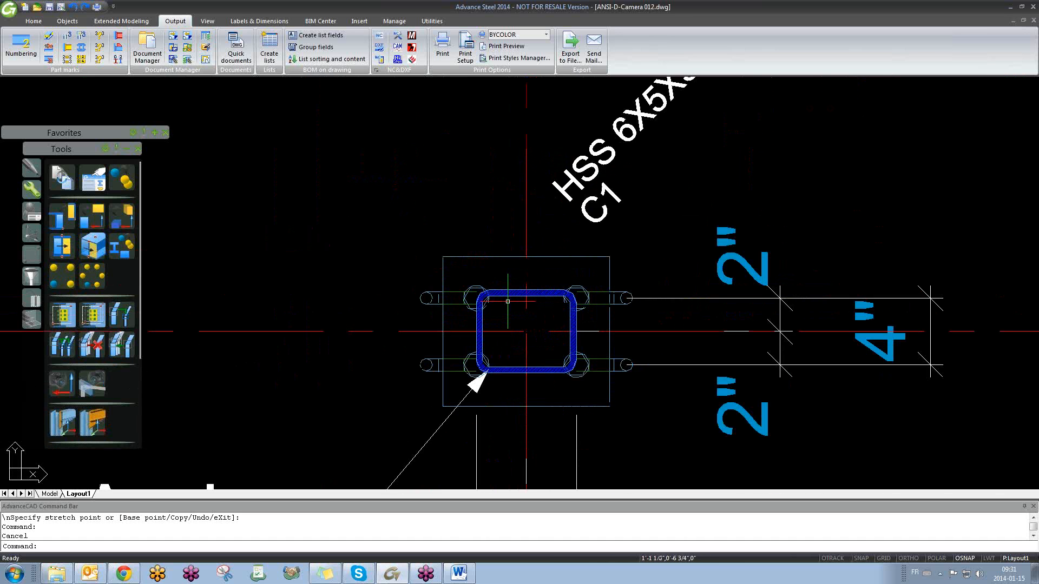
scroll(506, 331, down, 5)
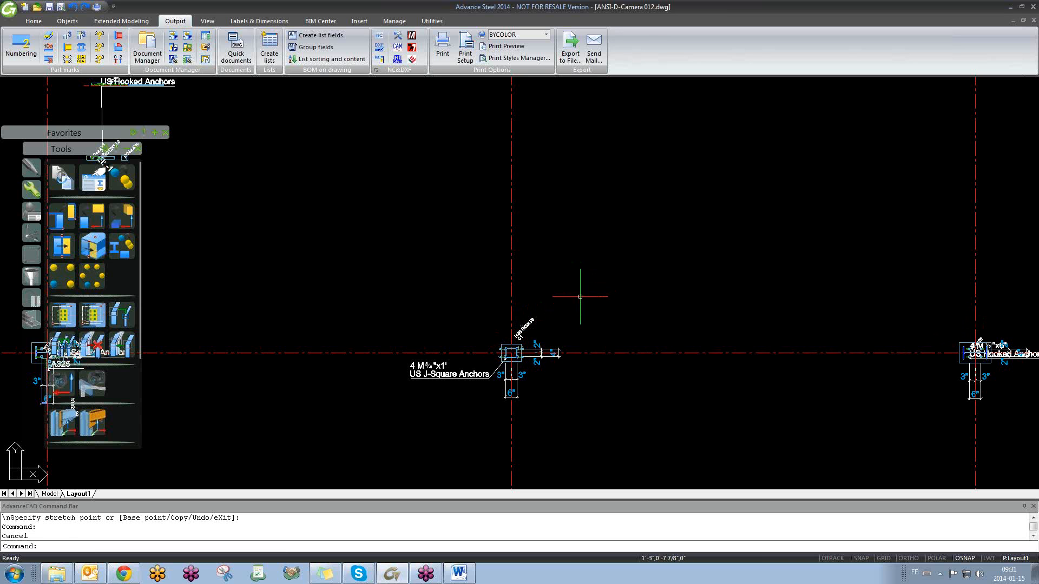
click(702, 227)
click(627, 296)
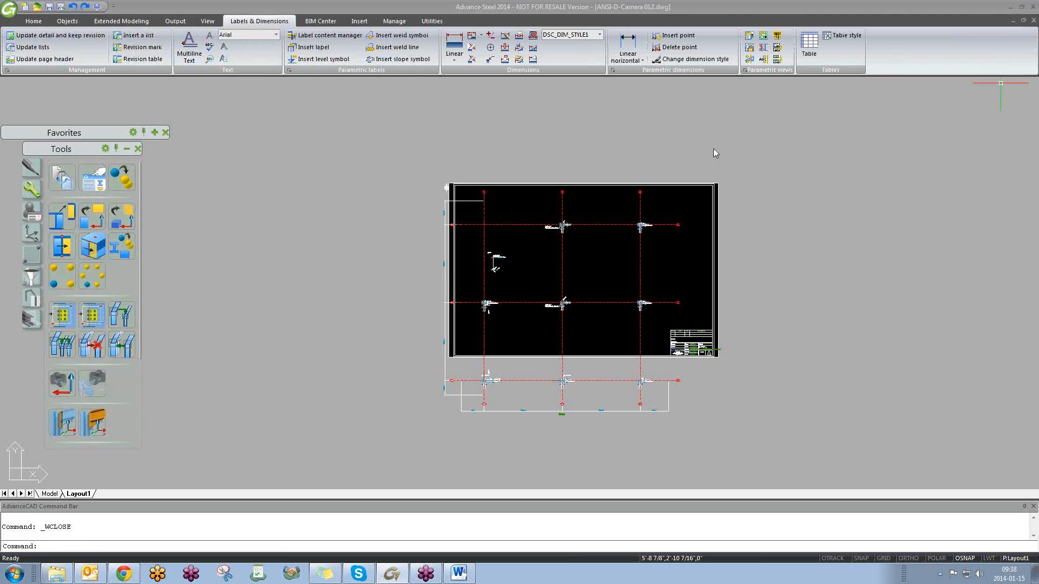
scroll(627, 188, down, 3)
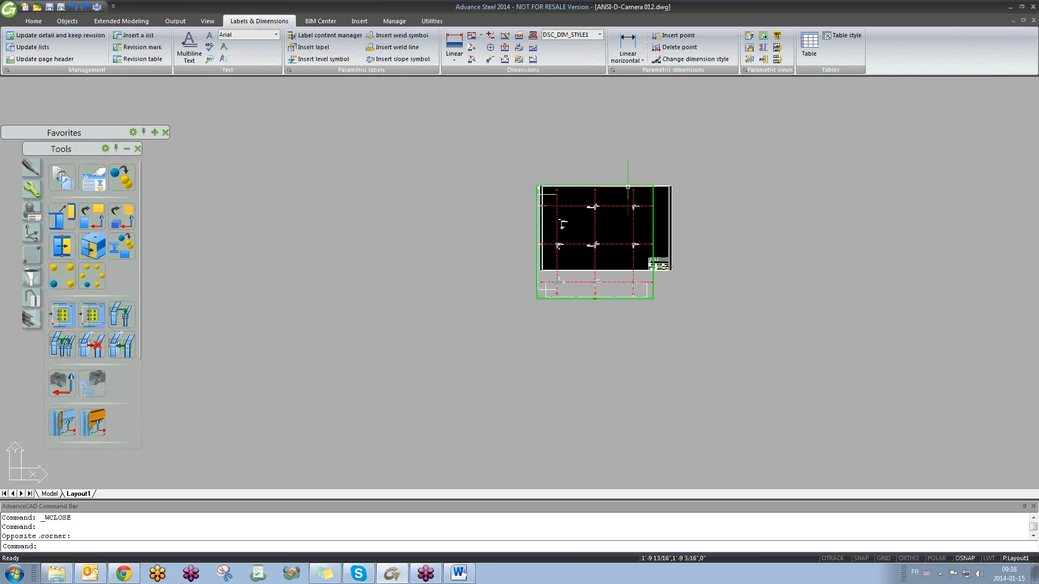
- Switch back to the model drawing training 6 janvier.dwg and show the structure with its stair and existing cameras
key(ctrl+Tab)
key(Escape)
scroll(530, 285, down, 3)
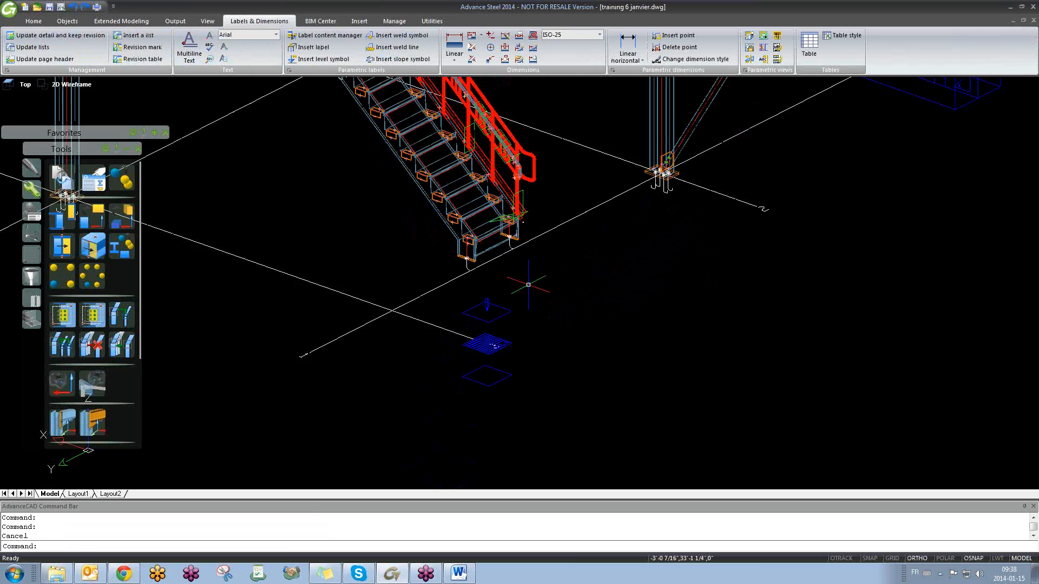
scroll(528, 285, down, 3)
middle_drag(342, 260, 377, 320)
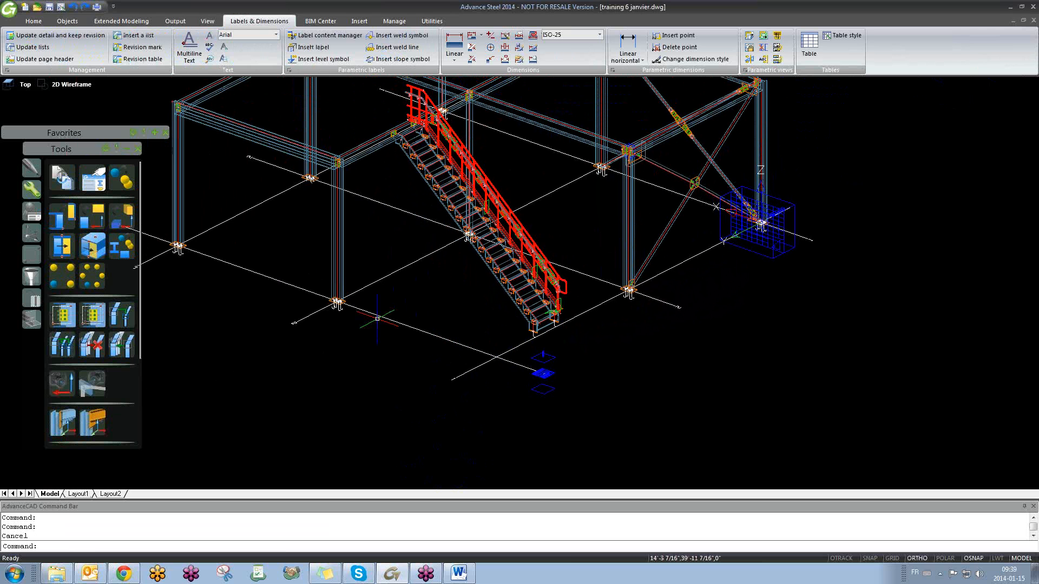
scroll(377, 319, down, 3)
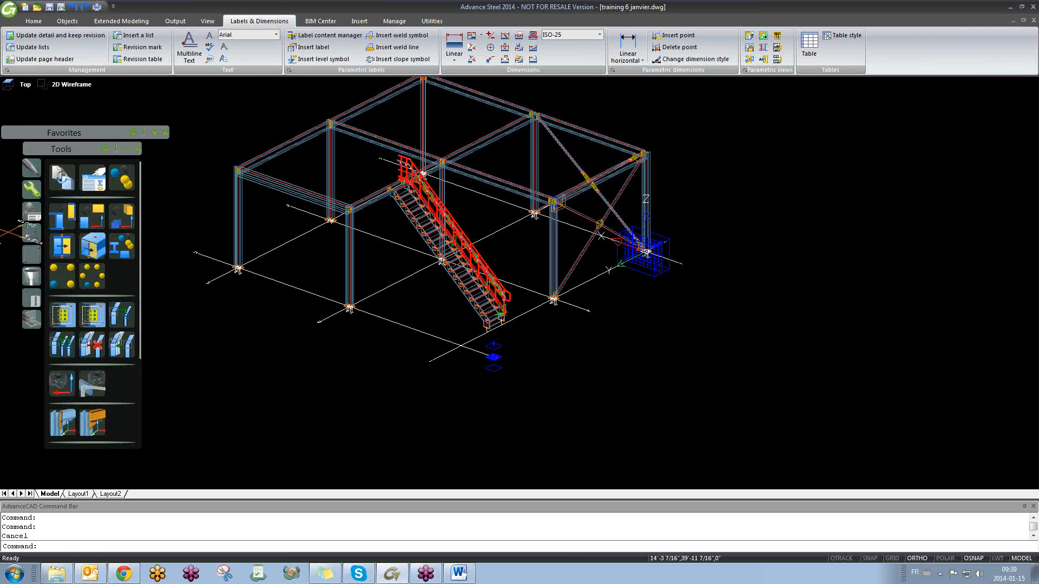
scroll(623, 247, up, 4)
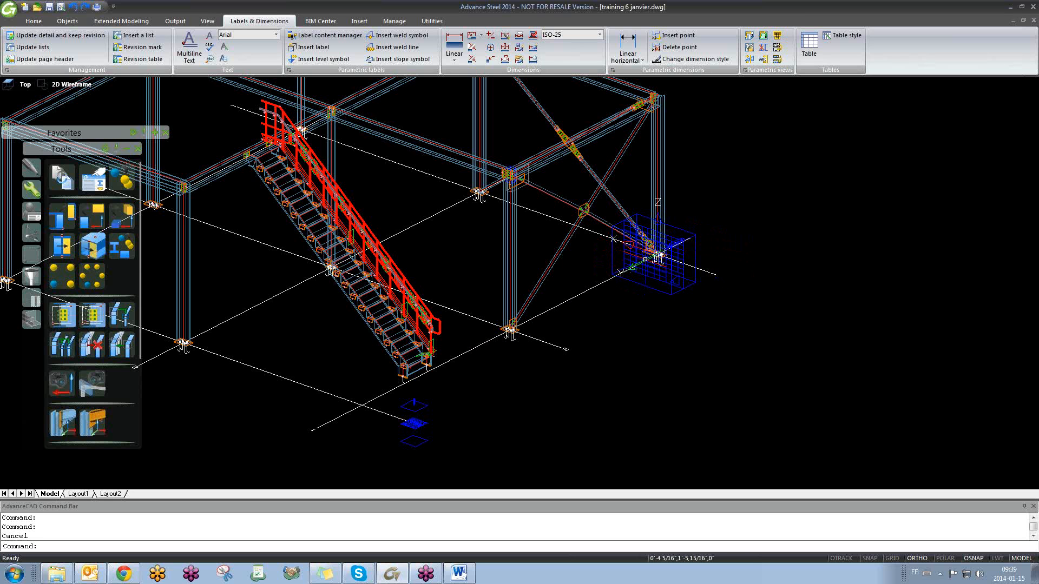
- Rotate the UCS about X and Y, and place its origin at the near end of the grid line along the stair foot
click(31, 234)
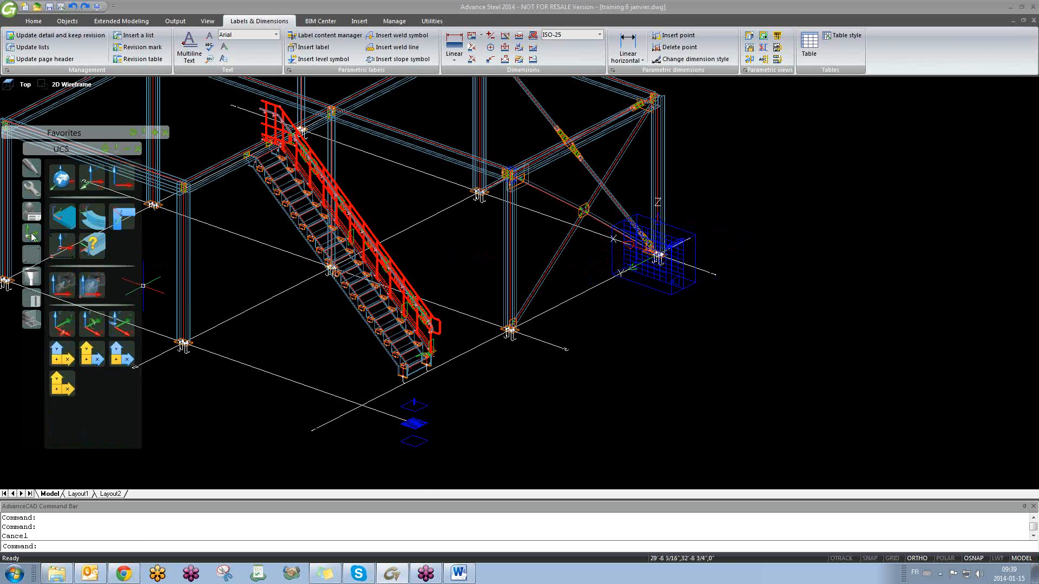
click(66, 328)
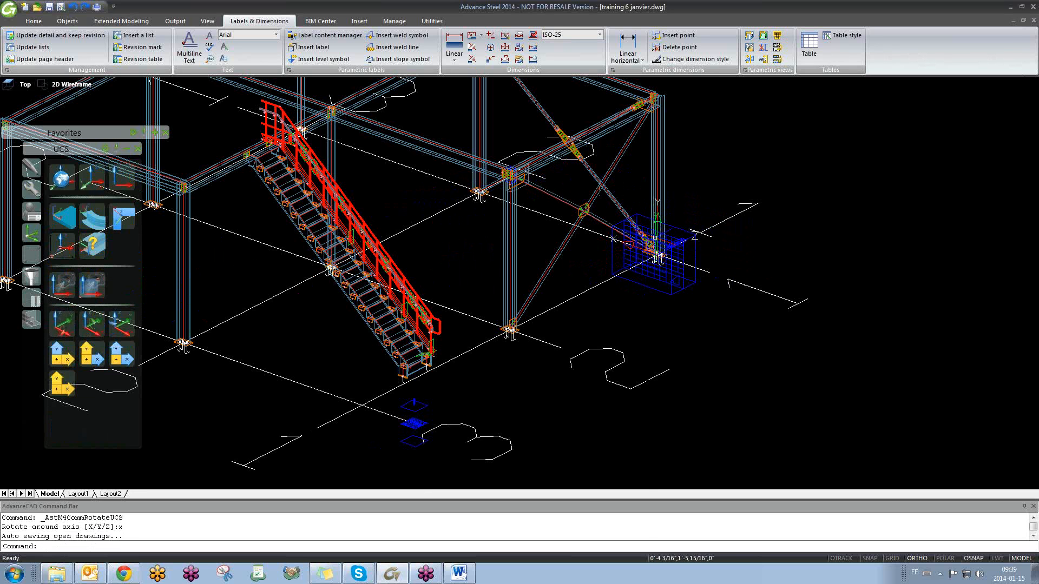
click(91, 318)
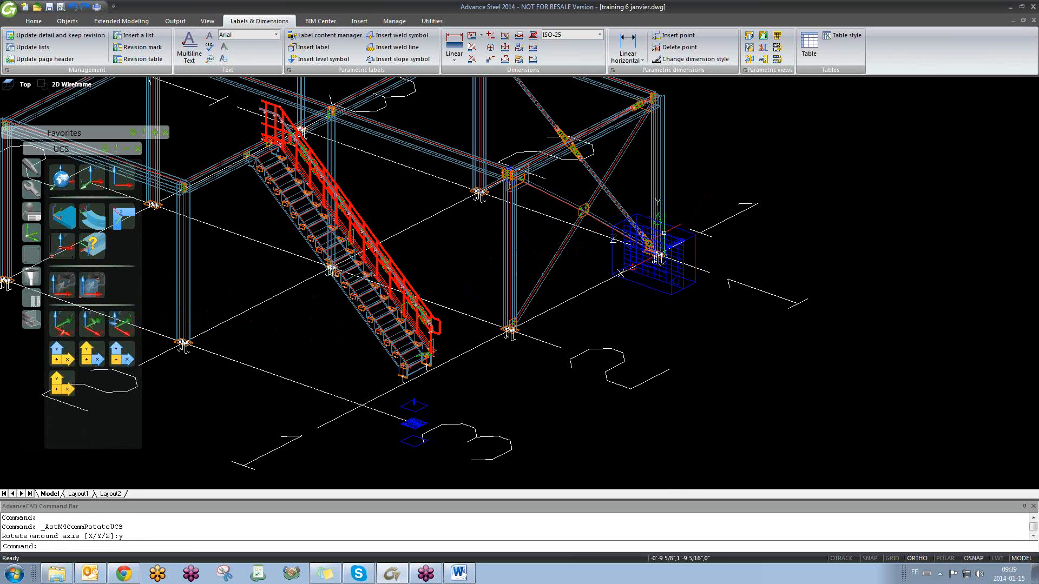
click(62, 245)
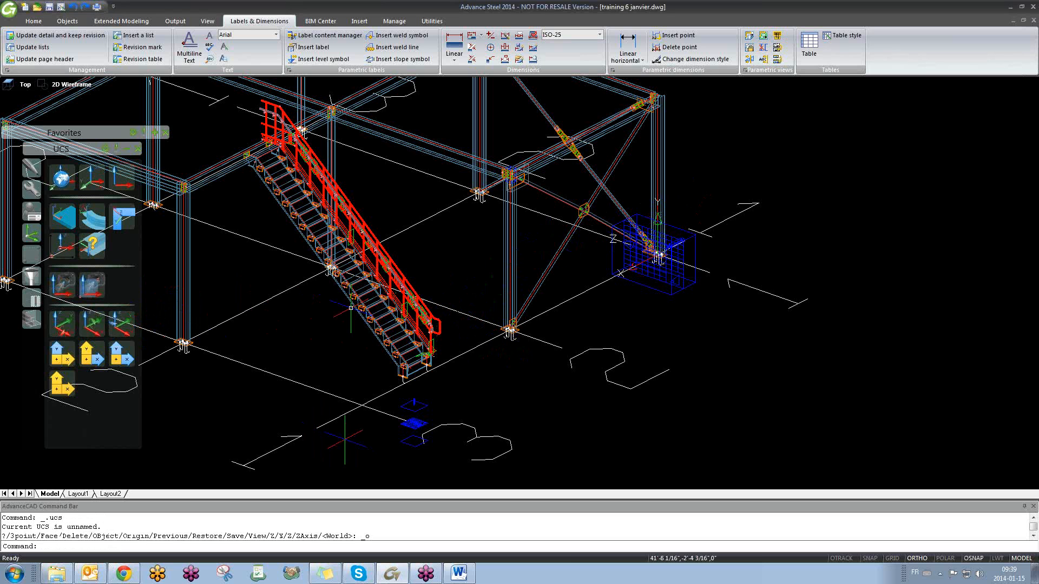
click(317, 429)
middle_drag(434, 422, 566, 371)
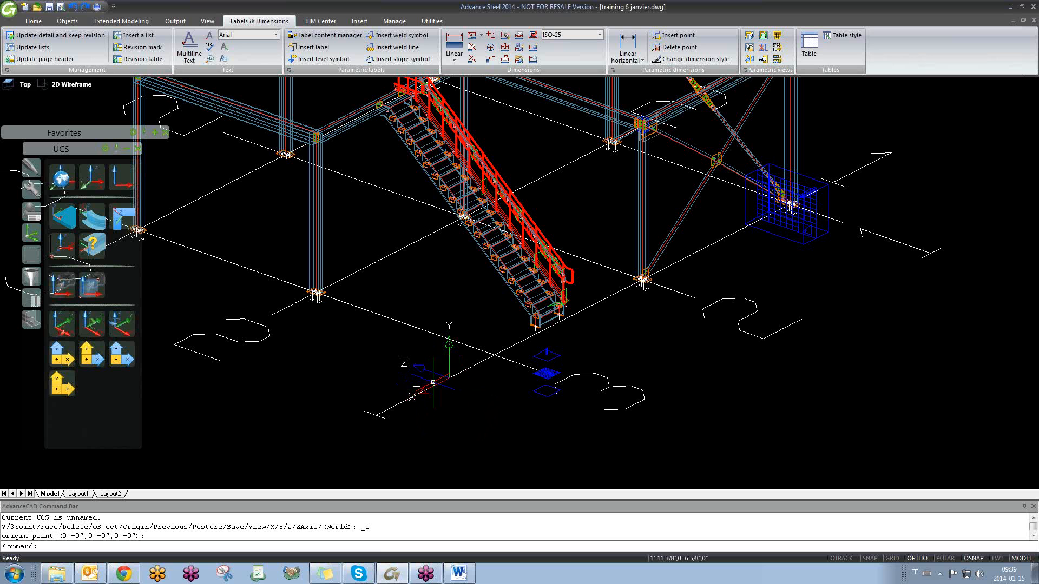
- Create a camera at the base plate of the braced column beside the stair foot and set its type to Elevation
scroll(482, 366, down, 3)
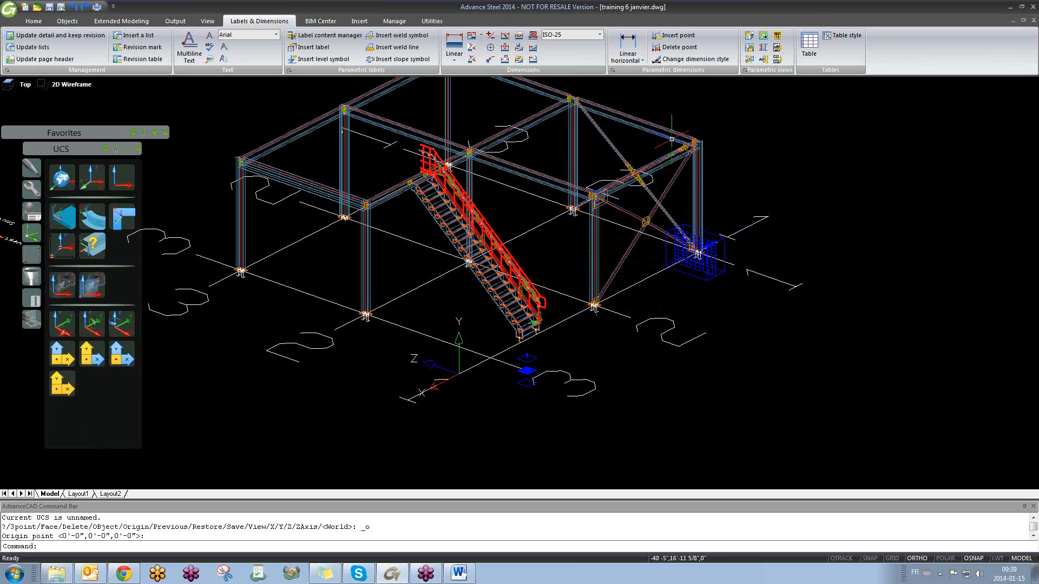
click(34, 196)
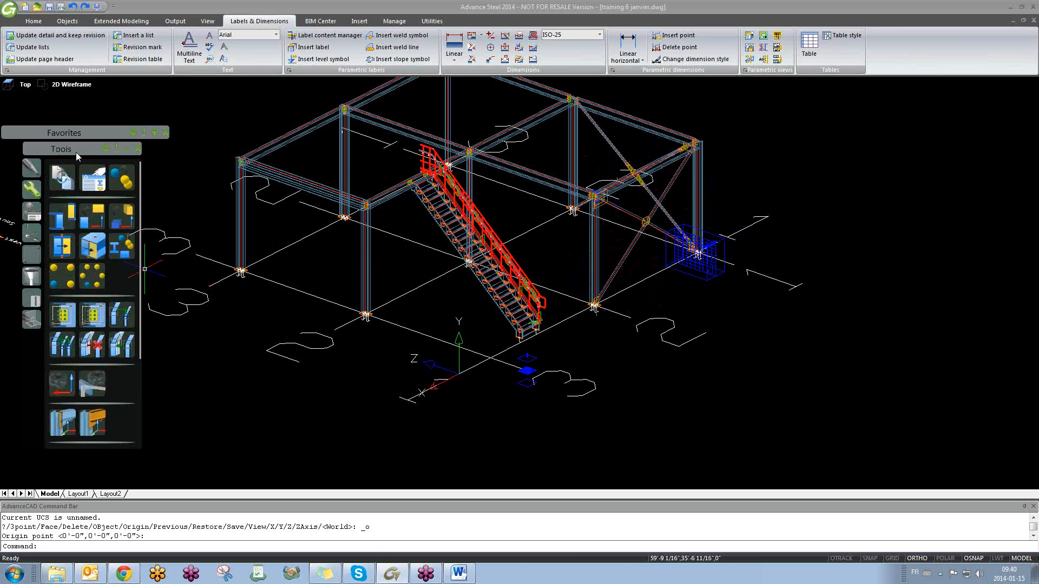
click(70, 383)
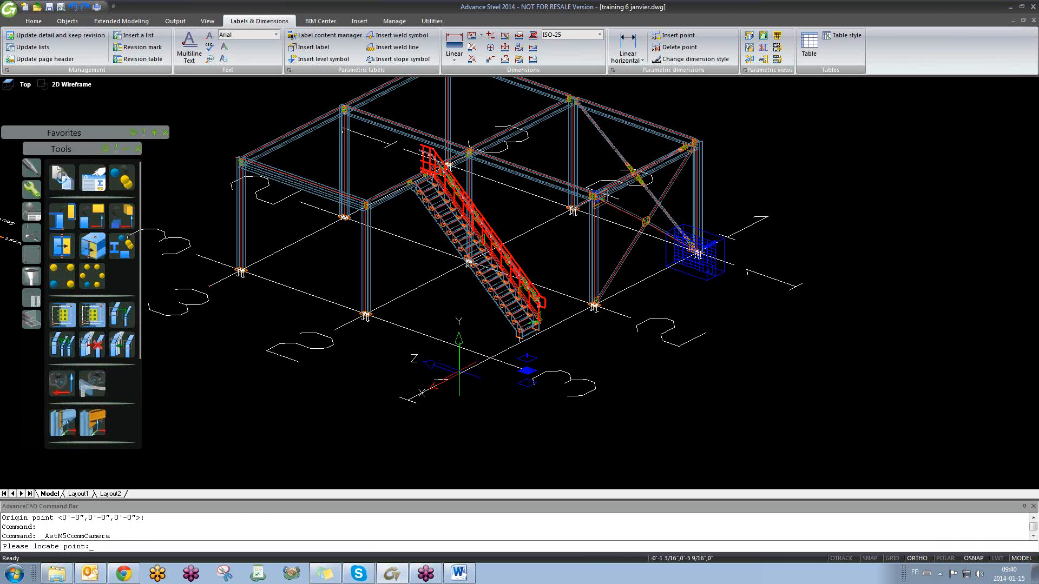
scroll(593, 292, up, 4)
scroll(594, 323, up, 5)
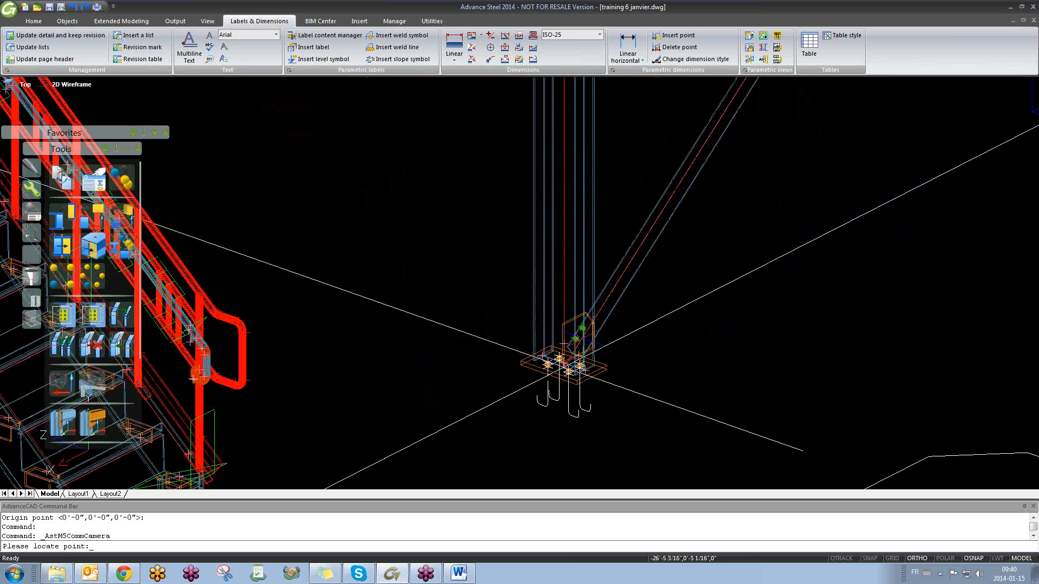
click(589, 400)
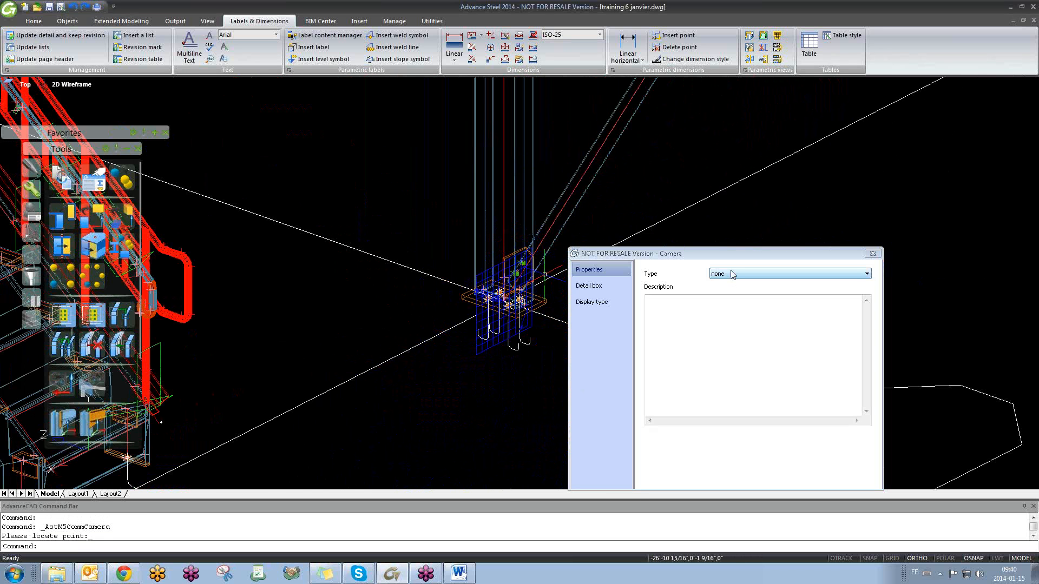
click(731, 274)
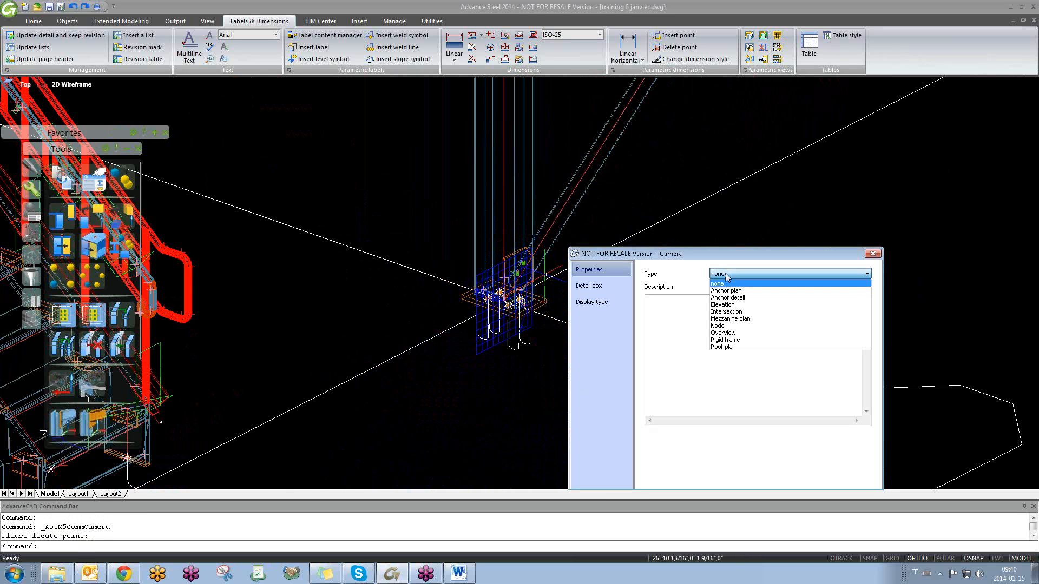
click(729, 305)
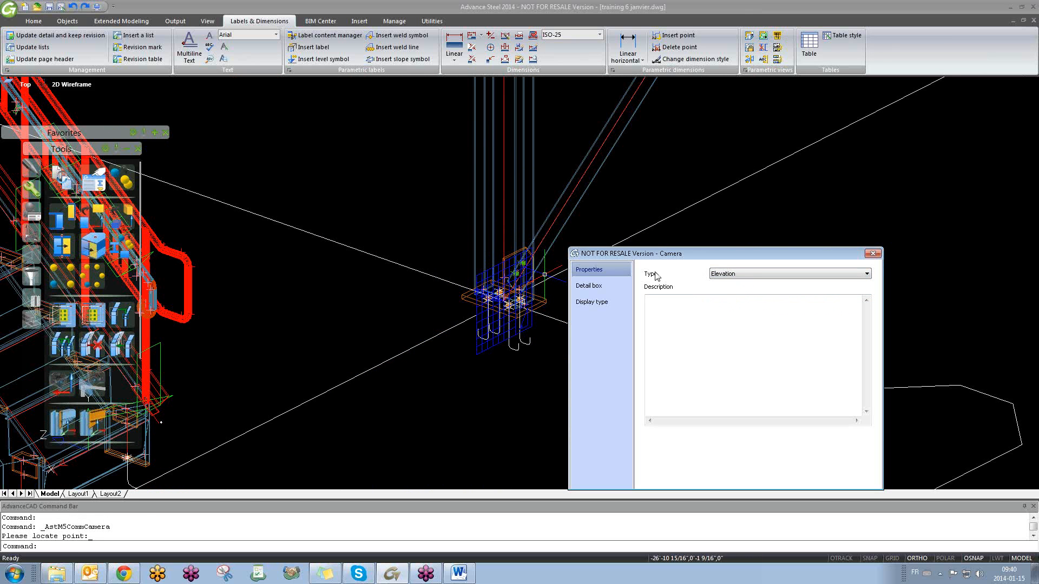
- Limit the elevation camera's z-viewport at both front and rear, each with a depth of 1' 7 11/16"
click(609, 286)
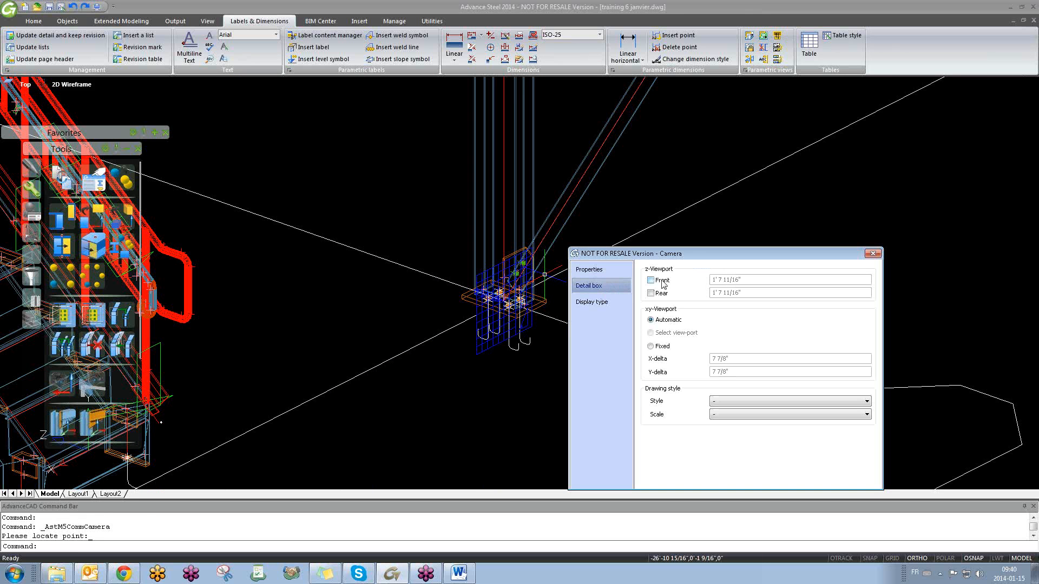
middle_drag(455, 318, 454, 275)
scroll(456, 275, down, 6)
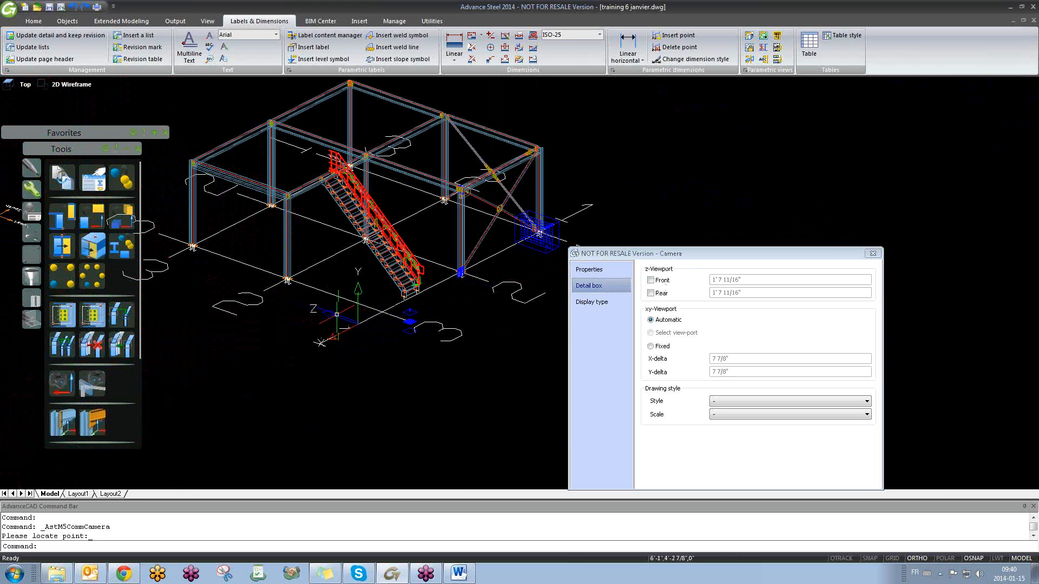
click(650, 280)
click(650, 293)
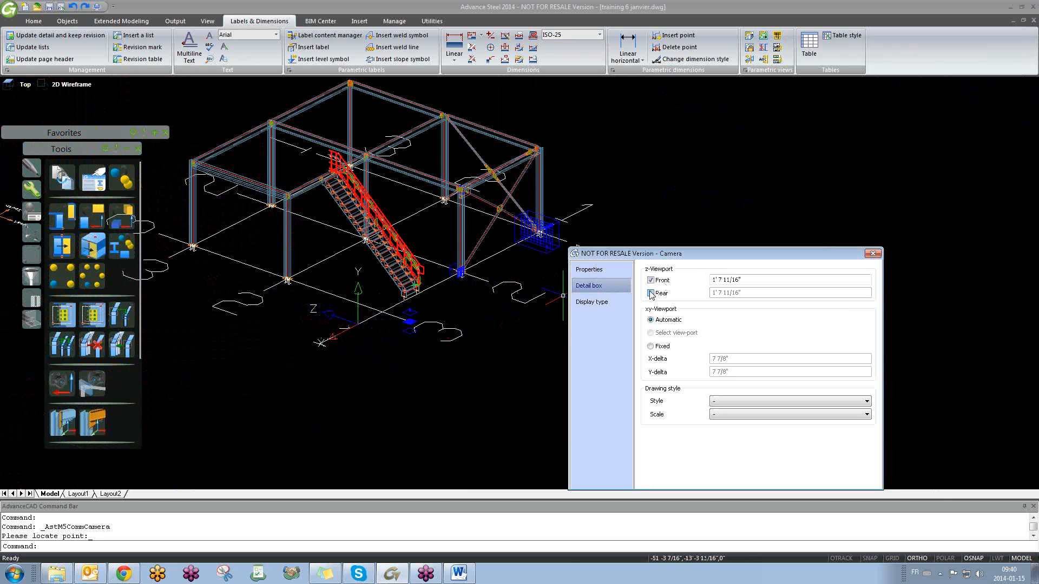
- Examine the camera's front and rear depth limits around the braced column base and close its properties
scroll(436, 277, up, 4)
scroll(427, 278, down, 2)
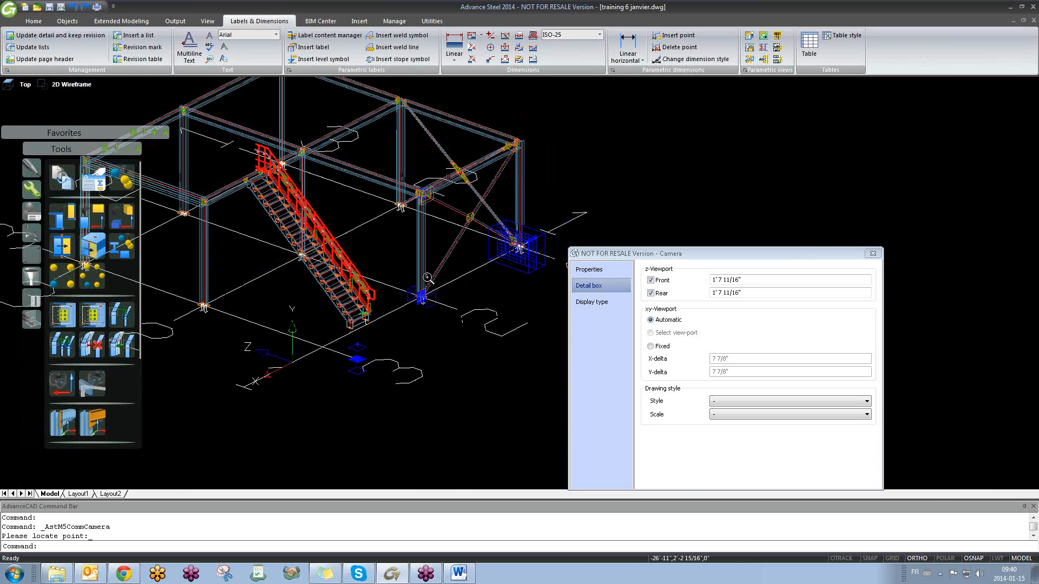
shift+middle_drag(454, 359, 501, 368)
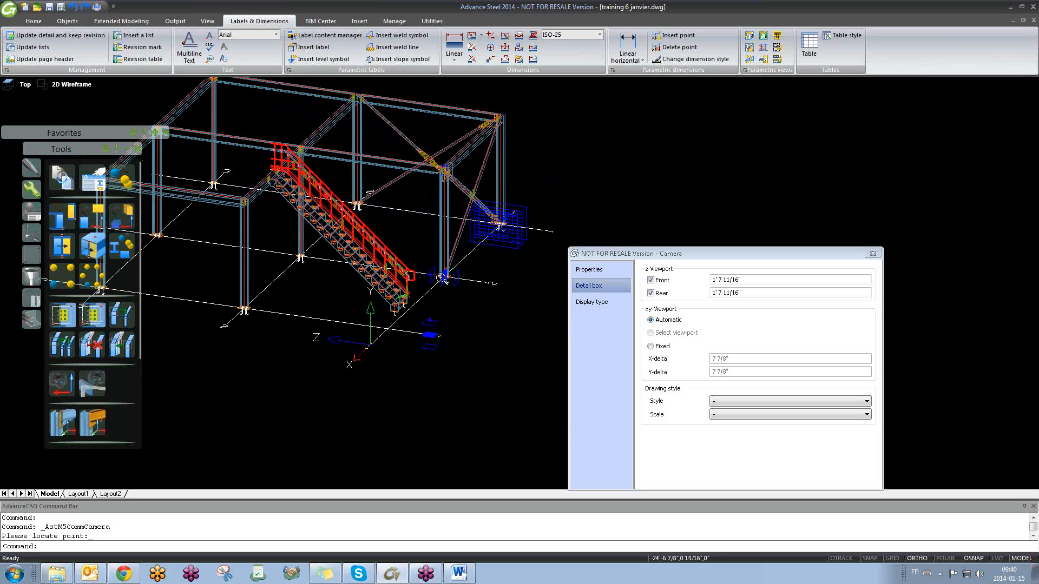
scroll(451, 280, up, 3)
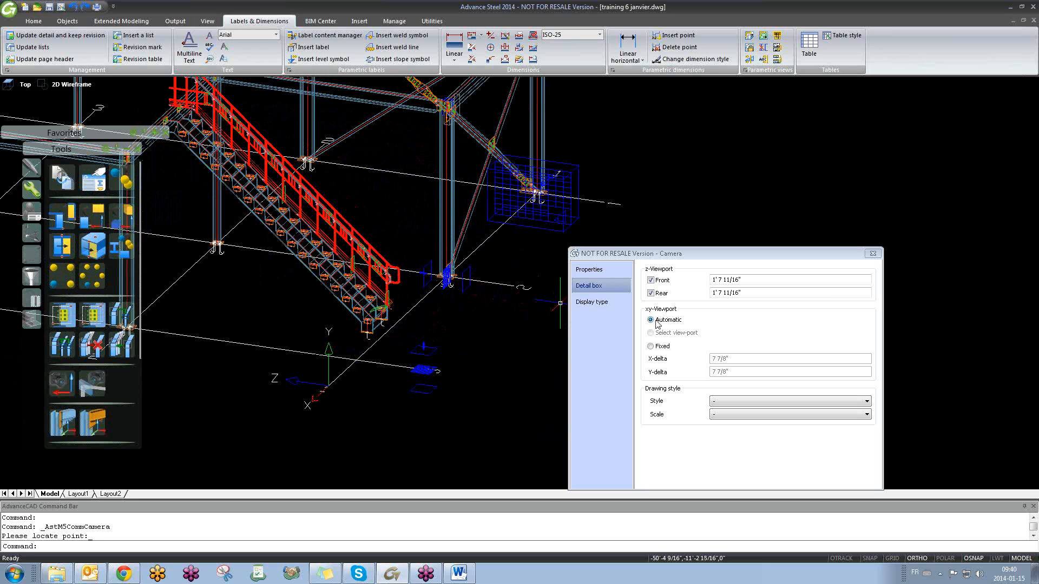
scroll(446, 279, down, 2)
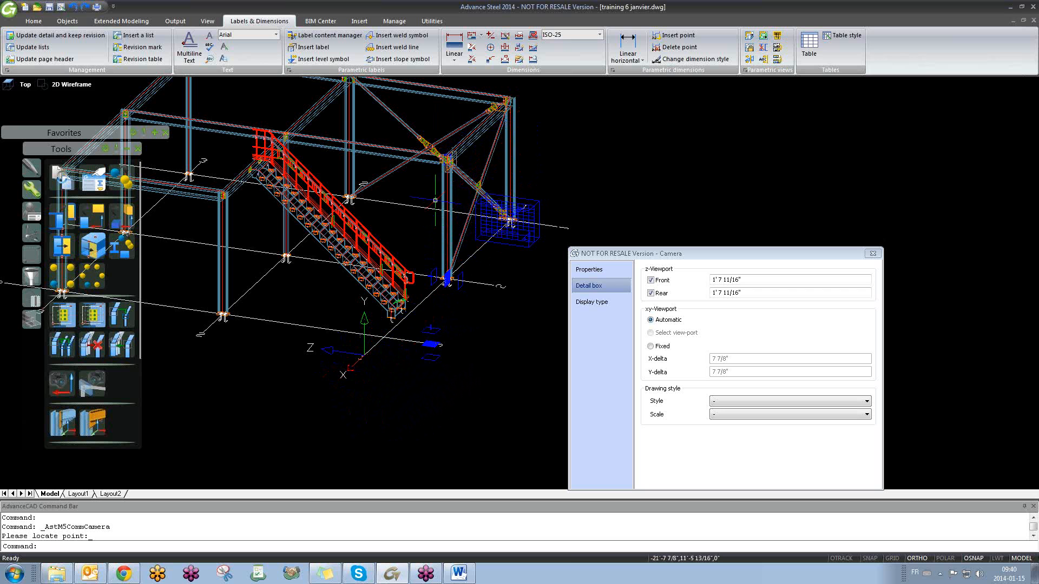
scroll(420, 282, up, 5)
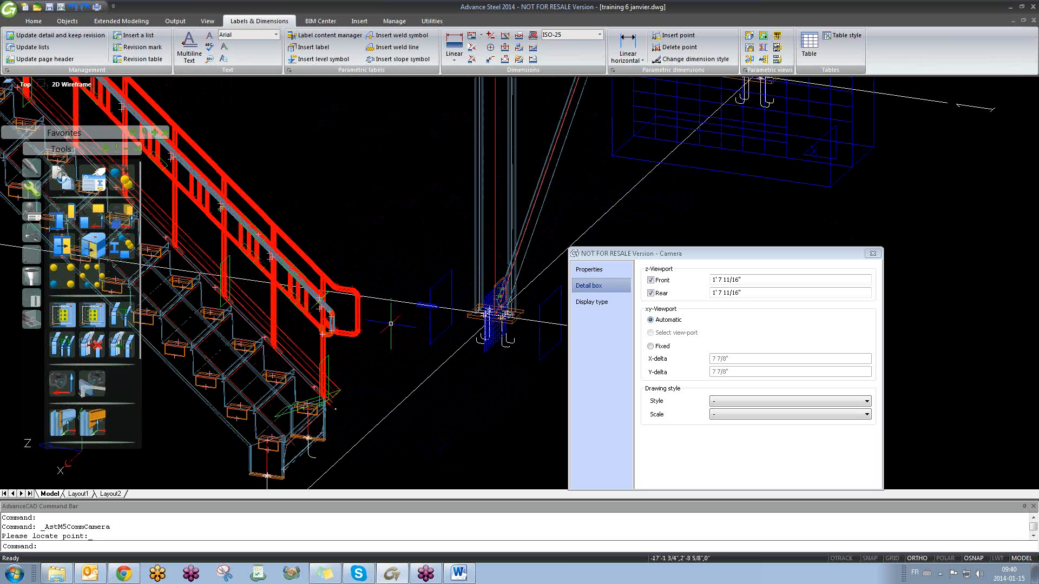
scroll(359, 310, up, 3)
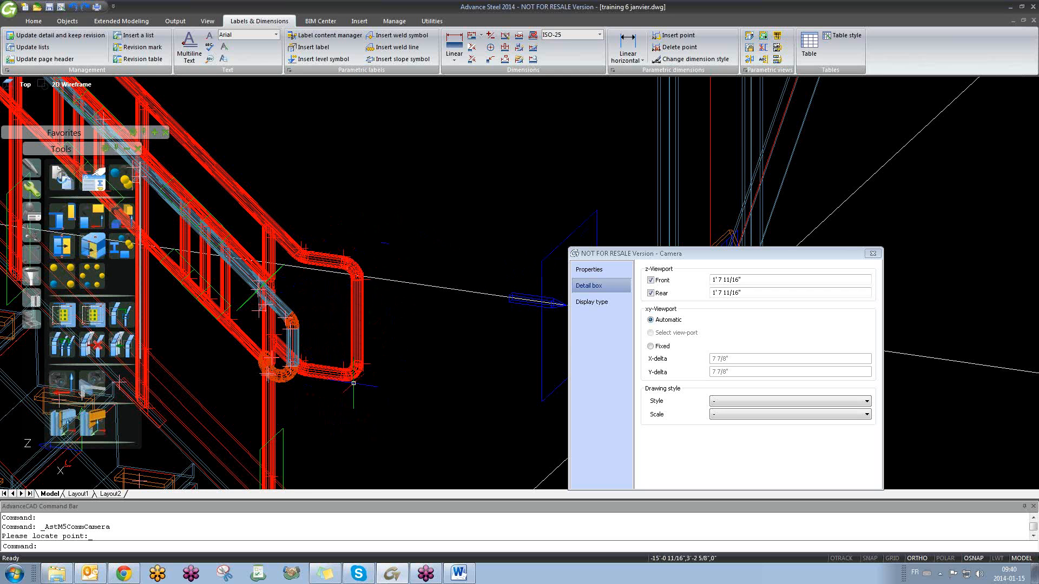
scroll(353, 383, down, 3)
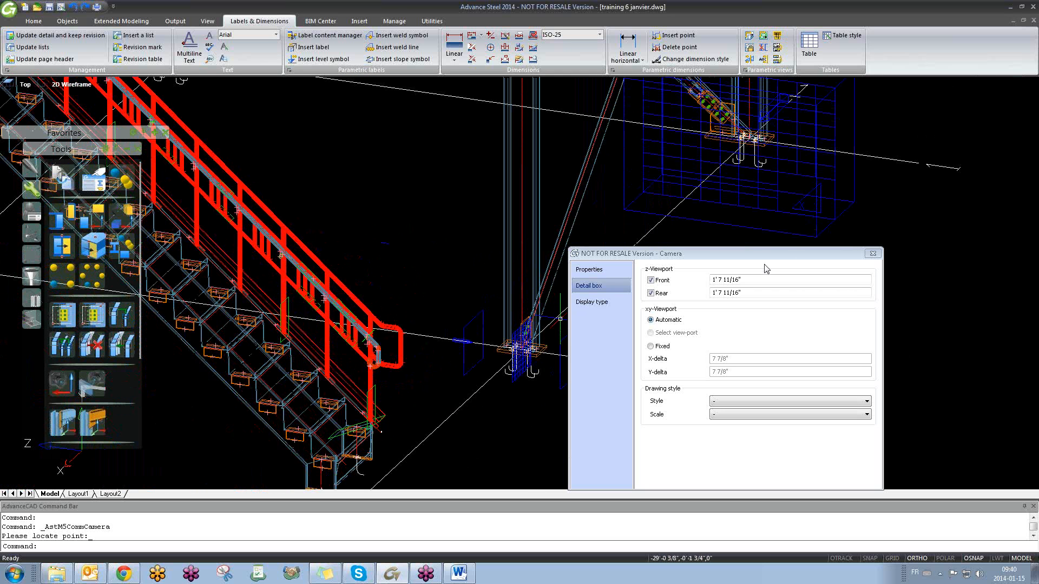
click(872, 253)
- Select the elevation camera at the column base and open the quick documents
scroll(484, 378, down, 2)
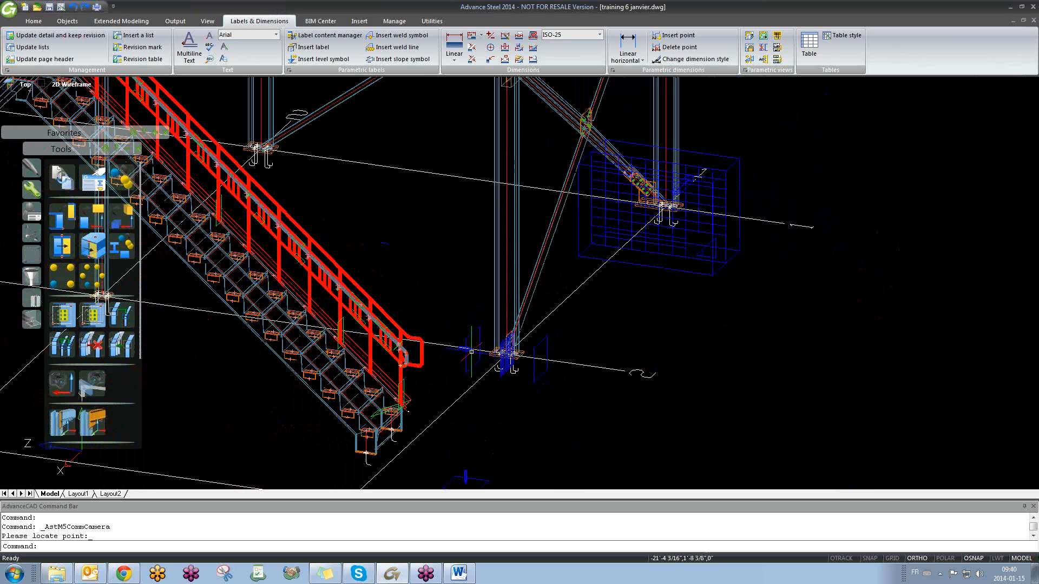
scroll(495, 355, down, 2)
key(F3)
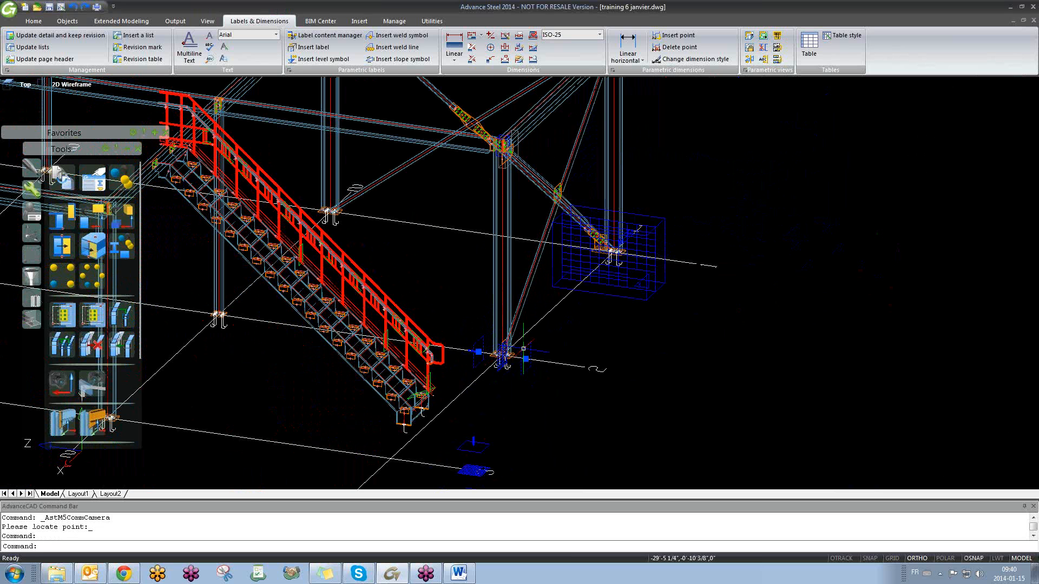
click(175, 21)
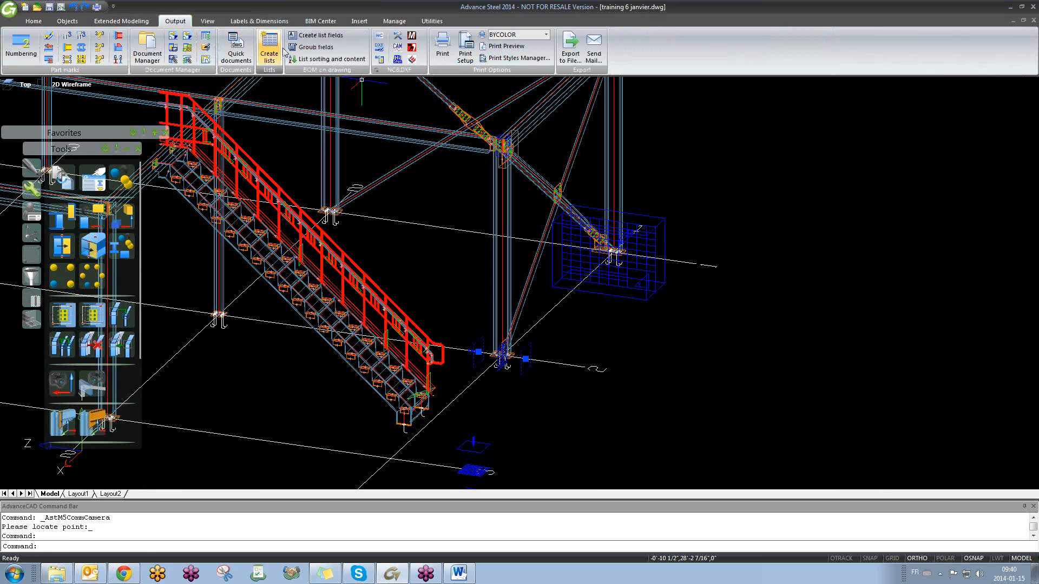
click(235, 48)
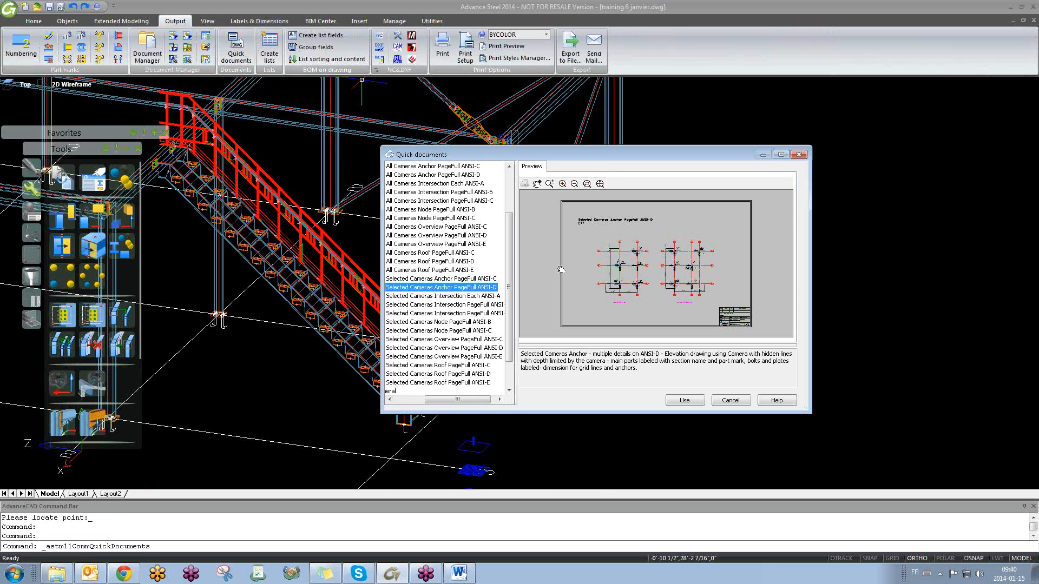
- Find the user camera drawing style Camera V - NoDim Mp PosSmGuid, enlarge its preview, and use it for the selected camera
drag(518, 259, 605, 260)
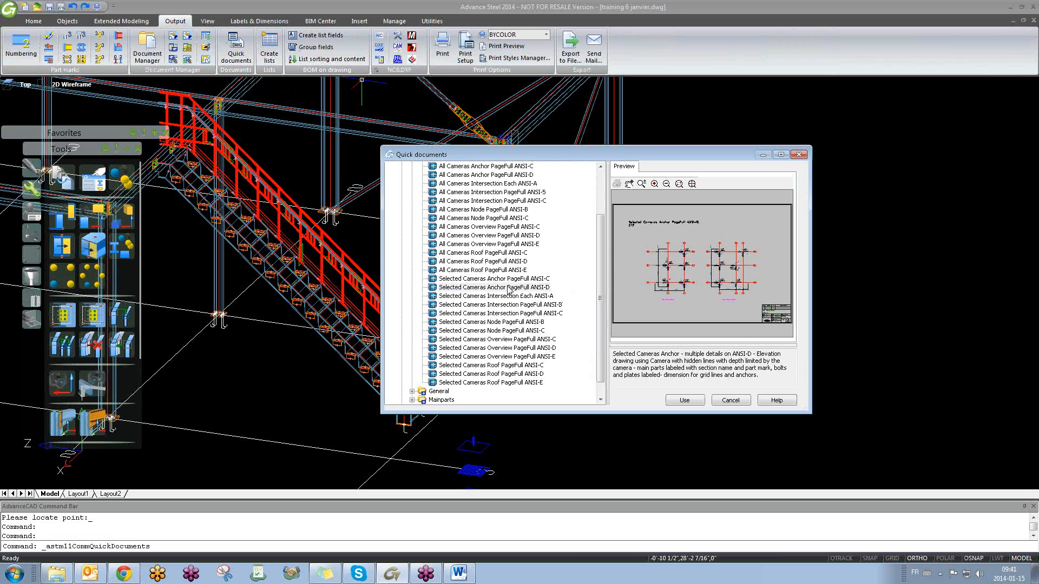
drag(600, 299, 600, 308)
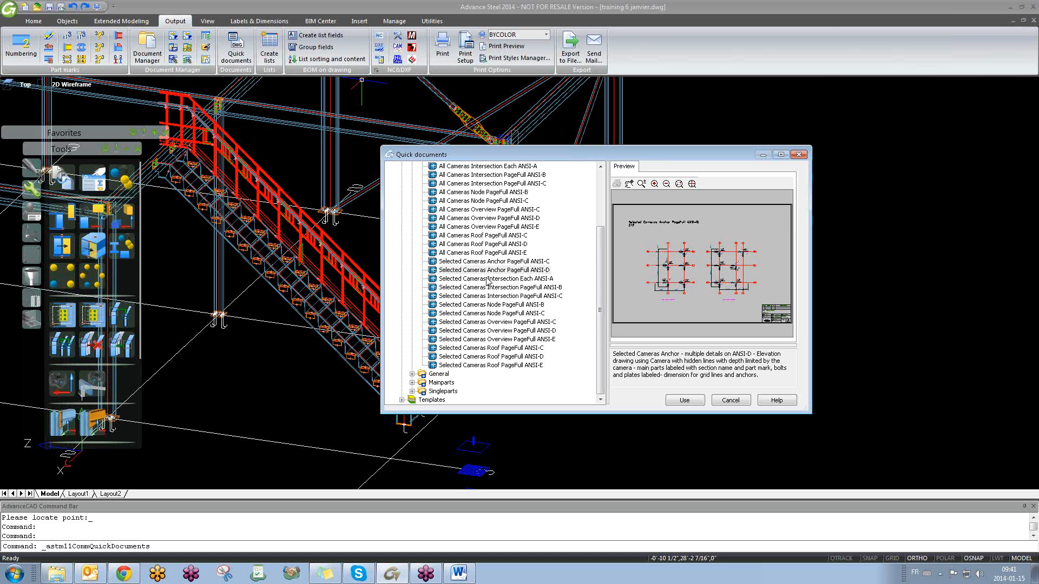
scroll(433, 219, up, 3)
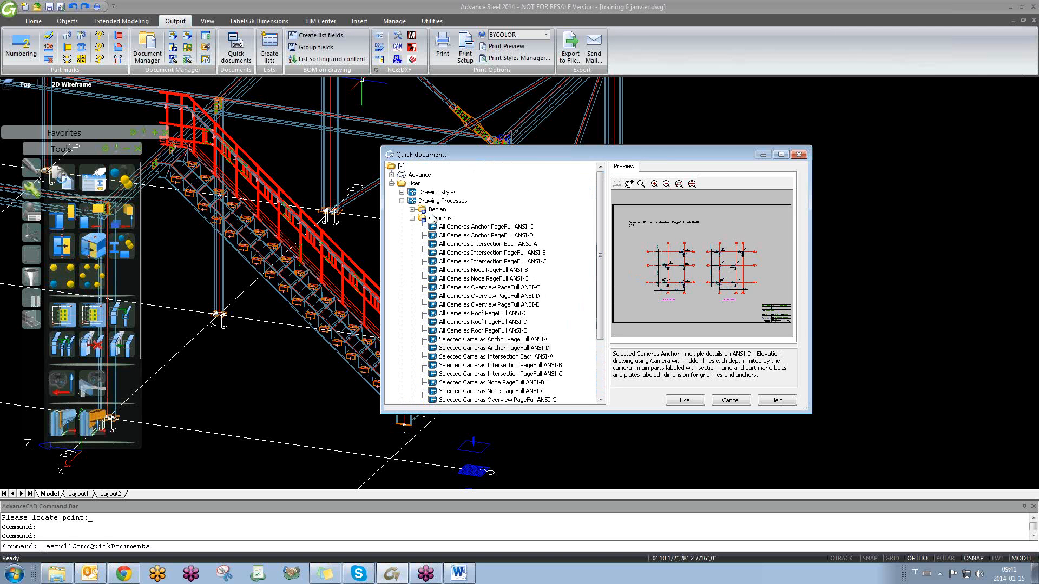
click(412, 218)
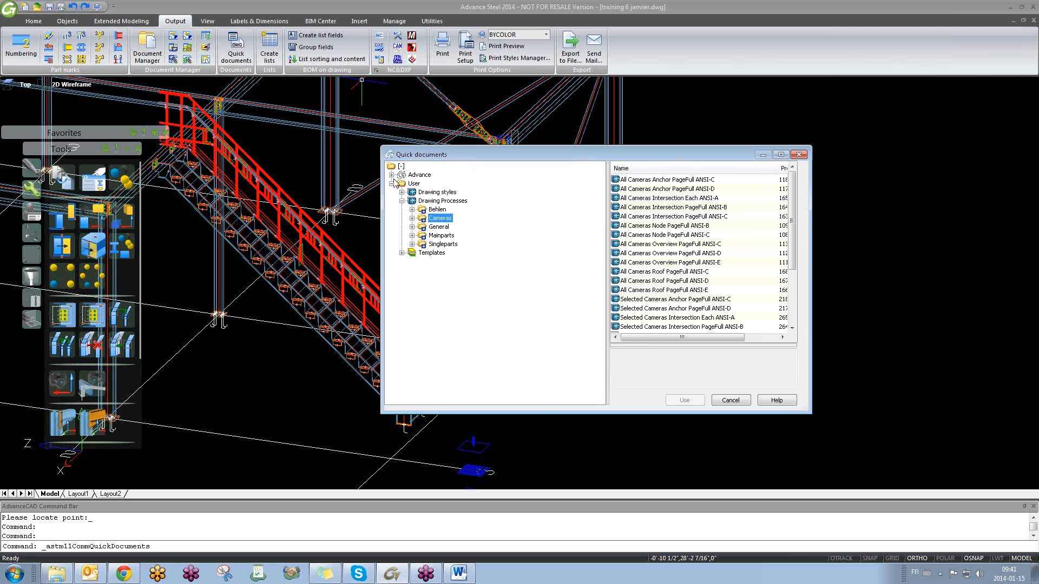
click(402, 192)
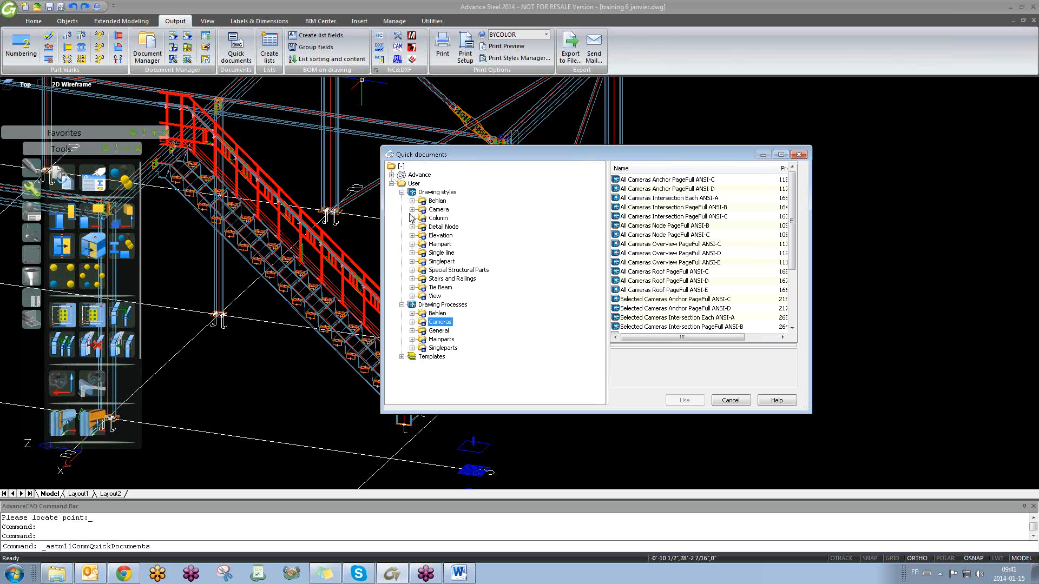
click(412, 210)
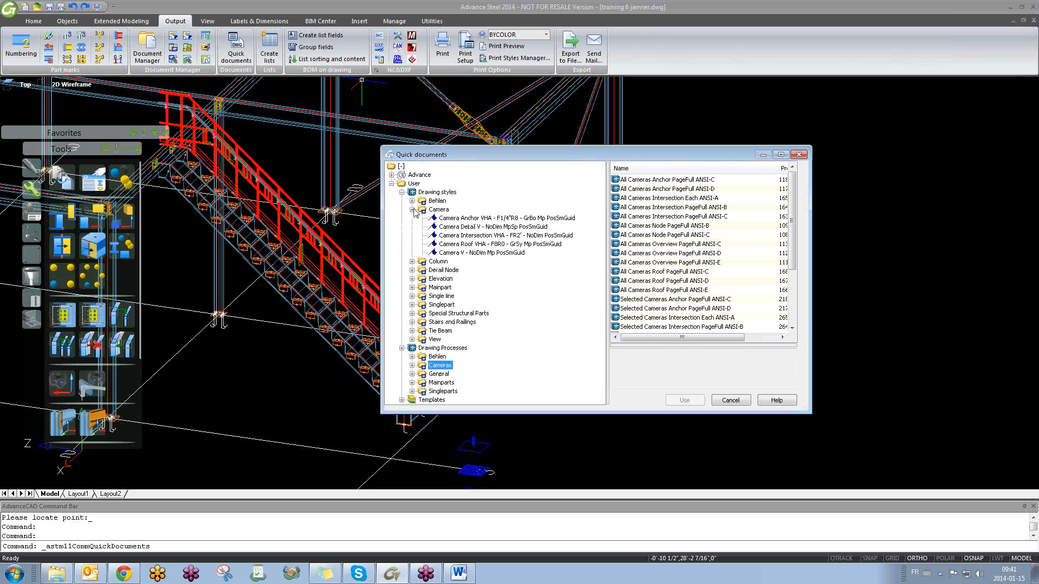
click(494, 253)
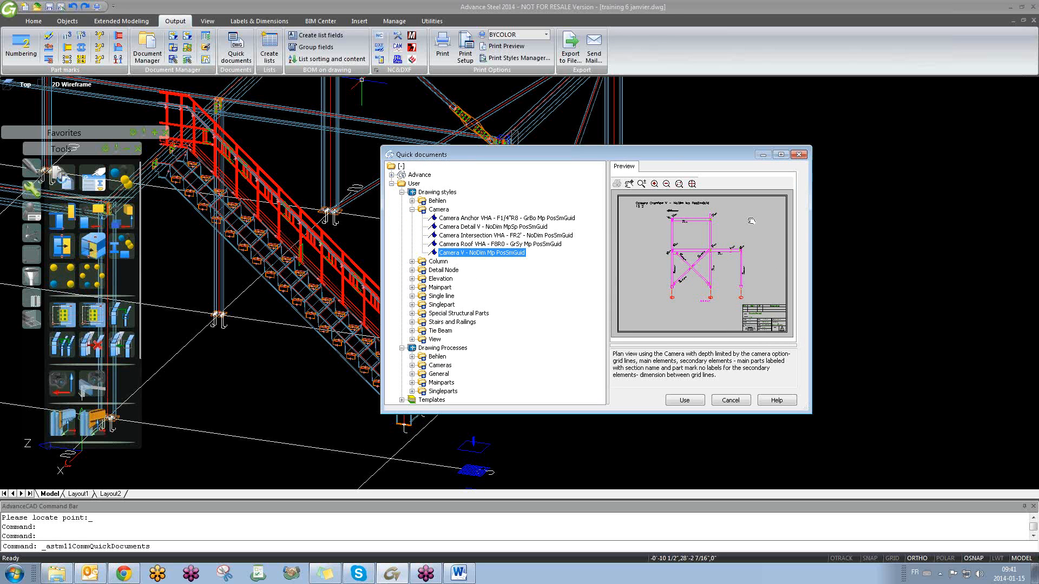
click(781, 155)
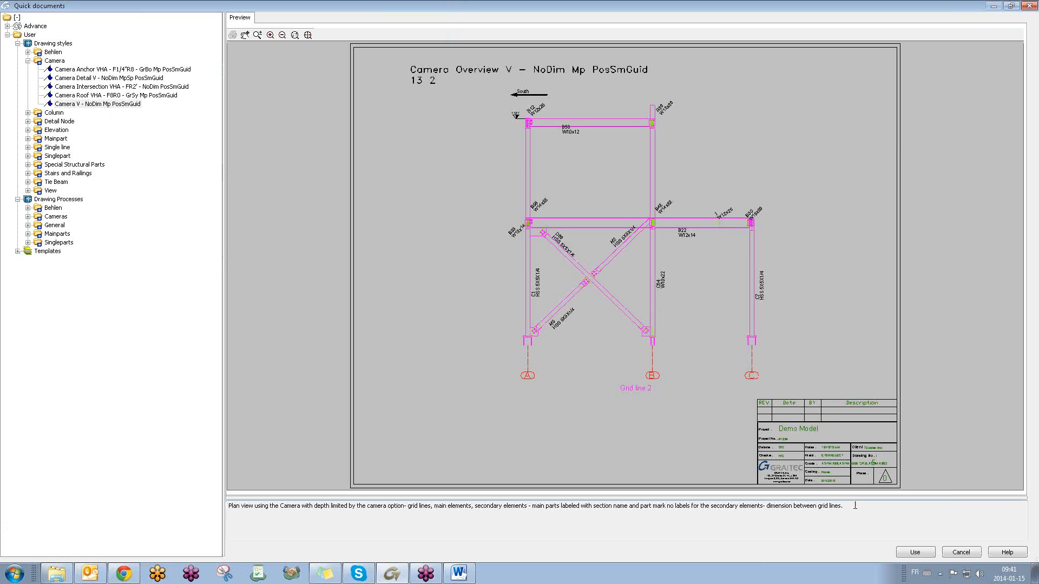
click(914, 552)
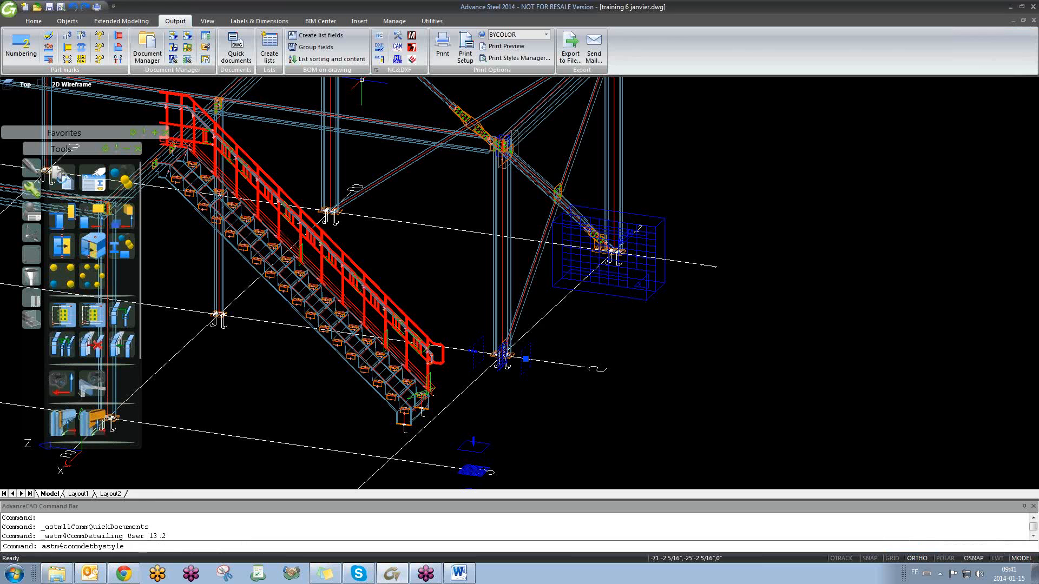
- Create the camera detail as new drawing 13 using the prototype ASDETPROTO-ANSI-C.dwg
click(593, 377)
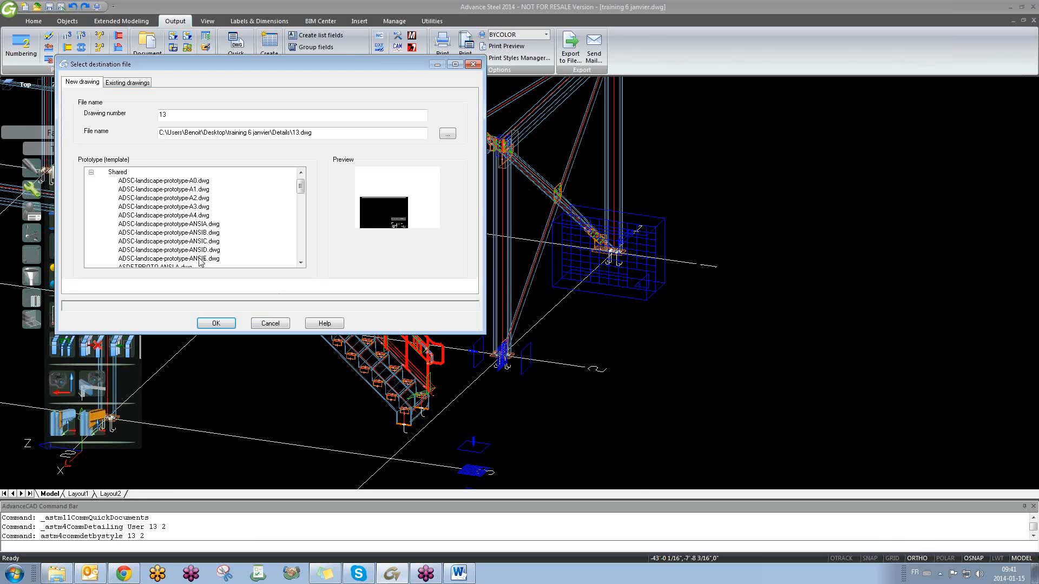
scroll(197, 222, down, 3)
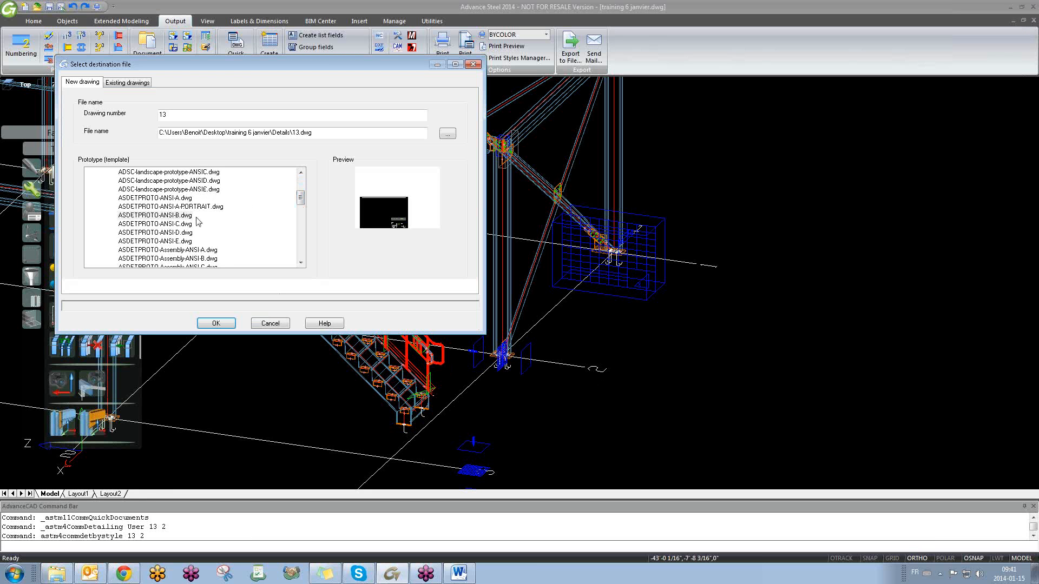
click(175, 224)
click(215, 323)
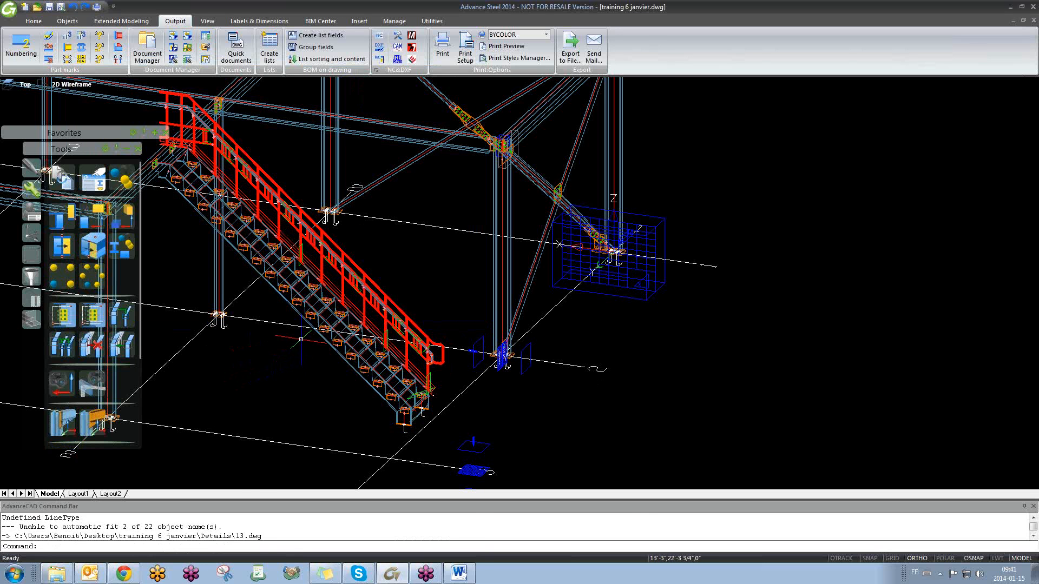
- Open the generated camera detail drawing 13
click(478, 339)
right_click(478, 341)
click(514, 332)
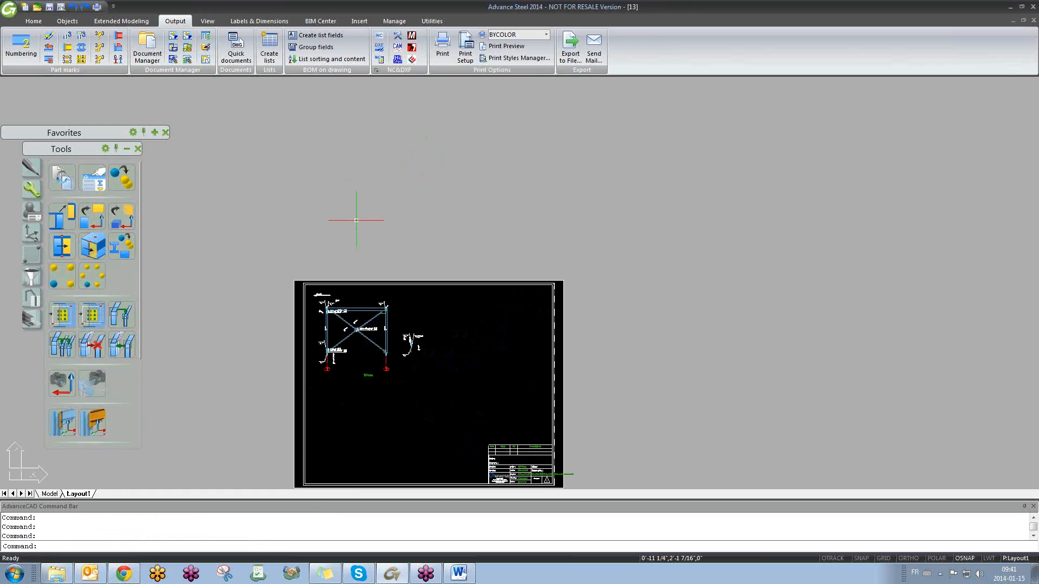
- Delete the duplicate plate labels overlapping the PL 1/2"x6" P1 label at the south end of the frame's top beam
scroll(335, 311, up, 8)
scroll(341, 310, up, 3)
scroll(268, 325, down, 1)
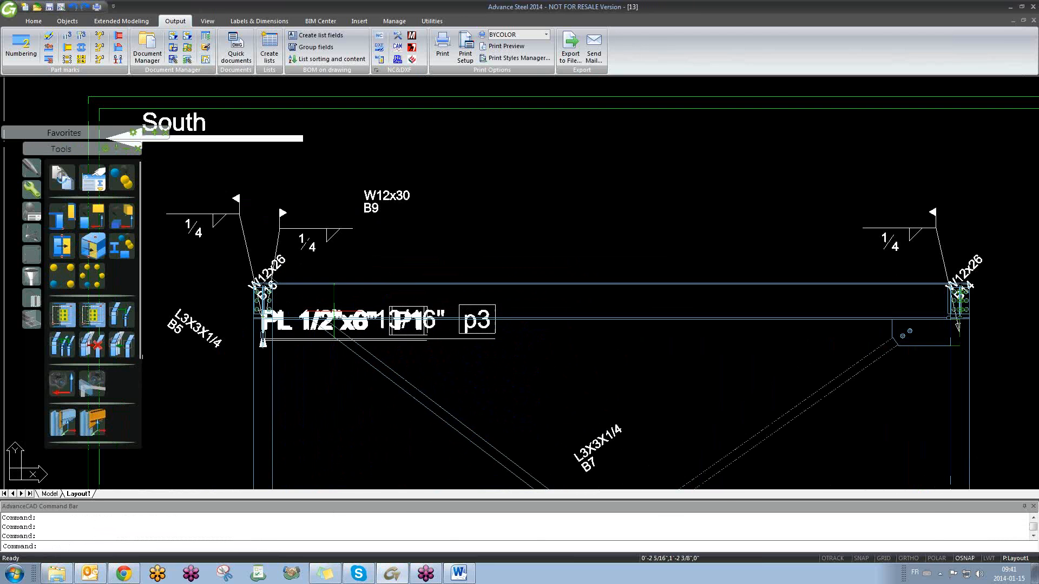
scroll(270, 328, up, 5)
click(300, 335)
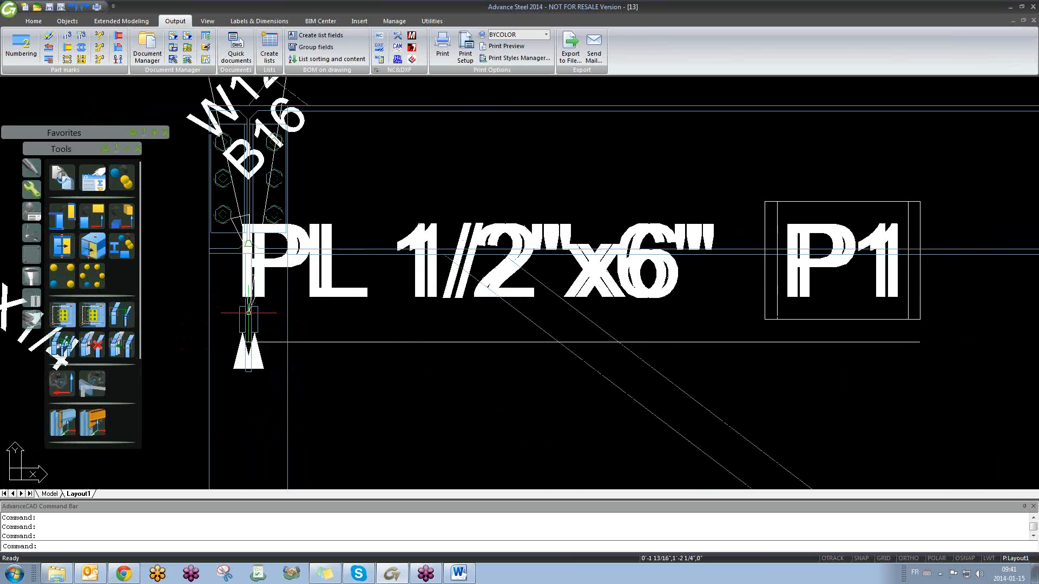
key(Delete)
click(301, 264)
key(Escape)
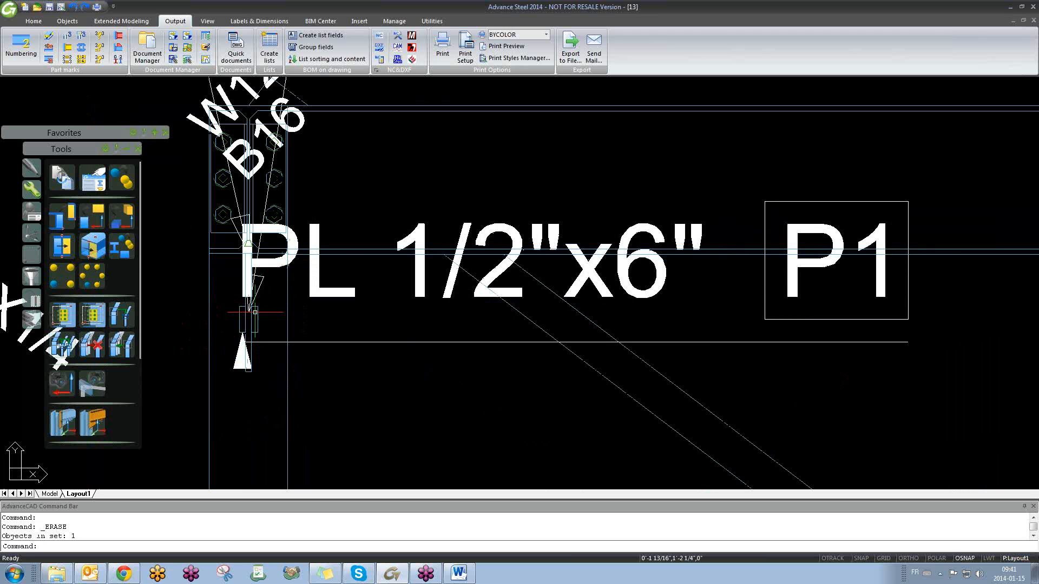
- Move the remaining PL 1/2"x6" P1 label outside the frame, to the left of column C6 below the beam
click(269, 344)
click(251, 352)
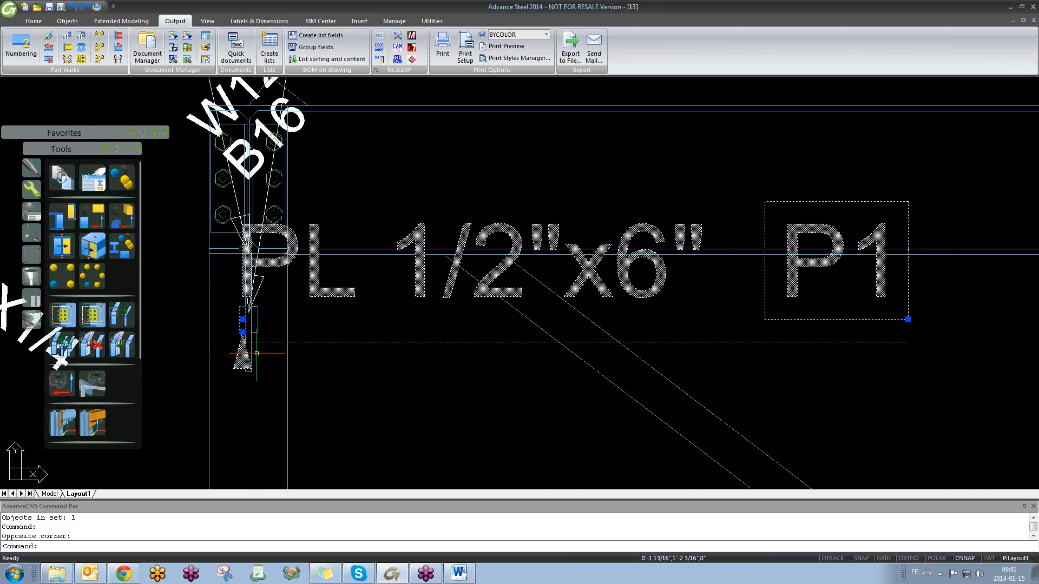
click(242, 320)
scroll(314, 331, down, 5)
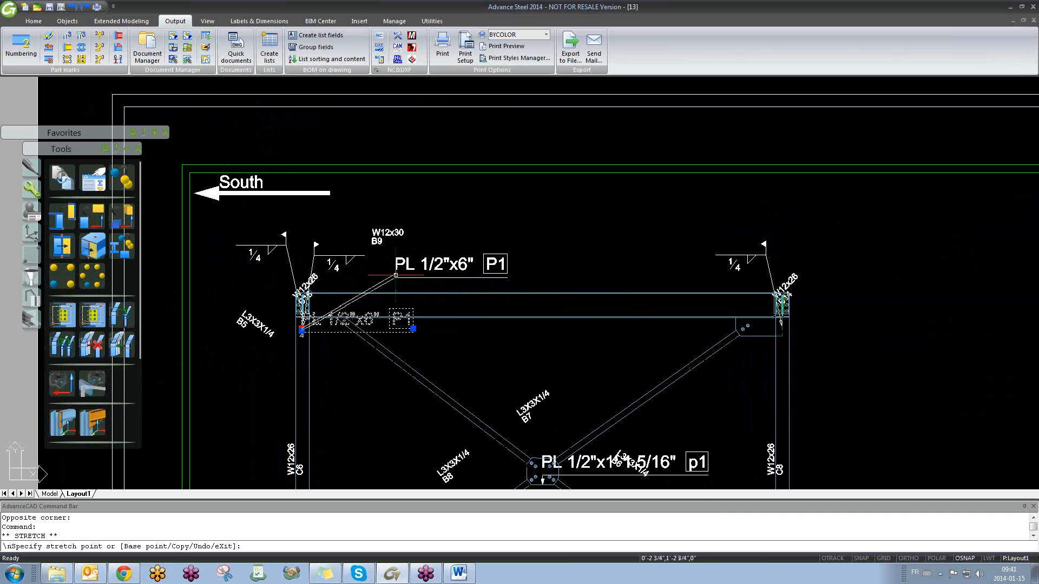
click(162, 365)
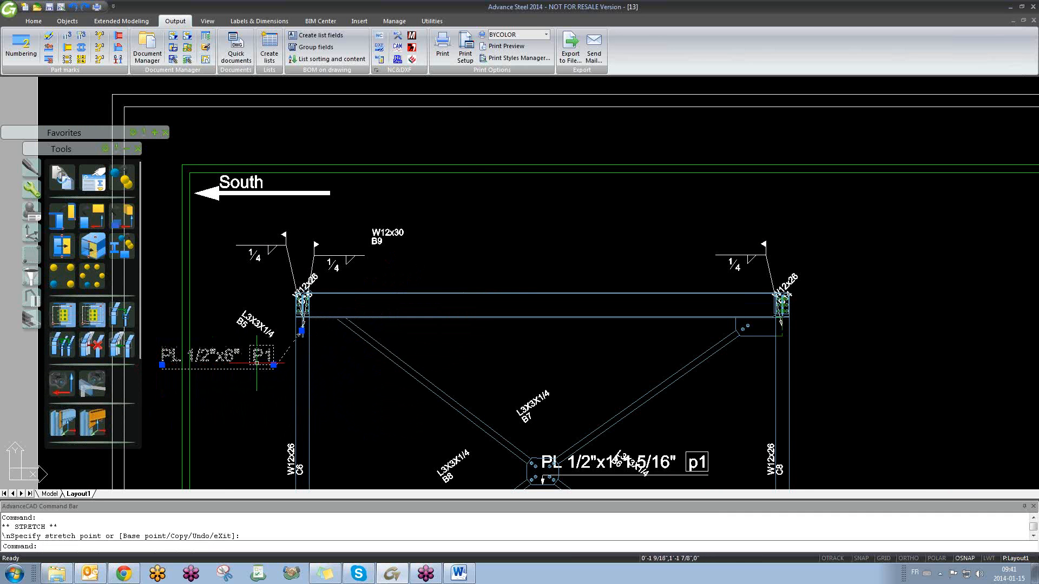
key(Escape)
- Examine the stray RO42.4X4 railing parts and their labels beside the braced frame in detail drawing 13
middle_drag(352, 367, 380, 271)
scroll(379, 268, down, 8)
scroll(597, 335, up, 7)
scroll(592, 337, up, 6)
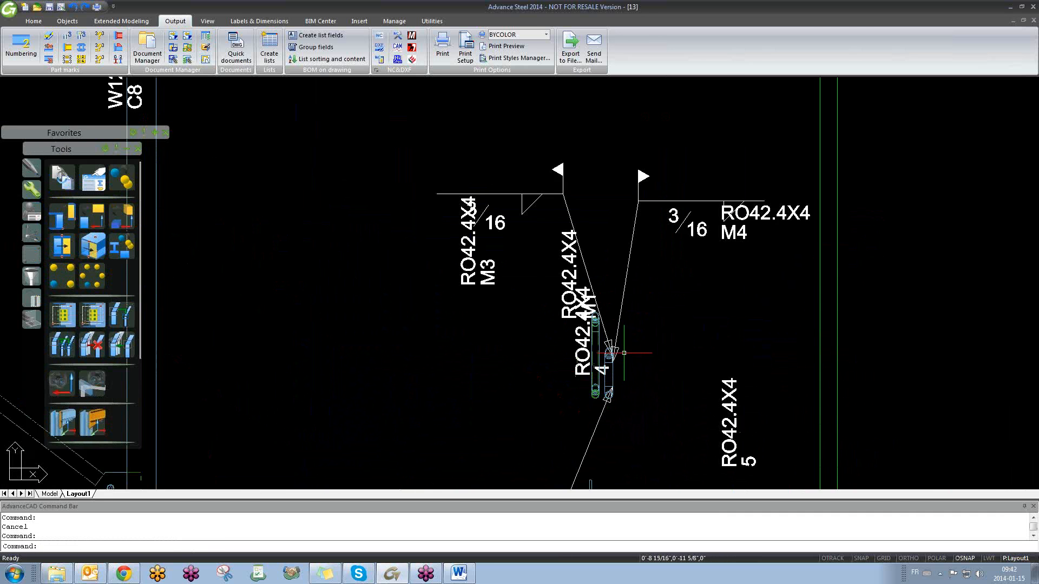
scroll(551, 379, down, 1)
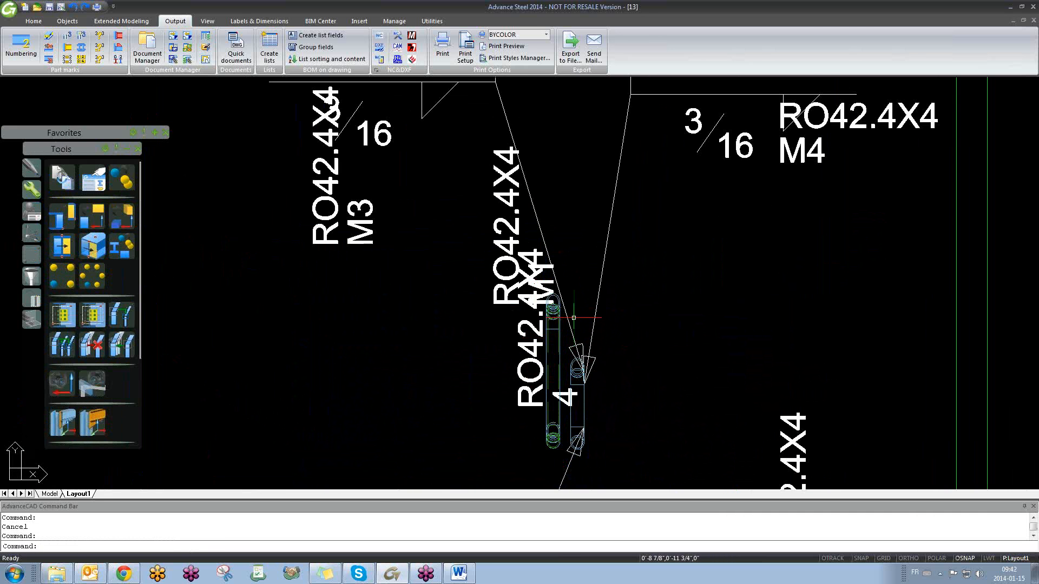
scroll(548, 323, down, 2)
- Switch back to the model and open the properties of the elevation camera at the column near the foot of the stair
key(ctrl+Tab)
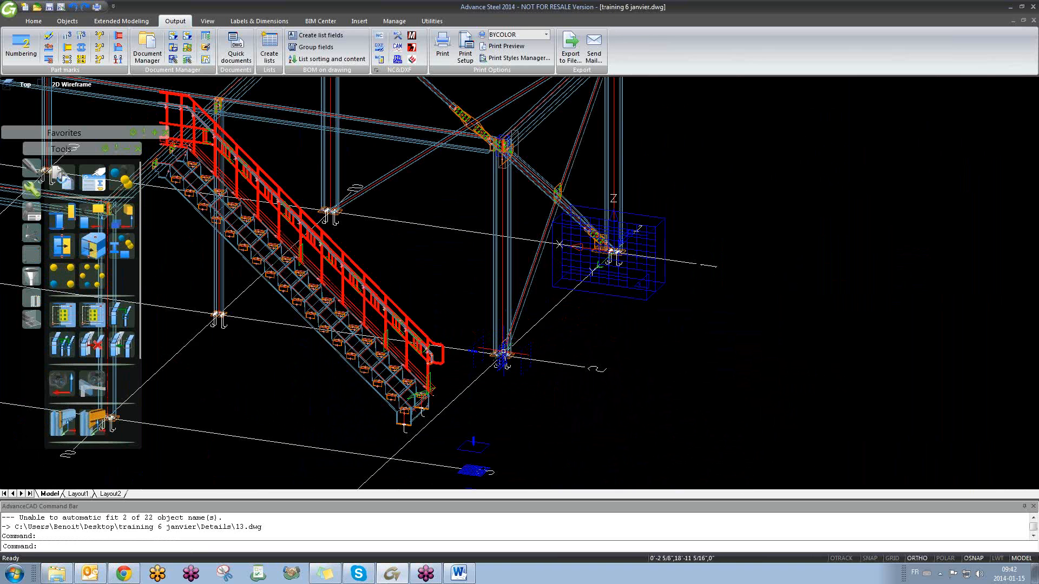
shift+middle_drag(541, 379, 594, 365)
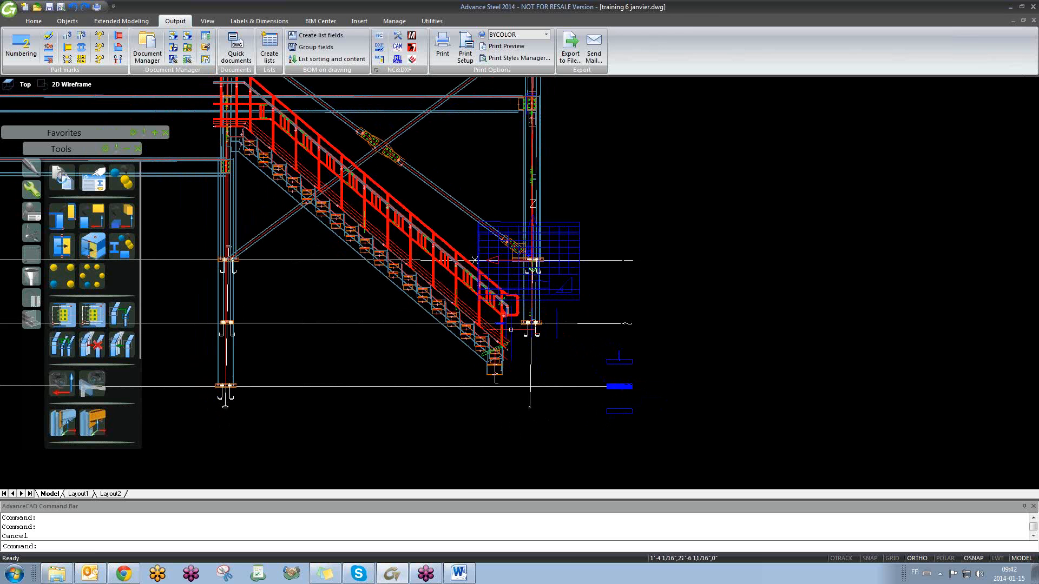
scroll(507, 319, up, 3)
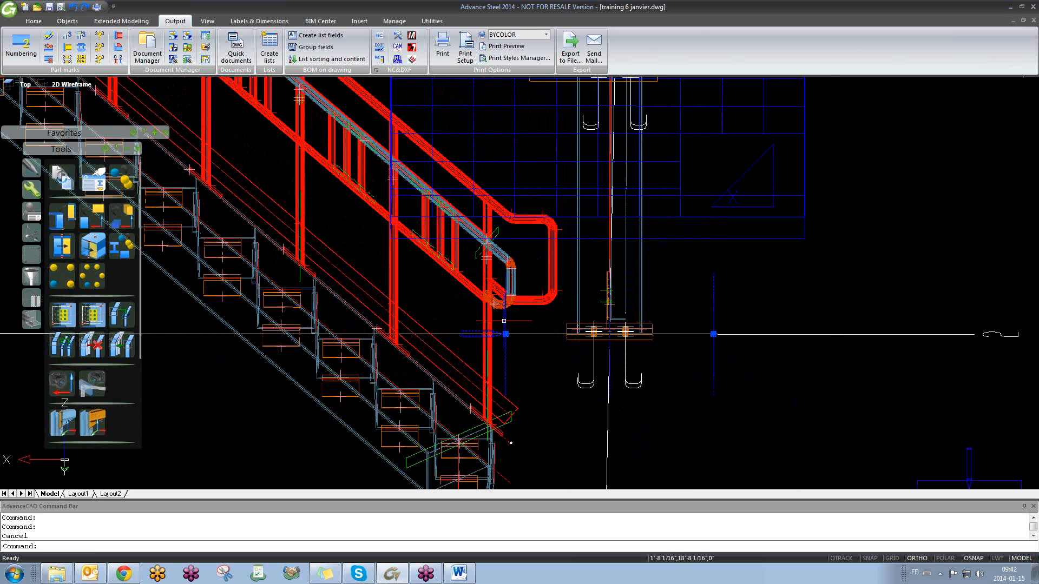
key(Escape)
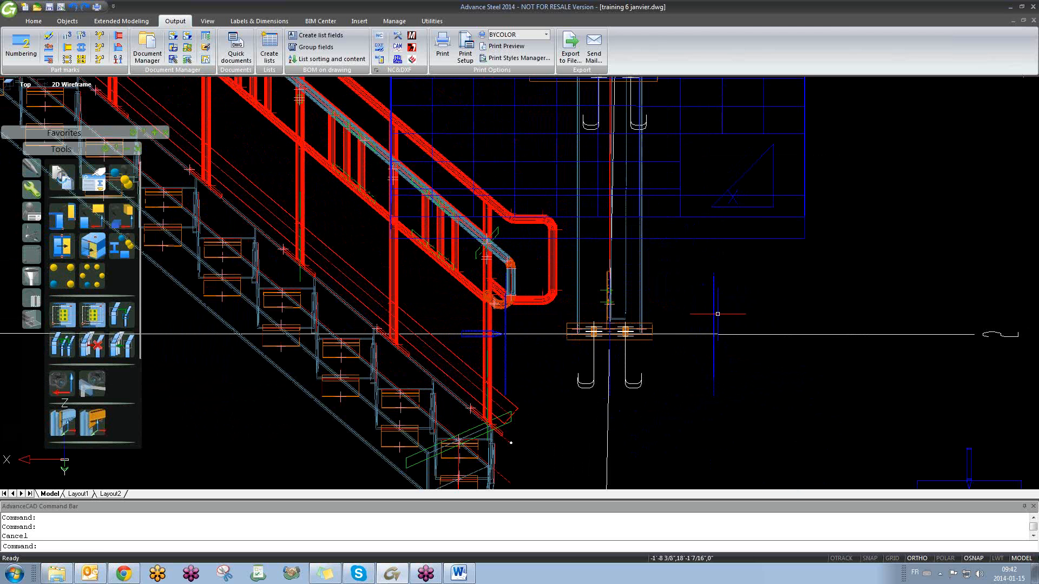
click(714, 304)
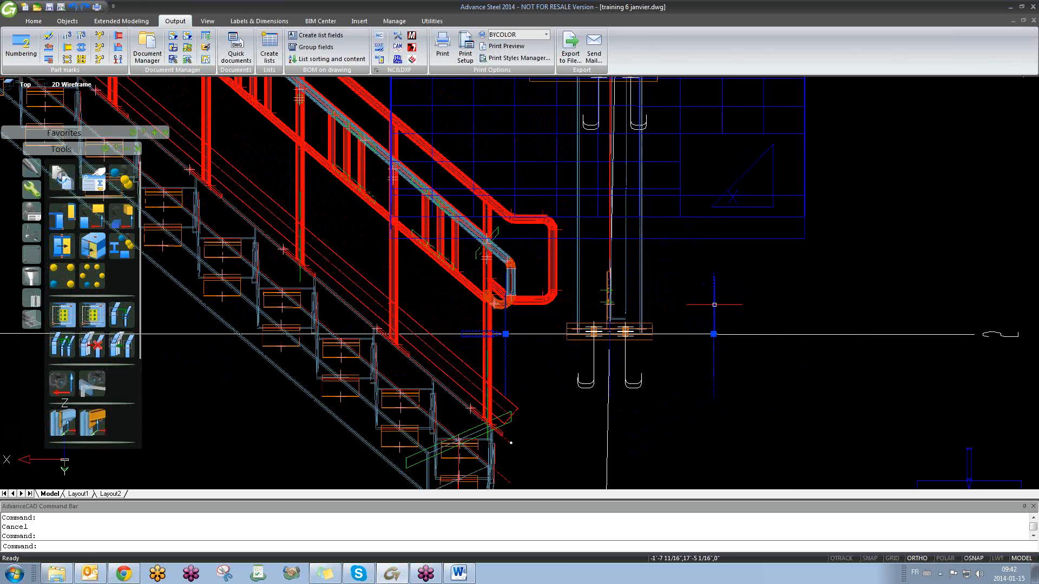
double_click(714, 305)
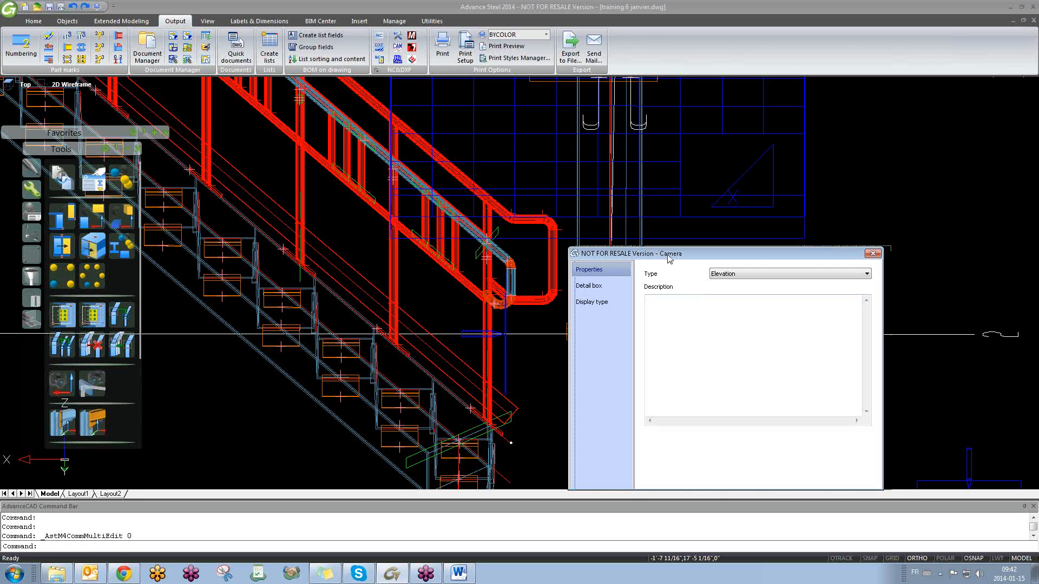
- Set the camera's front z-viewport depth to 6" and close its properties
click(705, 275)
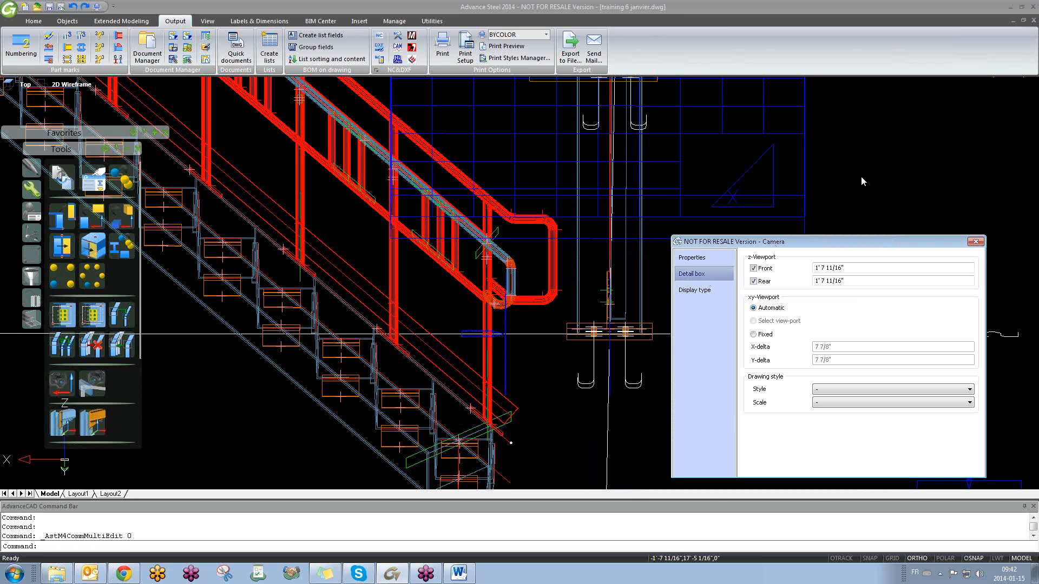
click(885, 51)
click(815, 269)
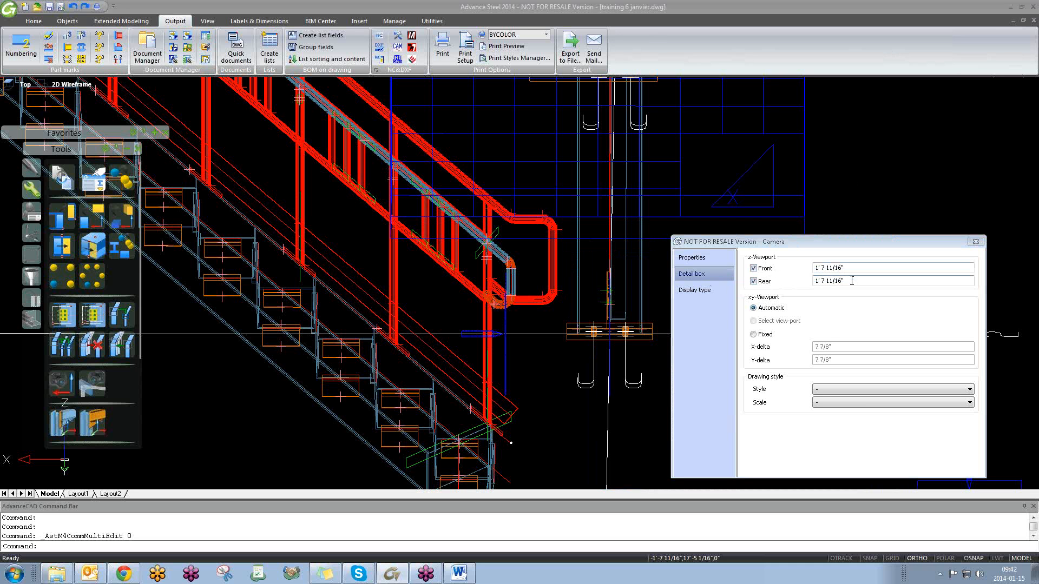
click(858, 265)
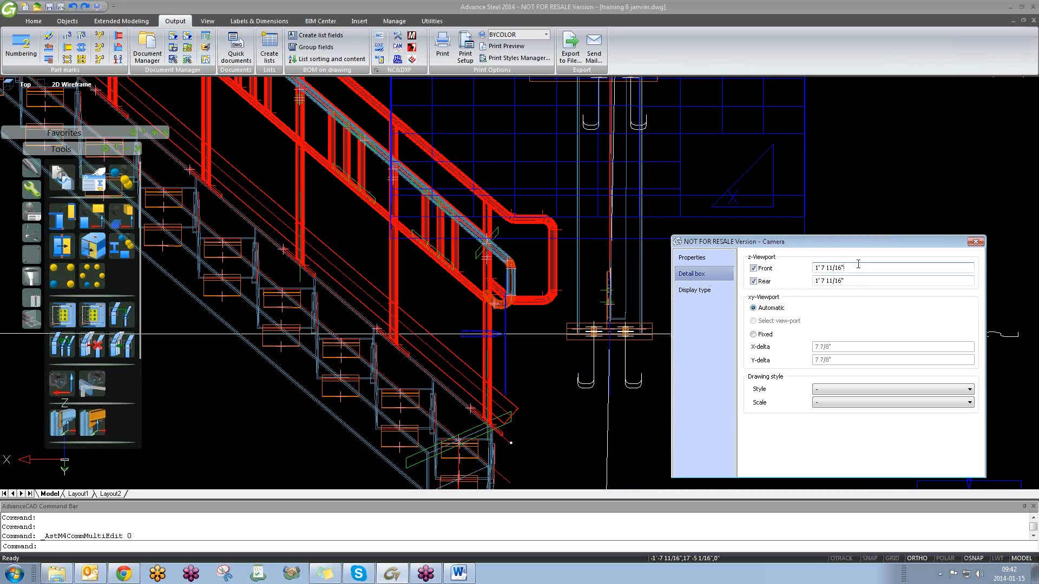
text(6)
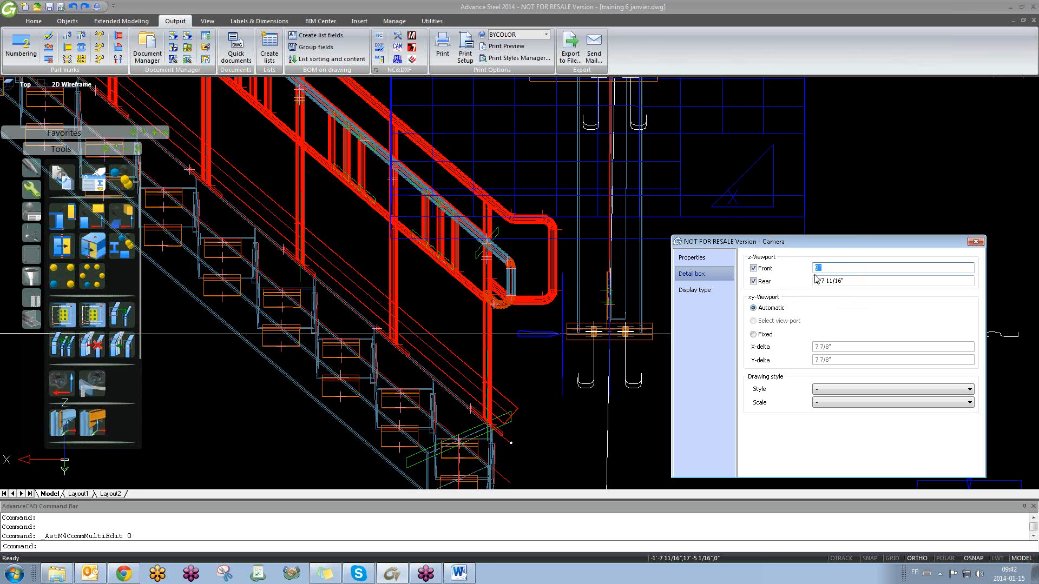
click(975, 241)
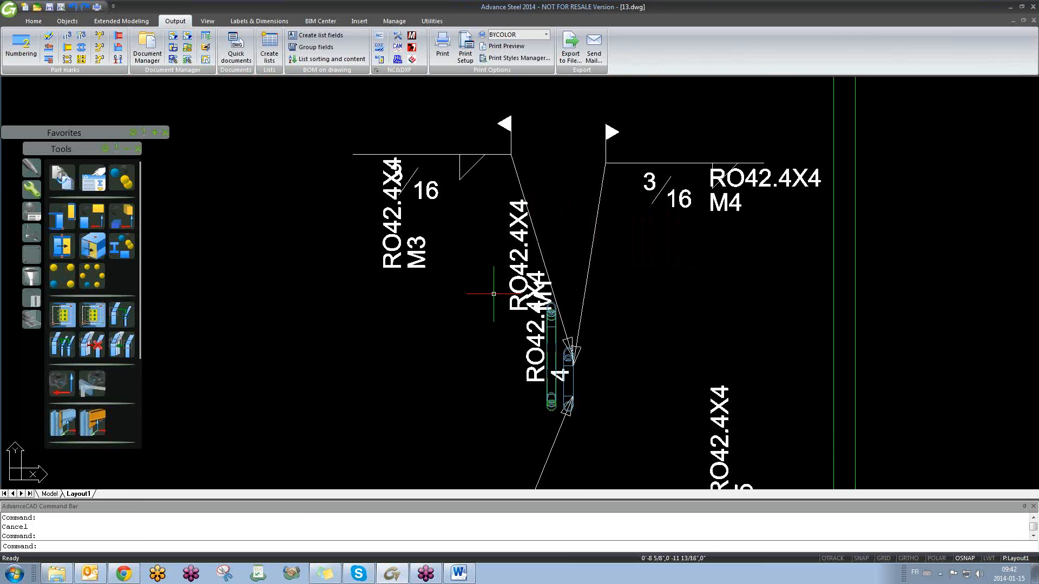
- Update the braced-frame elevation view in drawing 13 with the Update detail command
scroll(494, 294, down, 5)
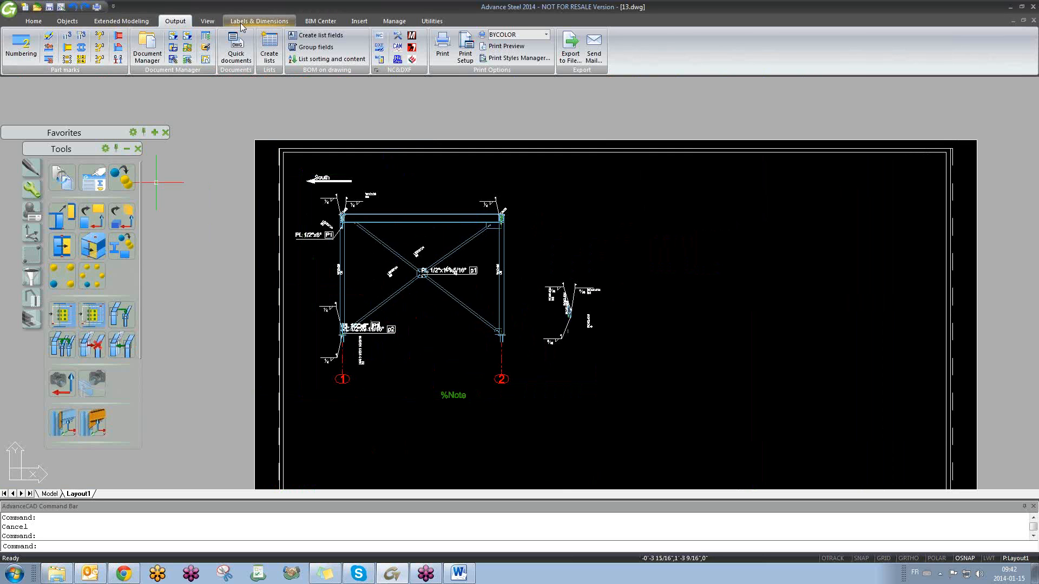
click(259, 20)
click(11, 70)
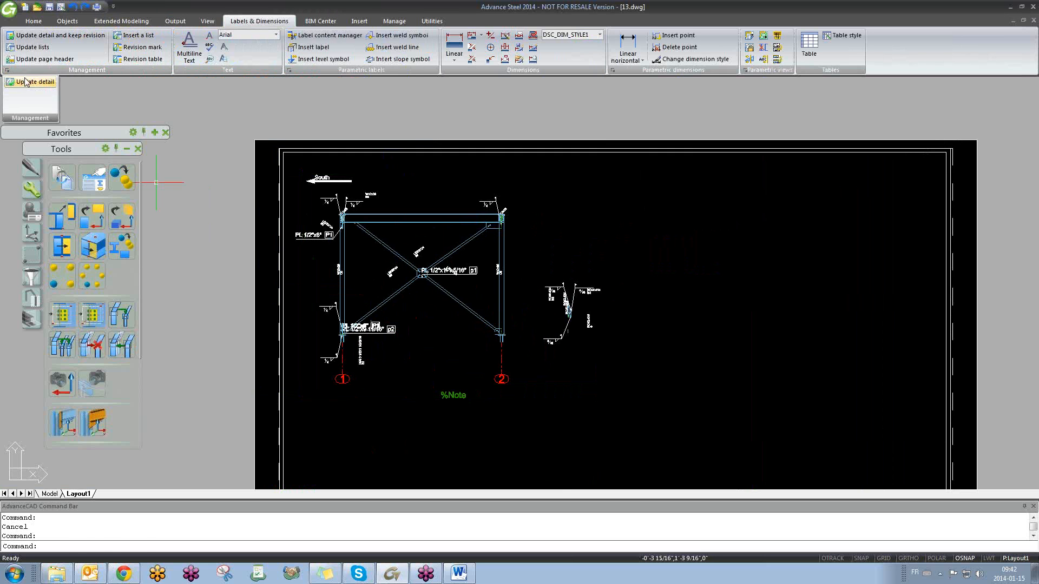
click(30, 81)
click(402, 259)
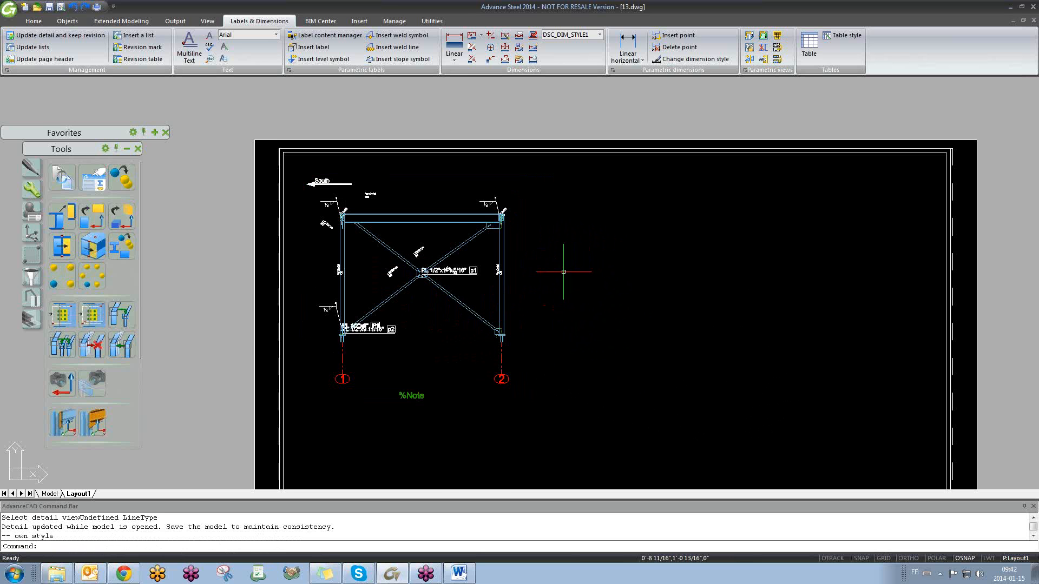
- Check the cameras in the model and examine the updated frame view in drawing 13, including its brace-centre and column-base plate labels
key(ctrl+Tab)
key(Escape)
scroll(546, 288, down, 5)
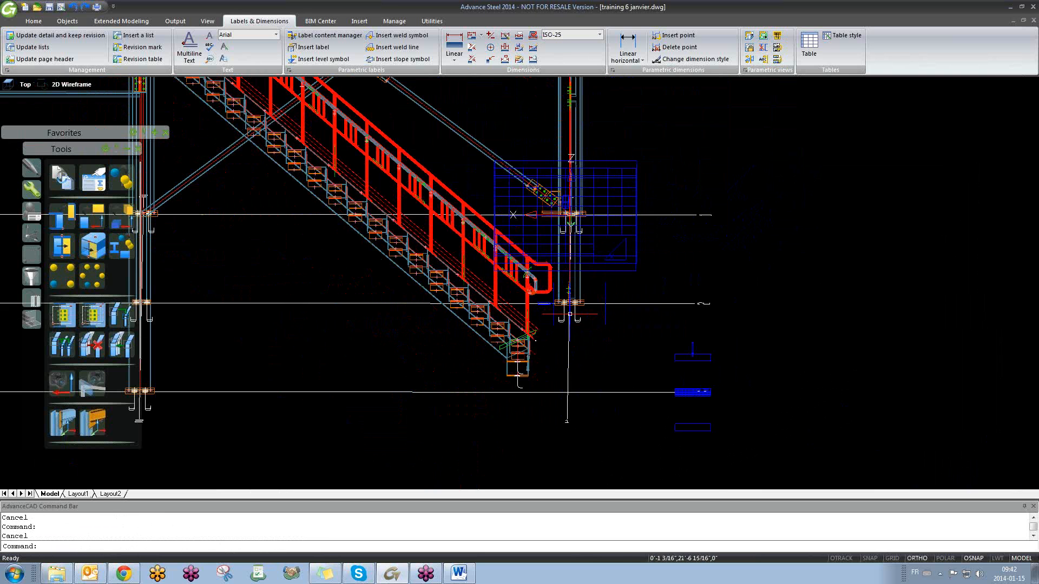
shift+middle_drag(593, 323, 578, 333)
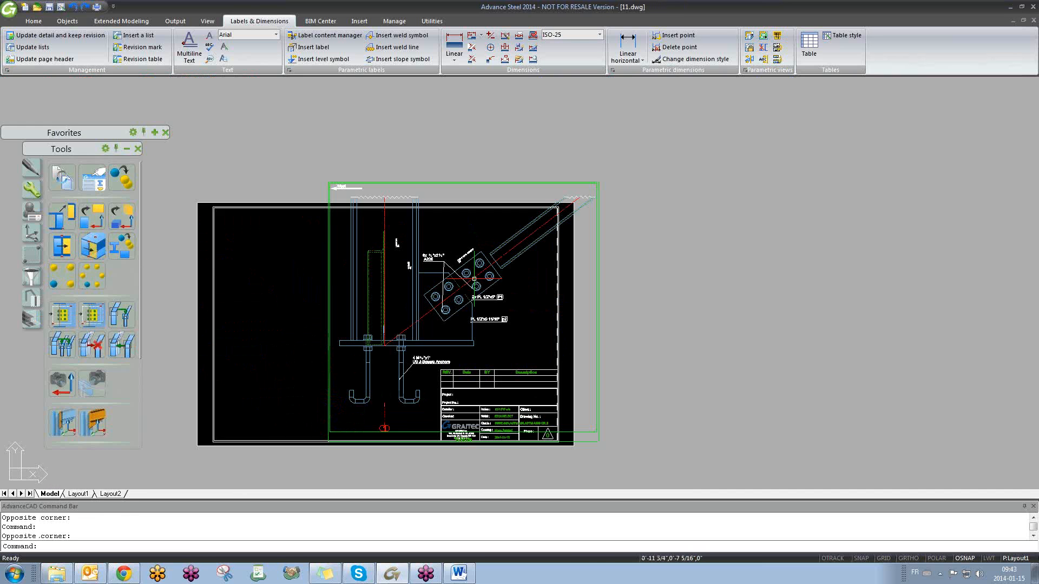
scroll(450, 289, down, 5)
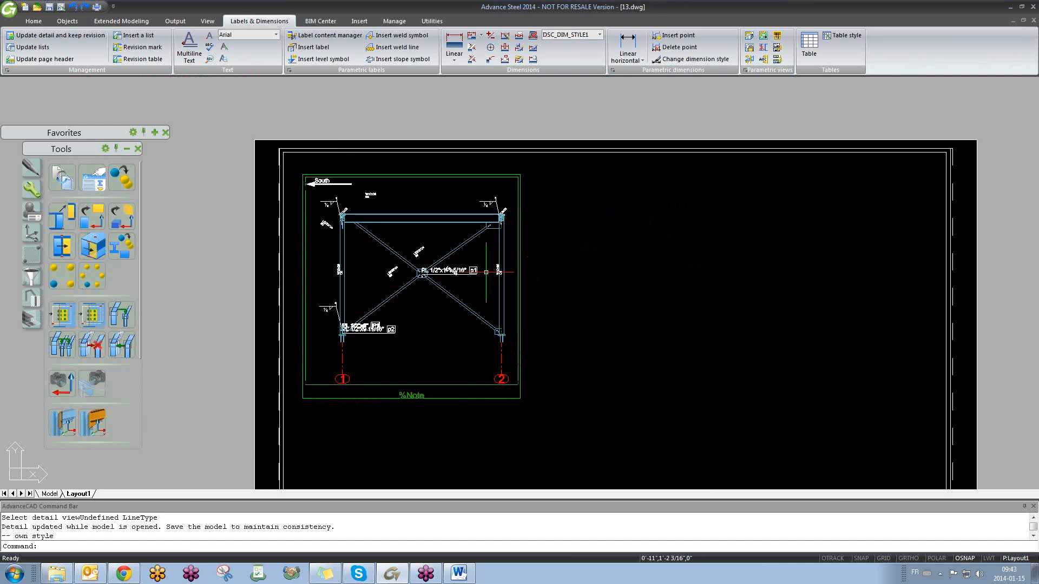
scroll(410, 232, up, 6)
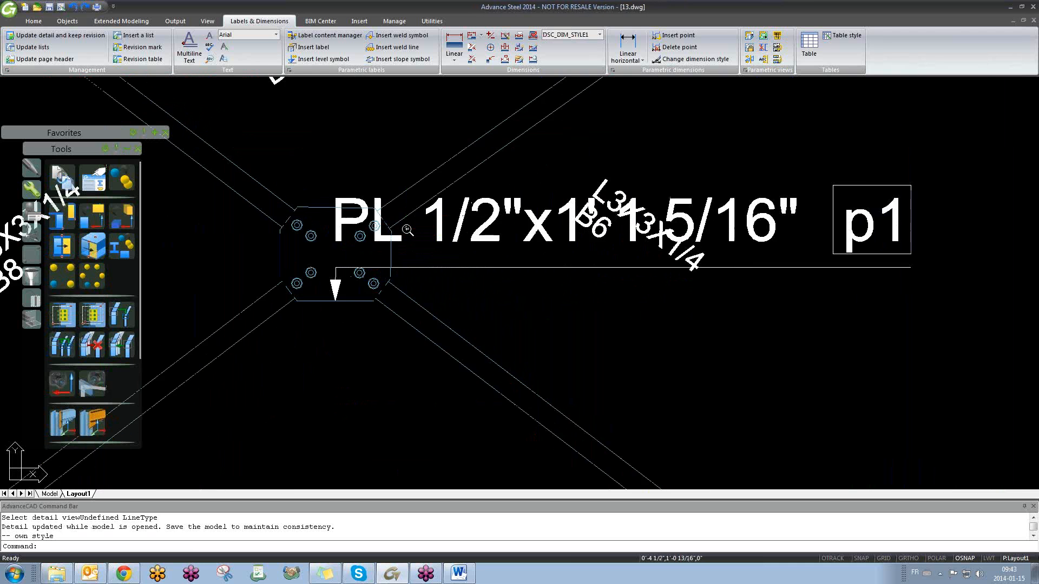
scroll(409, 233, down, 6)
scroll(353, 297, up, 2)
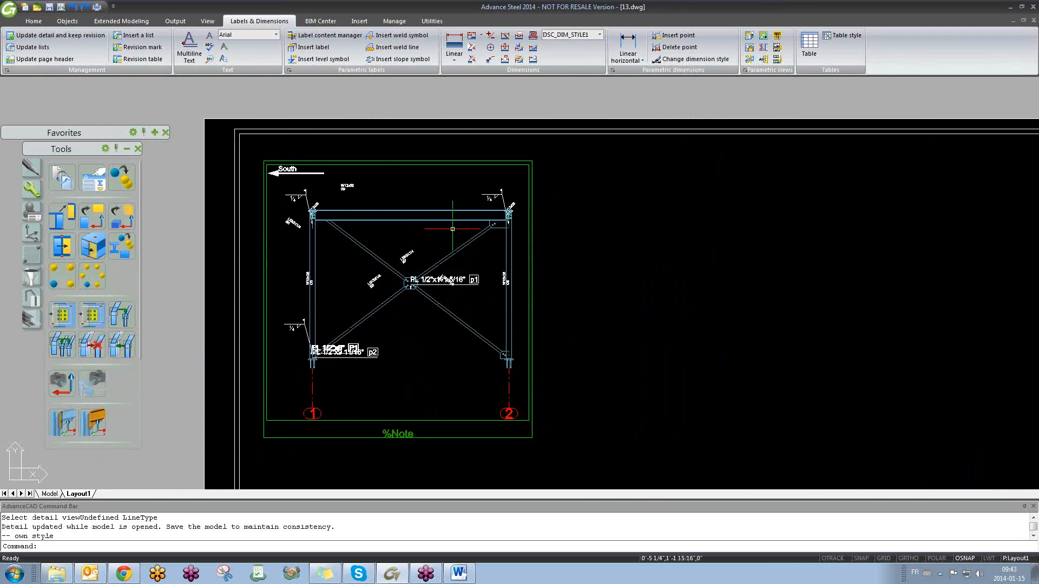
scroll(331, 343, up, 4)
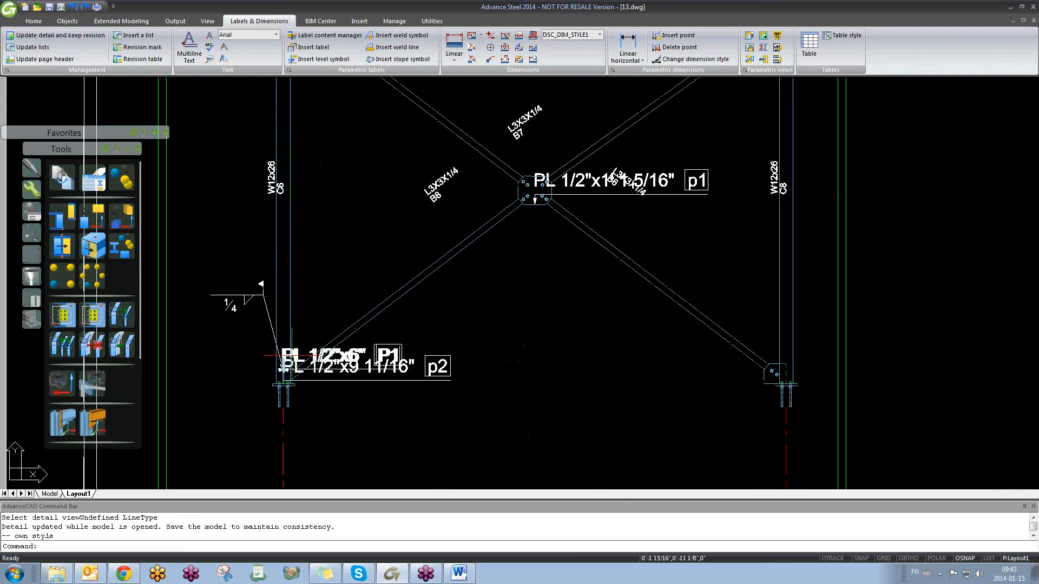
scroll(305, 347, down, 5)
scroll(460, 179, up, 2)
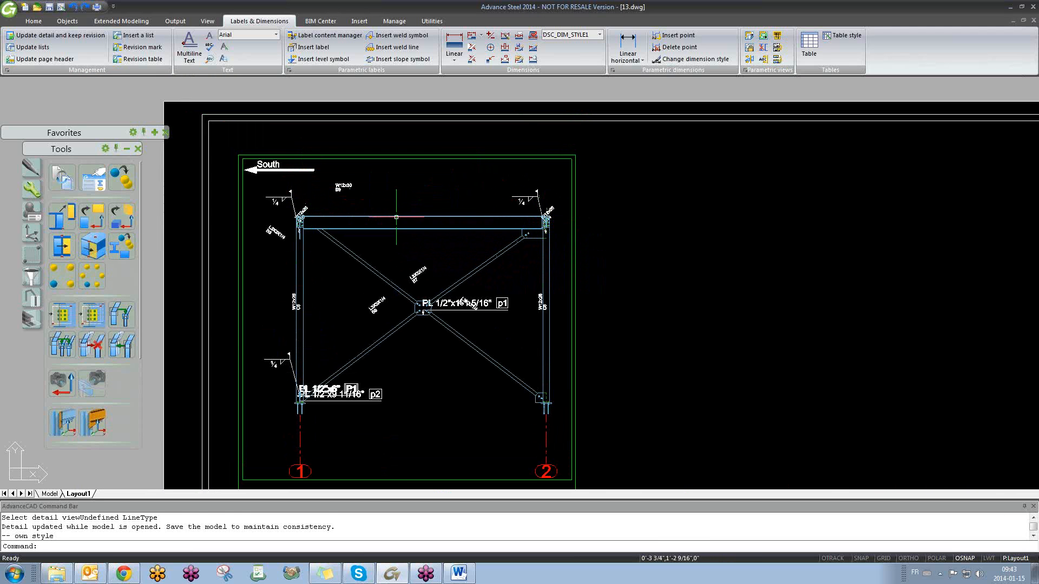
click(712, 242)
click(626, 326)
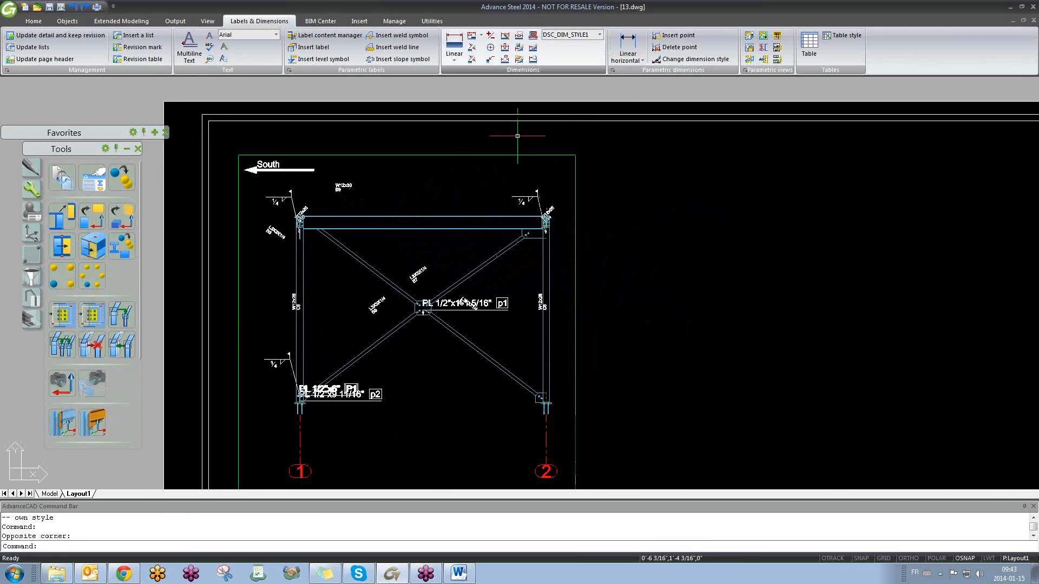
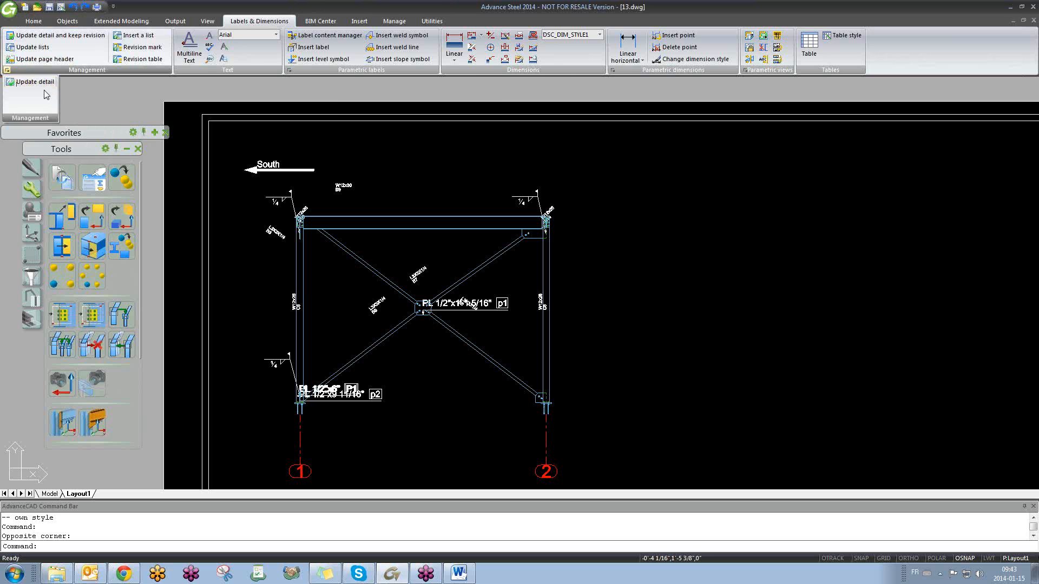
click(668, 222)
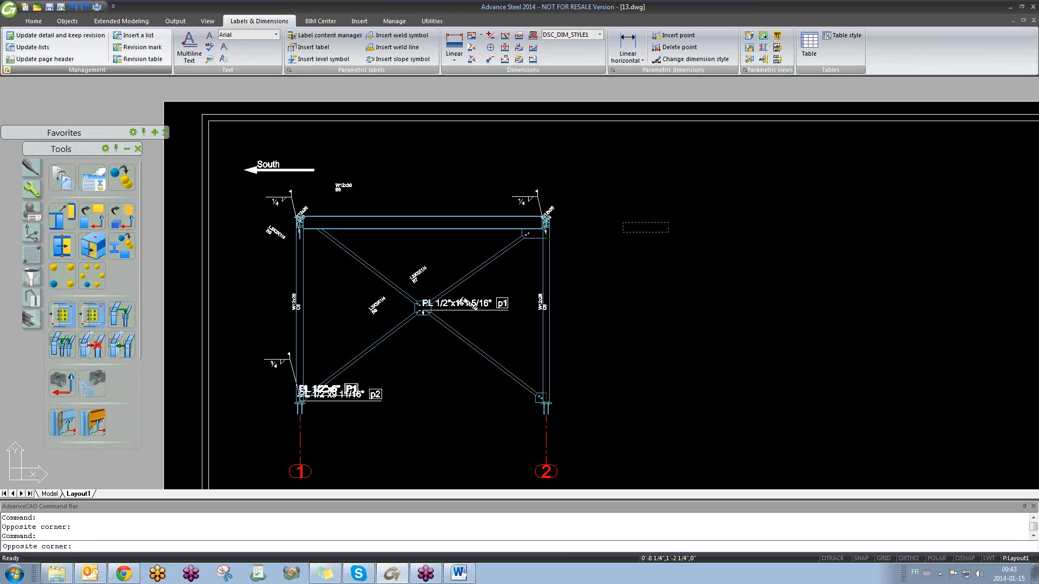
click(608, 216)
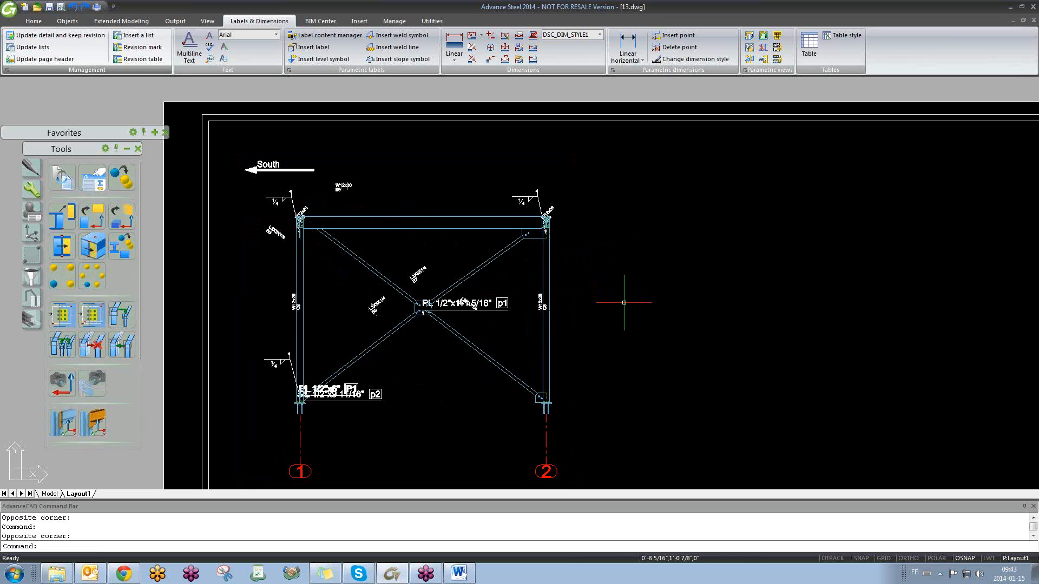
- Return to the model and move the UCS origin to the free end of the grid line running past the stair foot
key(ctrl+Tab)
scroll(507, 262, down, 4)
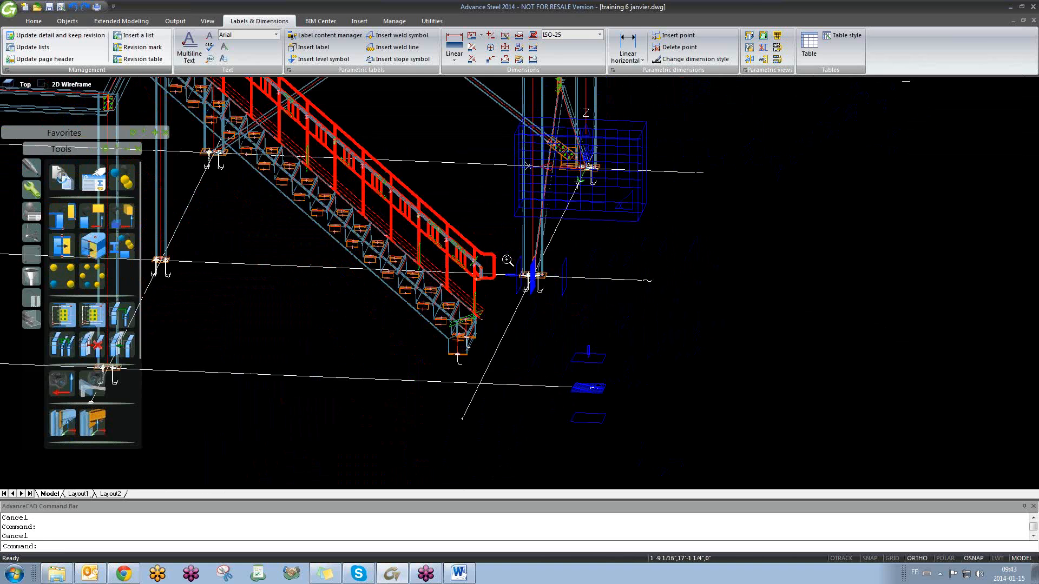
scroll(507, 261, down, 2)
shift+middle_drag(651, 336, 583, 306)
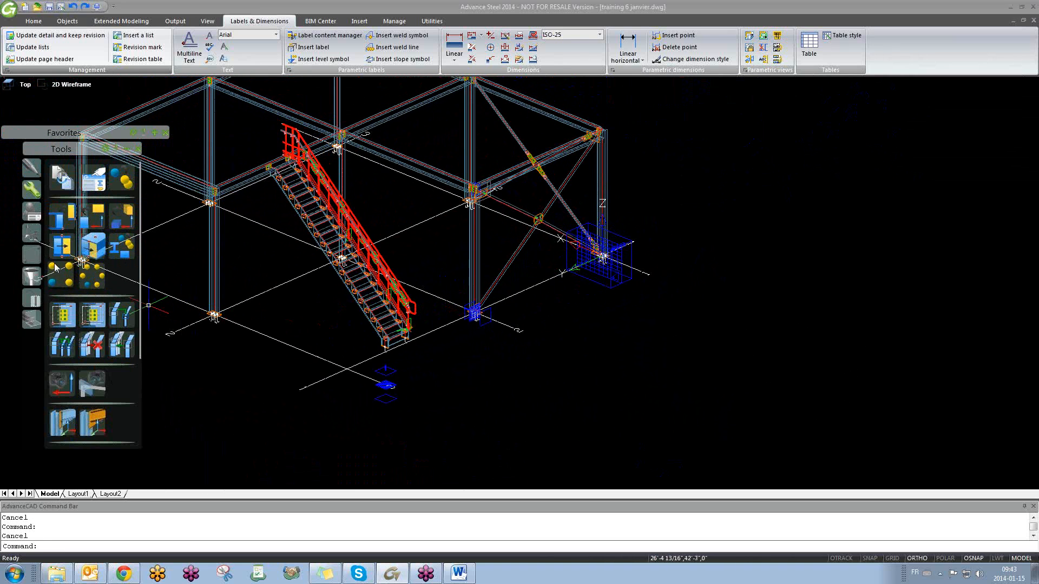
click(30, 234)
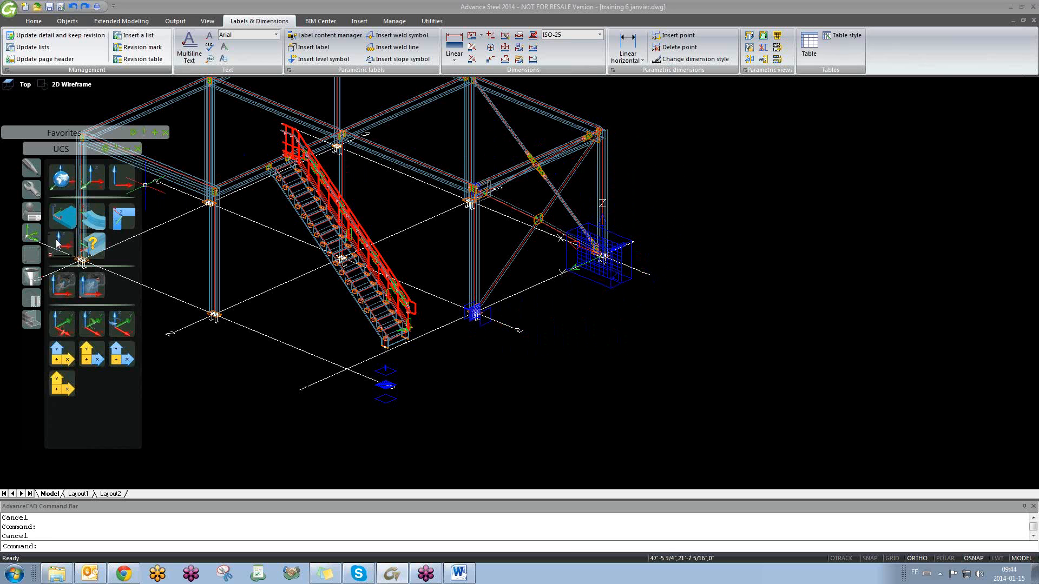
click(61, 252)
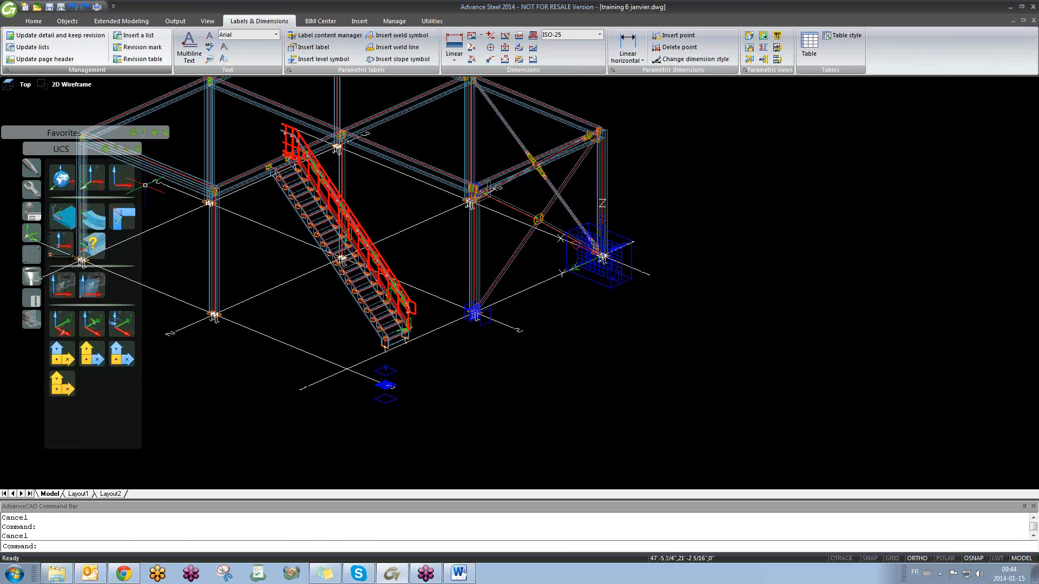
click(307, 386)
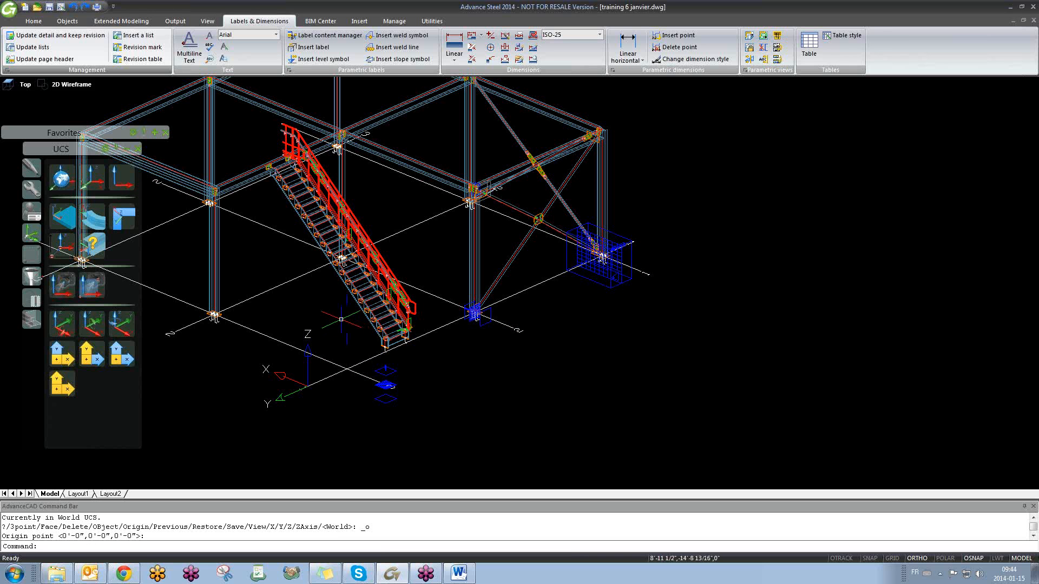
- Rotate the UCS around Y and around Z so that Y points up and X runs along the grid line
click(83, 326)
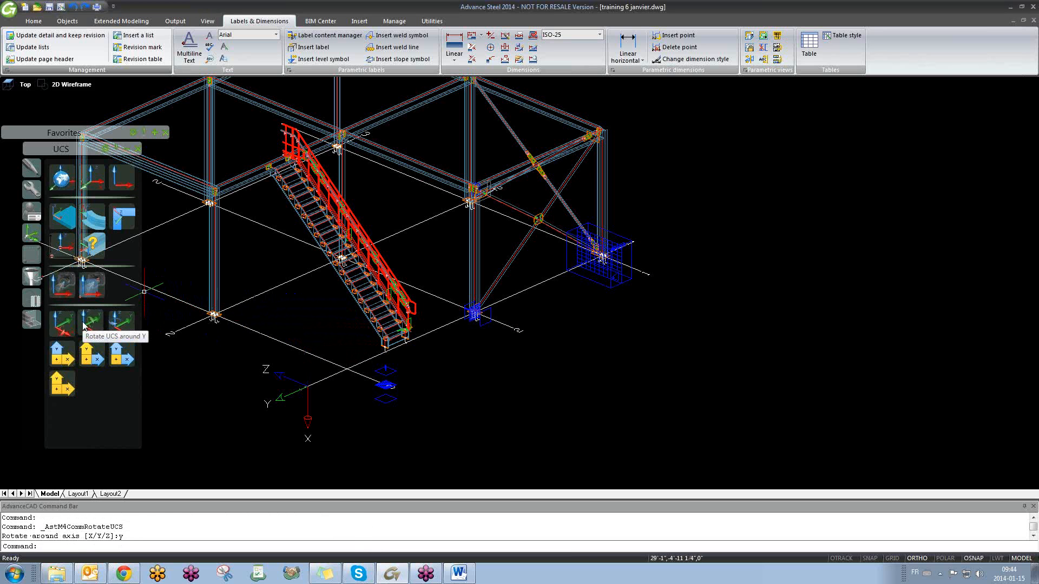
click(121, 323)
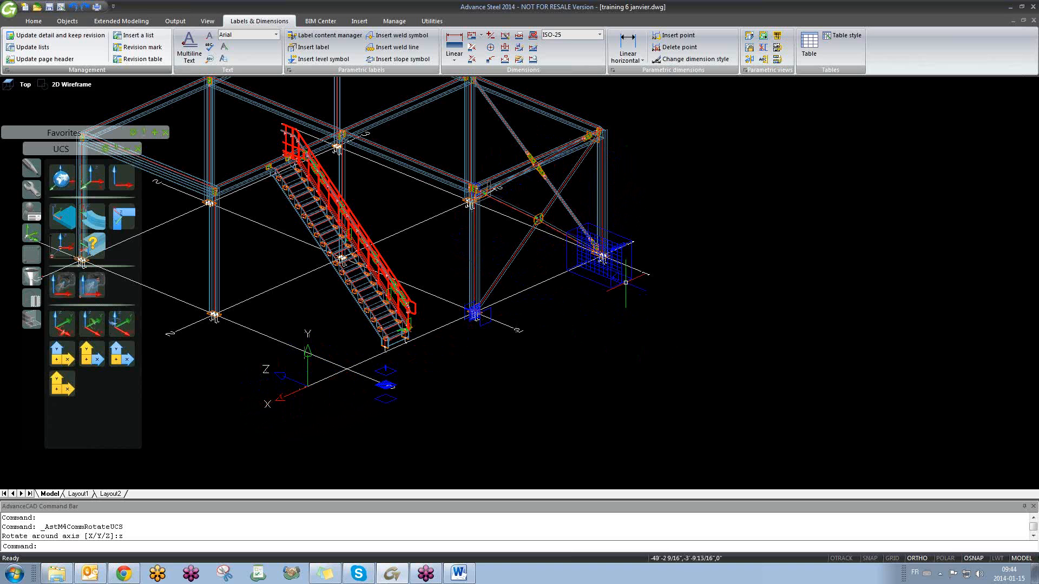
shift+middle_drag(565, 320, 619, 316)
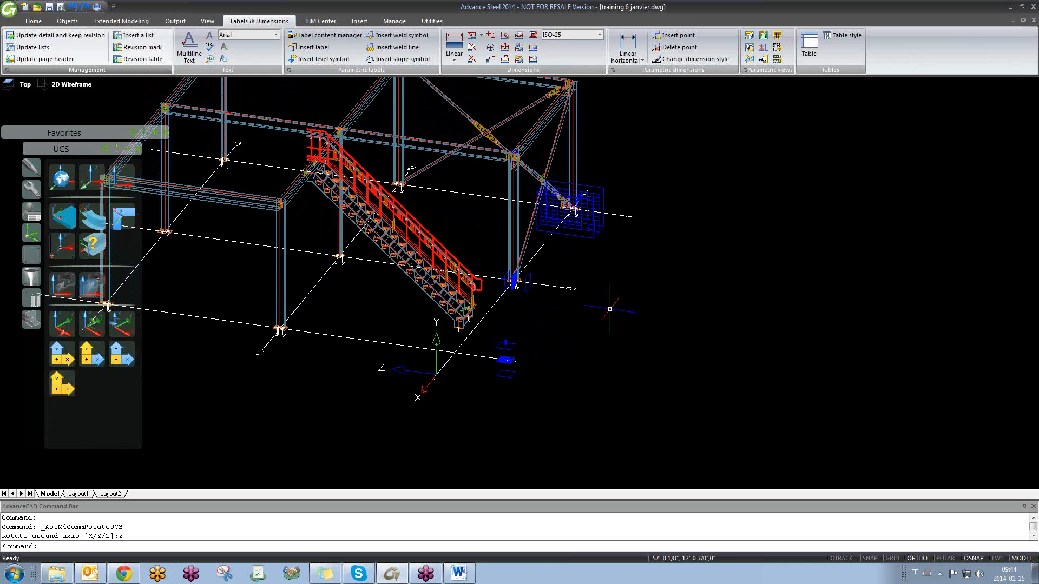
- Open the quick documents and expand the user Elevation drawing styles
click(180, 23)
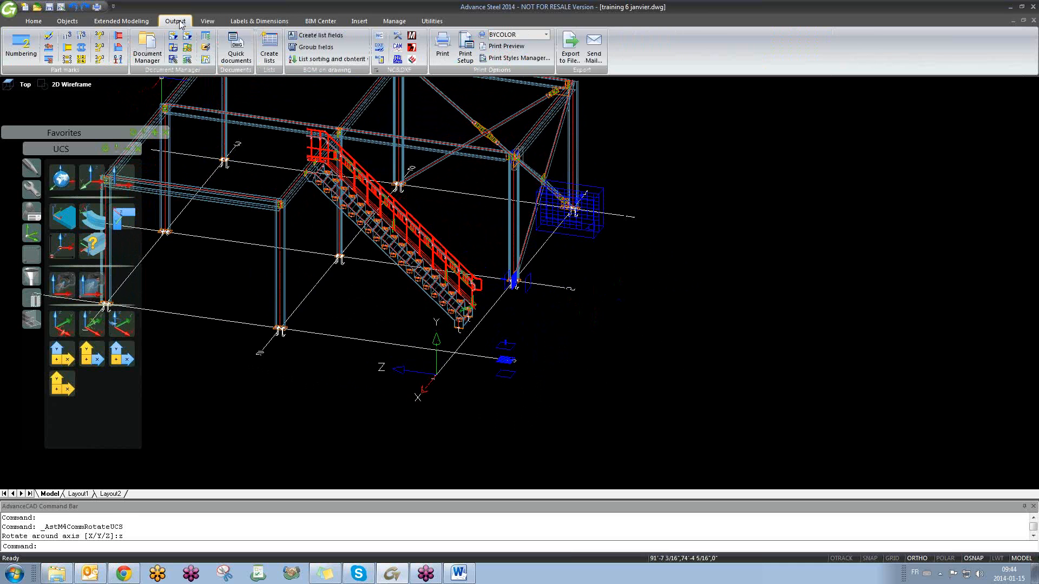
click(238, 47)
drag(135, 142, 250, 142)
double_click(54, 61)
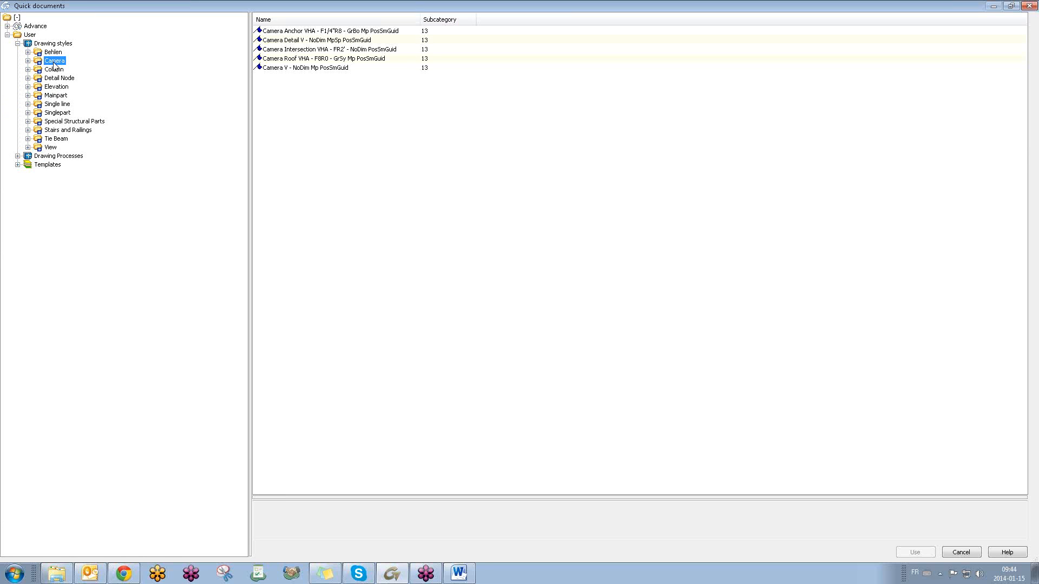
click(55, 88)
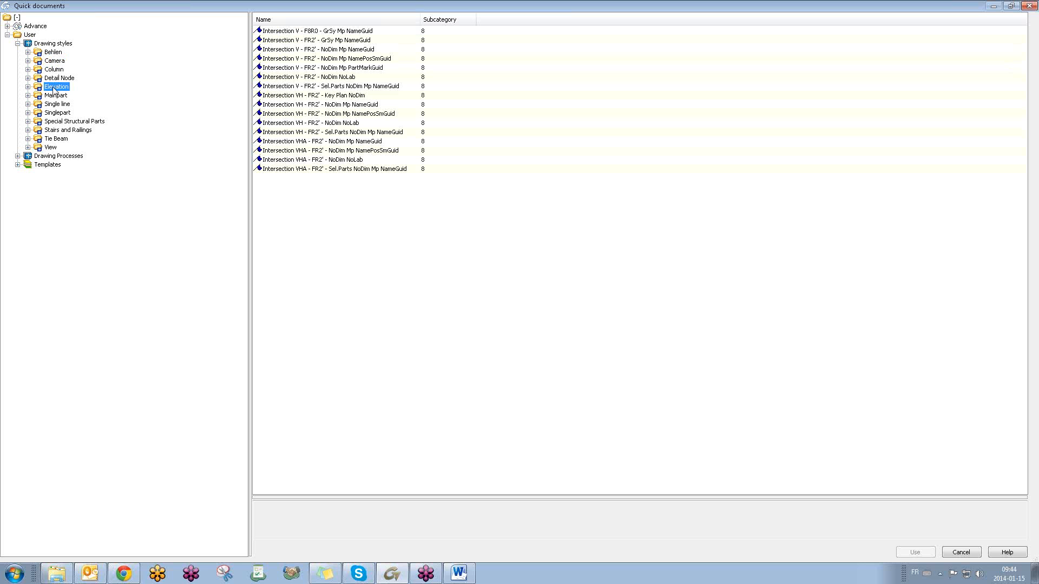
click(28, 87)
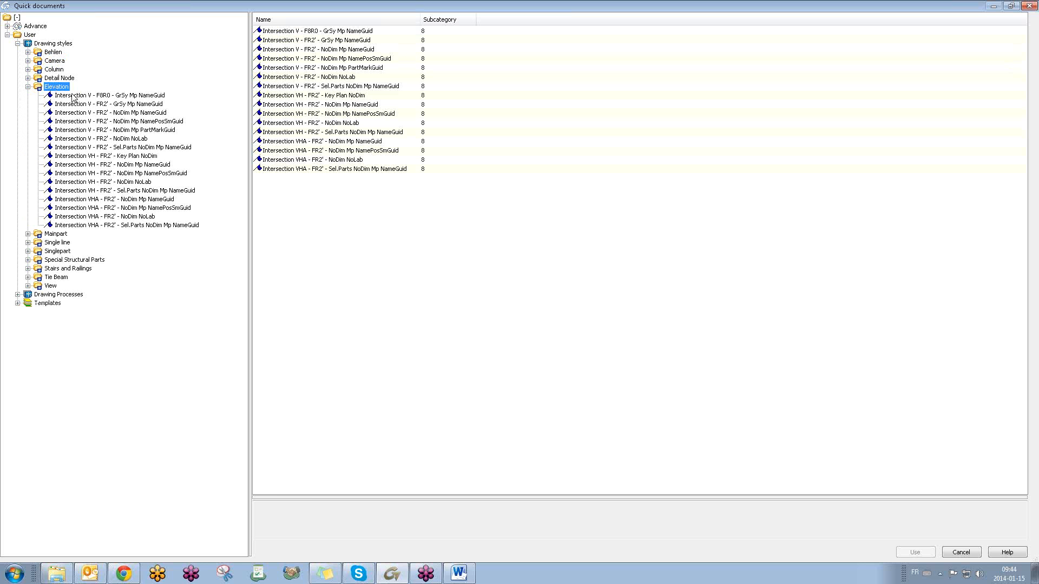
- Compare the previews and descriptions of the Intersection V, VH and VHA elevation styles, checking their dimensioning and part labels
click(76, 95)
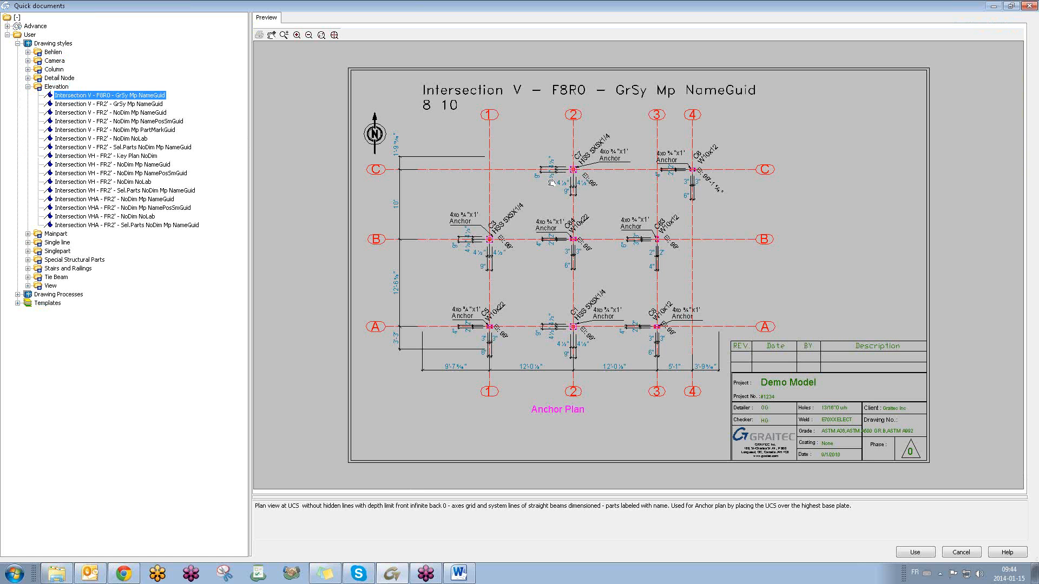
key(Down)
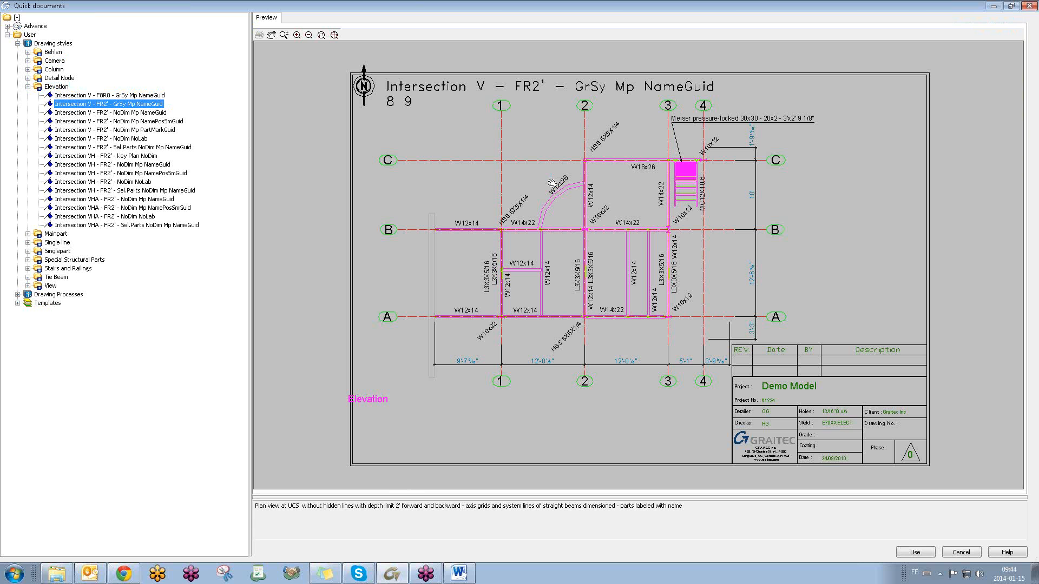
key(Down)
key(Down)
key(Down)
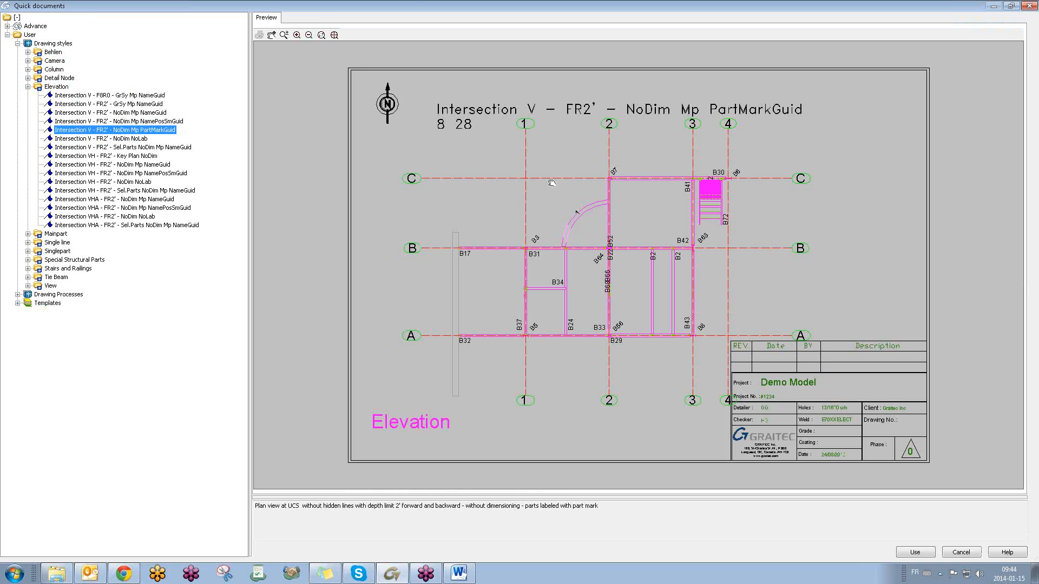
click(125, 116)
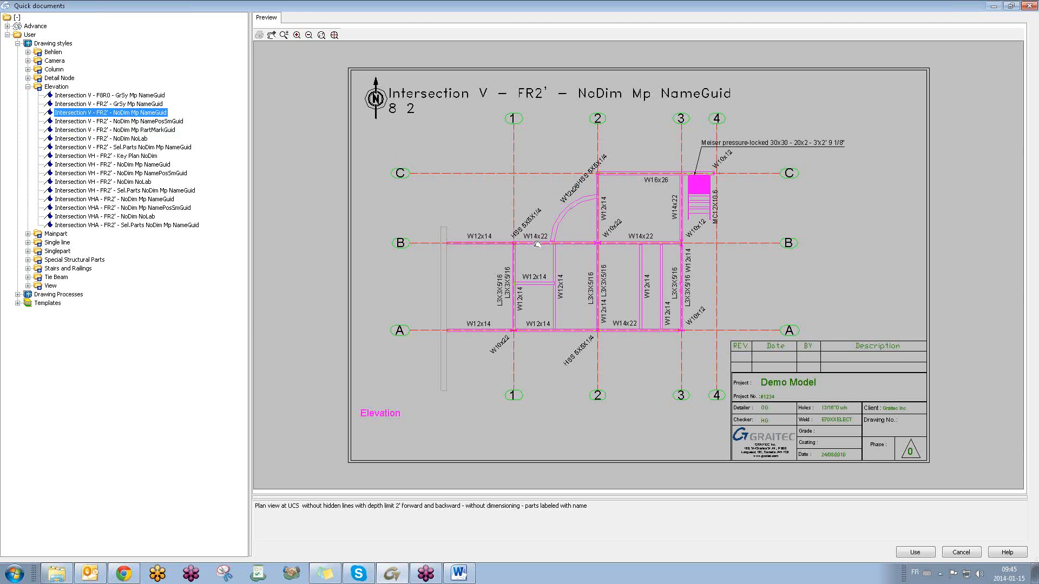
key(Down)
key(Down)
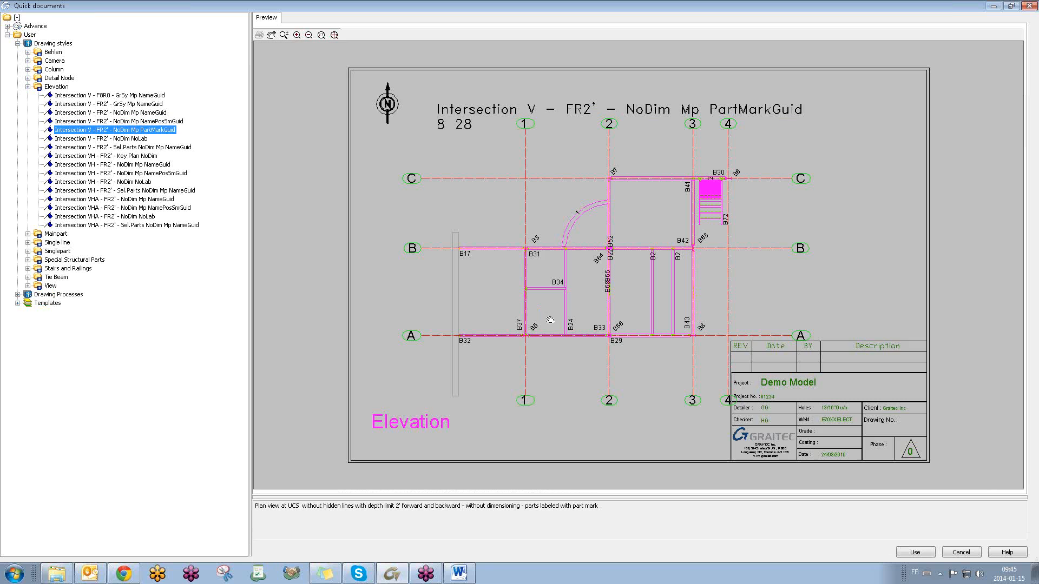
key(Down)
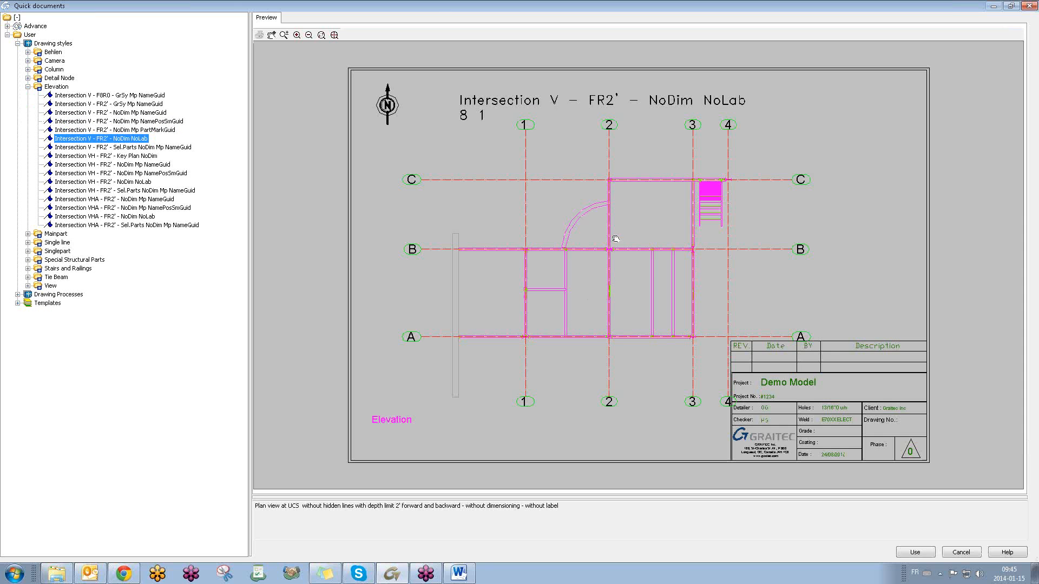
key(Down)
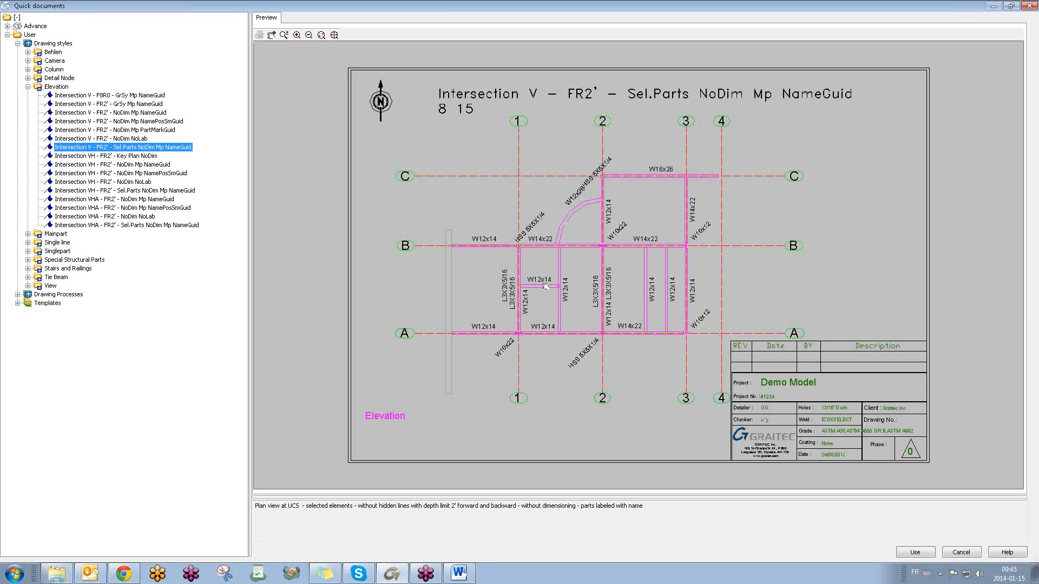
key(Down)
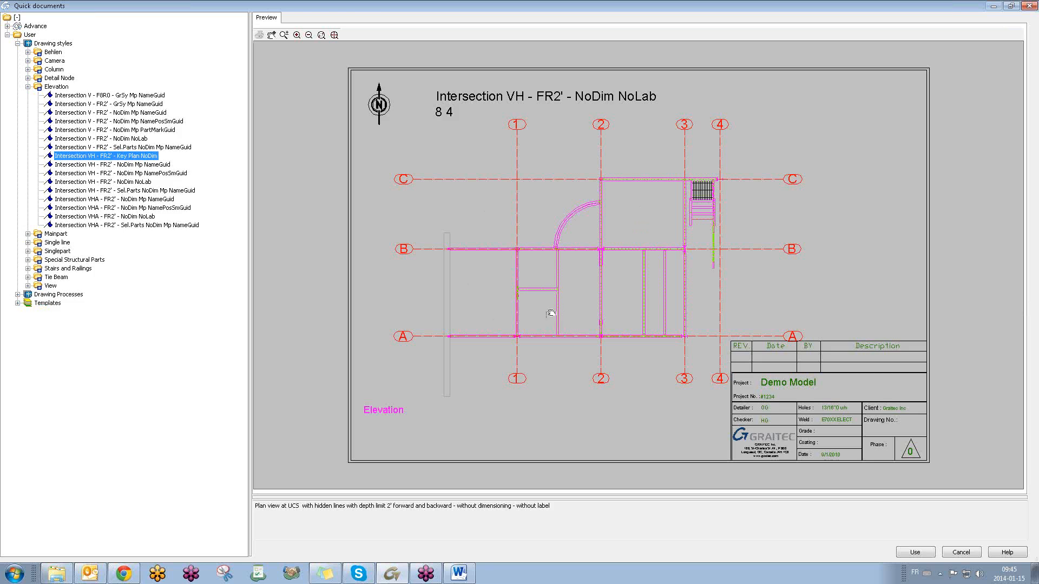
key(Down)
key(Down)
key(Down)
key(Down)
key(Down)
key(Down)
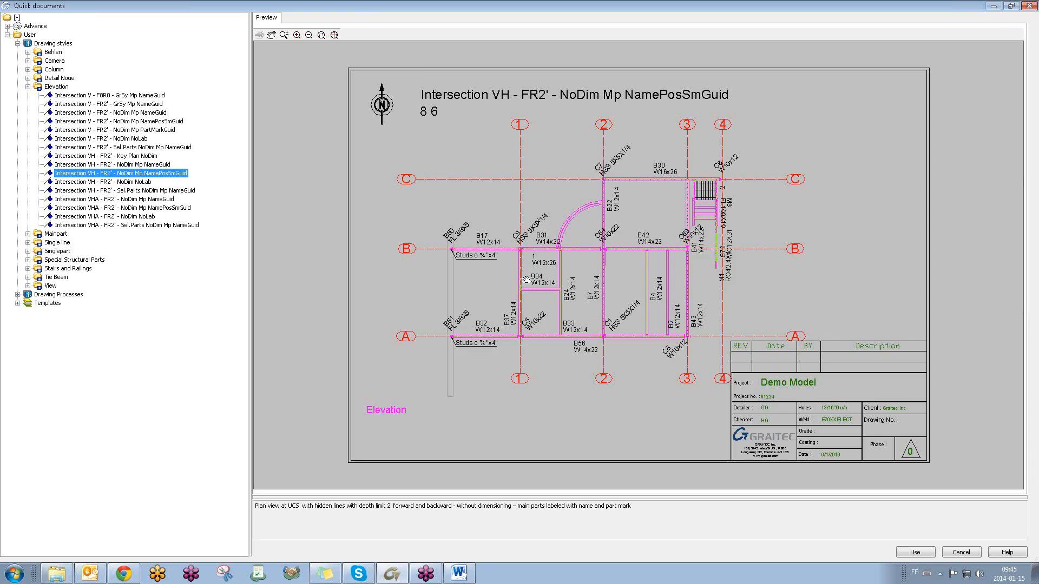
key(Down)
key(Down)
key(Down)
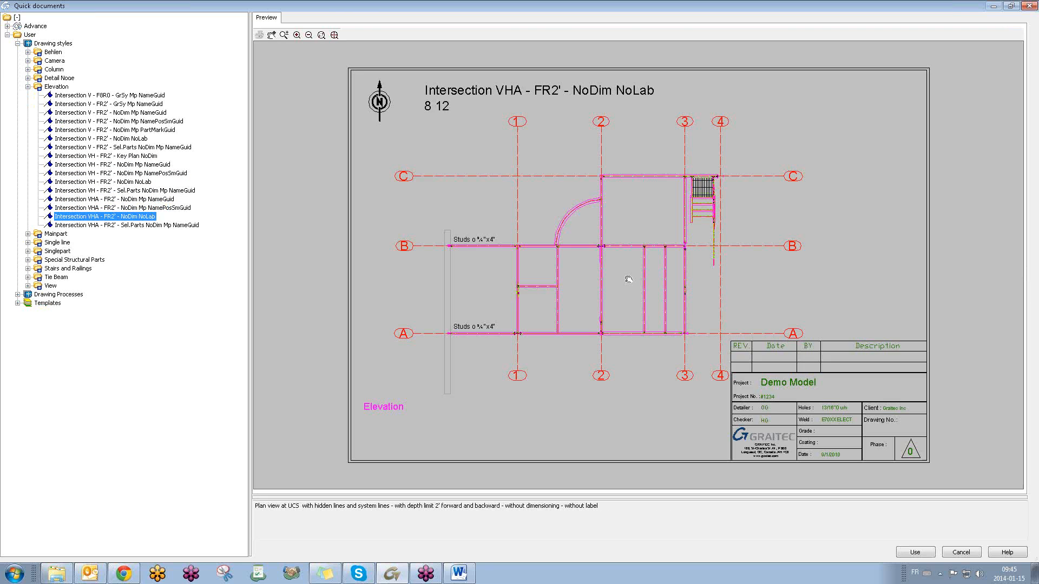
key(Up)
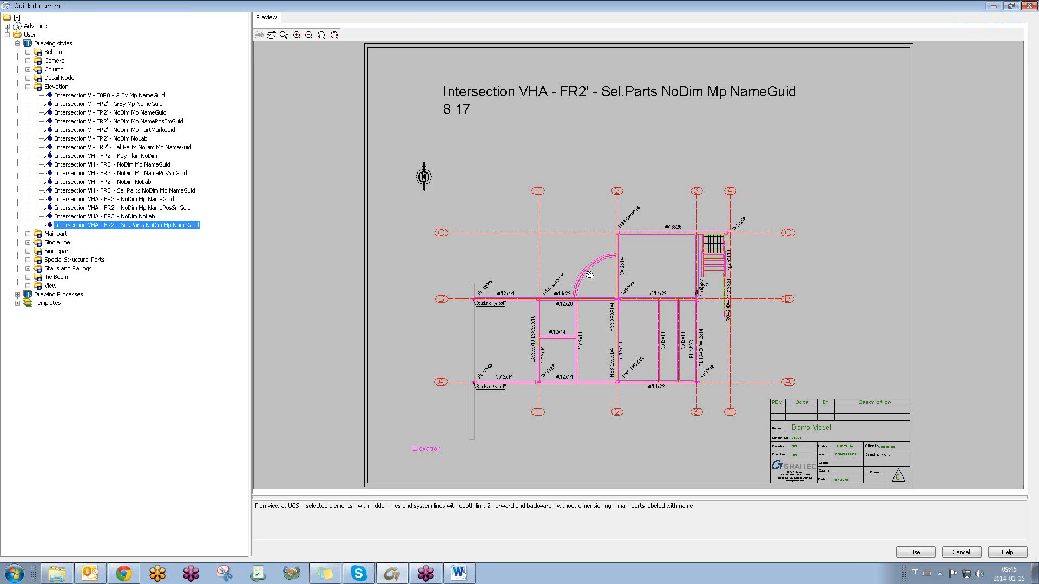
key(Up)
key(Up)
key(Up)
key(Up)
key(Up)
key(Up)
key(Up)
key(Up)
key(Up)
key(Up)
key(Up)
key(Up)
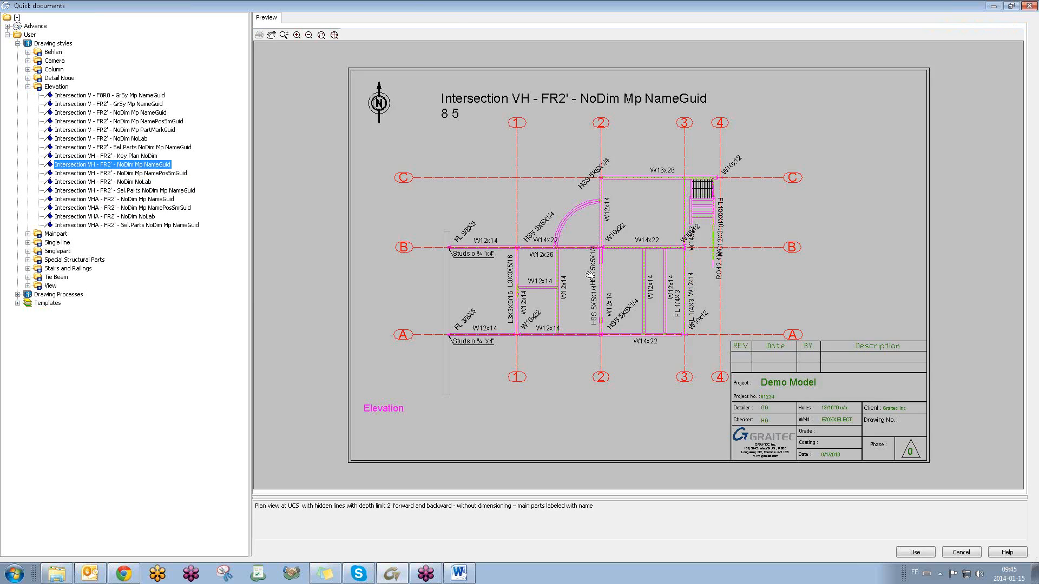
key(Up)
key(Up)
key(Up)
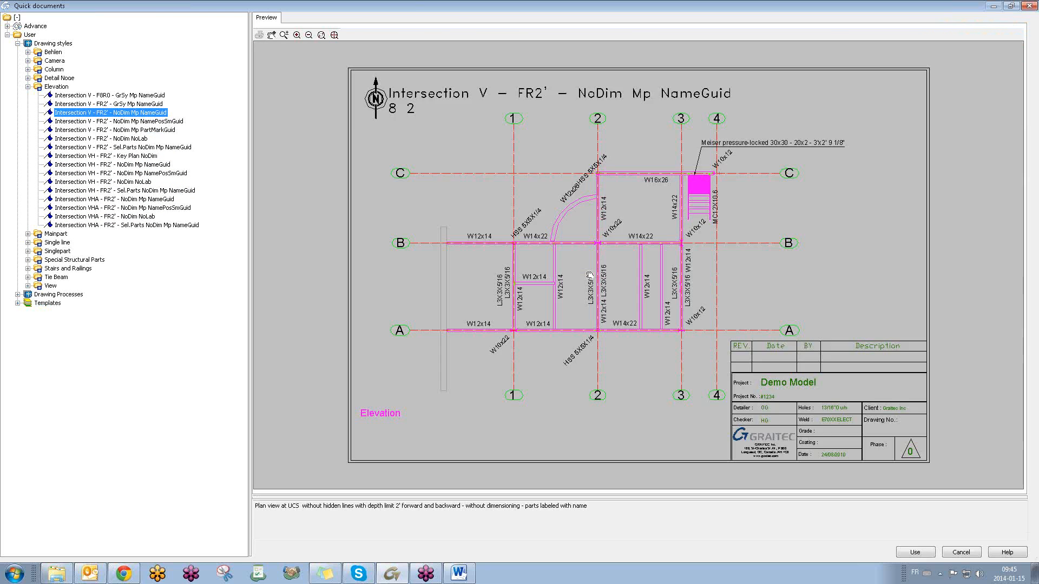
key(Down)
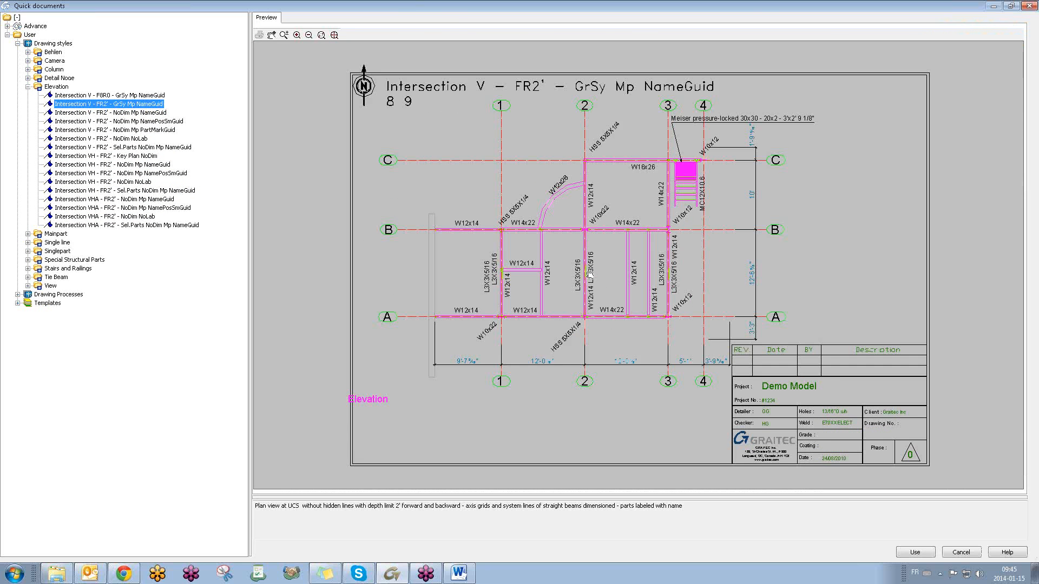
key(Down)
key(Up)
- Use the Intersection V - FR2' - GrSy Mp NameGuid style for a new detail, accepting the 1/4"=1'-0" scale and the Elevation title
click(133, 112)
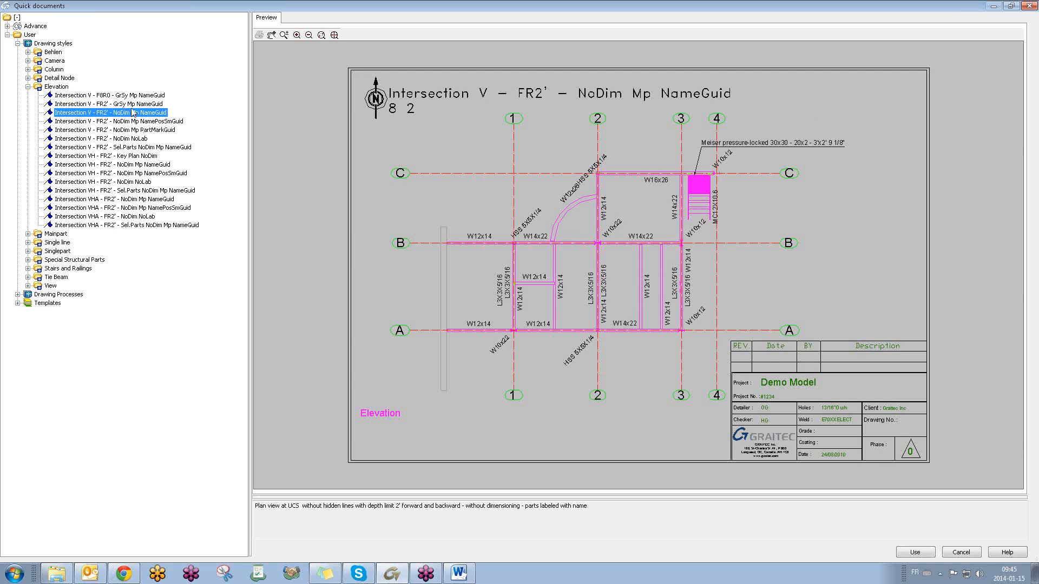
key(Up)
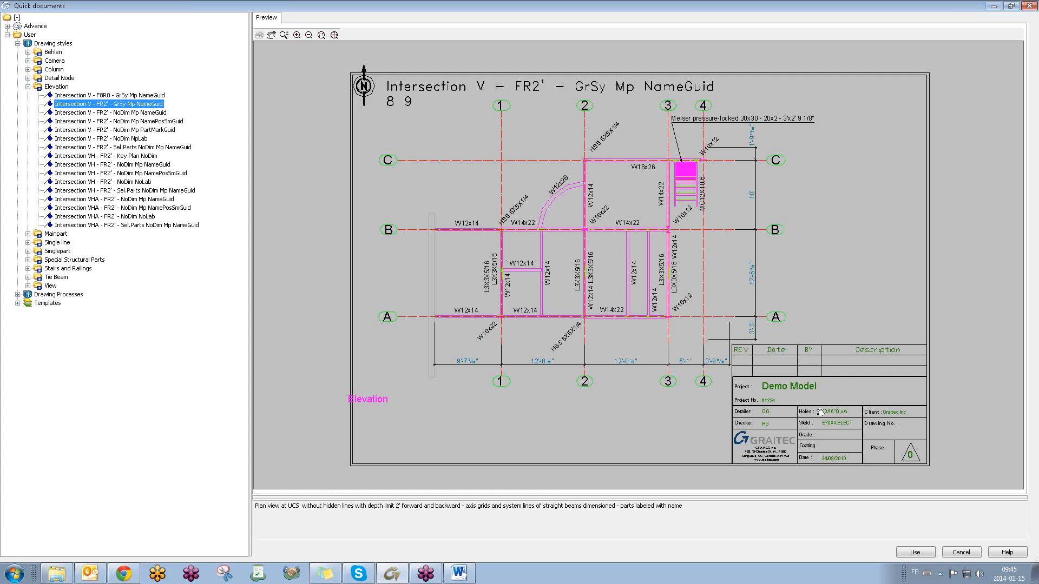
click(914, 552)
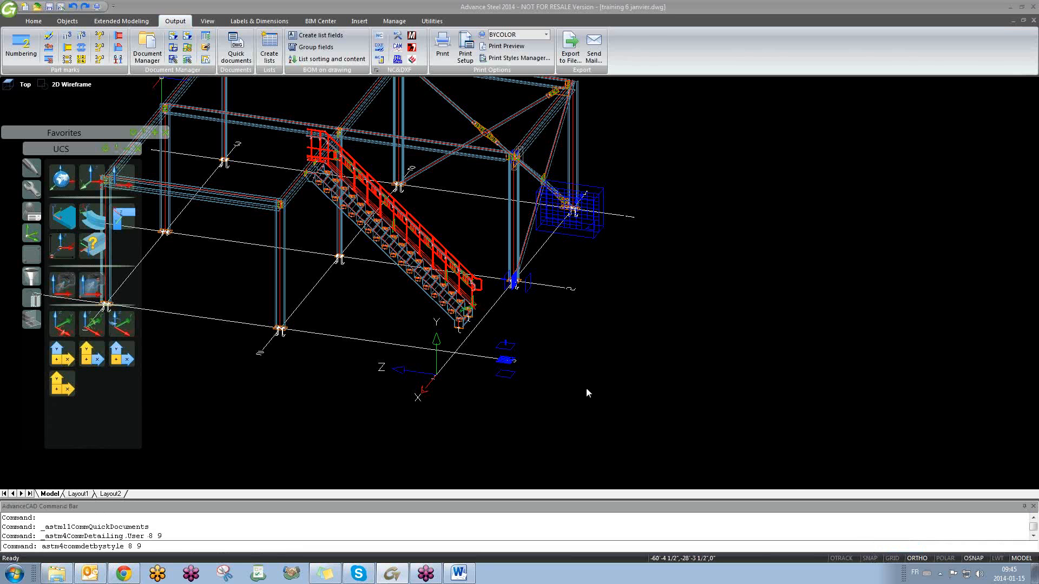
drag(571, 180, 759, 184)
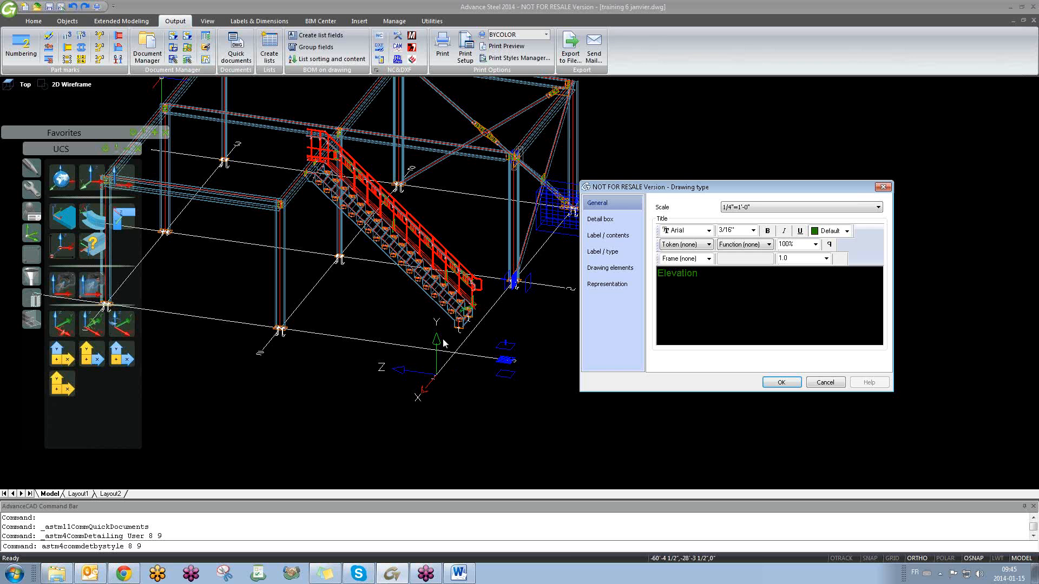
click(781, 382)
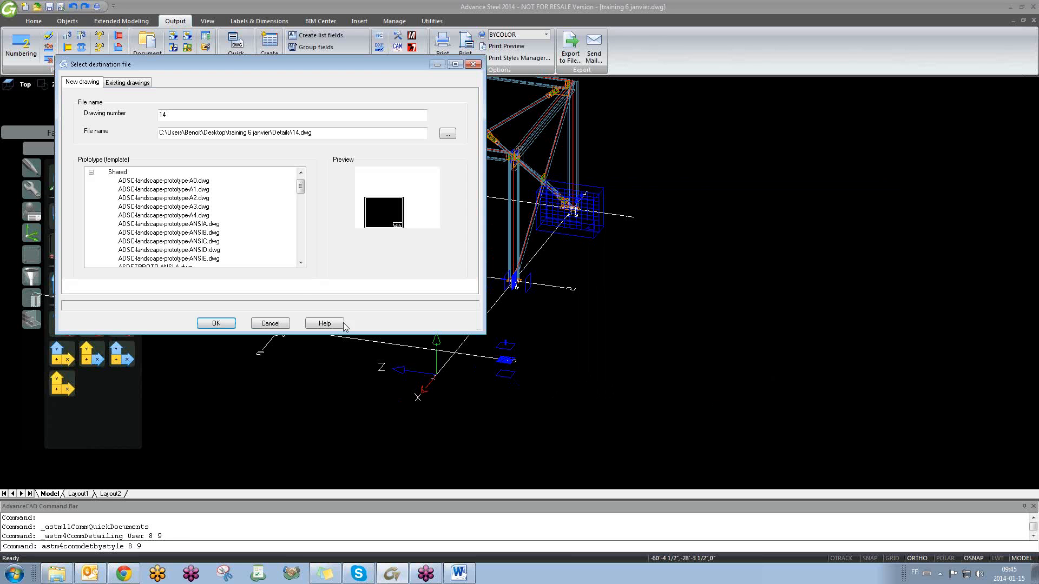
- Generate the elevation in new drawing 14 using the ASDETPROTO-ANSI-C.dwg prototype
drag(302, 189, 302, 200)
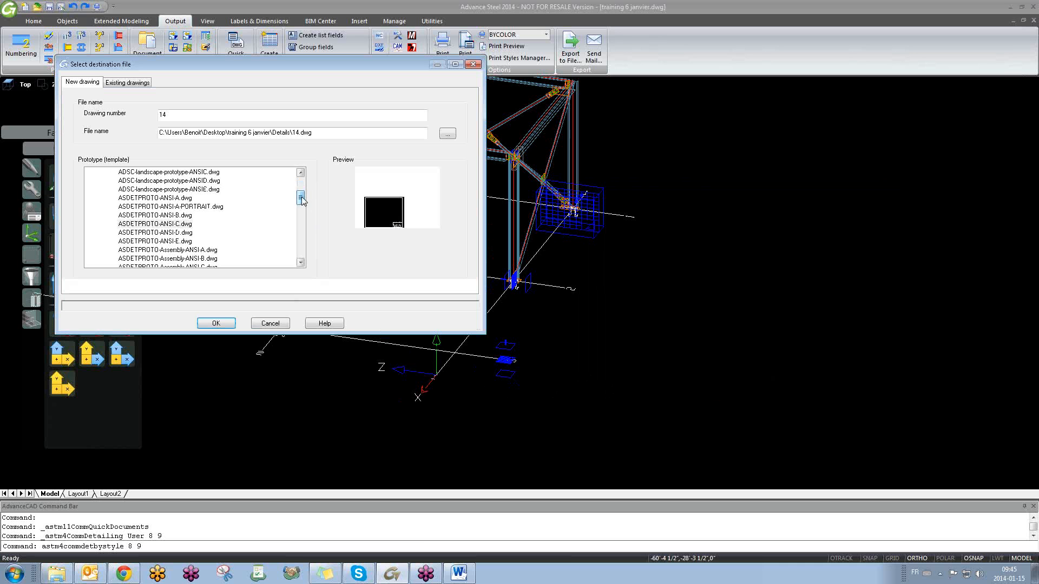
click(179, 223)
click(230, 323)
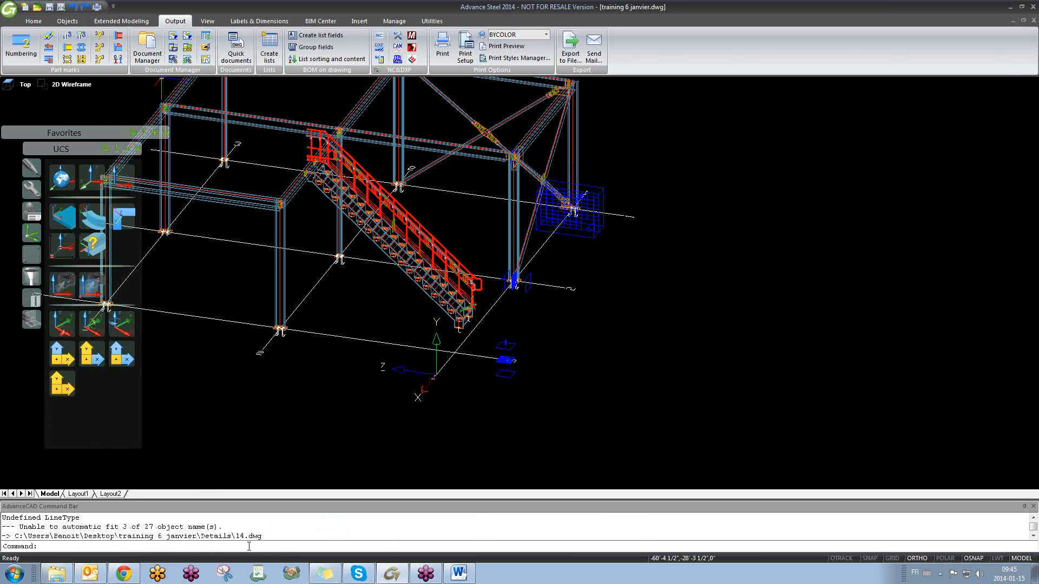
drag(238, 535, 268, 537)
click(404, 434)
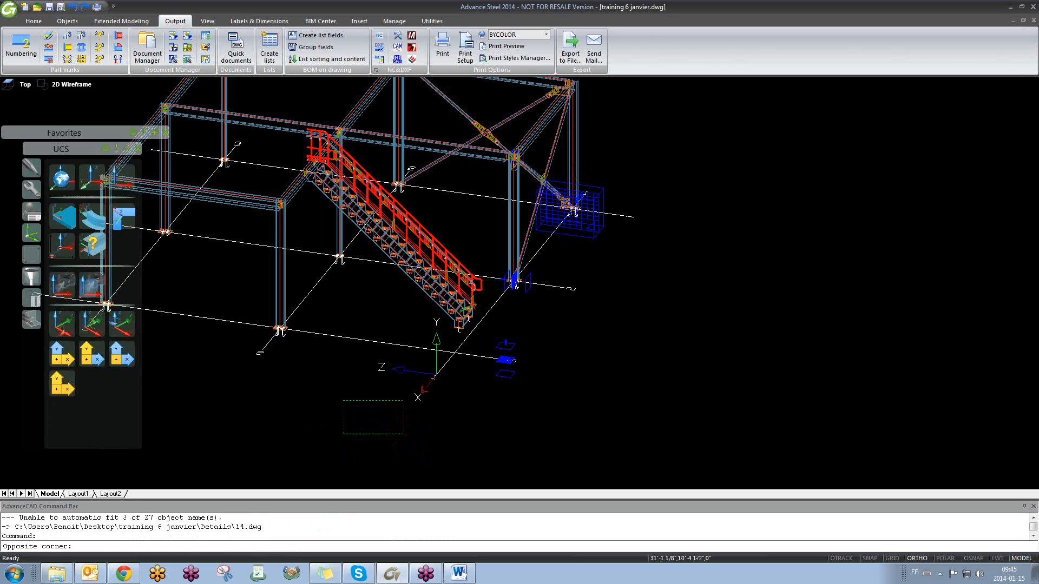
click(343, 400)
- Open 14.dwg from the up-to-date details in the Document Manager, dismissing the notice about updated drawings
click(149, 48)
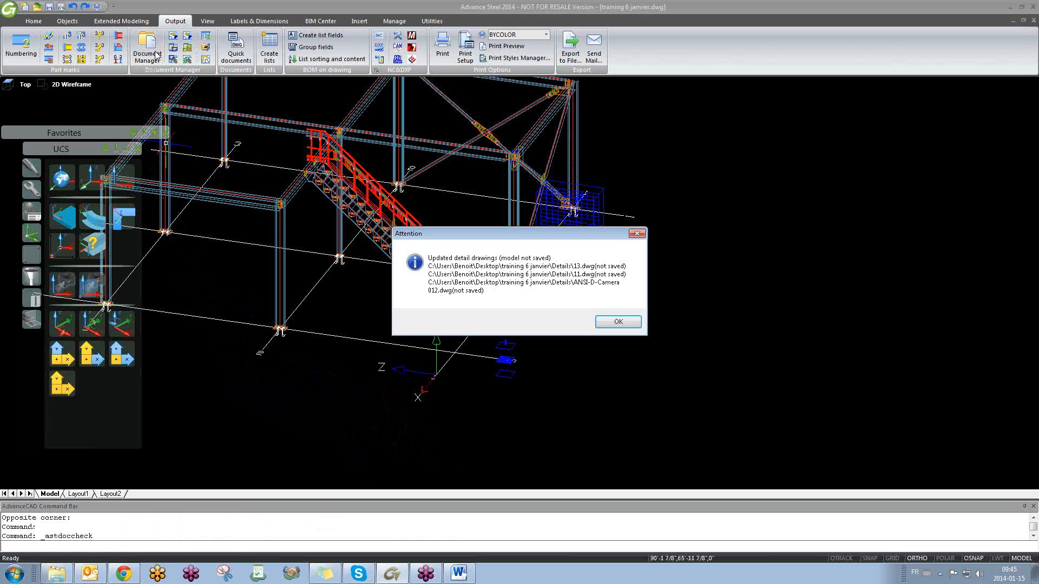
click(612, 323)
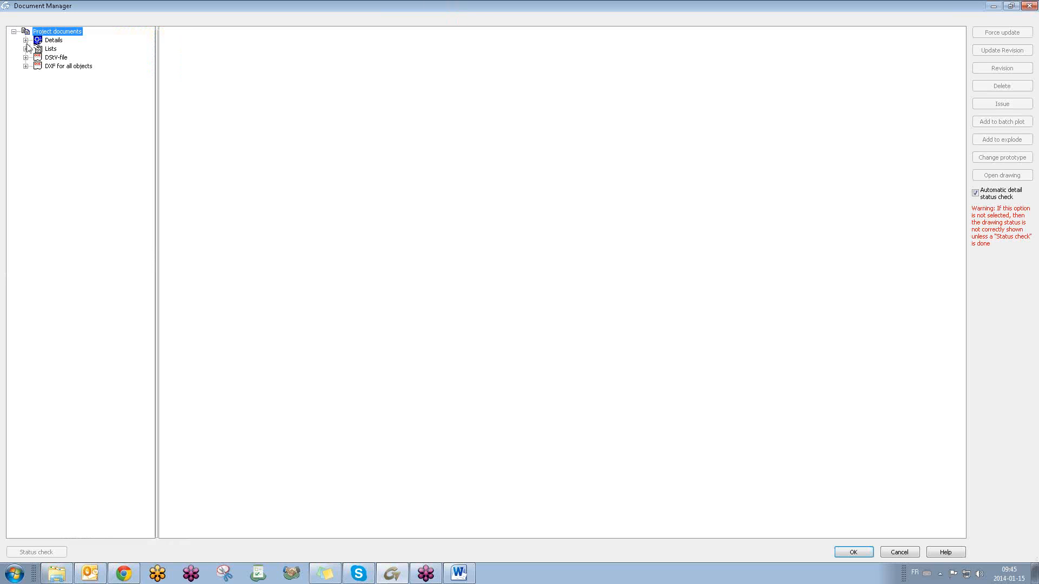
click(26, 40)
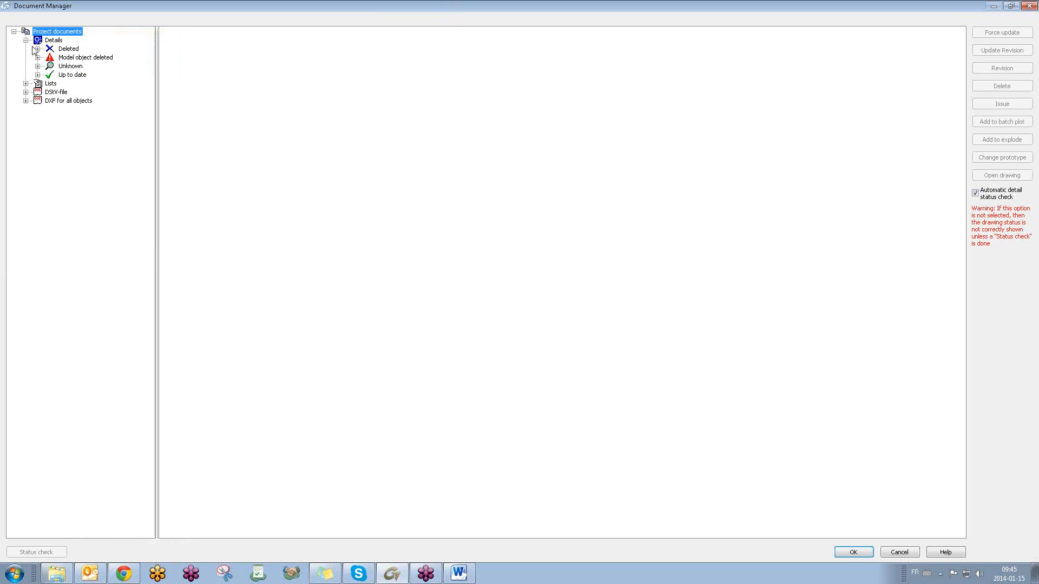
click(37, 74)
click(93, 128)
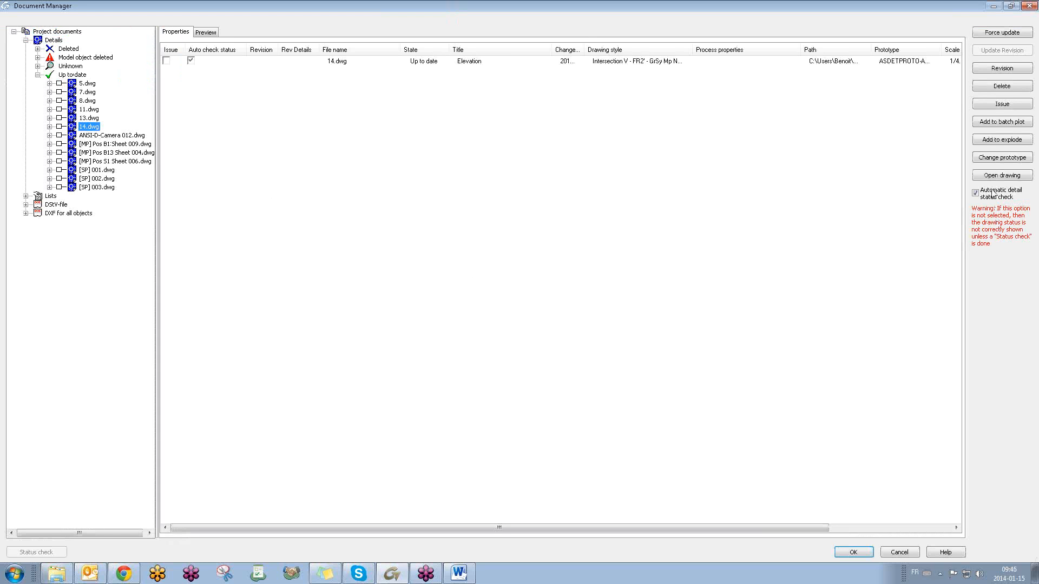
click(1001, 175)
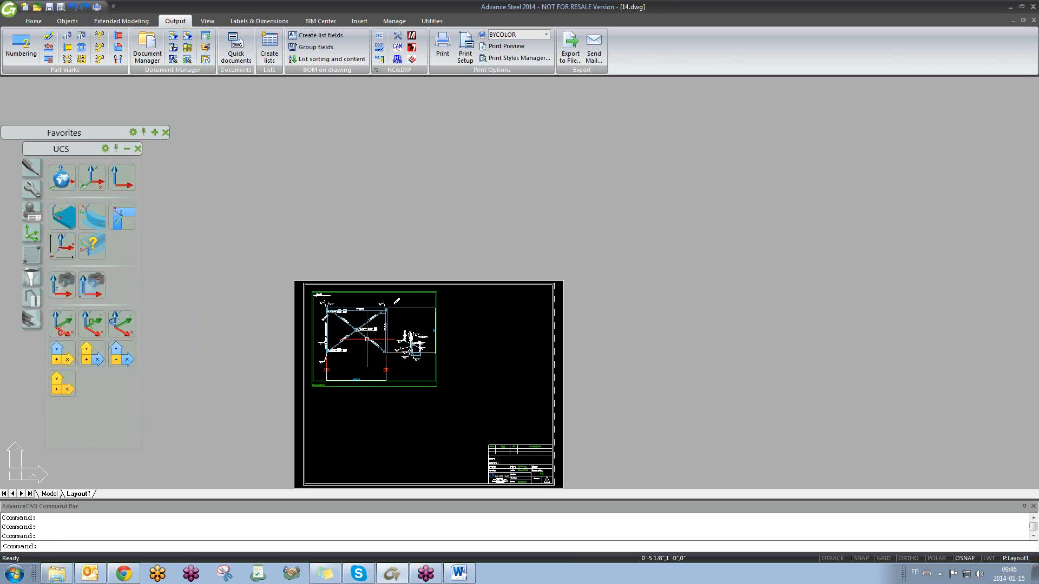
- Examine the braced-frame elevation and the stair labels in drawing 14, and close it to return to the model
scroll(425, 342, up, 4)
scroll(396, 346, up, 8)
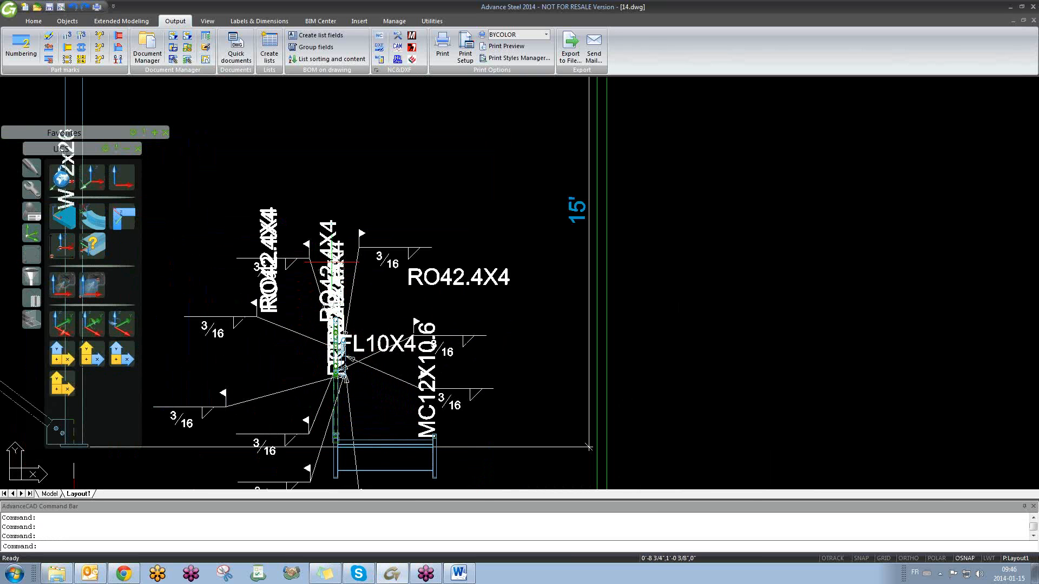
scroll(330, 326, up, 4)
scroll(329, 327, down, 15)
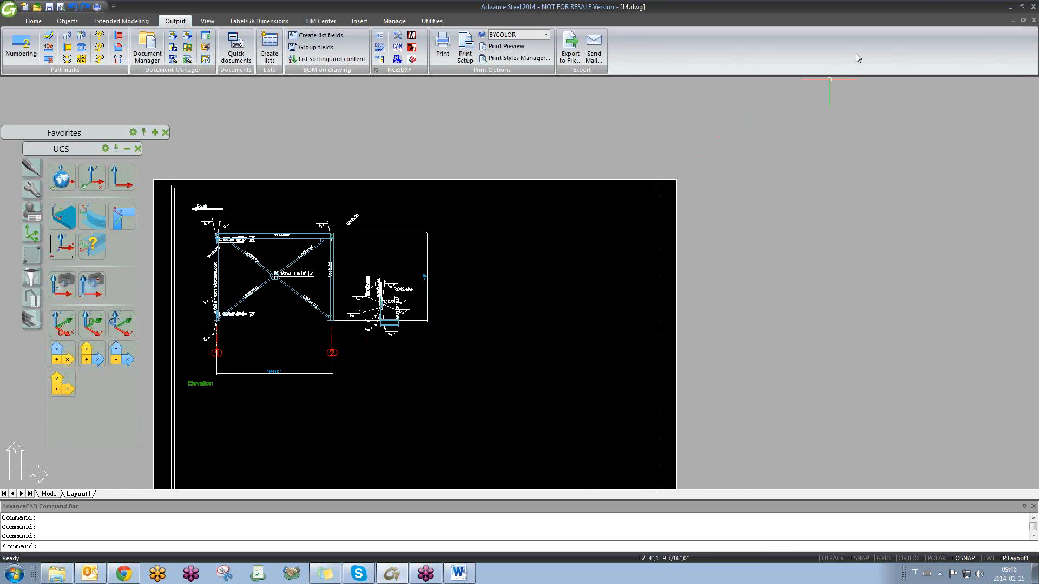
click(1033, 20)
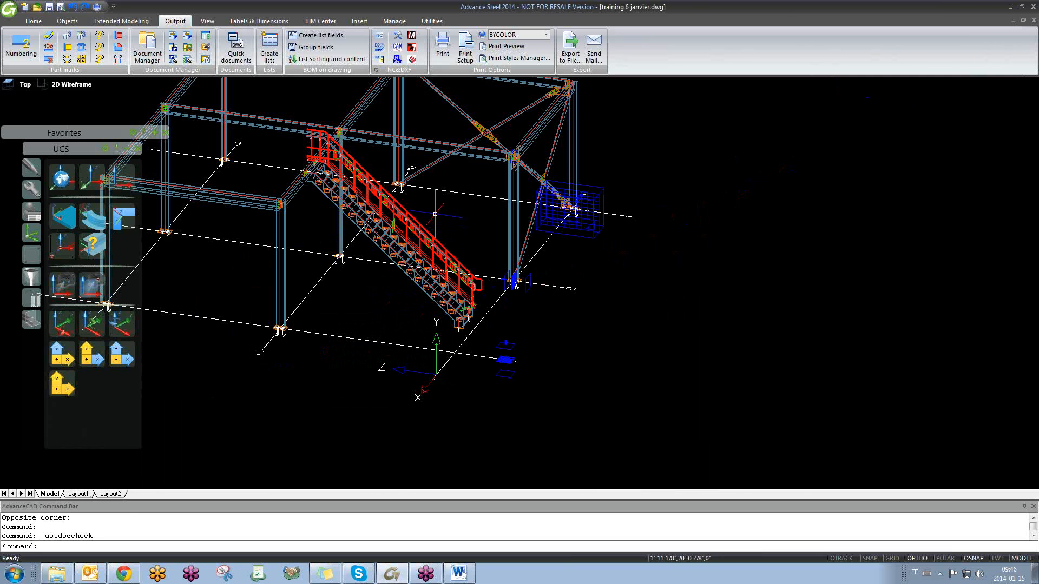
scroll(468, 287, up, 4)
scroll(560, 274, down, 3)
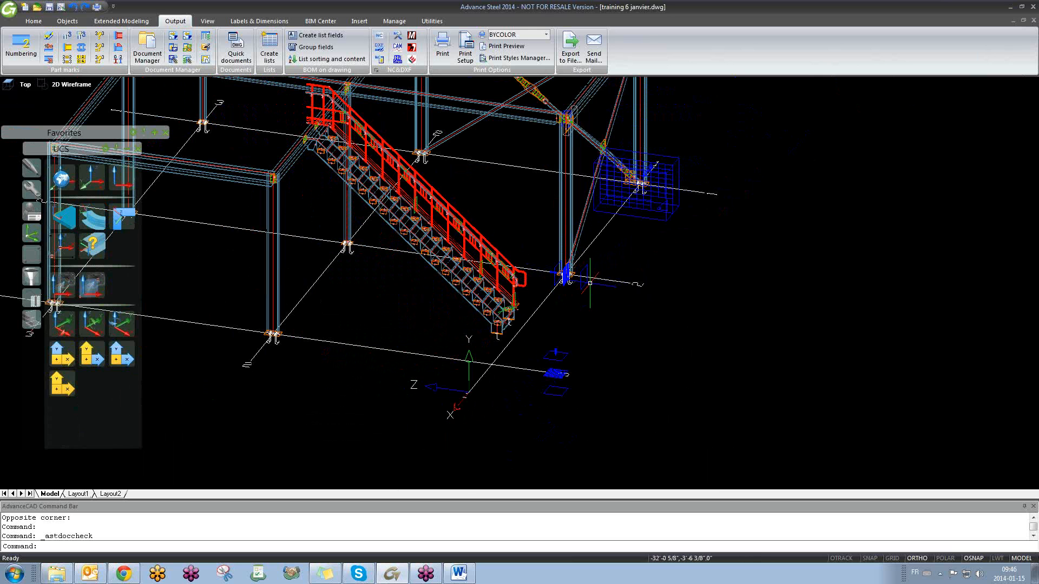
- Close the ANSI-D-Camera 012.dwg detail without saving it, dismissing the warning about the updated detail
key(ctrl+Tab)
key(ctrl+Tab)
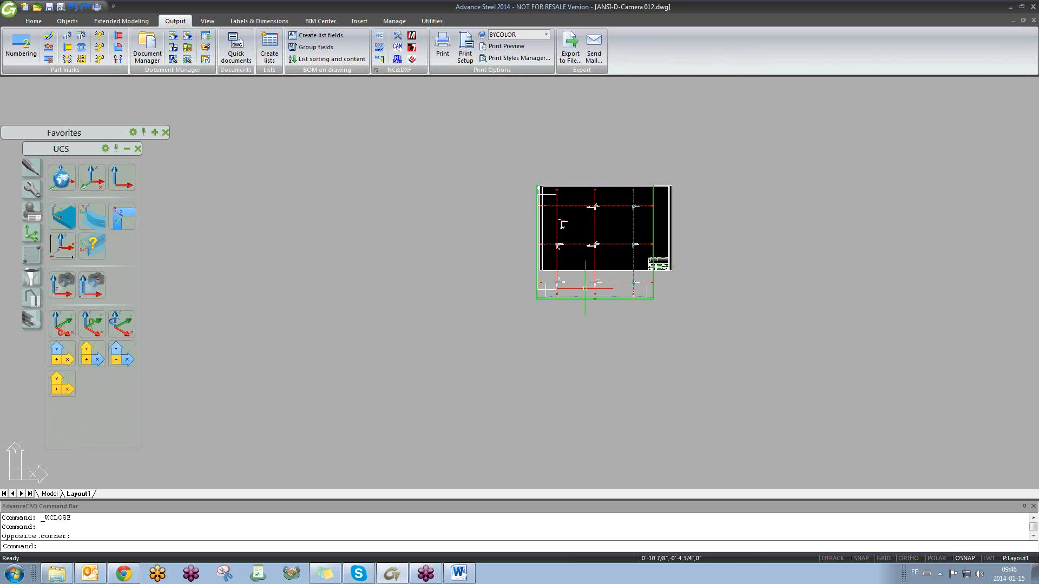
click(1032, 21)
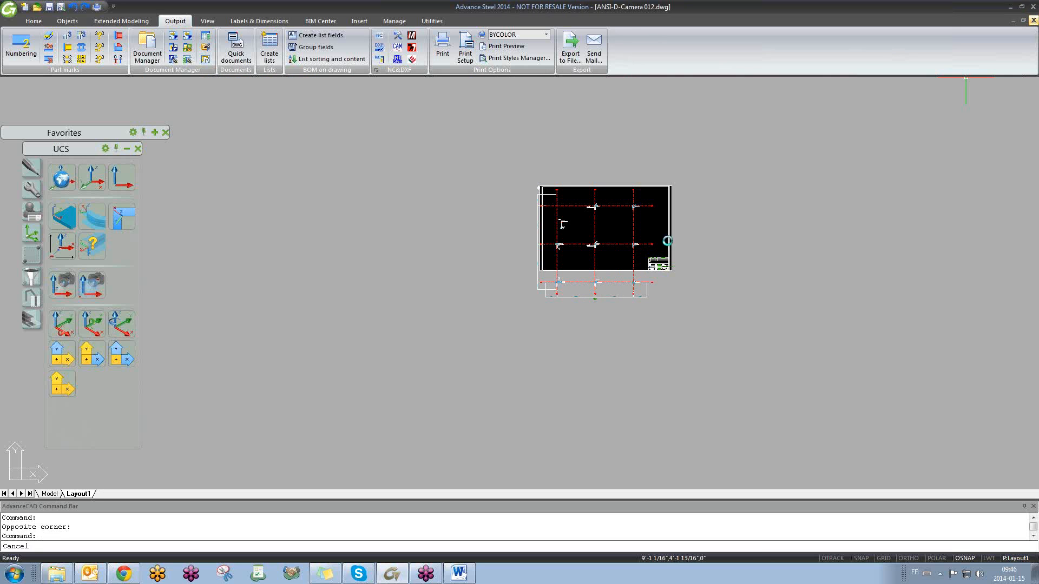
click(530, 314)
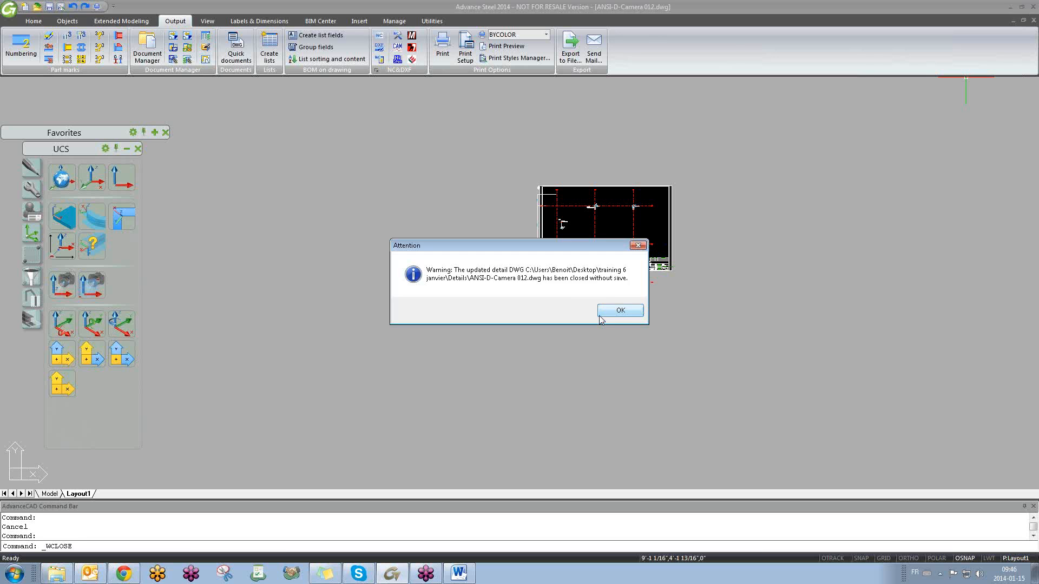
click(603, 316)
scroll(757, 151, down, 4)
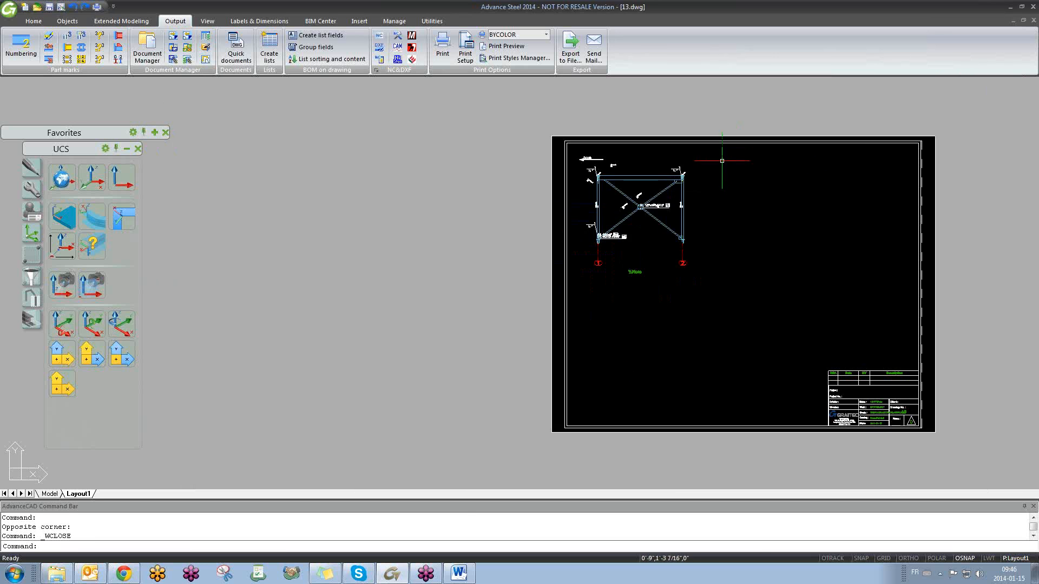
- Review the Elevation view's scale and depth properties in drawing 14, and examine the bolted plate where the braces cross
key(ctrl+Tab)
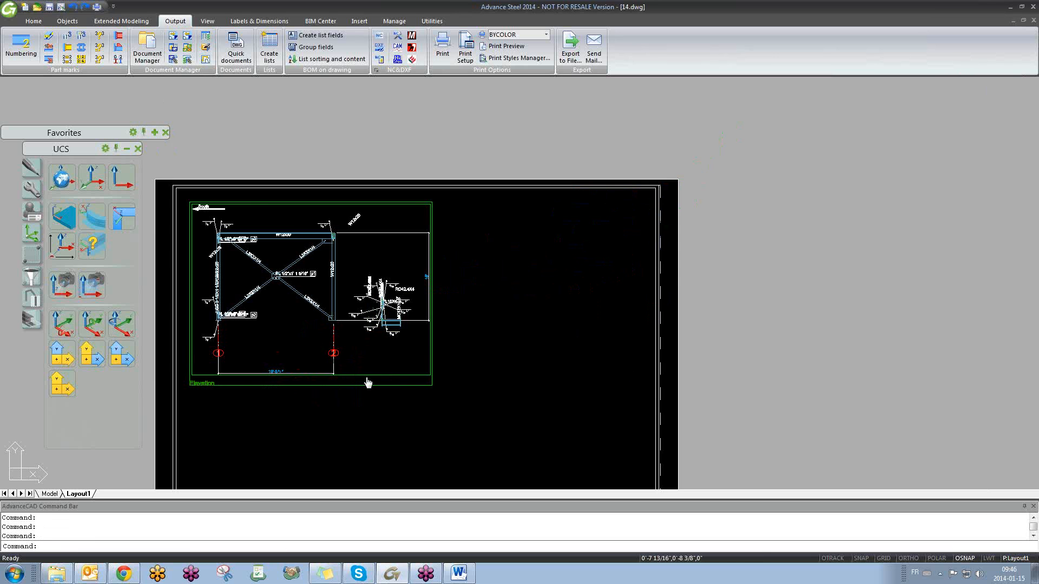
scroll(325, 352, up, 5)
middle_drag(428, 390, 560, 392)
scroll(562, 393, down, 2)
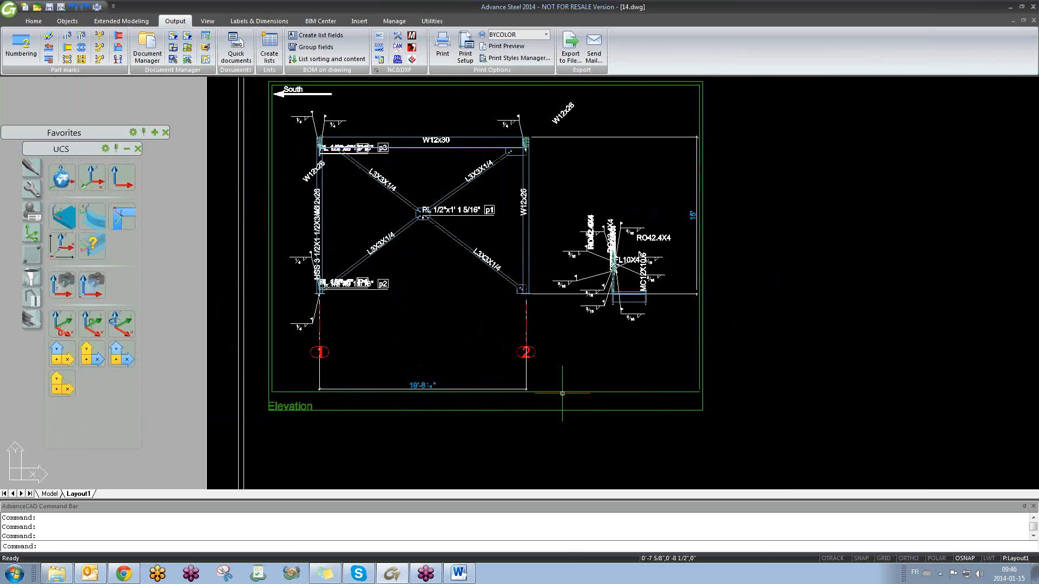
double_click(562, 393)
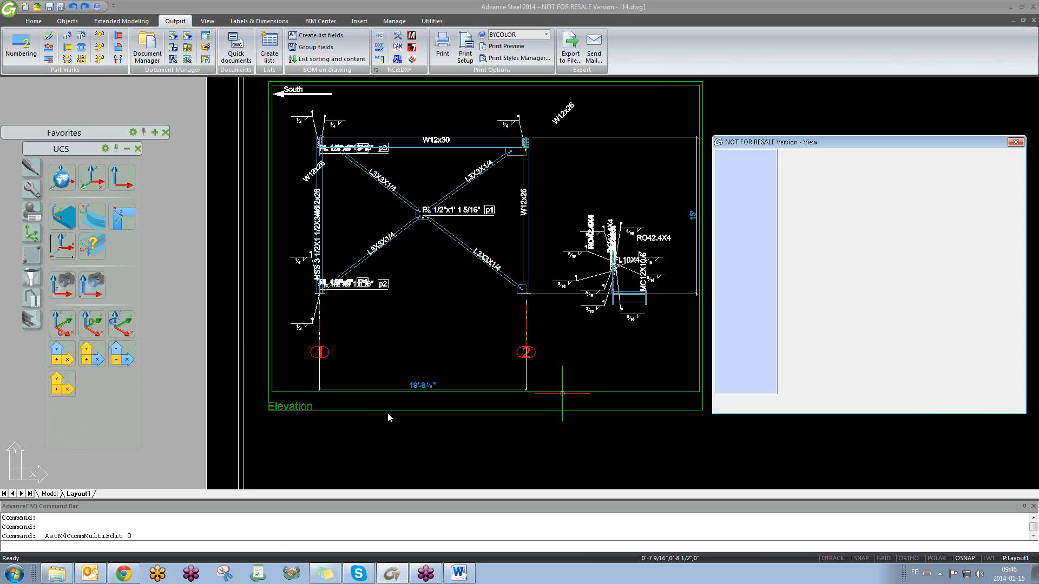
drag(888, 147, 646, 155)
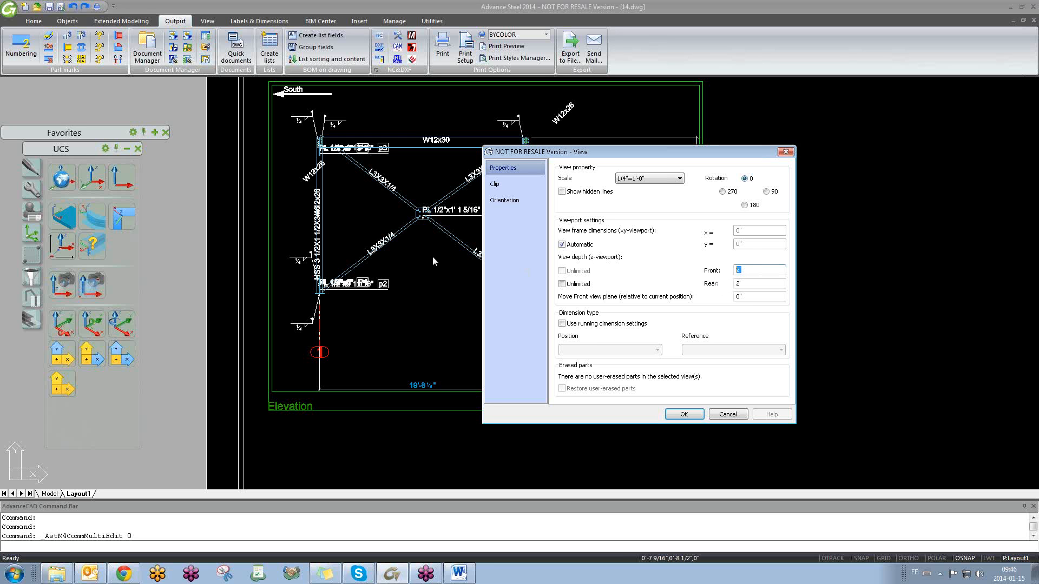
click(787, 152)
scroll(410, 212, up, 3)
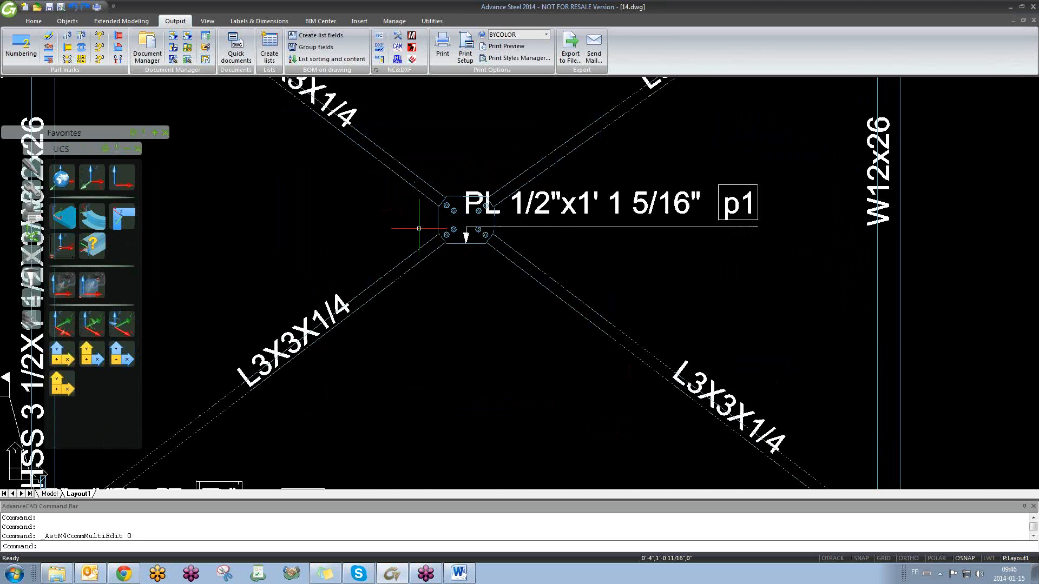
scroll(418, 229, up, 5)
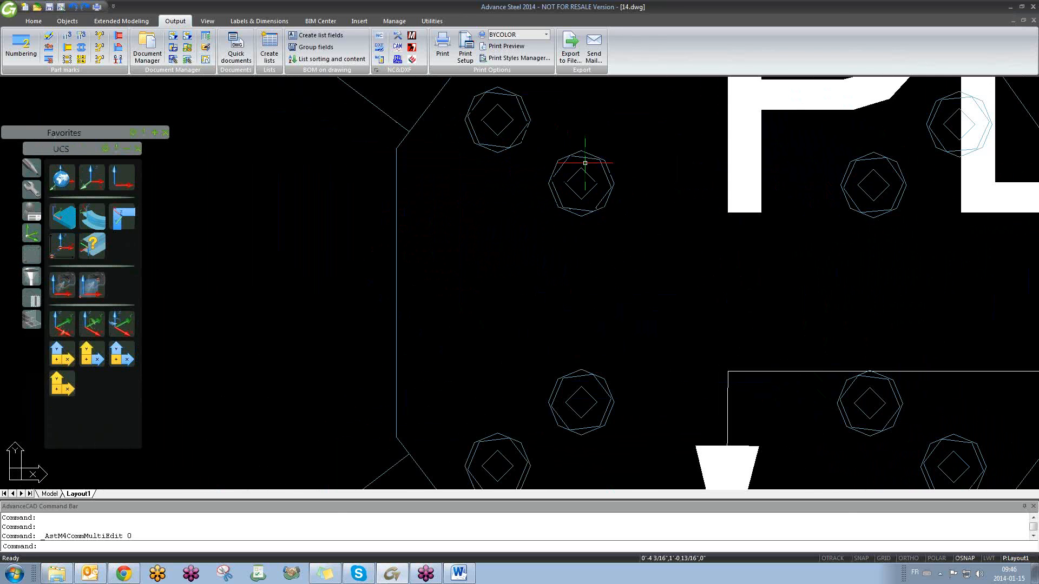
scroll(585, 162, down, 5)
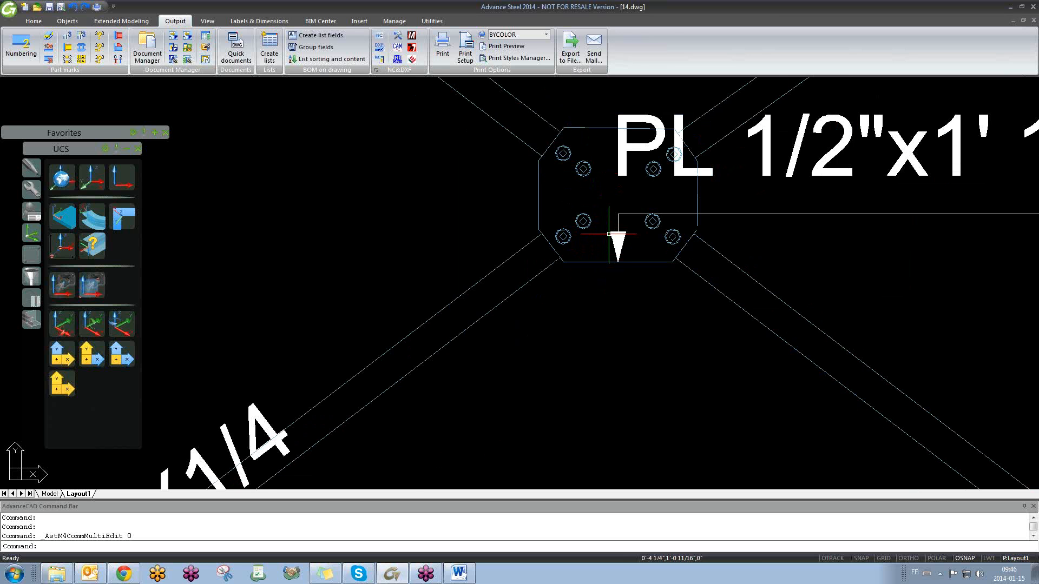
scroll(609, 234, down, 6)
middle_drag(821, 463, 644, 422)
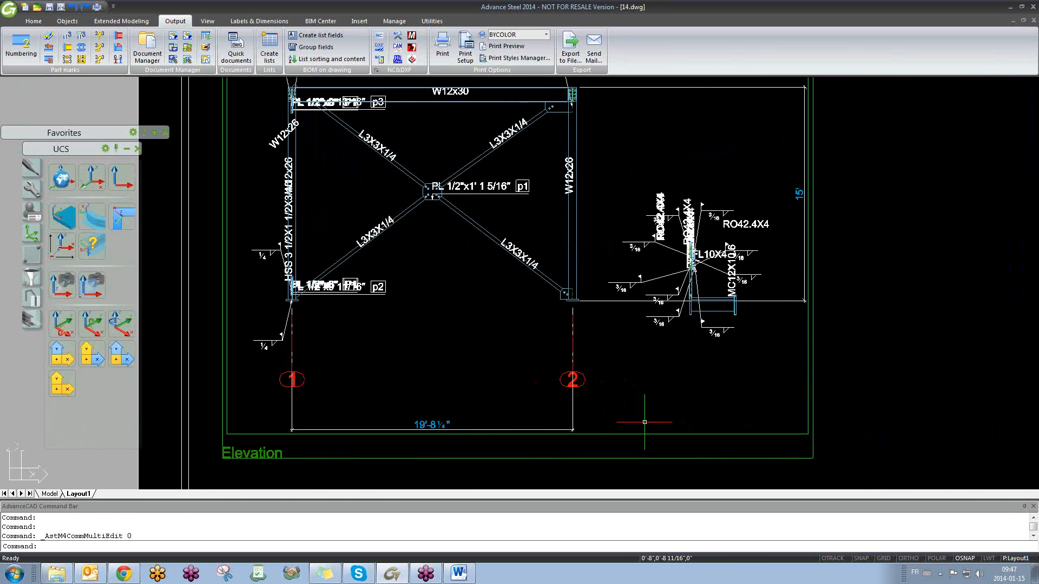
- Set the Elevation view's front view depth to 9" and regenerate the view
double_click(648, 433)
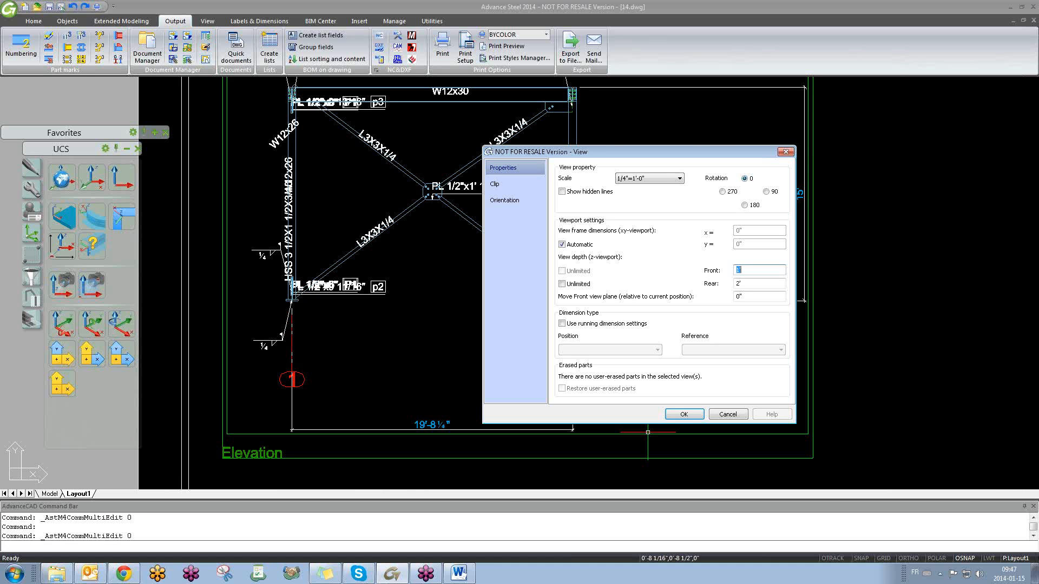
click(684, 414)
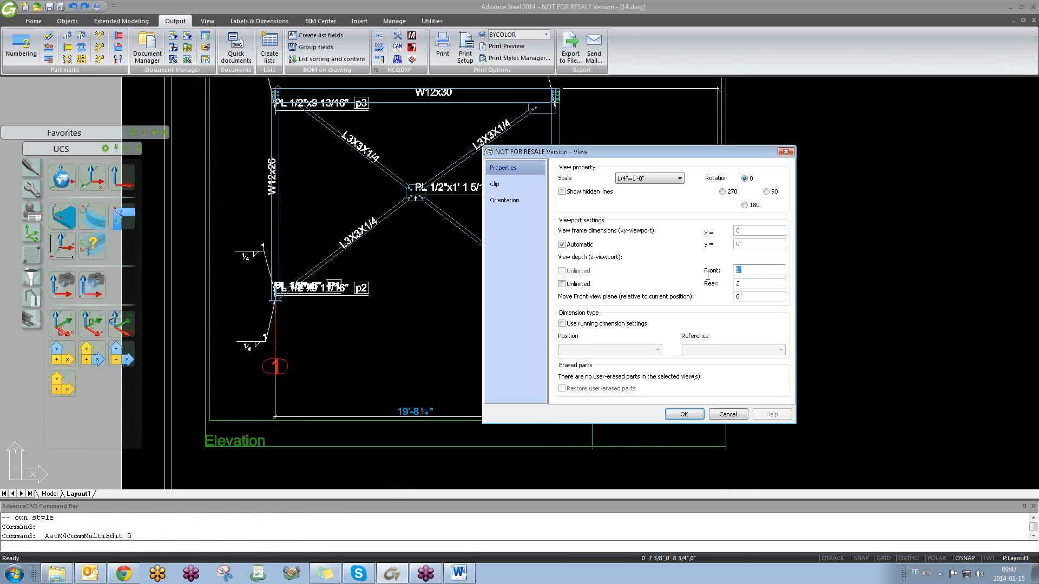
click(685, 414)
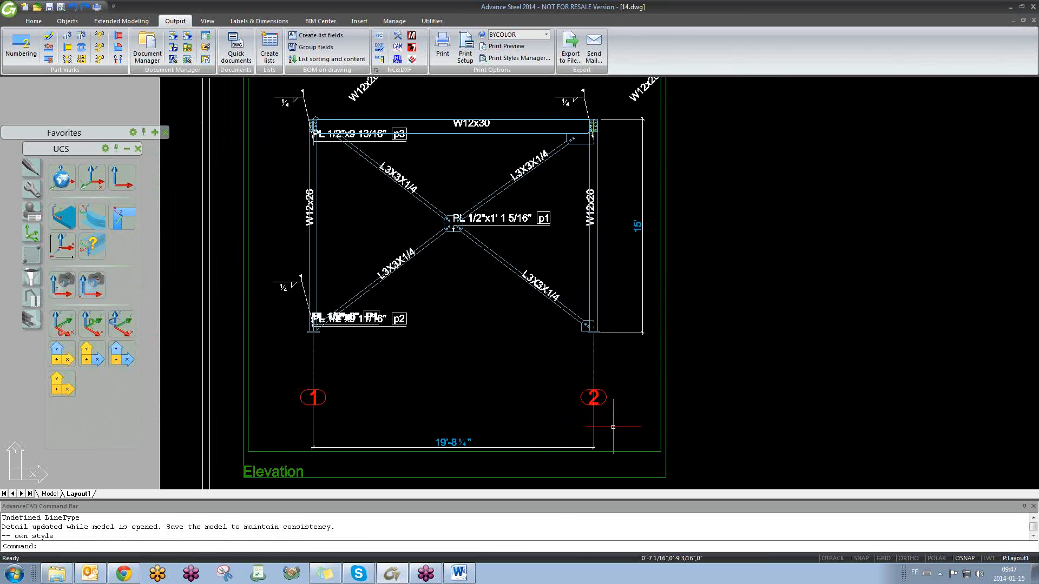
scroll(615, 423, down, 2)
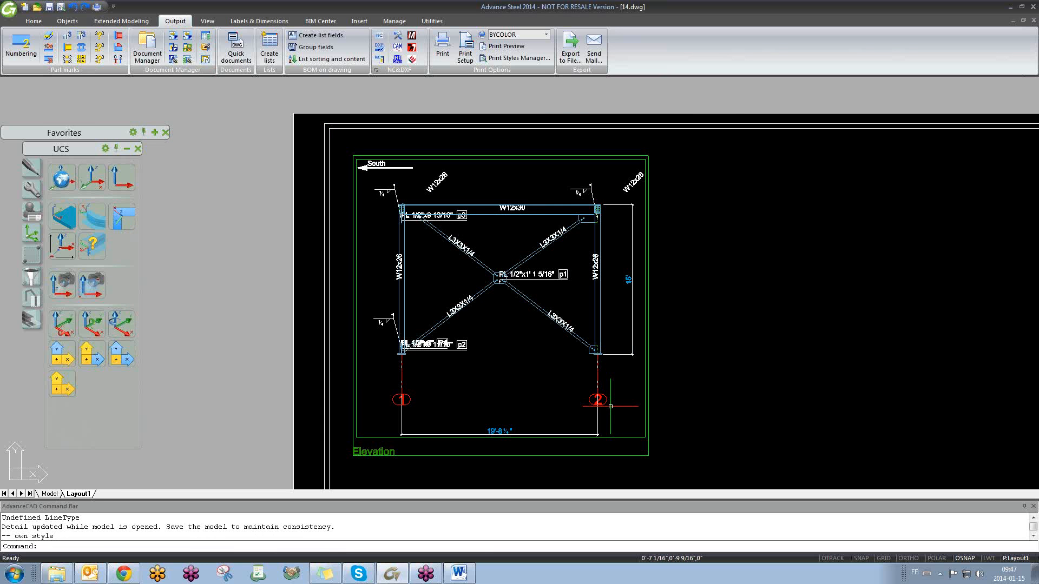
- Recheck the Elevation view's depth properties and inspect the plate labels and brace connections in the regenerated view
double_click(613, 437)
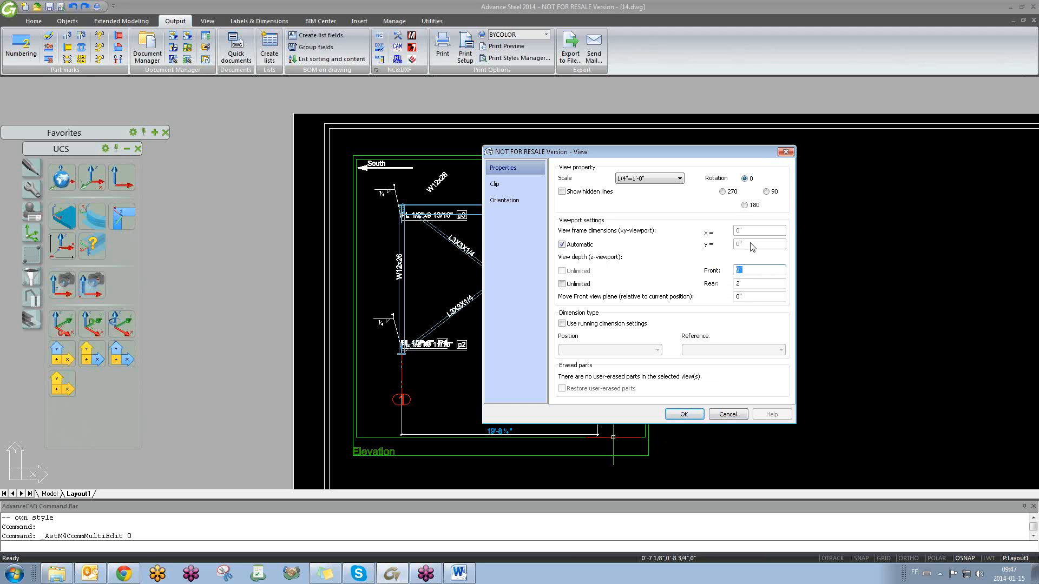
click(784, 154)
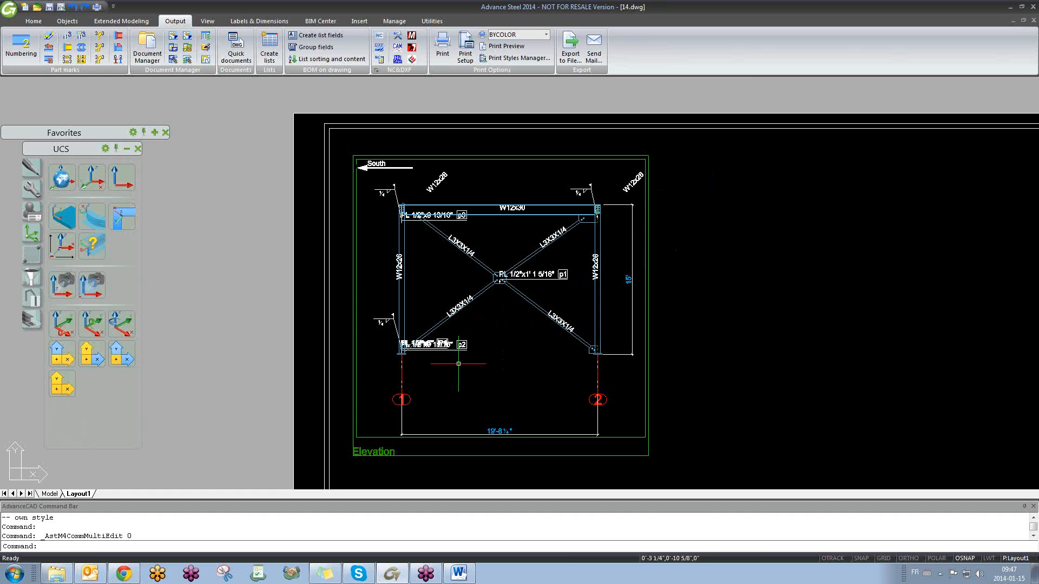
scroll(427, 341, up, 5)
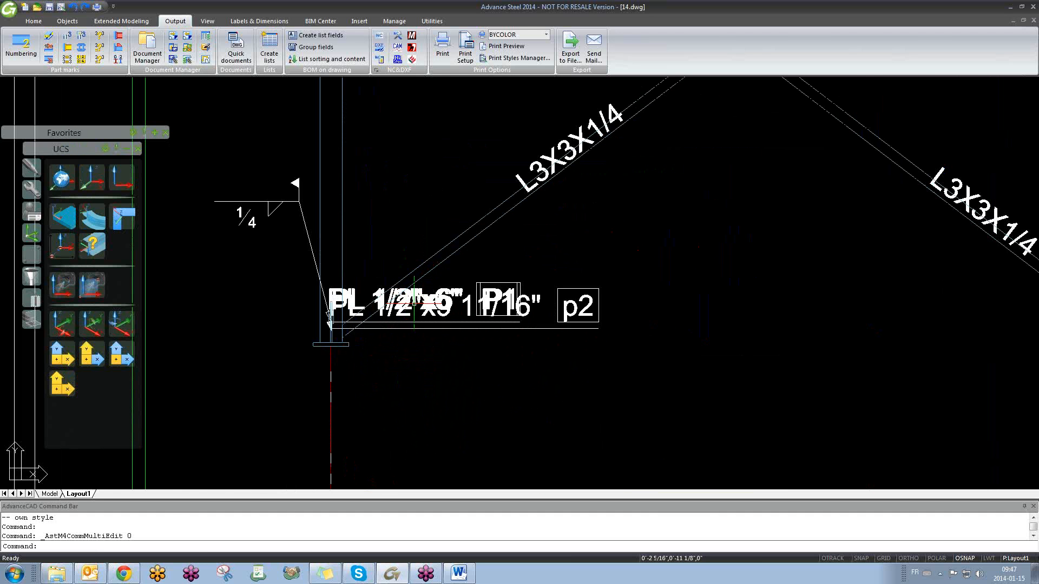
scroll(551, 328, down, 8)
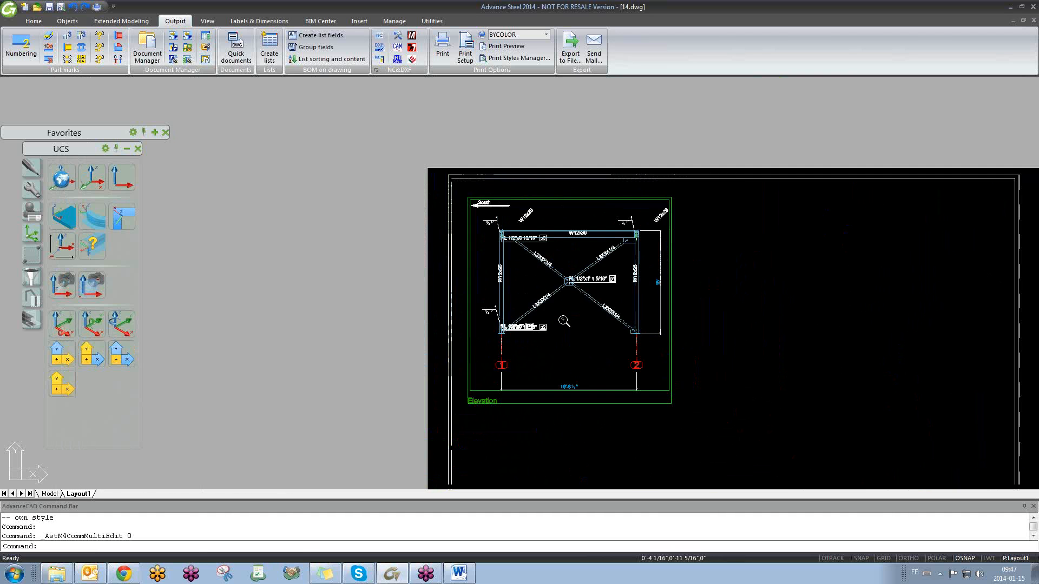
scroll(564, 321, up, 5)
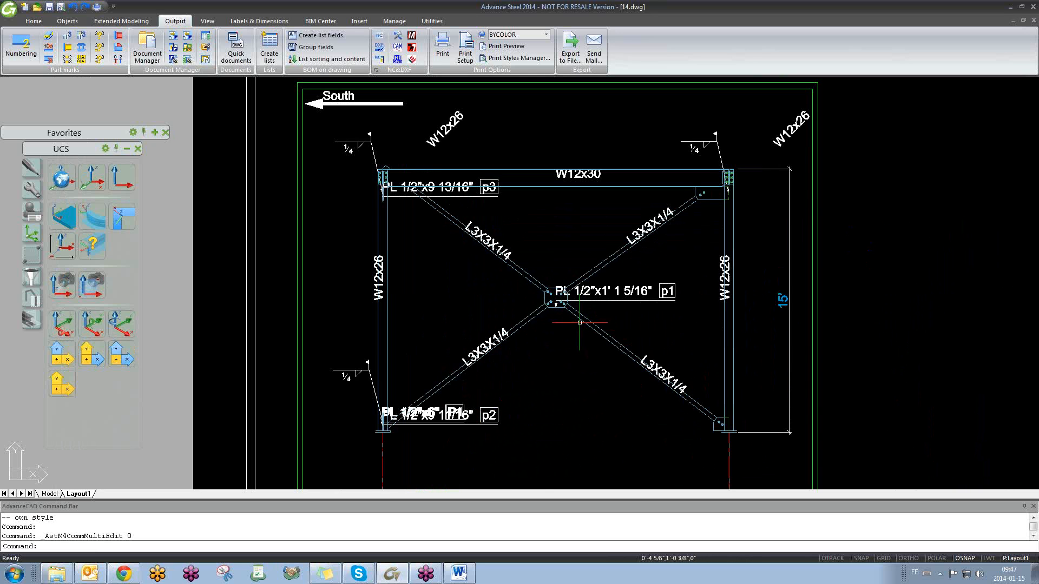
scroll(562, 318, down, 2)
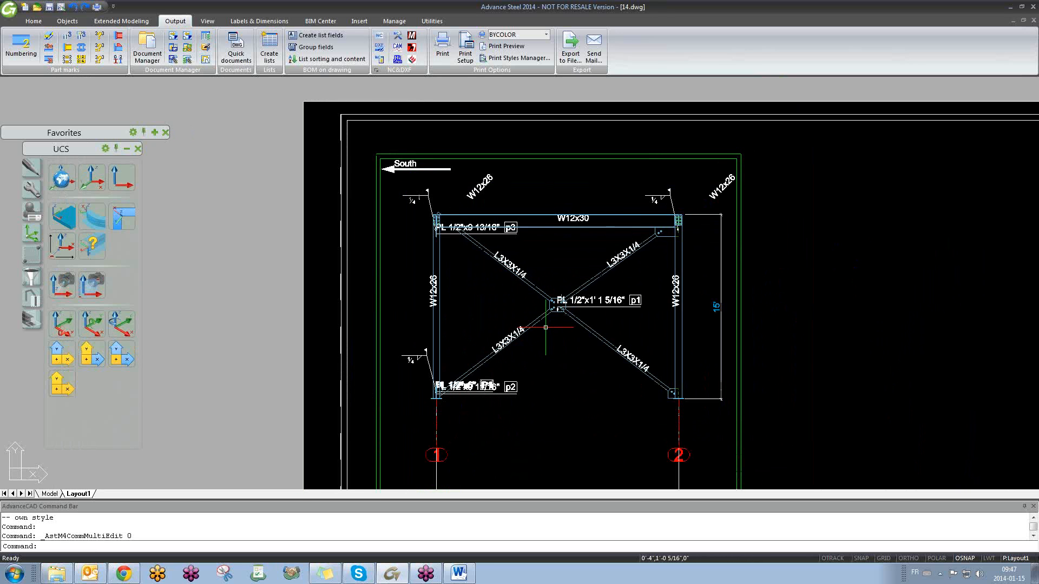
- Turn on Show hidden lines for the Elevation view in drawing 14 and regenerate it
key(ctrl+Tab)
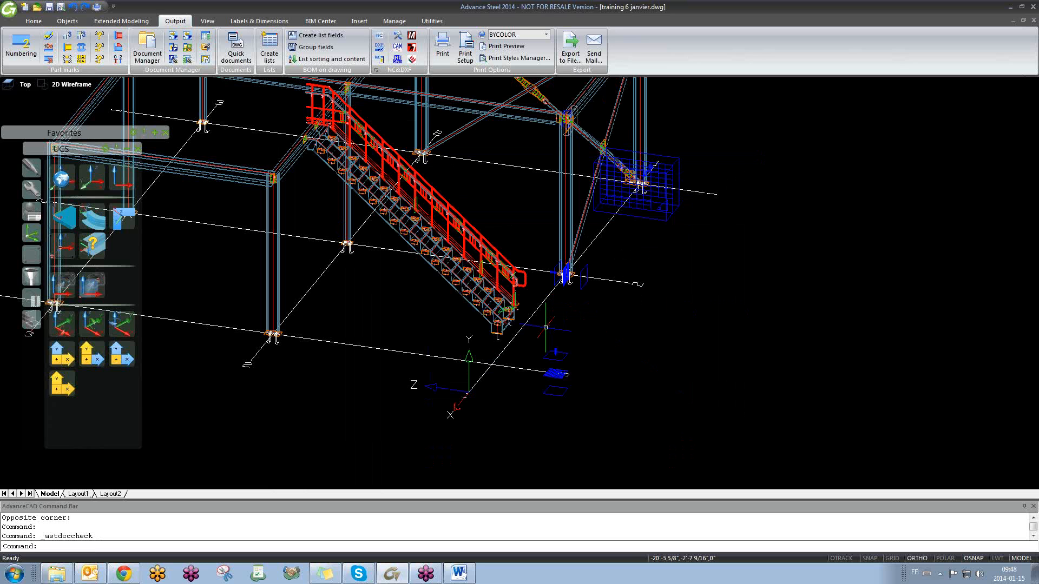
key(ctrl+Tab)
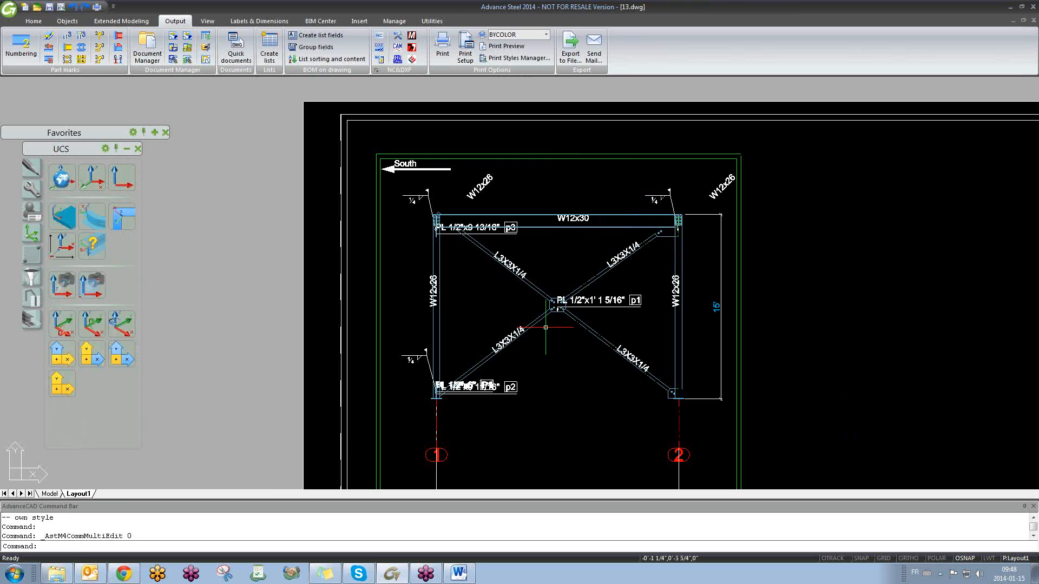
key(ctrl+Tab)
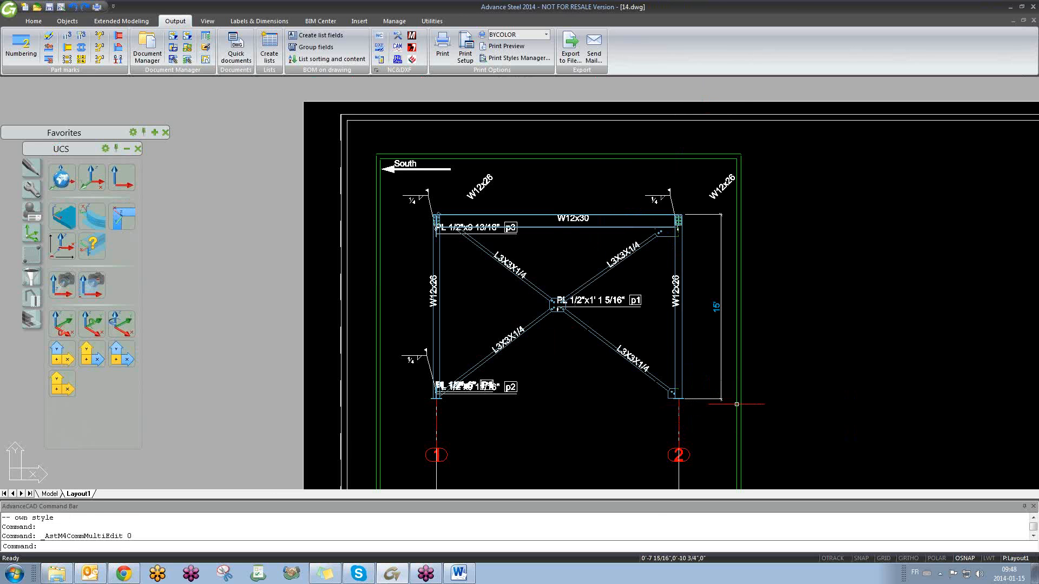
double_click(736, 392)
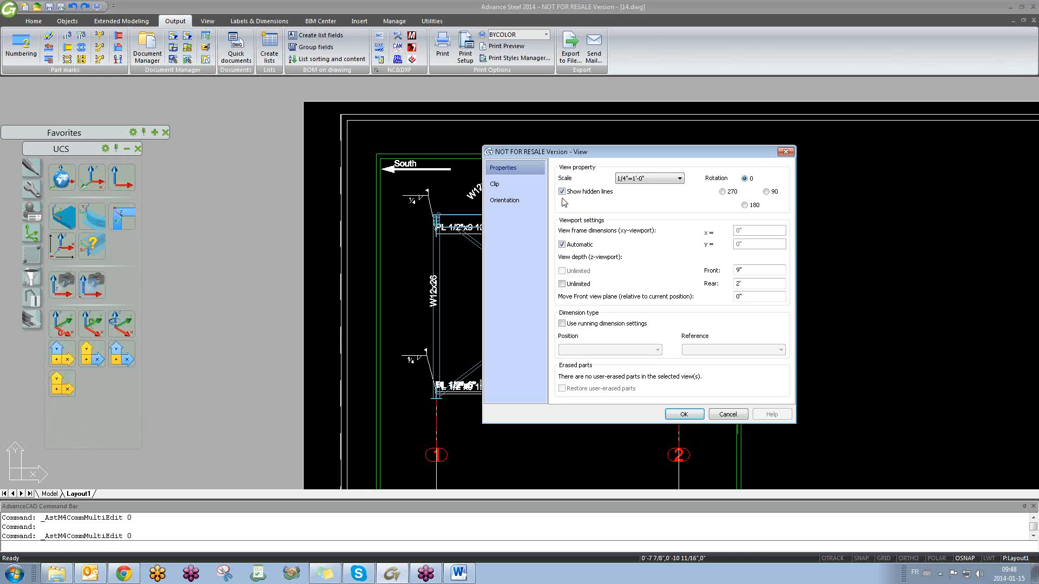
click(676, 412)
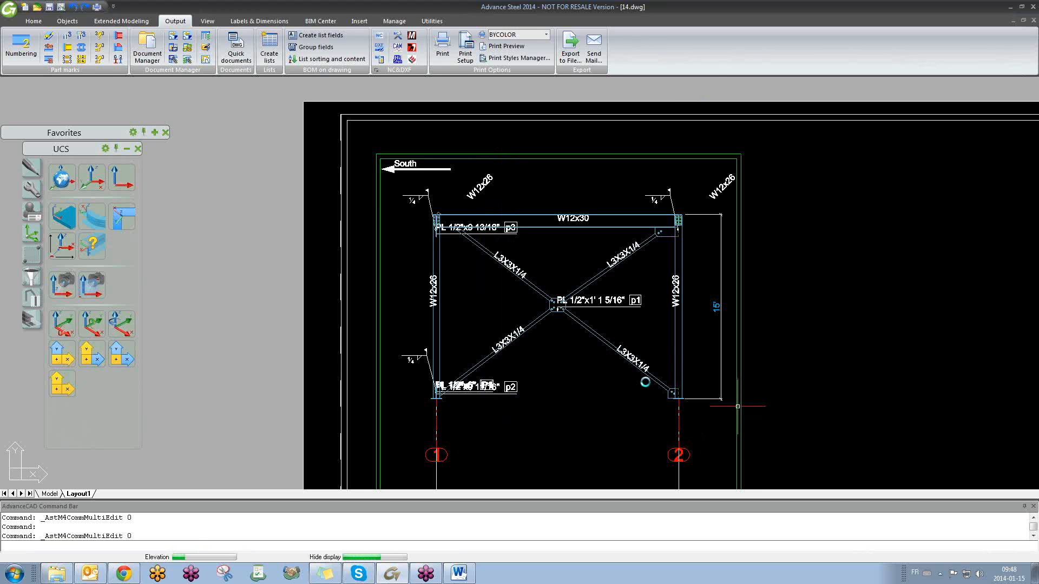
- Examine how hidden lines are drawn on the columns, gusset plates and braces of the elevation
scroll(670, 330, up, 2)
middle_drag(670, 331, 709, 405)
mouse_move(698, 306)
middle_down()
mouse_move(782, 337)
mouse_move(816, 298)
middle_up()
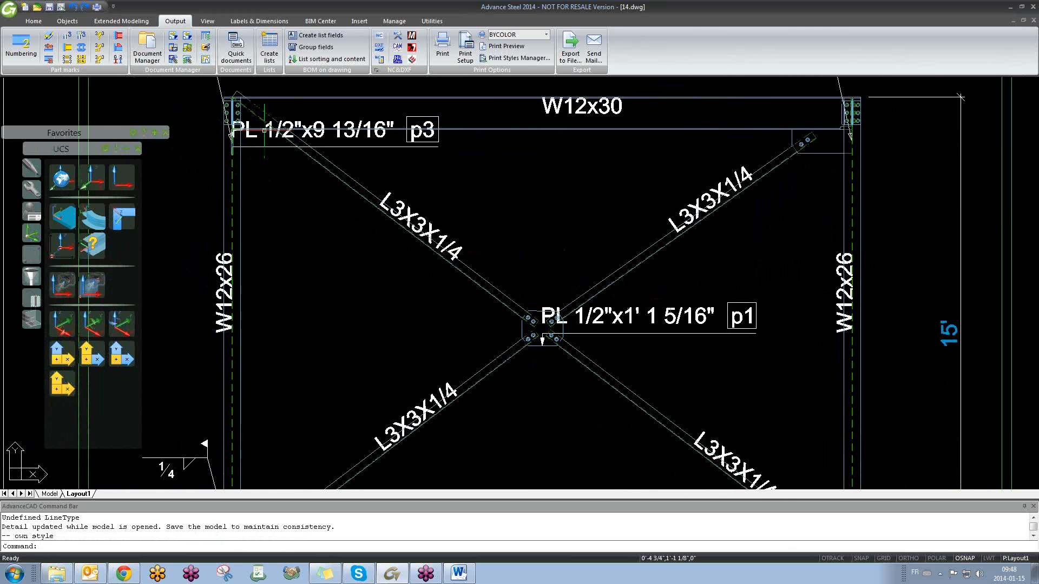
scroll(254, 107, up, 3)
scroll(255, 108, down, 4)
scroll(294, 241, up, 3)
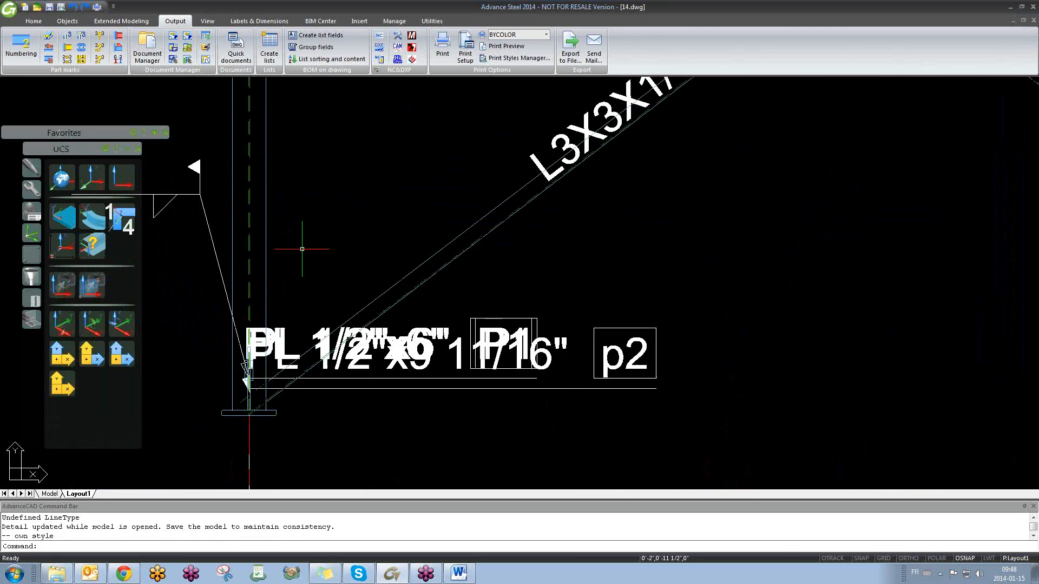
scroll(435, 276, down, 2)
mouse_move(539, 282)
middle_down()
mouse_move(505, 364)
mouse_move(504, 414)
middle_up()
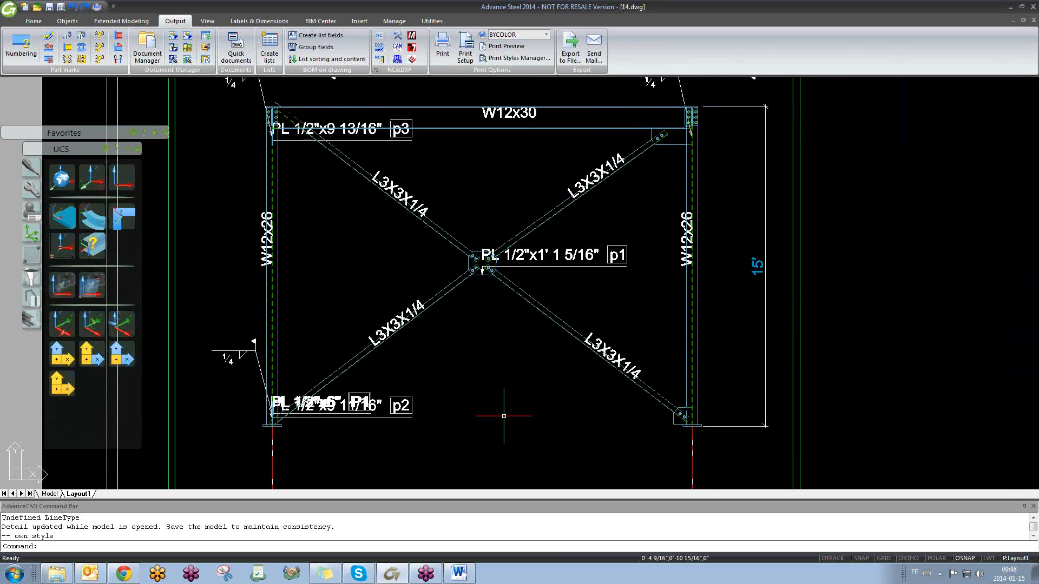
middle_drag(501, 375, 492, 400)
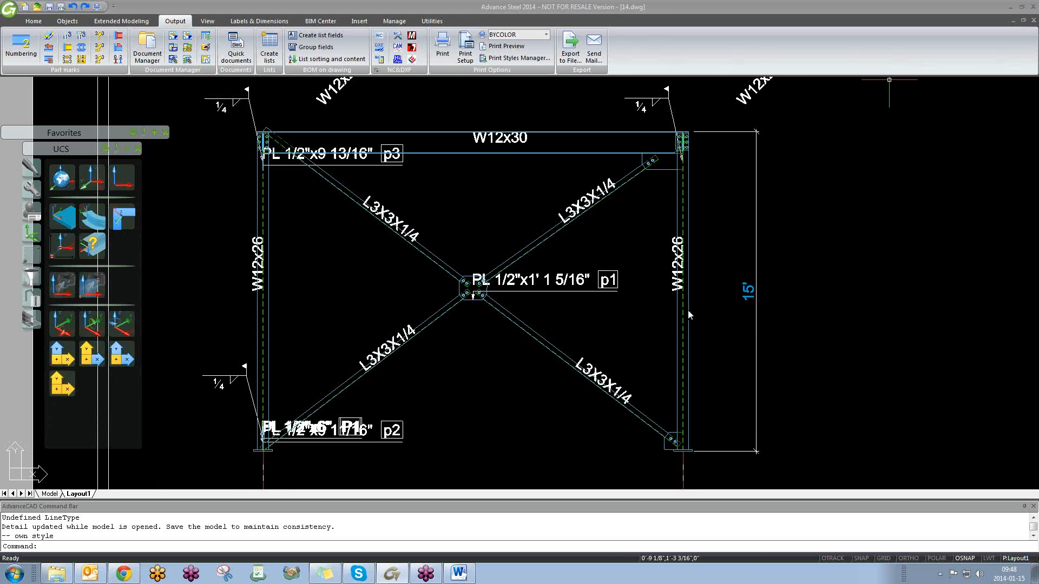
- Switch back to the training 6 janvier.dwg model and view the structure with its stair, bracing and cameras
double_click(854, 283)
key(ctrl+Tab)
scroll(605, 299, down, 6)
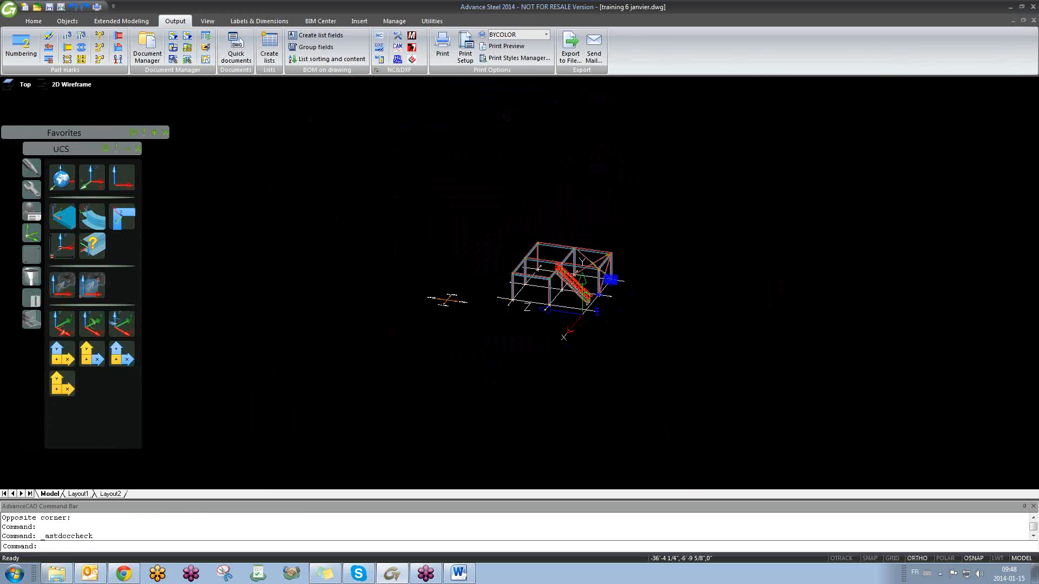
scroll(546, 232, up, 3)
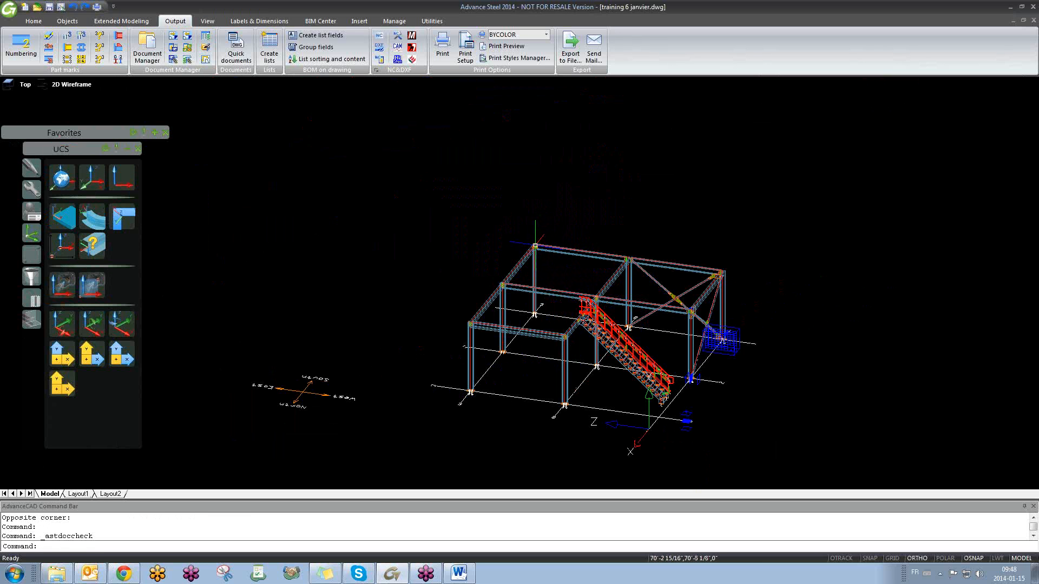
scroll(541, 254, down, 4)
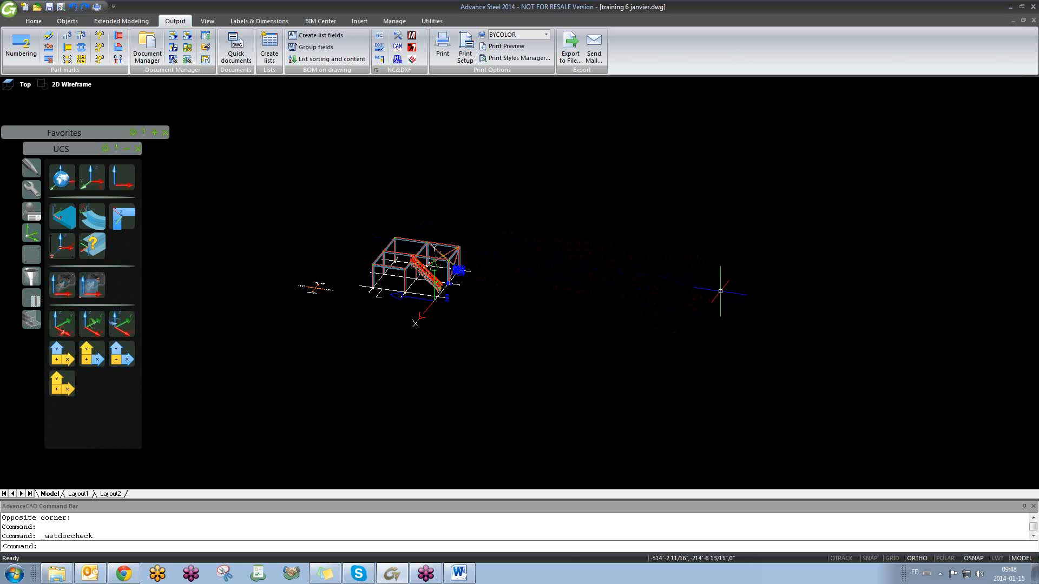
scroll(325, 292, up, 6)
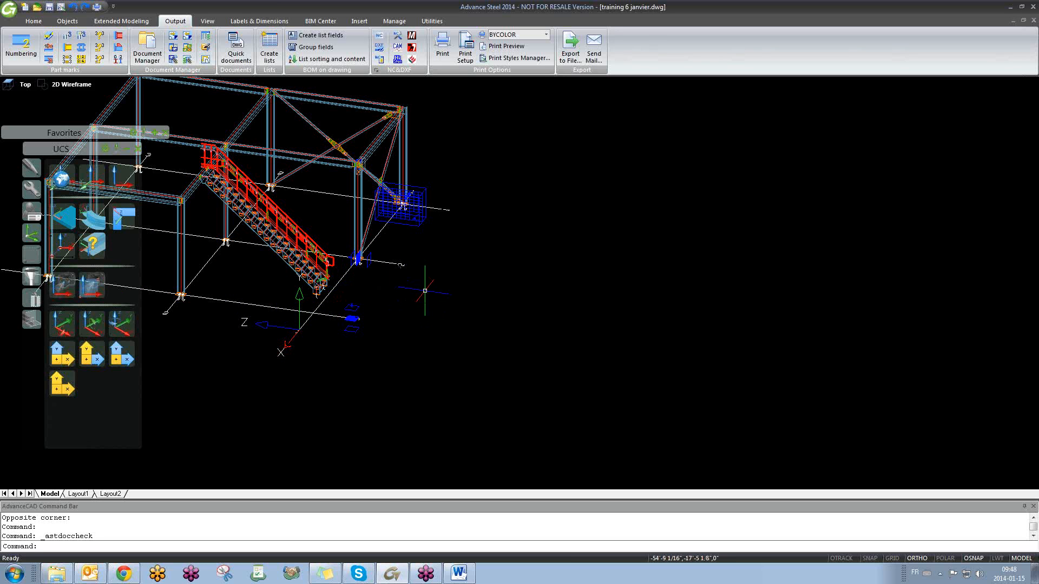
- Draw a long line in the empty area beside the structure
scroll(427, 295, down, 3)
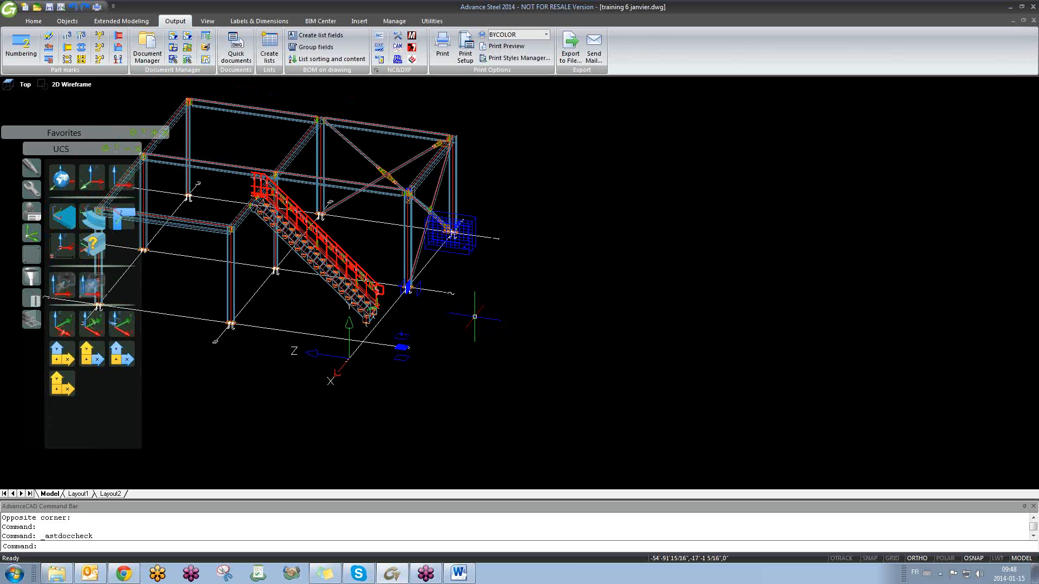
scroll(454, 311, down, 4)
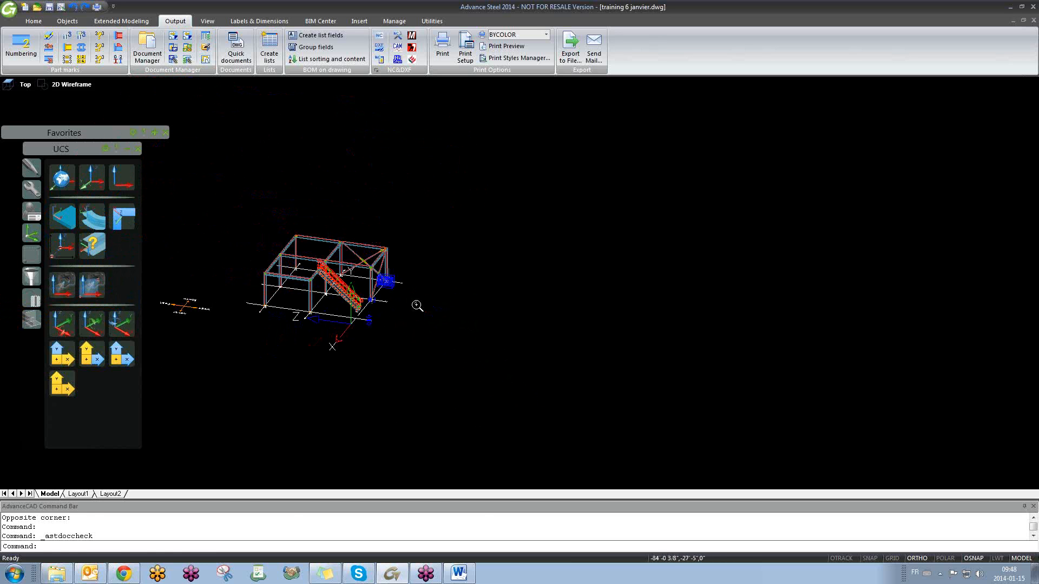
text(L)
key(Return)
click(520, 284)
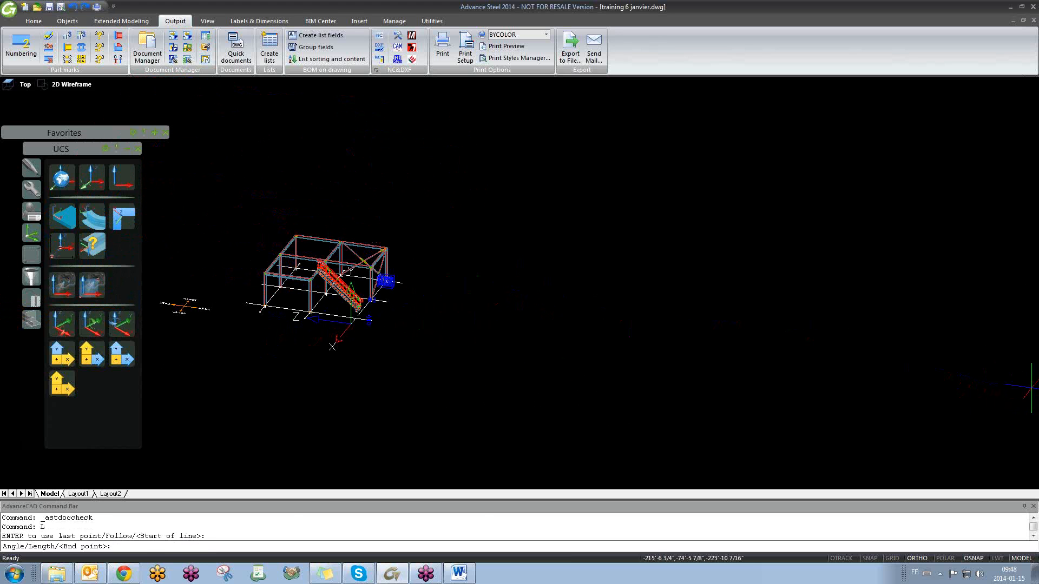
click(1030, 368)
middle_drag(841, 375, 684, 342)
key(Escape)
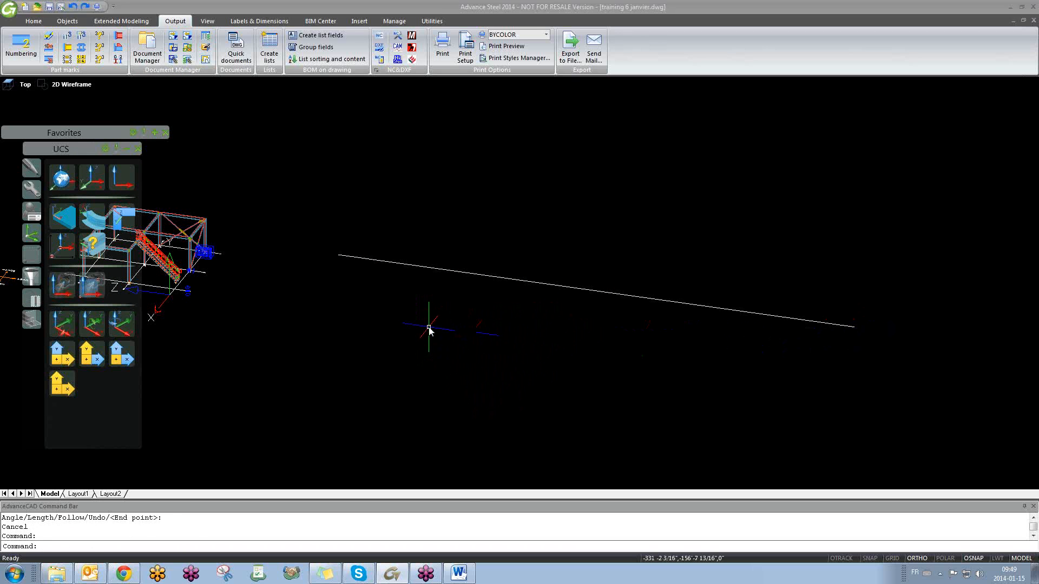
- Draw three short lines crossing the long line at intervals along its length
text(L)
key(Return)
click(466, 273)
click(456, 301)
key(Escape)
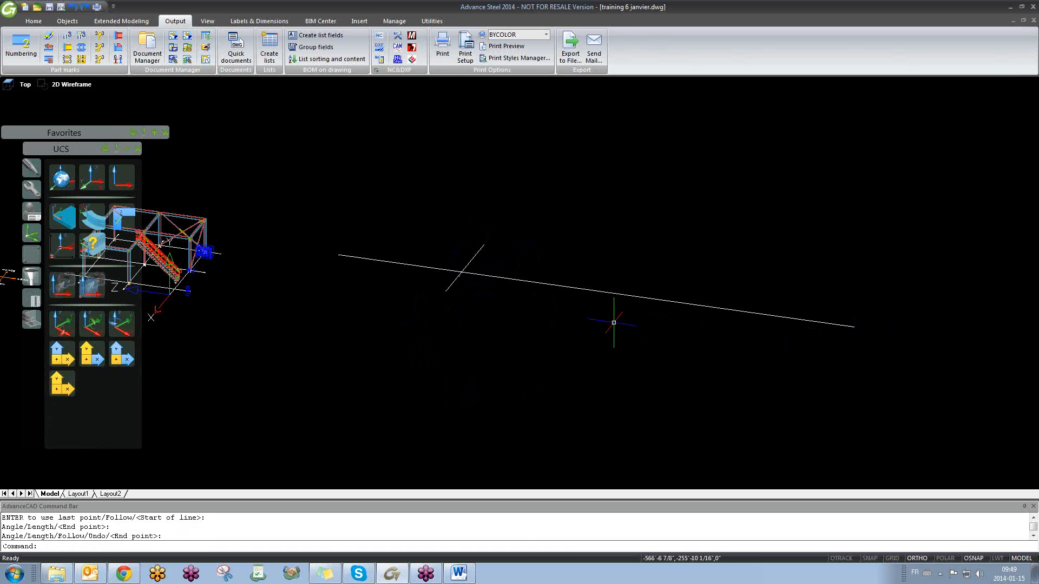
text(L)
key(Return)
click(638, 271)
click(597, 323)
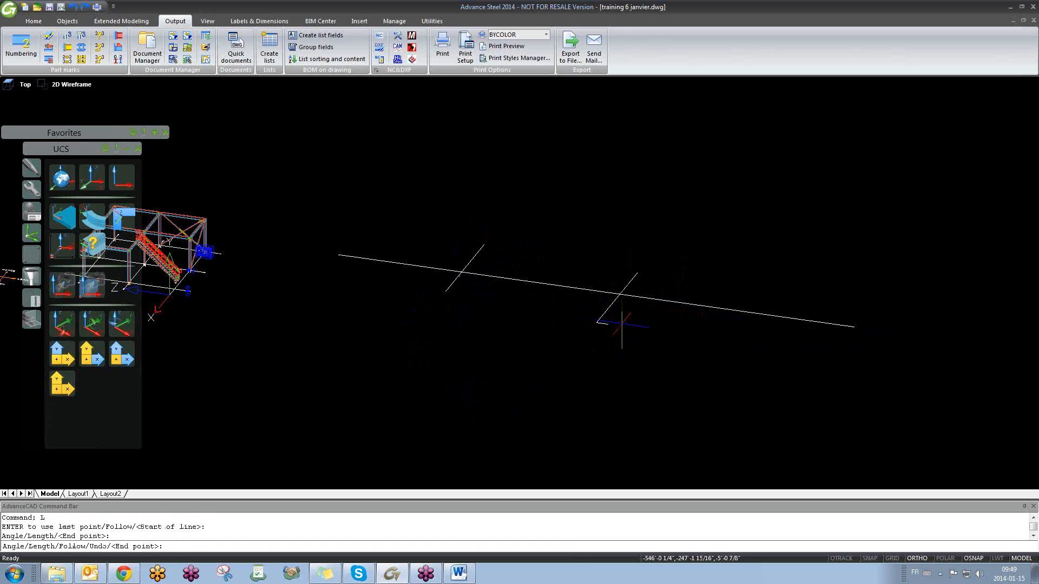
key(Return)
text(L)
key(Return)
click(755, 299)
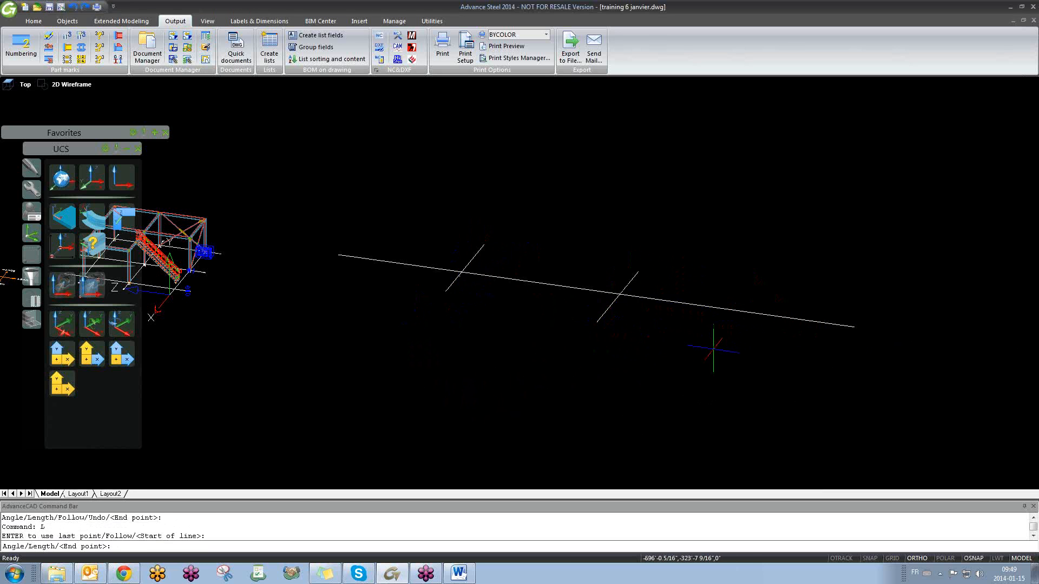
click(714, 349)
key(Escape)
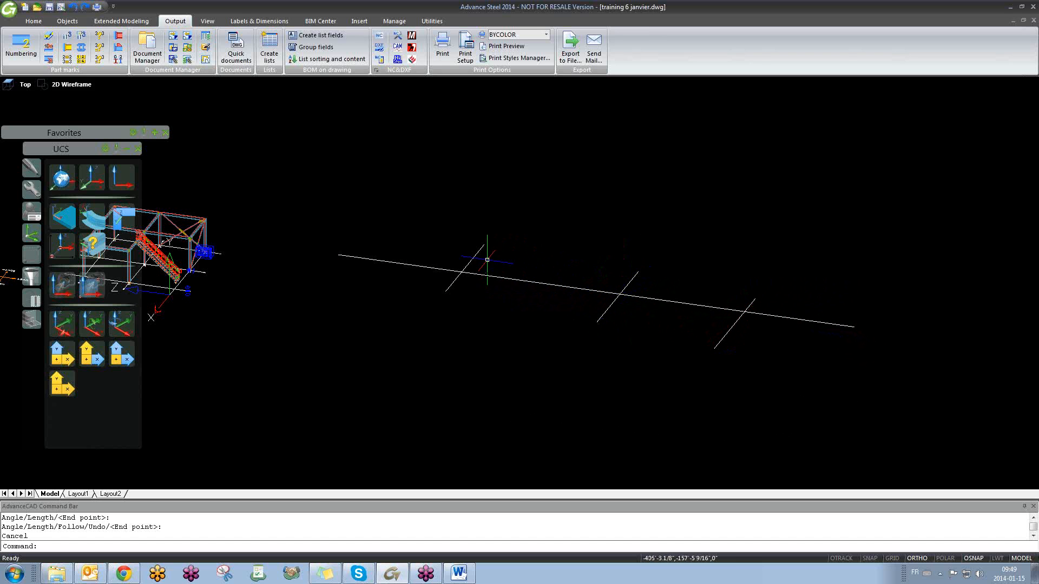
- Erase the long line and the three short crossing lines beside the structure
click(782, 379)
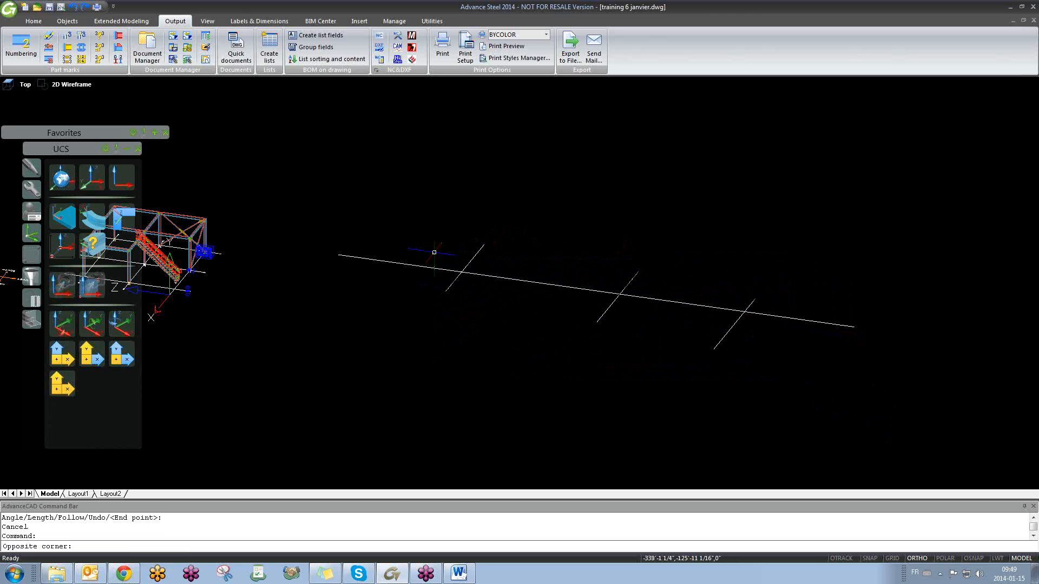
click(433, 251)
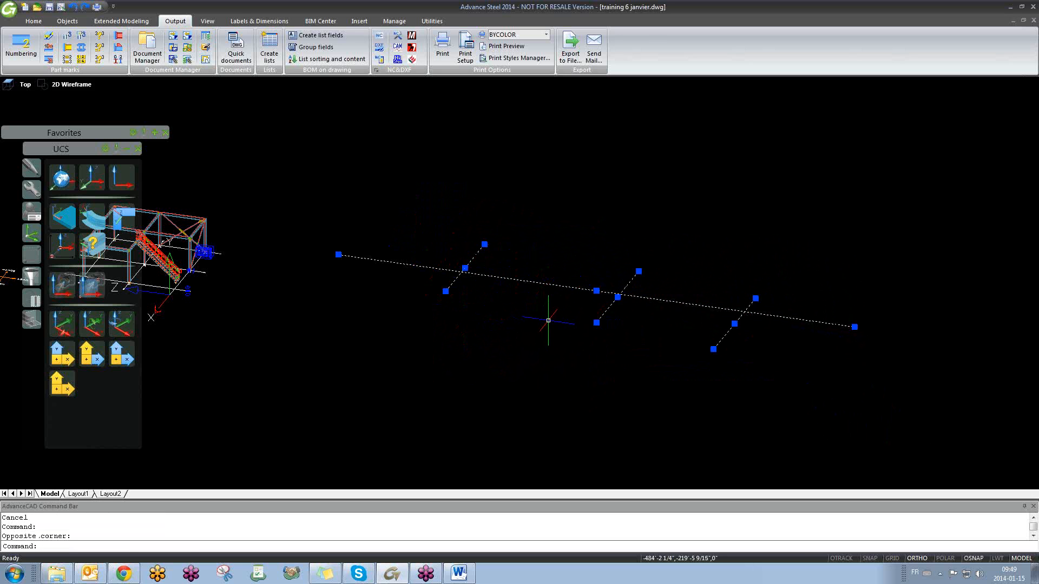
key(Delete)
- Examine the structure's stair, braced bays and top-level perimeter beams in the 3D model
scroll(540, 316, up, 6)
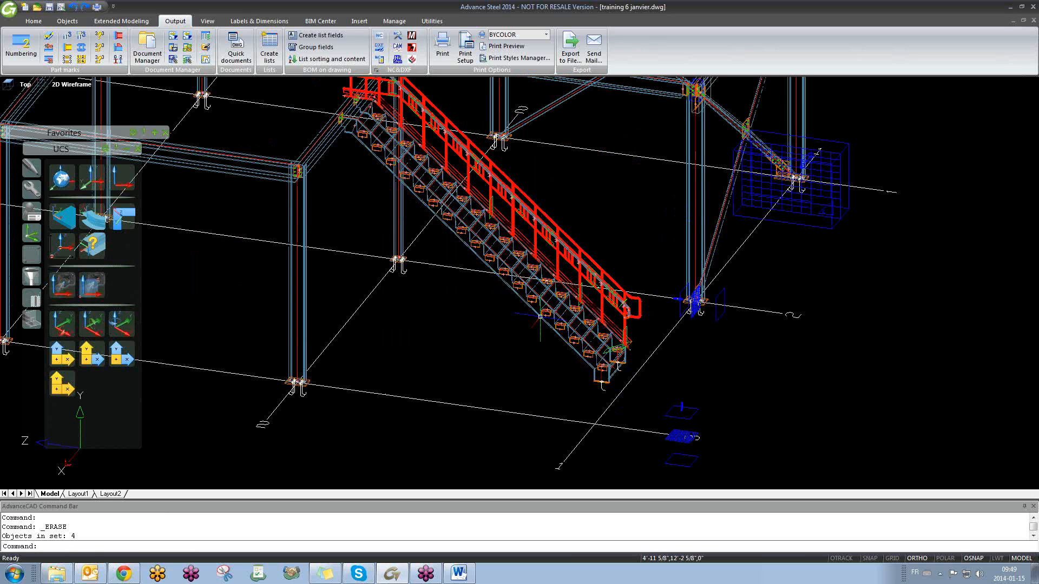
scroll(540, 317, down, 2)
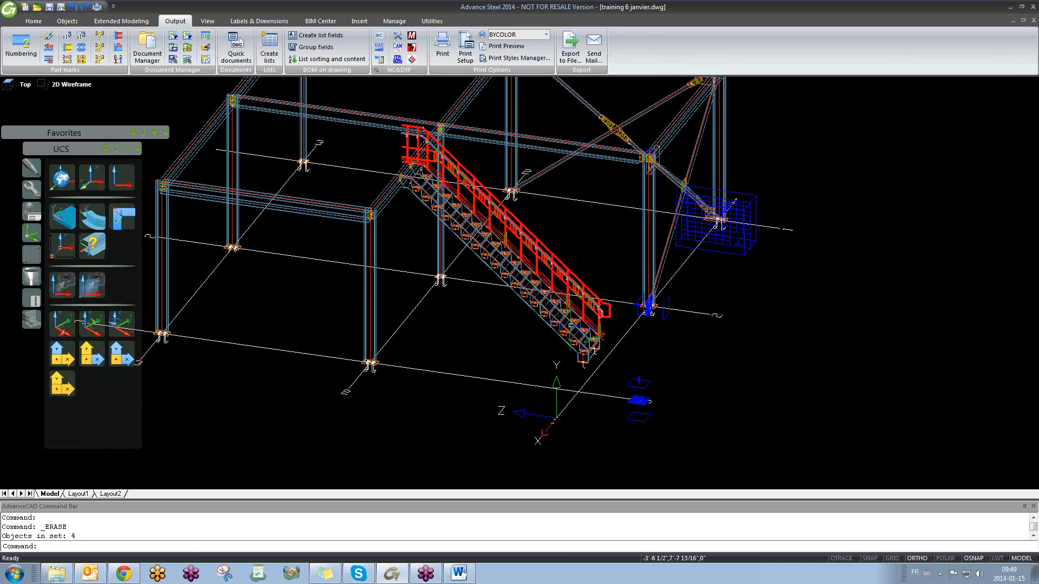
scroll(540, 322, down, 5)
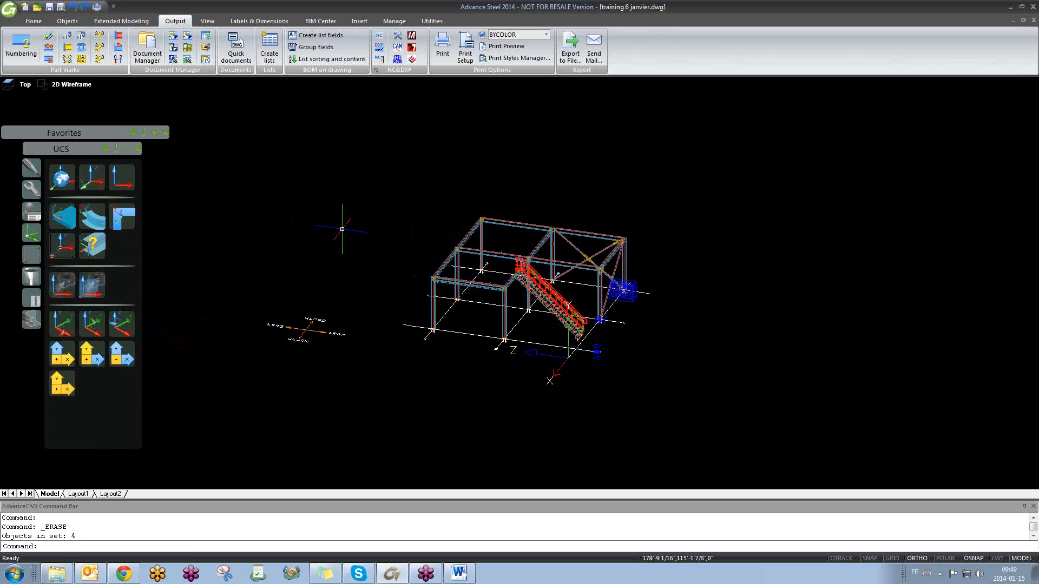
click(367, 213)
click(342, 235)
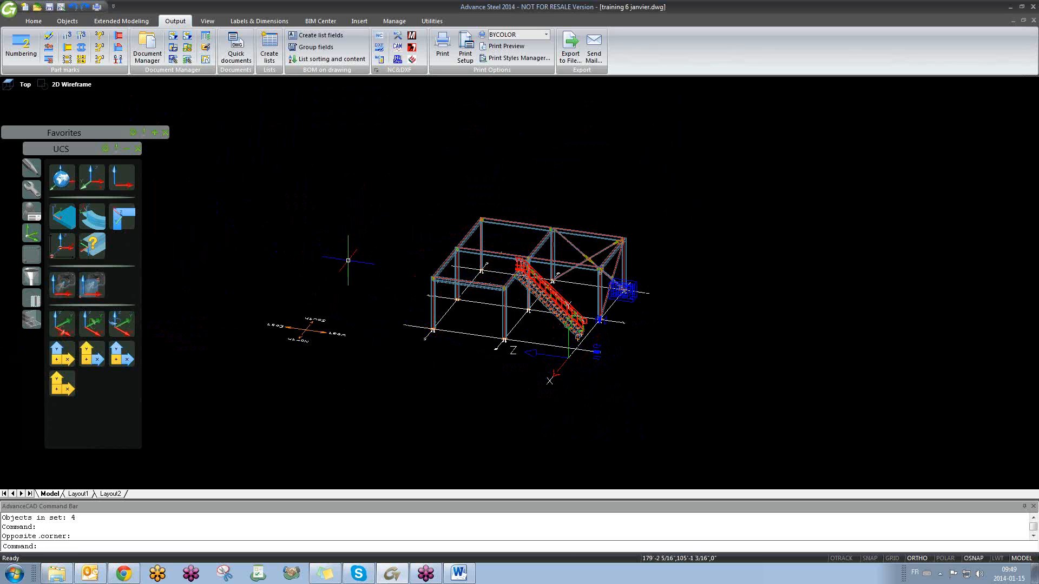
scroll(580, 344, up, 5)
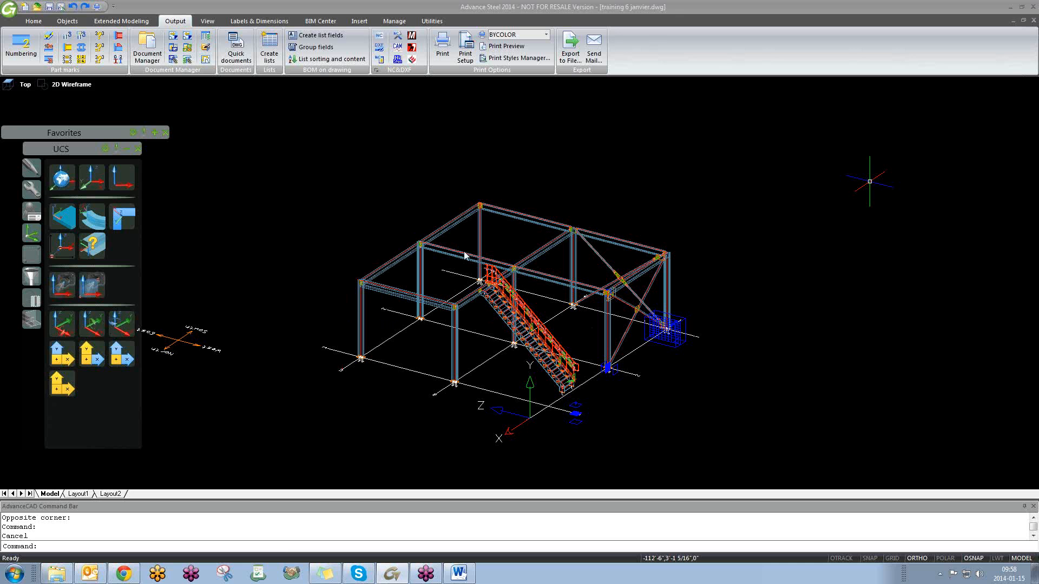
scroll(389, 263, up, 5)
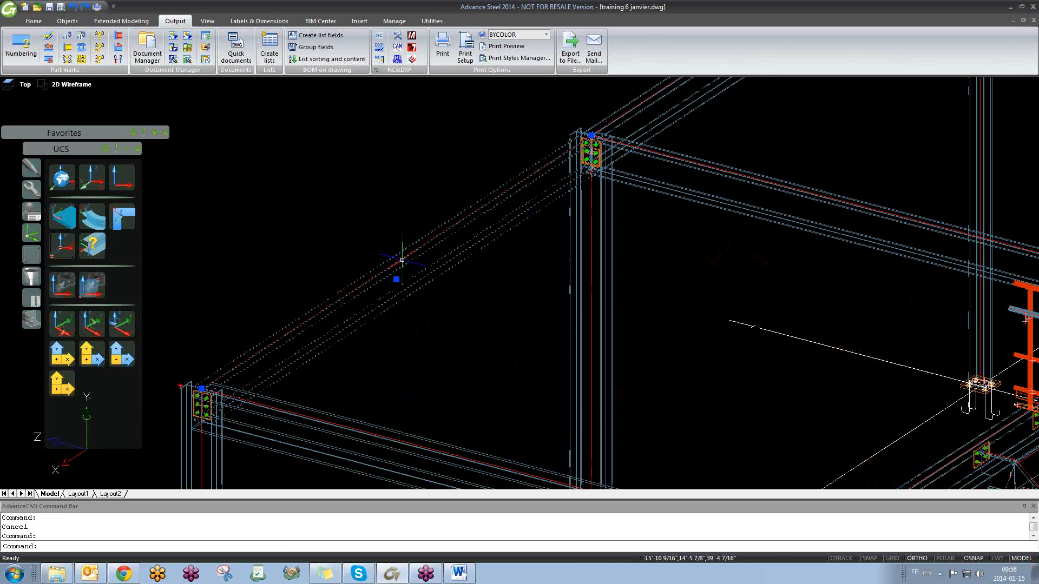
scroll(395, 284, down, 4)
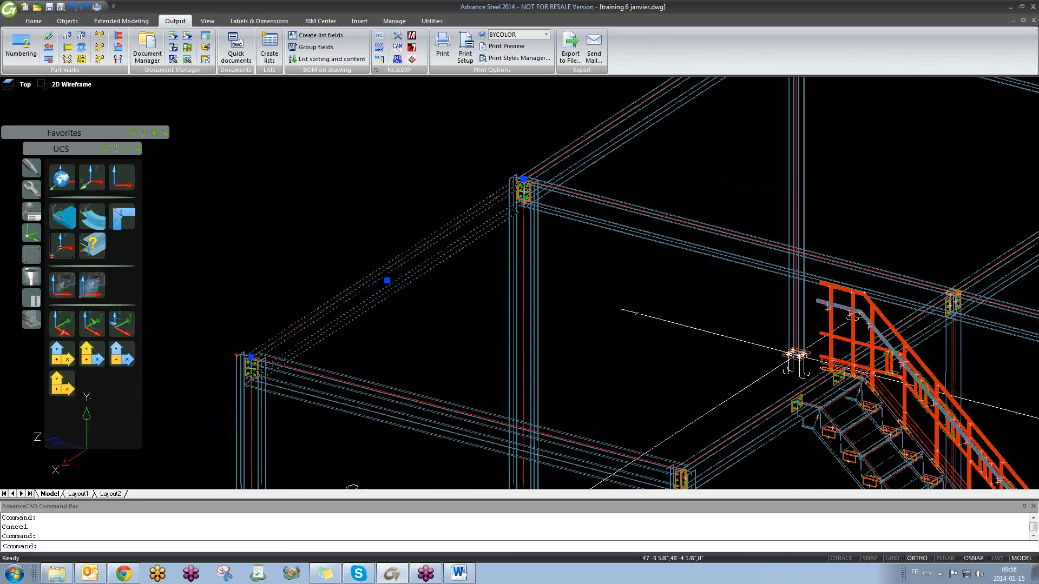
click(345, 389)
click(327, 303)
key(Escape)
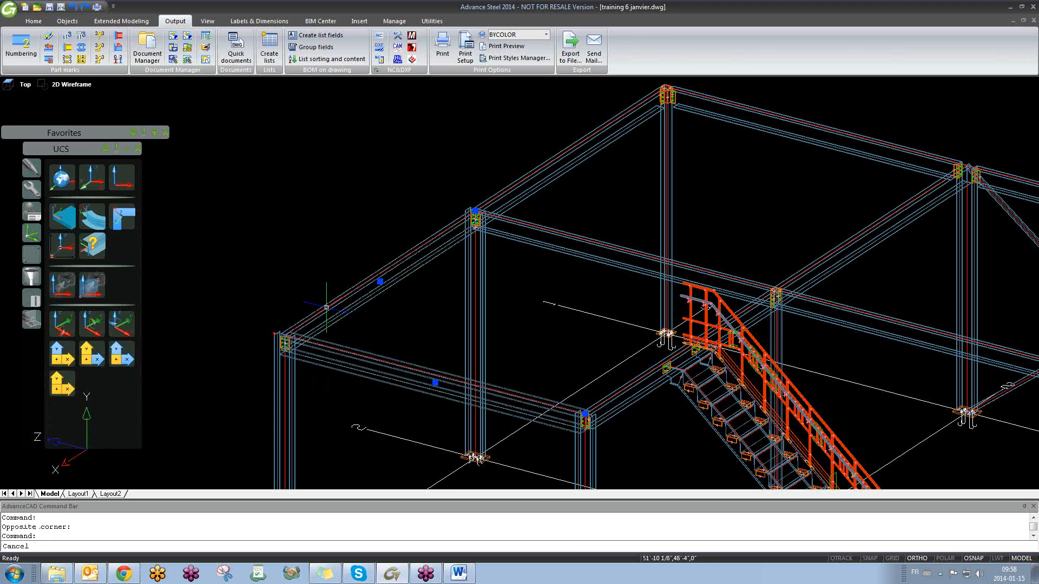
scroll(327, 305, down, 3)
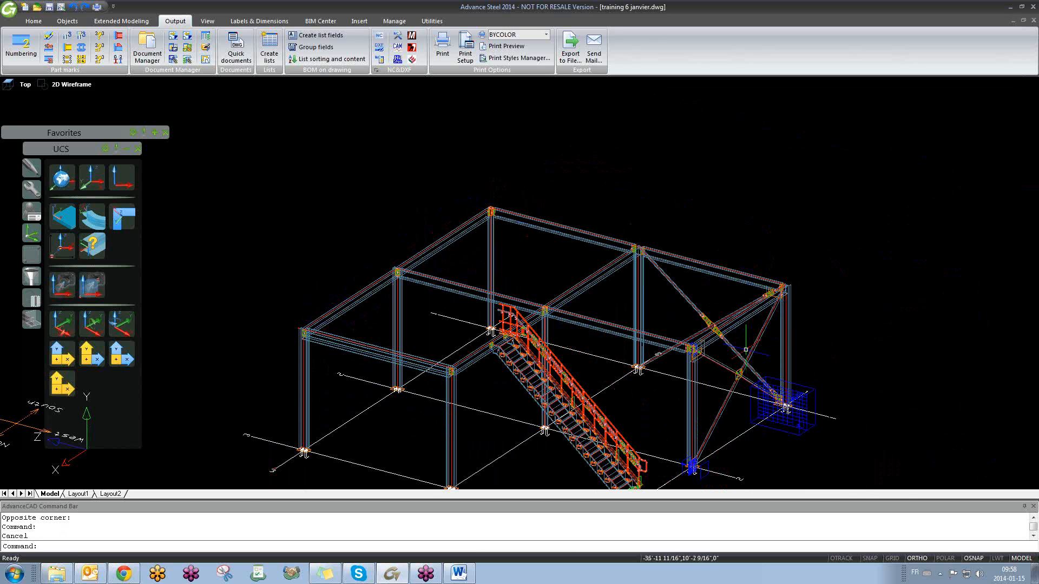
key(Escape)
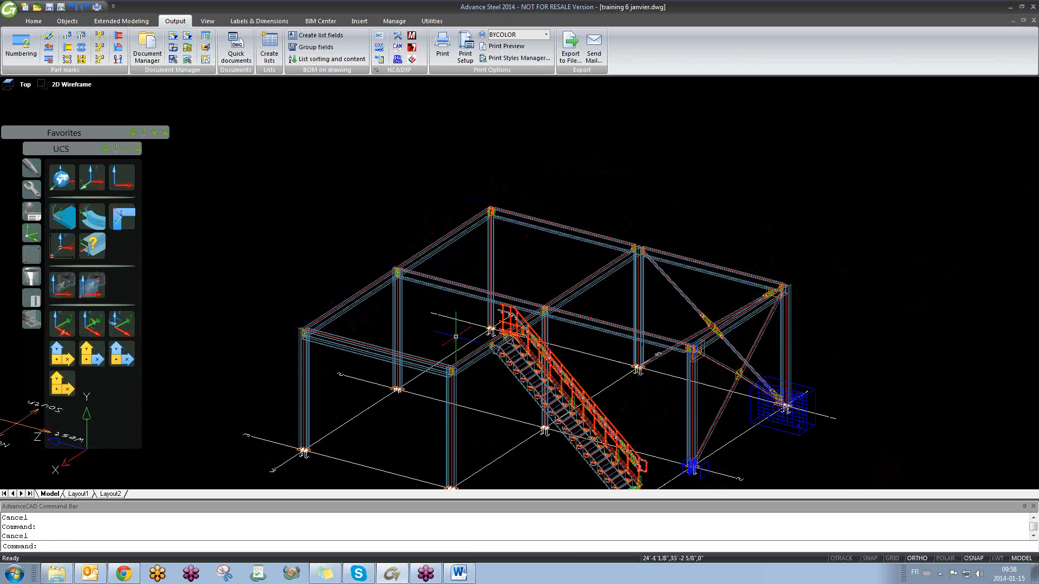
- Reset the UCS to World and move its origin to the top of the corner column at the braced bay
click(62, 184)
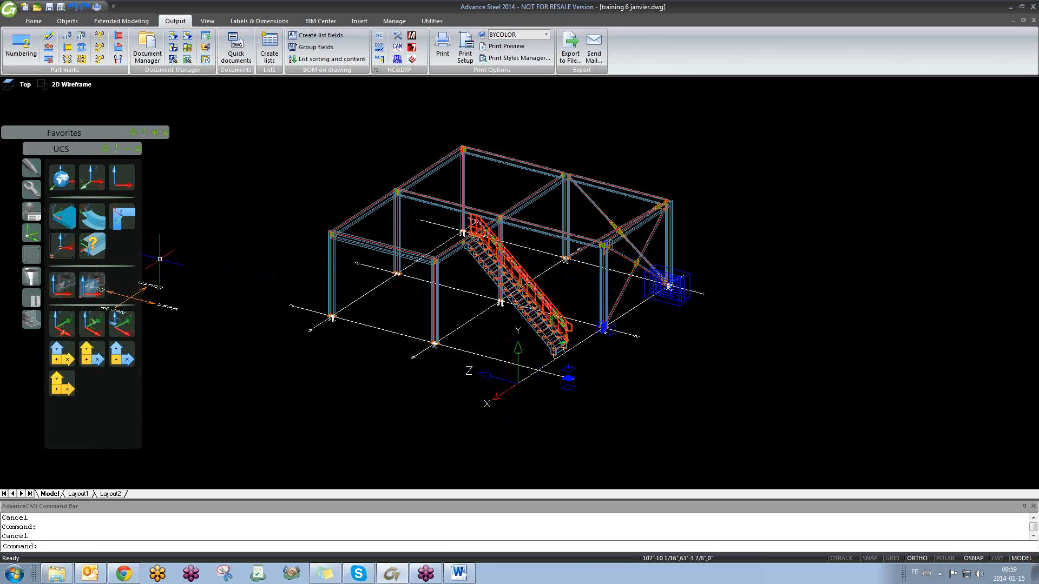
click(62, 184)
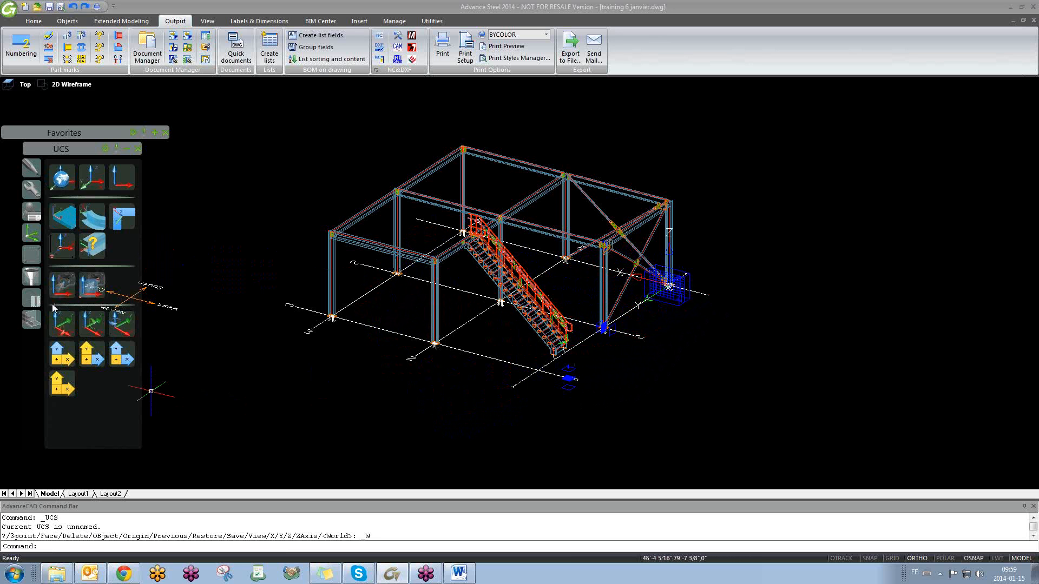
click(62, 252)
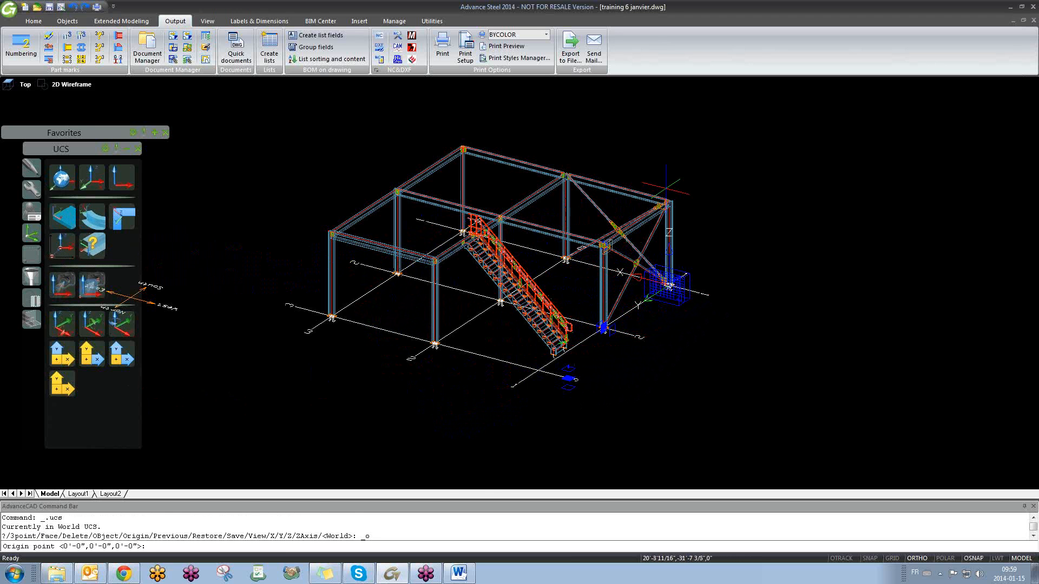
scroll(422, 392, up, 5)
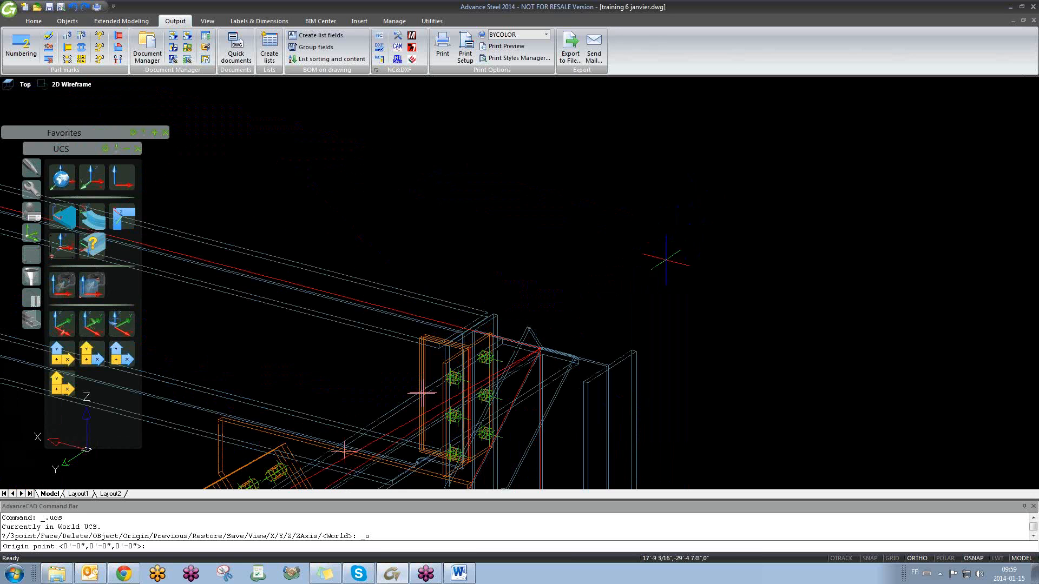
click(635, 351)
scroll(619, 321, down, 10)
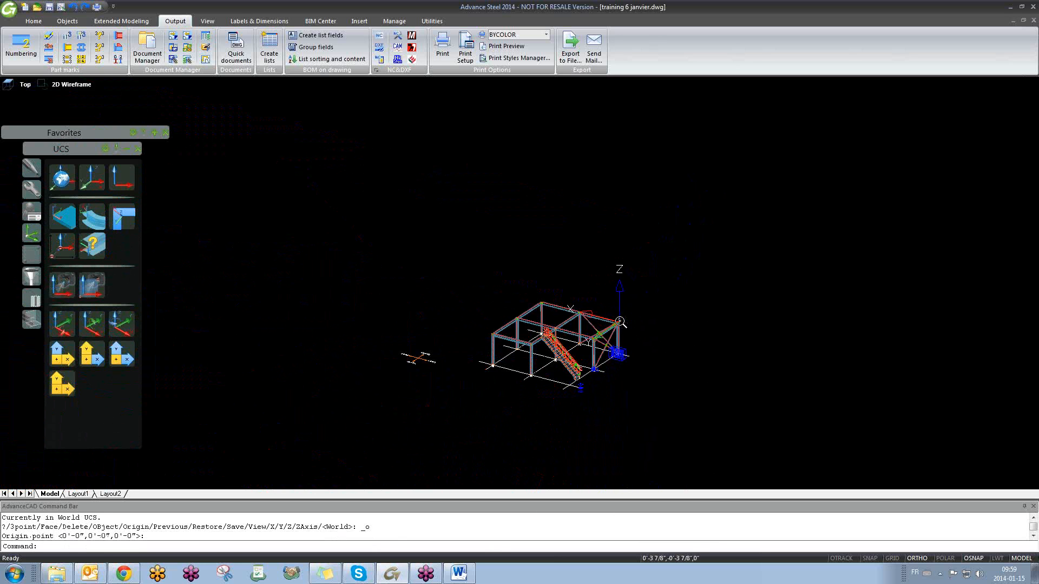
- Generate detail drawing 15 from the model with the user's Single line style Cut A 4' - Dim PosSectionName
middle_drag(613, 217, 610, 283)
scroll(608, 187, up, 3)
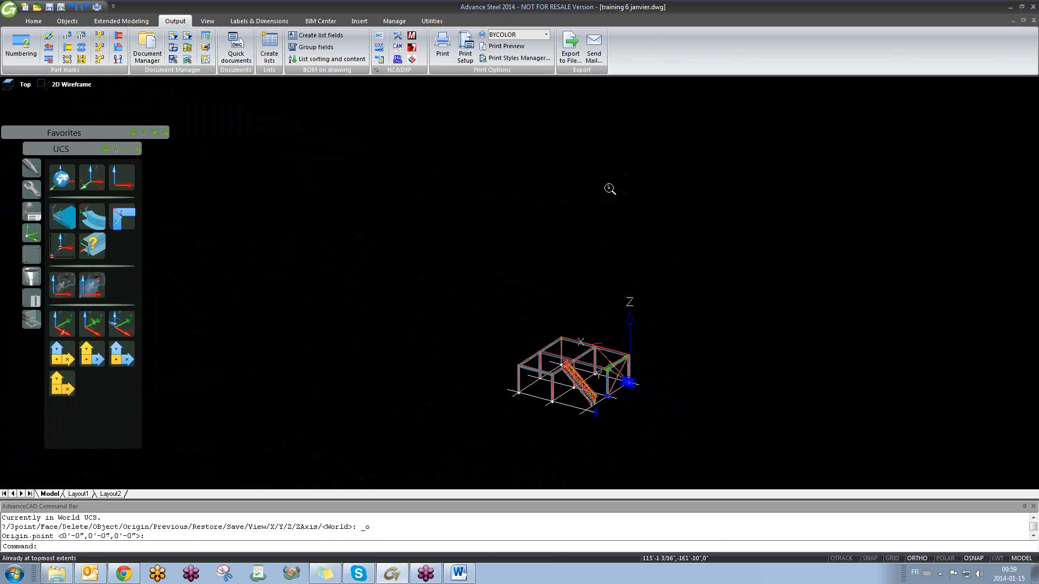
middle_drag(562, 398, 533, 230)
scroll(533, 230, up, 3)
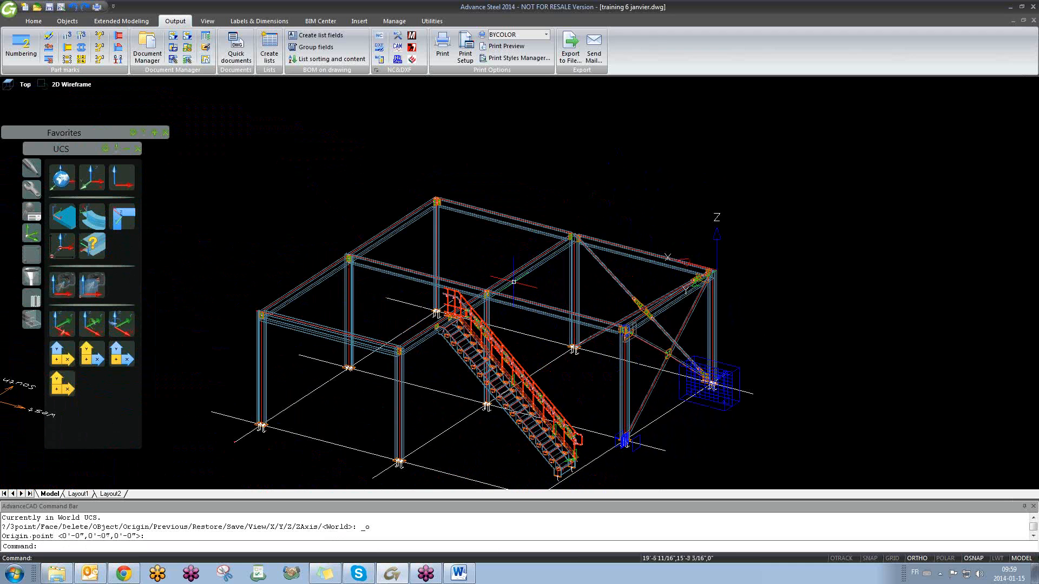
click(247, 54)
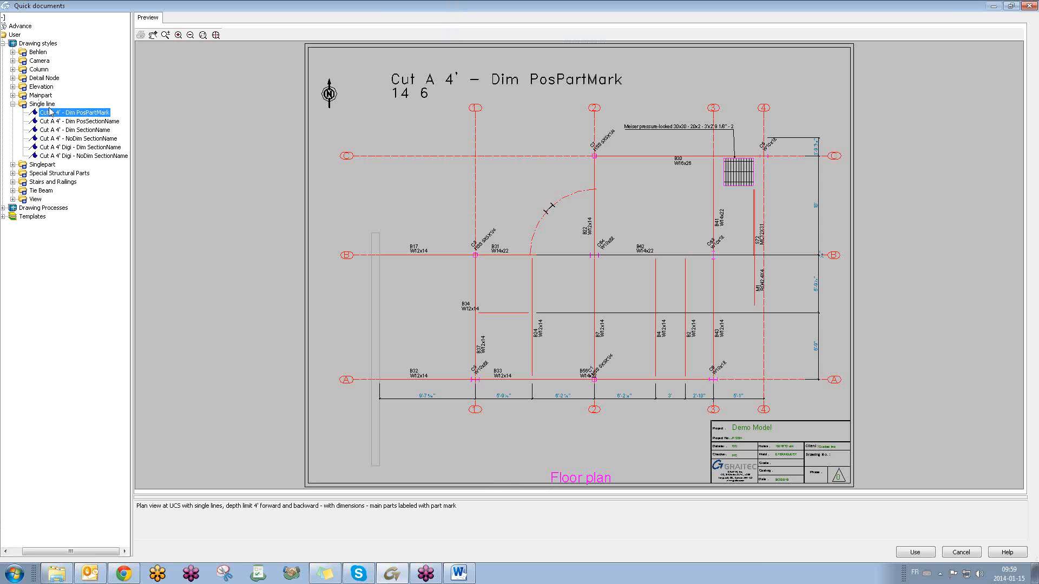
click(66, 121)
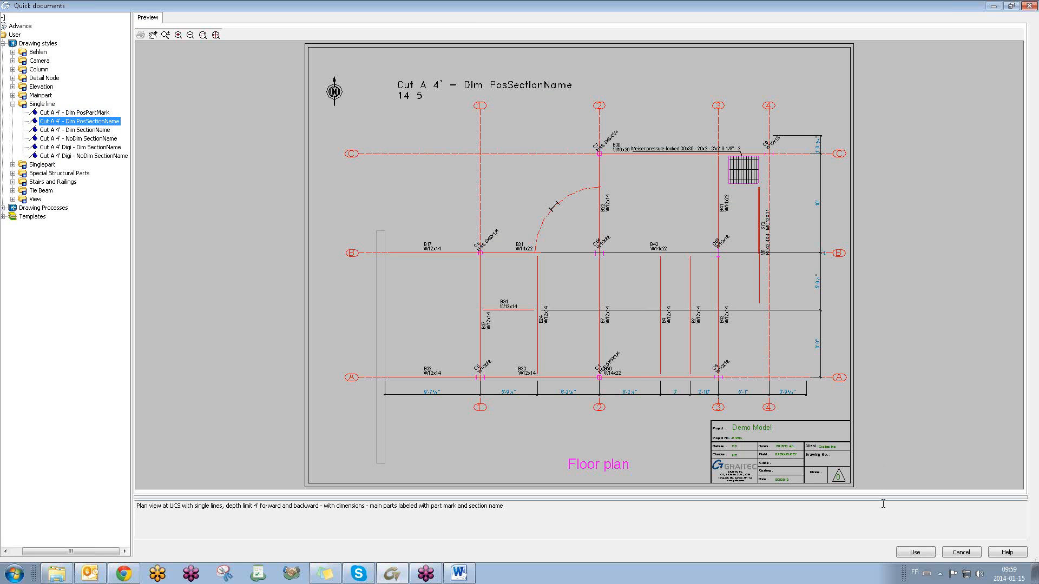
click(914, 552)
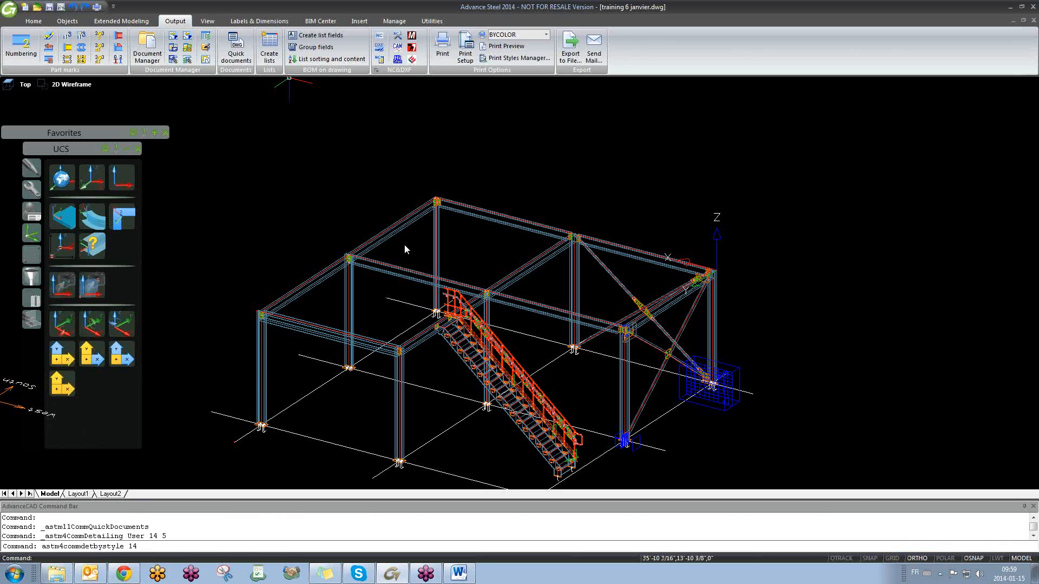
click(782, 382)
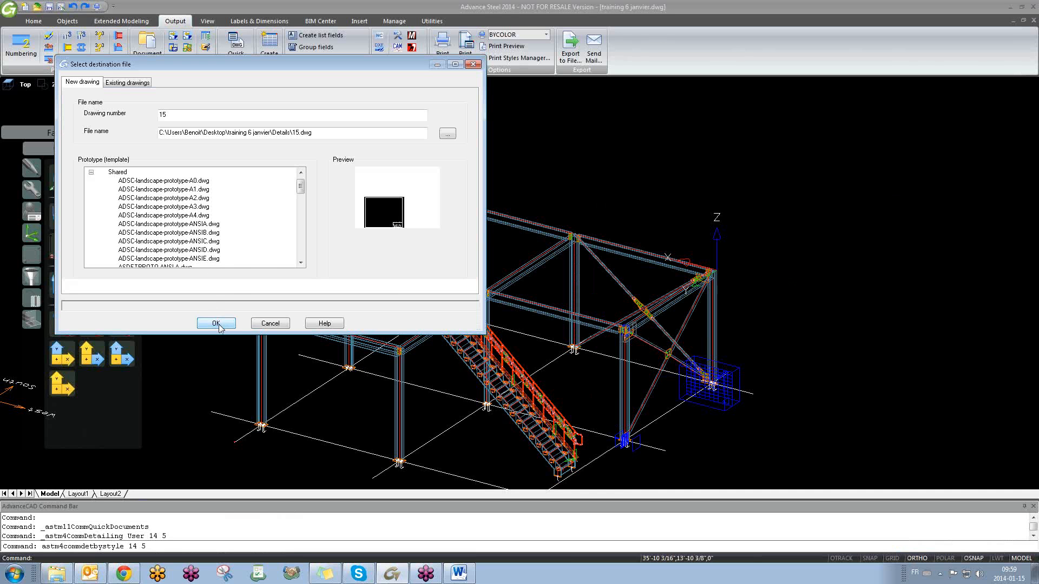
scroll(301, 212, down, 3)
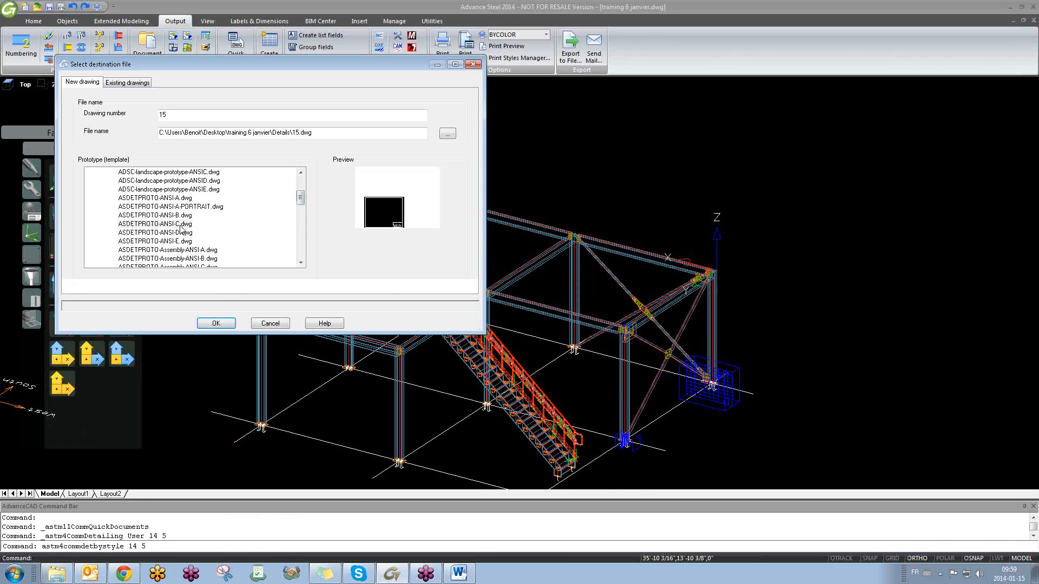
click(216, 324)
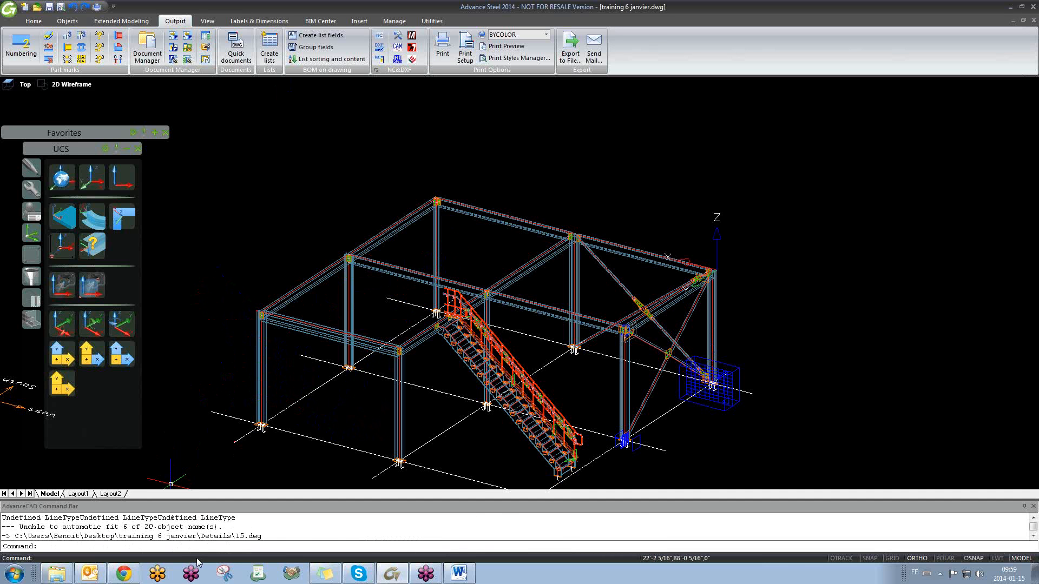
- Look up detail 15.dwg among the up-to-date details in the Document Manager, and leave the manager
drag(237, 535, 276, 536)
click(204, 135)
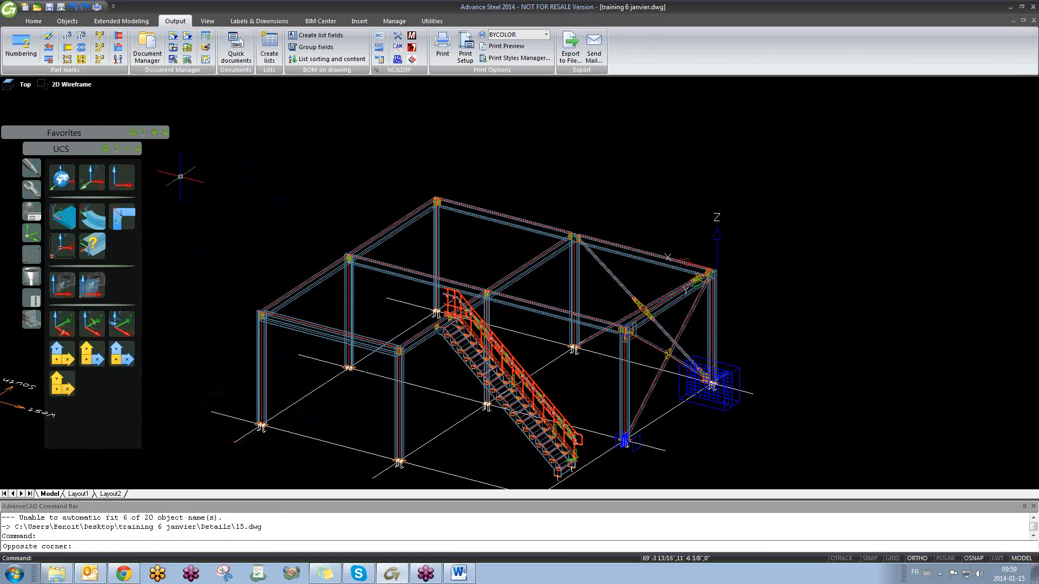
click(188, 177)
click(157, 53)
click(622, 322)
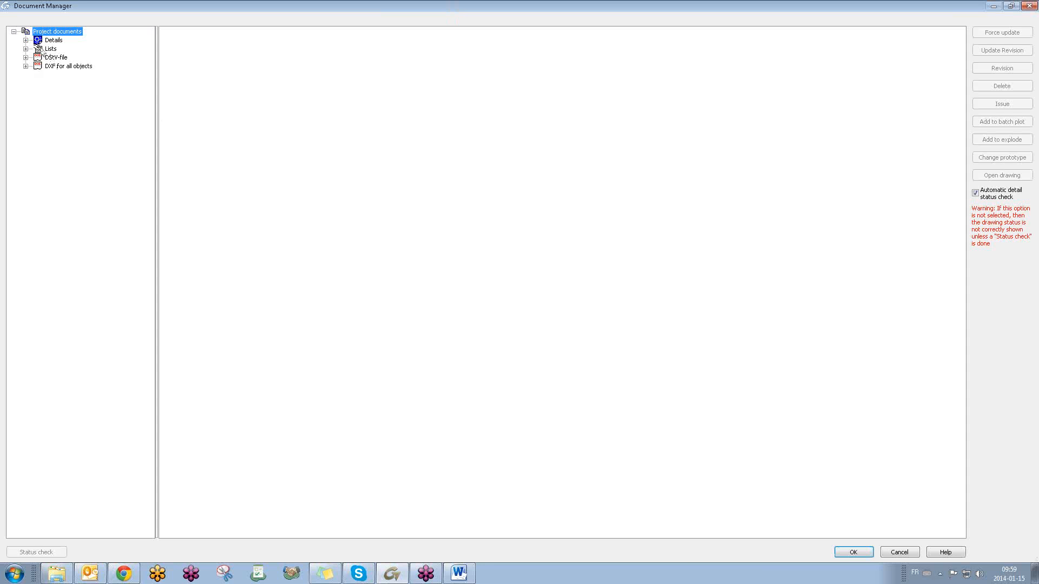
click(26, 41)
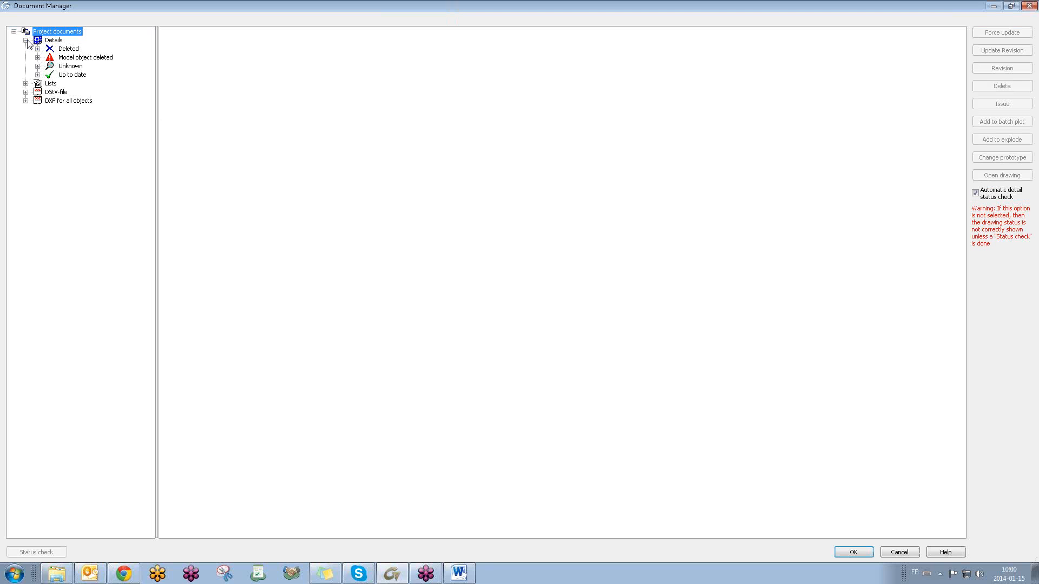
click(38, 75)
click(84, 127)
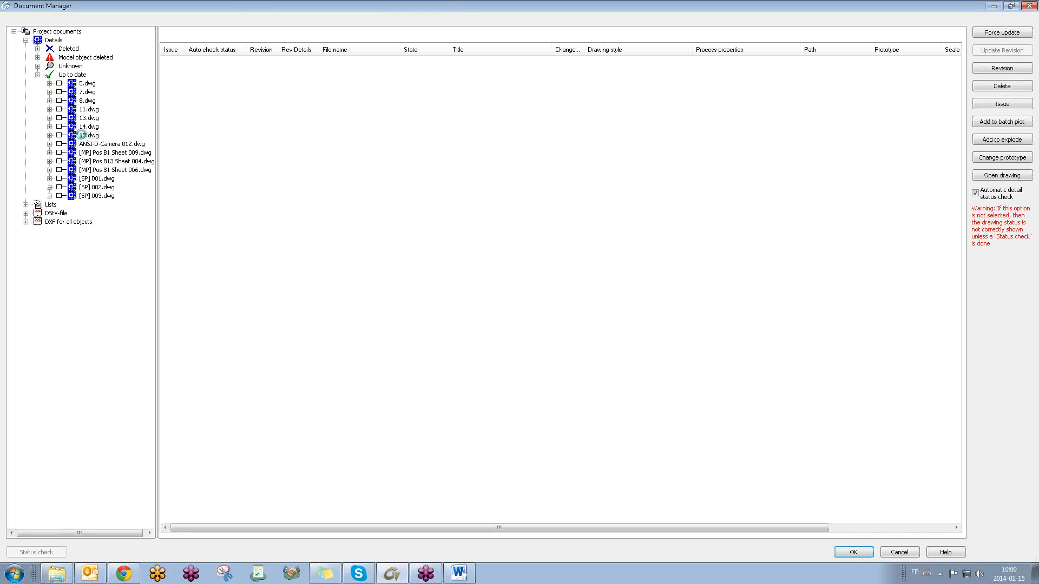
click(860, 552)
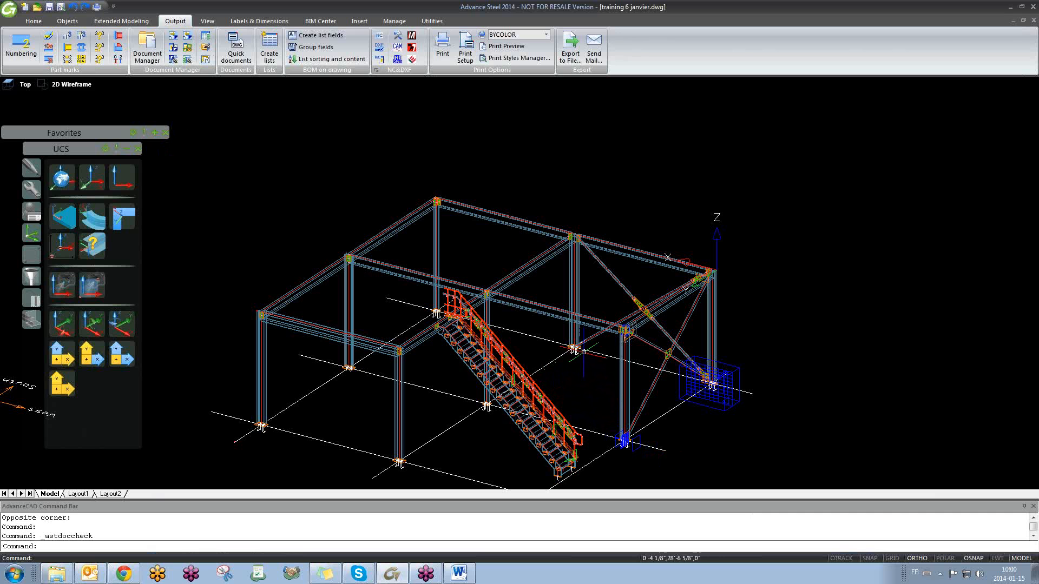
- Cycle through the open drawings and return to the 3D model
click(792, 246)
click(776, 272)
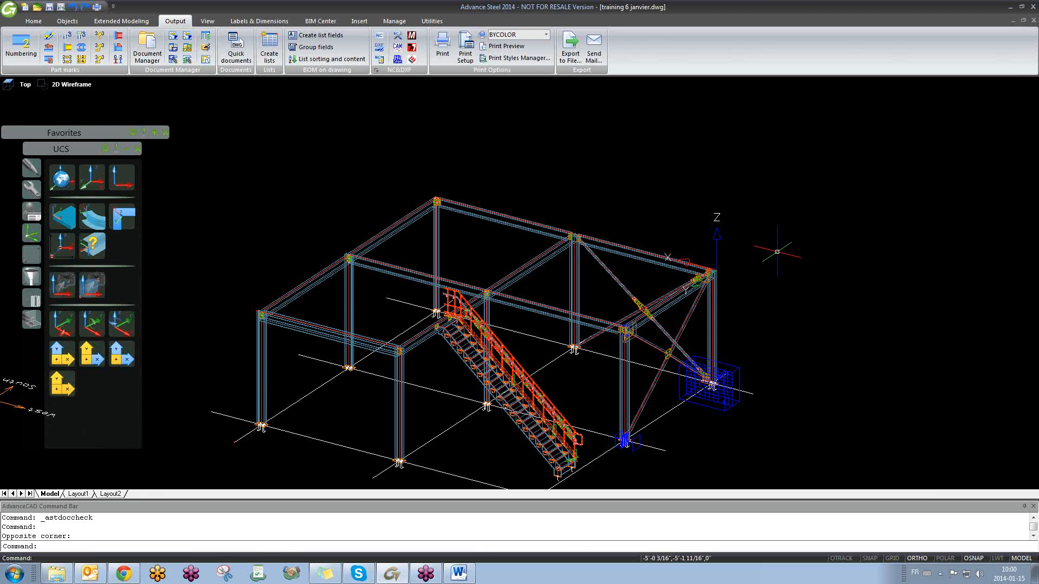
key(ctrl+F4)
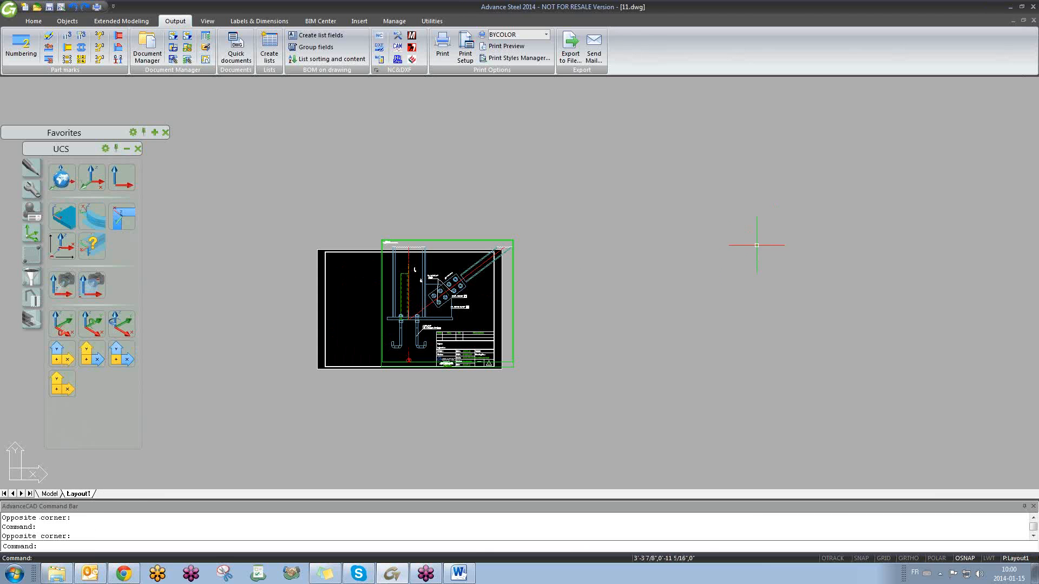
key(ctrl+Tab)
key(ctrl+Tab)
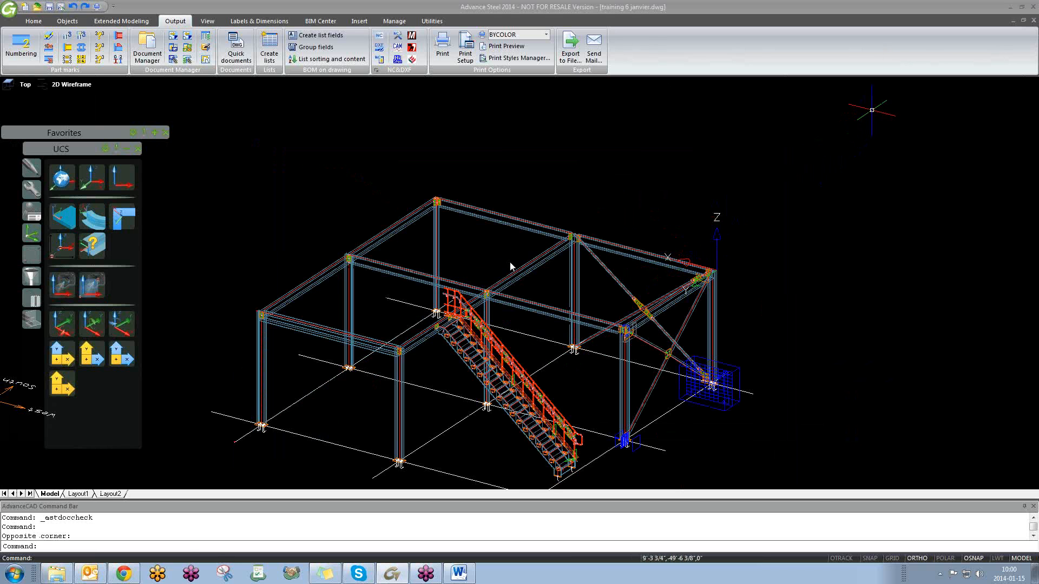
middle_drag(735, 314, 690, 342)
key(ctrl+Tab)
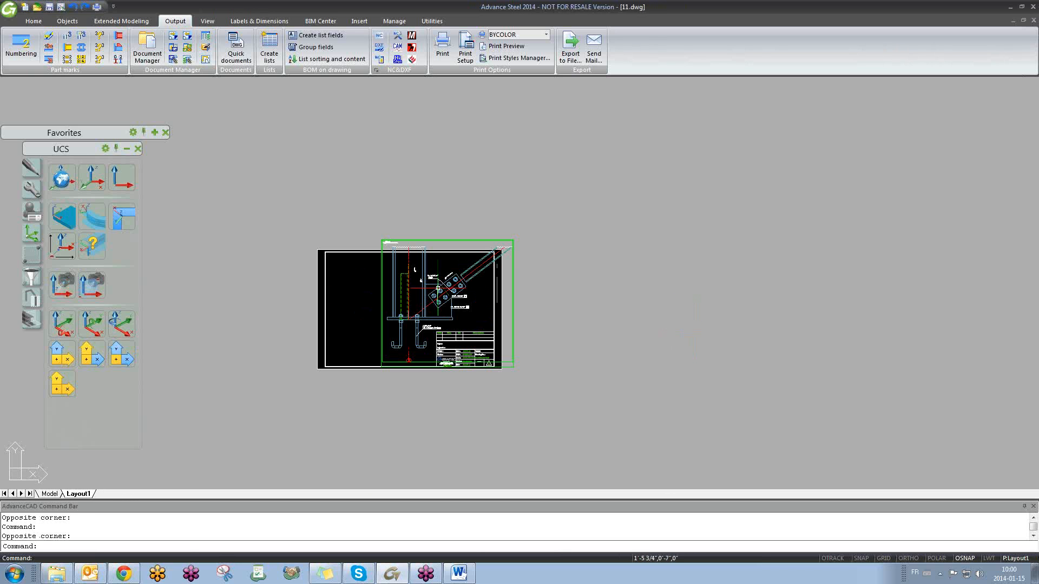
key(ctrl+Tab)
key(ctrl+Tab)
key(ctrl+Tab)
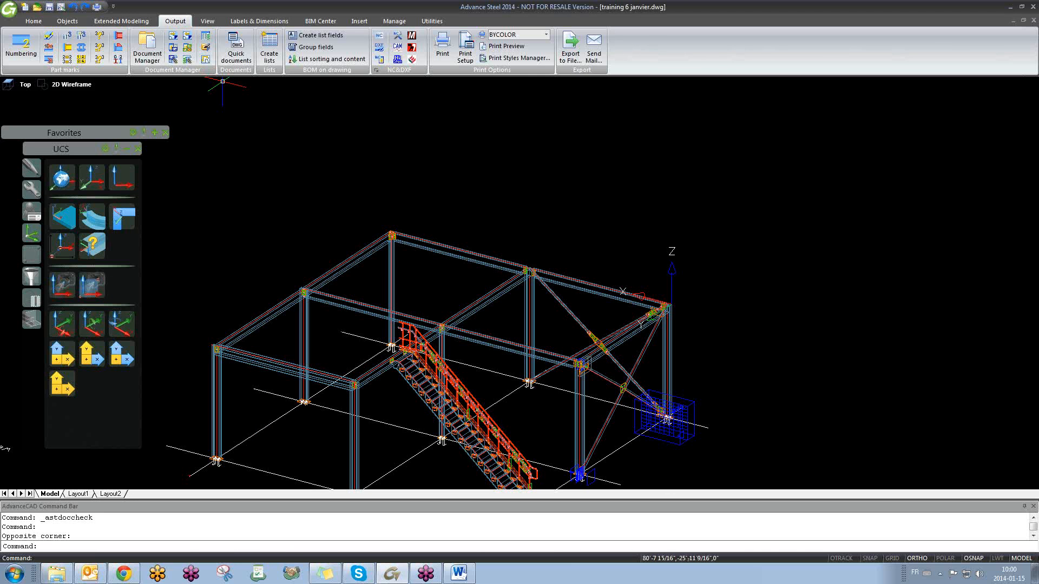
- Preview the up-to-date detail 15.dwg in the Document Manager and open the drawing
click(147, 47)
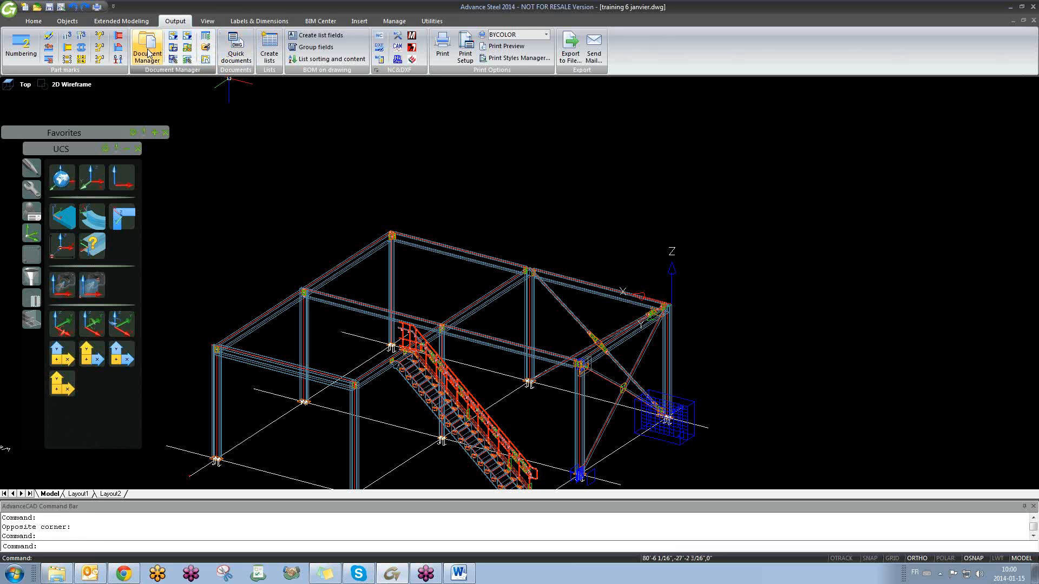
click(618, 318)
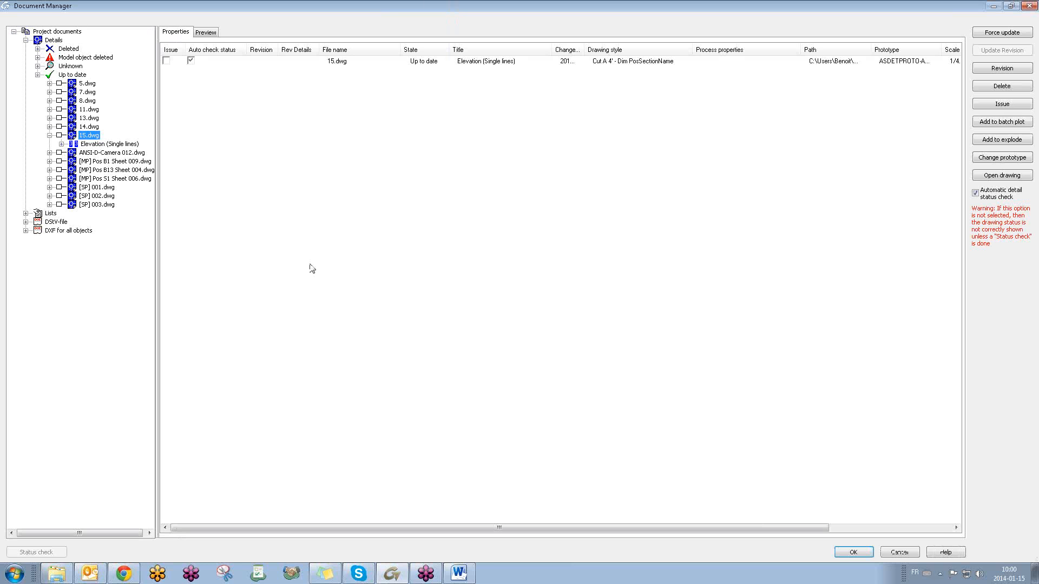
click(205, 32)
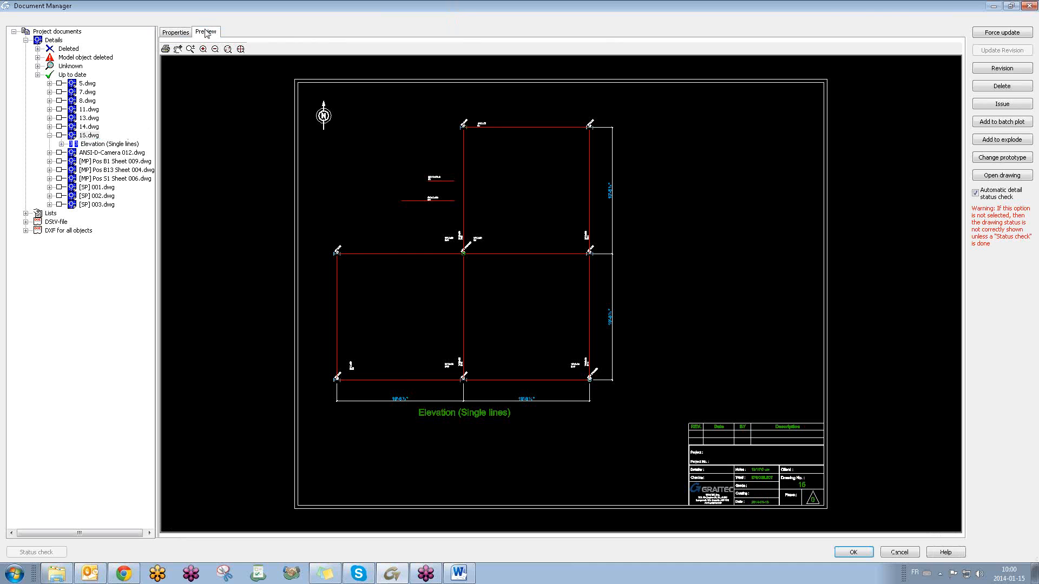
click(1002, 175)
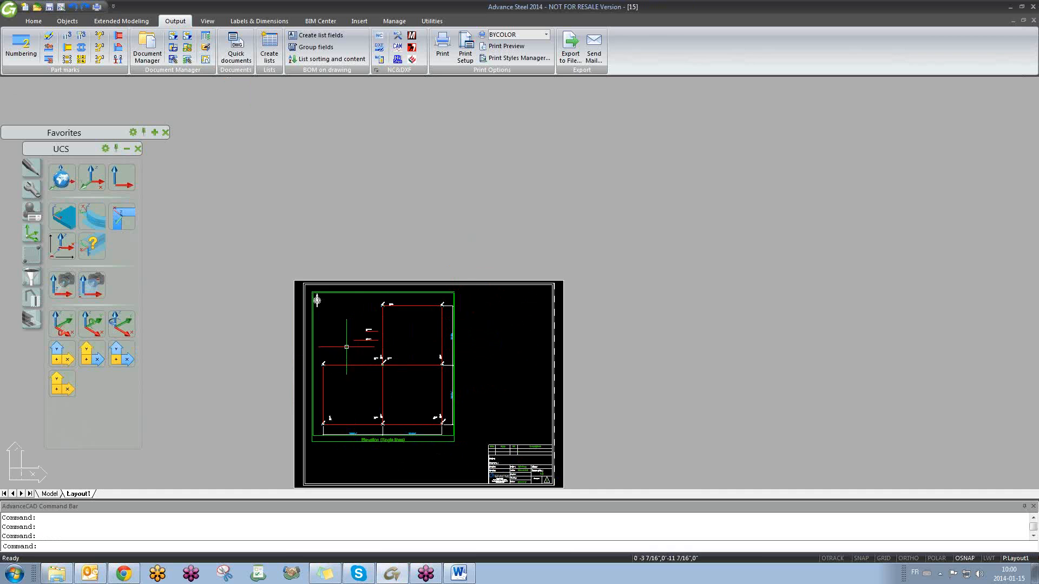
- Examine the single-line plan and the column section with its W12x26 C6 label at the plan's lower-left corner
scroll(364, 338, up, 10)
scroll(381, 341, down, 6)
middle_drag(396, 372, 516, 241)
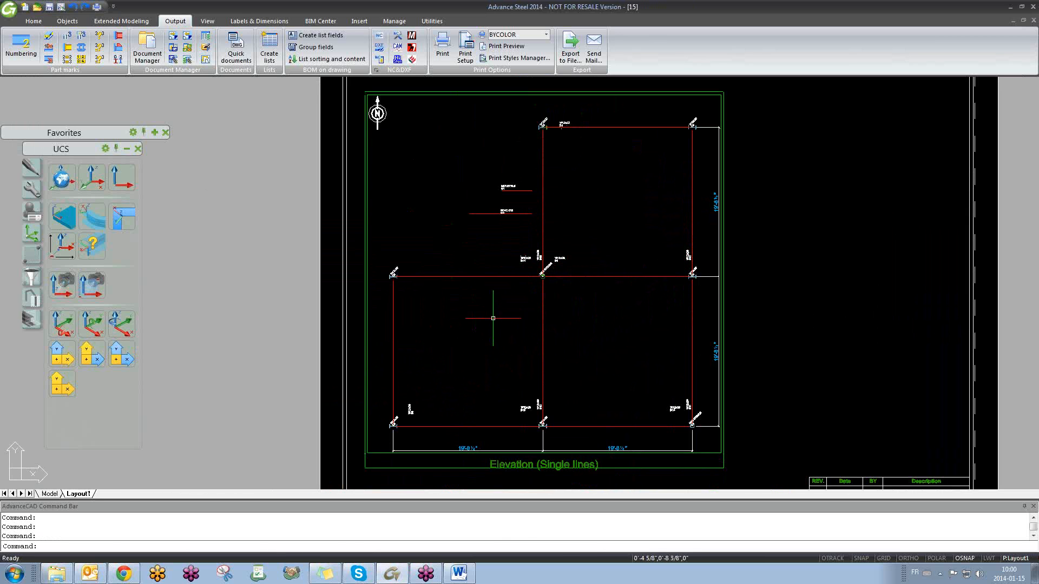
scroll(419, 406, up, 8)
scroll(419, 406, down, 5)
scroll(433, 289, up, 10)
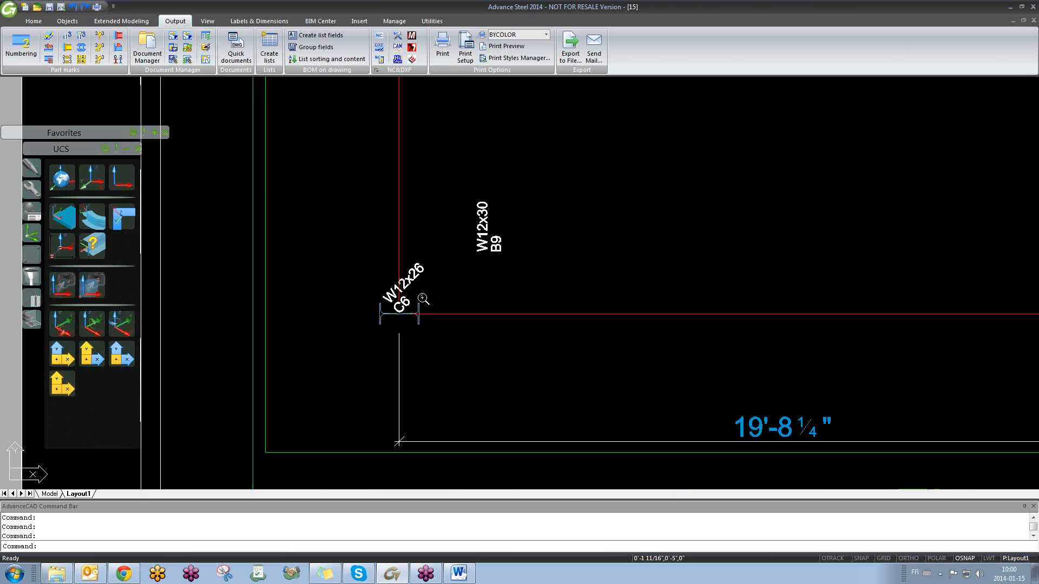
scroll(433, 288, down, 6)
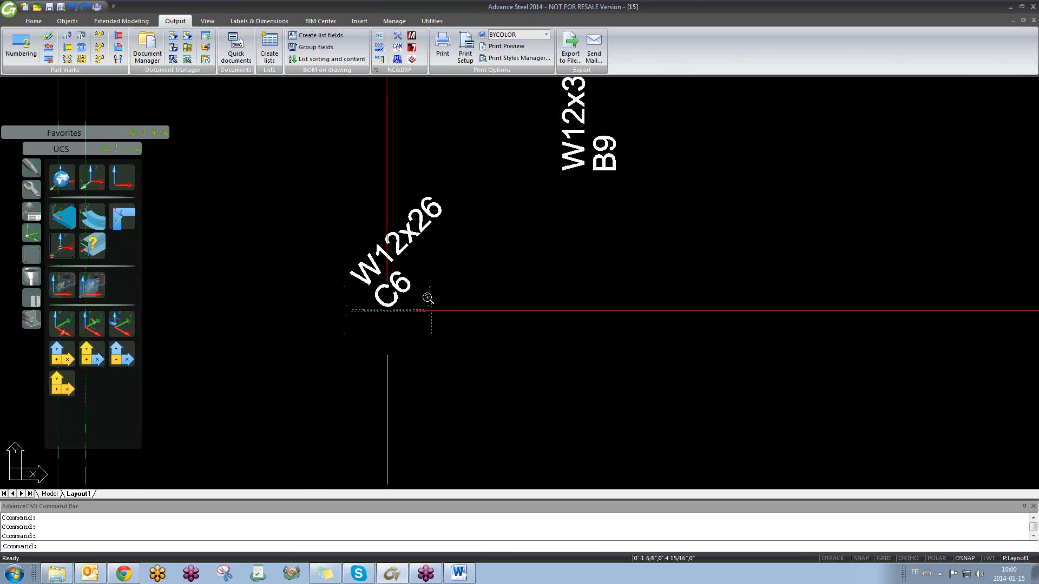
scroll(385, 273, up, 6)
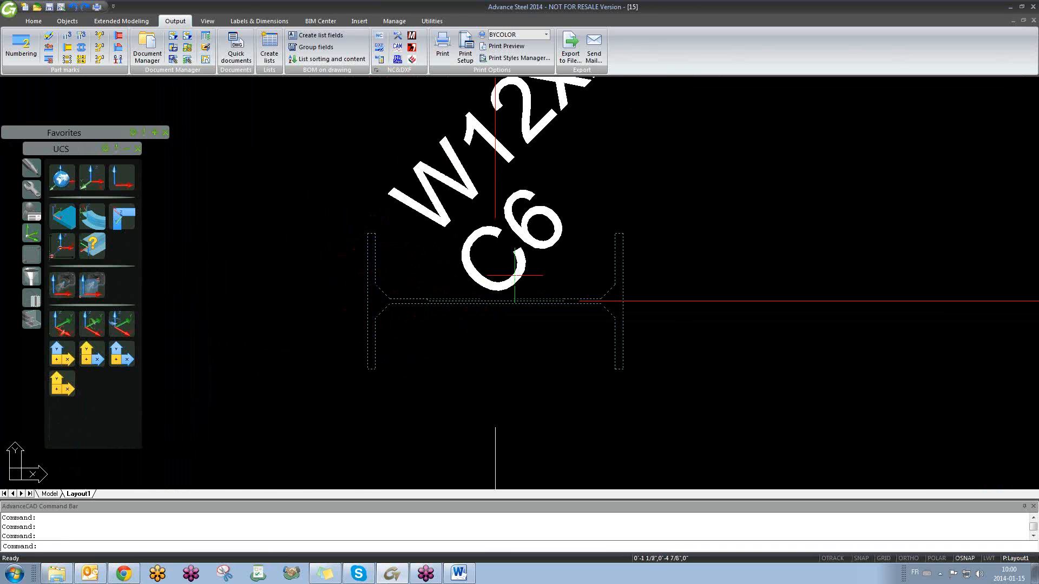
key(Escape)
scroll(619, 235, down, 8)
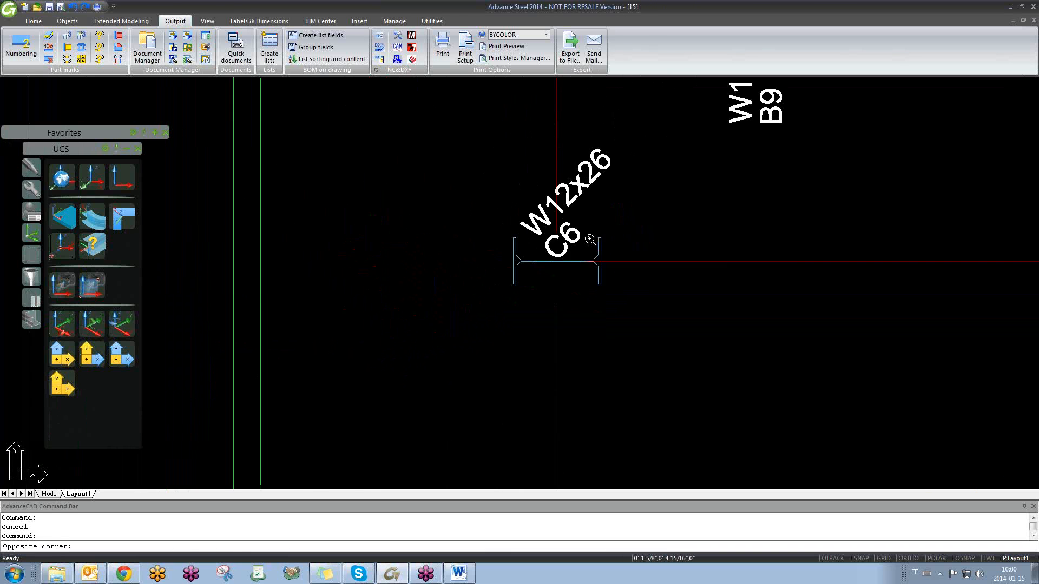
scroll(708, 225, down, 5)
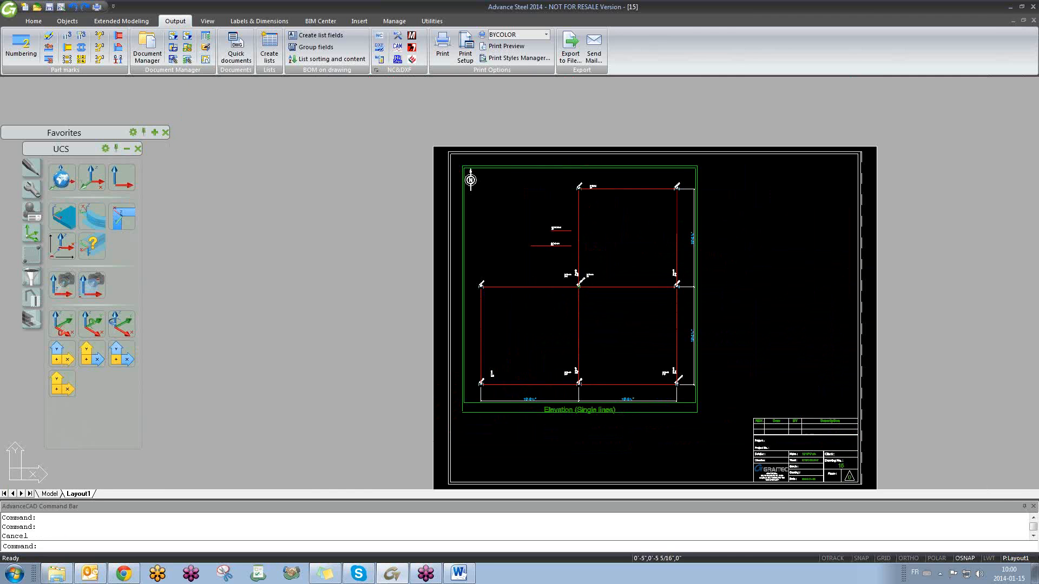
- Move the W12x26 B1 label onto its beam line, between the central HSS column and the right-hand column
scroll(583, 303, up, 10)
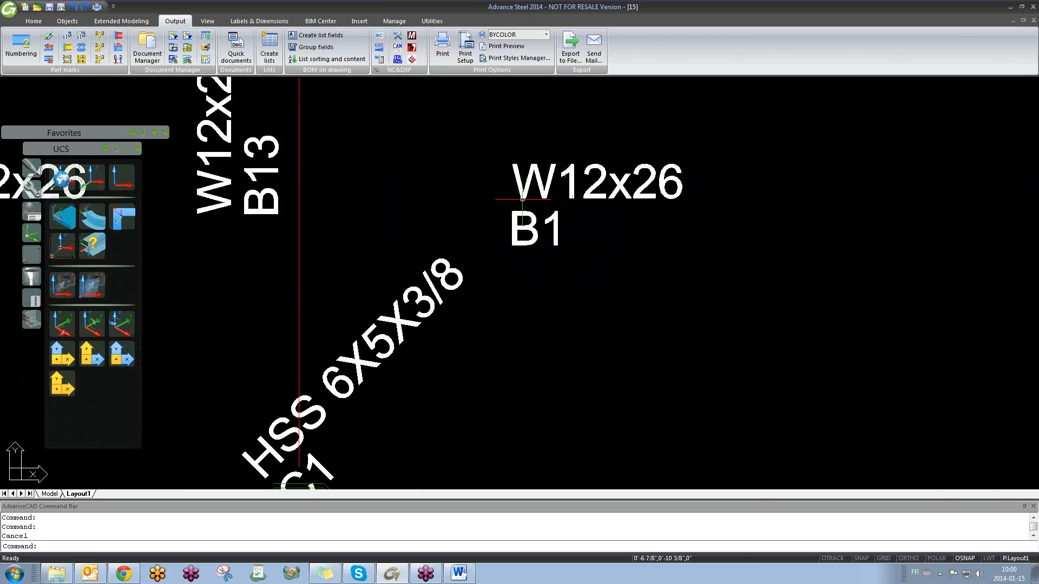
scroll(536, 194, down, 3)
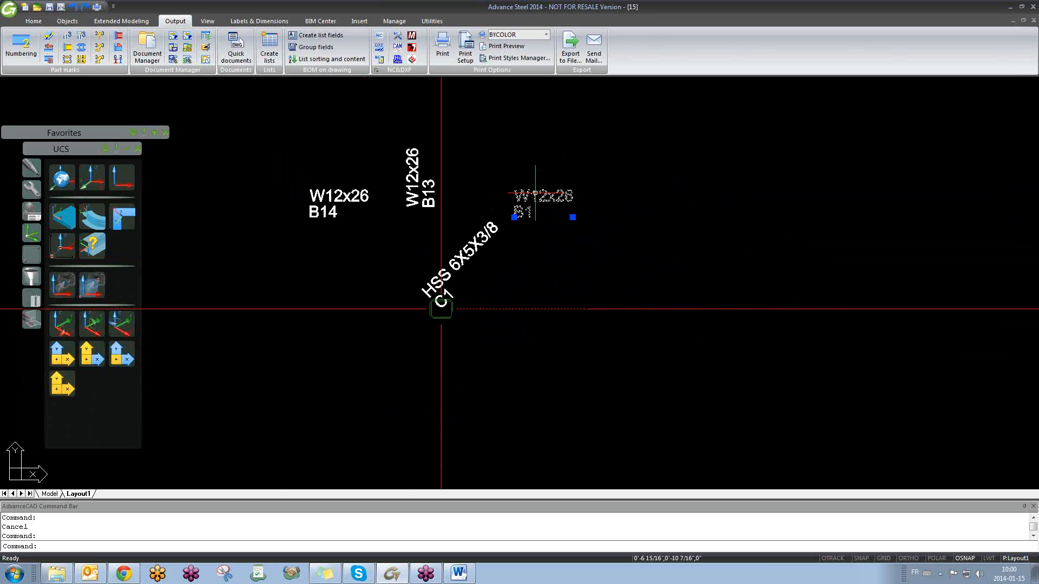
scroll(515, 219, up, 2)
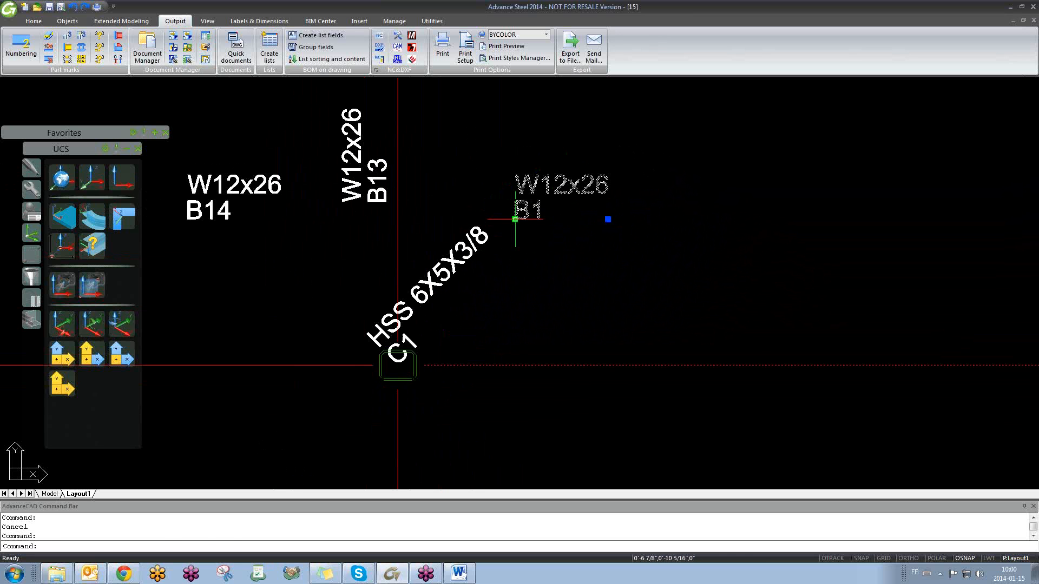
click(515, 219)
scroll(652, 292, down, 3)
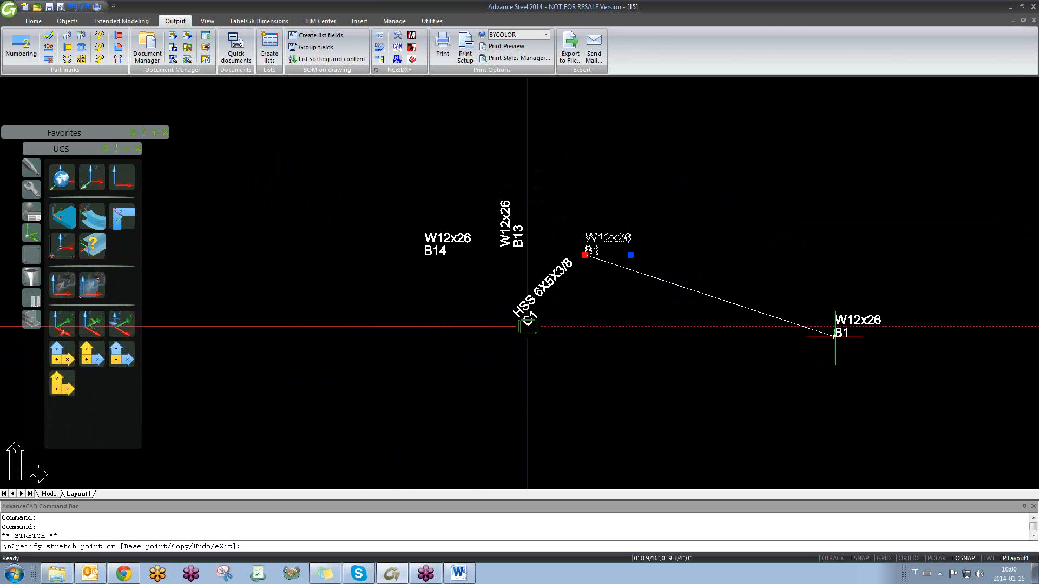
key(Escape)
scroll(684, 220, down, 5)
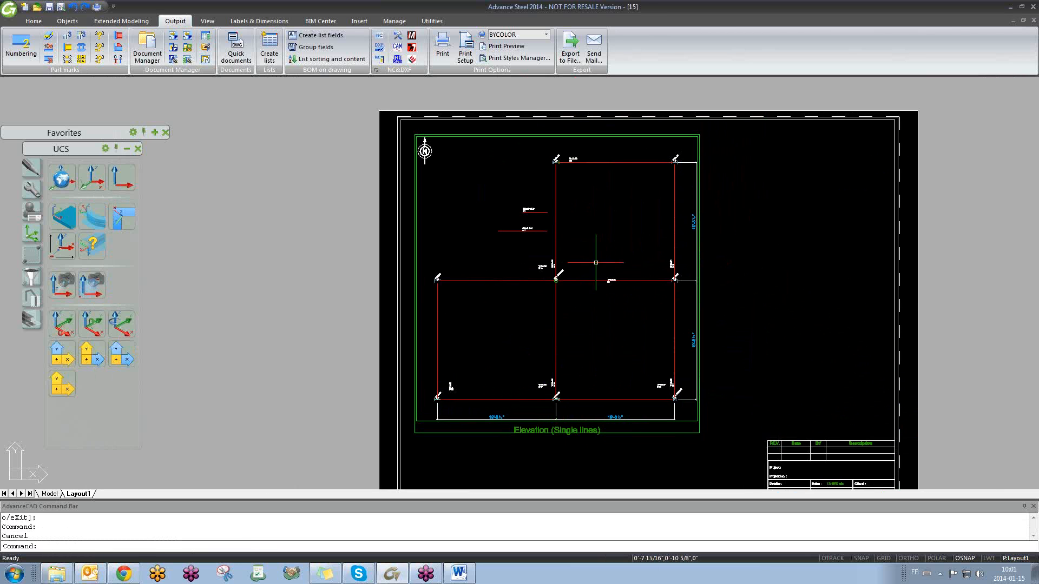
scroll(576, 367, up, 2)
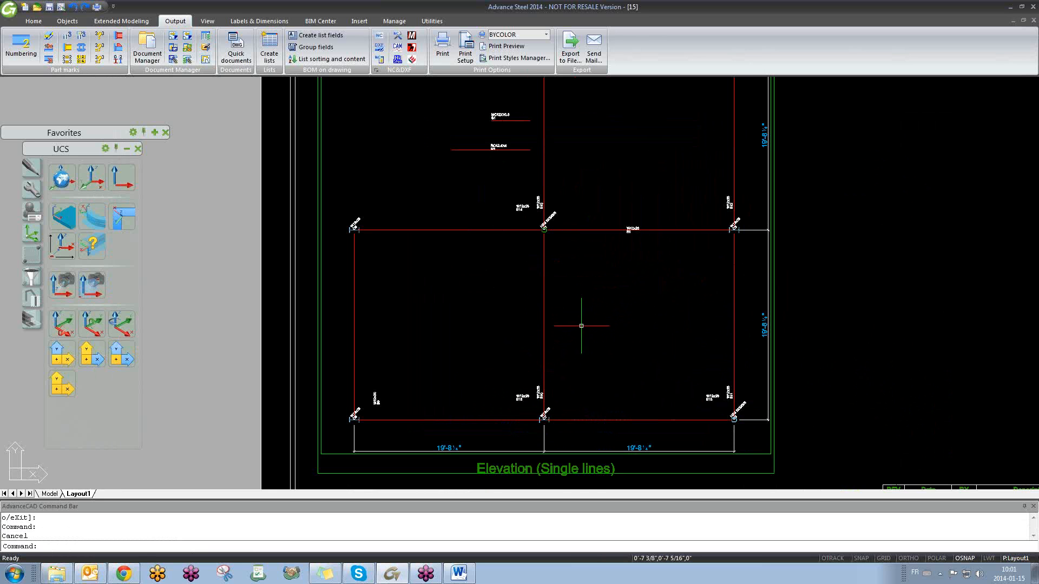
middle_drag(494, 295, 503, 319)
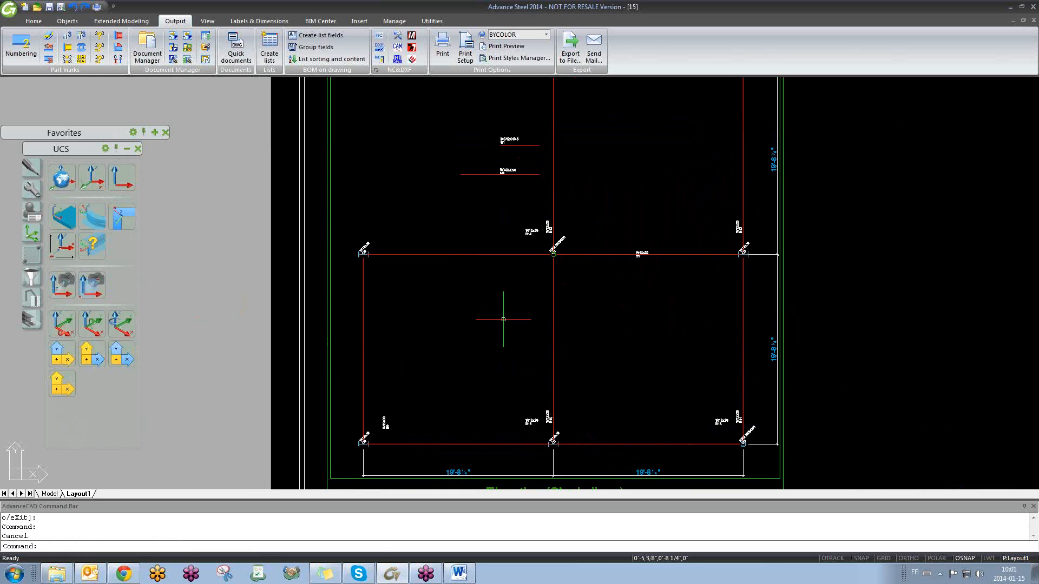
click(919, 251)
click(848, 281)
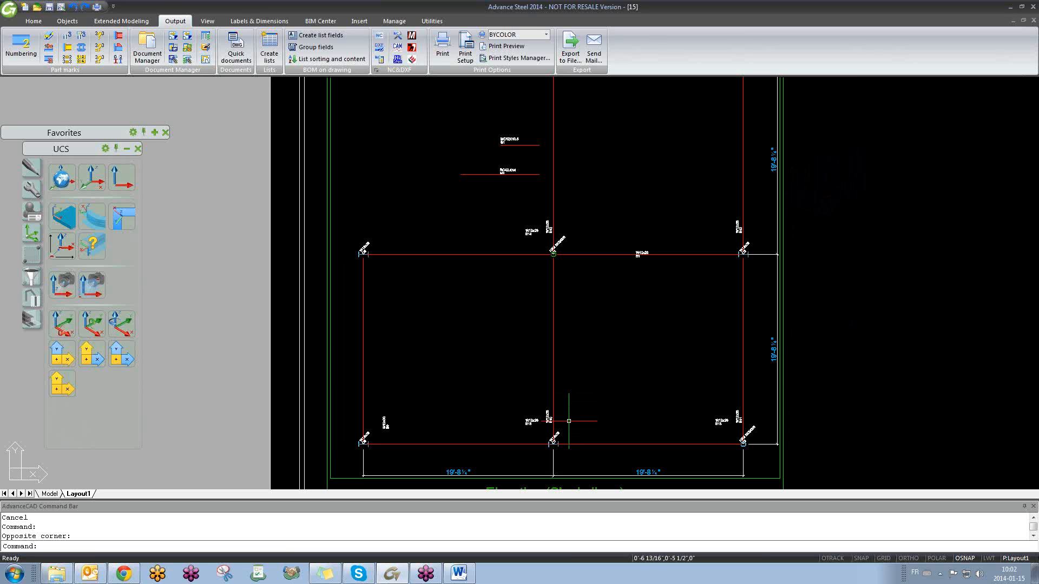
scroll(559, 374, down, 5)
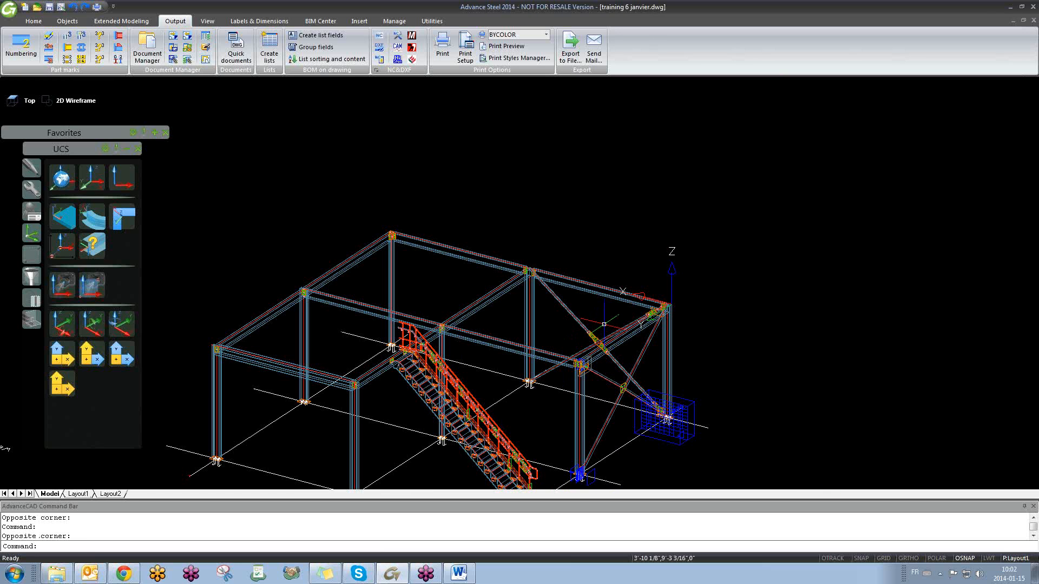
- Close the single-line plan drawing and bring up the braced-bay elevation drawing 13.dwg
key(ctrl+F4)
scroll(663, 155, up, 8)
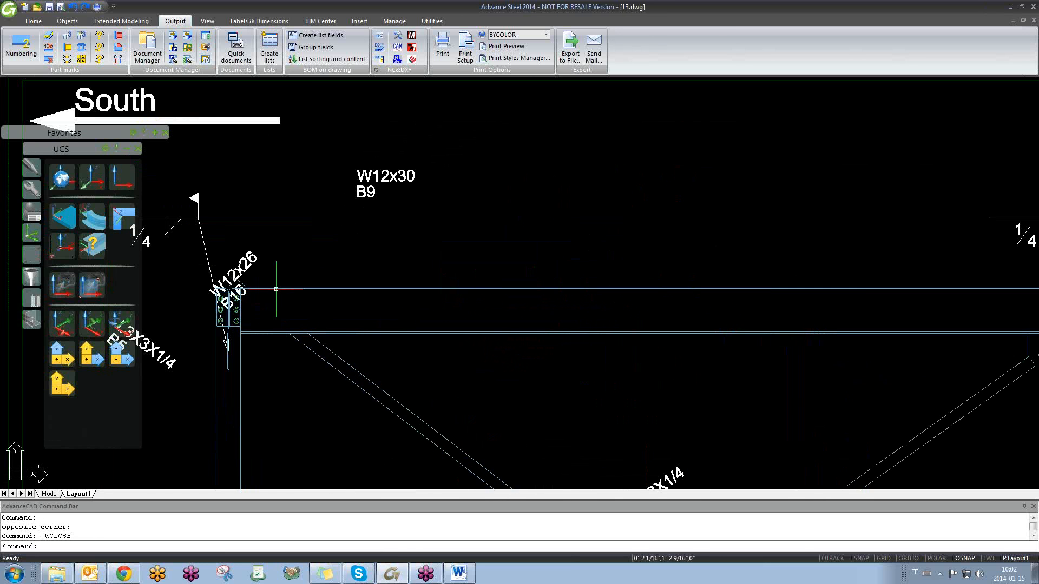
scroll(319, 274, down, 6)
middle_drag(412, 321, 402, 262)
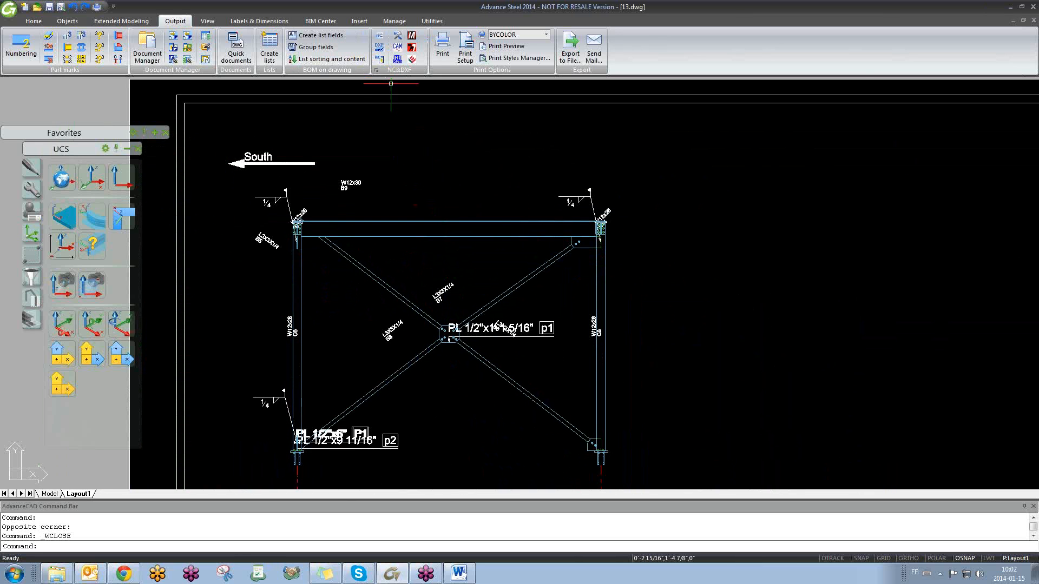
- Insert a level symbol in the braced-bay elevation, referenced to the top outer corner of the beam-to-column connection at grid 2
click(259, 20)
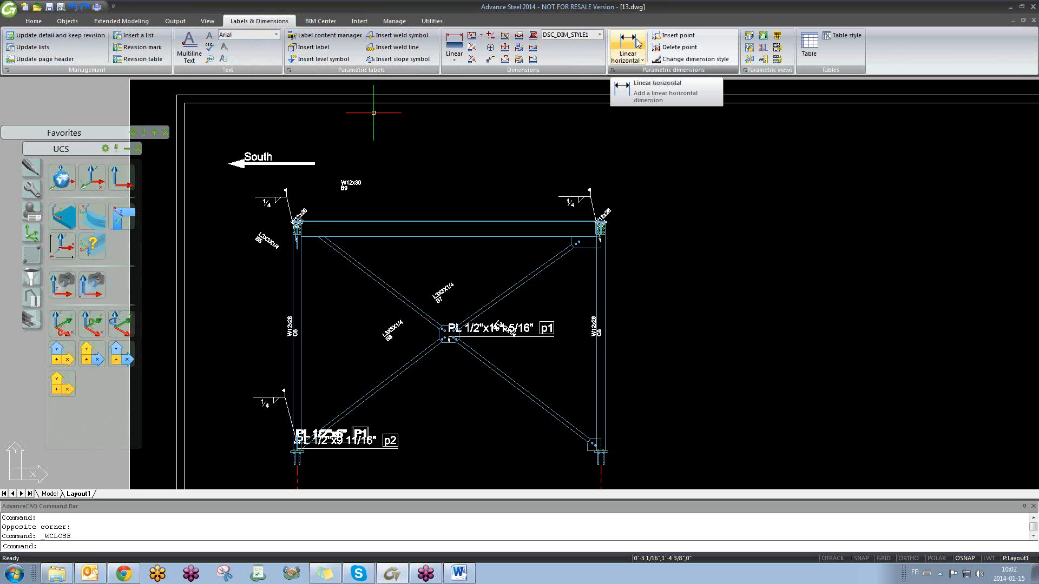
click(319, 60)
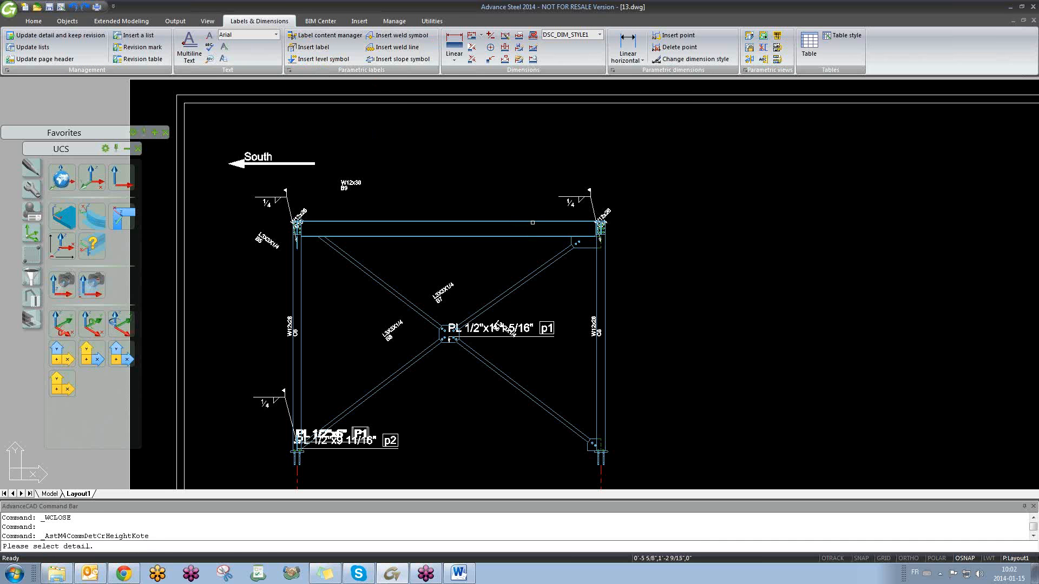
click(524, 232)
scroll(600, 219, up, 10)
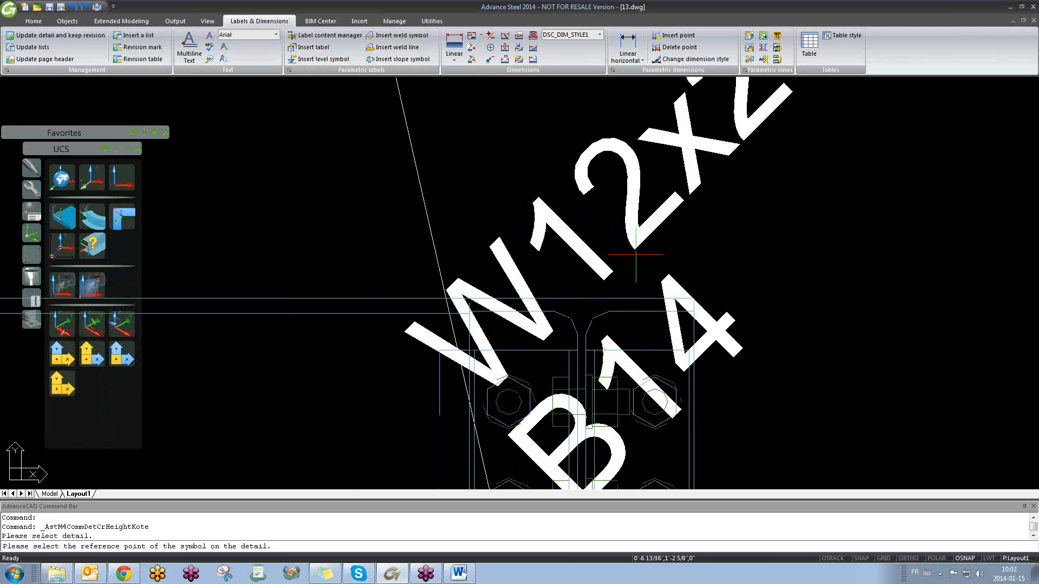
click(694, 298)
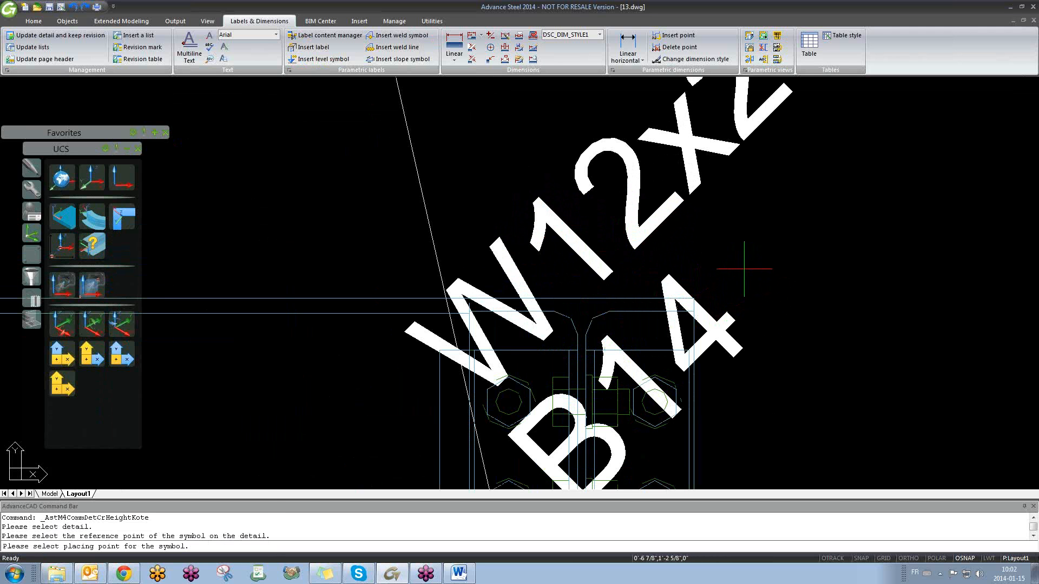
click(725, 295)
scroll(847, 244, down, 5)
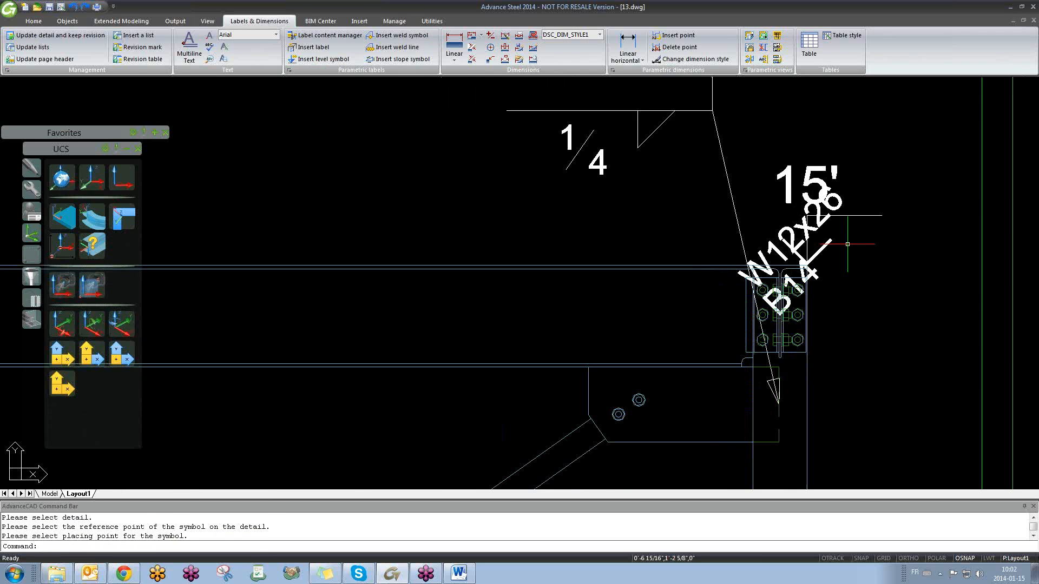
scroll(847, 244, down, 3)
- Move the level symbol's text outward from the grid 2 column and delete the overlapping W12x26 B14 label
click(717, 204)
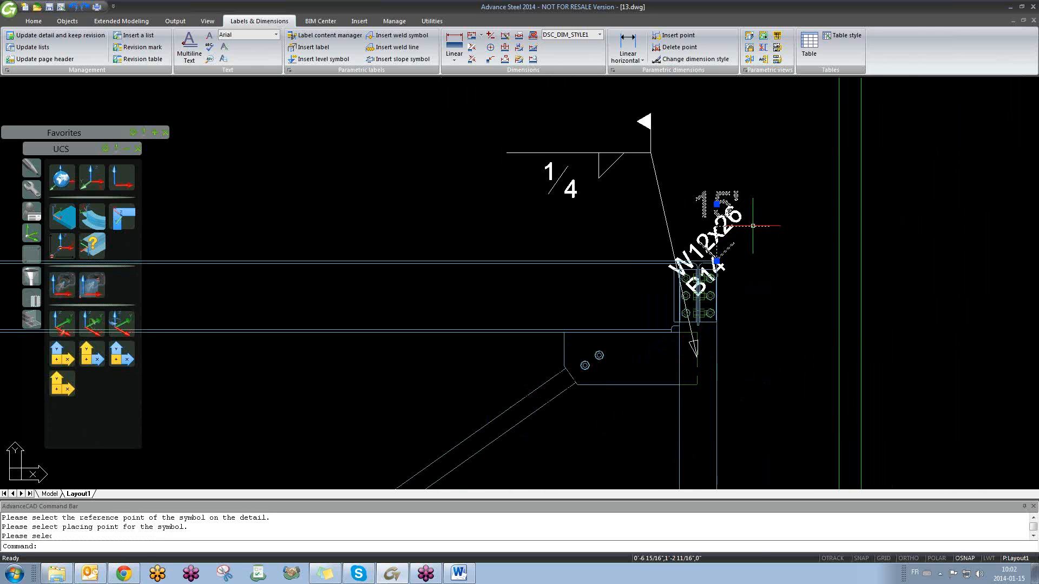
click(717, 205)
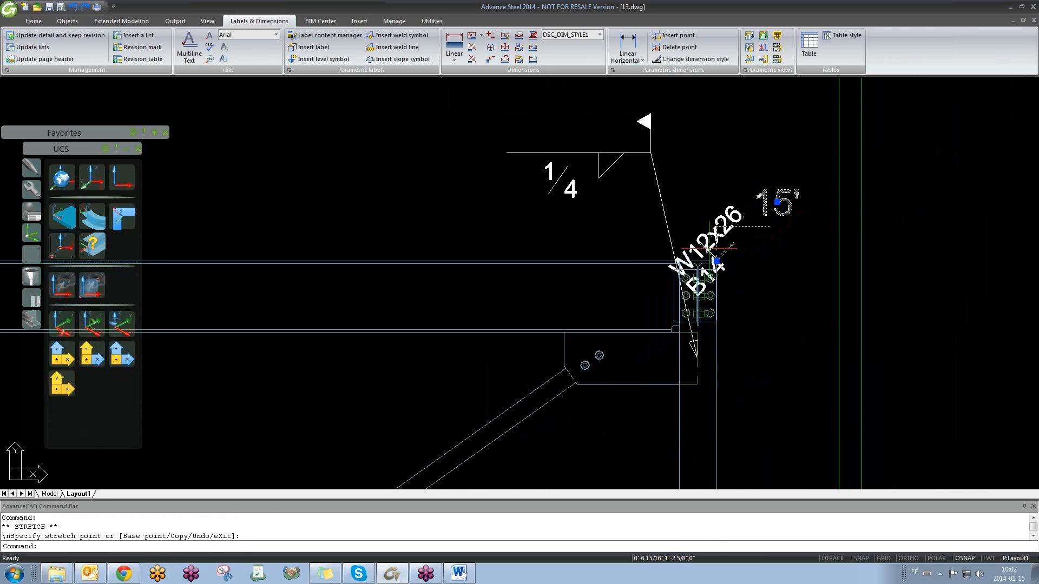
key(Escape)
key(Escape)
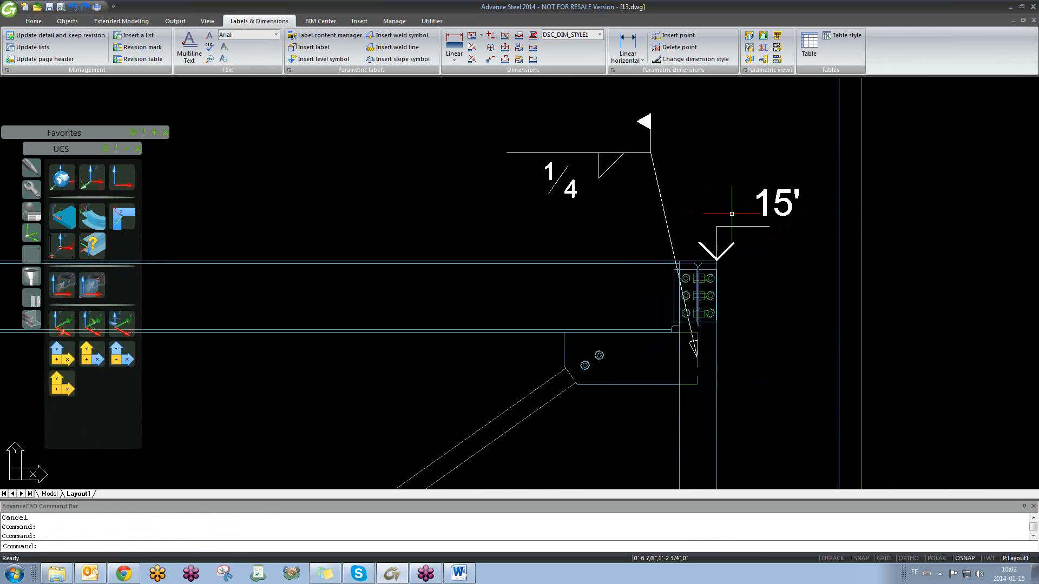
key(Delete)
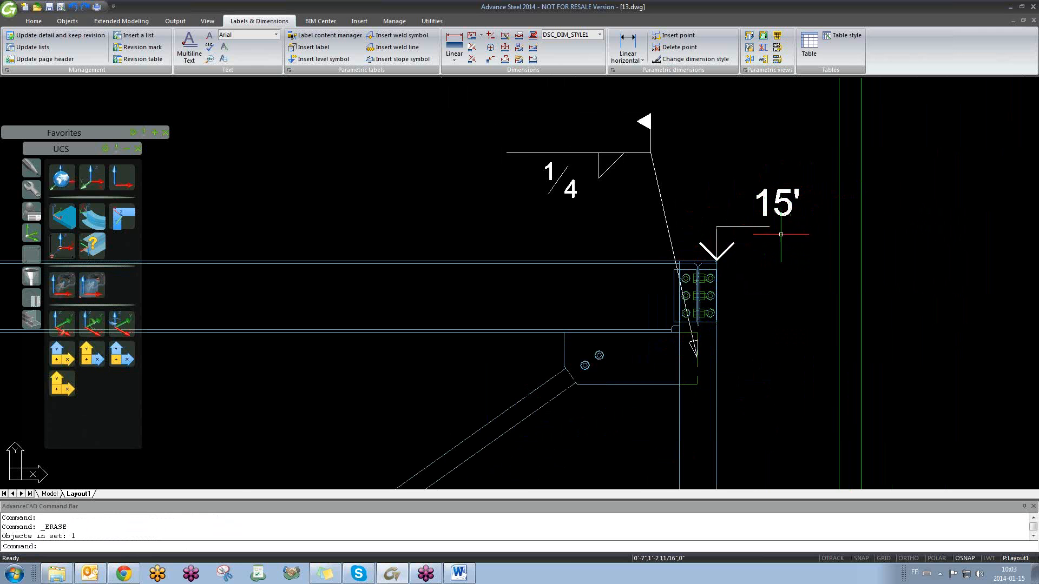
scroll(758, 228, down, 6)
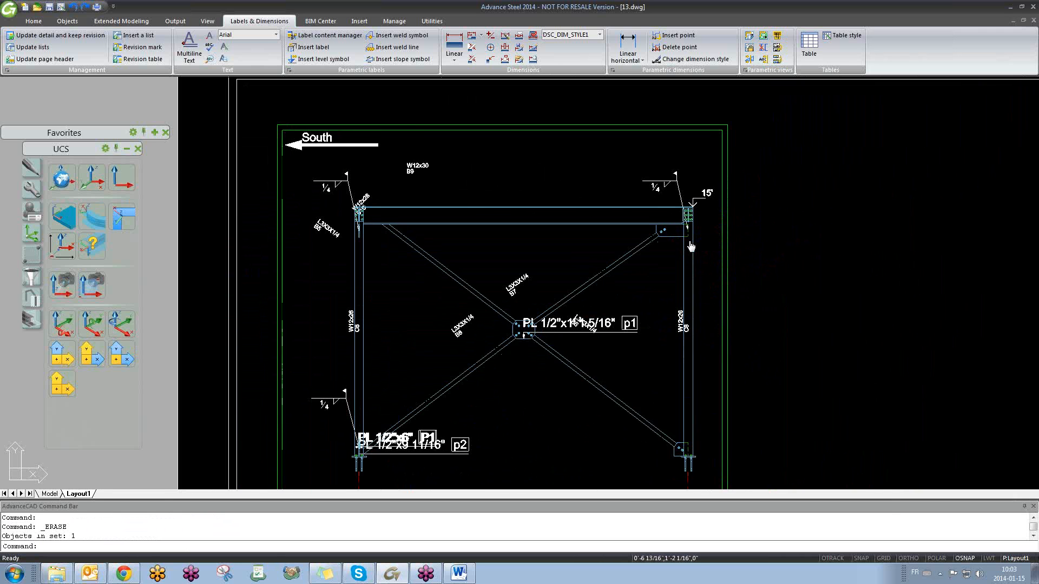
middle_drag(691, 247, 669, 241)
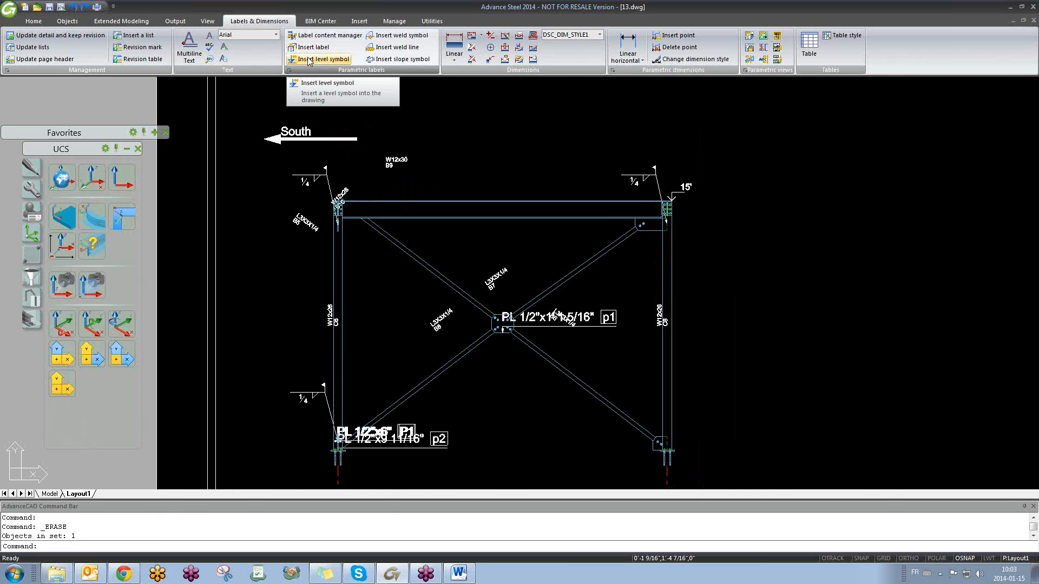
click(309, 60)
scroll(671, 448, up, 10)
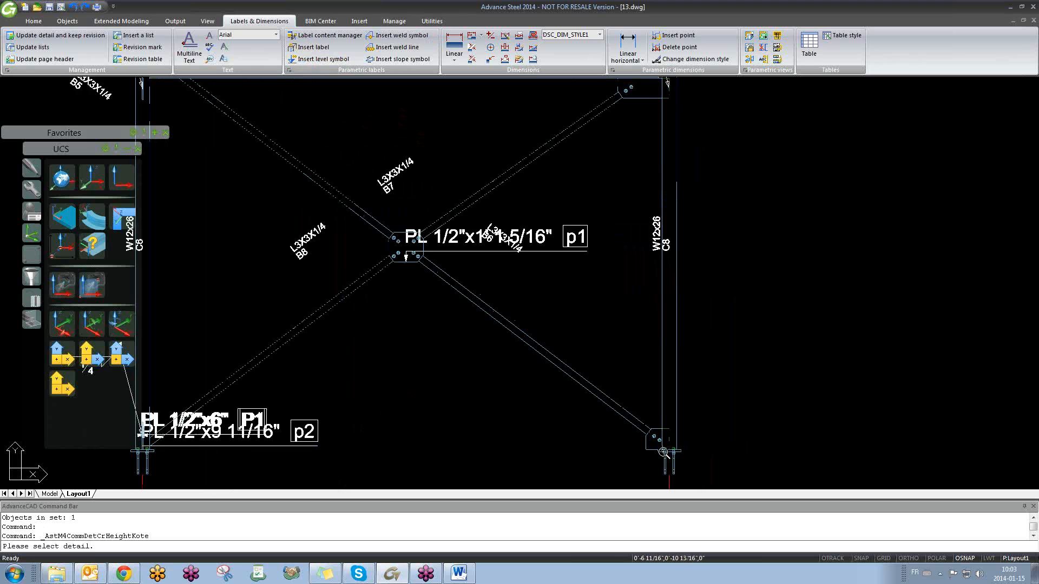
click(790, 448)
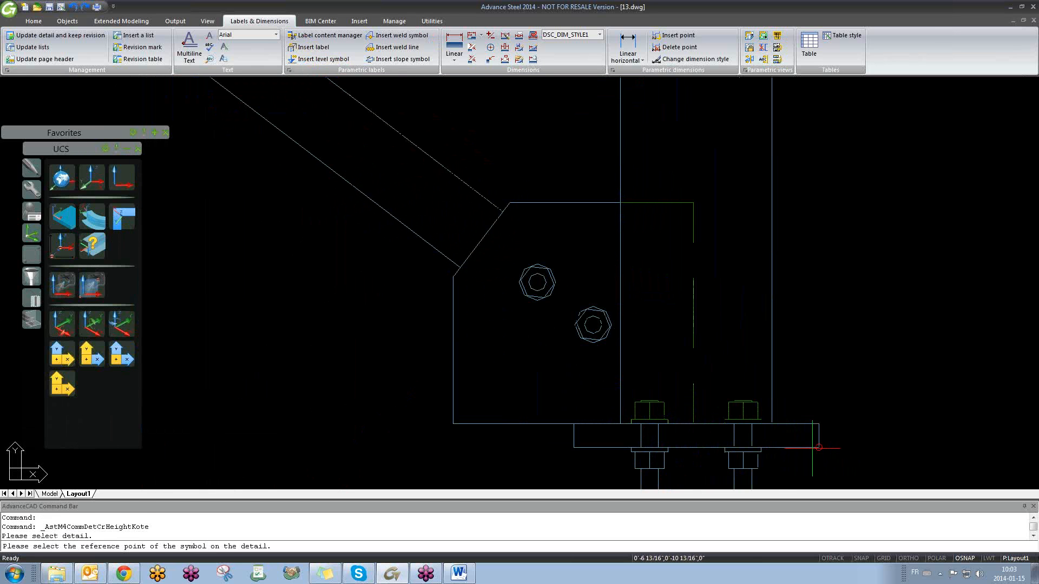
click(827, 448)
key(Escape)
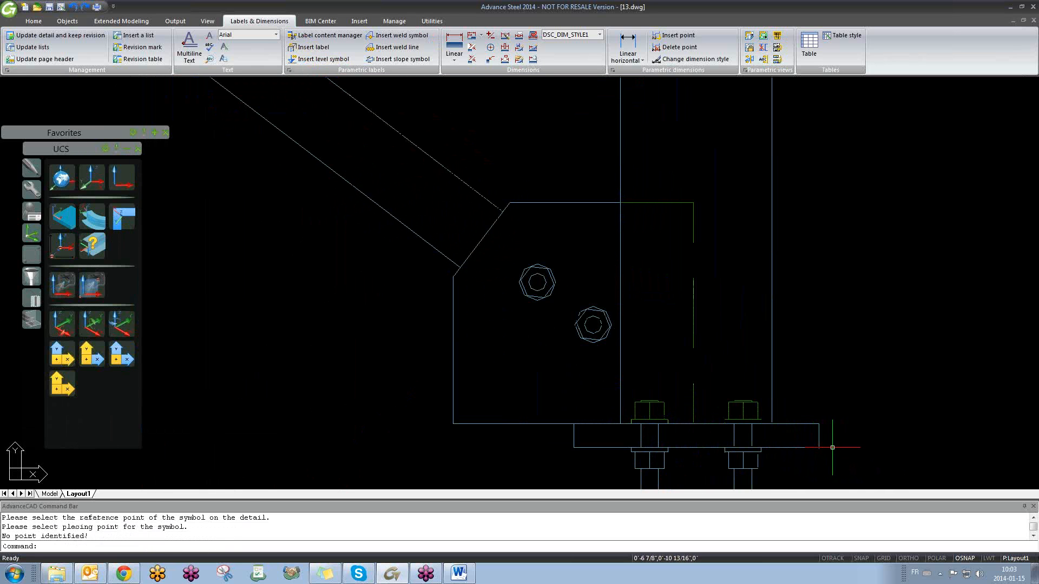
- Insert a level symbol referenced to the top outer corner of the base plate under the grid 2 column
scroll(811, 354, down, 10)
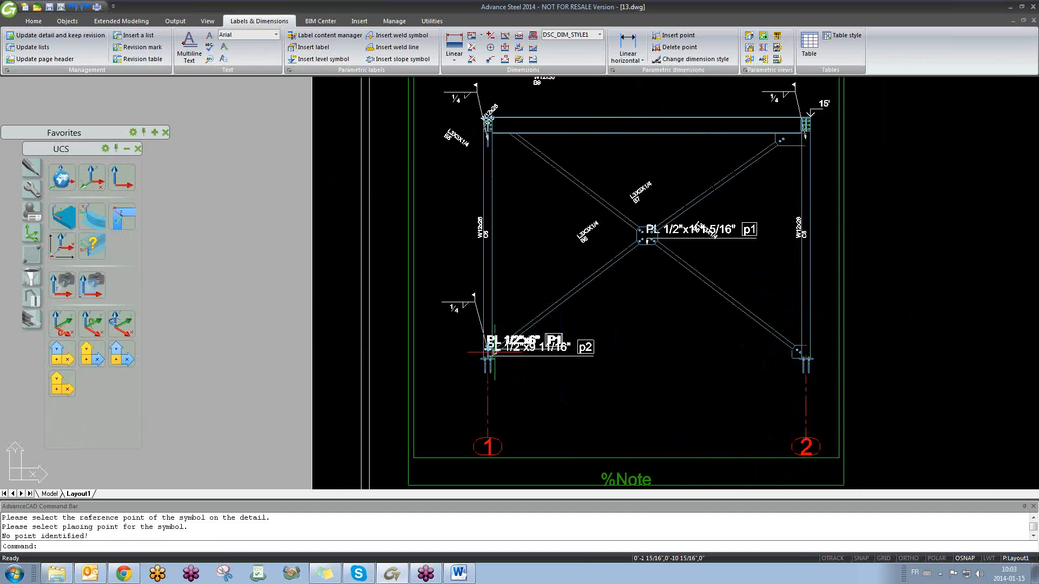
scroll(488, 350, up, 4)
scroll(517, 347, down, 2)
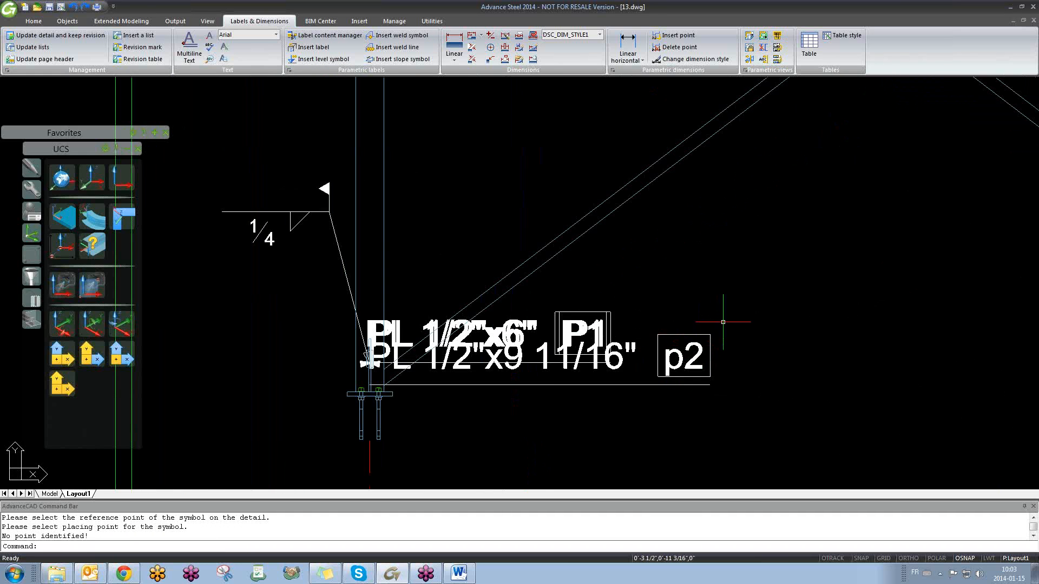
scroll(795, 294, down, 5)
scroll(724, 335, up, 5)
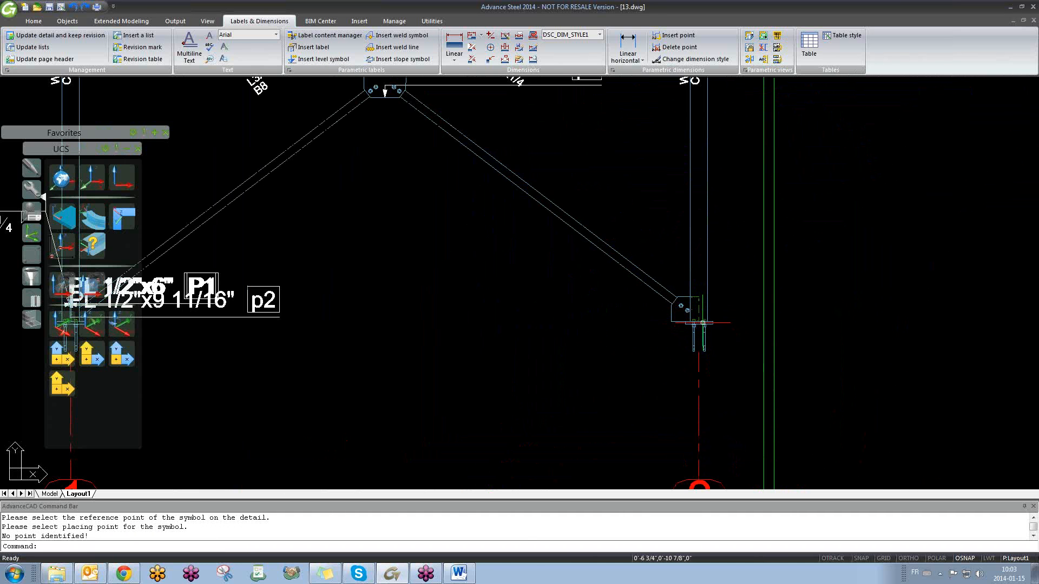
scroll(696, 306, down, 3)
click(312, 60)
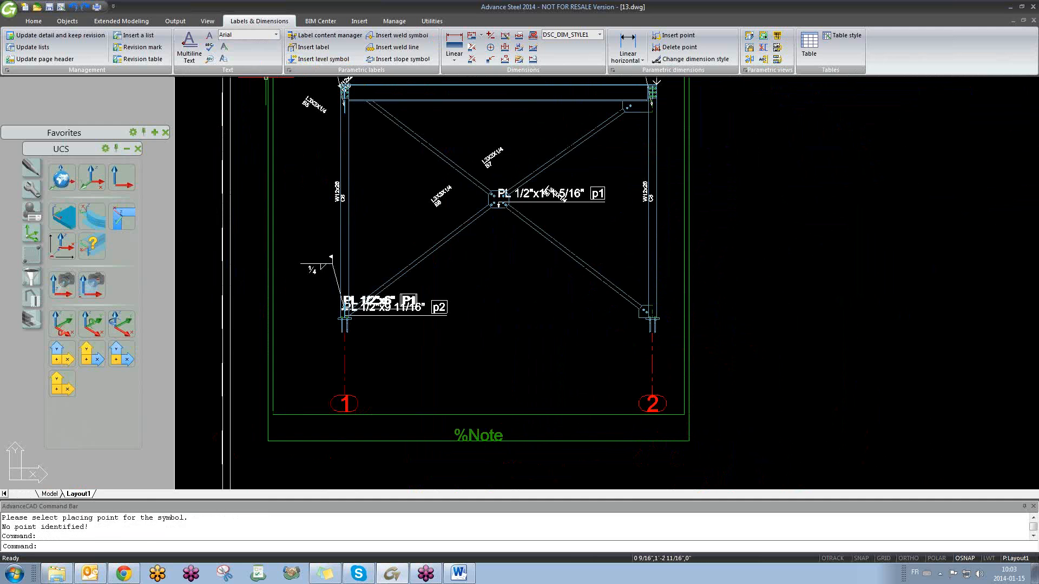
scroll(663, 312, up, 6)
click(576, 385)
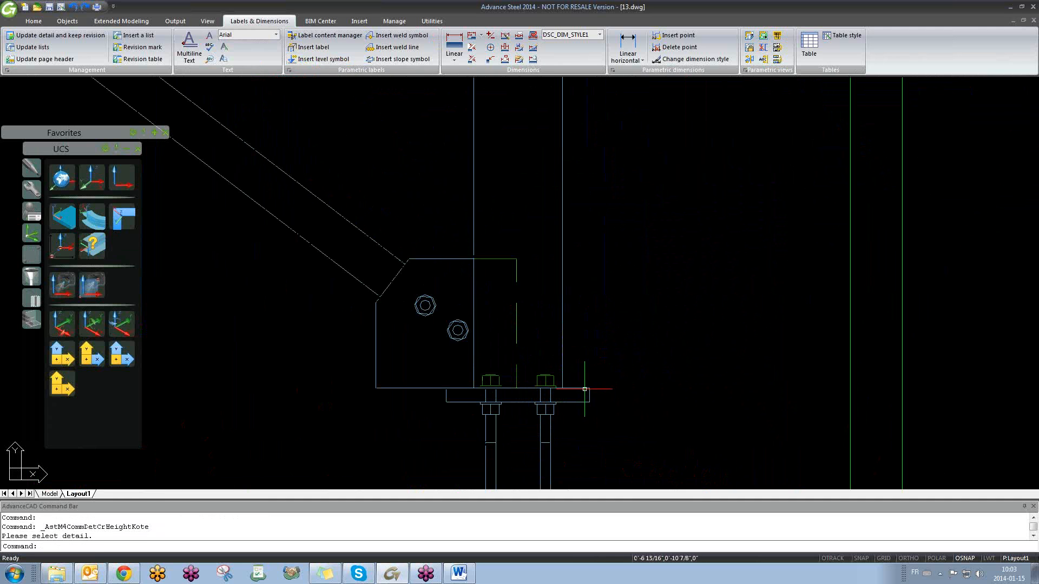
click(367, 60)
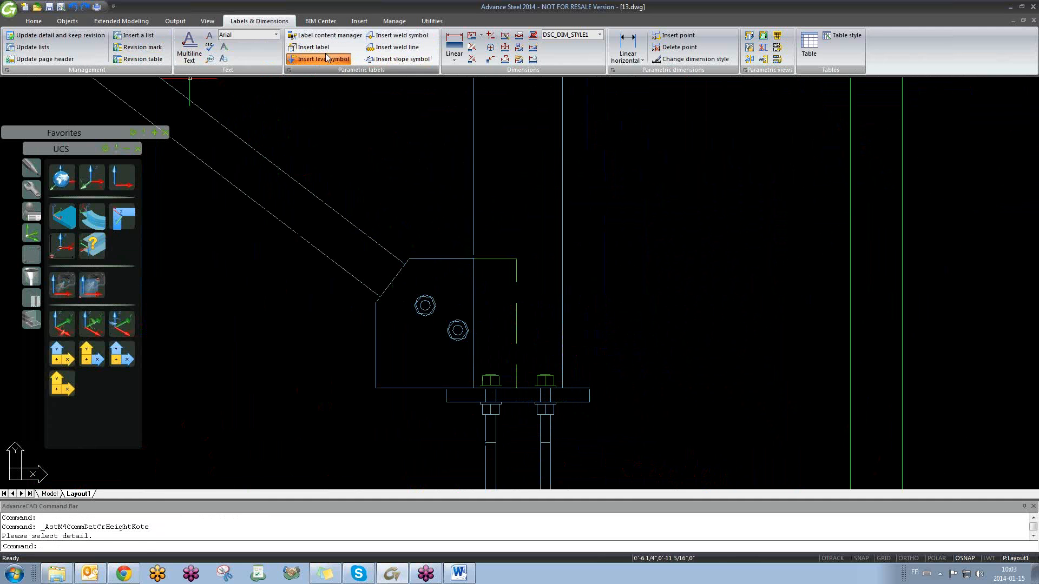
click(569, 387)
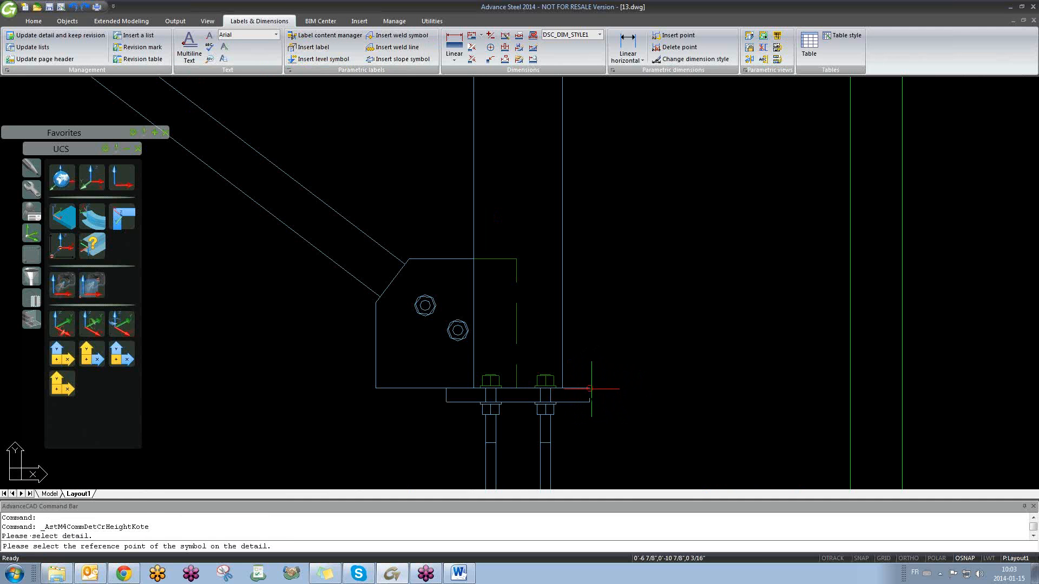
click(591, 387)
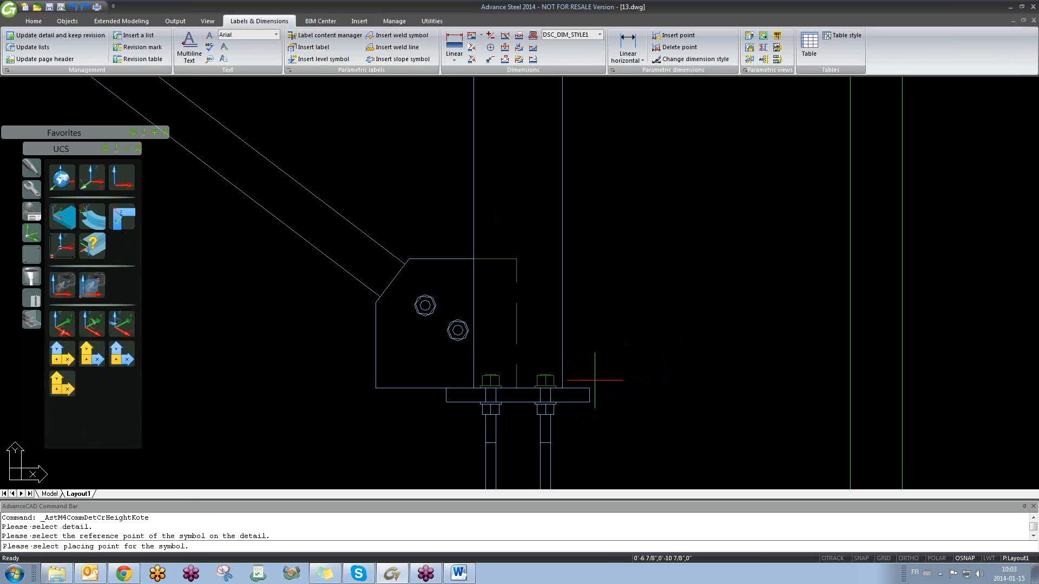
click(661, 308)
scroll(599, 319, down, 2)
scroll(599, 318, down, 1)
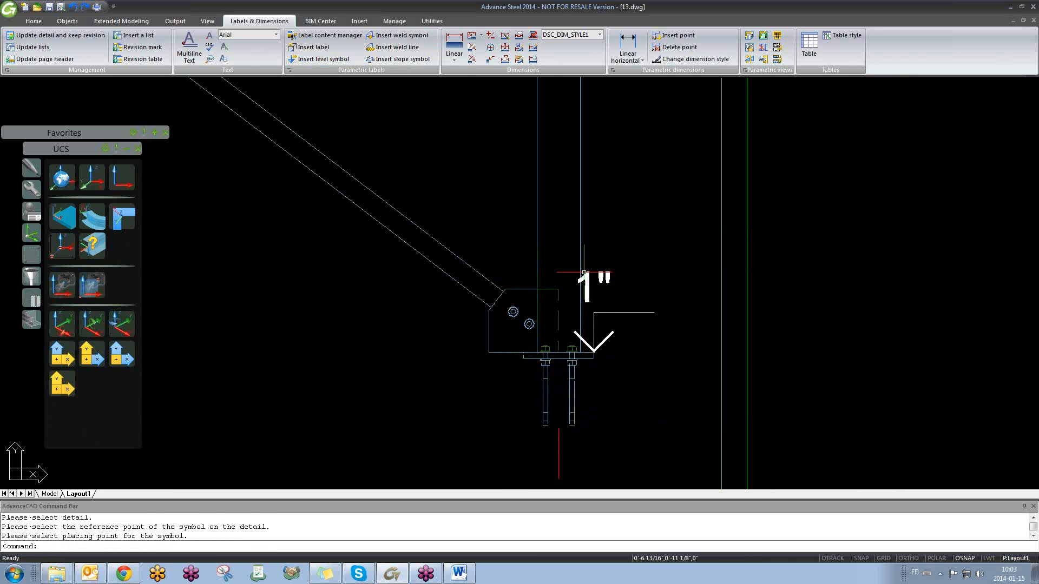
scroll(612, 324, down, 2)
key(Return)
scroll(625, 310, up, 2)
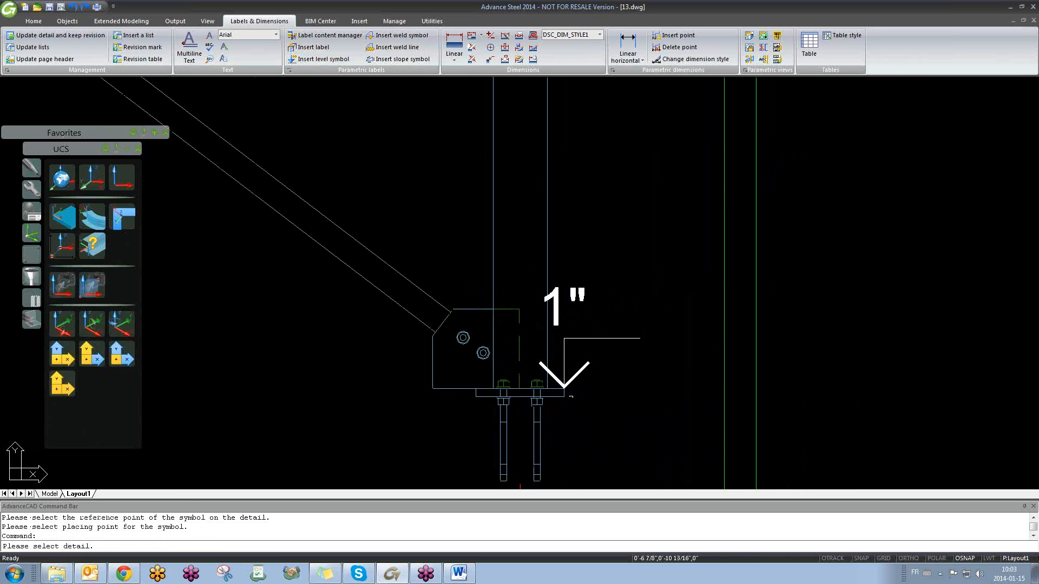
scroll(619, 314, down, 8)
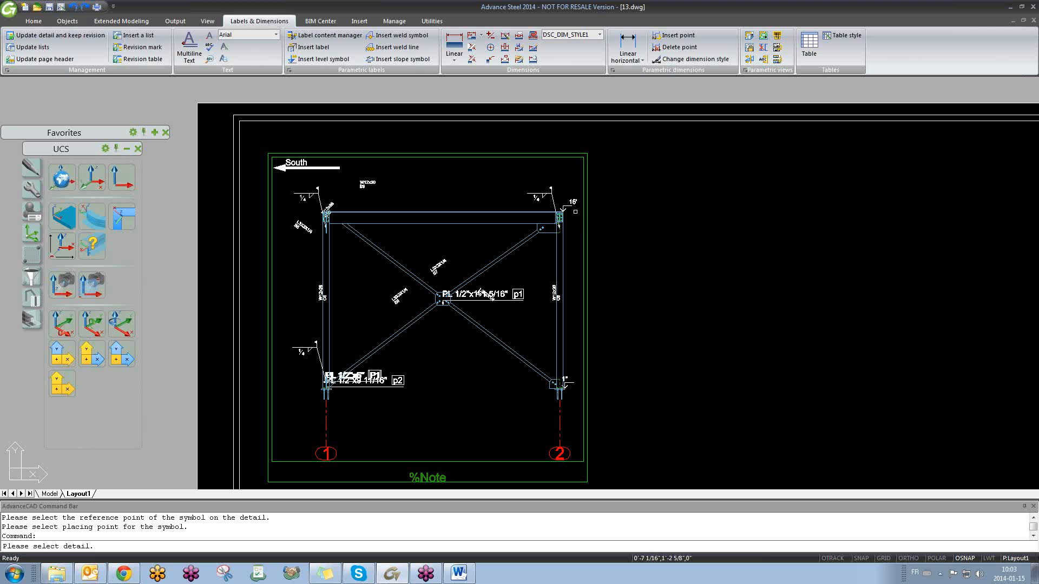
key(Escape)
key(Escape)
- Review the text style and presentation mode settings of the level symbol at the top of the grid 2 column
scroll(569, 226, up, 8)
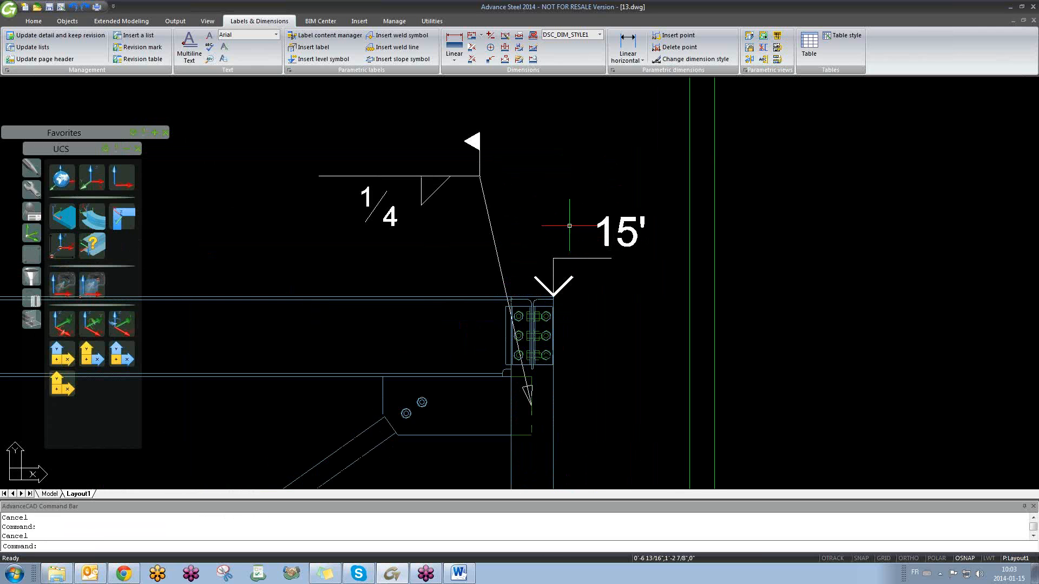
double_click(572, 258)
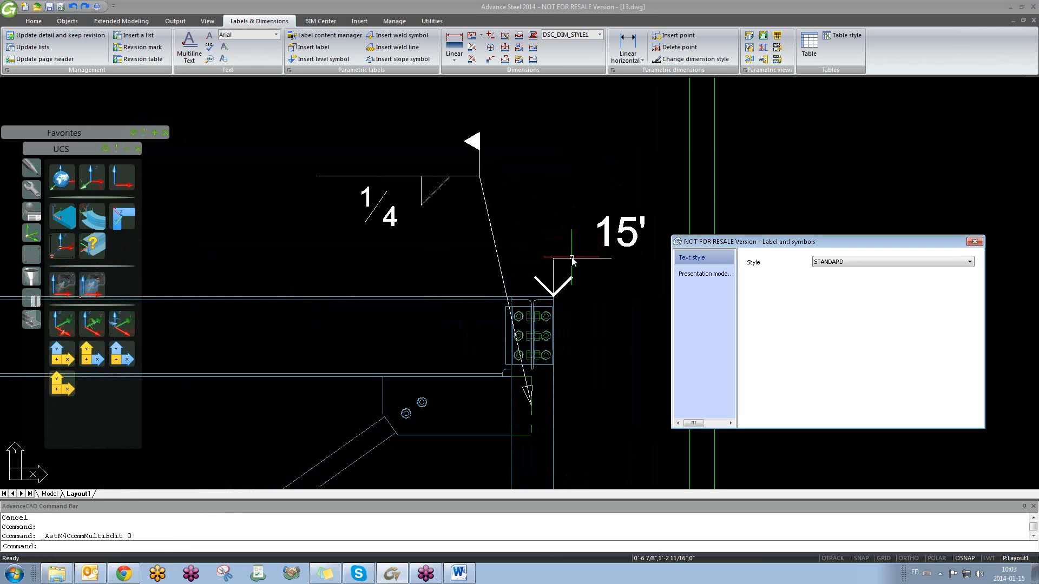
click(708, 273)
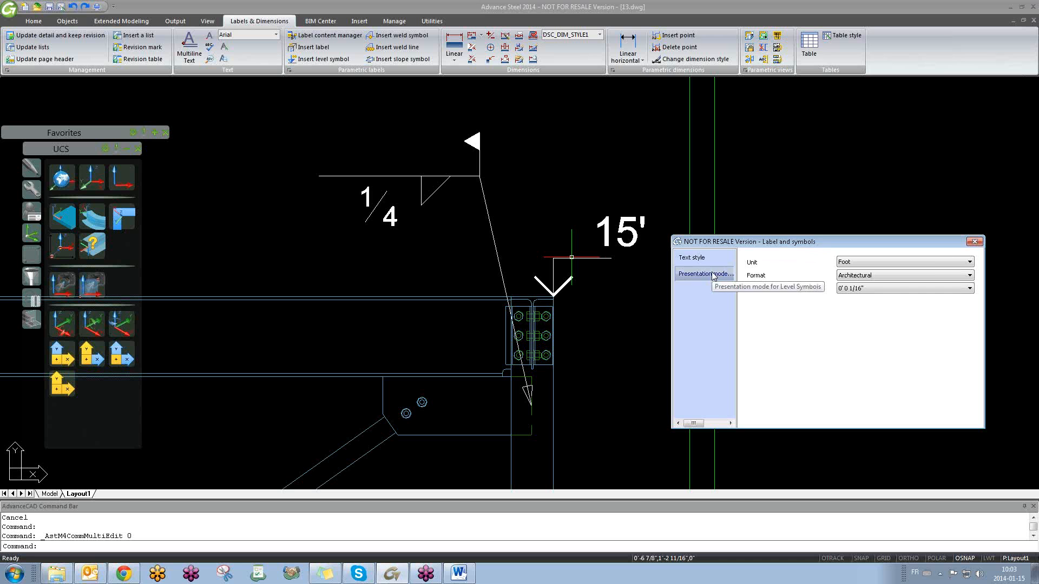
click(974, 242)
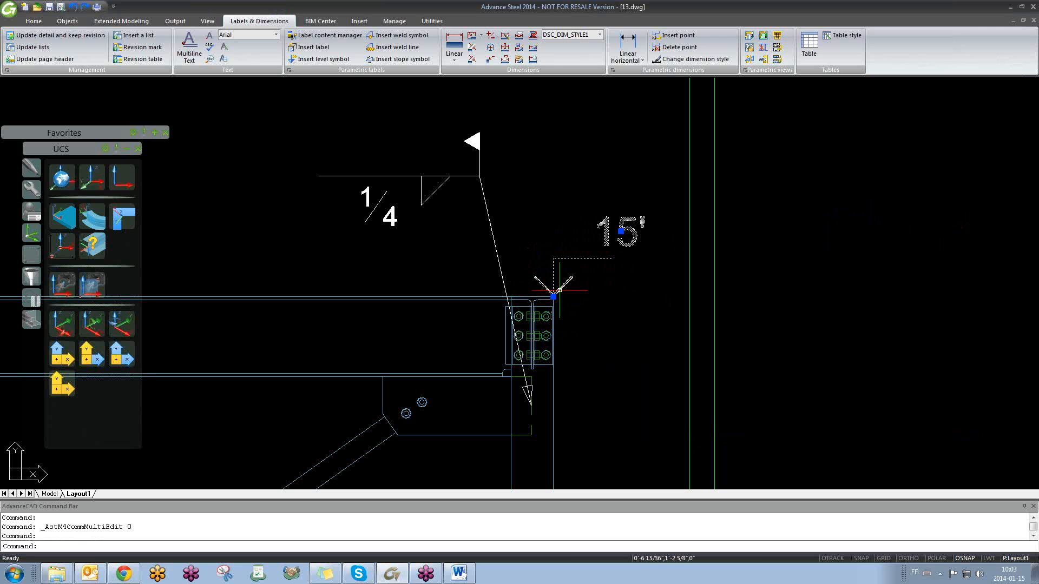
key(Escape)
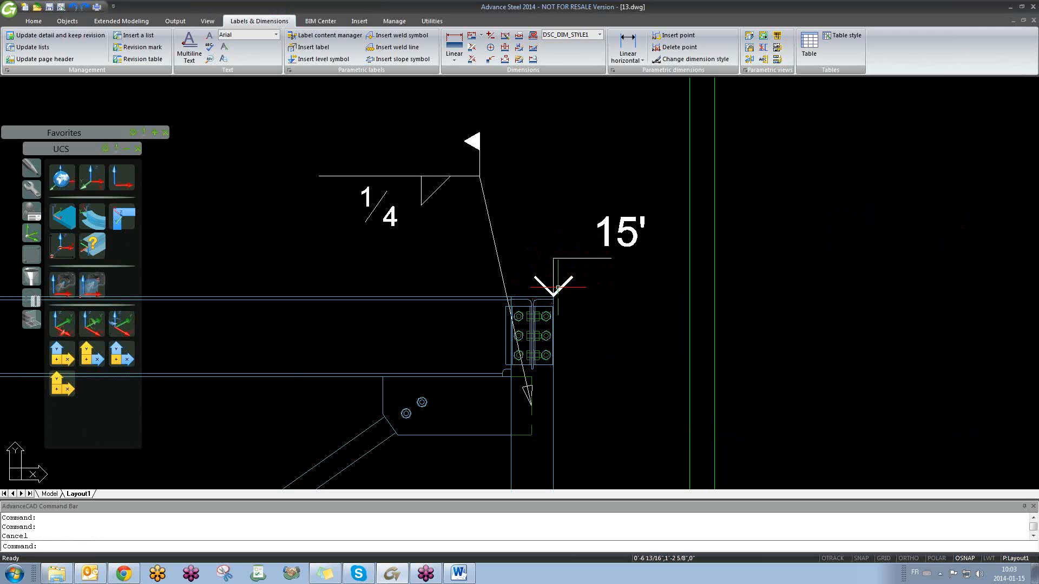
- Examine the 1/4 weld symbol at the beam-to-column connection on grid 2
mouse_move(97, 572)
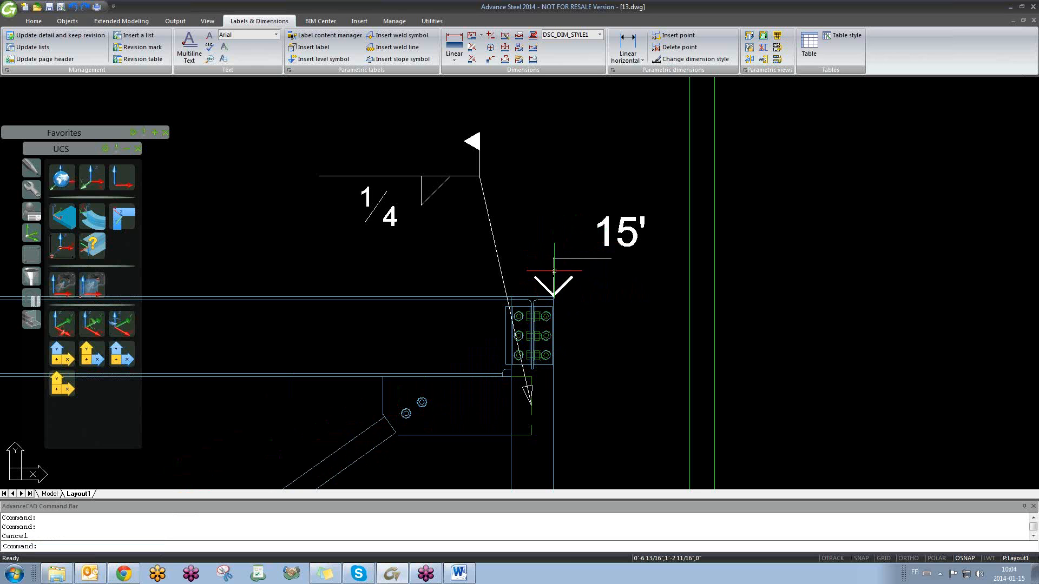
click(428, 175)
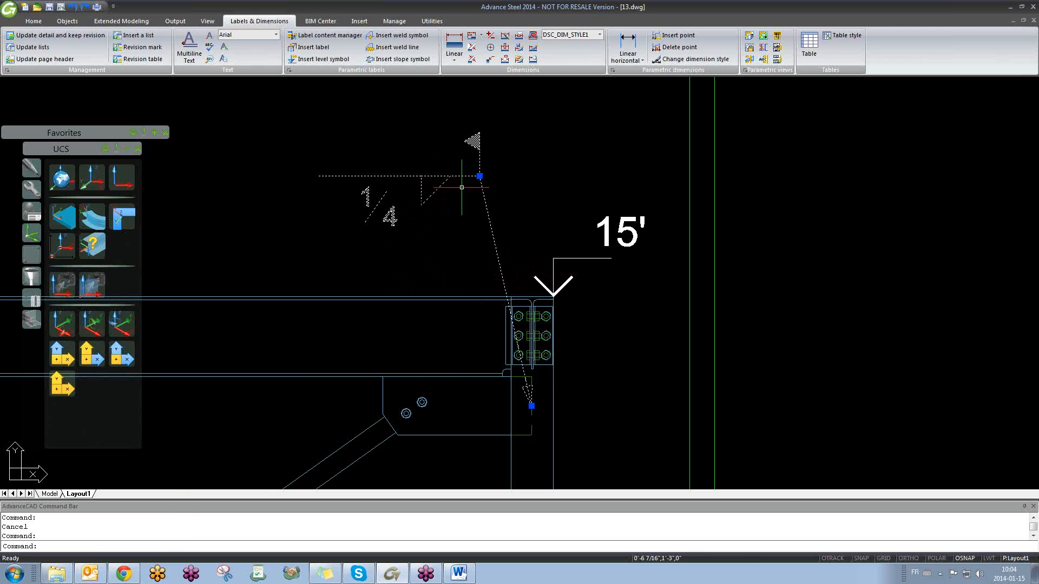
scroll(473, 183, down, 6)
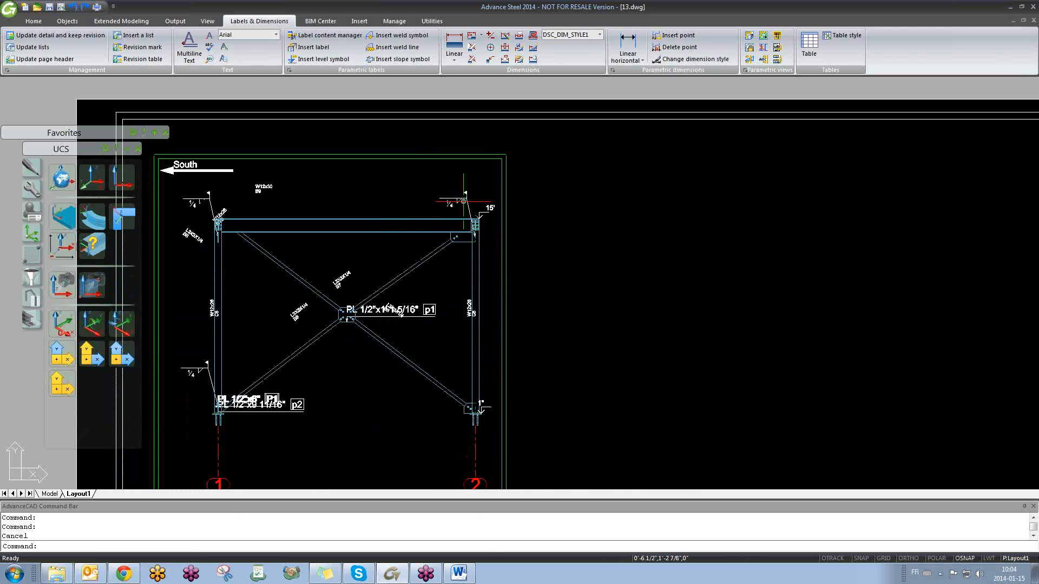
scroll(463, 200, up, 6)
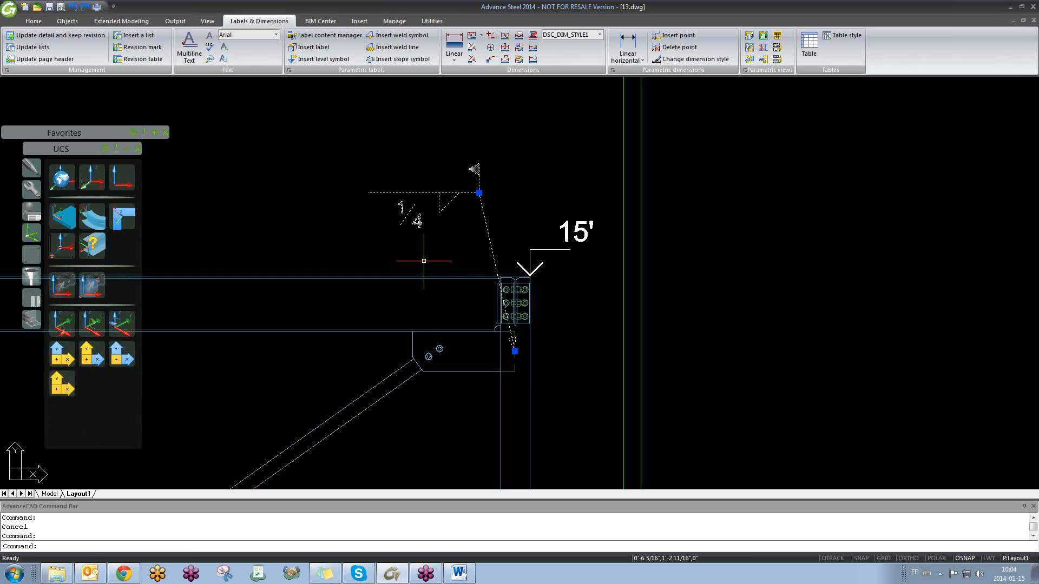
key(Escape)
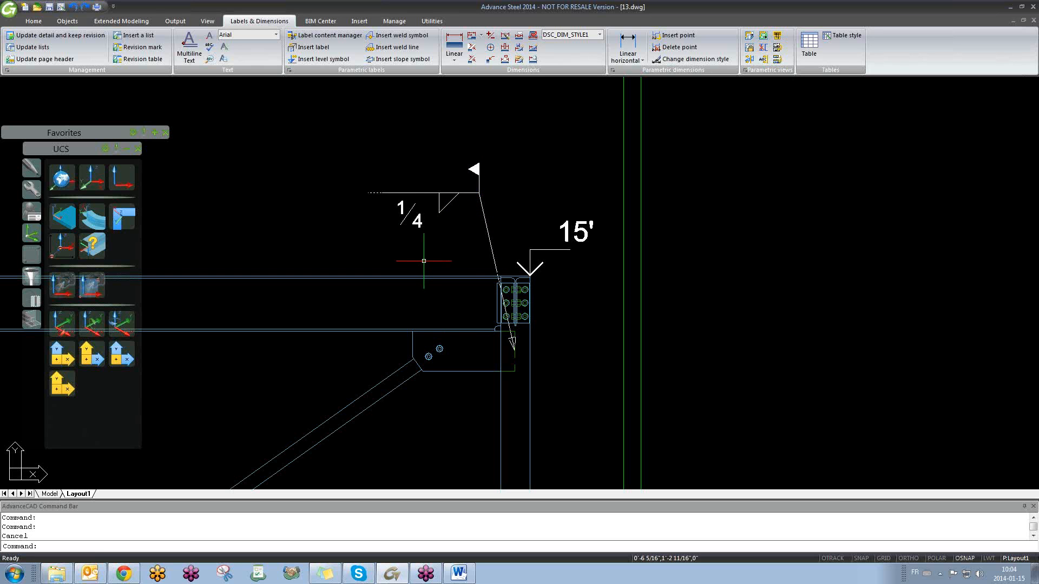
- Check the attachment points of the 1/4 weld symbol, and switch to drawing 15.dwg
click(438, 193)
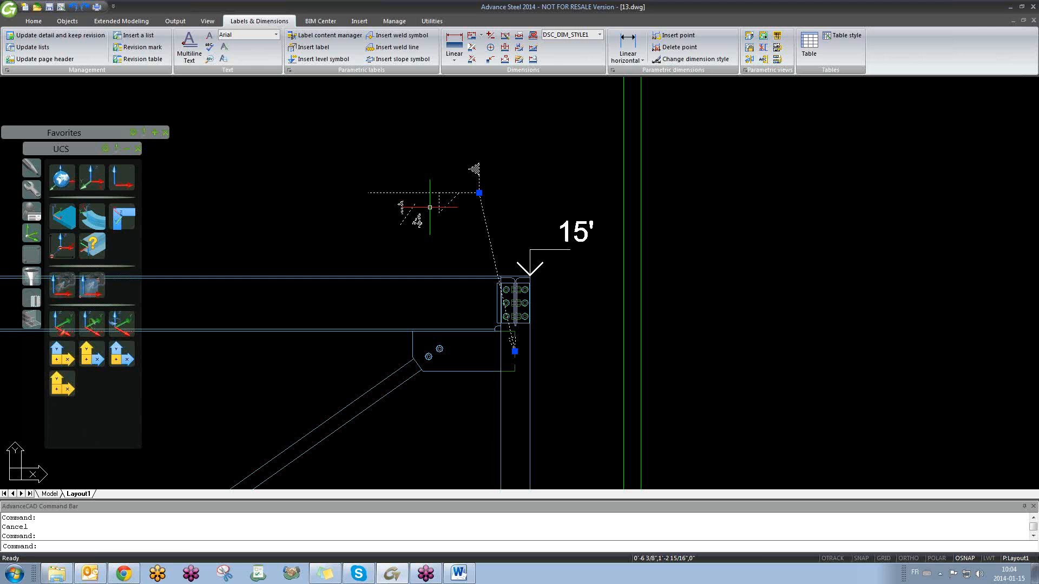
scroll(520, 308, down, 5)
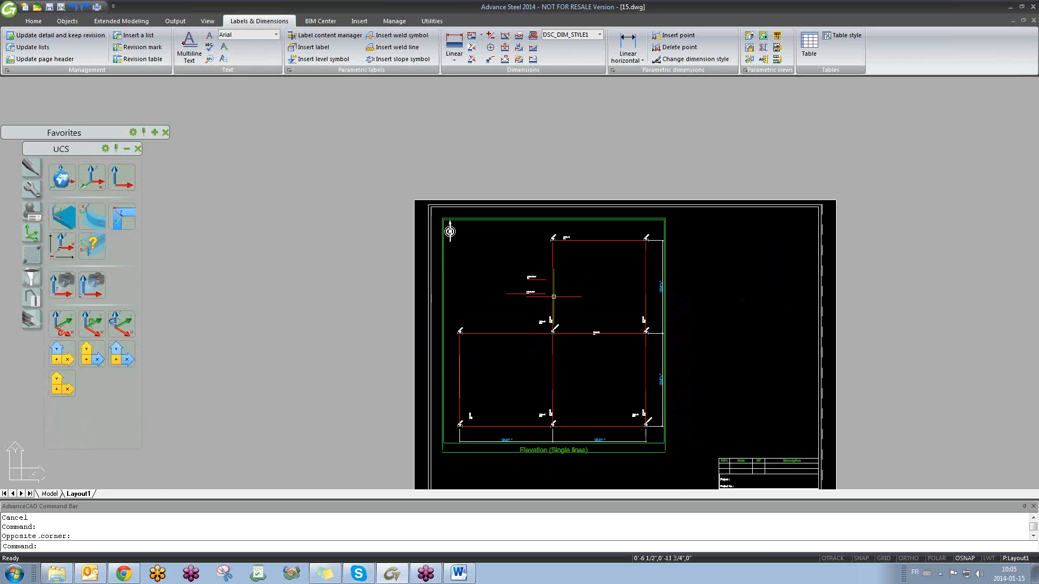
key(ctrl+Tab)
key(ctrl+Tab)
key(ctrl+Tab)
key(ctrl+Tab)
key(ctrl+Tab)
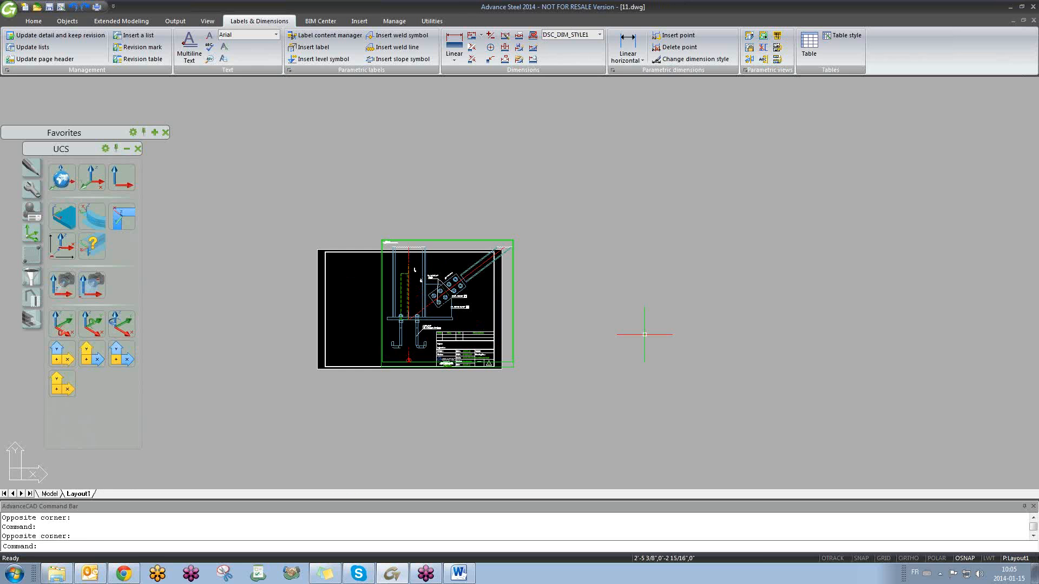
- Examine the member labels, column marks and dimensions in the Elevation (Single lines) view of drawing 15.dwg
scroll(644, 334, up, 6)
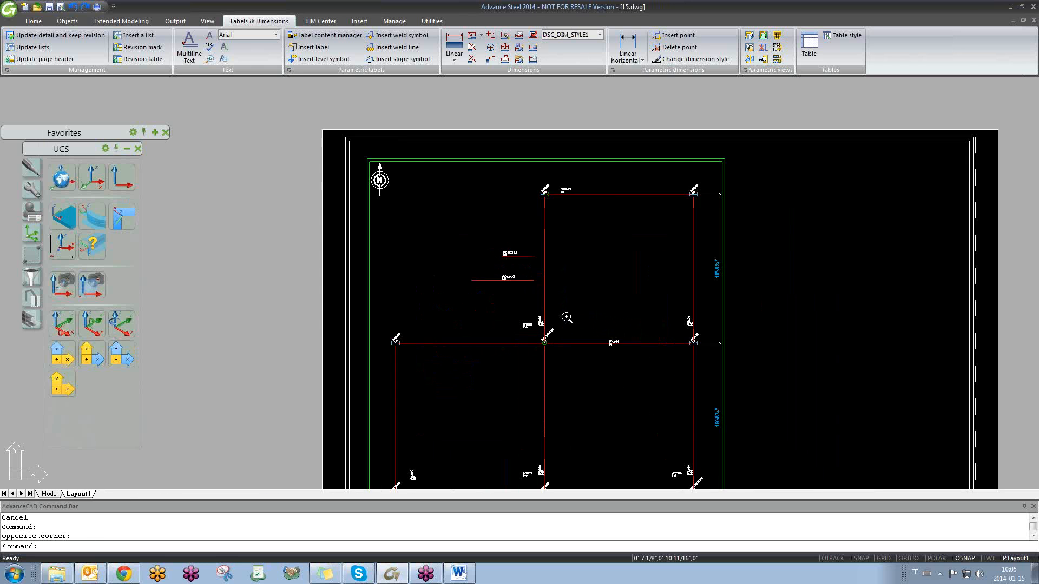
scroll(579, 332, down, 6)
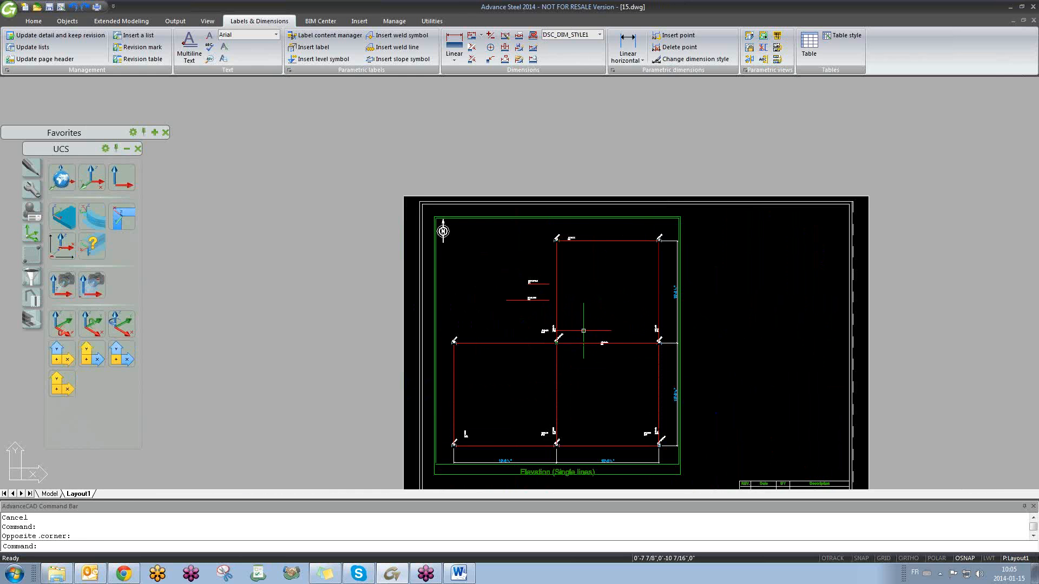
scroll(661, 261, up, 7)
scroll(609, 185, down, 4)
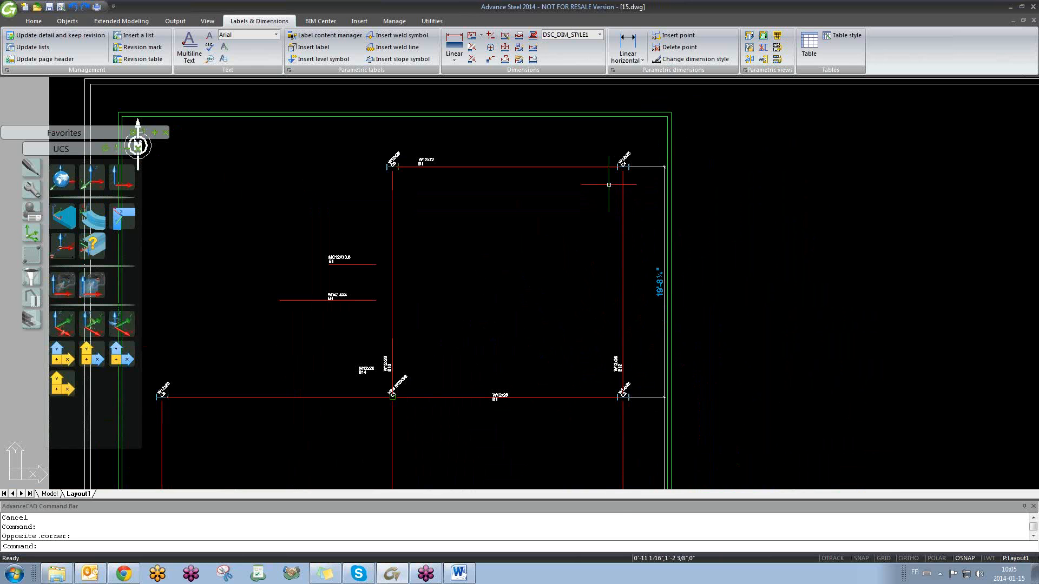
scroll(557, 294, down, 3)
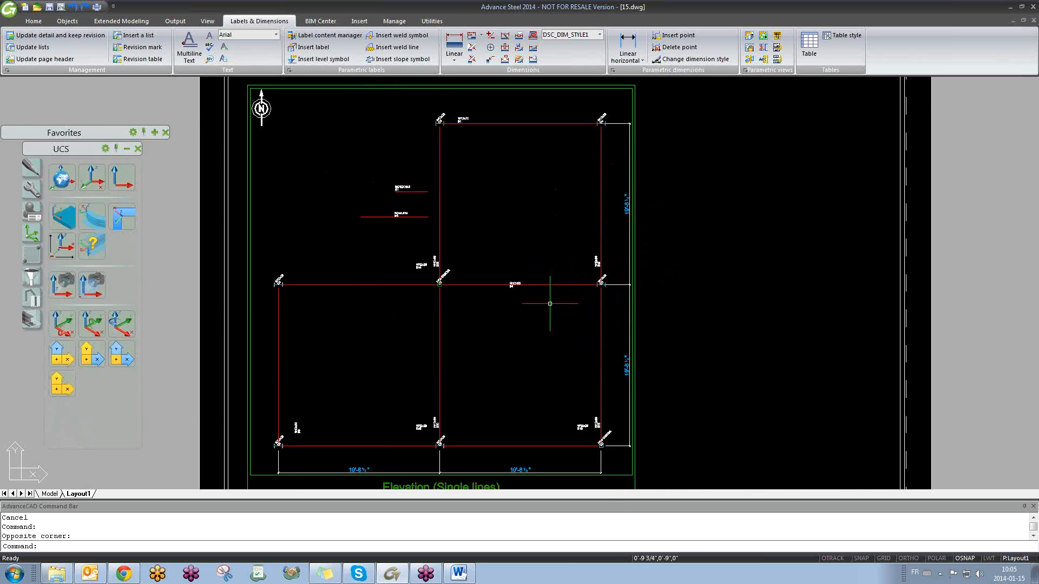
scroll(499, 377, up, 4)
scroll(598, 315, down, 5)
scroll(595, 313, up, 1)
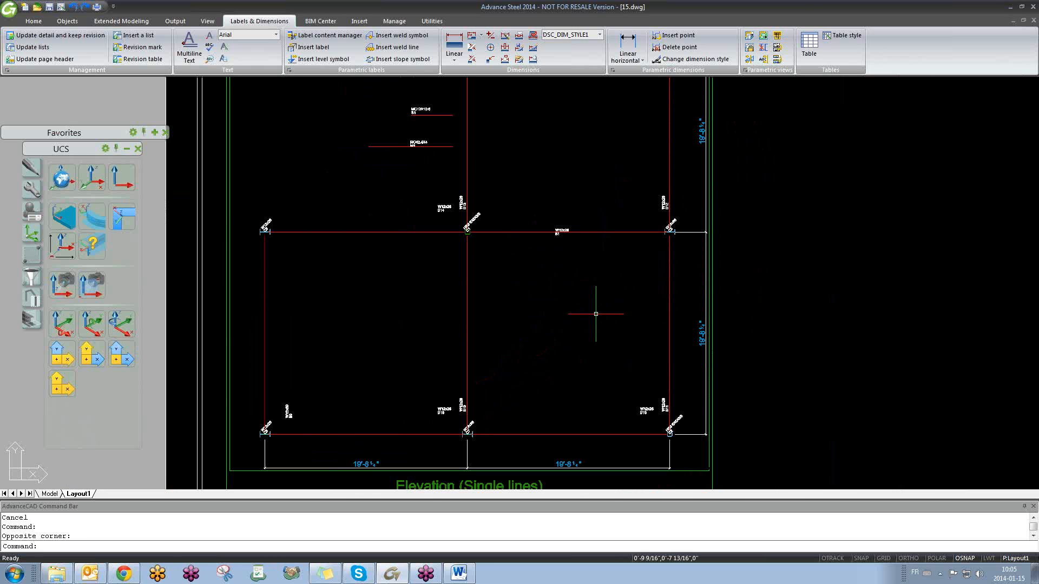
scroll(669, 432, up, 5)
scroll(672, 437, down, 3)
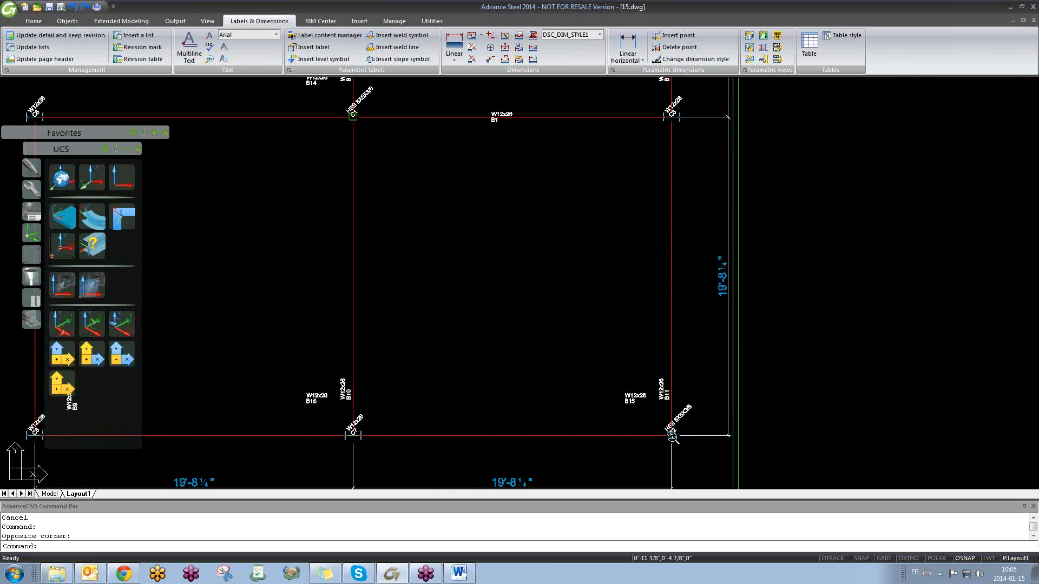
middle_drag(616, 433, 633, 343)
scroll(633, 343, down, 2)
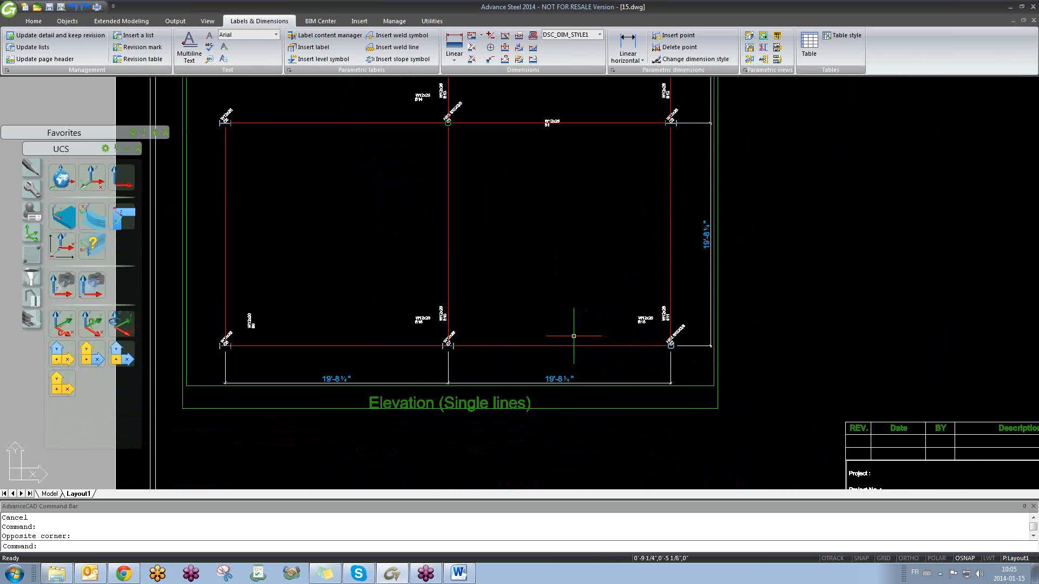
middle_drag(544, 259, 545, 302)
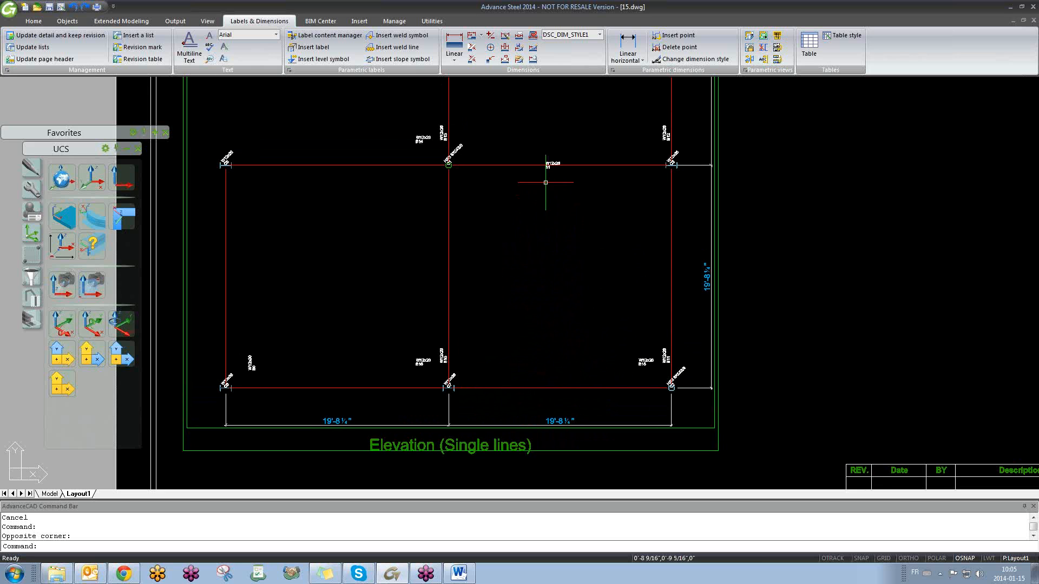
scroll(546, 183, up, 5)
scroll(547, 186, down, 8)
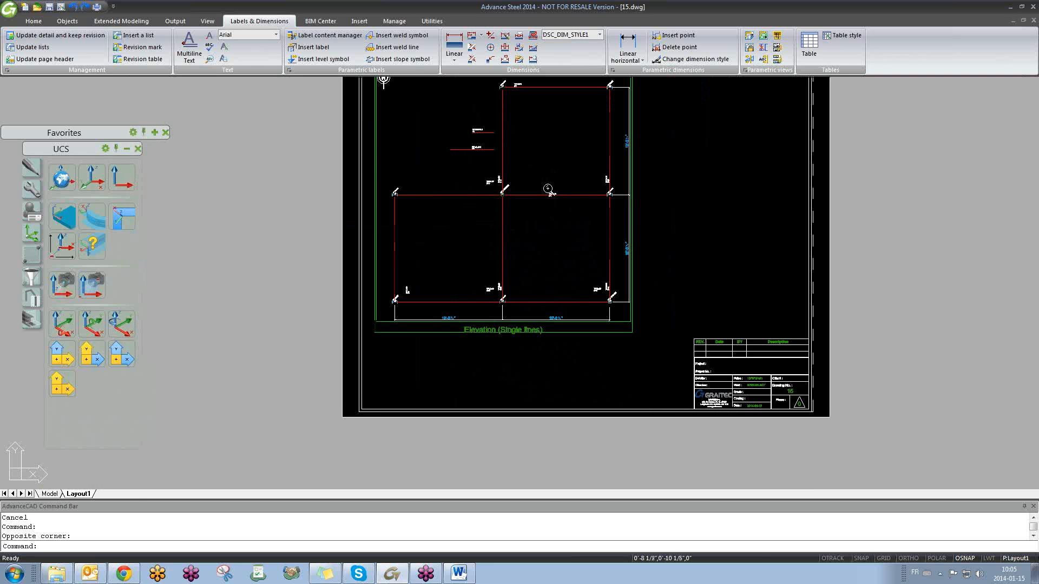
middle_drag(543, 181, 523, 262)
scroll(496, 155, up, 6)
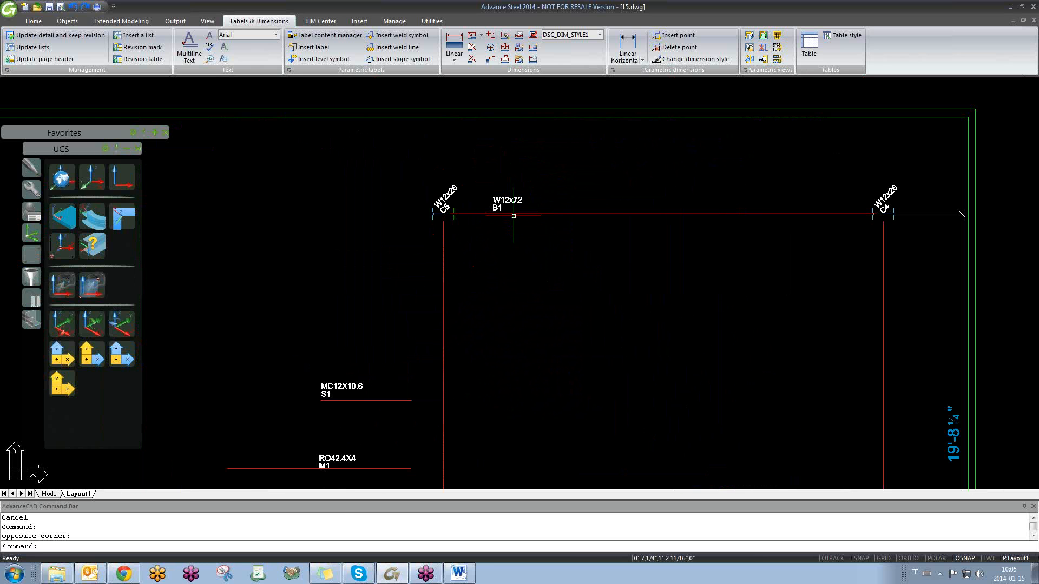
- In the training 6 janvier.dwg model, move the top beam above the diagonal brace near the UCS origin down by 2
key(ctrl+Tab)
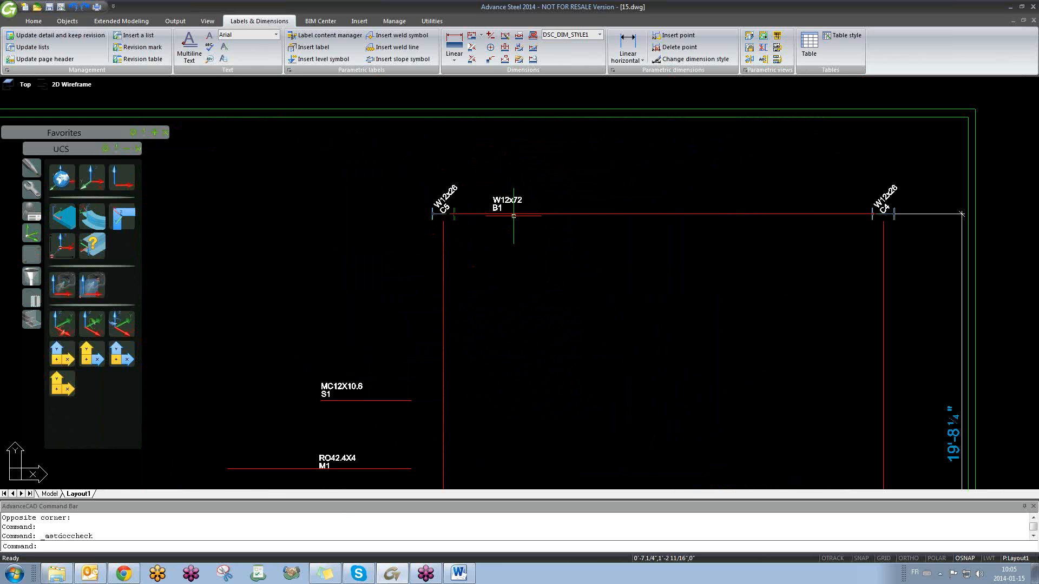
scroll(578, 282, up, 6)
scroll(578, 281, down, 2)
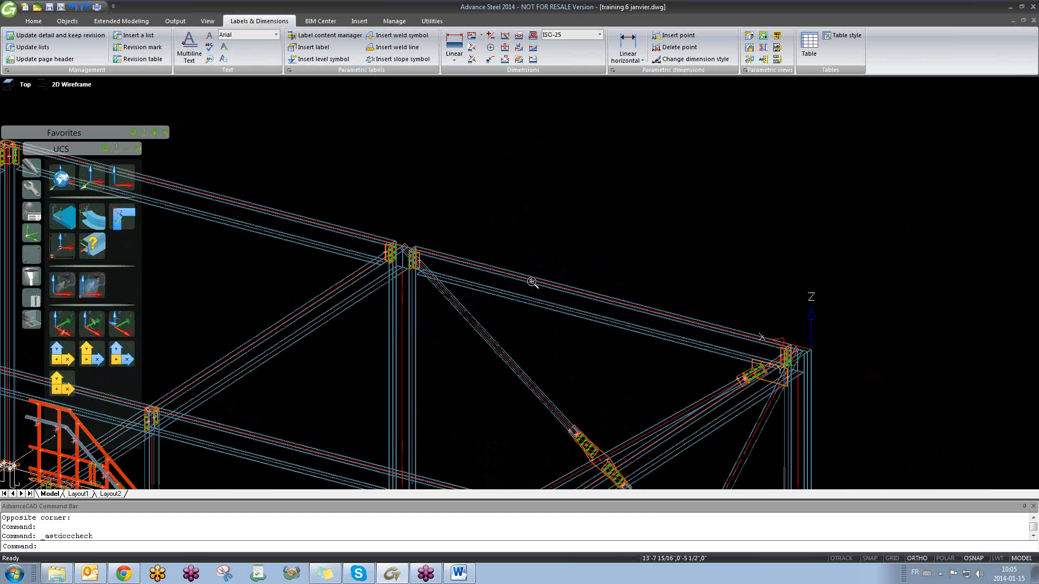
click(550, 283)
text(M)
key(Return)
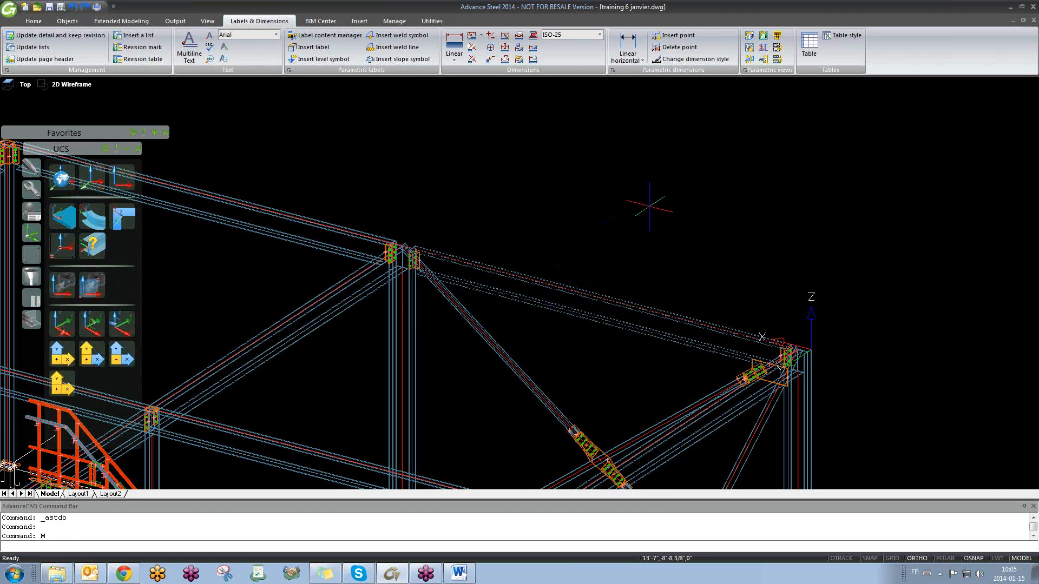
click(659, 206)
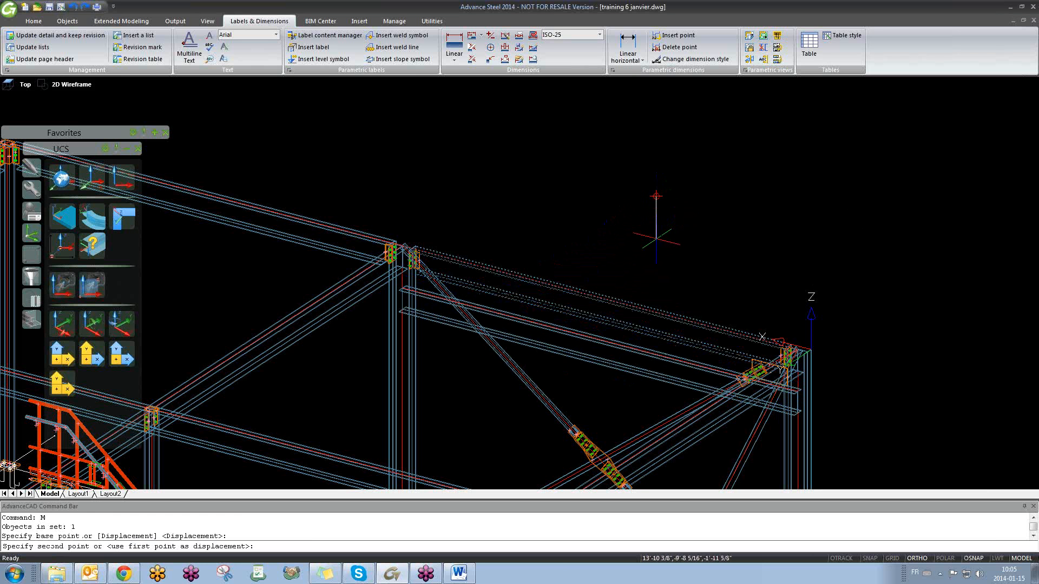
text(2)
key(Return)
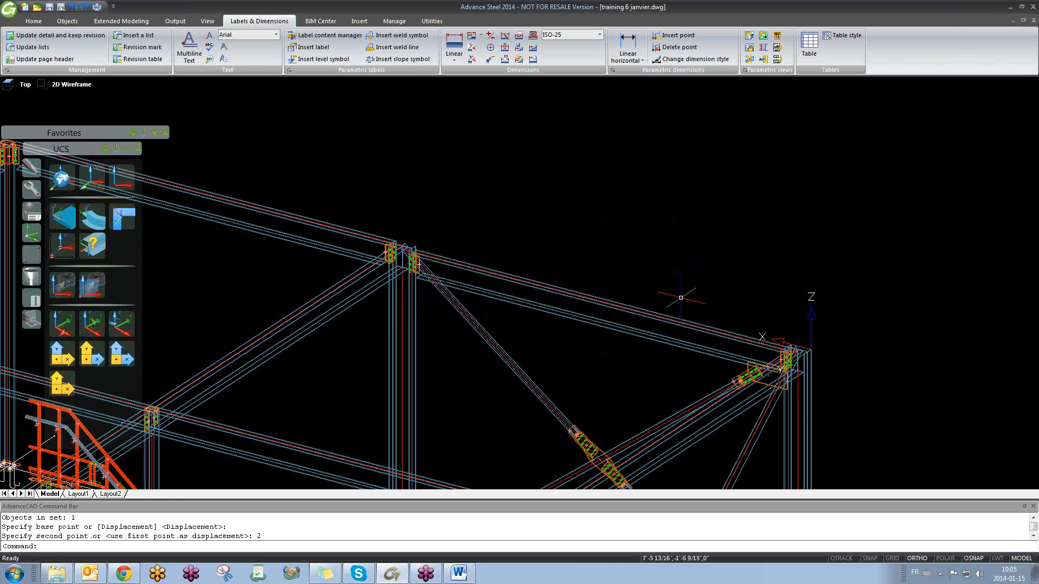
- Update the Elevation (Single lines) detail view in 15.dwg to match the modified model
key(ctrl+Tab)
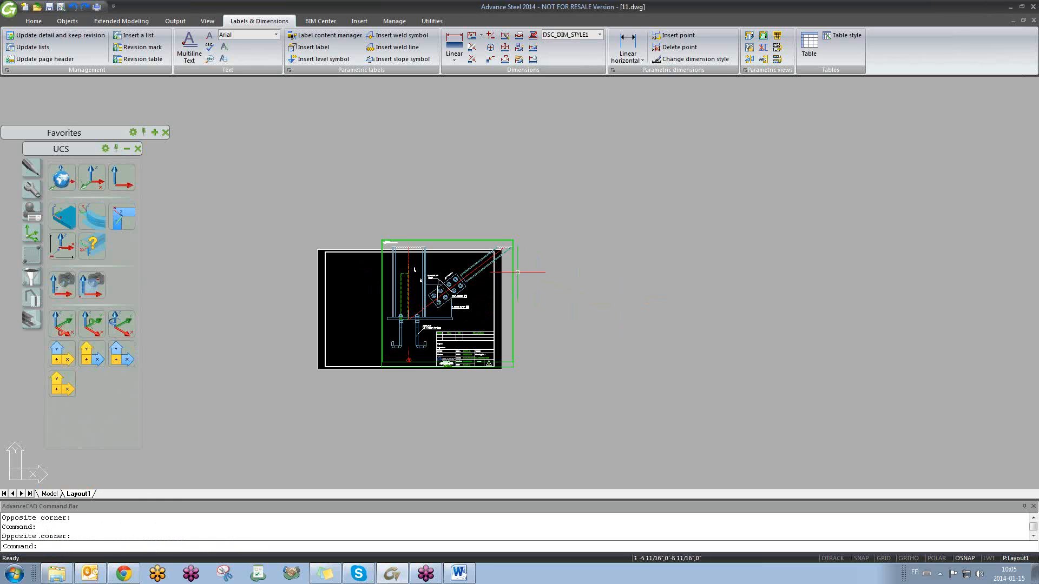
key(ctrl+Tab)
key(ctrl+Tab)
key(ctrl+Tab)
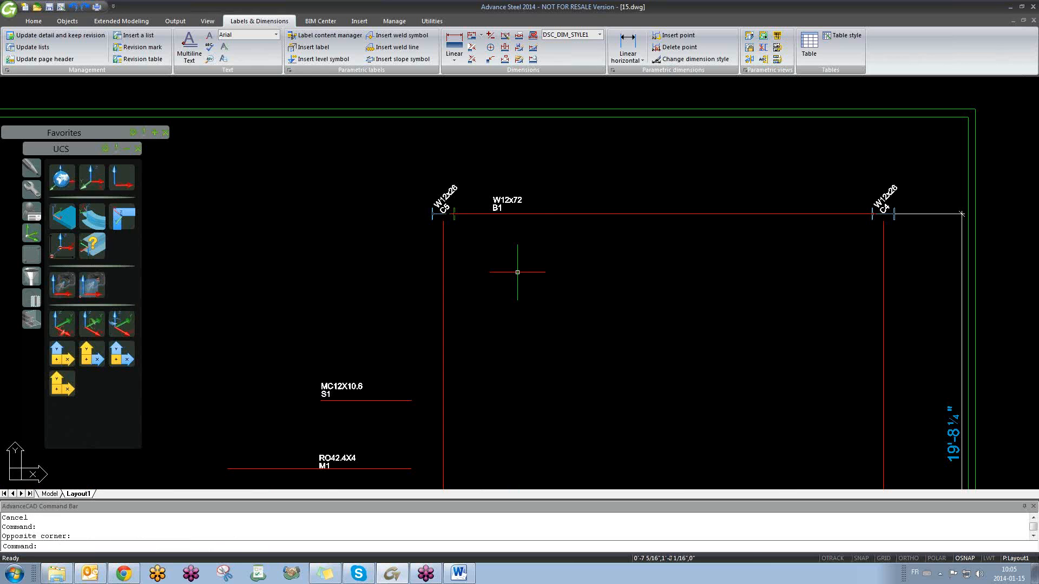
scroll(543, 237, down, 6)
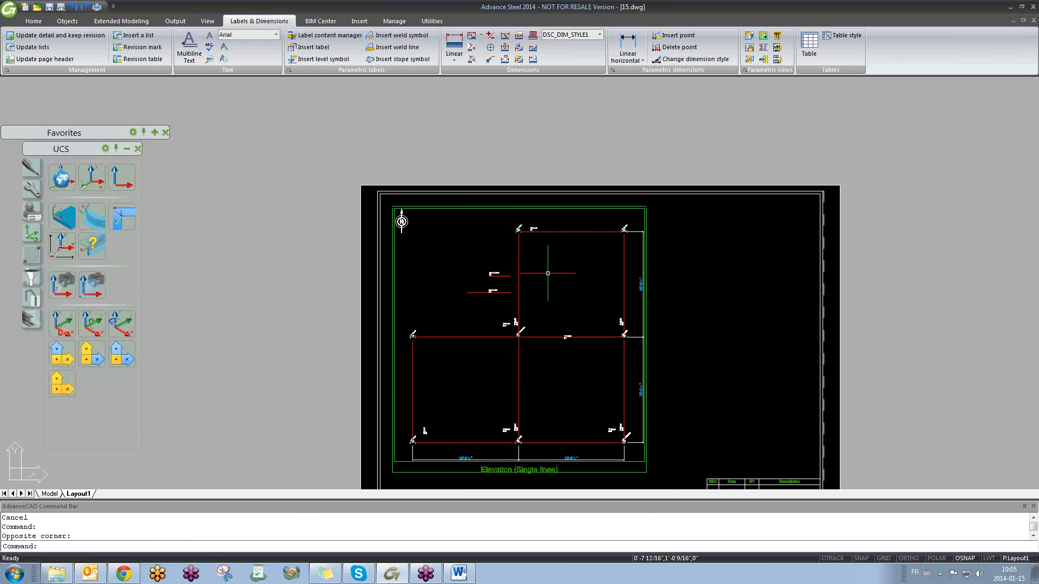
scroll(559, 437, up, 3)
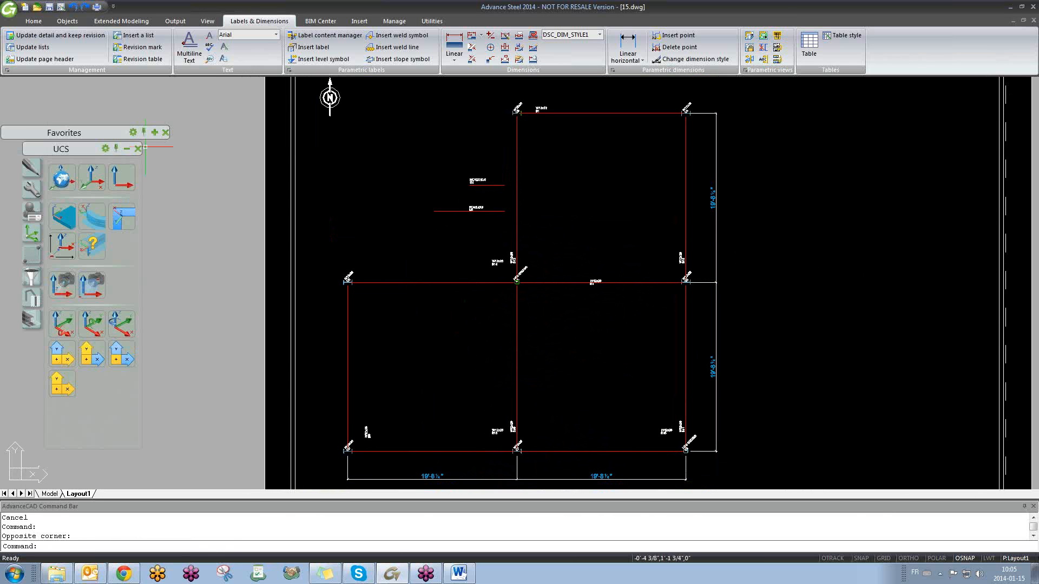
click(7, 70)
click(26, 84)
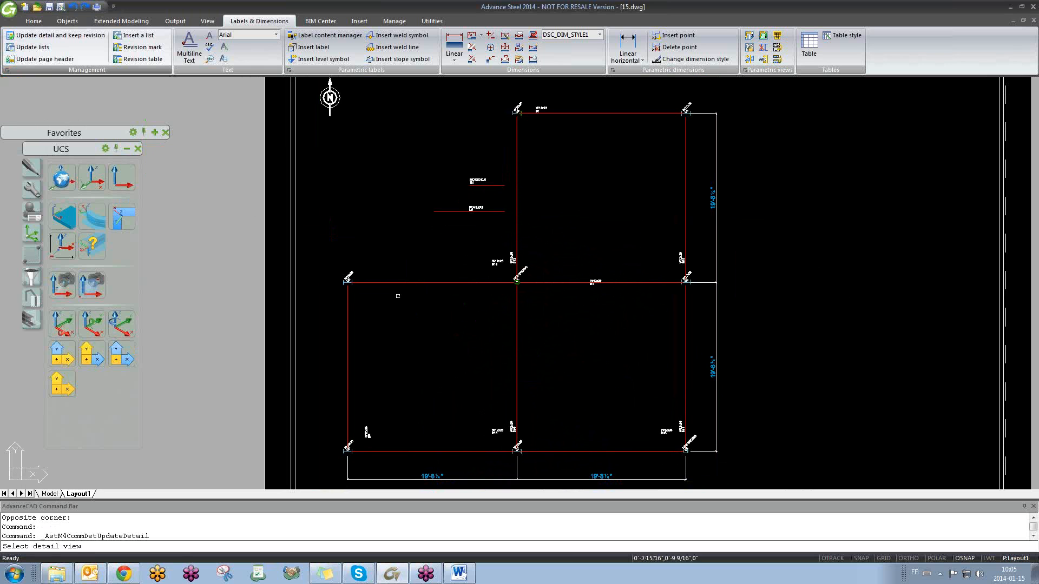
click(399, 281)
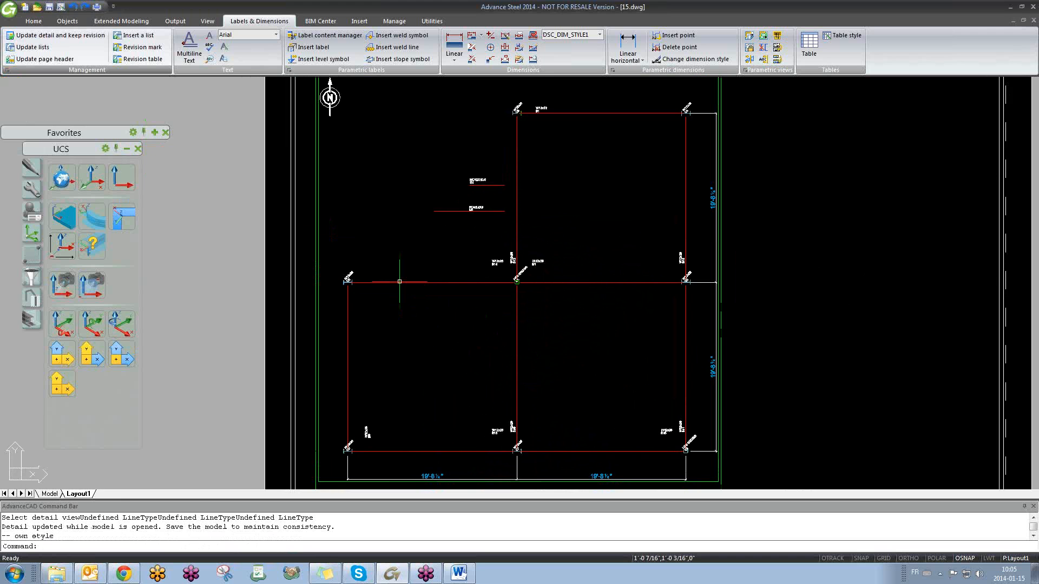
- Inspect the braced bay and the rest of the frame in the training 6 janvier.dwg model
key(ctrl+Tab)
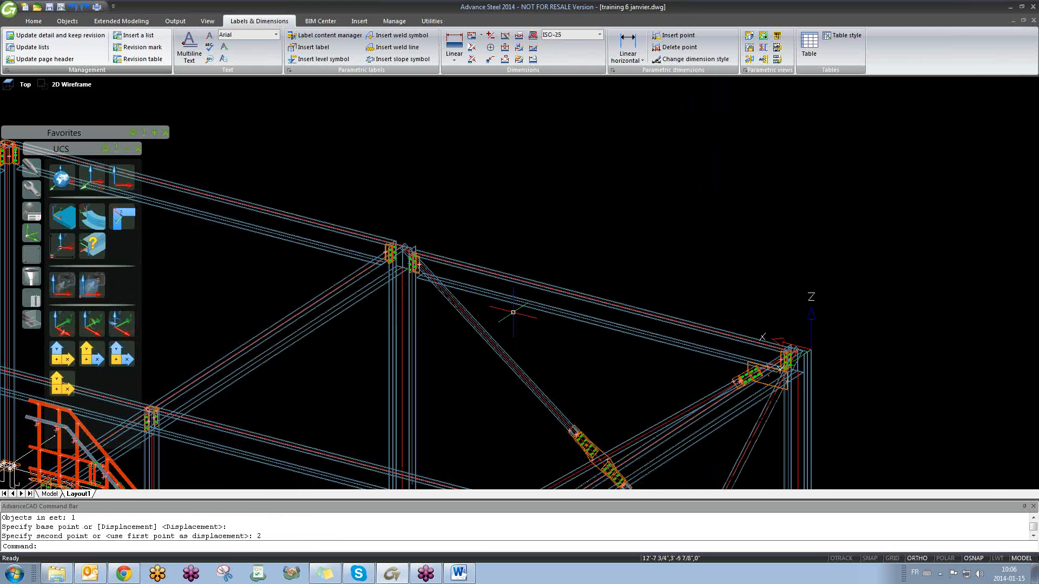
scroll(800, 338, down, 6)
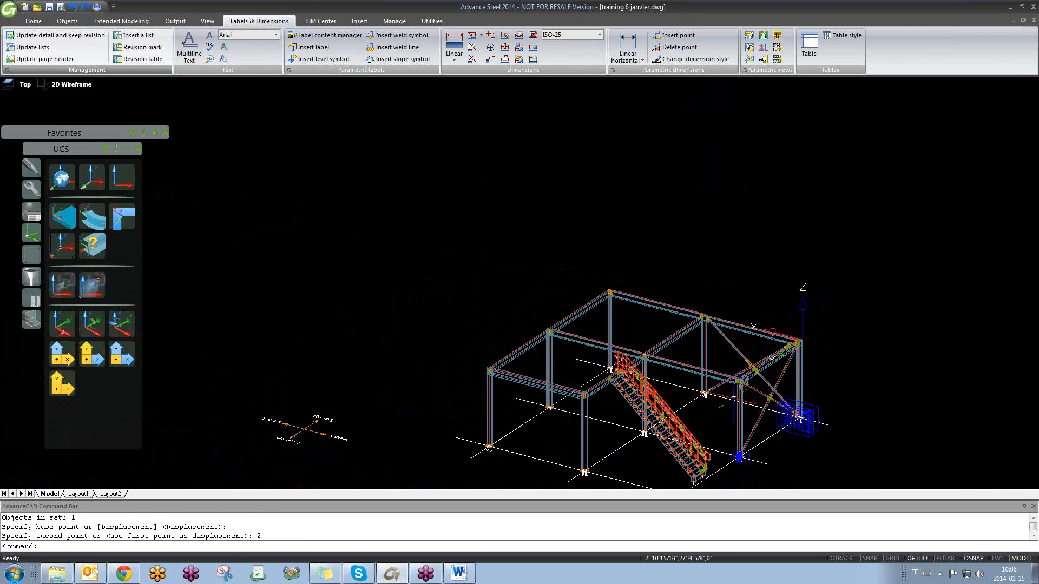
scroll(729, 399, up, 10)
scroll(423, 283, down, 8)
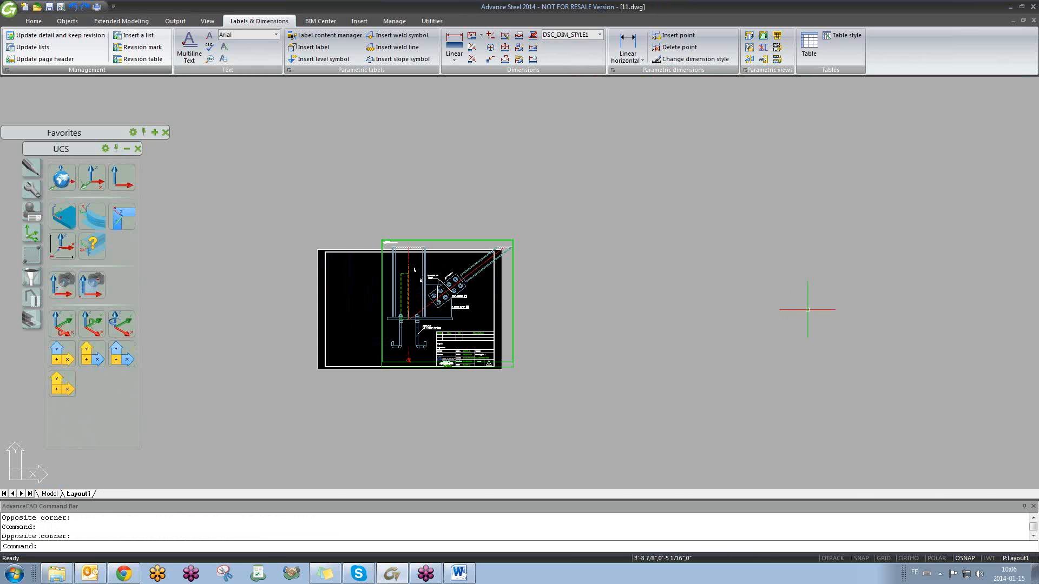
- Close drawings 13.dwg and 14.dwg without saving their changes
key(ctrl+Tab)
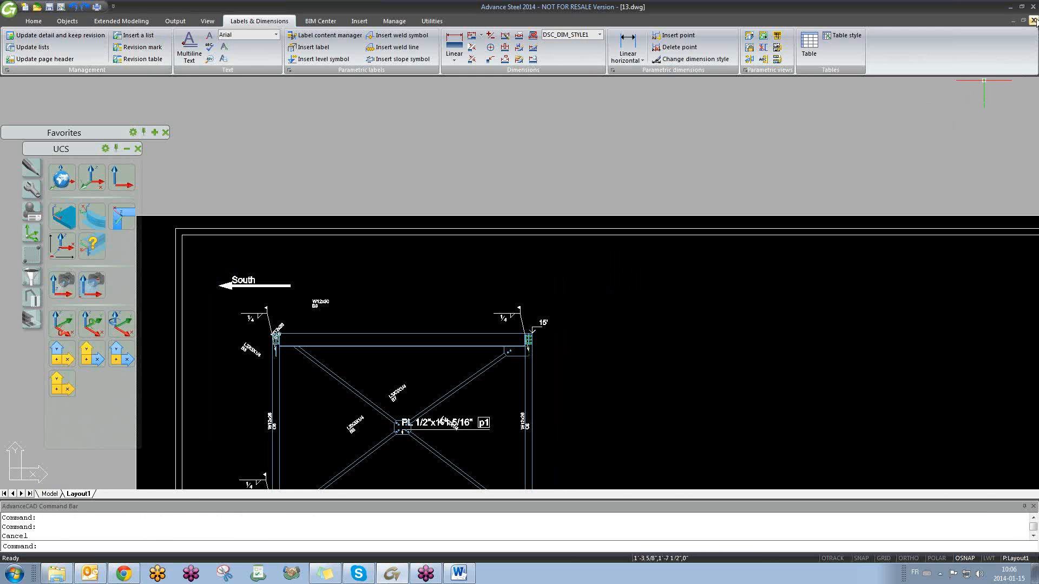
click(535, 310)
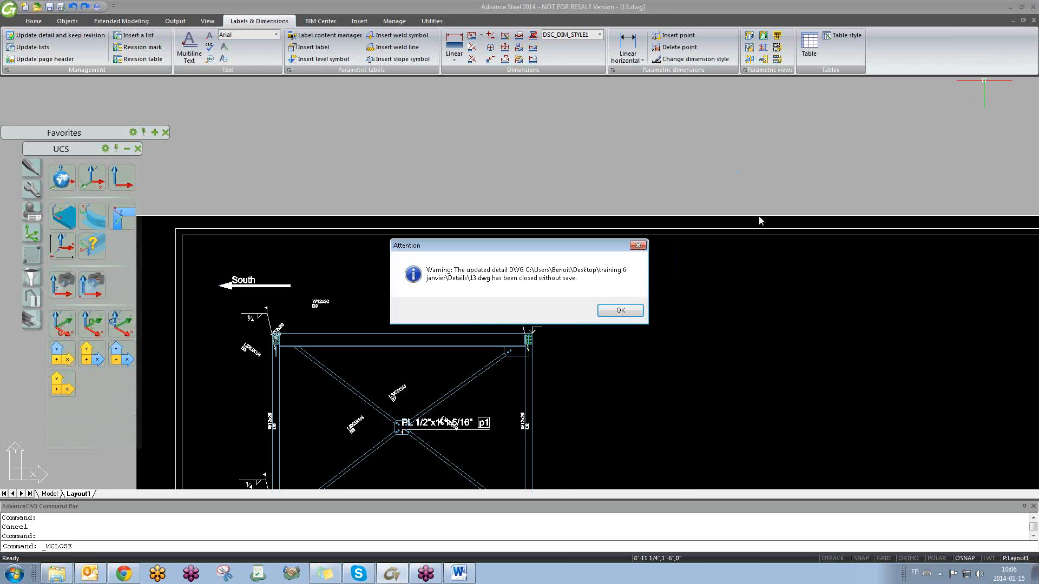
click(620, 311)
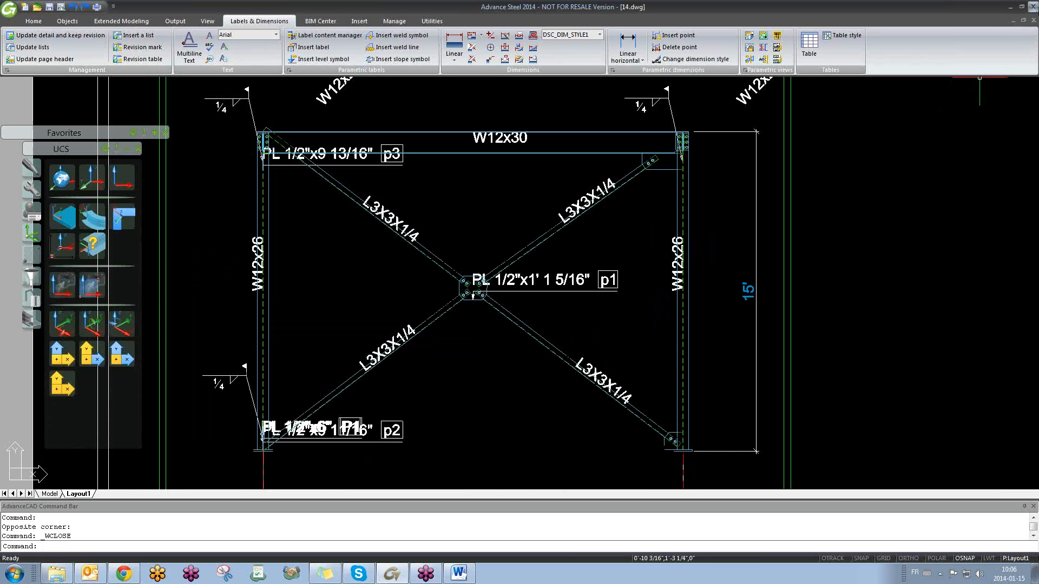
click(1032, 20)
click(535, 309)
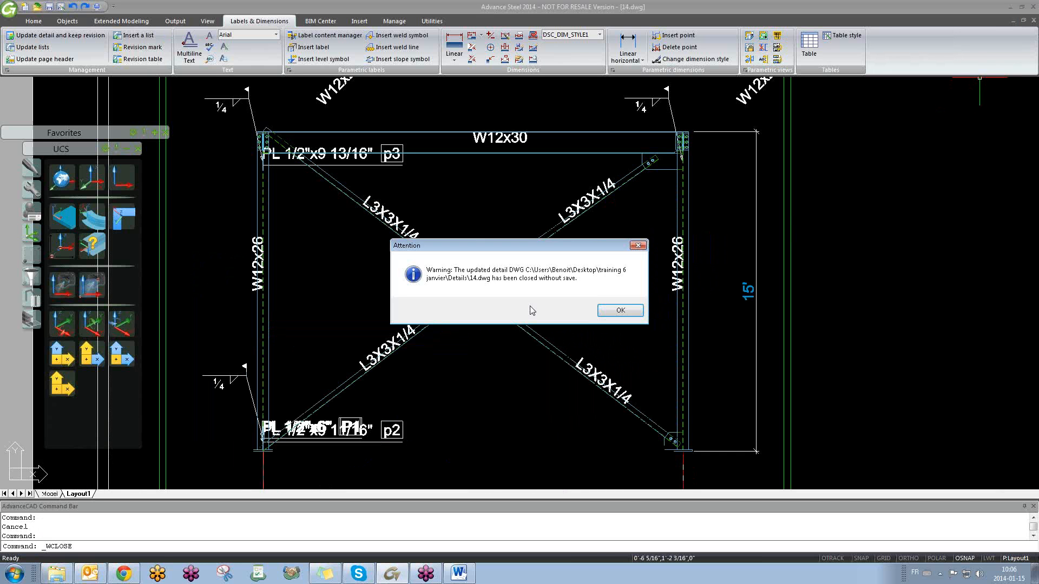
click(620, 310)
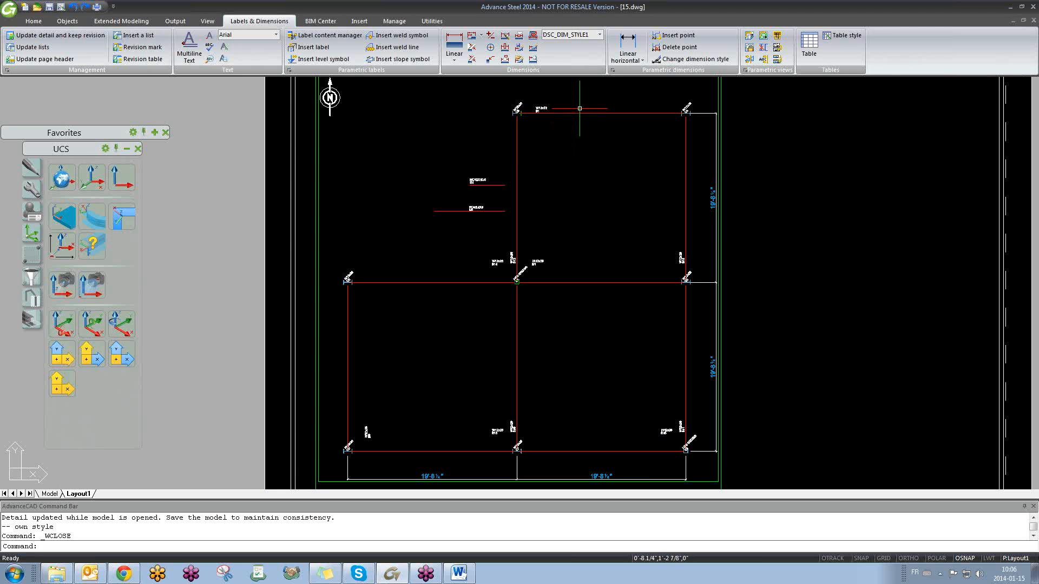
- Examine the beam and column labels between columns C6 and C7 in drawing 15.dwg
scroll(453, 451, up, 5)
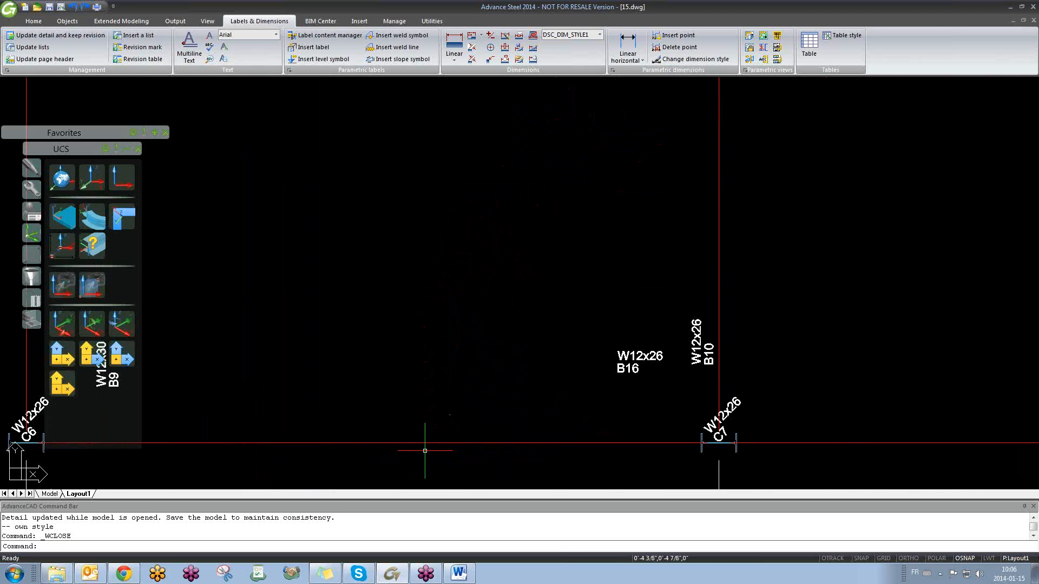
middle_drag(424, 440, 567, 321)
scroll(360, 262, down, 2)
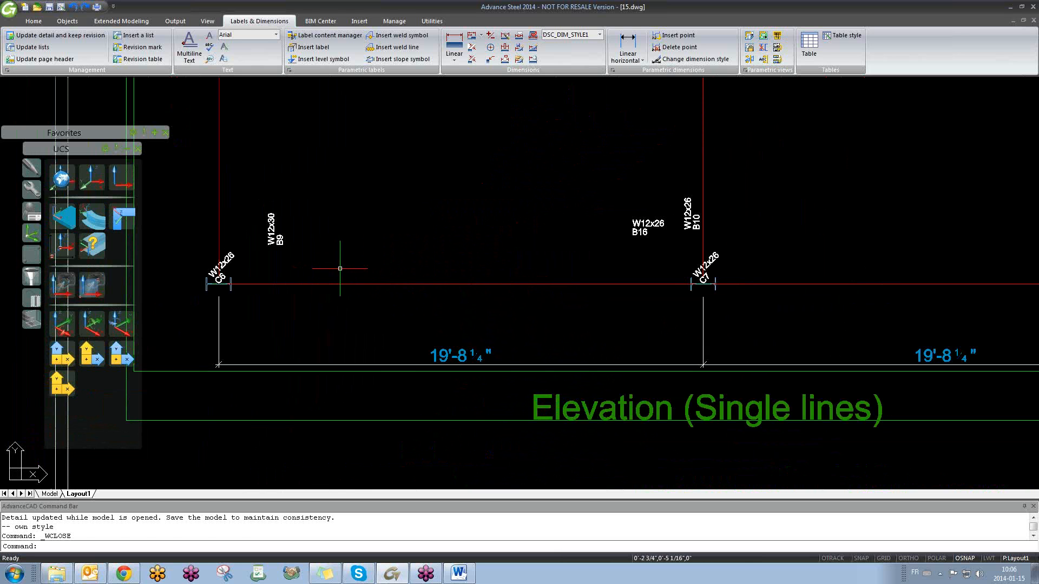
- Switch to the training 6 janvier.dwg model, view the whole frame and bring up the main modeling and document creation tools
key(ctrl+Tab)
scroll(783, 267, up, 6)
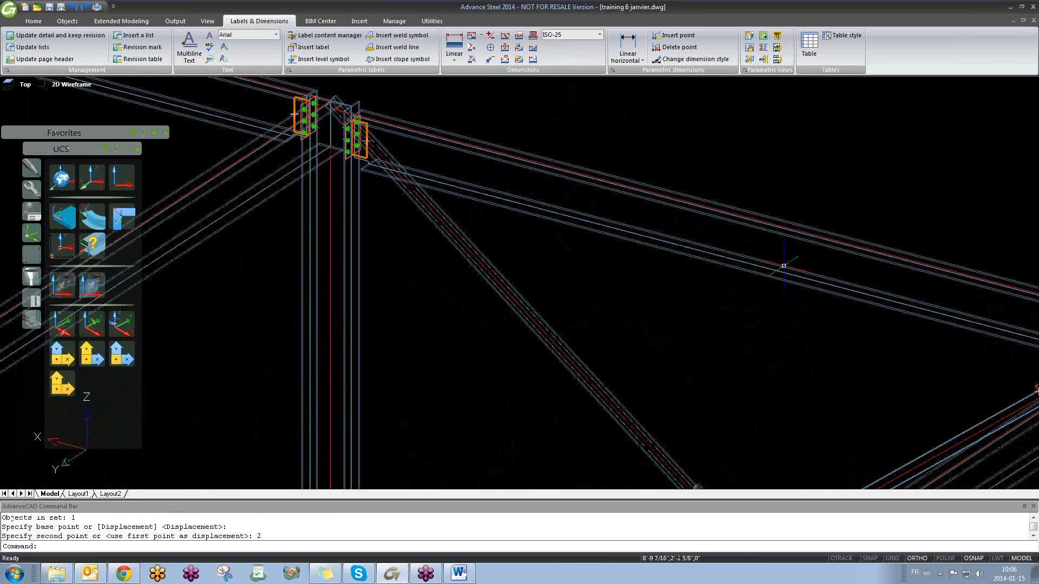
middle_drag(699, 275, 605, 277)
scroll(605, 277, down, 8)
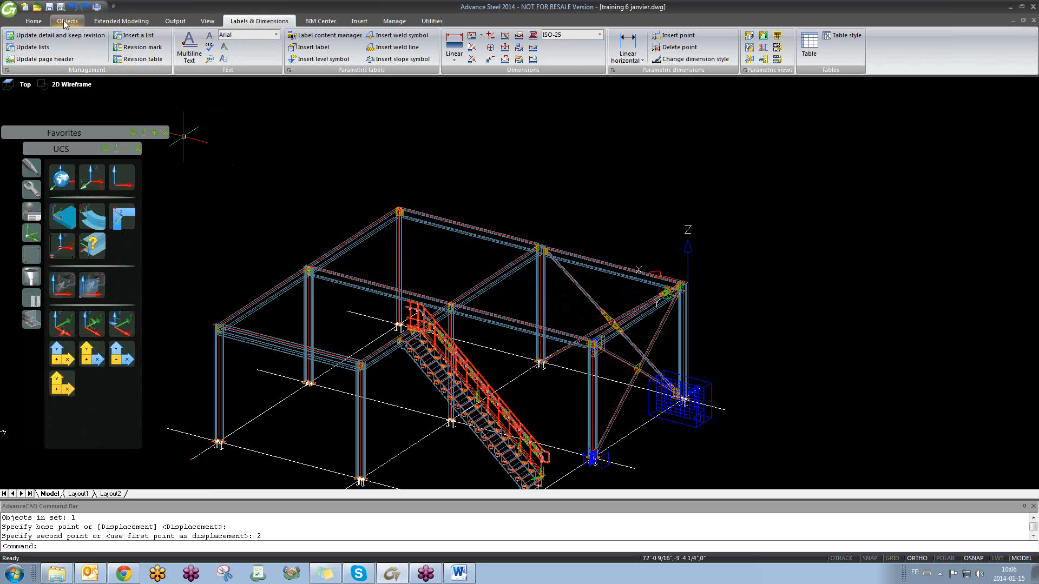
click(34, 22)
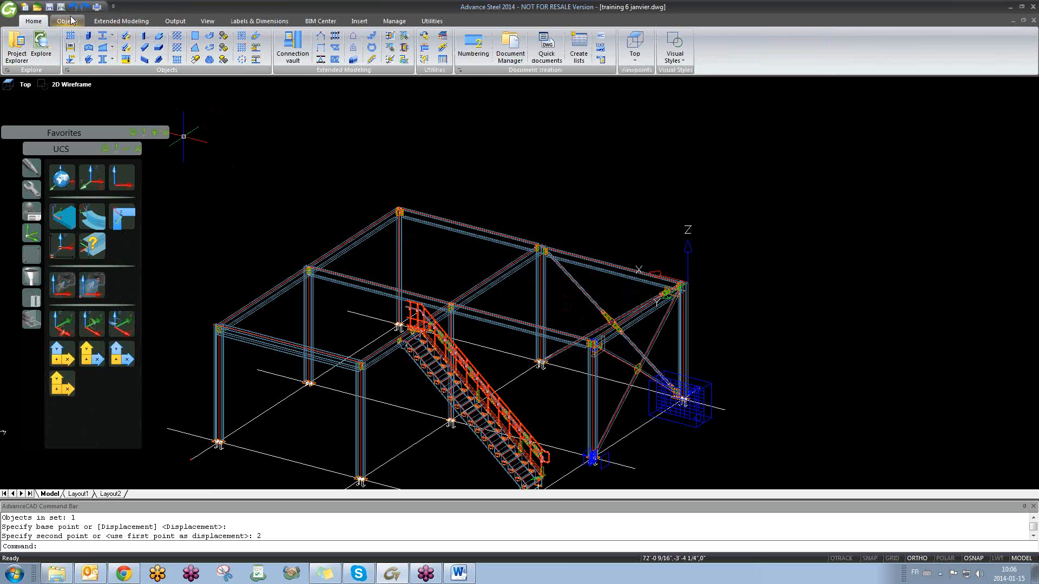
- Insert a level symbol in the training model at the steel corner beside the top of the braced corner column
click(72, 21)
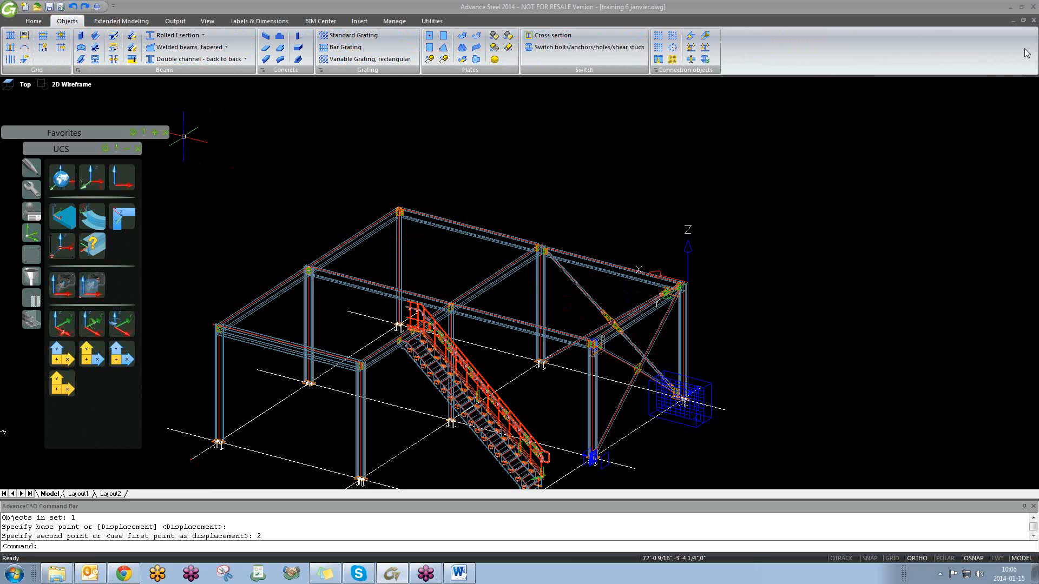
click(25, 59)
scroll(522, 248, up, 5)
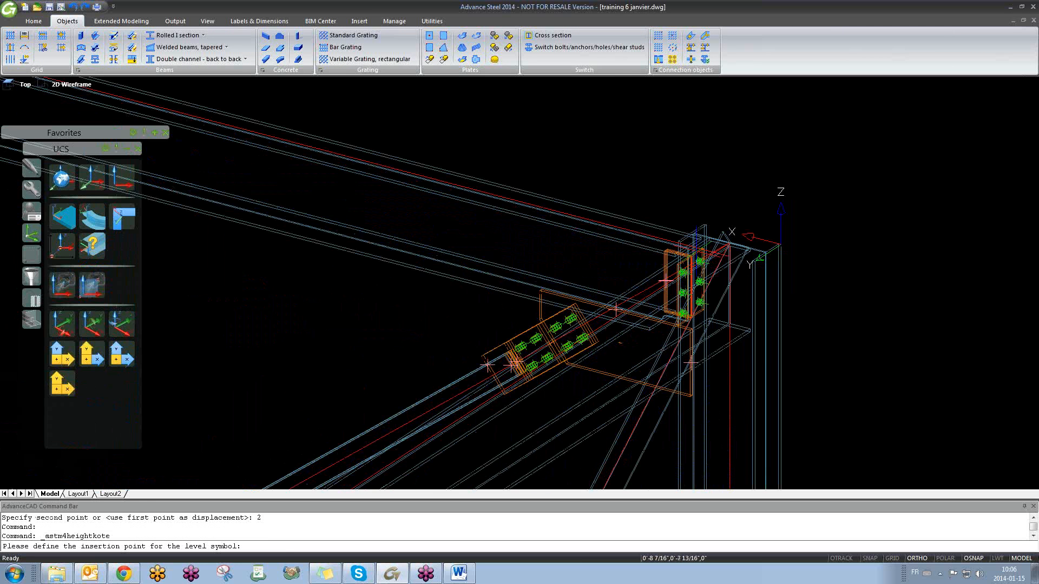
click(628, 344)
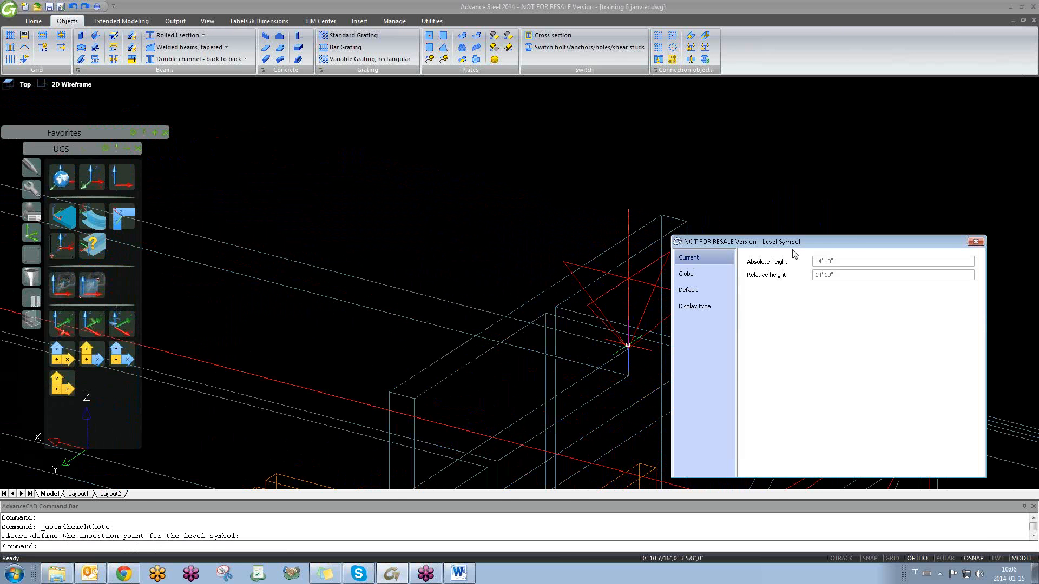
click(975, 242)
scroll(677, 174, down, 5)
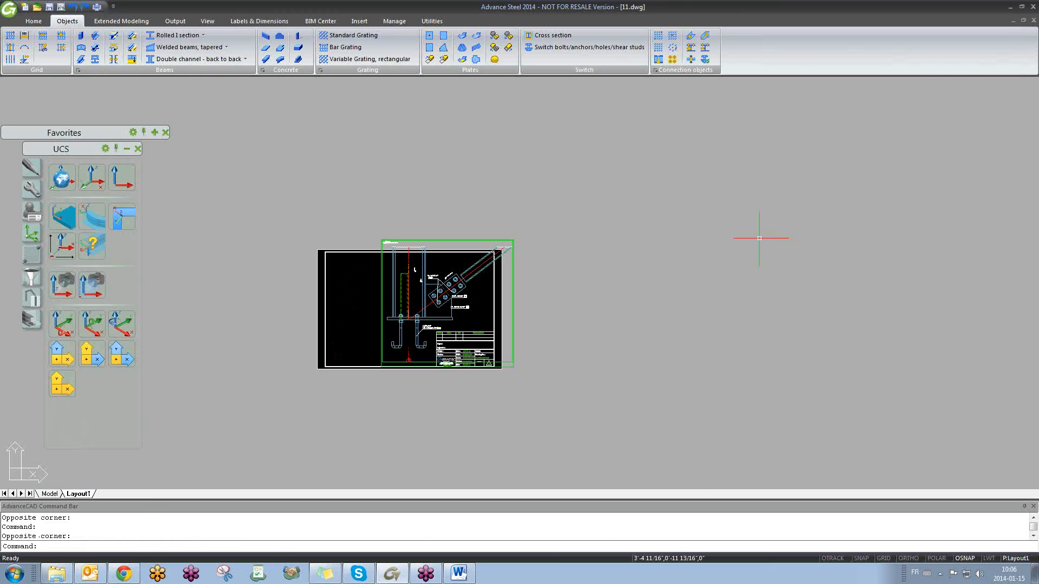
- Close drawing 11 without saving its changes
click(1032, 20)
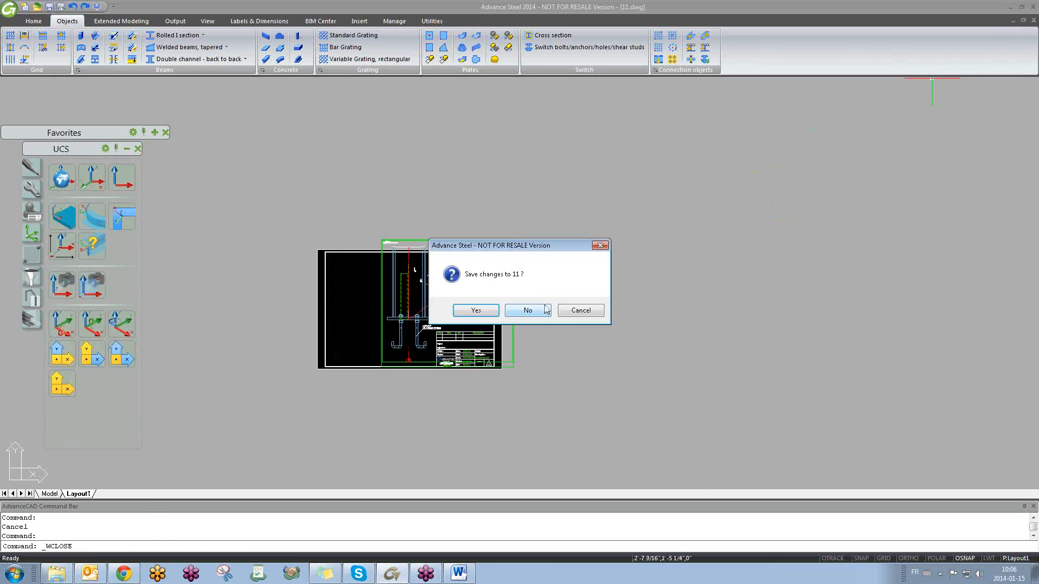
click(542, 311)
click(620, 310)
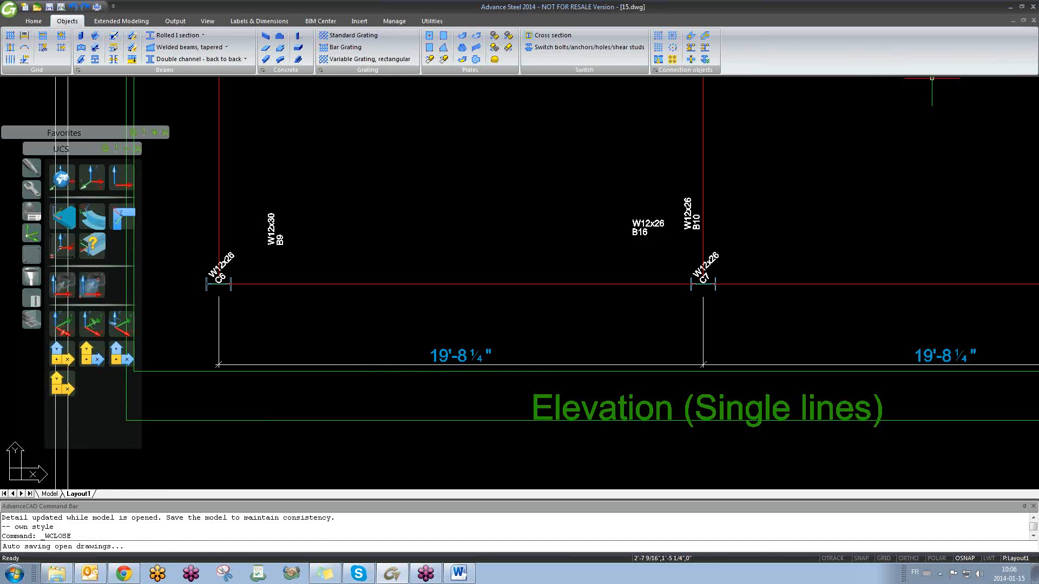
- Update the Elevation (Single lines) detail view in drawing 15 while keeping its revision
scroll(584, 279, up, 2)
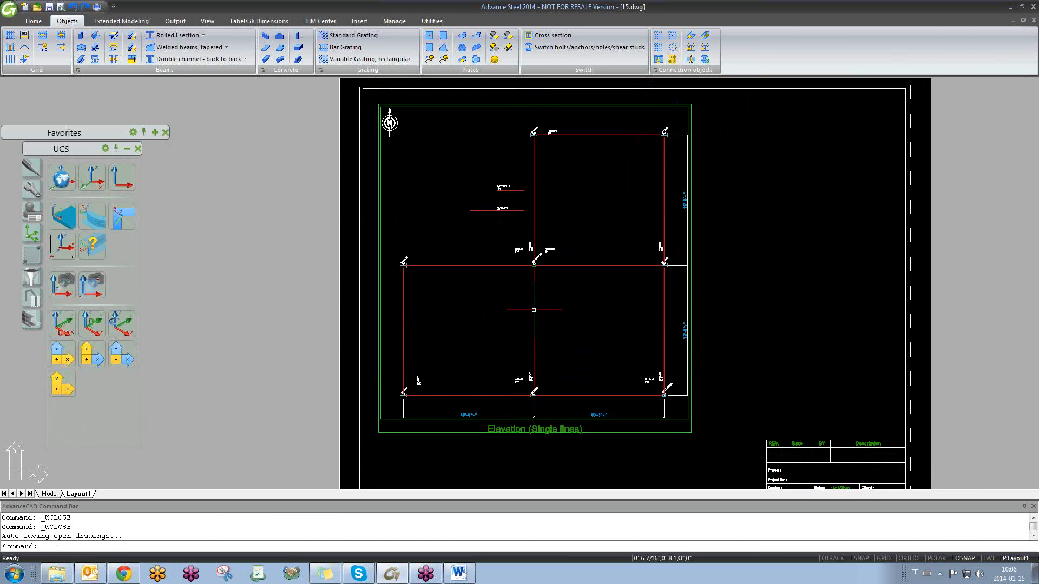
click(259, 20)
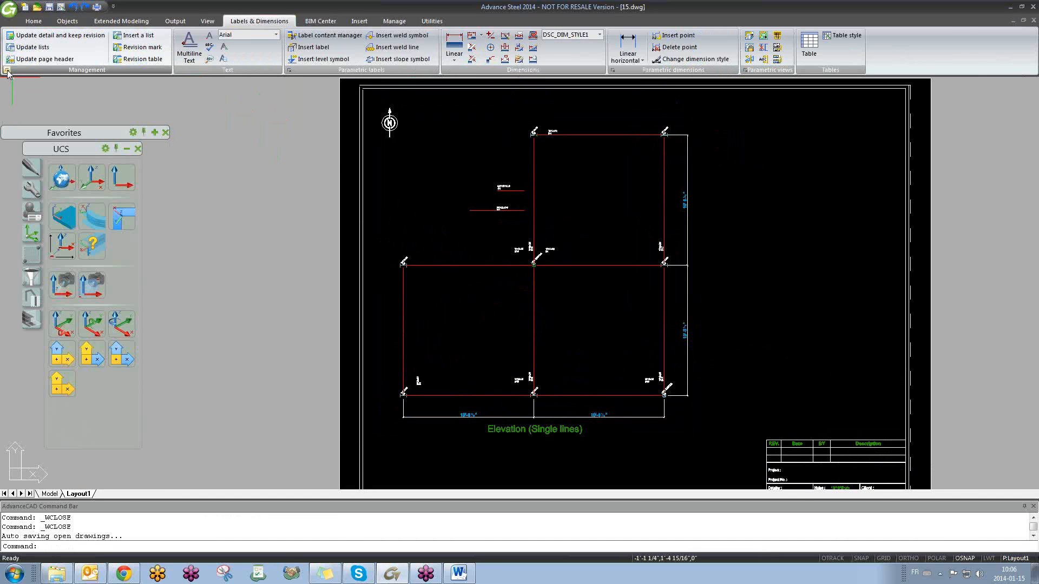
click(60, 35)
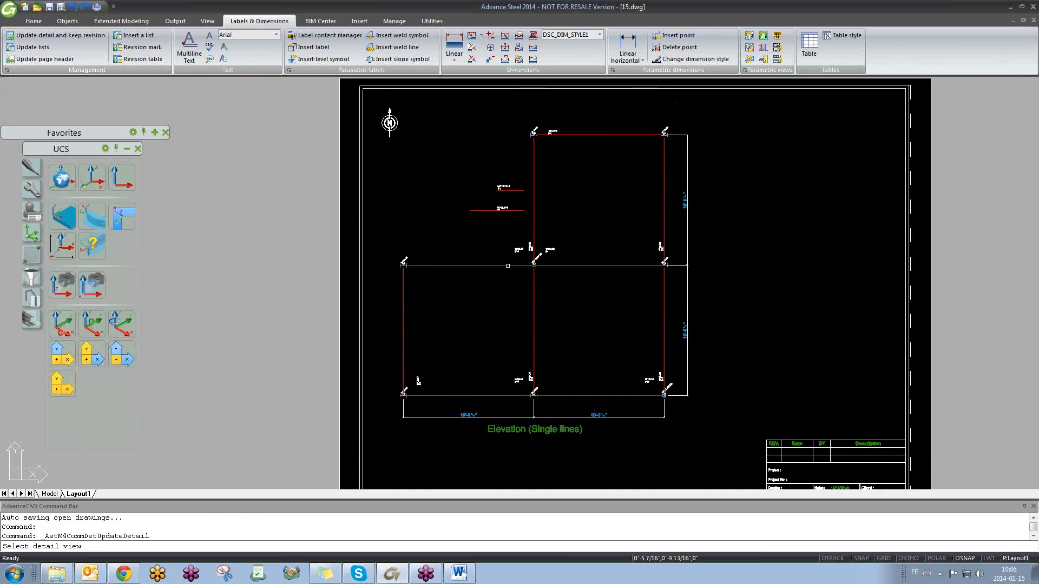
click(507, 266)
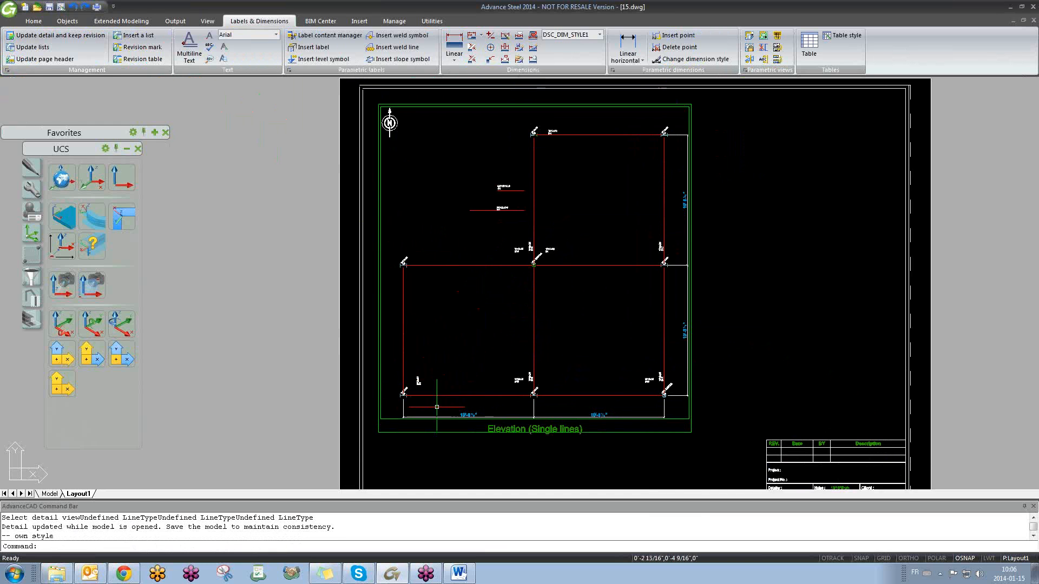
- Try to insert a level symbol on the flange of column C6 in the Elevation (Single lines) view
scroll(436, 407, up, 6)
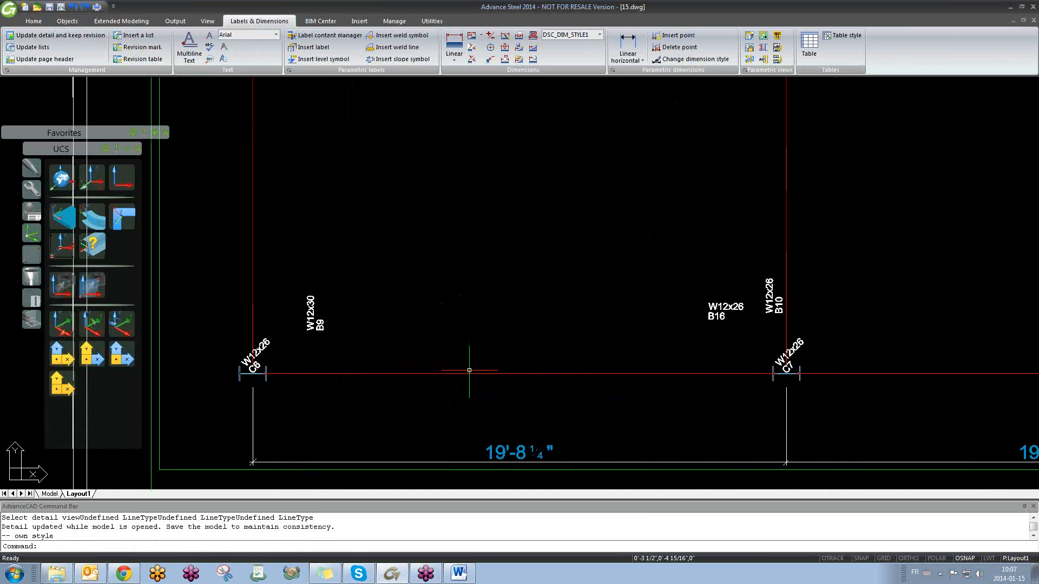
click(319, 59)
click(297, 372)
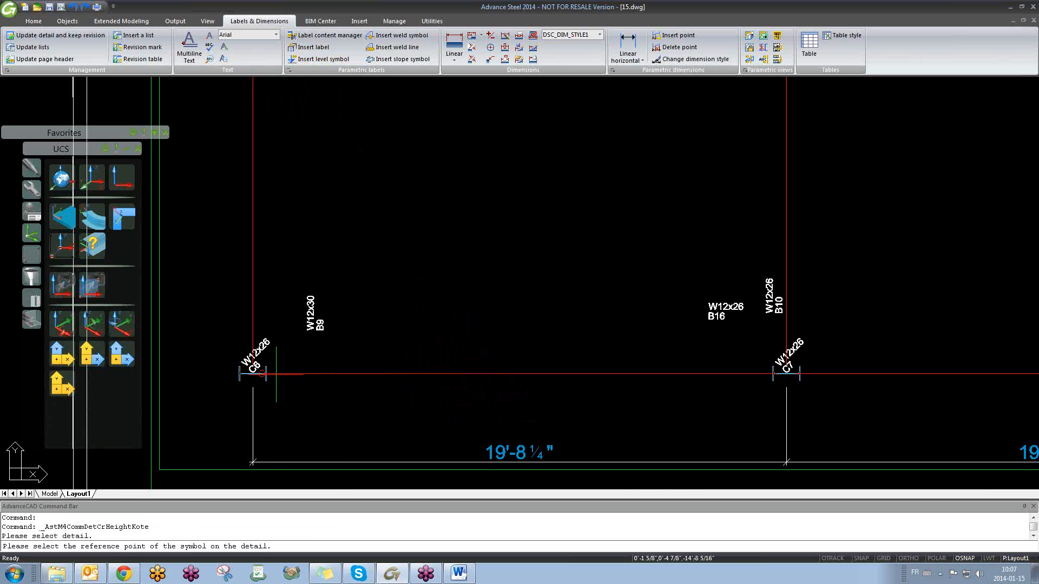
scroll(260, 373, up, 8)
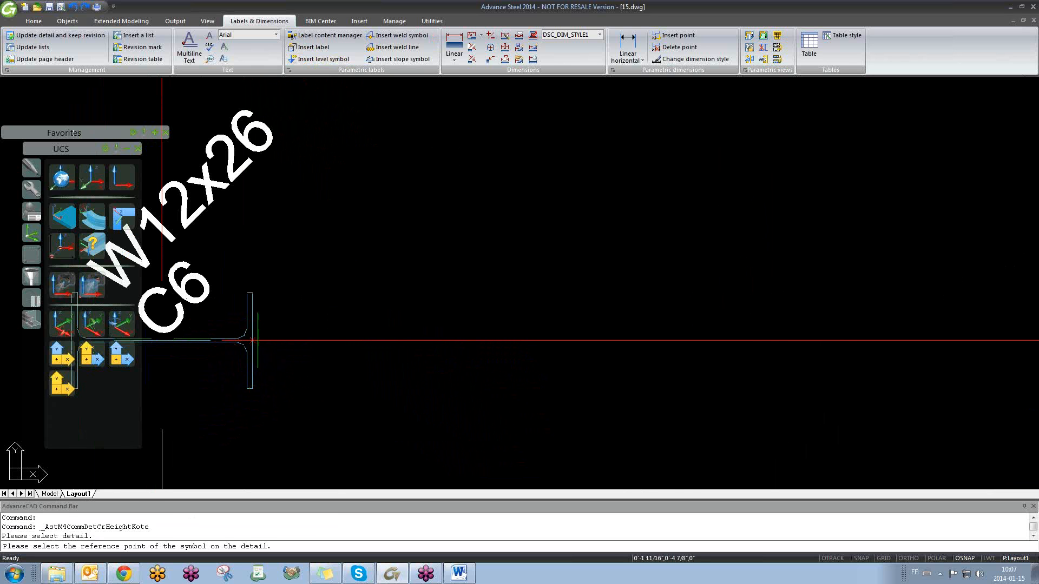
click(251, 340)
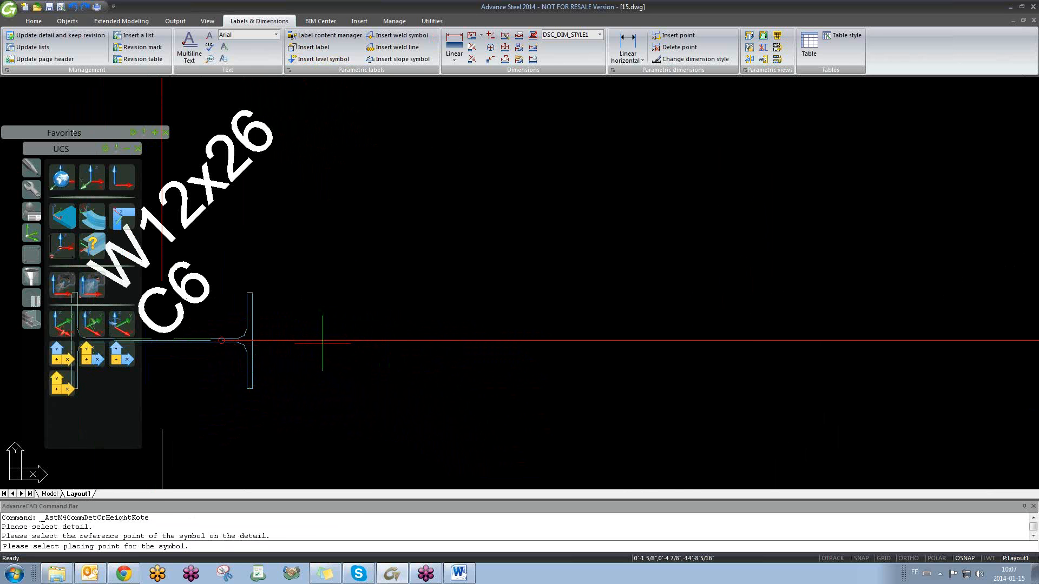
click(253, 296)
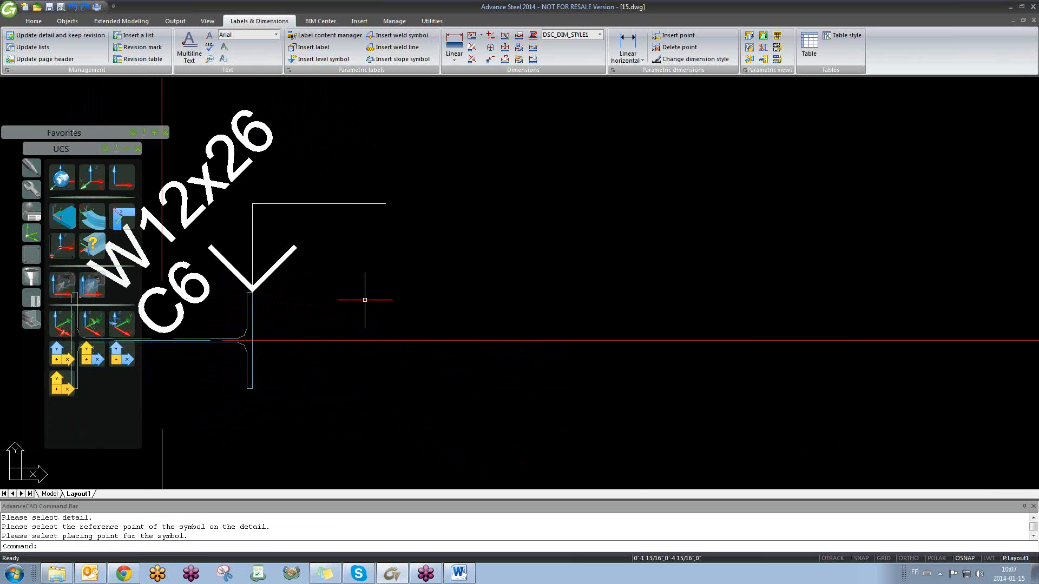
- Check the text style and presentation settings in the level symbol's properties at column C6
scroll(364, 295, down, 7)
scroll(394, 254, up, 3)
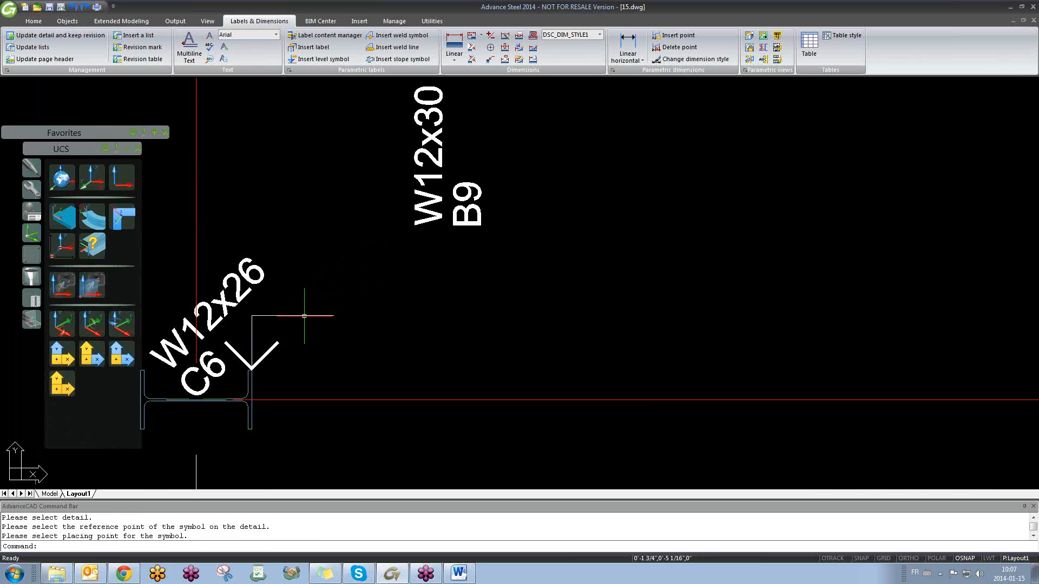
scroll(352, 317, down, 5)
scroll(352, 318, up, 5)
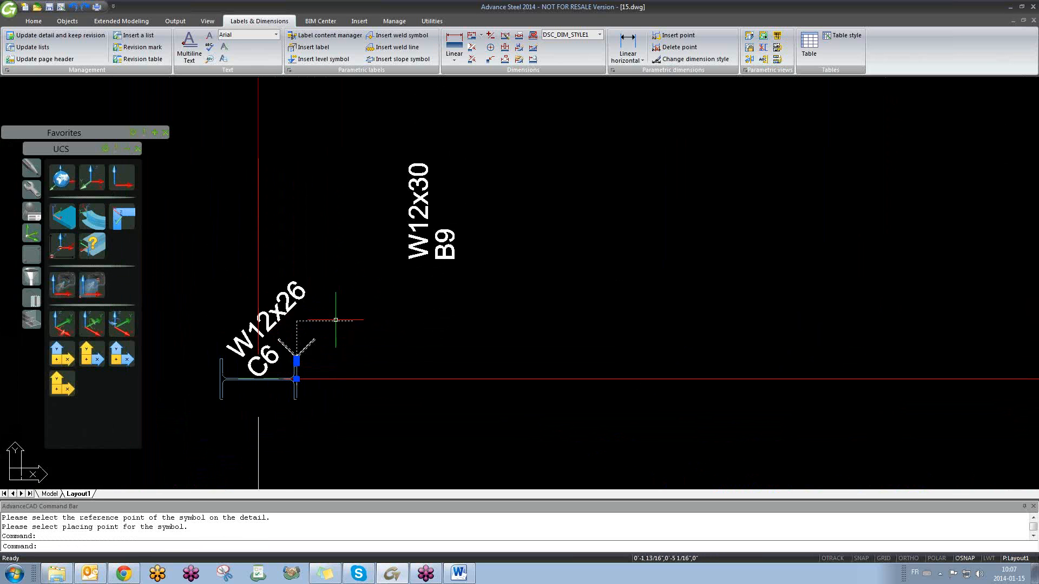
double_click(348, 319)
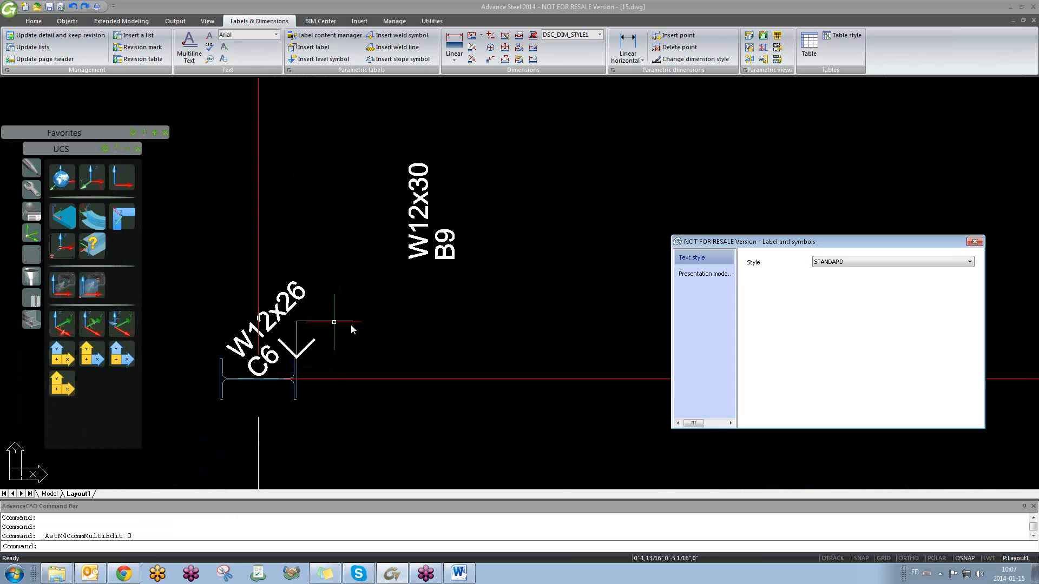
click(705, 275)
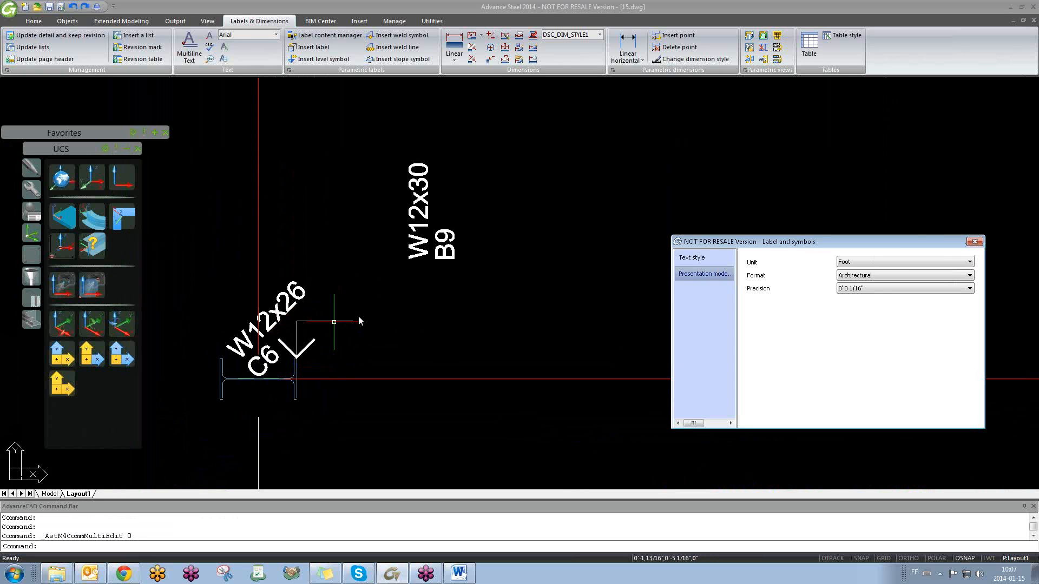
click(974, 242)
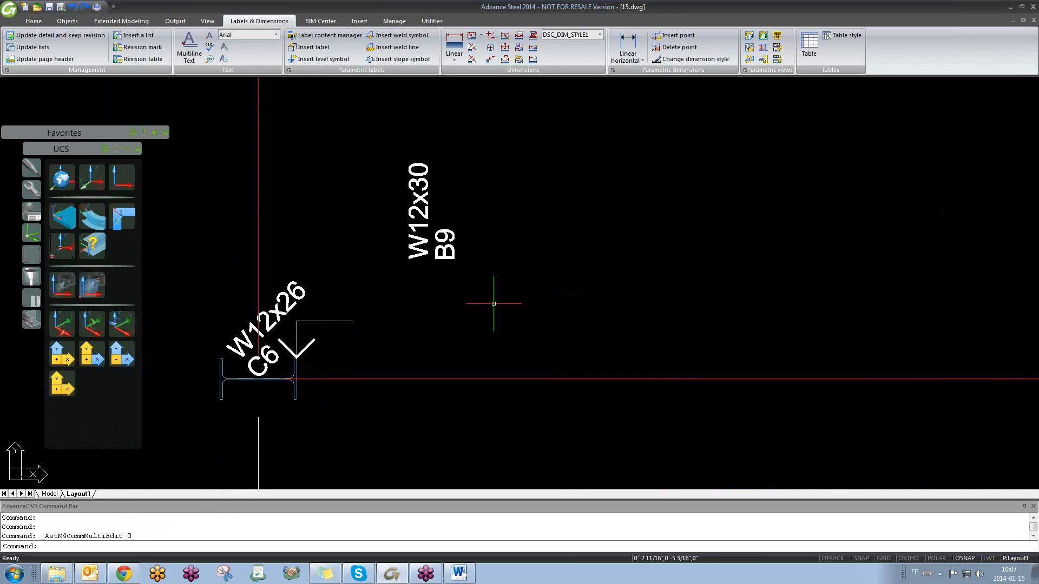
- Delete the level symbol at column C6 from the elevation view
click(347, 320)
key(Delete)
scroll(398, 347, down, 6)
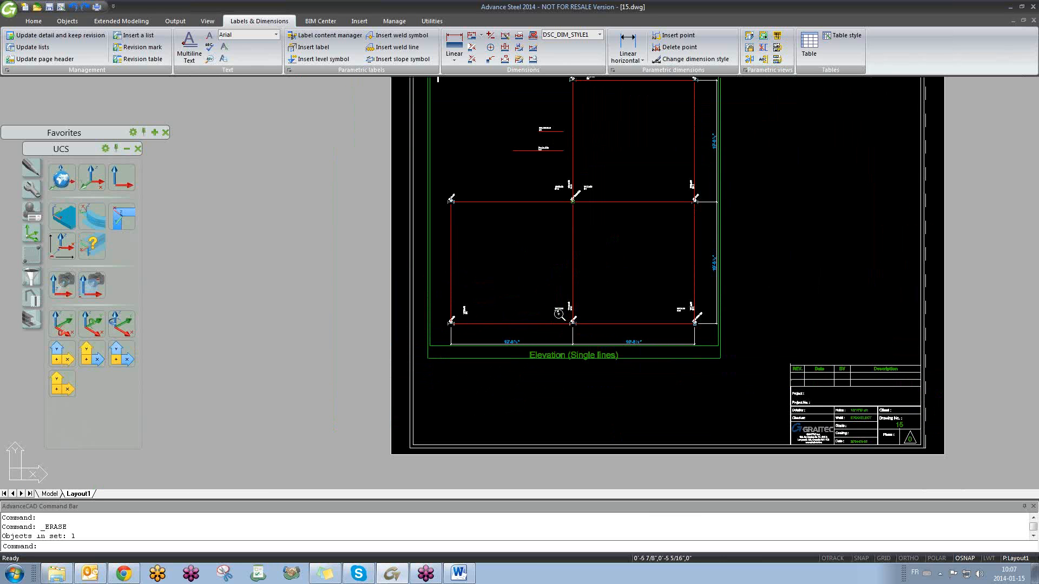
- Examine the beam and column labels and the dimensions across the Elevation (Single lines) view
scroll(580, 323, up, 5)
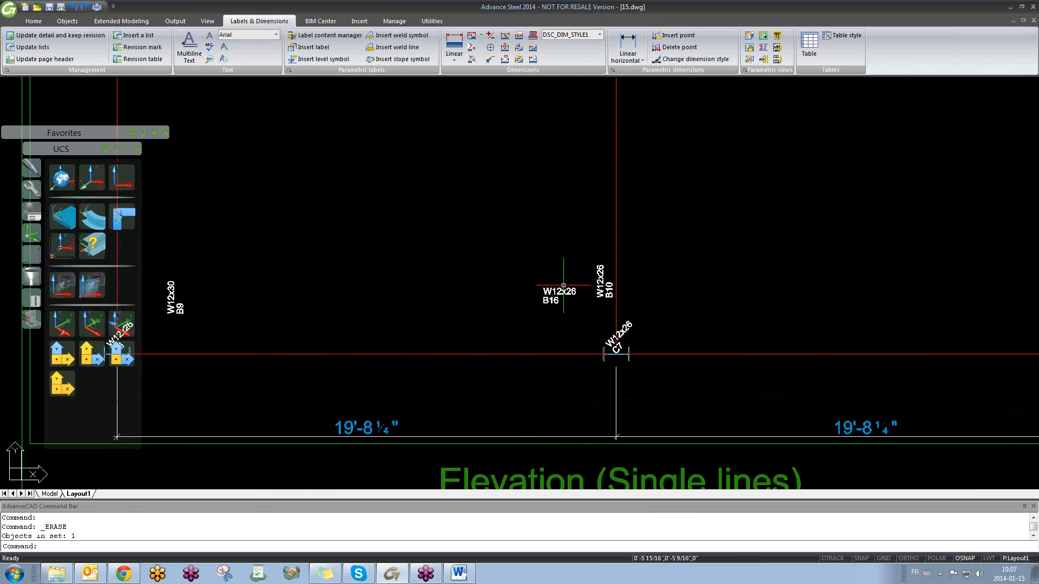
scroll(563, 285, down, 7)
scroll(611, 173, up, 2)
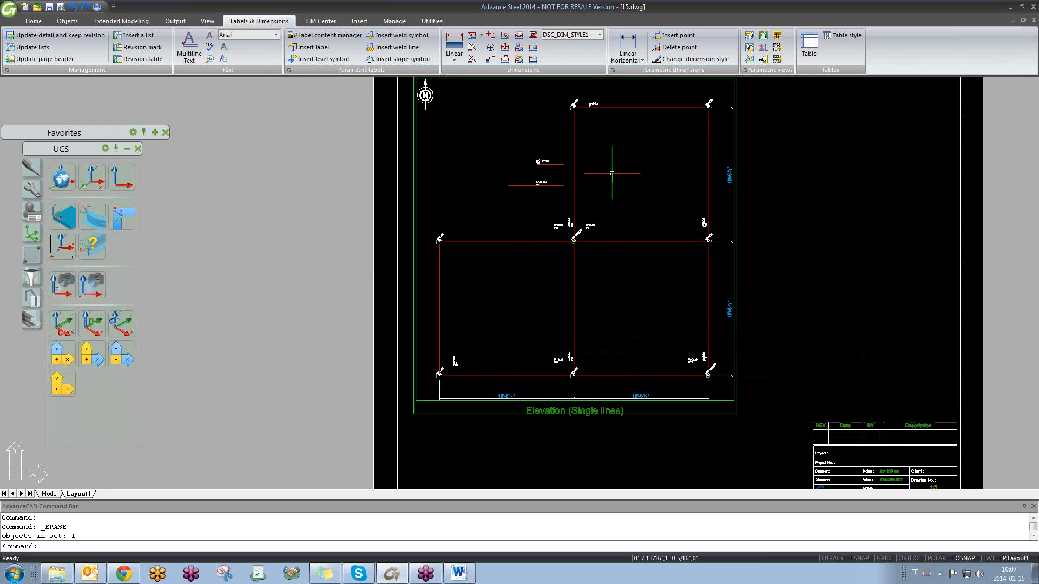
scroll(601, 206, up, 7)
scroll(634, 335, down, 4)
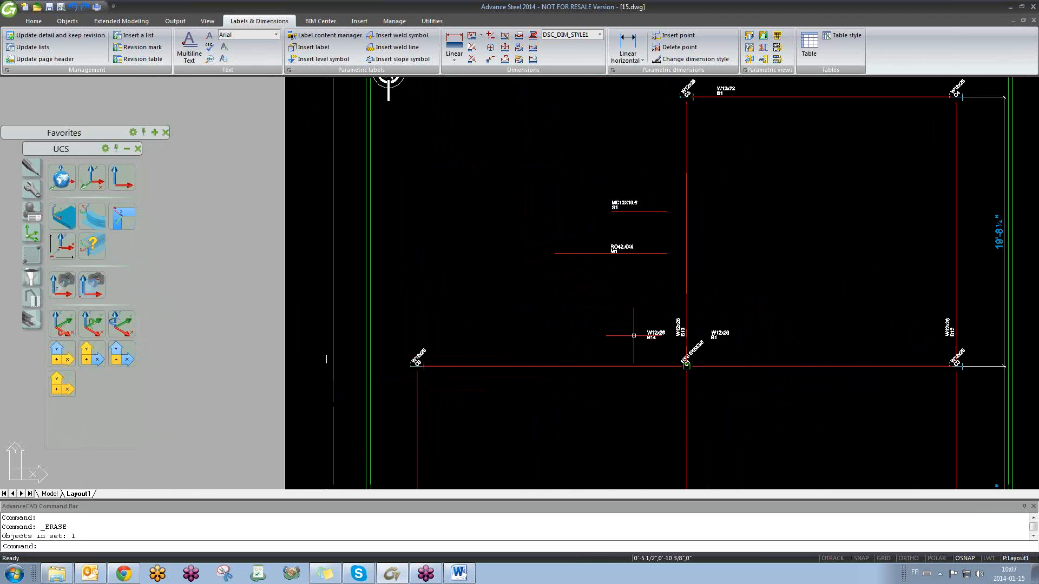
middle_drag(634, 336, 543, 343)
scroll(640, 153, up, 2)
scroll(637, 154, down, 5)
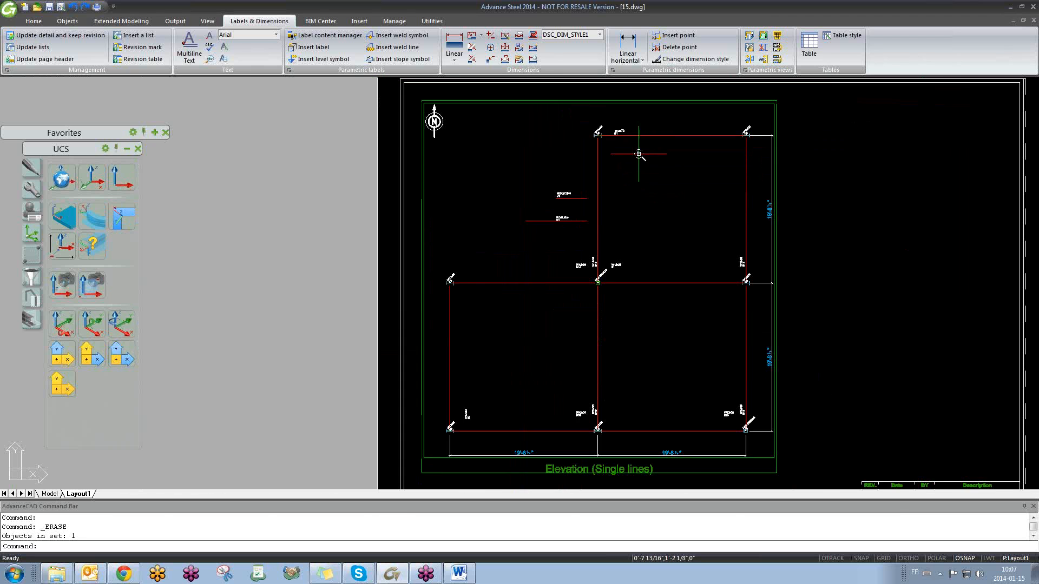
scroll(638, 154, down, 2)
scroll(532, 360, up, 6)
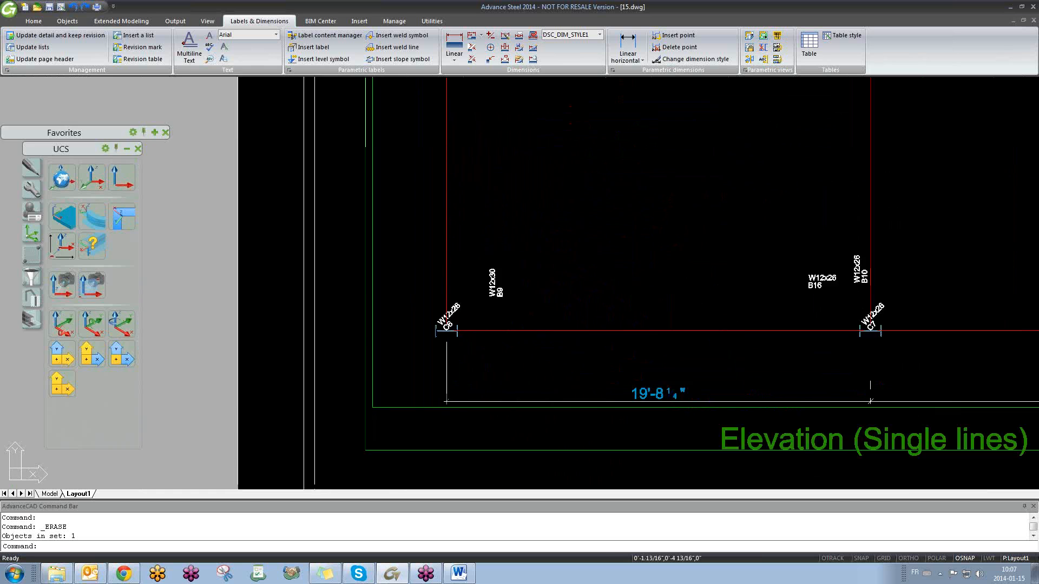
scroll(552, 329, down, 3)
scroll(551, 329, down, 3)
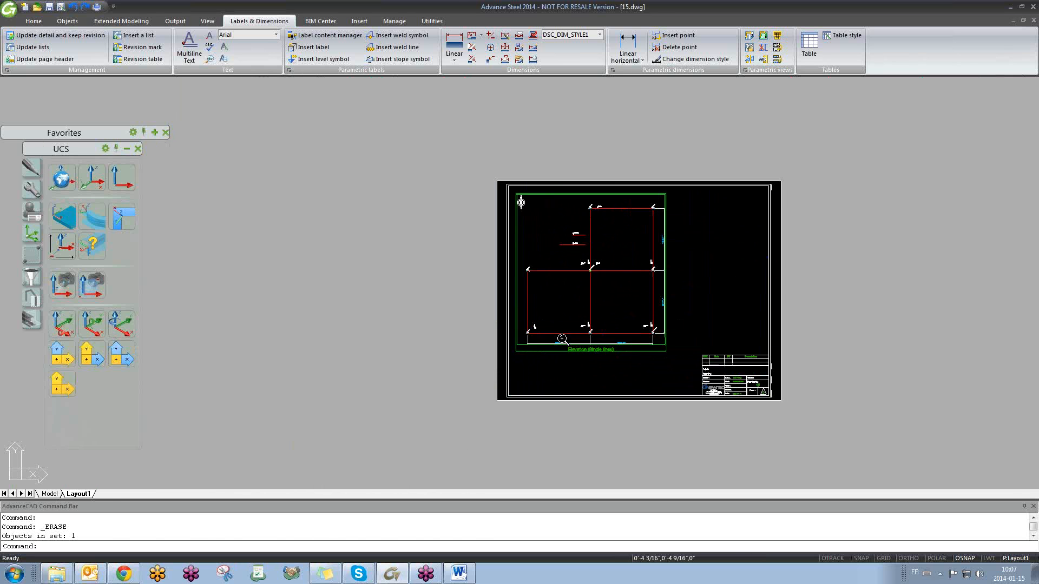
- Switch to the training model and examine the top beam and its connection to the middle column at the brace
key(ctrl+Tab)
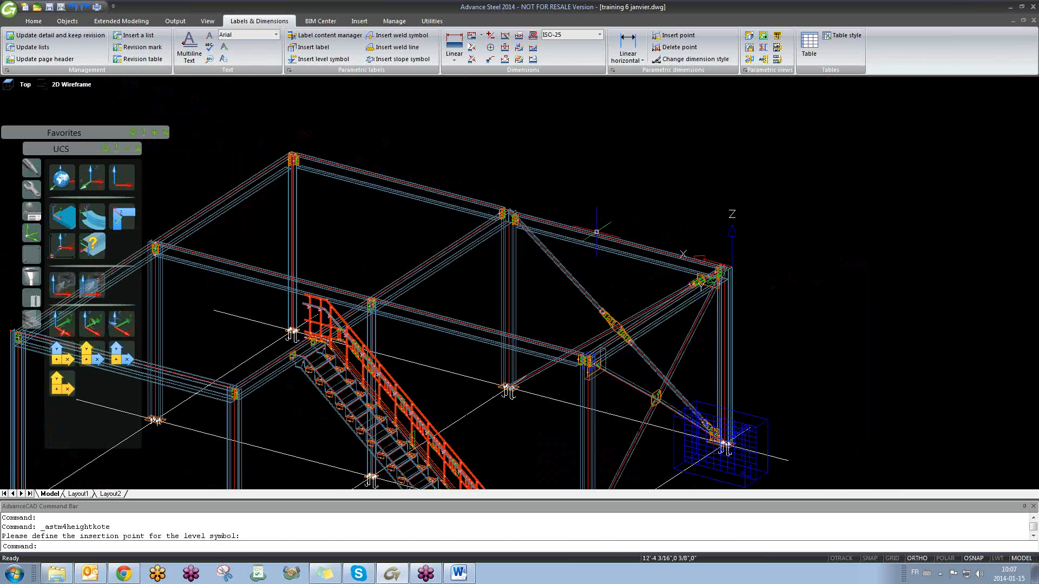
click(596, 231)
scroll(592, 232, up, 5)
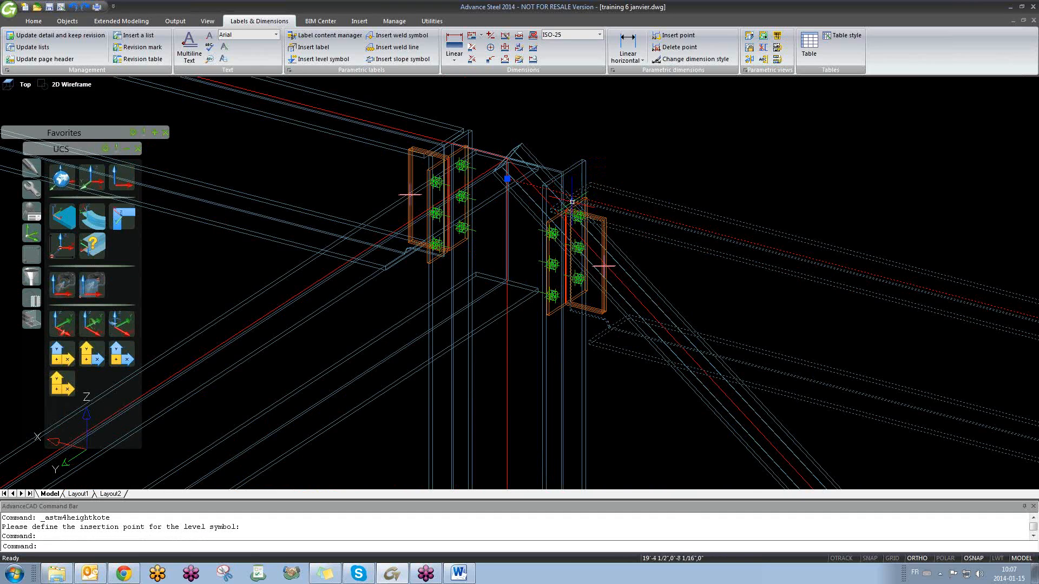
scroll(572, 202, up, 8)
scroll(473, 228, down, 5)
key(Escape)
scroll(541, 172, down, 3)
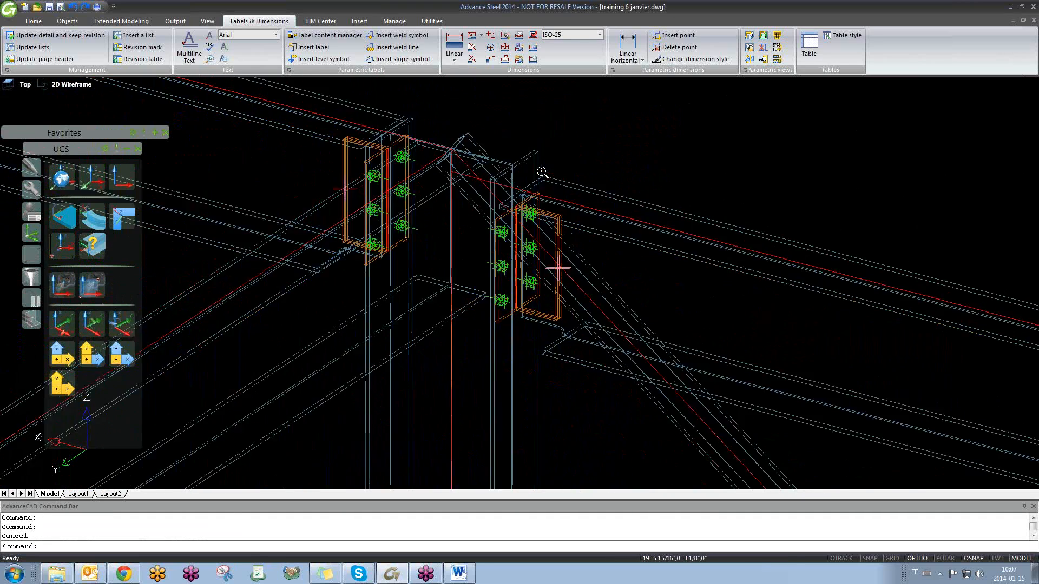
scroll(542, 171, down, 4)
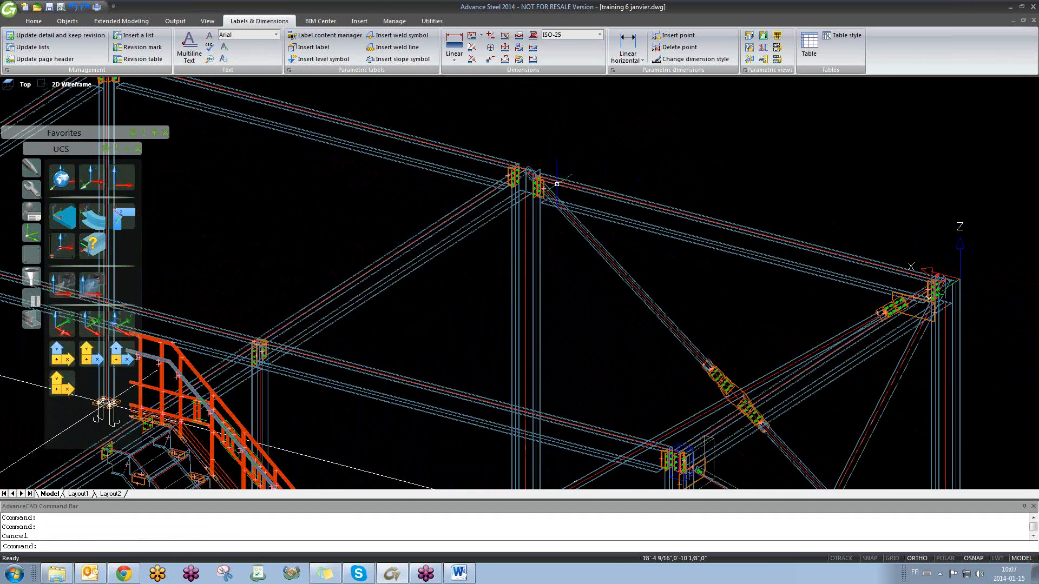
scroll(556, 184, down, 4)
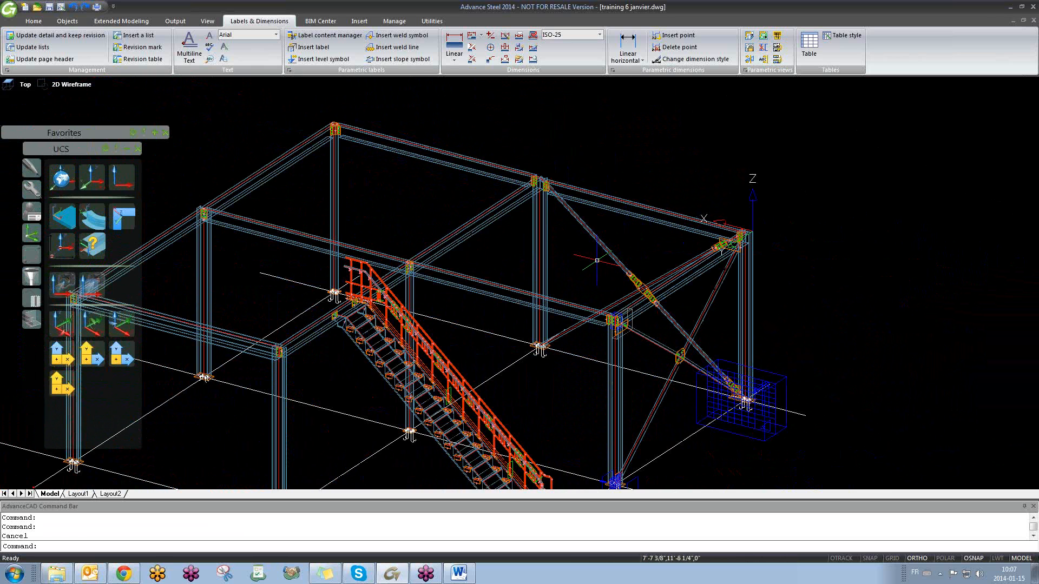
- Compare drawing 15 with the training model, finishing on the Elevation (Single lines) view
key(ctrl+Tab)
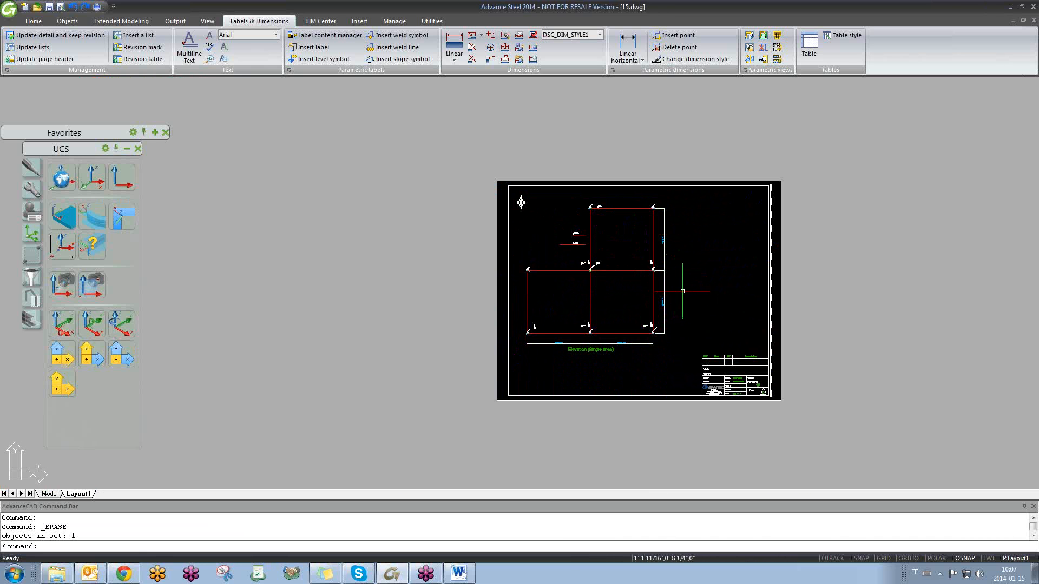
key(ctrl+Tab)
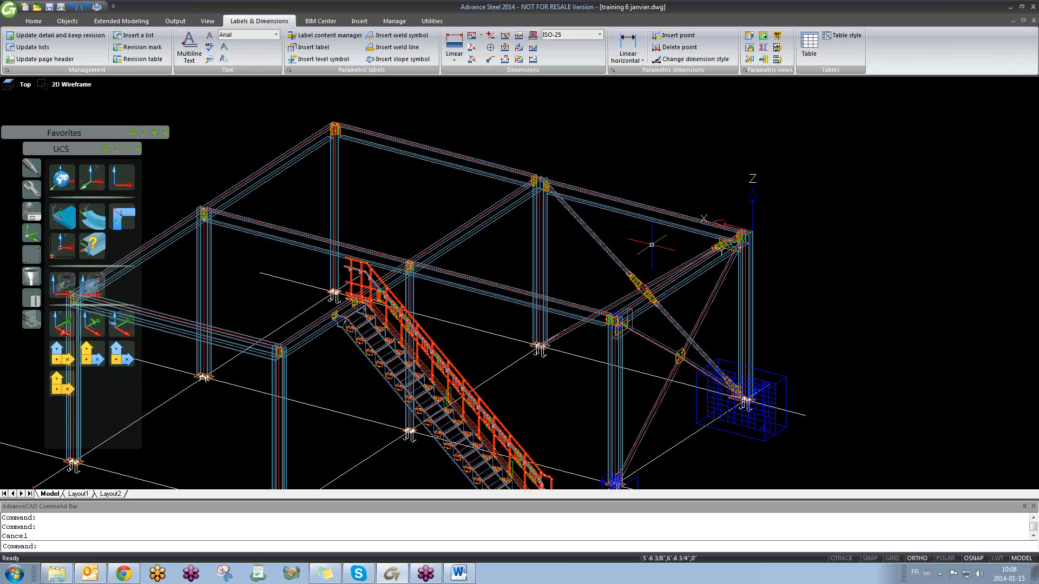
key(ctrl+Tab)
scroll(580, 312, up, 10)
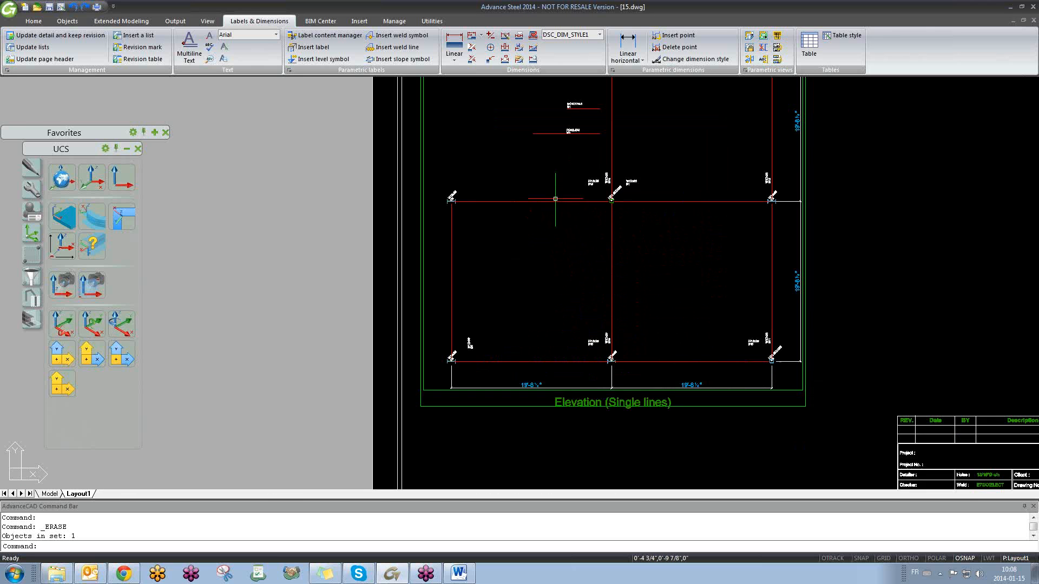
- Move the W12x26 B14 beam label away from column C1 to about the middle of its beam
click(636, 161)
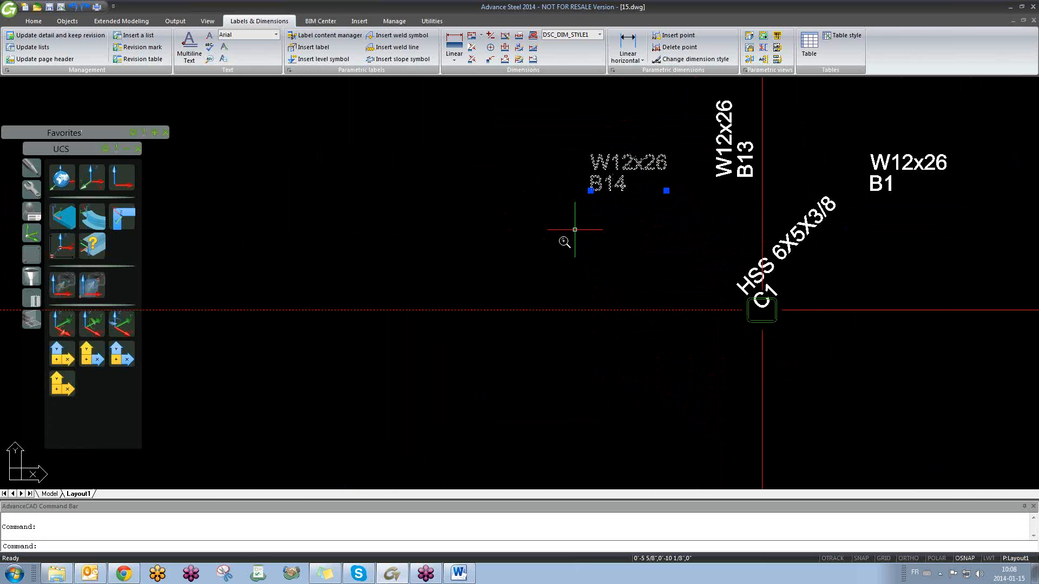
scroll(563, 231, down, 5)
scroll(545, 230, up, 4)
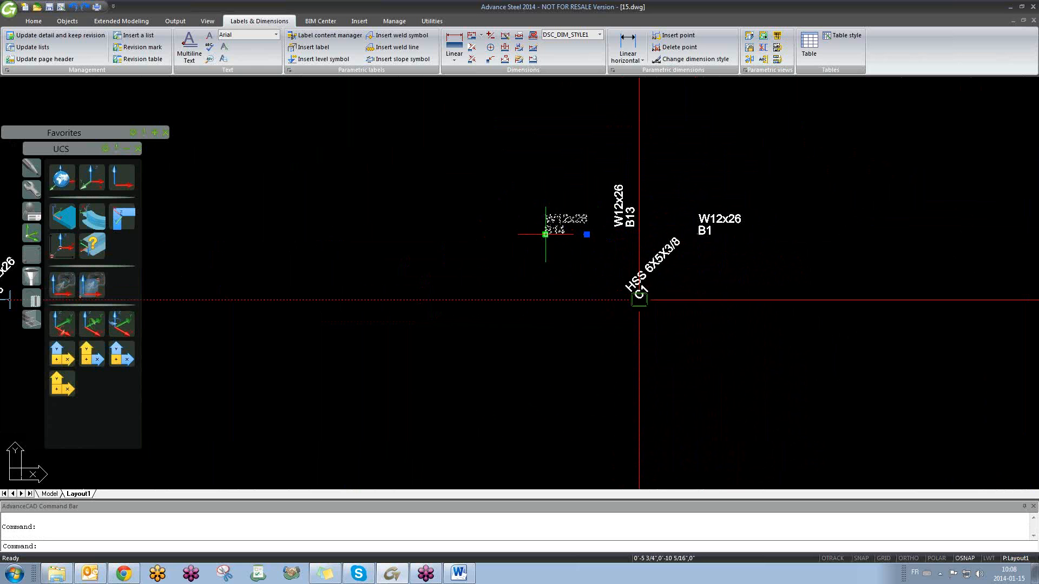
click(546, 234)
click(296, 292)
key(Escape)
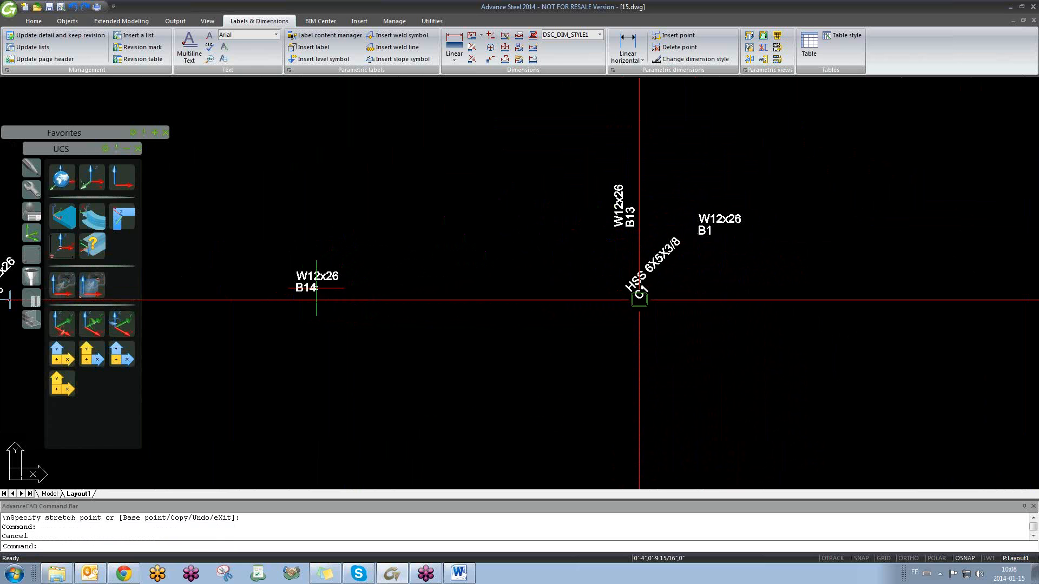
- Add a third line reading -2" to the W12x26 B14 beam label
scroll(299, 288, up, 5)
scroll(311, 278, down, 4)
double_click(478, 267)
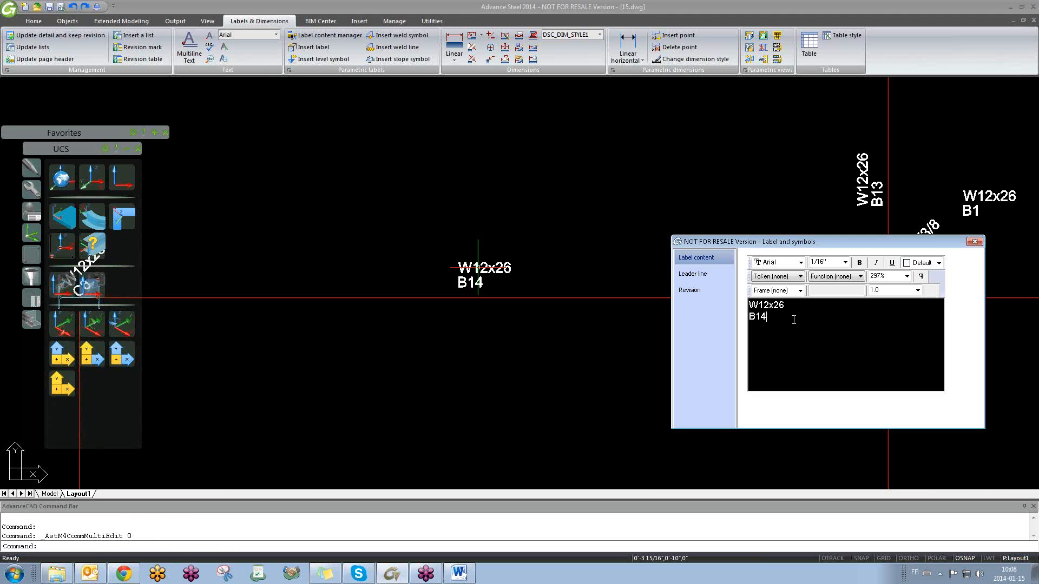
key(Return)
text(-2)
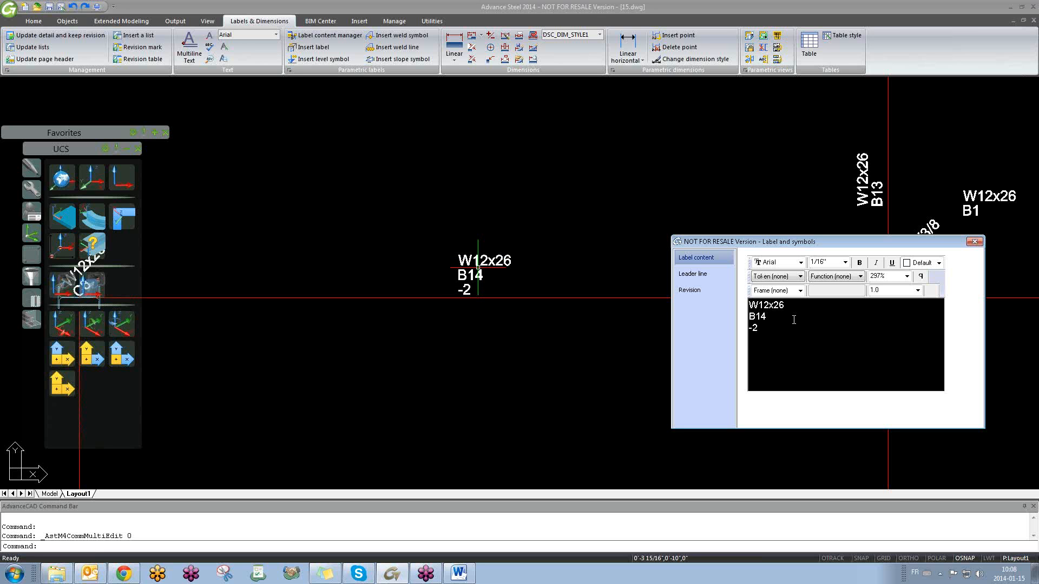
text(")
click(975, 241)
scroll(399, 288, down, 3)
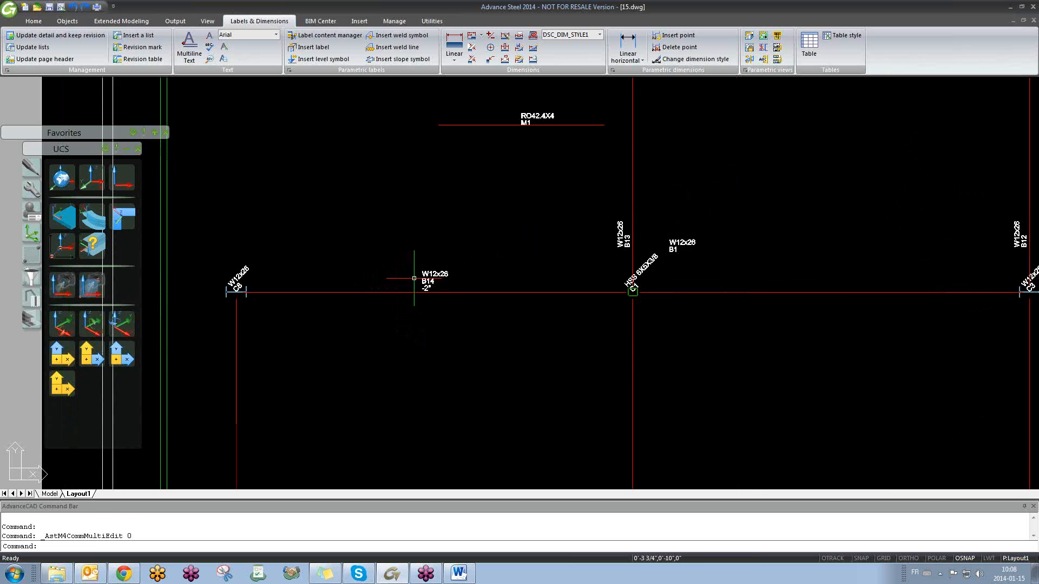
- Reopen the B14 label content for editing and remove its -2" line
scroll(414, 287, up, 5)
double_click(411, 285)
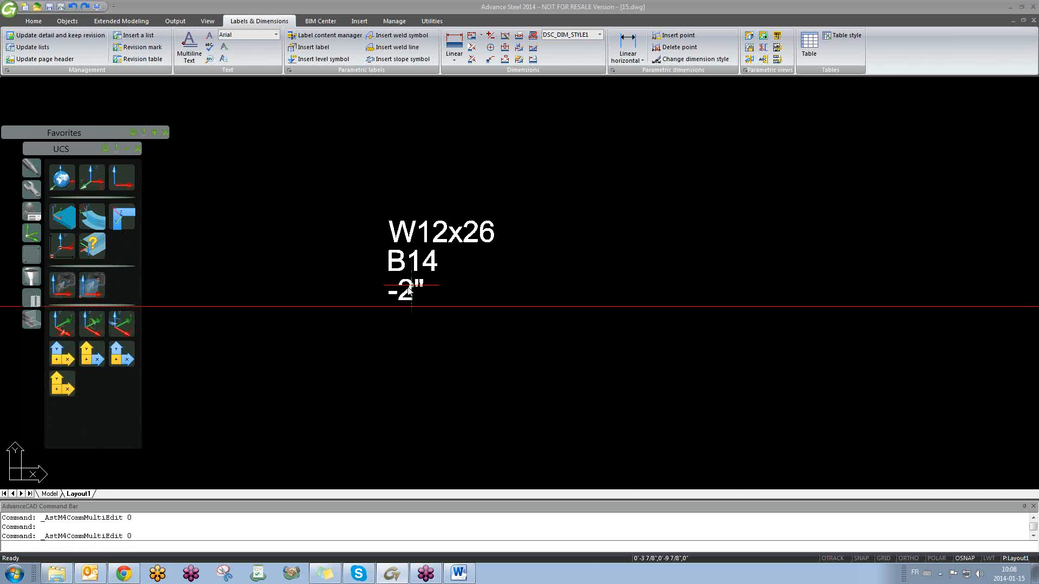
drag(763, 327, 745, 329)
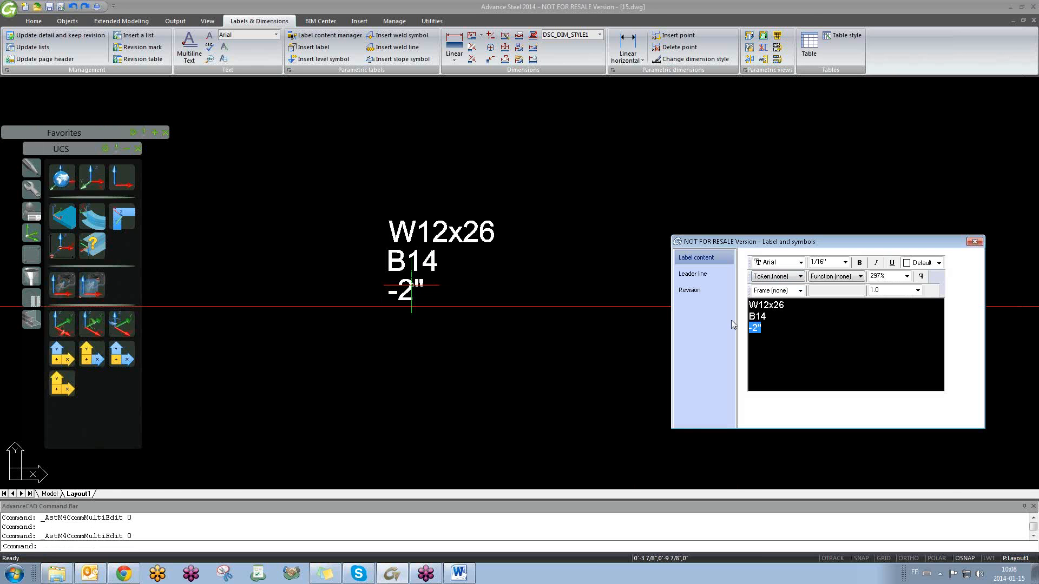
key(Delete)
click(784, 277)
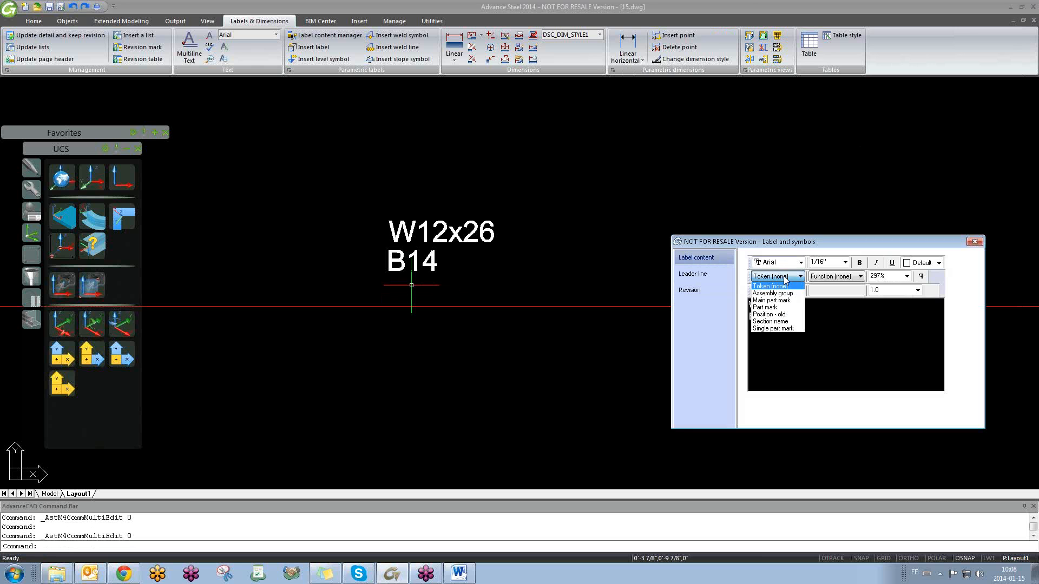
click(824, 319)
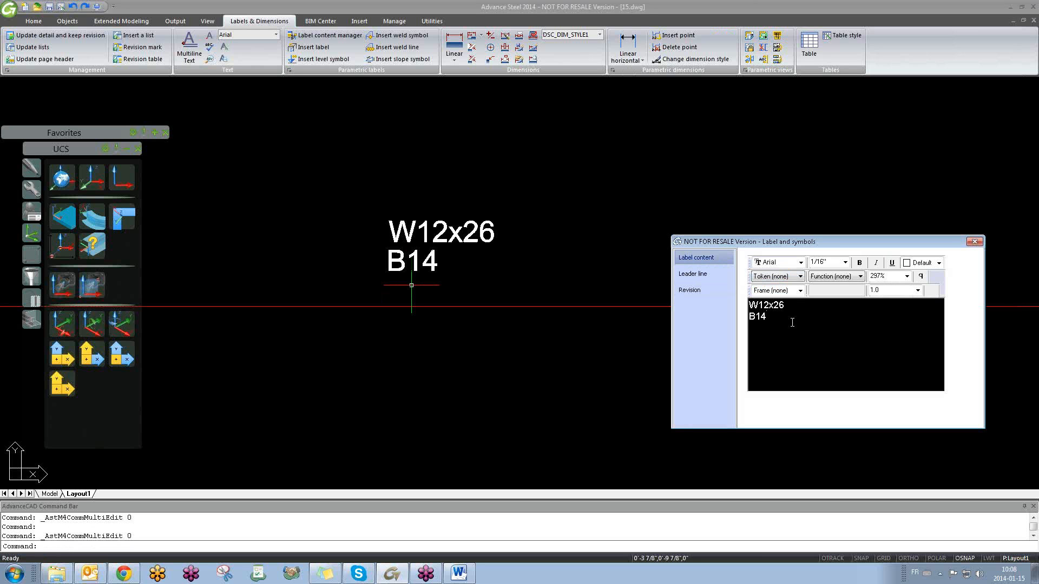
- Try the Position - old token on the third line of the B14 label and delete it again
click(785, 277)
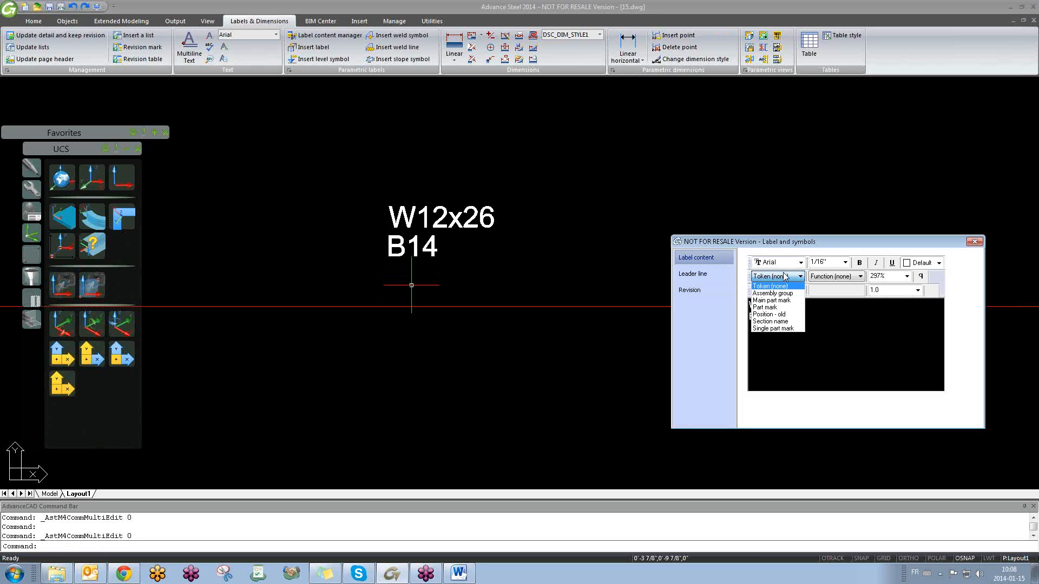
click(790, 315)
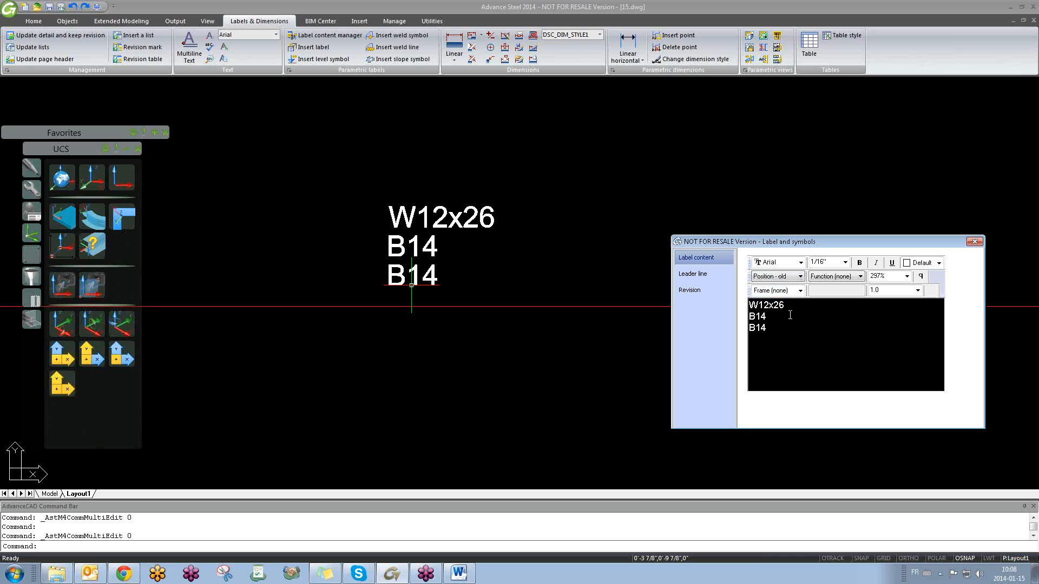
click(769, 325)
key(Return)
drag(778, 327, 721, 329)
key(Delete)
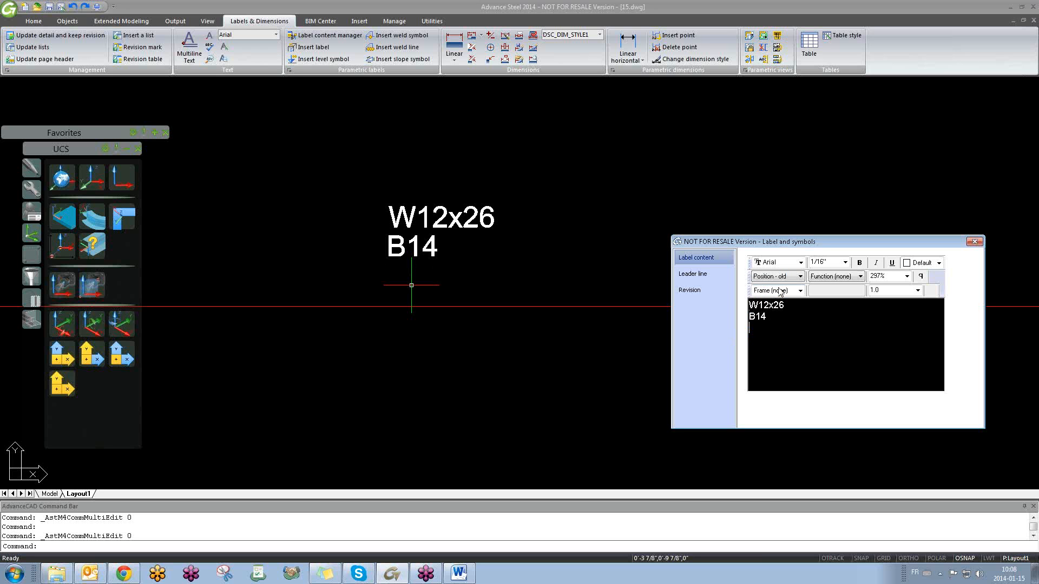
- Try the Section name and Single part mark tokens on the B14 label's third line and clear that line
click(779, 276)
click(779, 322)
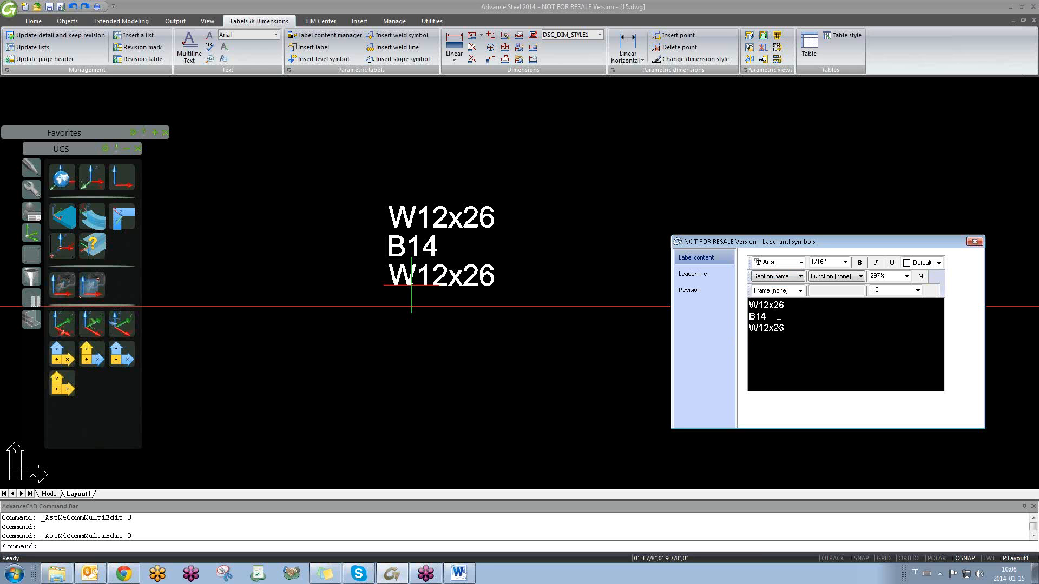
click(791, 277)
click(772, 328)
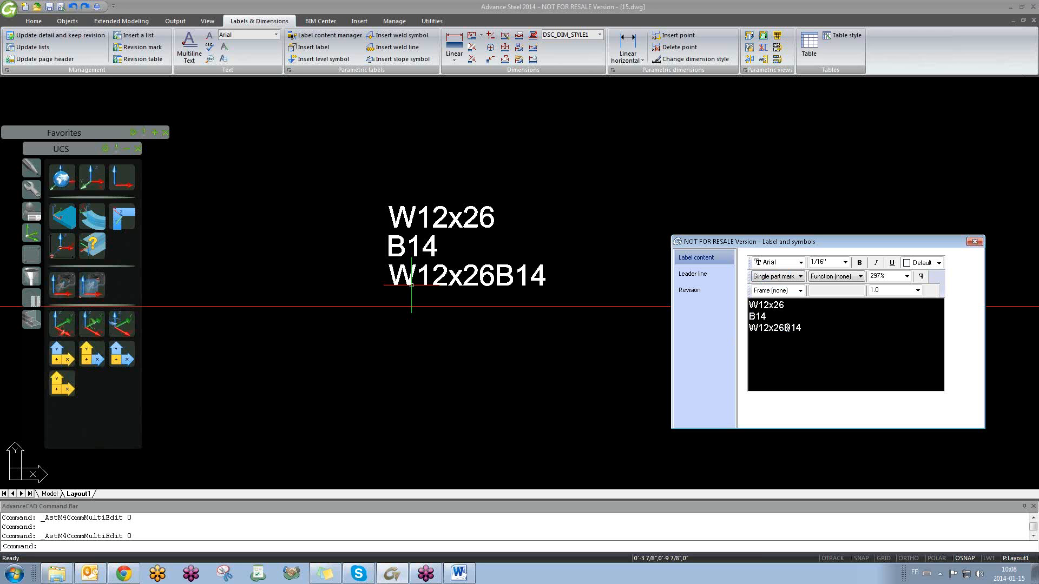
key(shift+Home)
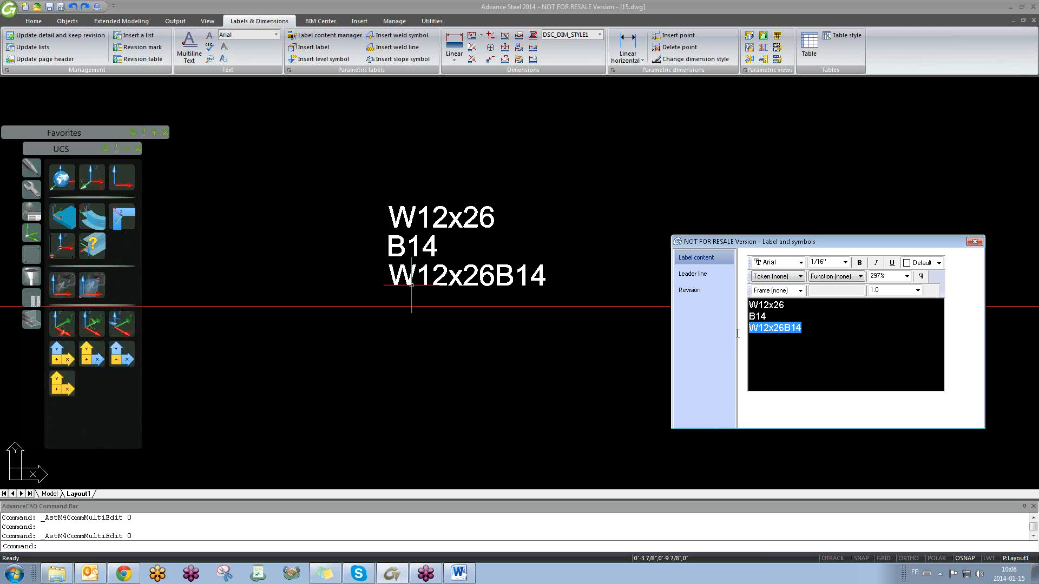
key(Delete)
- Review the tokens available for the B14 label, close its editor and return to the elevation view
click(799, 277)
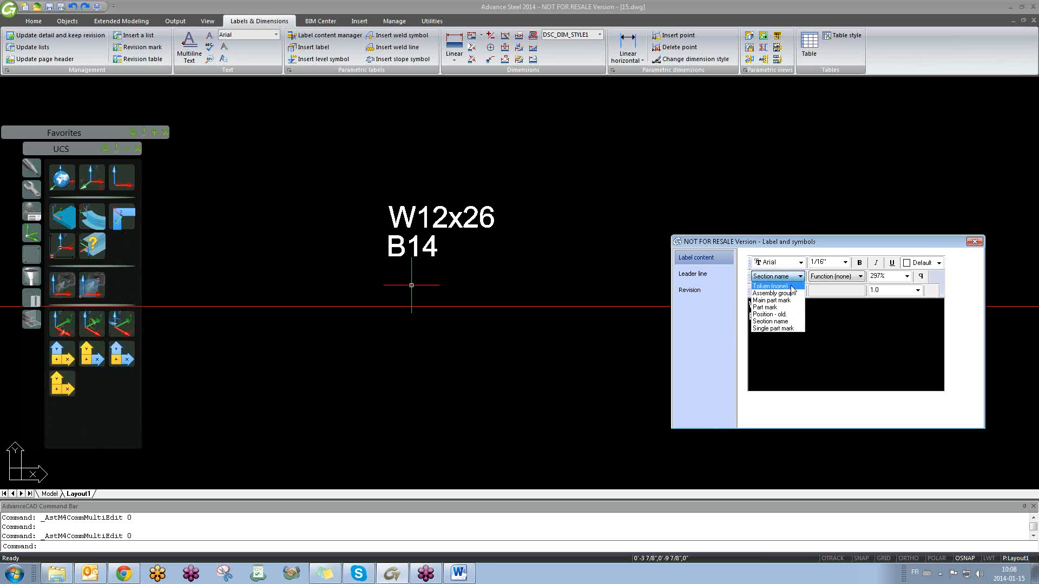
click(779, 287)
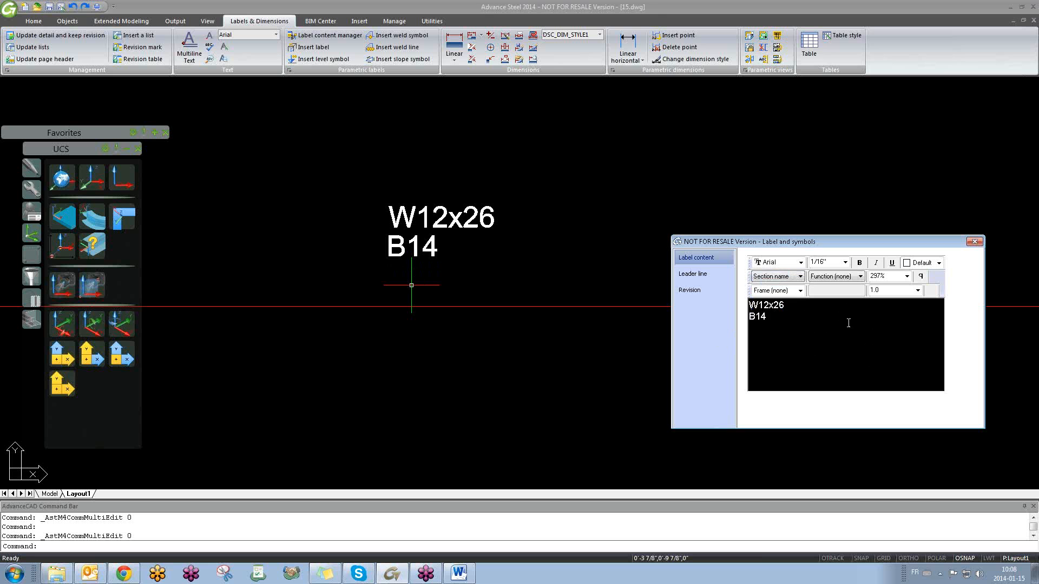
click(847, 290)
click(844, 325)
click(974, 242)
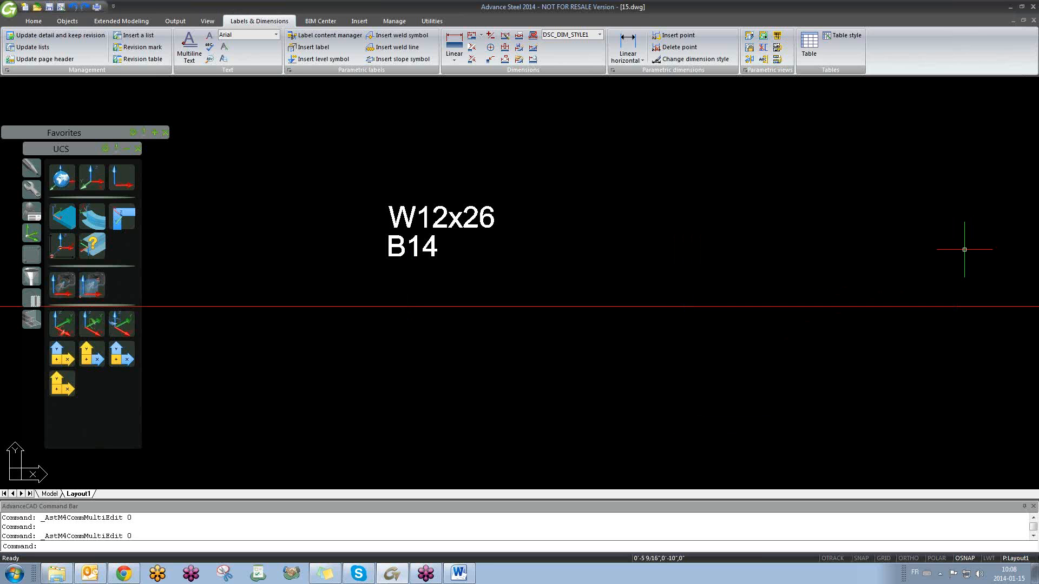
scroll(707, 357, down, 10)
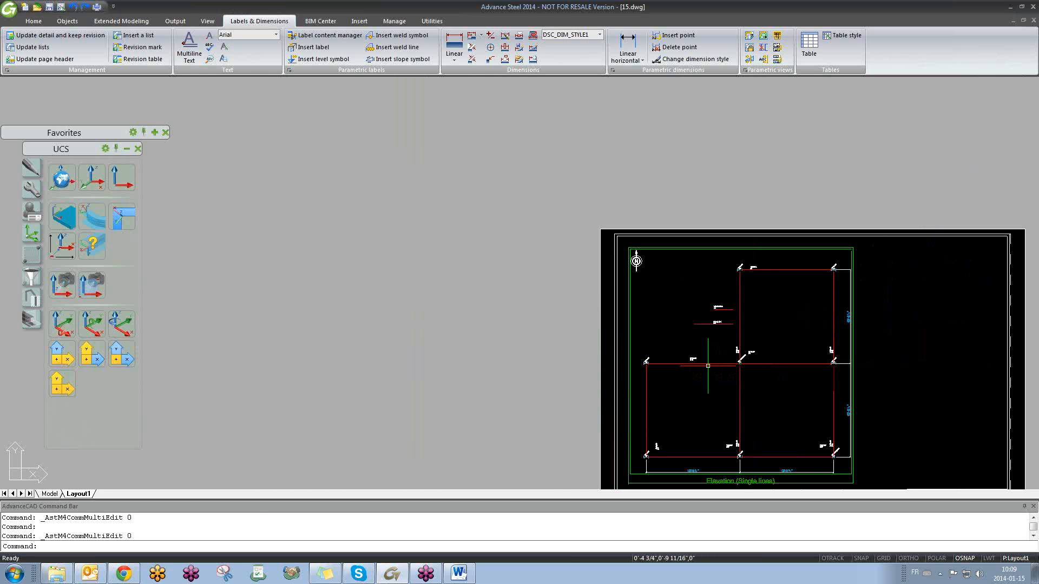
scroll(738, 342, up, 4)
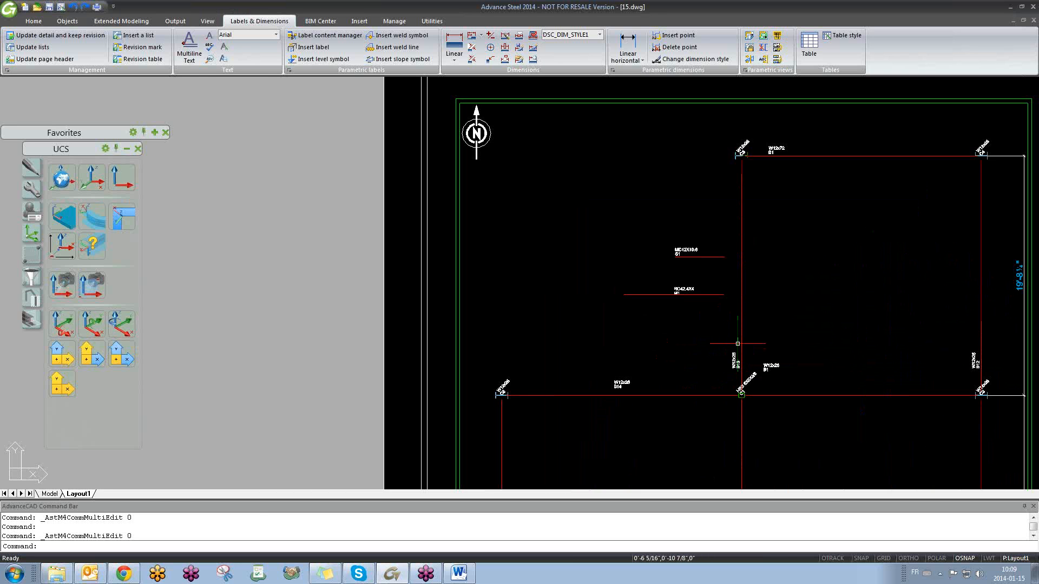
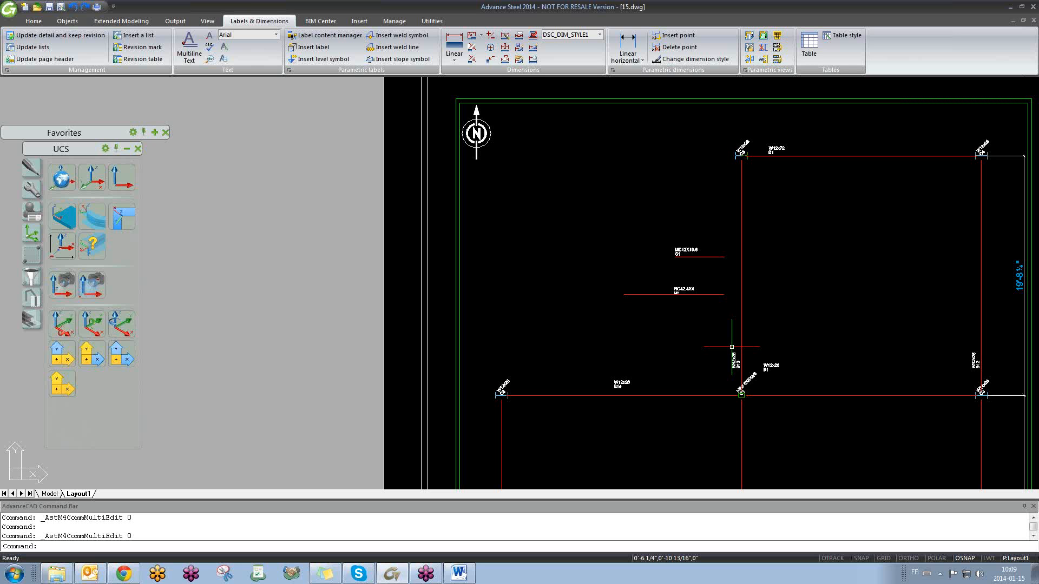
- Examine the MC12X10.6 S1 and RO42.4X4 M1 labels and the member labels around column C1
click(393, 21)
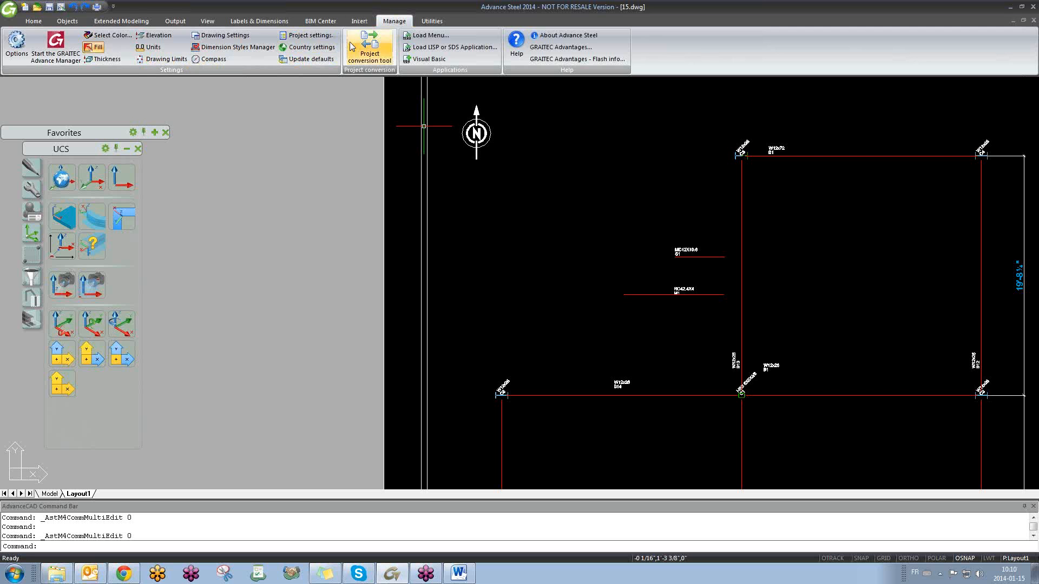
click(67, 20)
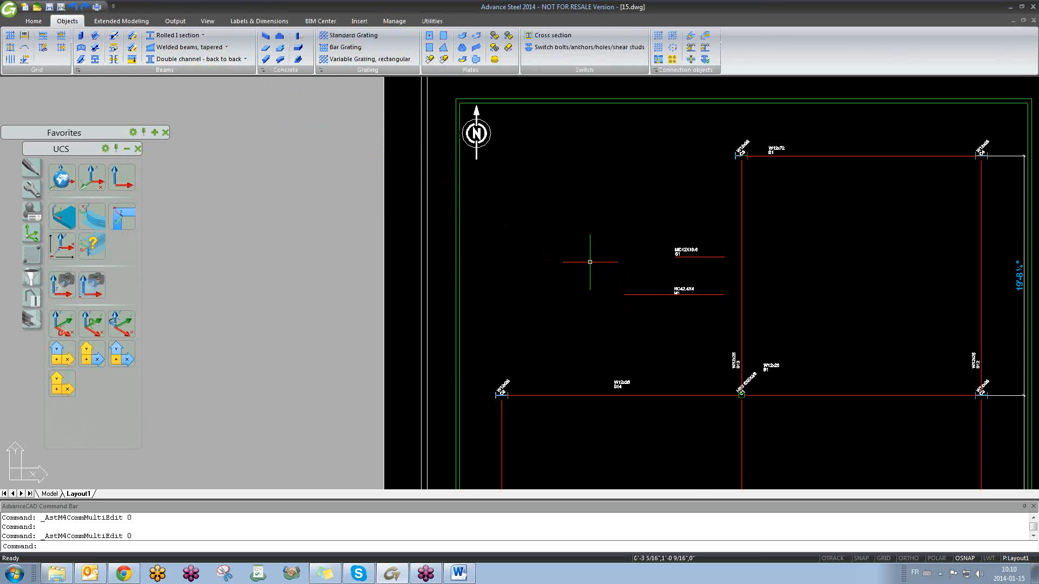
scroll(607, 241, down, 2)
scroll(622, 246, up, 6)
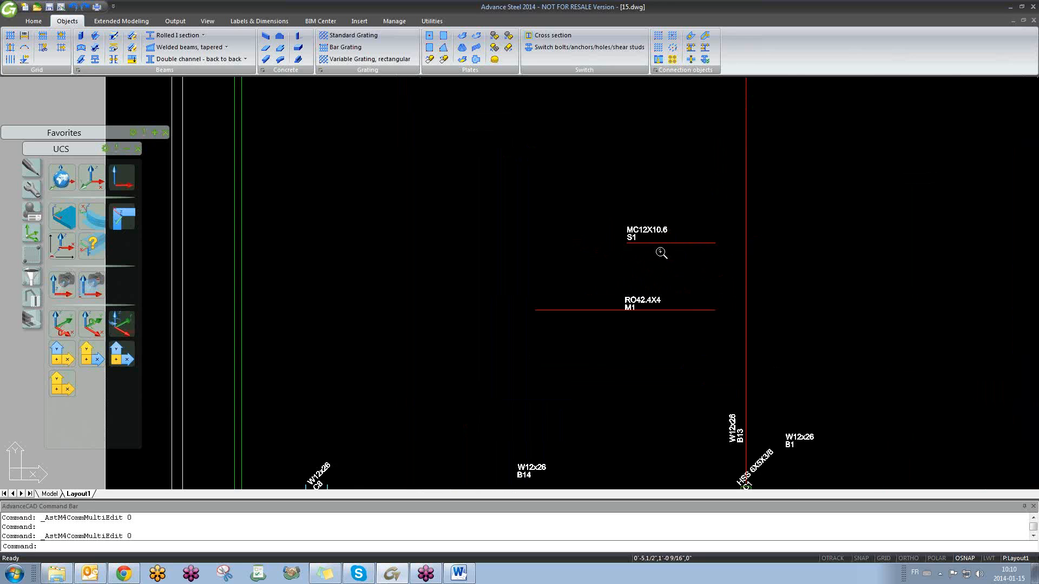
click(1027, 52)
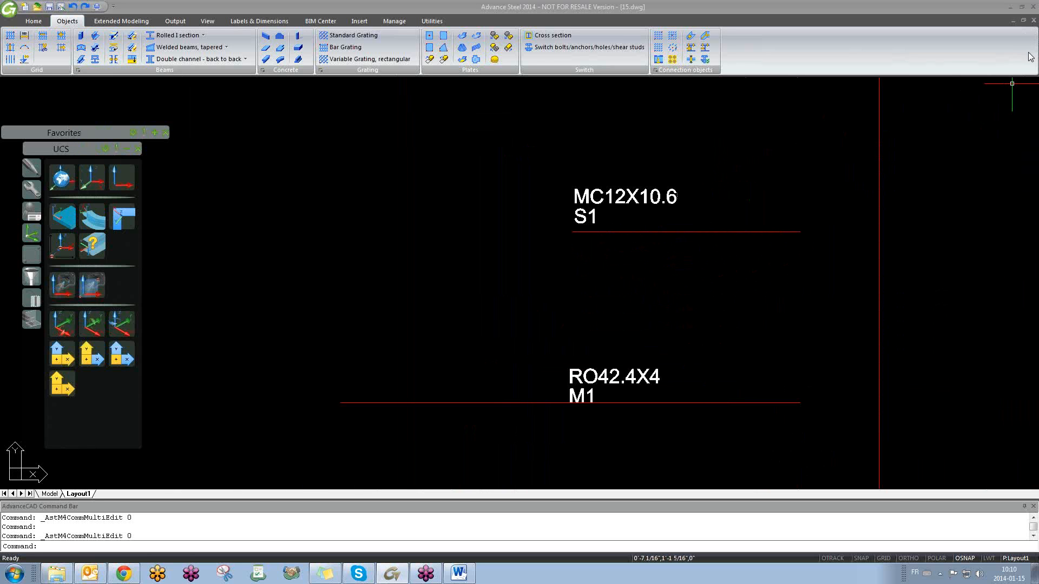
click(748, 282)
click(718, 330)
click(719, 330)
scroll(685, 323, down, 4)
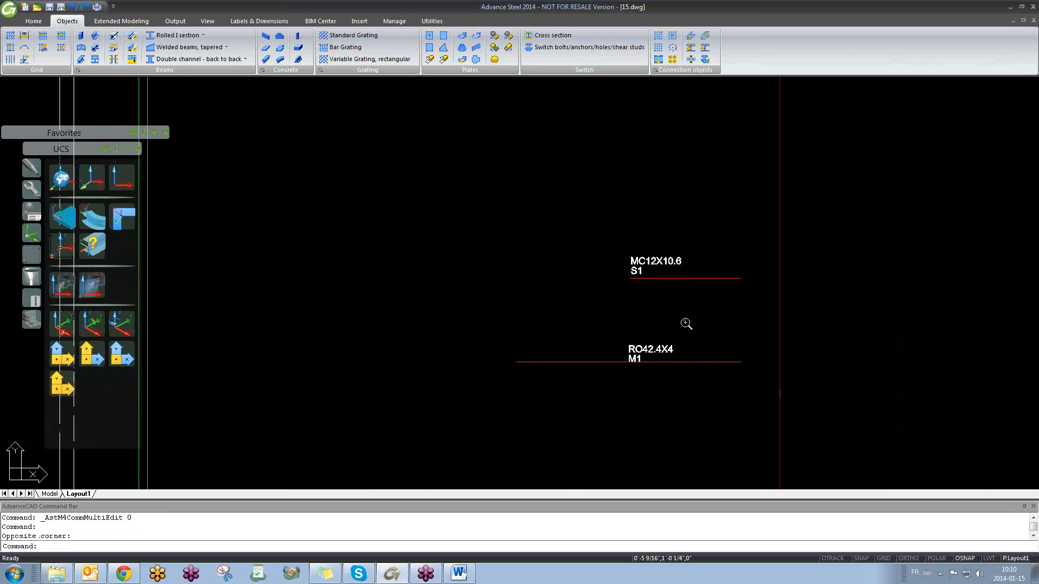
scroll(638, 332, down, 1)
scroll(572, 391, up, 5)
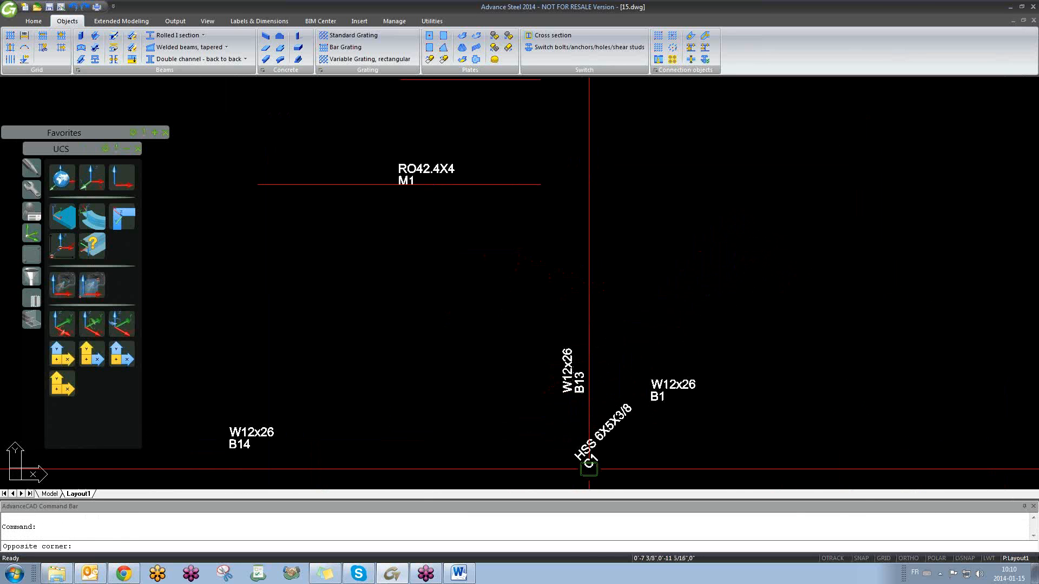
- Move the W12x26 B1 beam label away from column C1 to a spot farther along its beam
scroll(655, 307, down, 3)
scroll(654, 307, down, 3)
scroll(657, 325, up, 5)
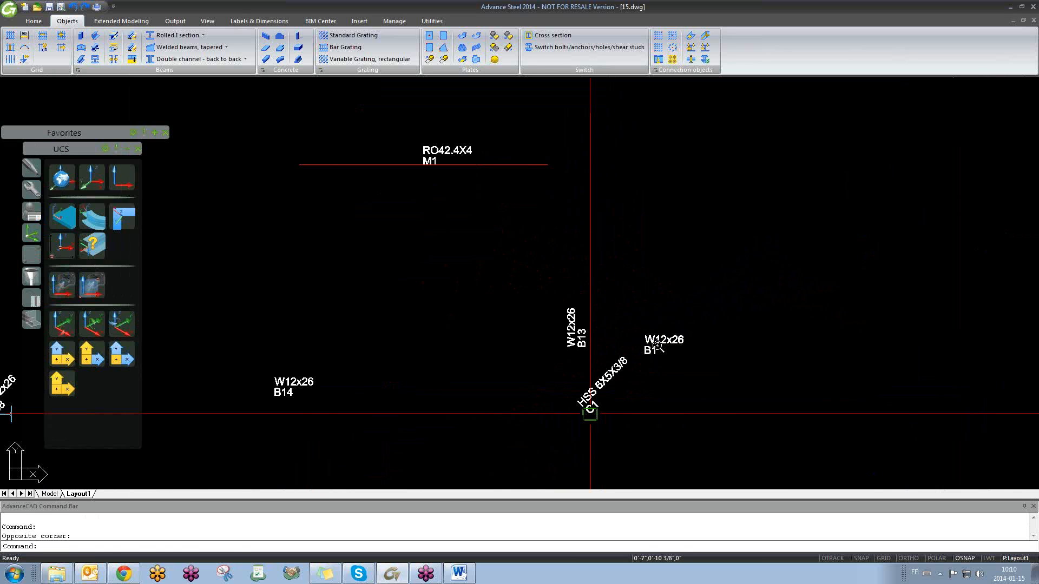
click(663, 339)
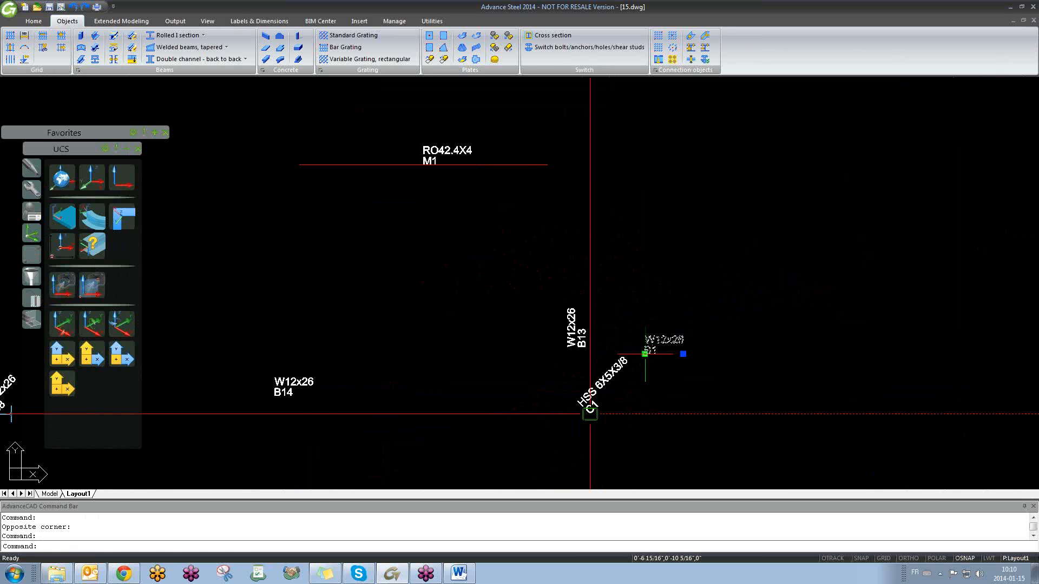
click(645, 354)
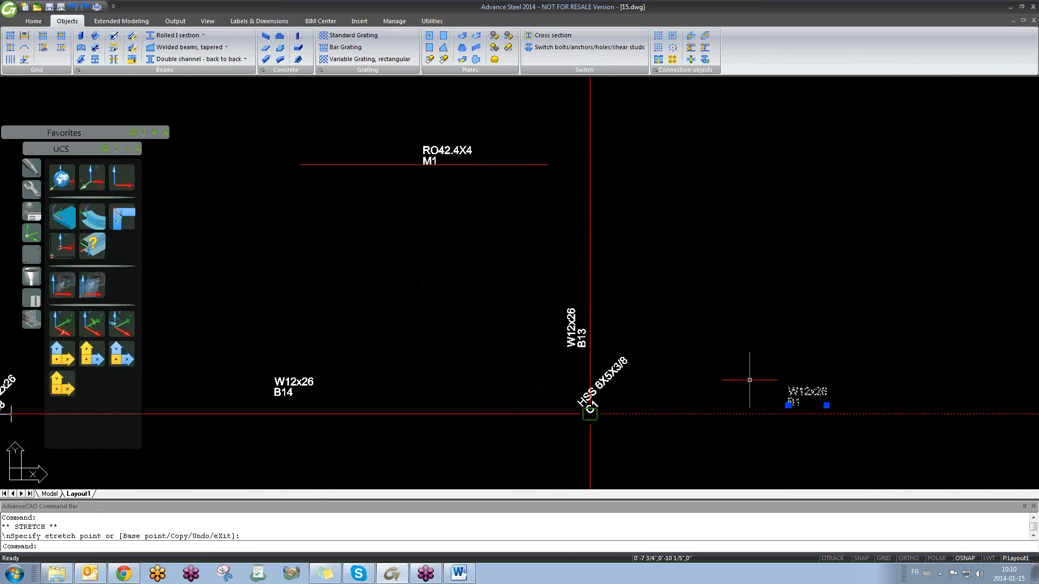
key(Escape)
scroll(711, 356, down, 3)
scroll(719, 352, down, 3)
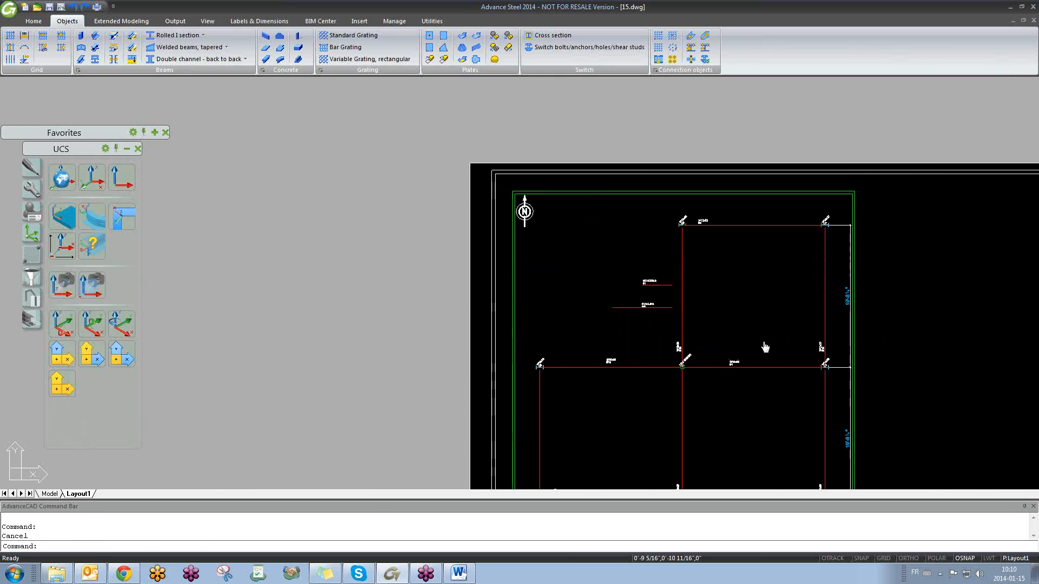
scroll(723, 294, up, 6)
scroll(726, 298, down, 6)
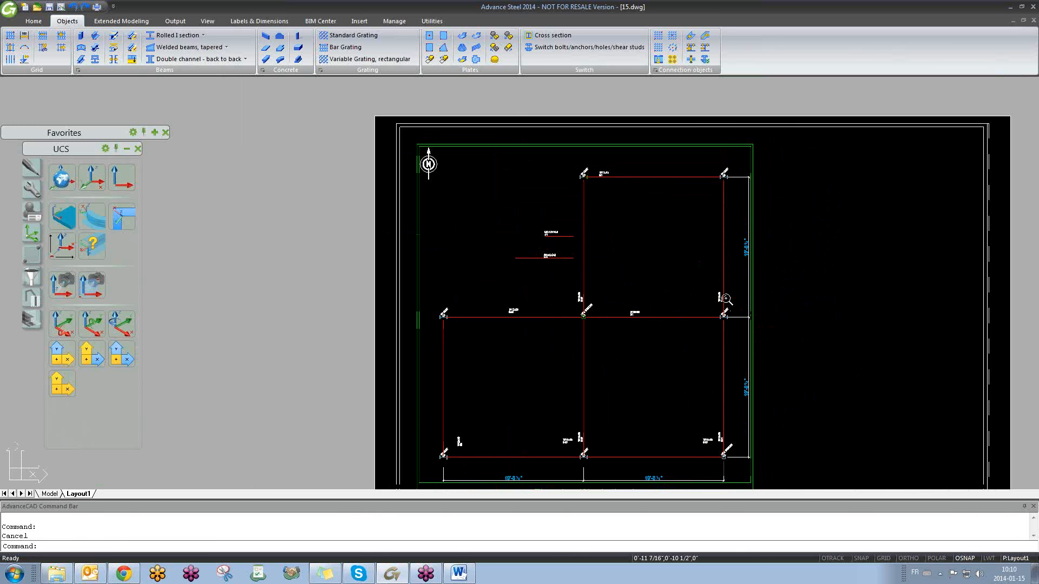
click(642, 268)
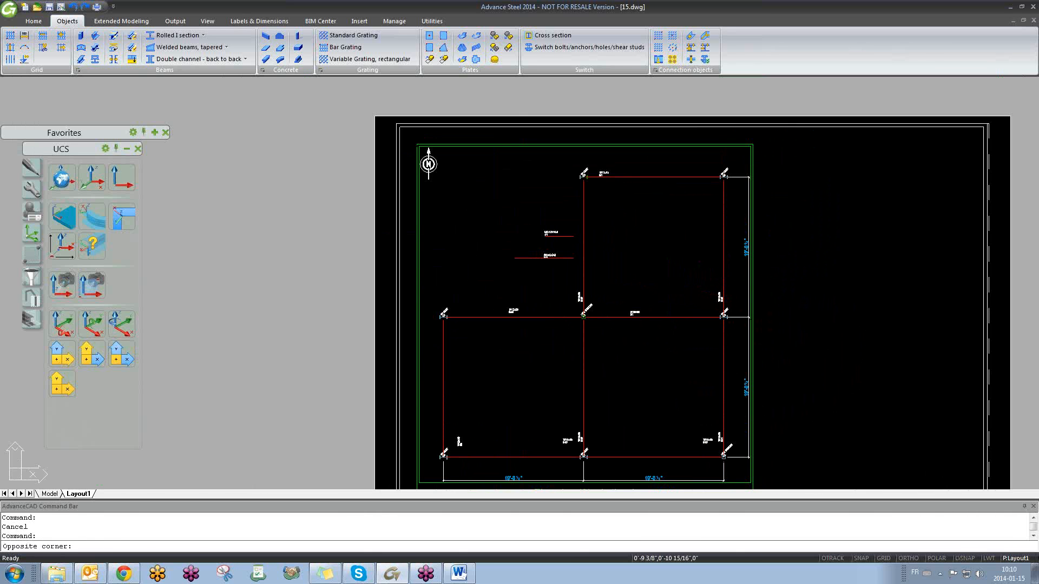
click(643, 268)
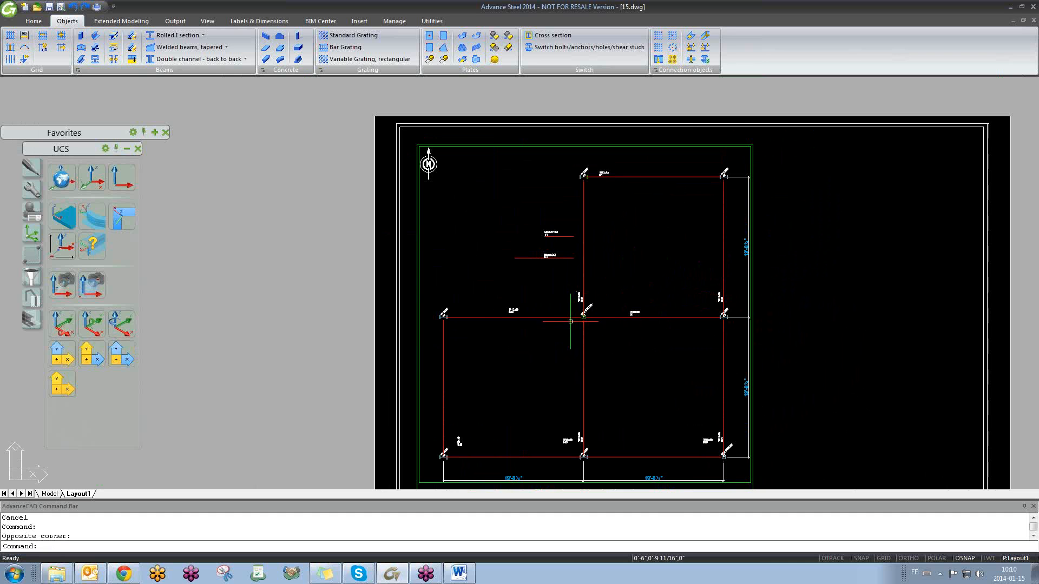
- Examine the beam labels beside column C7 at the lower edge of the elevation view and clear the selection
scroll(561, 454, up, 5)
click(579, 407)
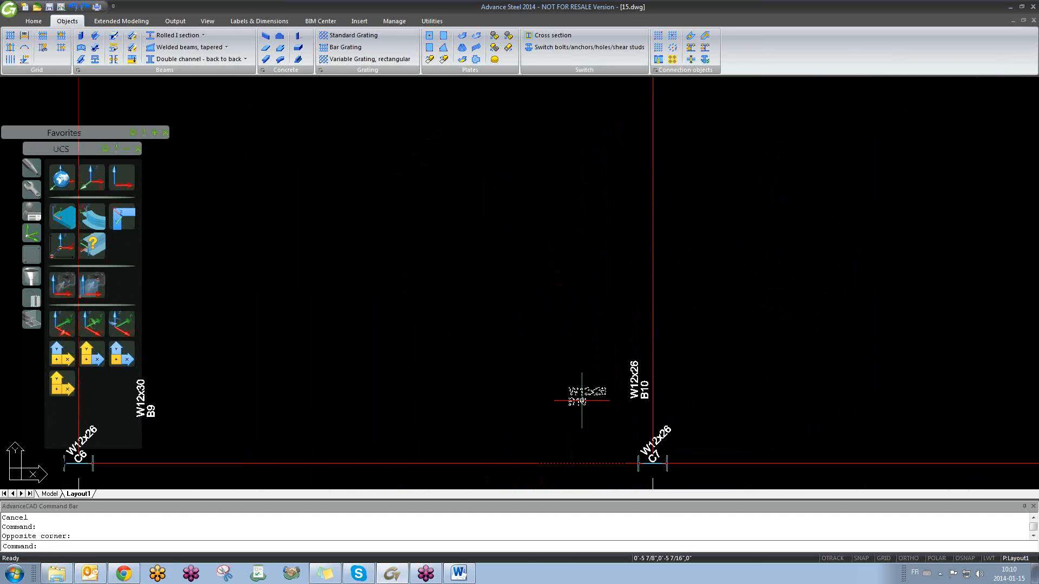
scroll(580, 406, down, 5)
key(Escape)
key(Escape)
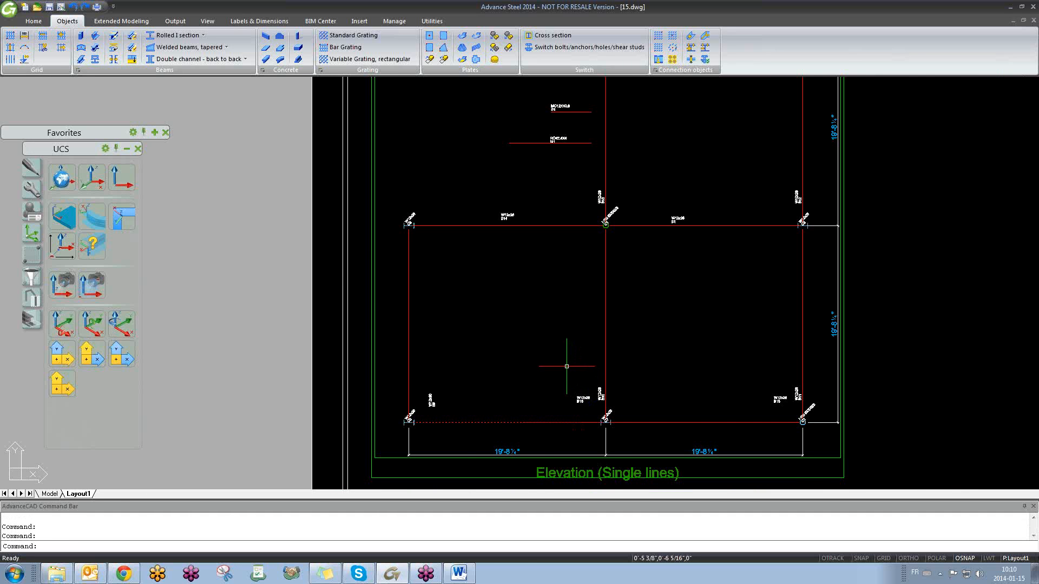
- Review the User attributes of the W12x26 roof beam in the training 6 janvier model and close its properties
key(ctrl+Tab)
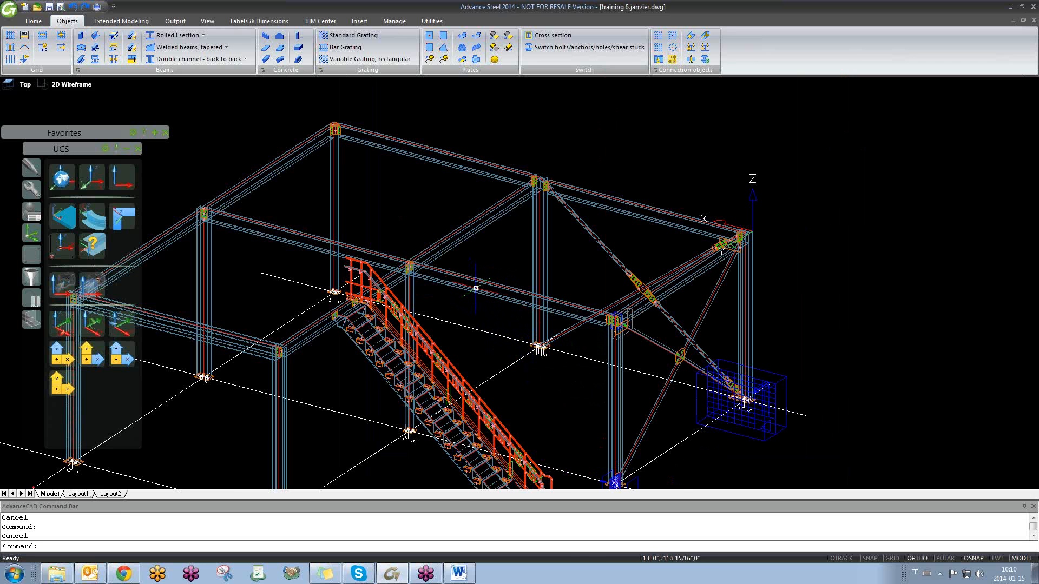
scroll(614, 176, up, 5)
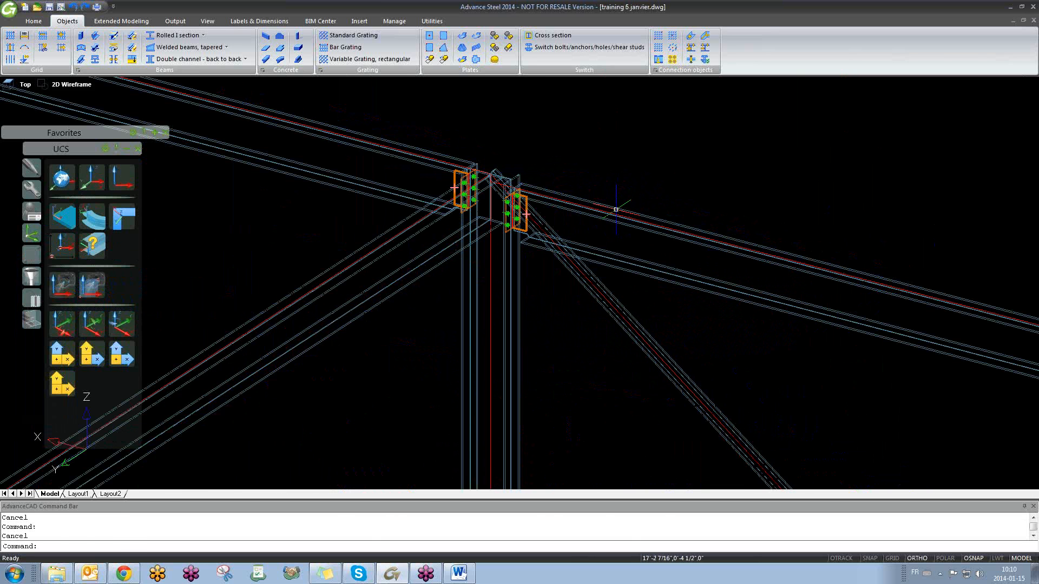
double_click(613, 216)
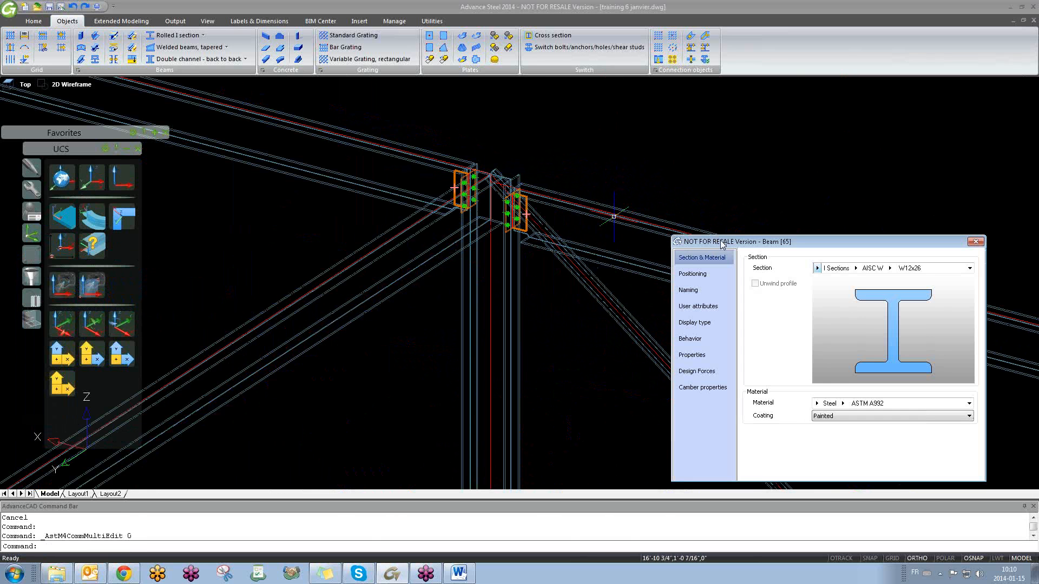
drag(721, 246, 564, 234)
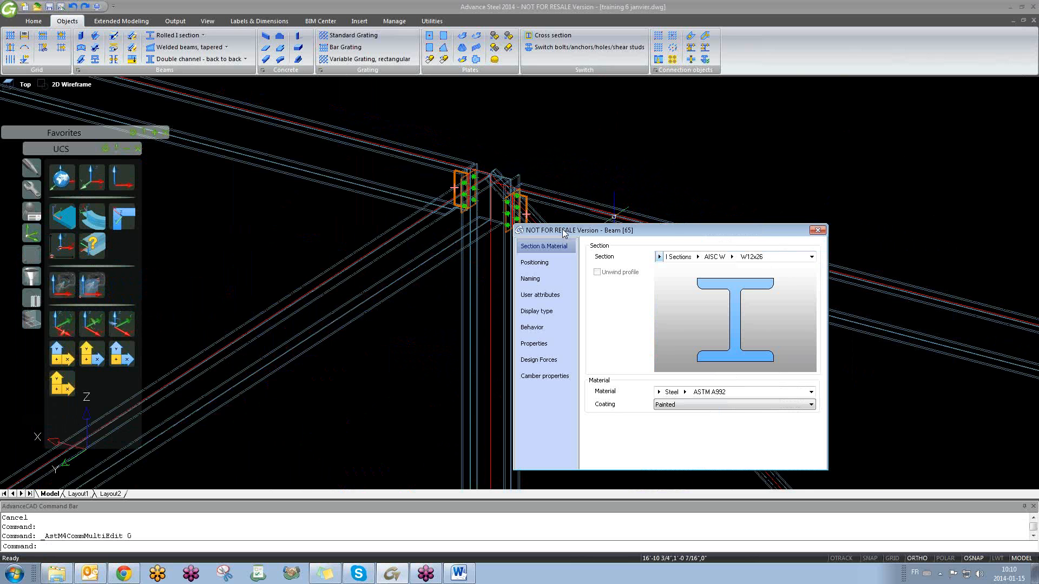
click(547, 296)
click(686, 253)
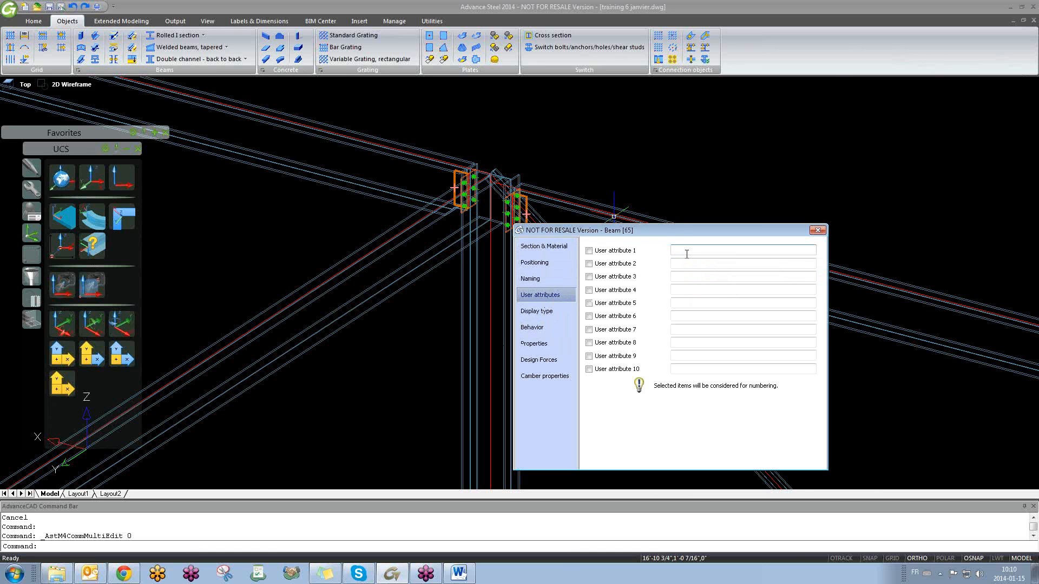
click(588, 250)
click(818, 231)
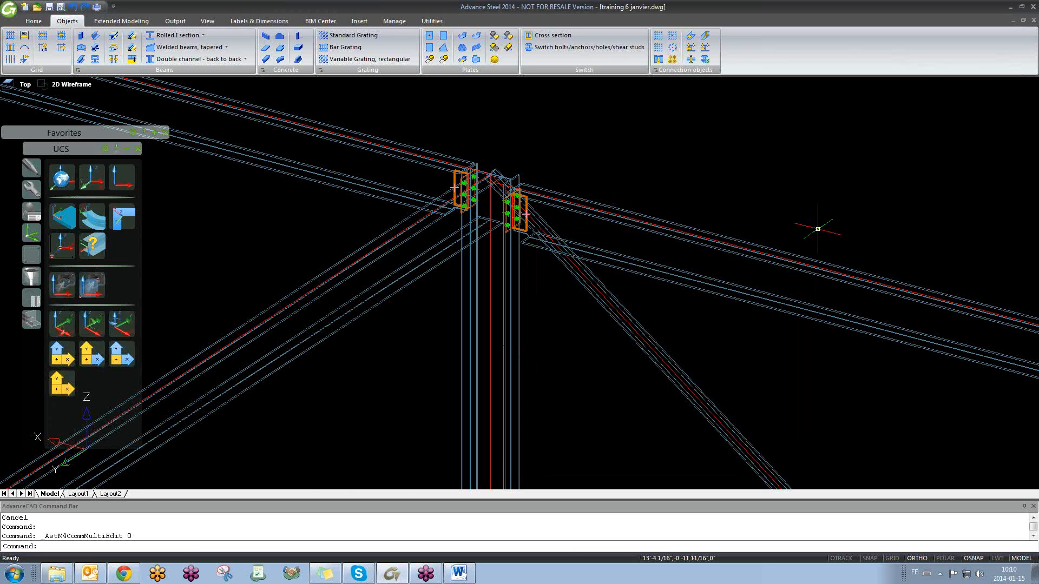
- Return to drawing 15 and review the tokens offered in the W12x26 B14 label's editor, leaving its text as is
key(ctrl+Tab)
scroll(625, 302, down, 6)
scroll(734, 329, up, 6)
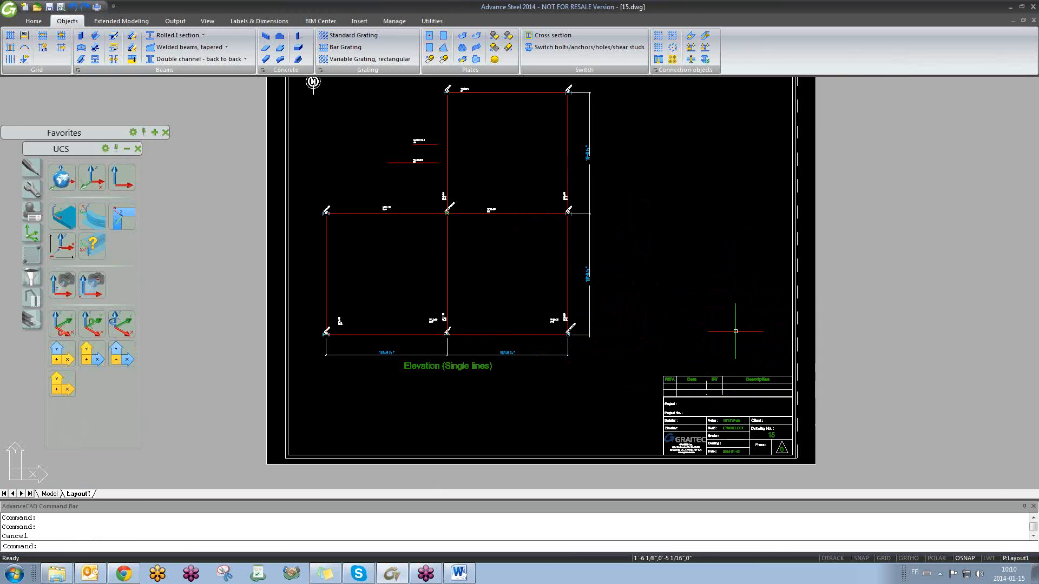
middle_drag(644, 194, 685, 306)
scroll(682, 300, down, 3)
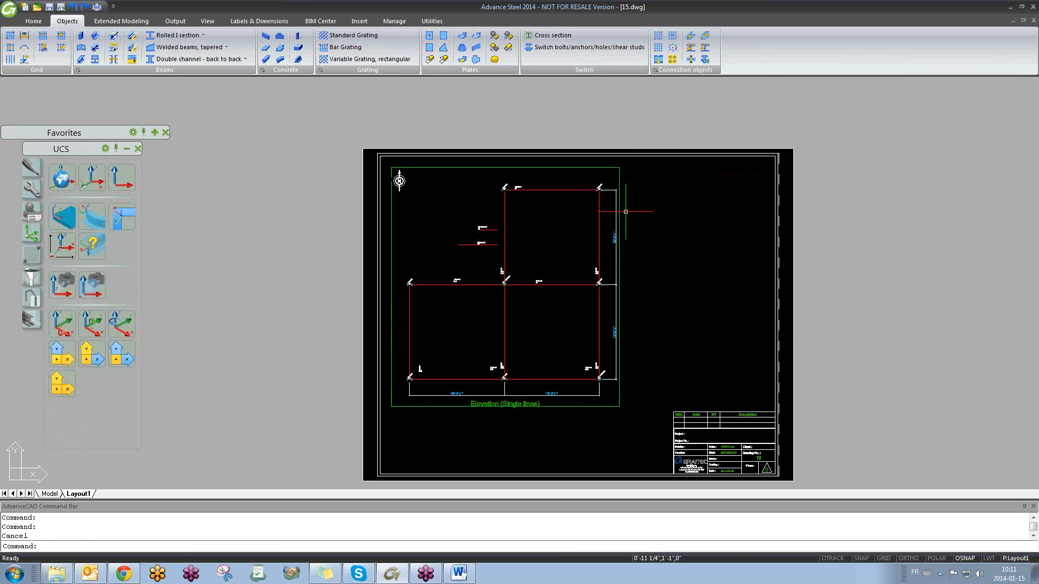
scroll(542, 284, up, 6)
double_click(261, 267)
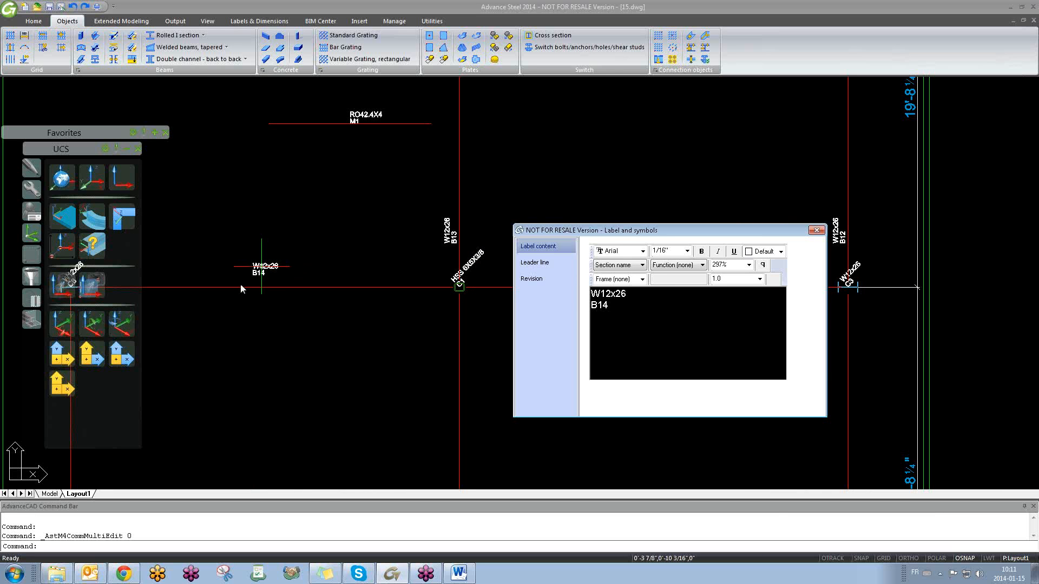
click(626, 267)
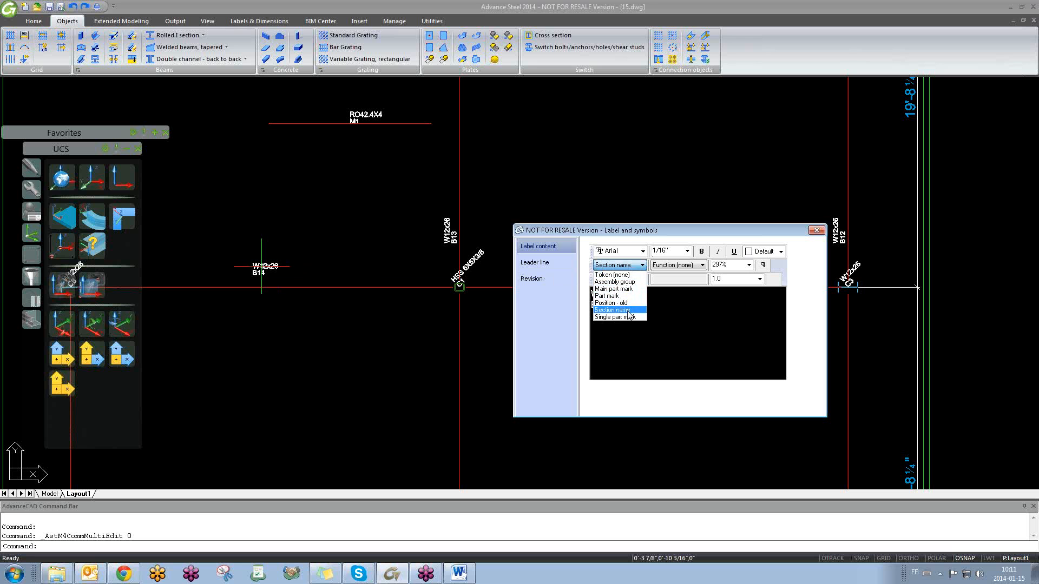
click(697, 339)
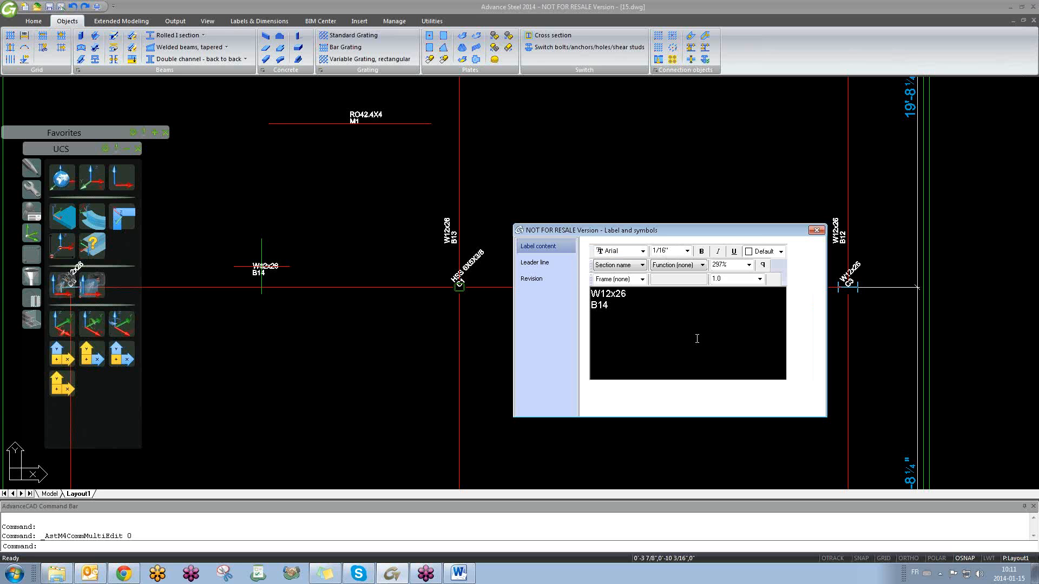
click(816, 231)
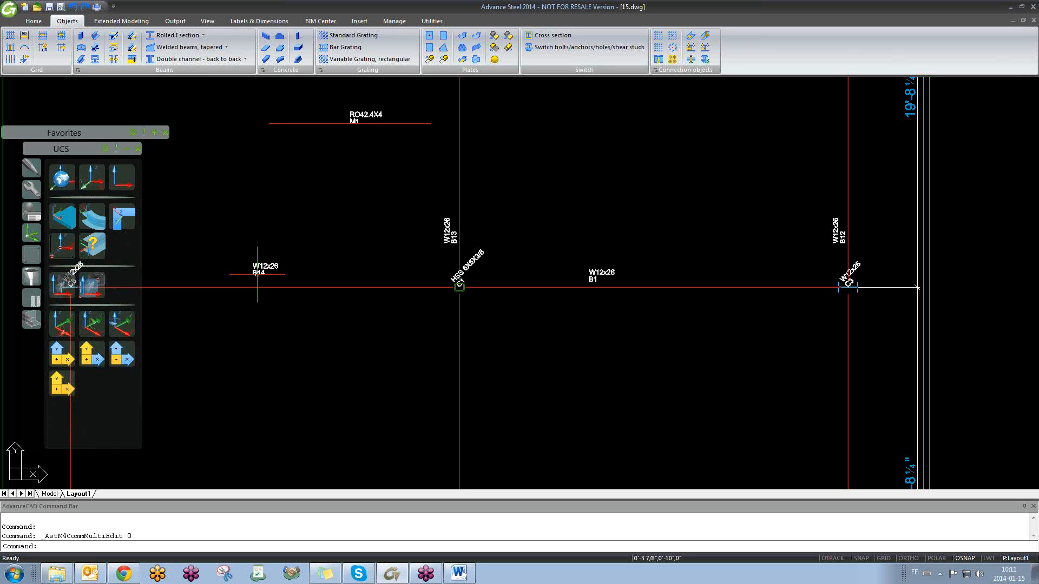
scroll(262, 289, up, 5)
scroll(281, 274, down, 4)
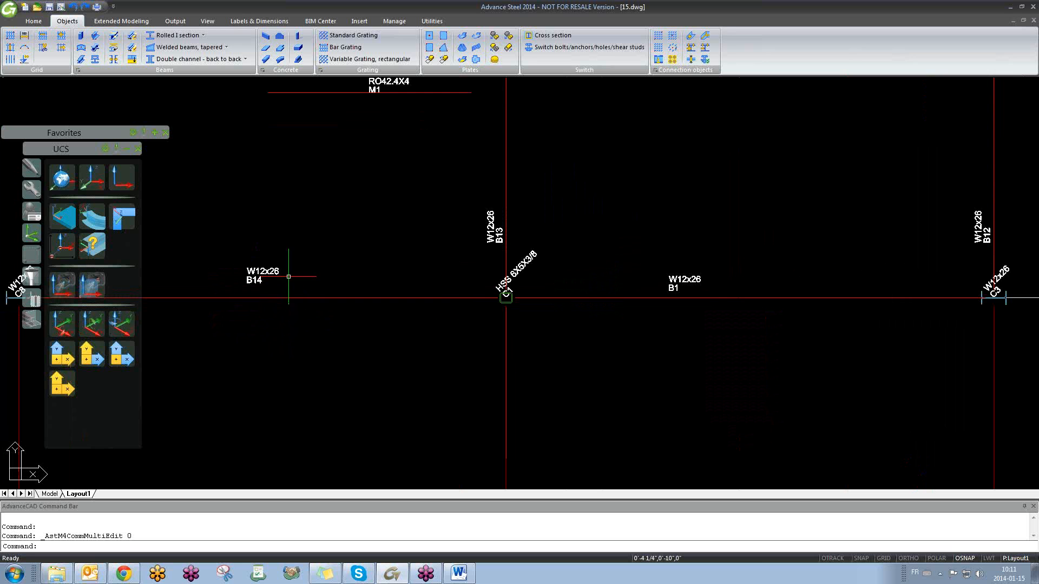
scroll(288, 277, up, 4)
scroll(286, 278, down, 5)
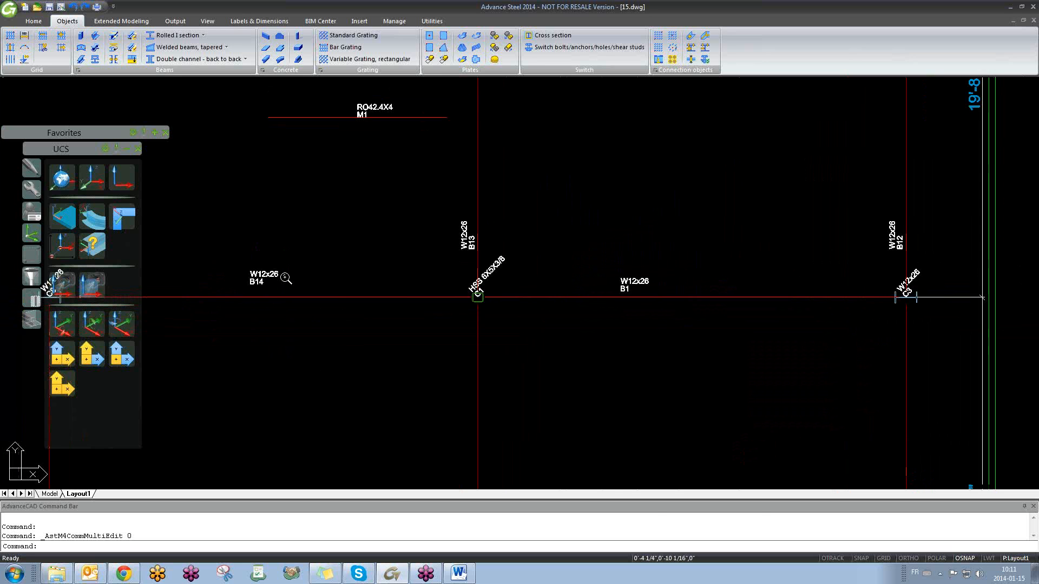
scroll(287, 279, down, 5)
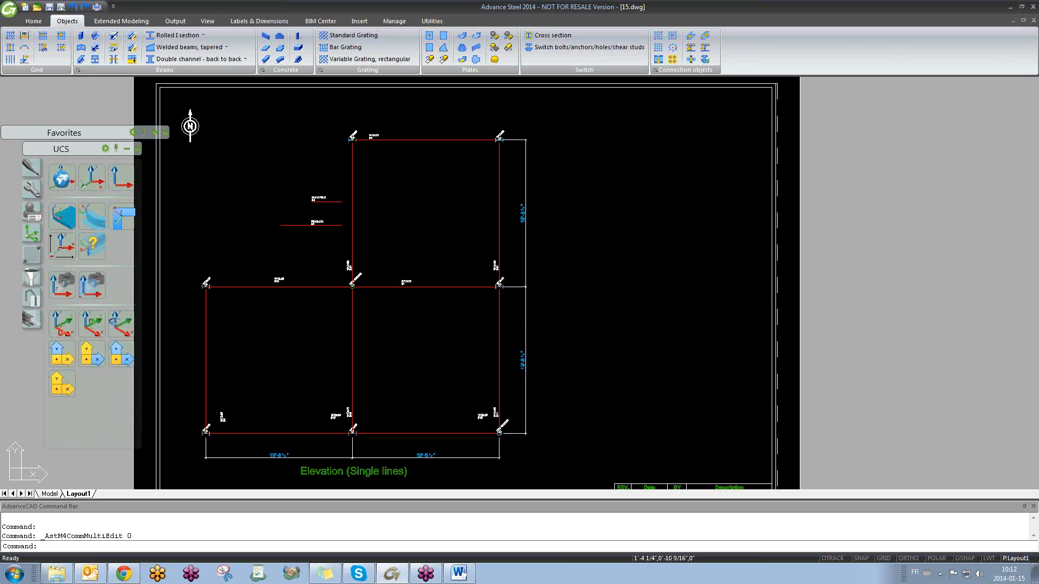
- Switch to the training 6 janvier model and place a camera at the top of the frame's rear corner column
click(644, 264)
click(604, 297)
double_click(471, 381)
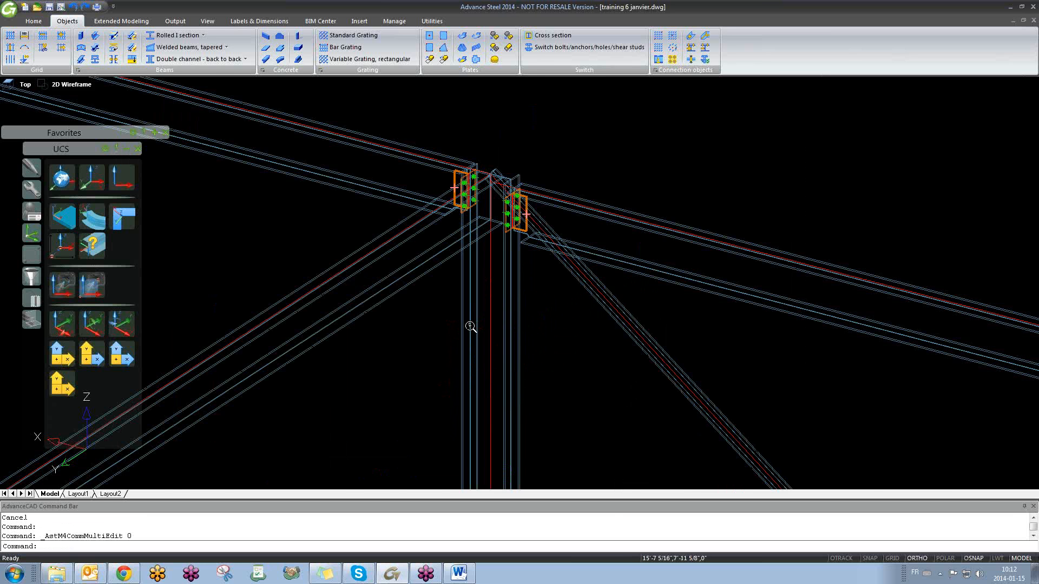
scroll(473, 325, down, 5)
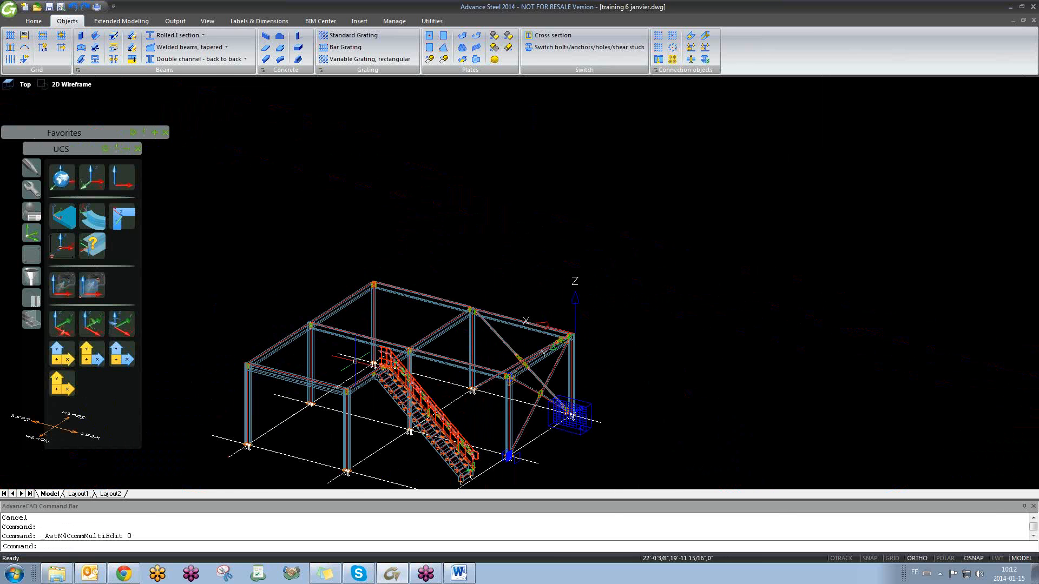
scroll(250, 373, up, 3)
scroll(250, 373, down, 2)
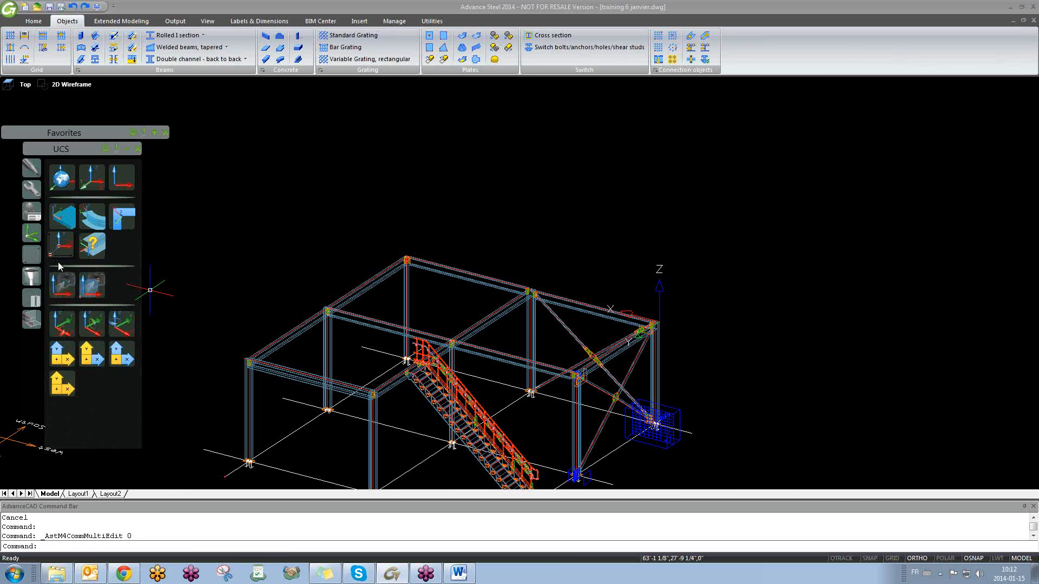
click(32, 189)
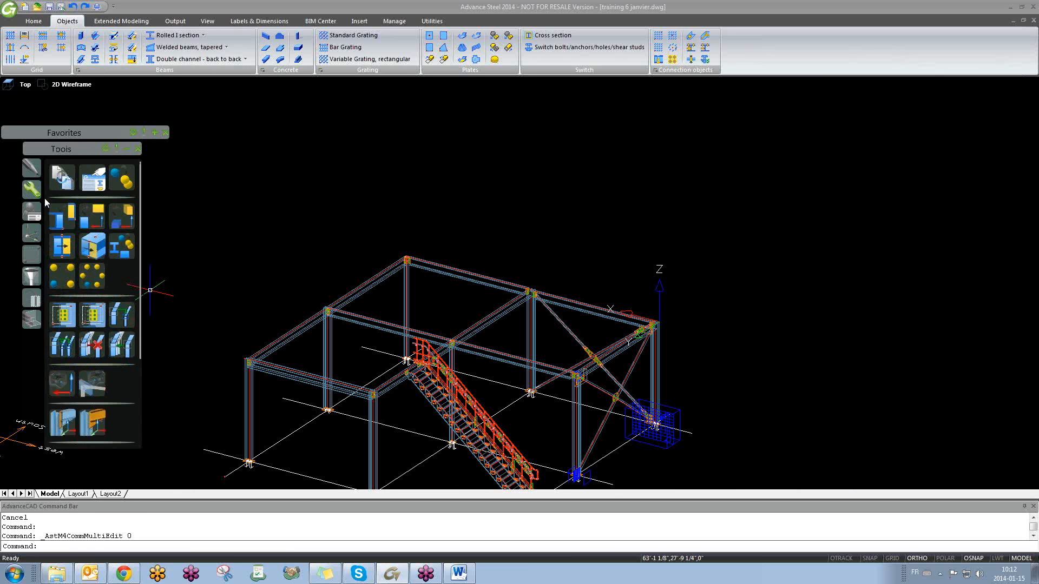
click(63, 383)
scroll(410, 256, up, 10)
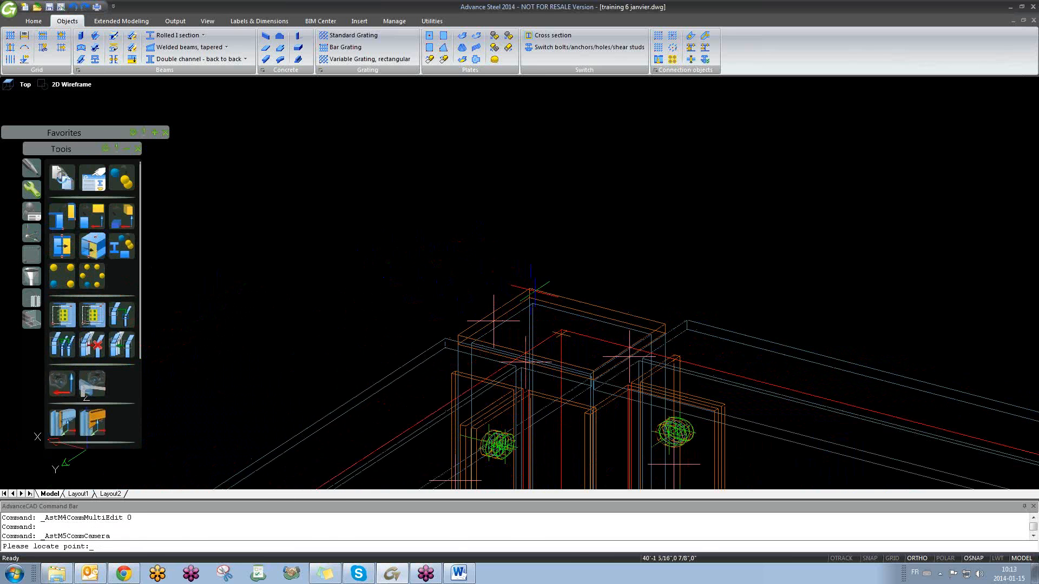
click(530, 298)
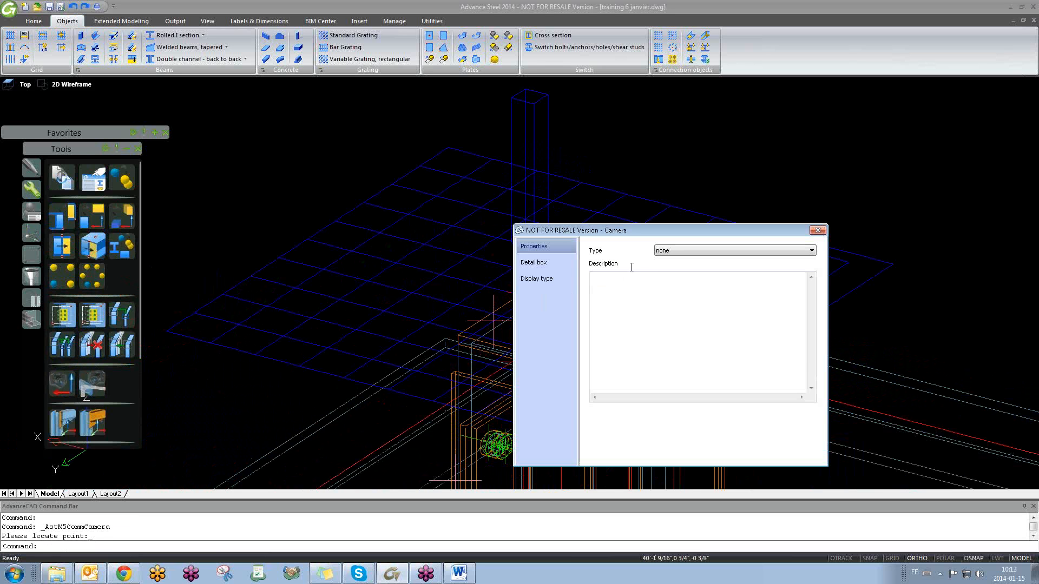
- Try the Fixed xy-viewport, restore Automatic, and enable the camera's Front and Rear z-viewport limits
click(529, 265)
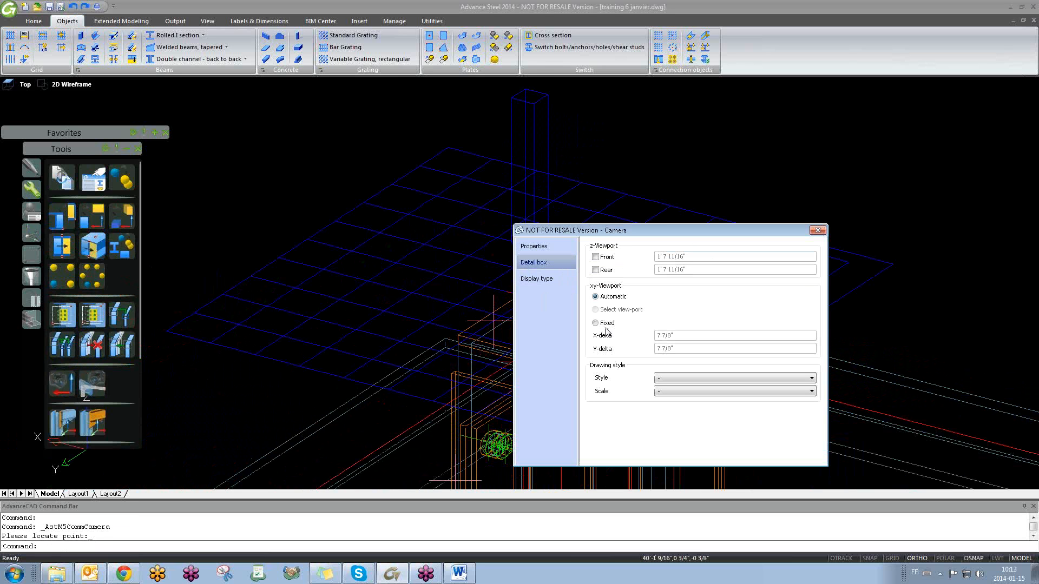
click(595, 323)
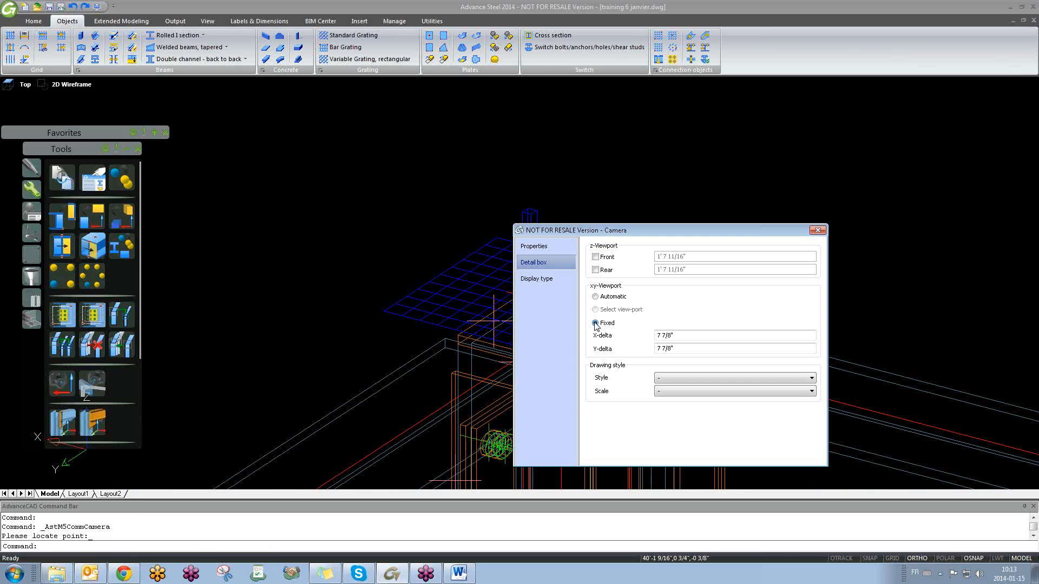
click(595, 297)
click(595, 257)
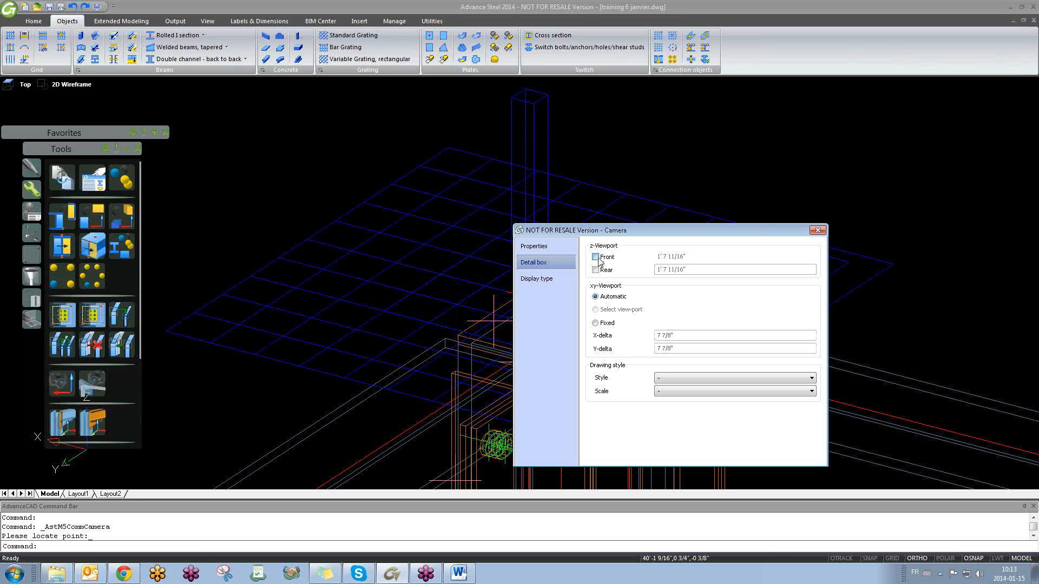
click(595, 270)
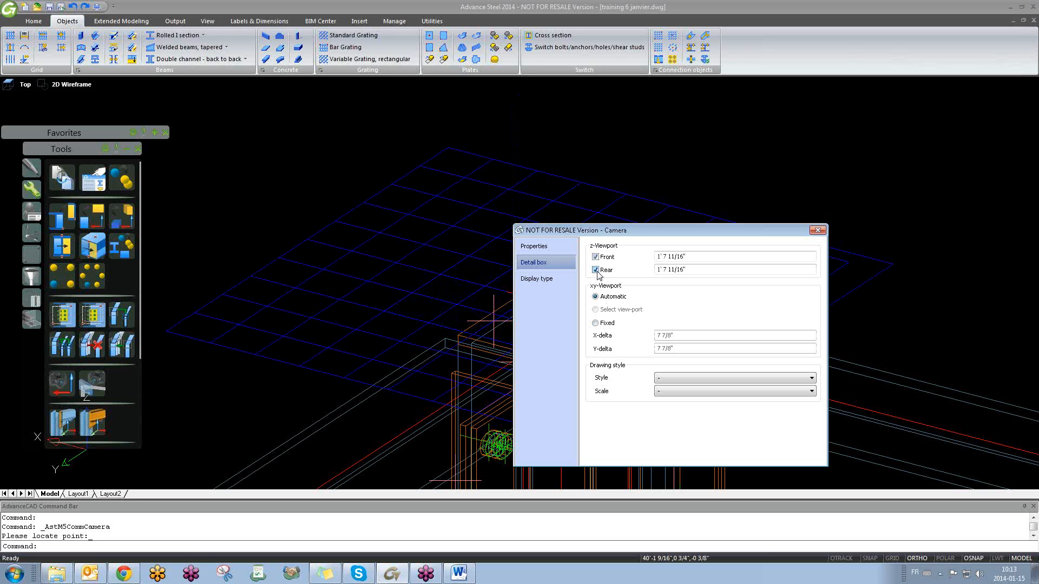
- Set the camera type to Roof plan, then check its detail box and properties and close the camera dialog
click(534, 246)
click(700, 252)
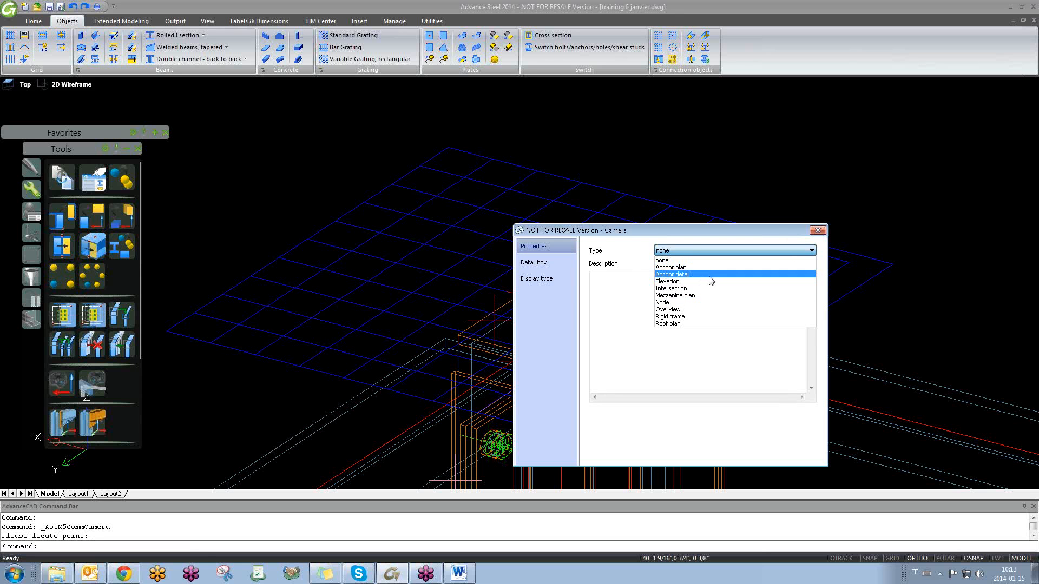
click(705, 323)
click(532, 263)
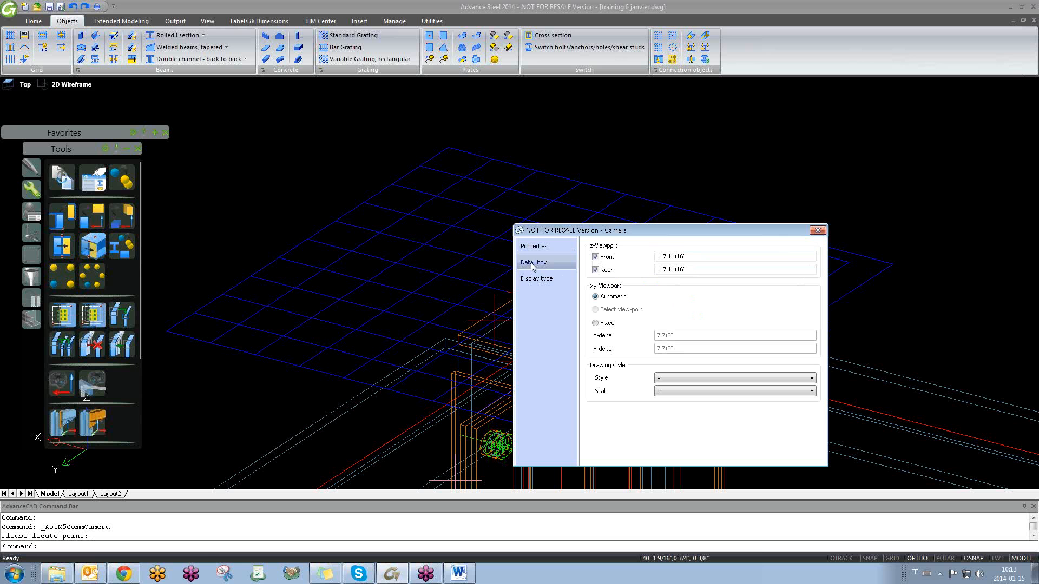
click(818, 230)
scroll(378, 230, down, 5)
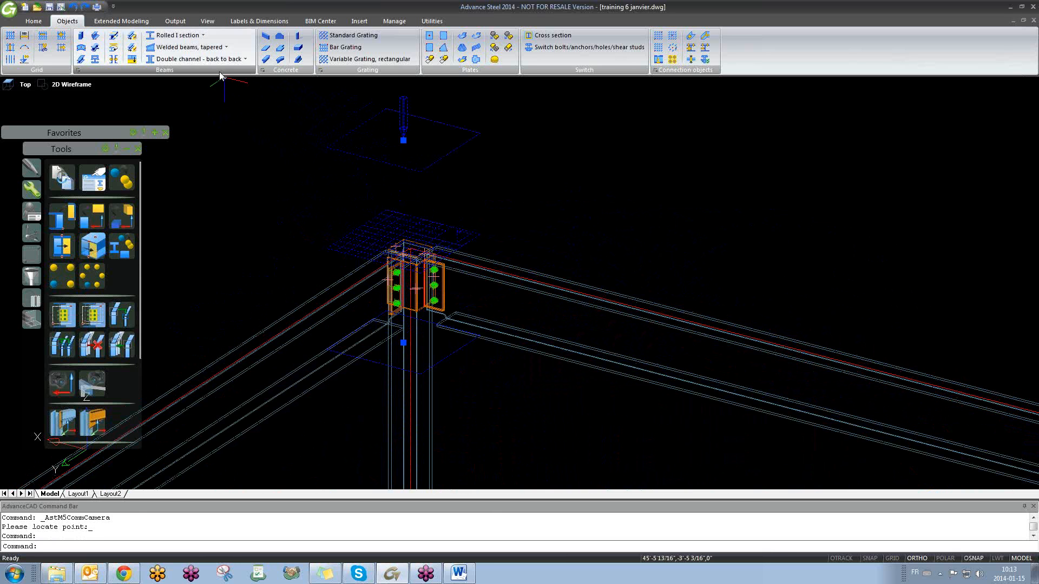
double_click(403, 223)
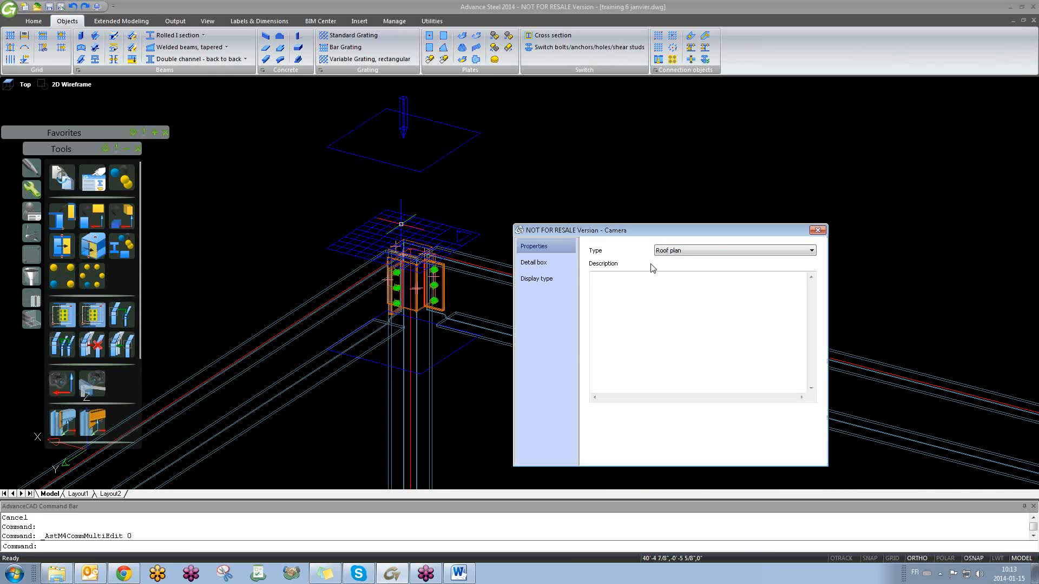
click(816, 231)
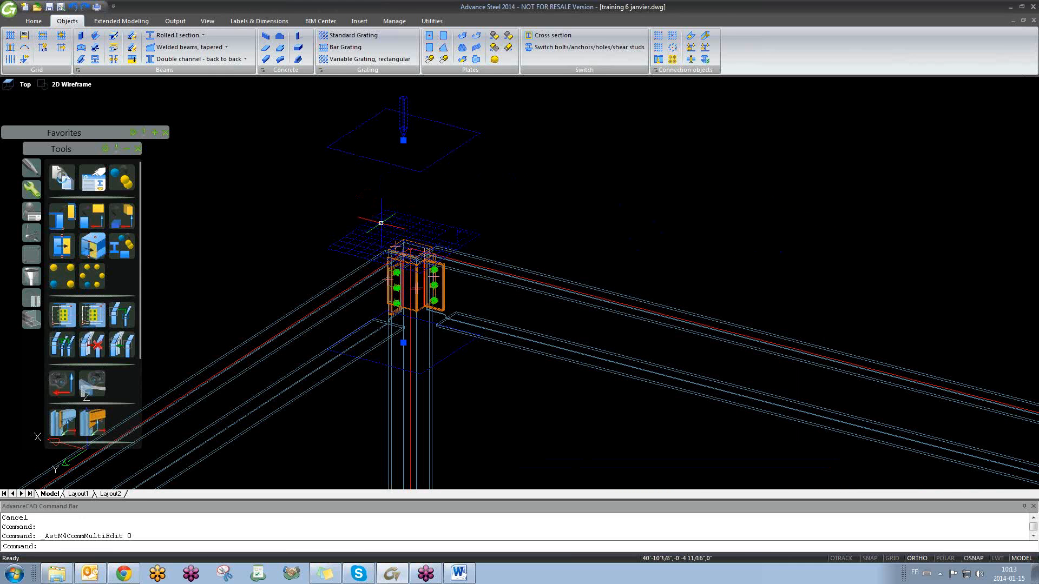
- Generate a drawing of the selected roof camera with the user drawing process Selected Cameras Roof PageFull ANSI-C
click(178, 24)
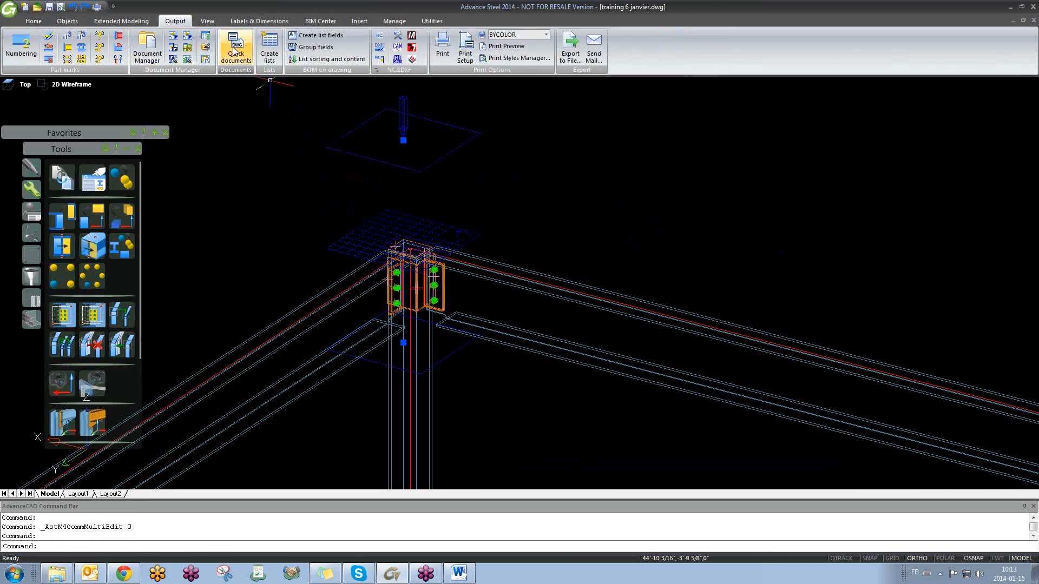
click(233, 50)
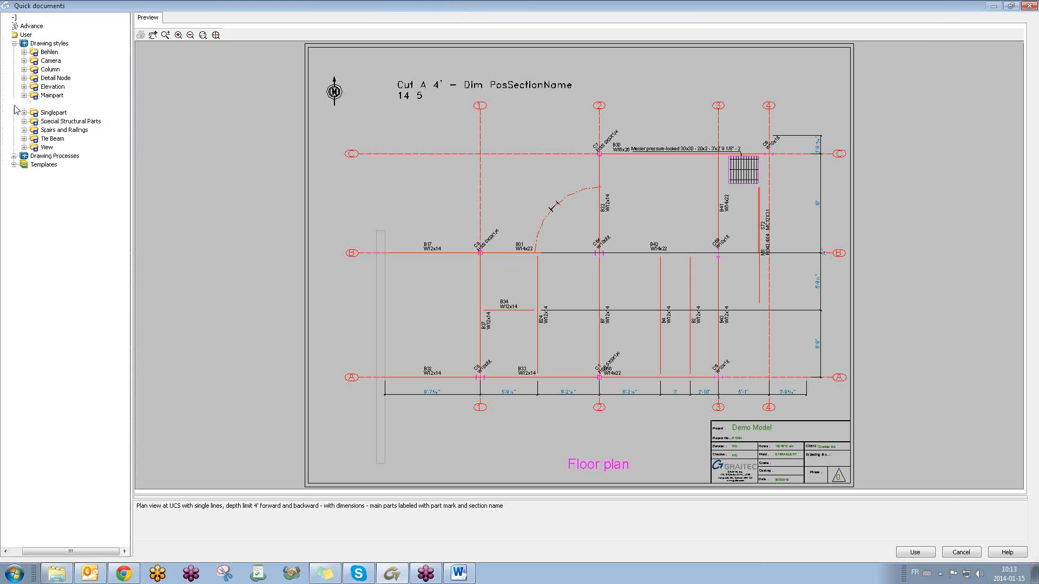
click(13, 104)
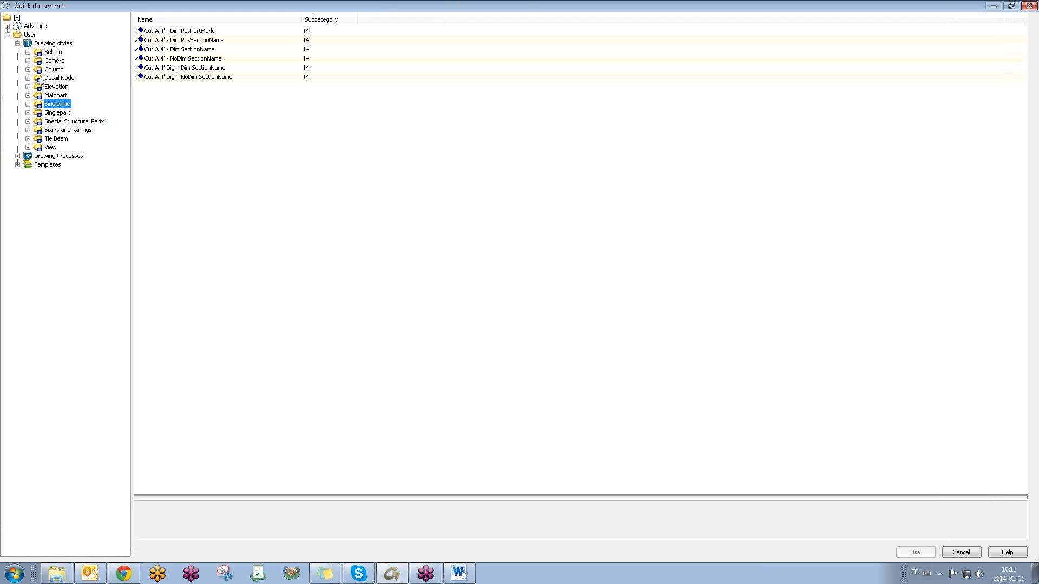
click(17, 156)
click(28, 173)
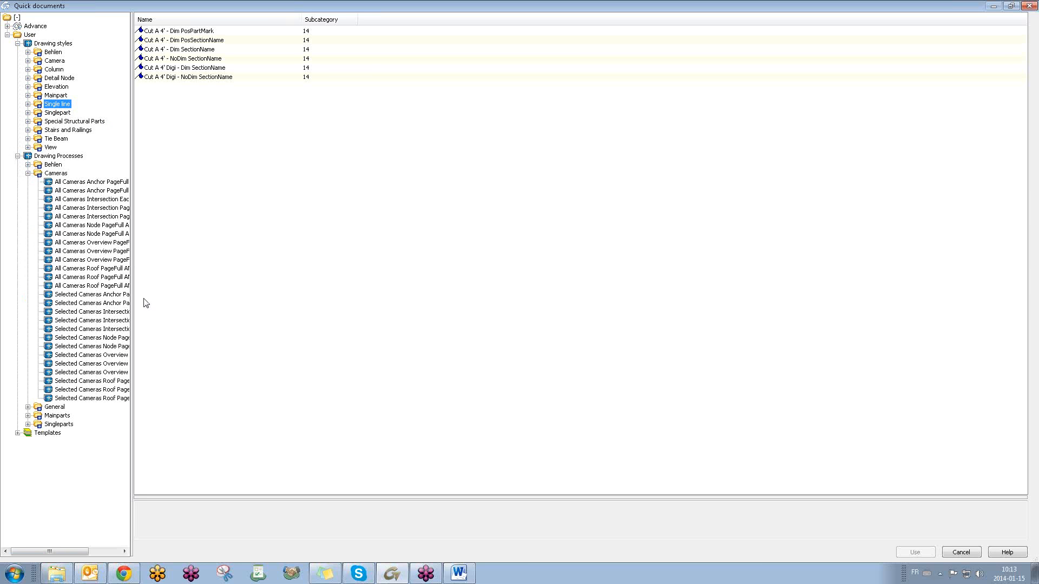
drag(132, 295, 209, 295)
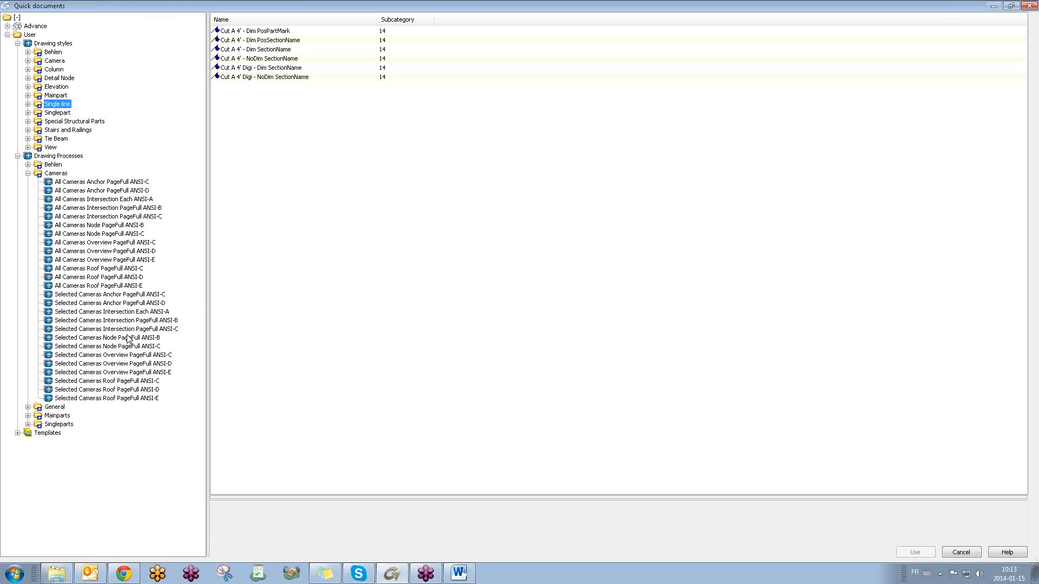
click(131, 390)
click(134, 384)
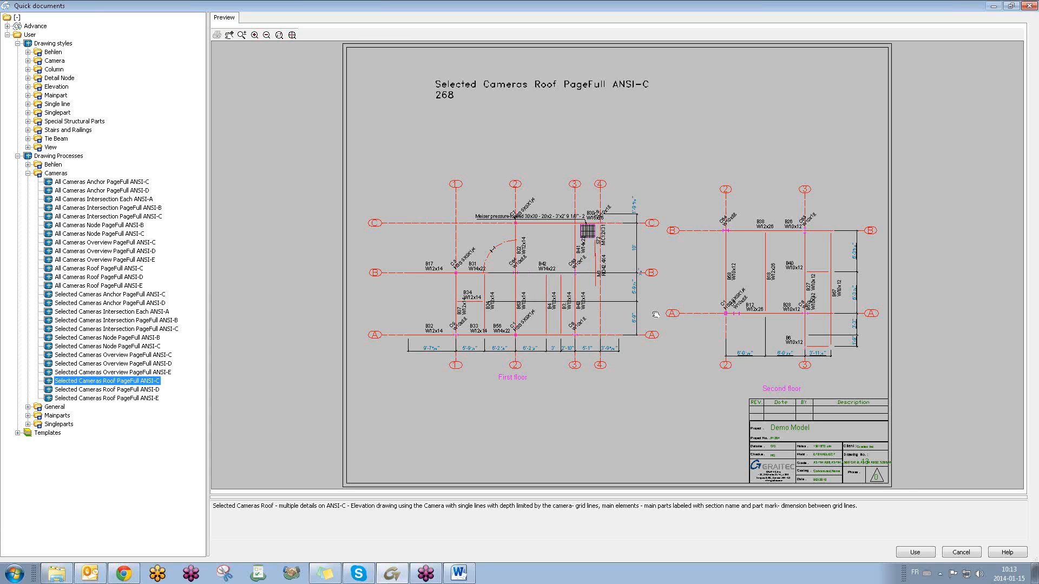
click(923, 553)
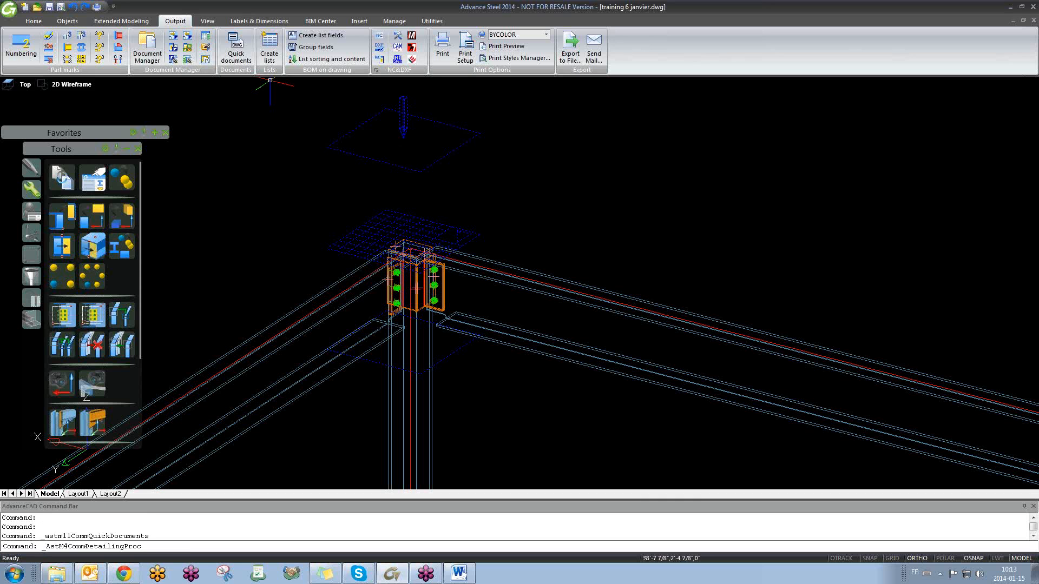
click(123, 342)
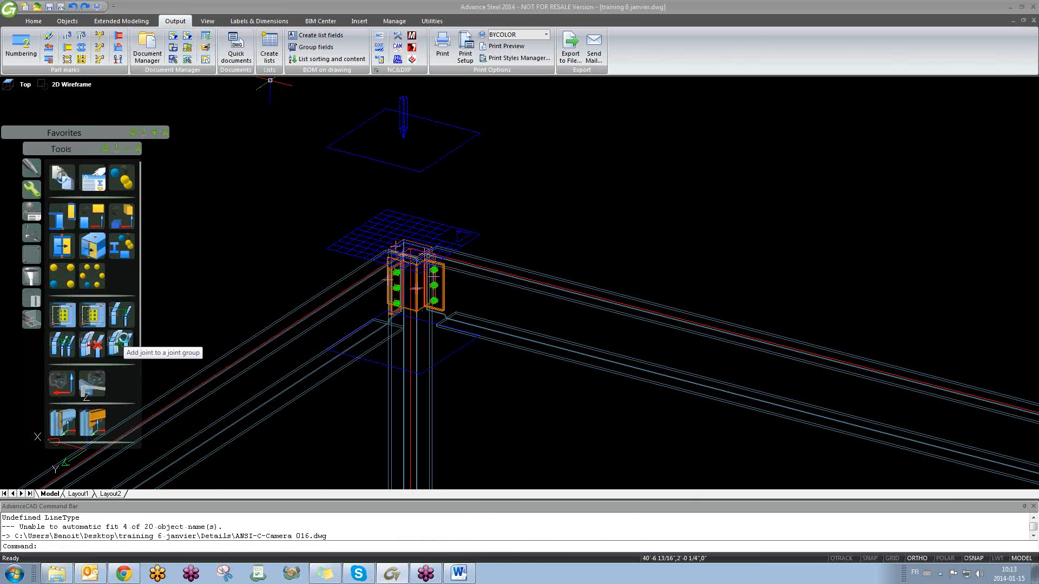
- Open the camera detail drawing linked to the roof plan camera
click(377, 241)
right_click(377, 241)
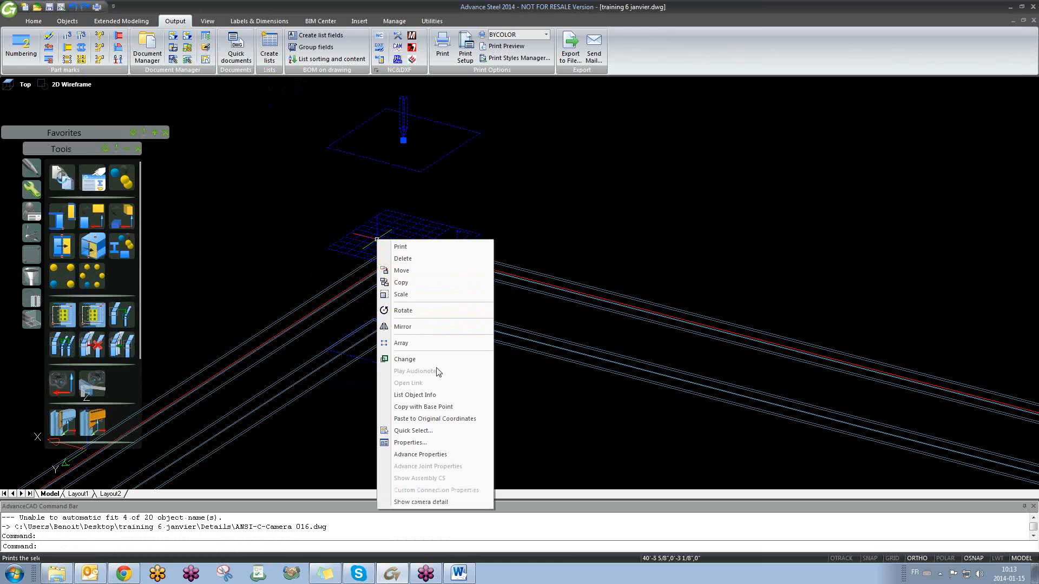
click(421, 502)
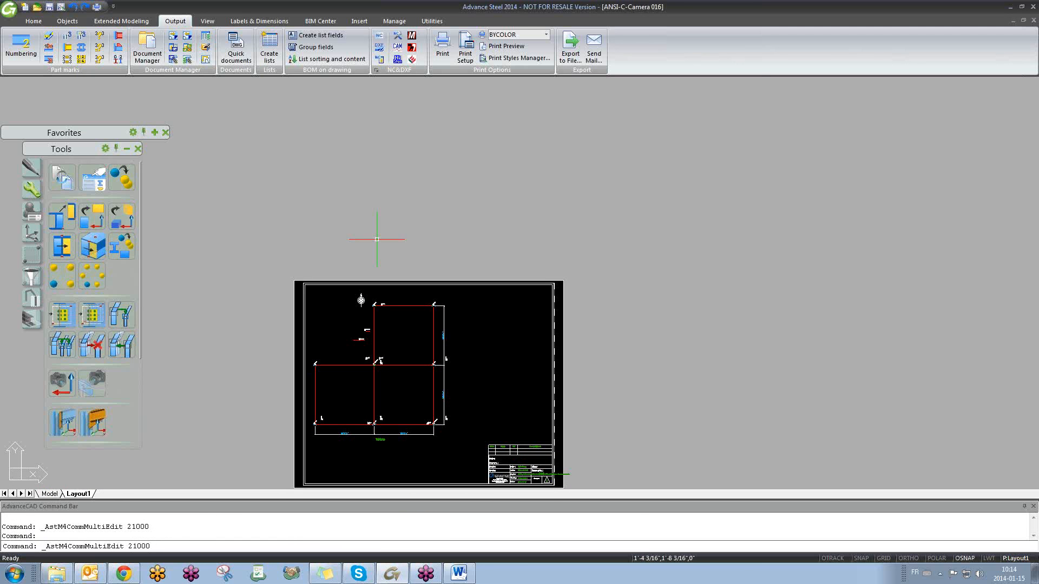
- Examine the roof plan drawing's column and beam labels, grid dimensions, north arrow and title note
scroll(336, 374, up, 8)
scroll(336, 374, up, 2)
mouse_move(398, 407)
middle_down()
mouse_move(464, 371)
mouse_move(523, 242)
middle_up()
scroll(463, 371, down, 6)
scroll(483, 405, up, 4)
scroll(483, 406, up, 2)
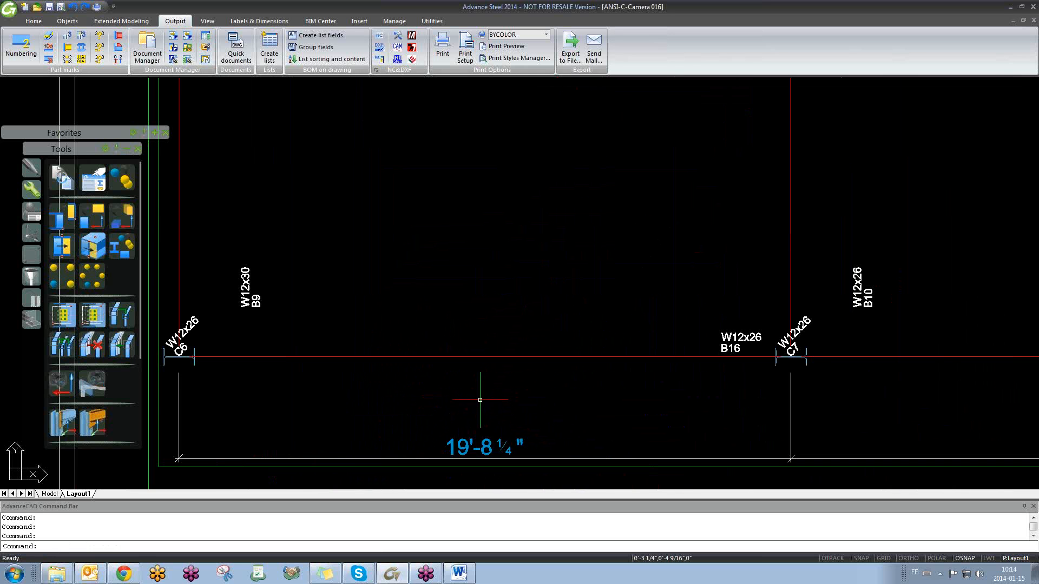
scroll(479, 399, down, 7)
scroll(689, 383, up, 9)
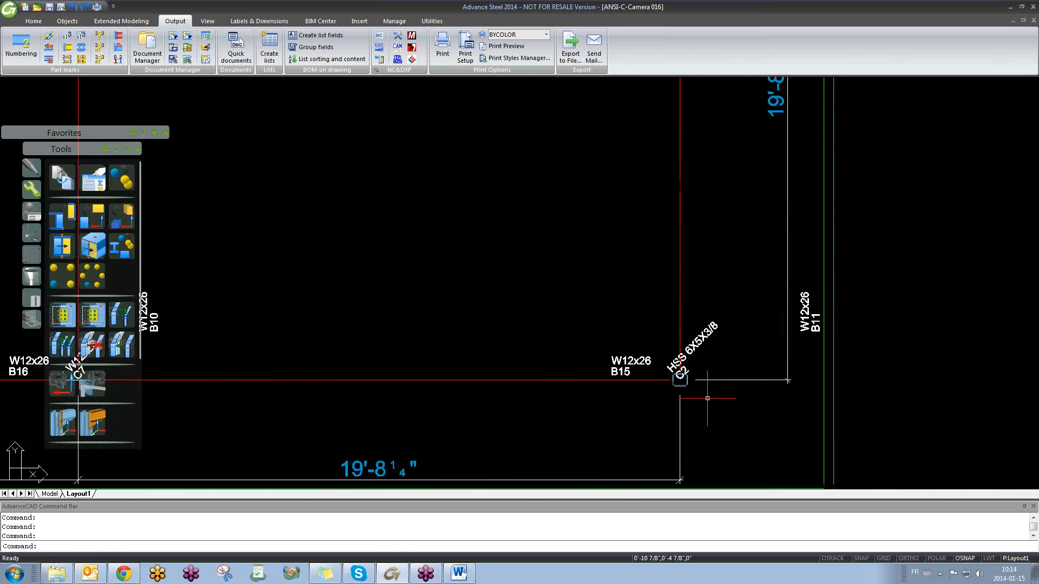
scroll(676, 375, down, 6)
scroll(633, 253, up, 8)
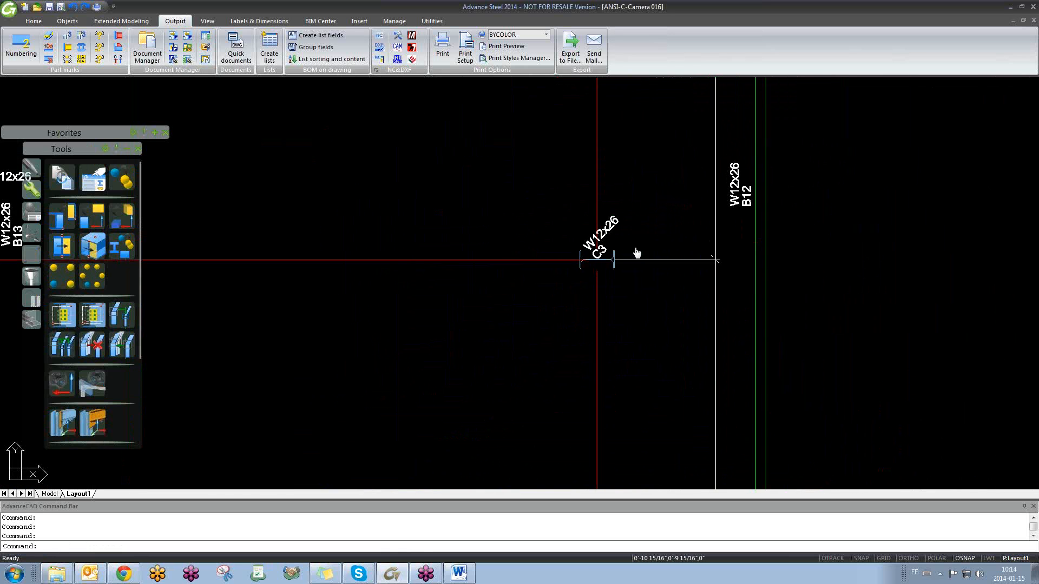
scroll(696, 328, down, 3)
scroll(696, 328, down, 2)
scroll(508, 173, up, 7)
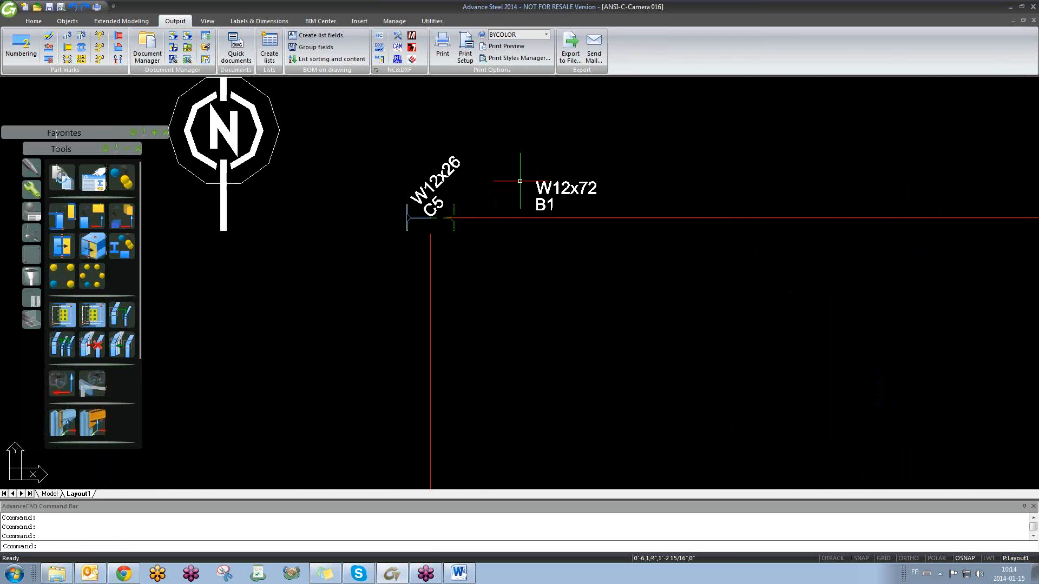
scroll(520, 183, down, 7)
scroll(471, 294, up, 2)
scroll(470, 295, down, 6)
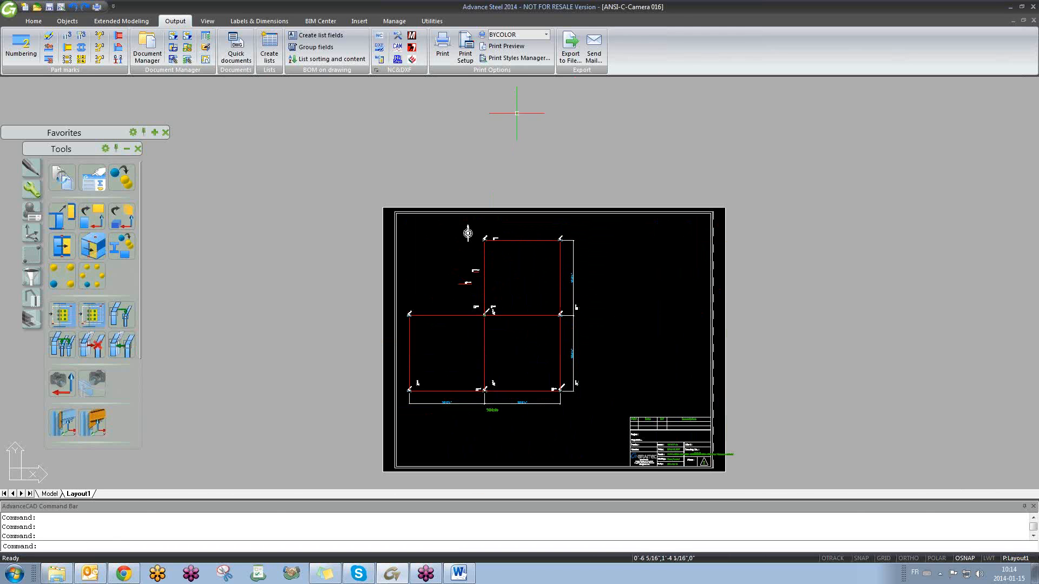
scroll(463, 329, up, 2)
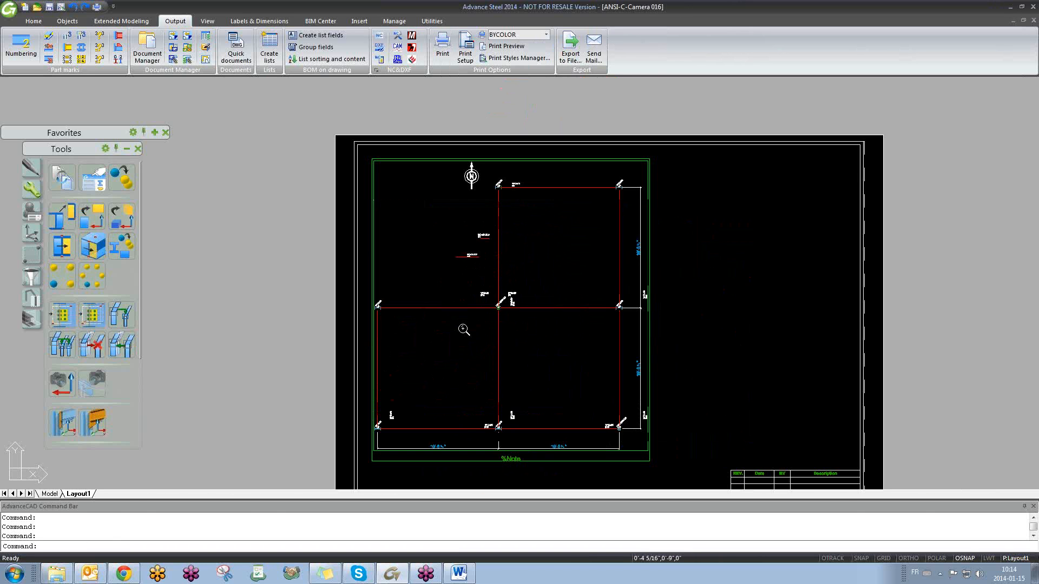
scroll(473, 363, up, 3)
scroll(470, 355, down, 2)
scroll(447, 341, up, 1)
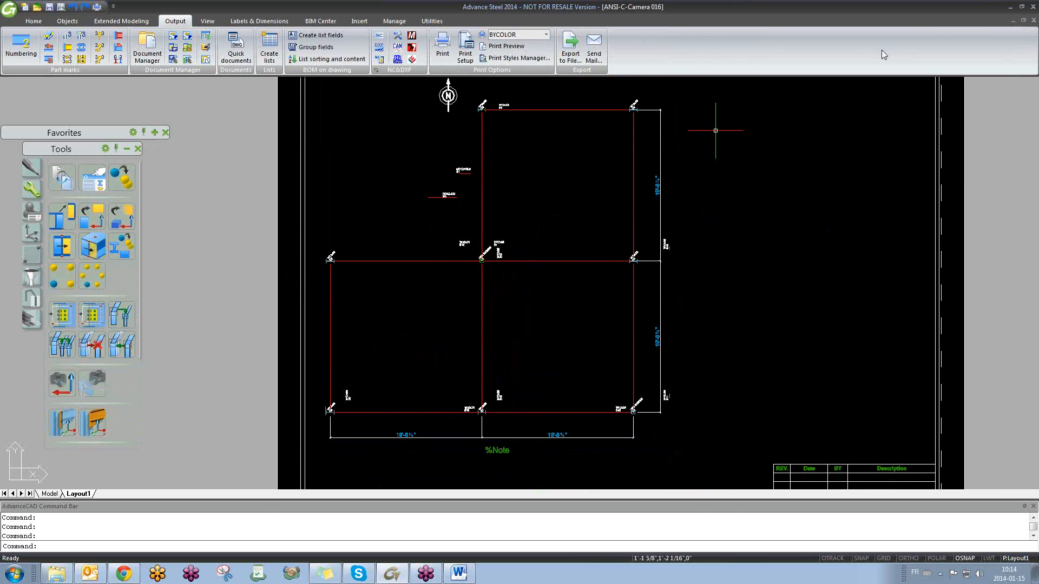
- Close the roof plan drawing and return to the training 6 janvier 3D model
click(1034, 20)
click(514, 310)
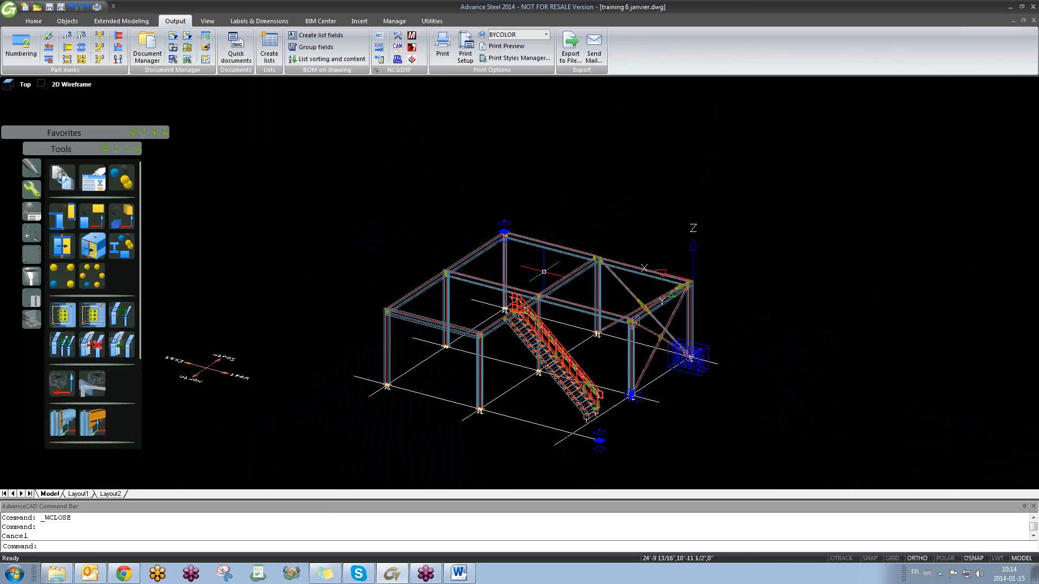
scroll(515, 299, up, 4)
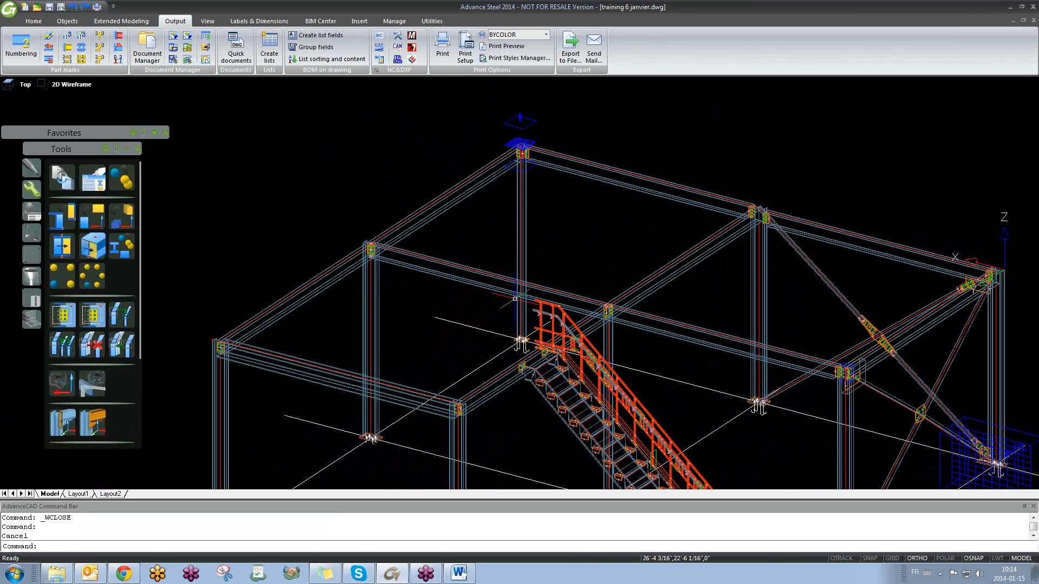
shift+middle_drag(522, 307, 495, 293)
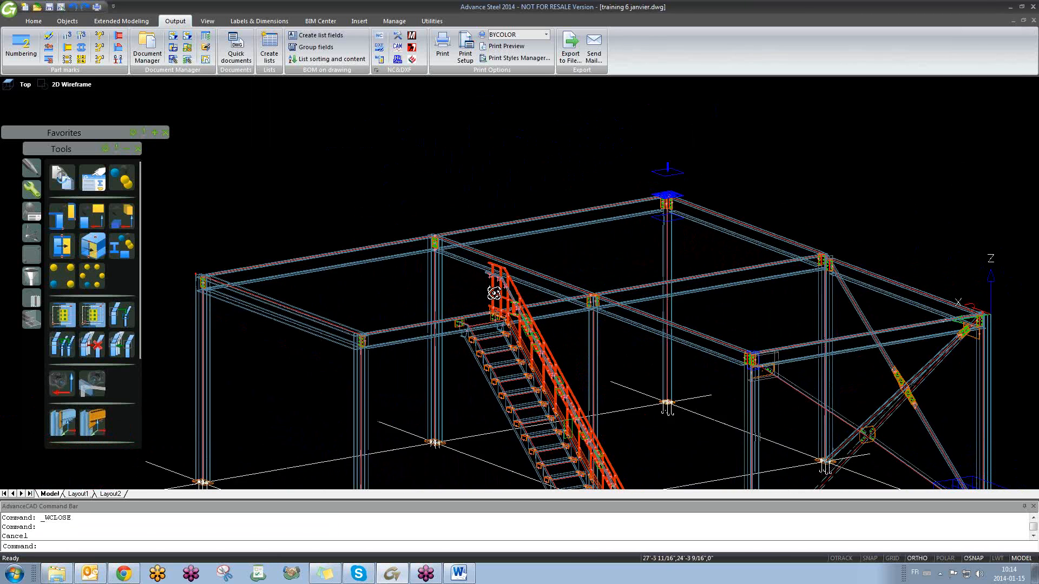
click(512, 169)
click(471, 172)
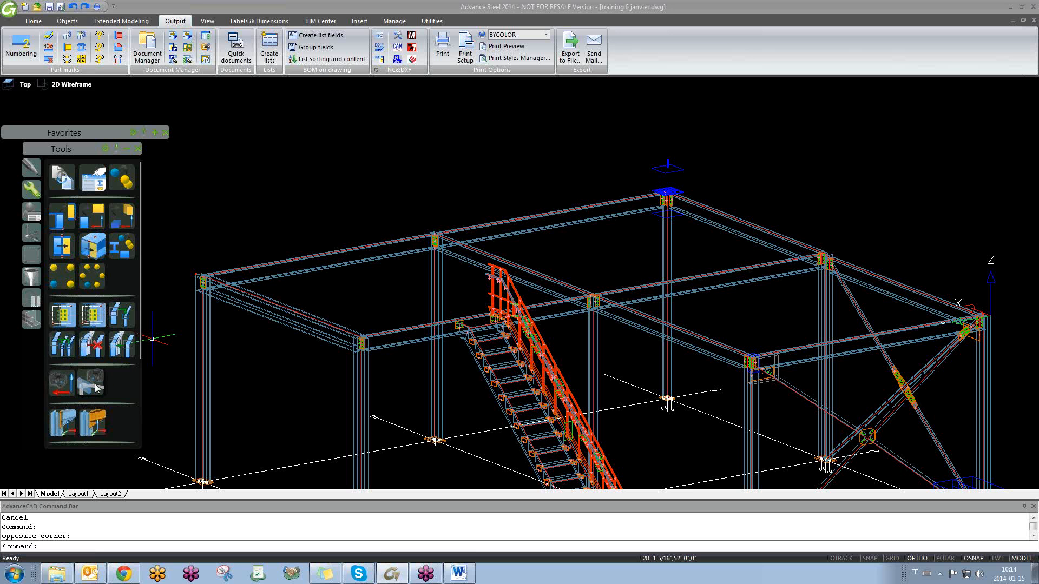
- Create a node camera on the gusset plate joint at the braced corner column, keeping the view direction that faces the gusset plate
scroll(686, 358, up, 5)
scroll(686, 358, up, 5)
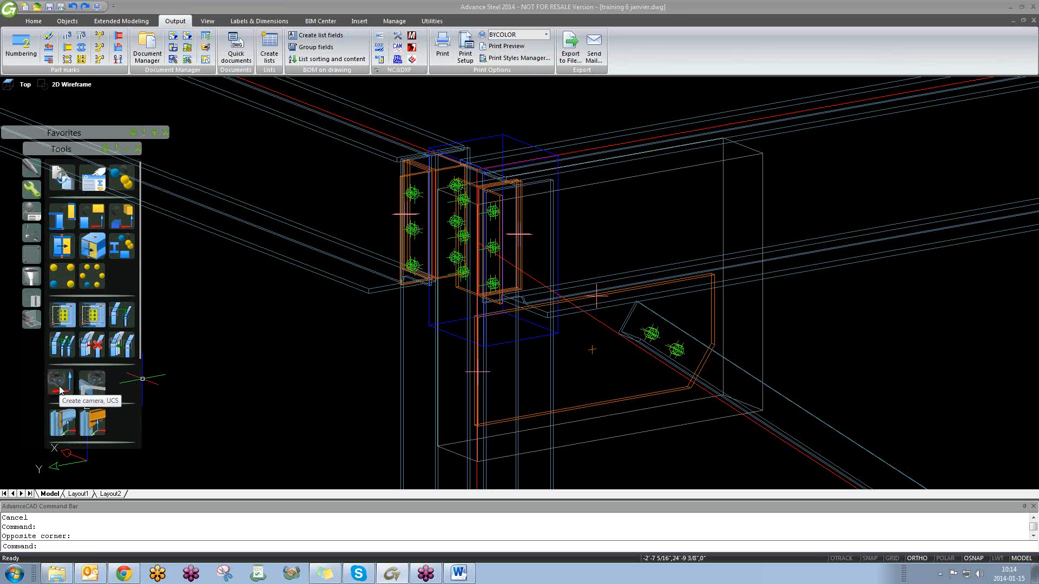
click(90, 385)
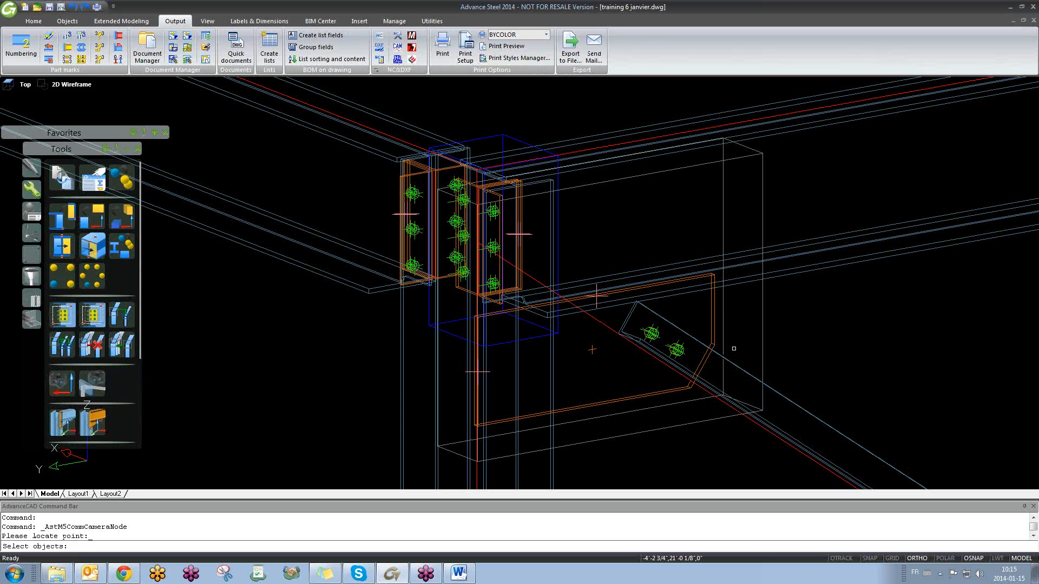
click(762, 327)
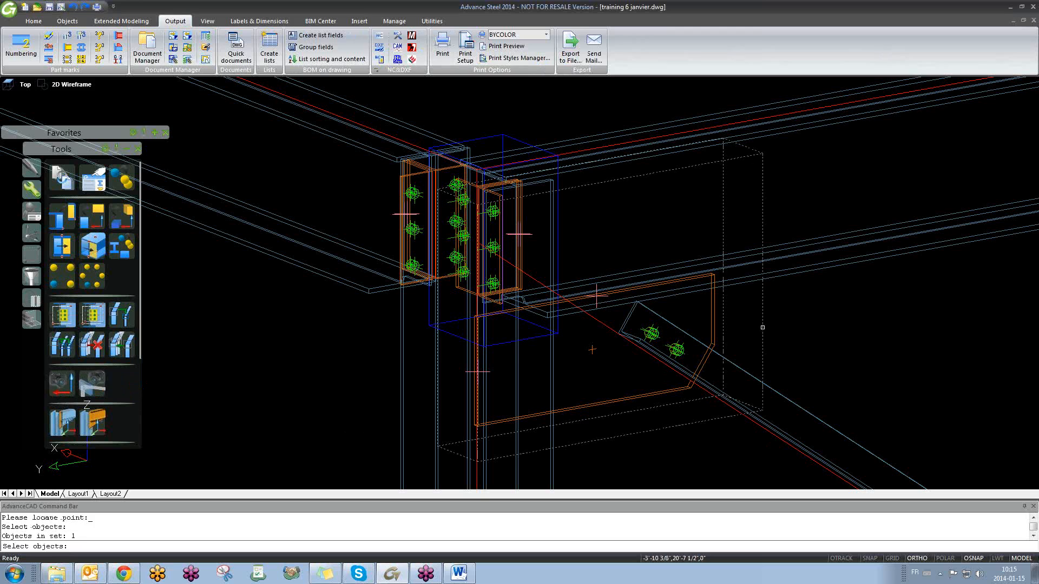
key(Return)
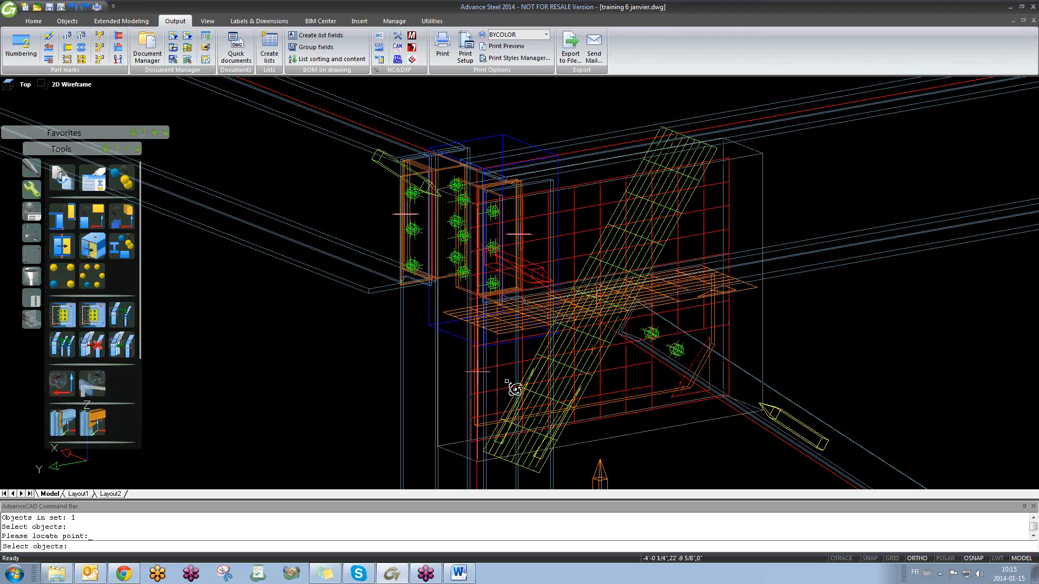
shift+middle_drag(512, 387, 845, 372)
click(681, 284)
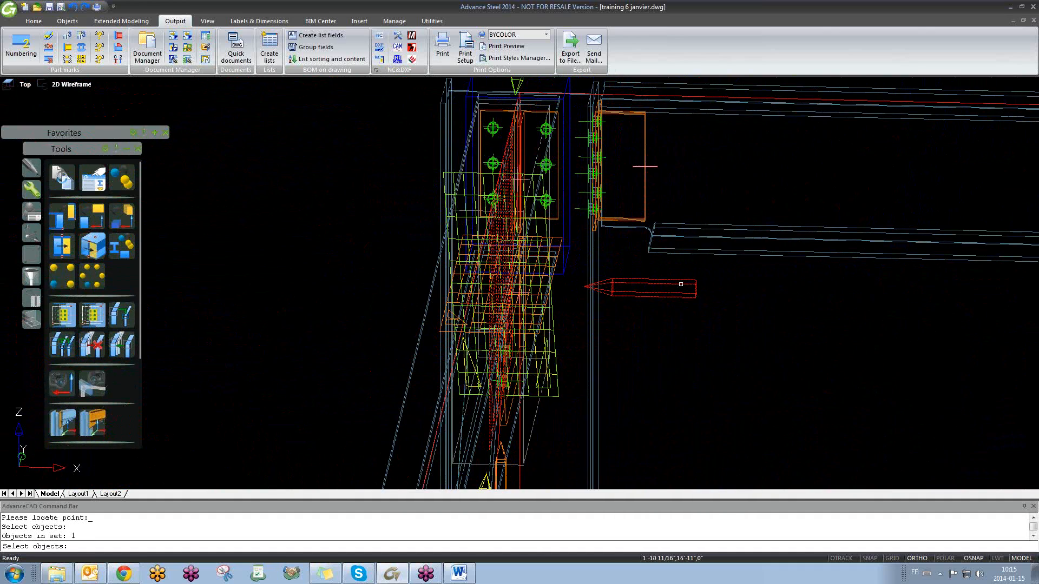
key(Return)
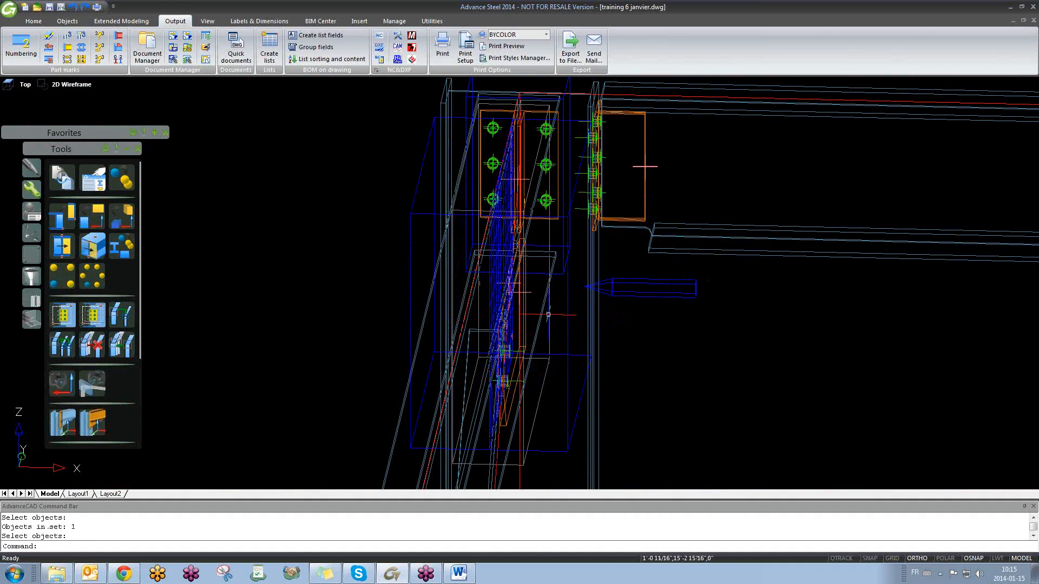
- Check the node camera's type and its detail box viewport settings, then close its dialog
shift+middle_drag(663, 314, 436, 220)
double_click(441, 197)
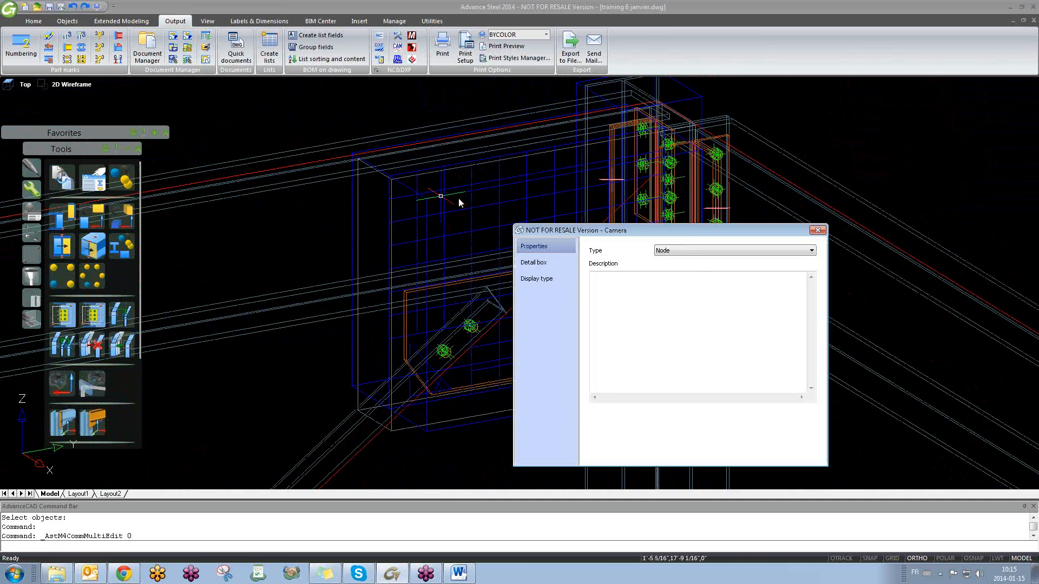
click(564, 268)
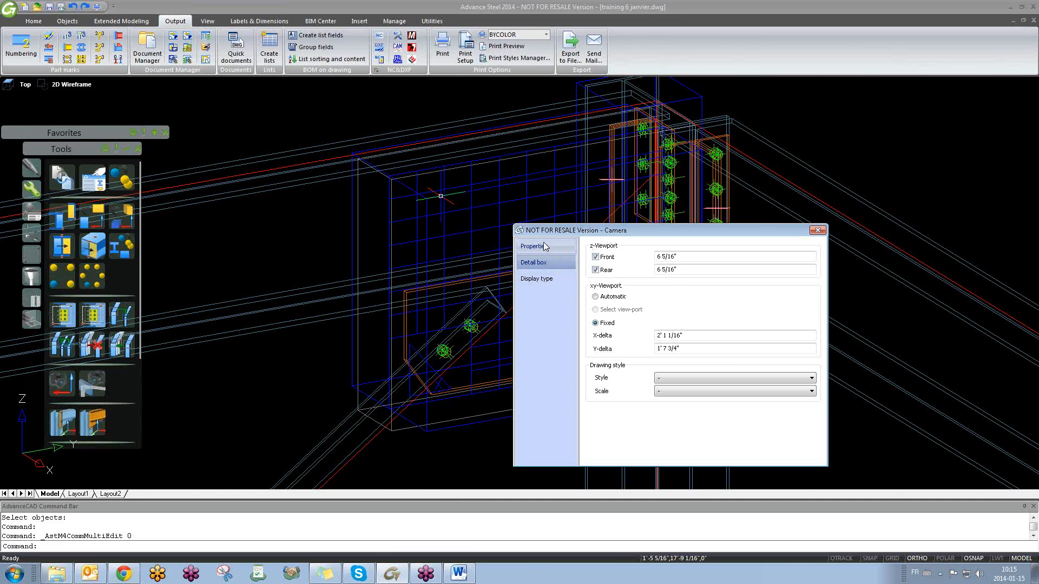
click(545, 246)
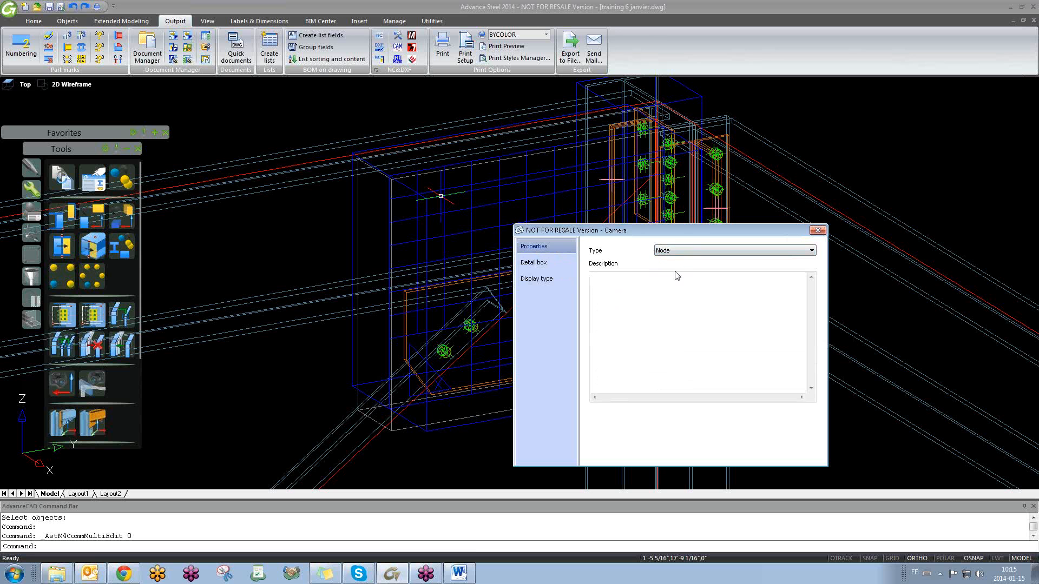
click(818, 231)
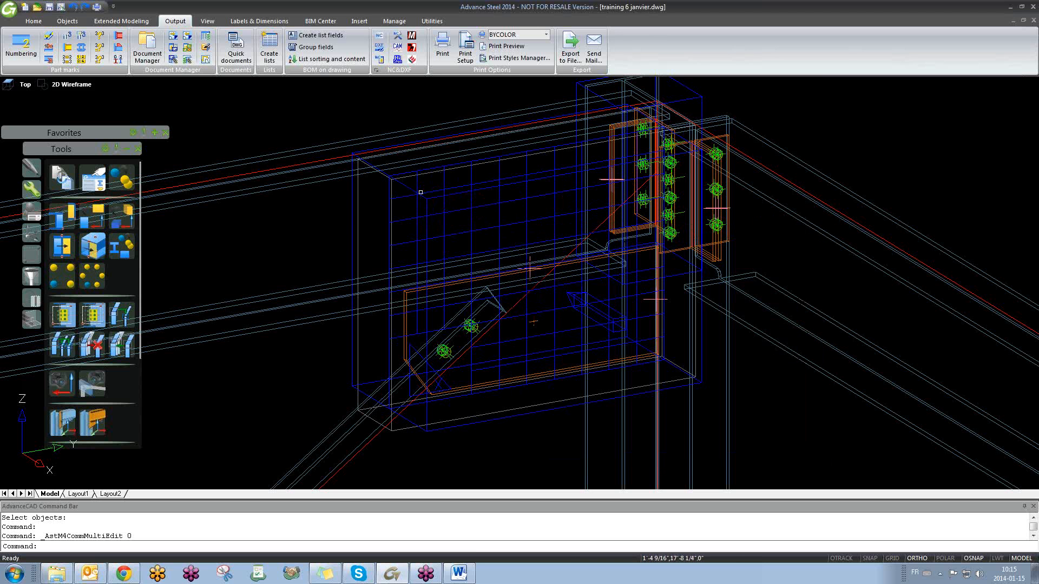
- Generate a drawing of the selected node camera with the drawing process Selected Cameras Node PageFull ANSI-C
click(236, 51)
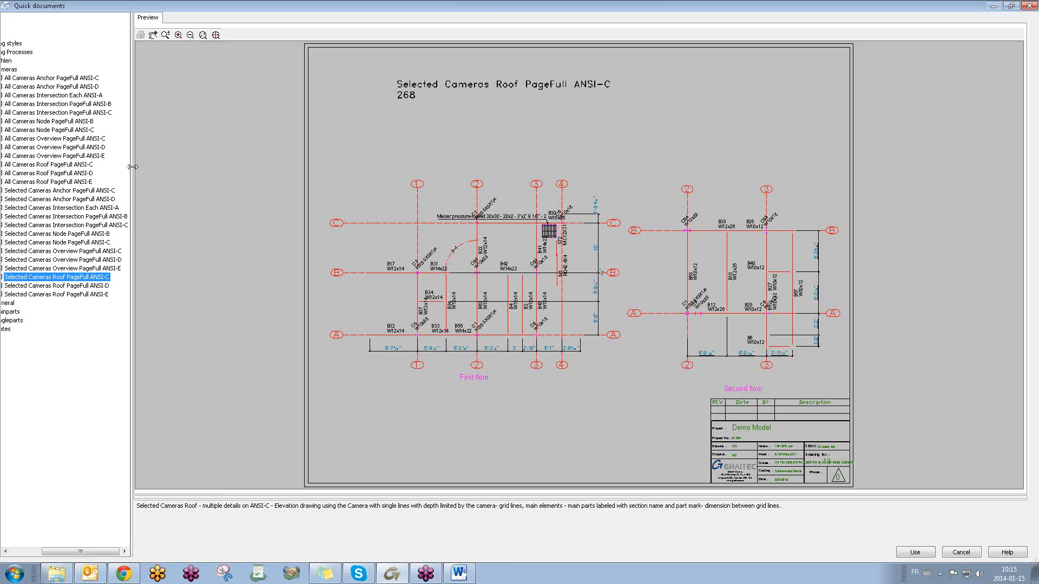
drag(132, 166, 287, 167)
click(28, 70)
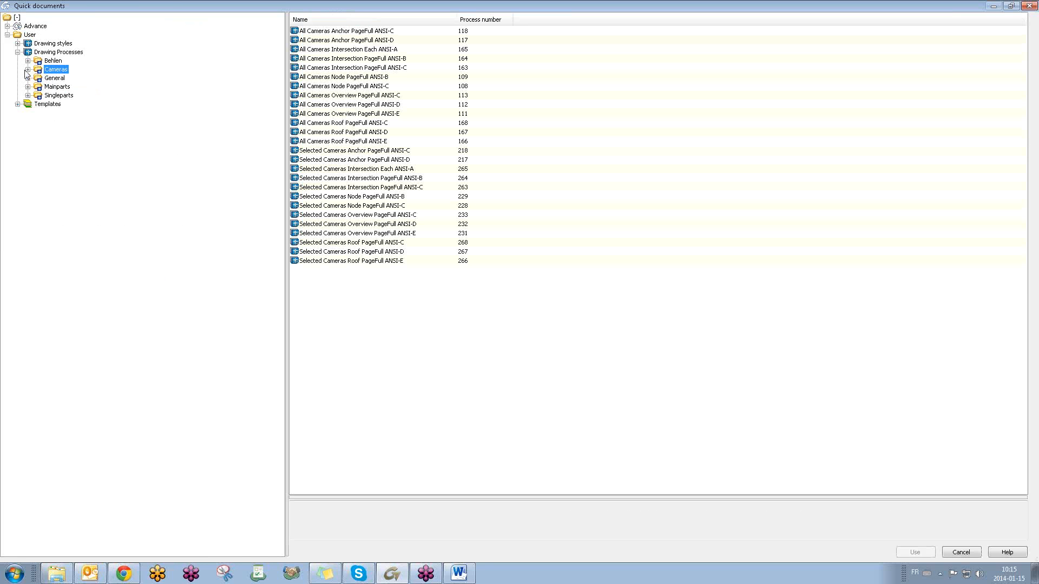
click(28, 69)
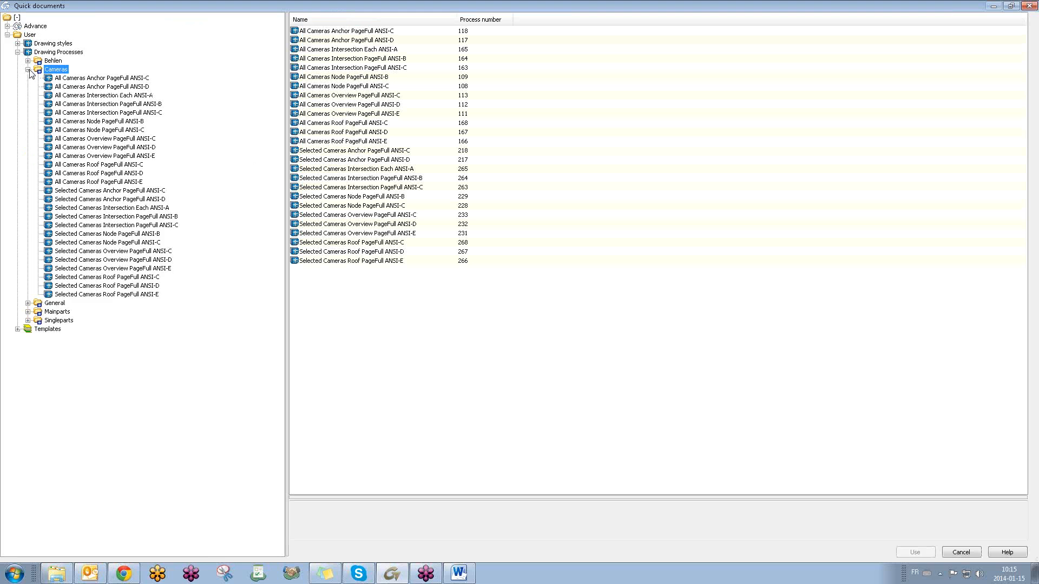
click(125, 243)
click(915, 551)
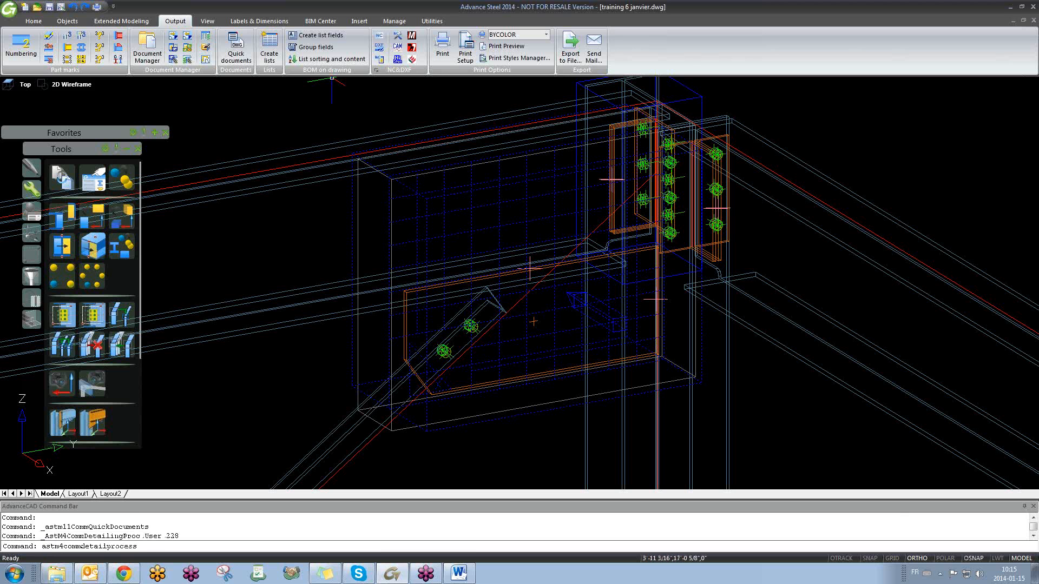
- Open the detail drawing linked to the node camera on the gusset plate joint
click(140, 339)
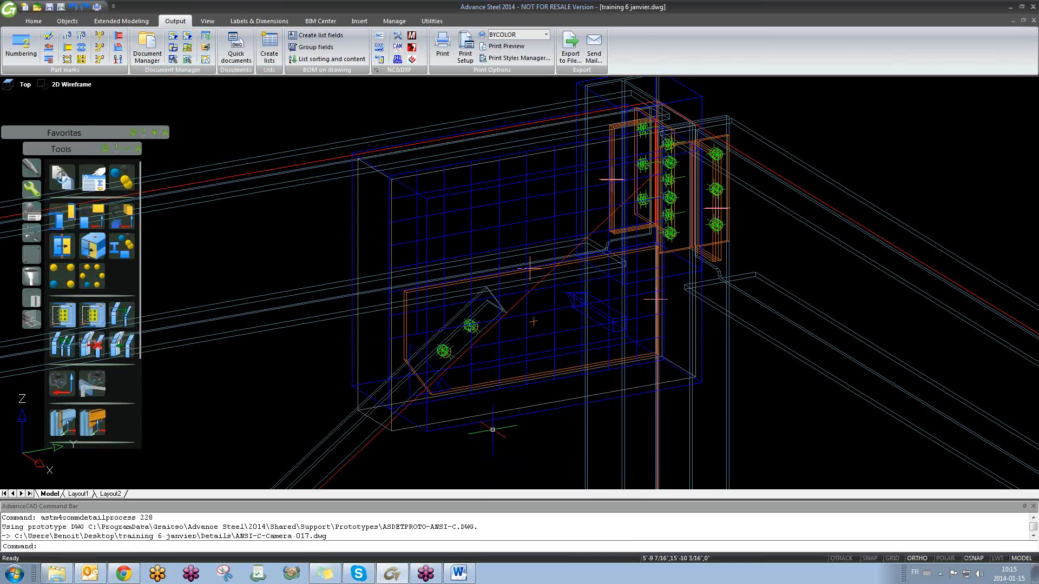
click(469, 246)
right_click(470, 246)
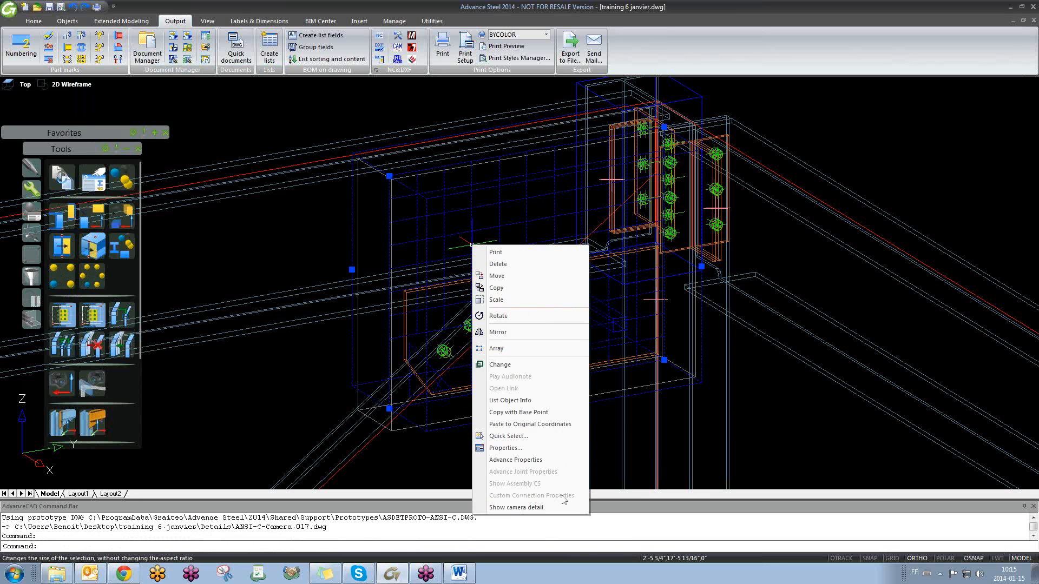
click(537, 507)
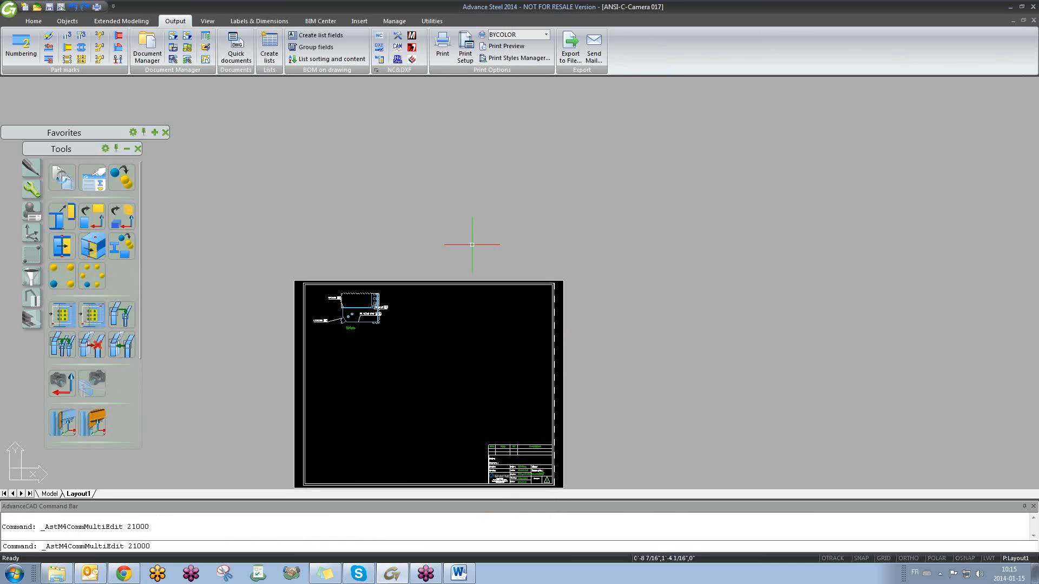
- Examine the node detail's member and gusset plate labels, and return to the 3D model
right_click(357, 309)
click(328, 352)
click(315, 386)
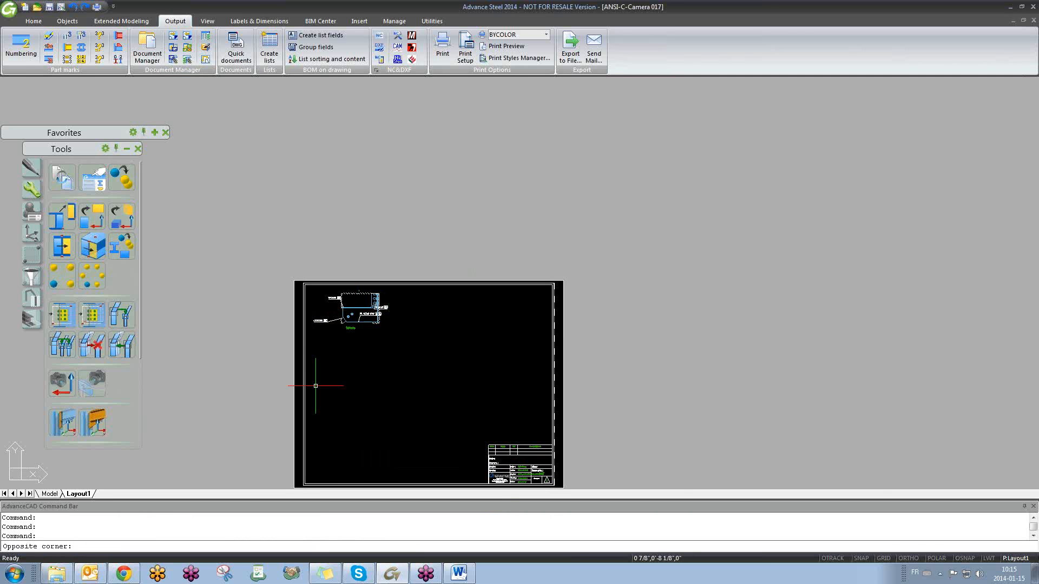
scroll(359, 310, up, 5)
middle_drag(359, 311, 595, 323)
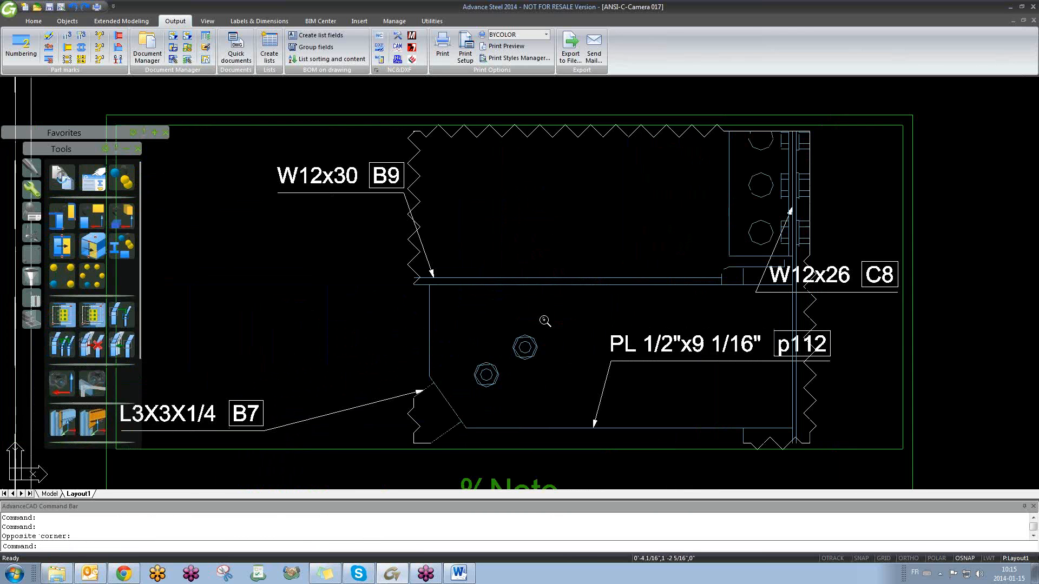
scroll(545, 320, down, 3)
key(ctrl+Tab)
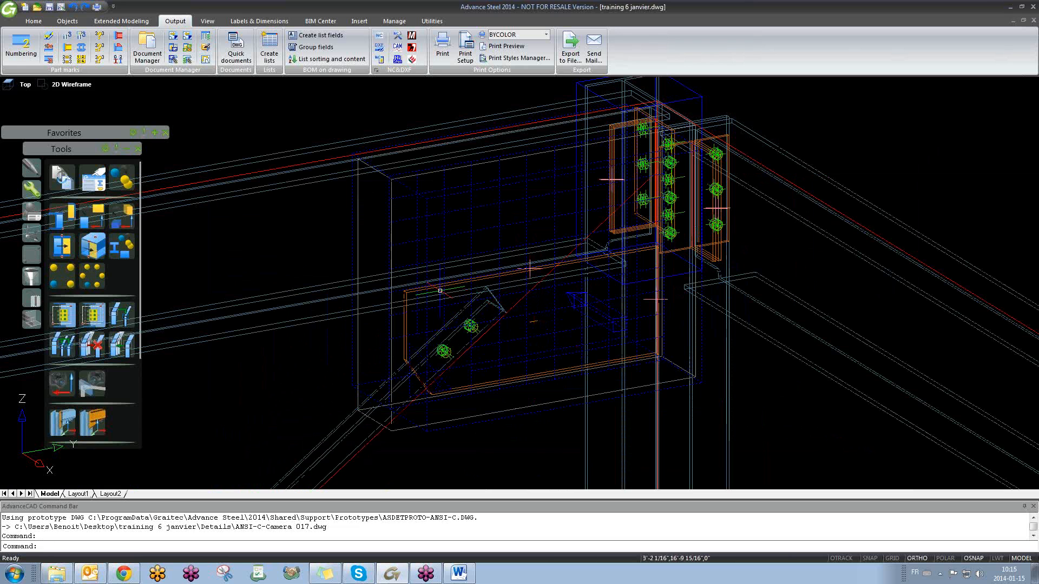
key(Escape)
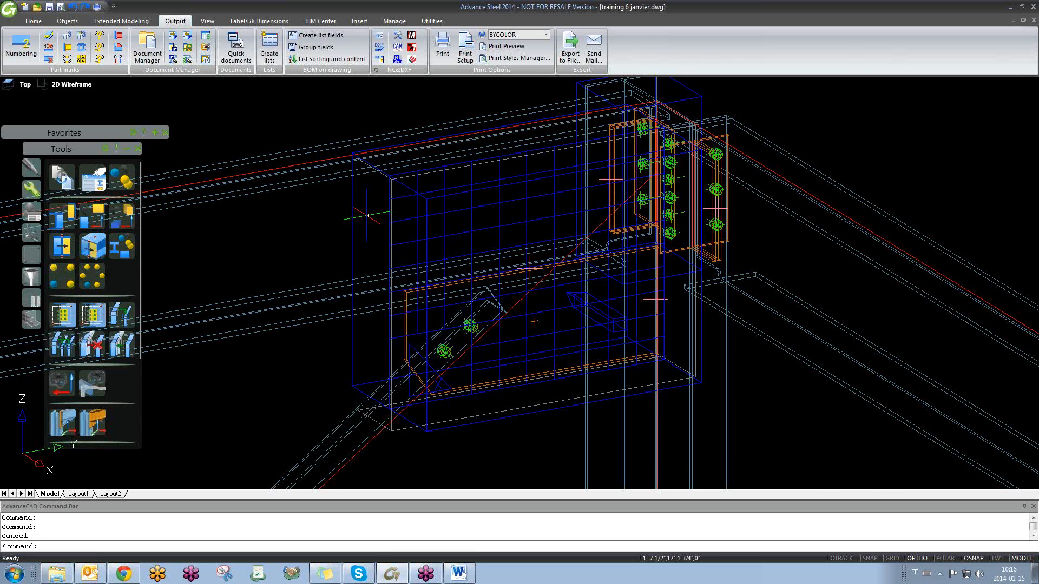
- Try to stretch the node camera's detail box by its boundary grips
scroll(367, 215, up, 2)
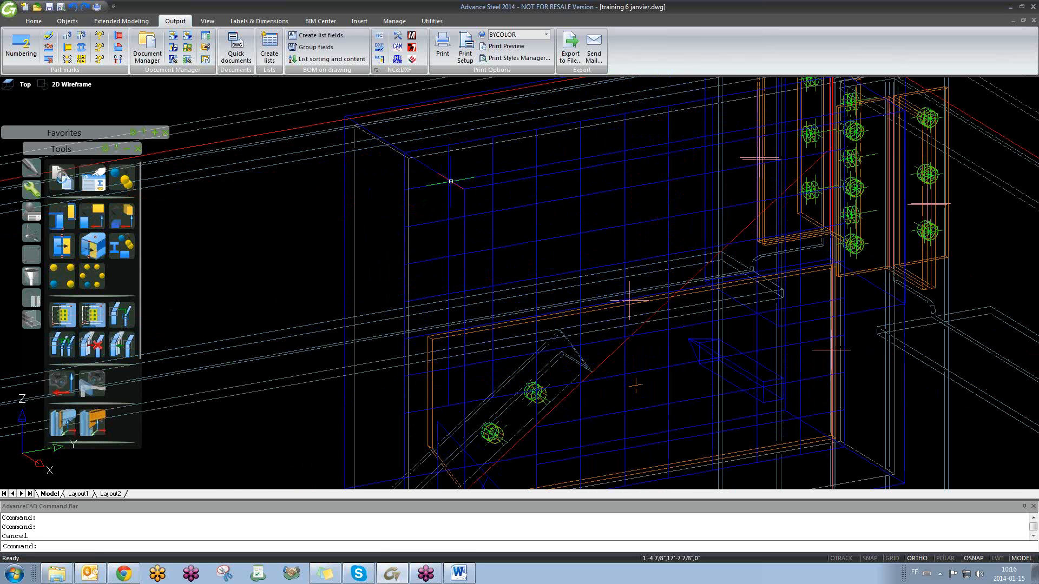
scroll(451, 181, down, 5)
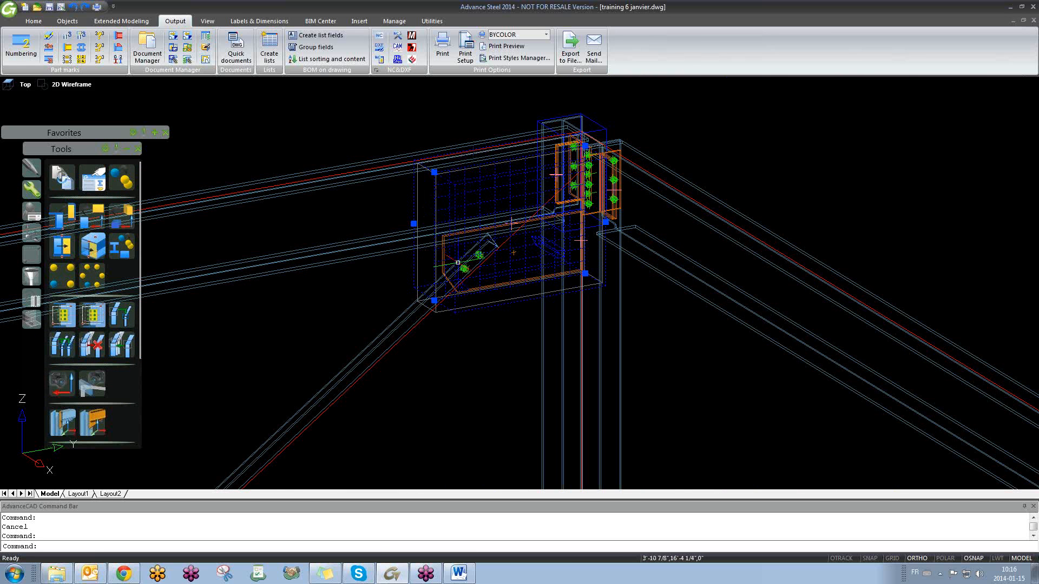
scroll(414, 223, up, 4)
click(414, 225)
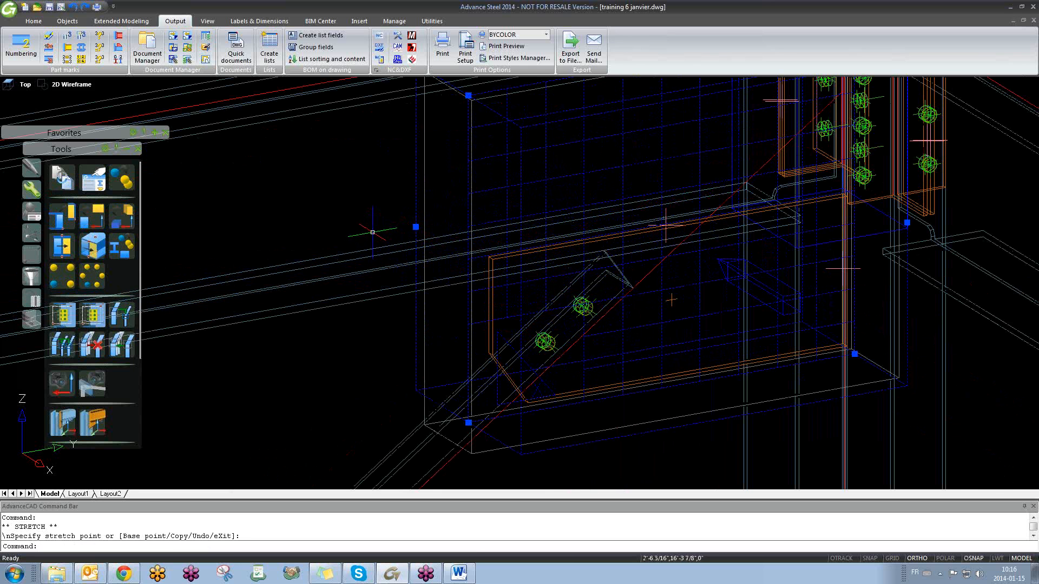
scroll(379, 232, down, 2)
scroll(386, 230, down, 3)
scroll(401, 205, up, 2)
click(391, 213)
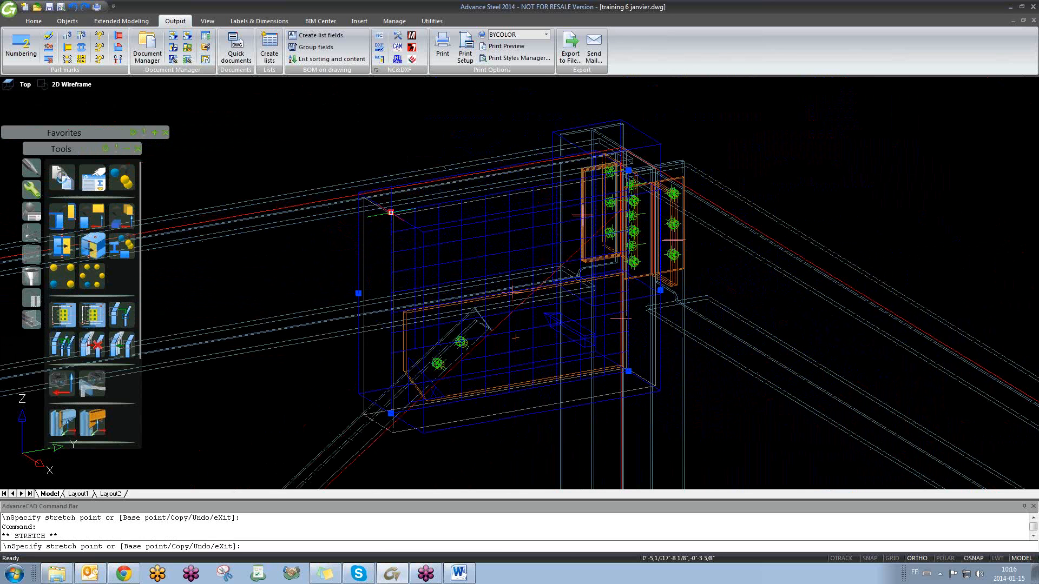
key(Escape)
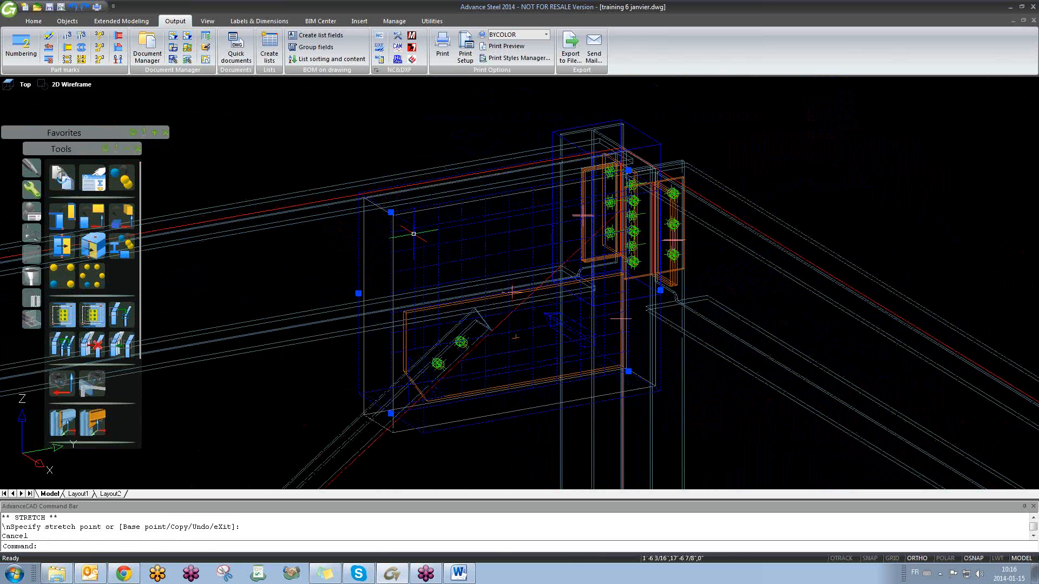
- Review the node camera's detail box depth and fixed viewport settings, and close its dialog
double_click(415, 233)
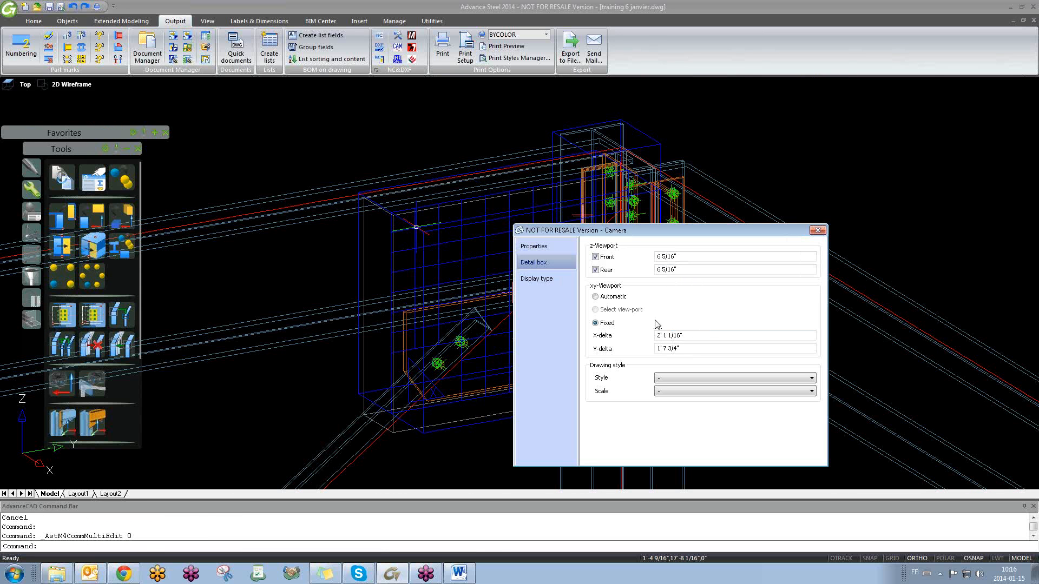
click(816, 230)
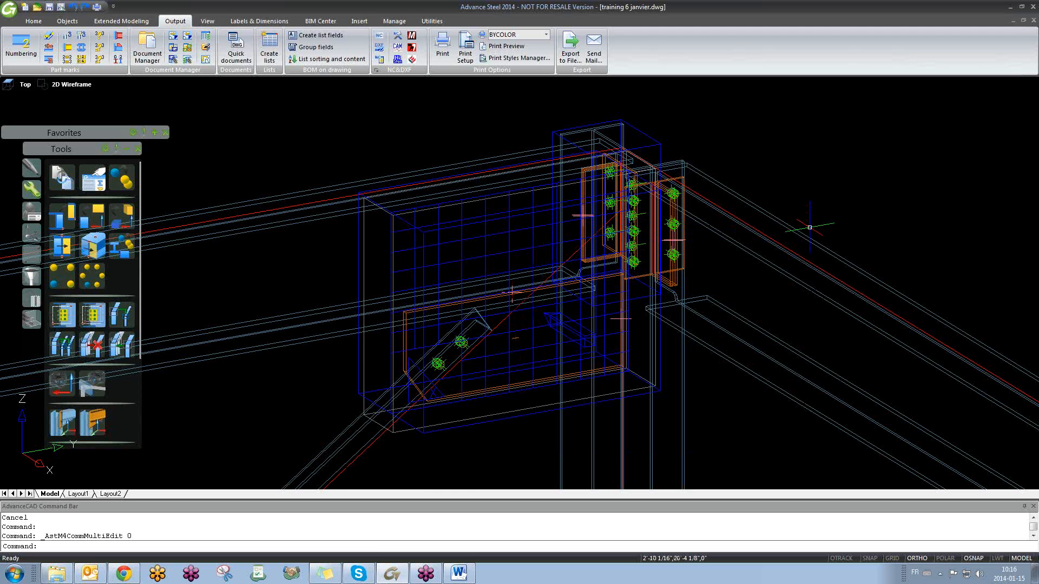
- Orient the model in an isometric view and list the View drawing styles of the User category in Quick documents
scroll(373, 360, down, 3)
scroll(379, 358, up, 5)
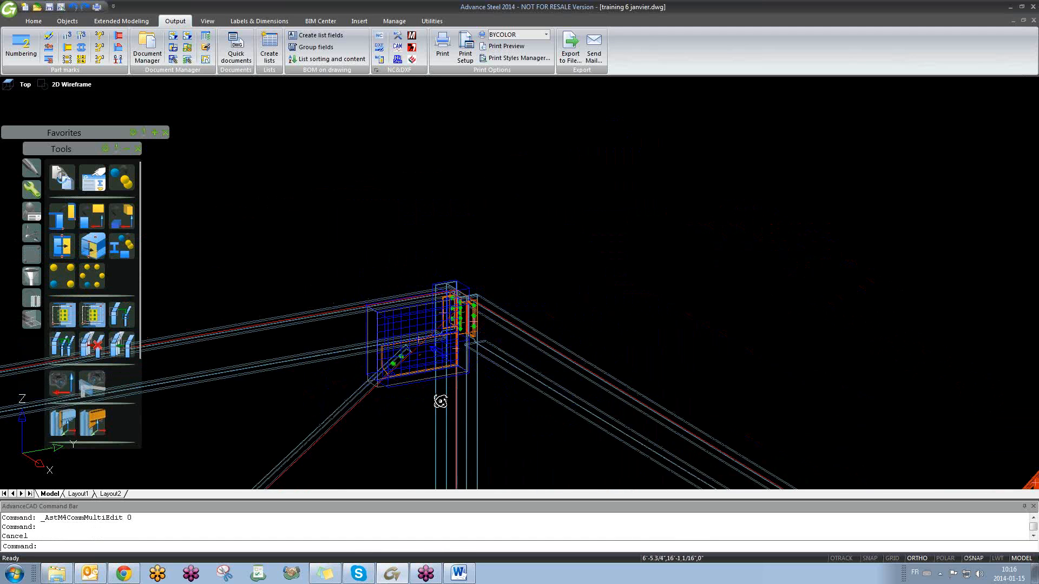
middle_drag(414, 344, 448, 318)
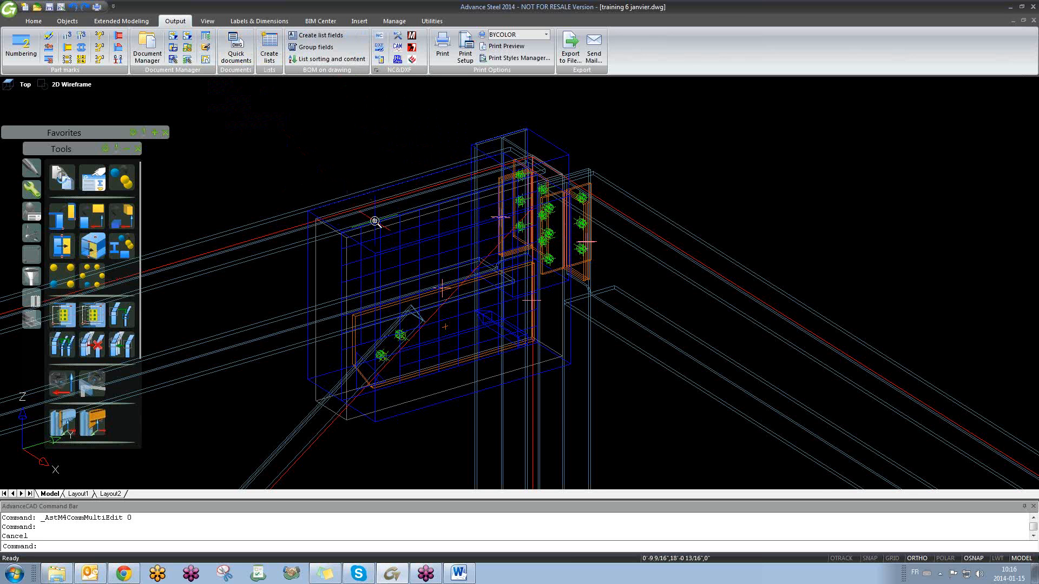
scroll(374, 222, down, 3)
scroll(357, 238, up, 1)
middle_drag(357, 238, 446, 256)
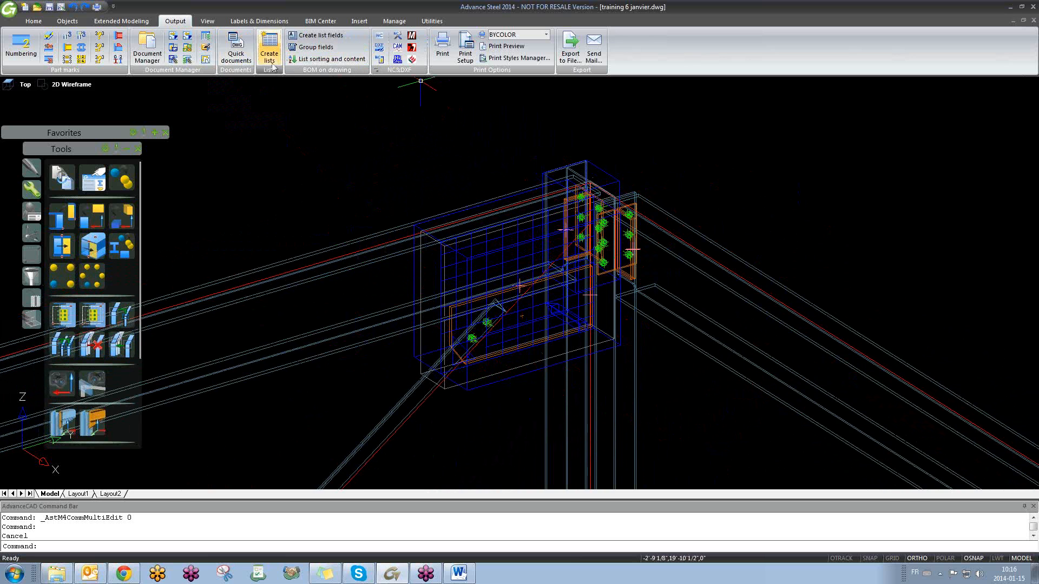
click(236, 50)
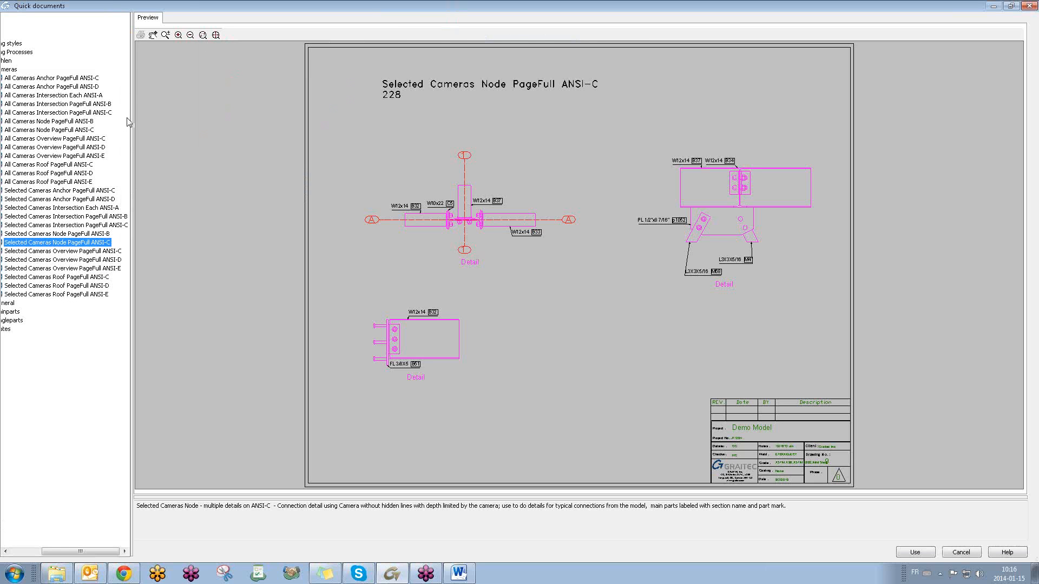
drag(130, 117, 213, 117)
click(27, 70)
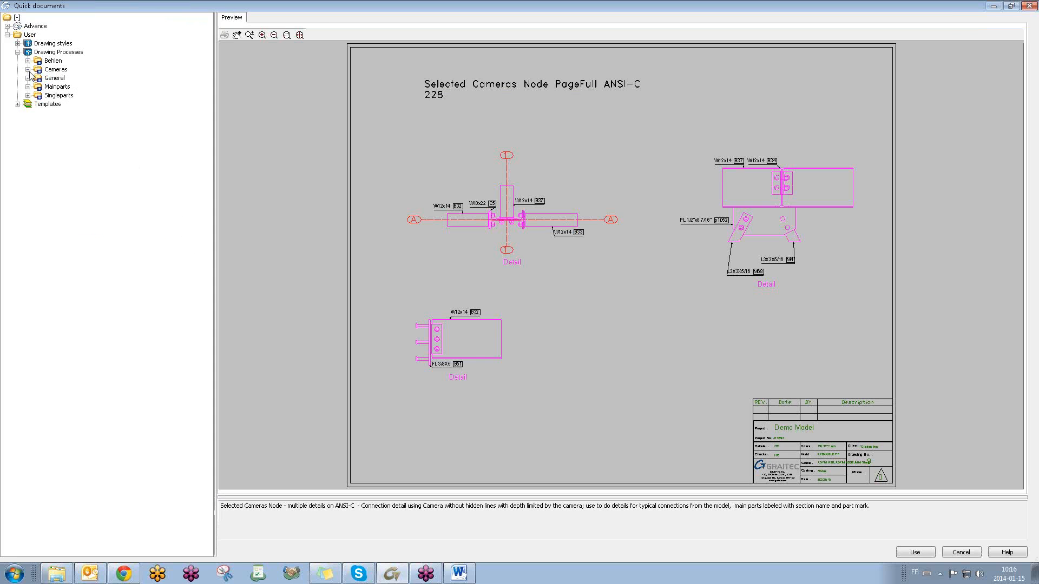
click(17, 43)
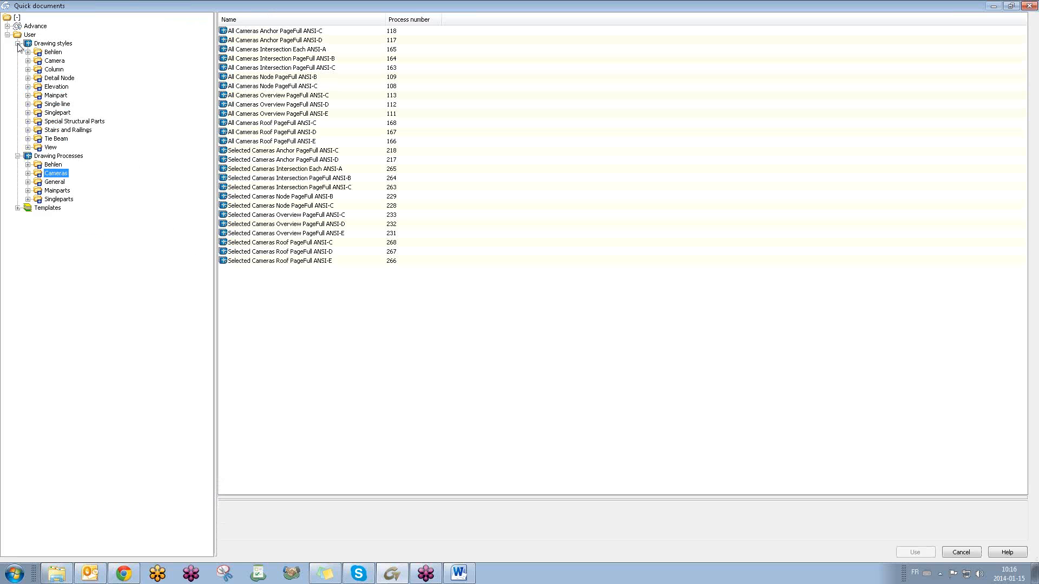
double_click(39, 148)
- Compare the View V drawing style previews and apply View V - NoDim Mp NameGuid, accepting its drawing type settings
click(109, 157)
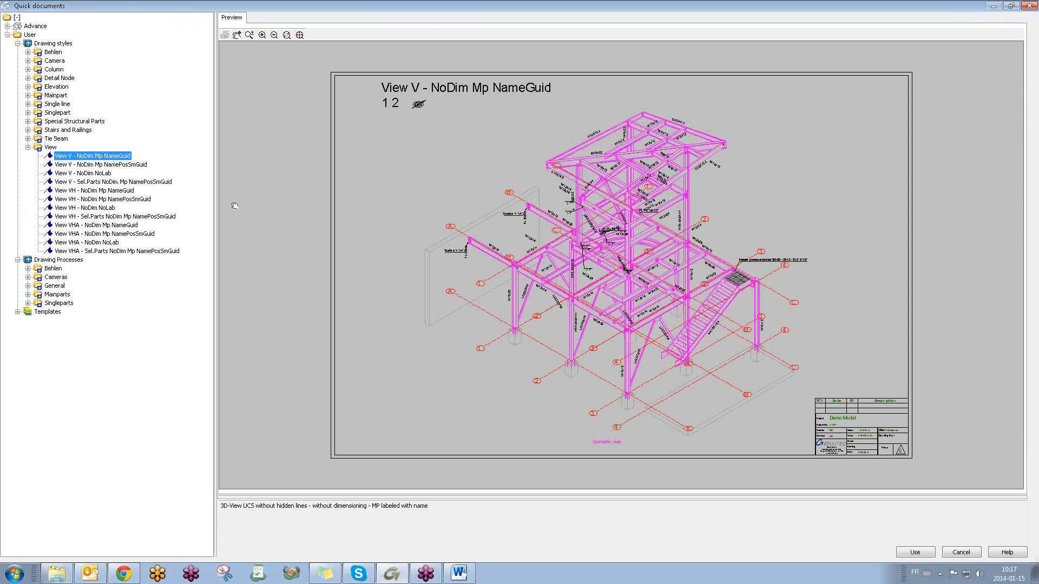
click(114, 166)
click(106, 157)
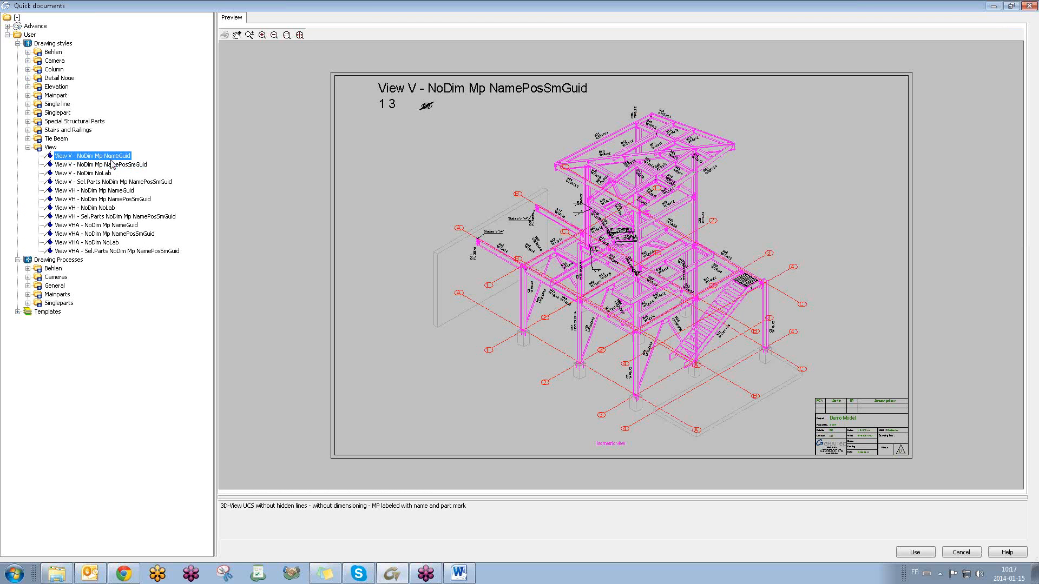
click(94, 173)
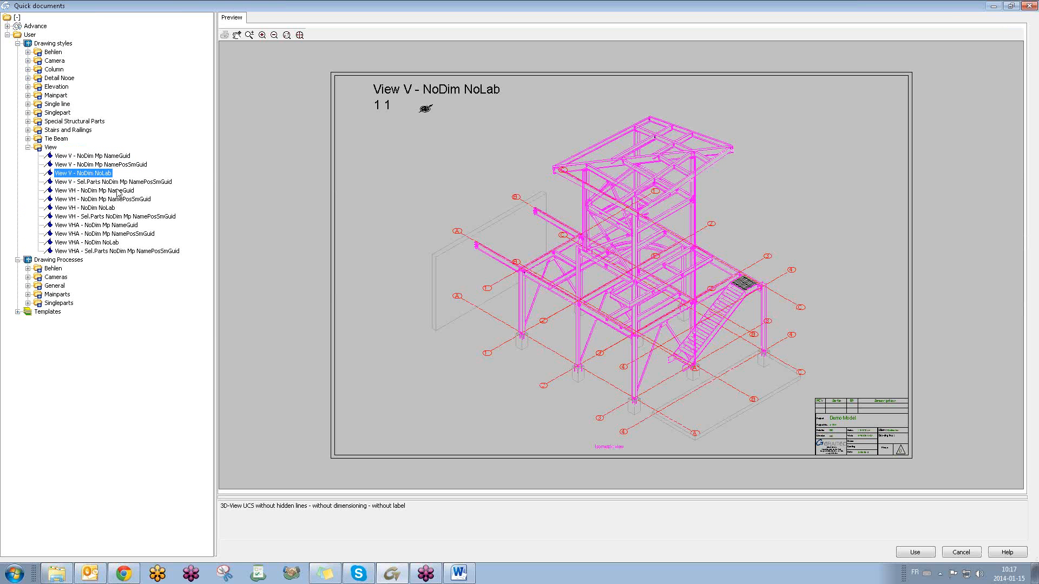
click(108, 157)
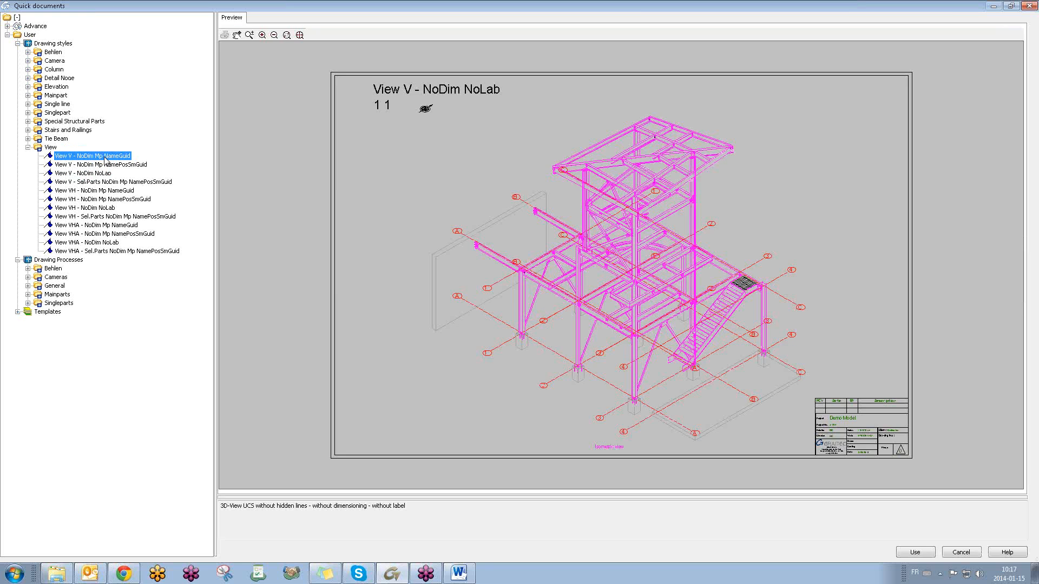
click(915, 552)
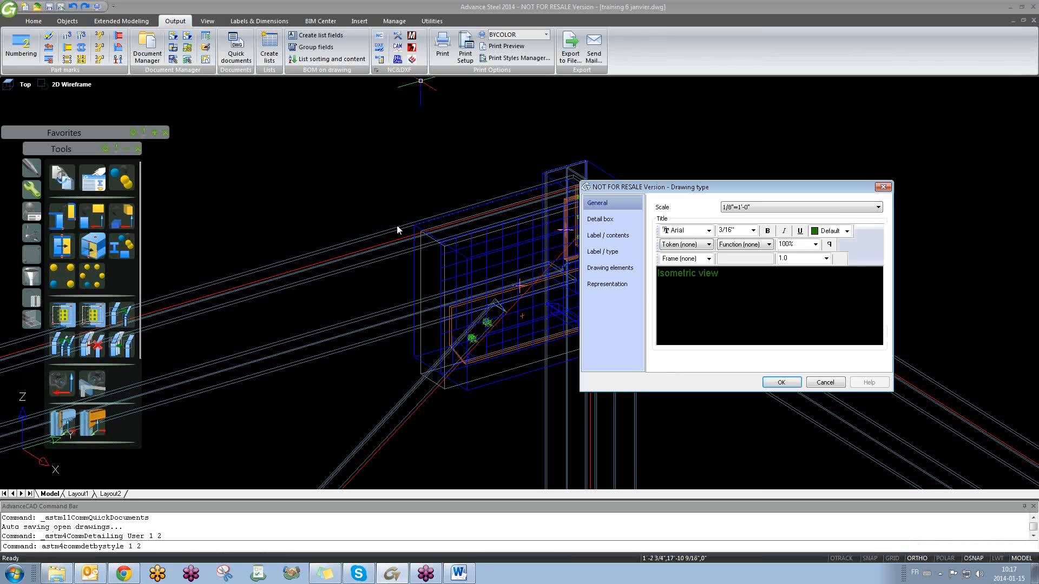
click(783, 384)
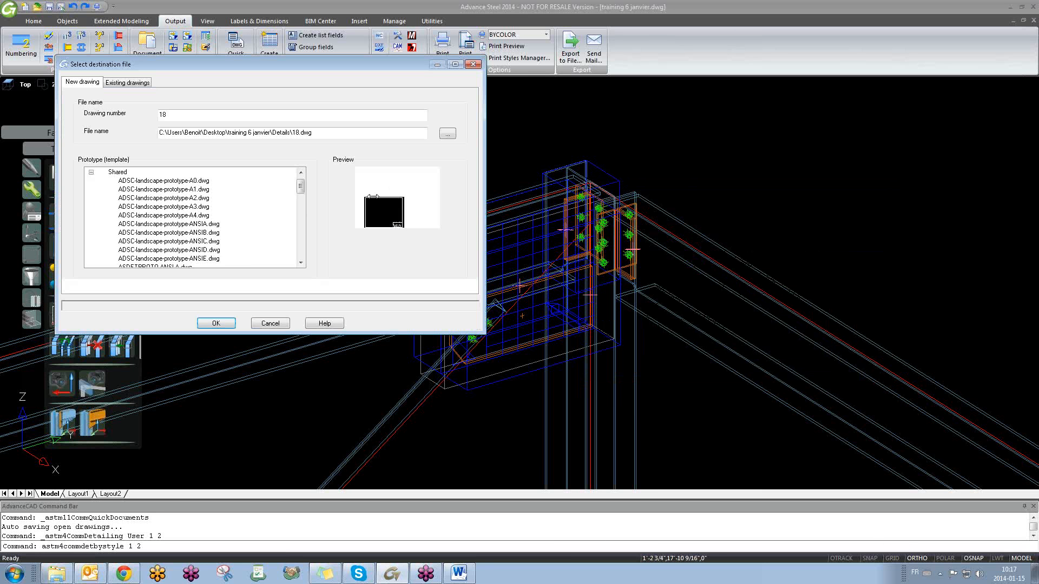
- Check the project's existing drawings, including 7.dwg and 11.dwg, as possible destination files
click(127, 82)
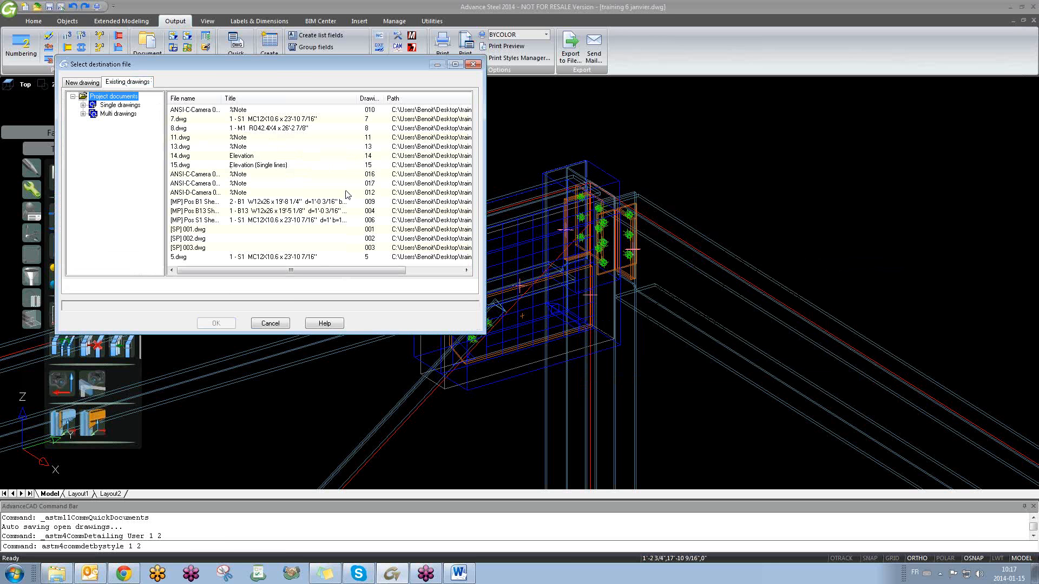
click(184, 119)
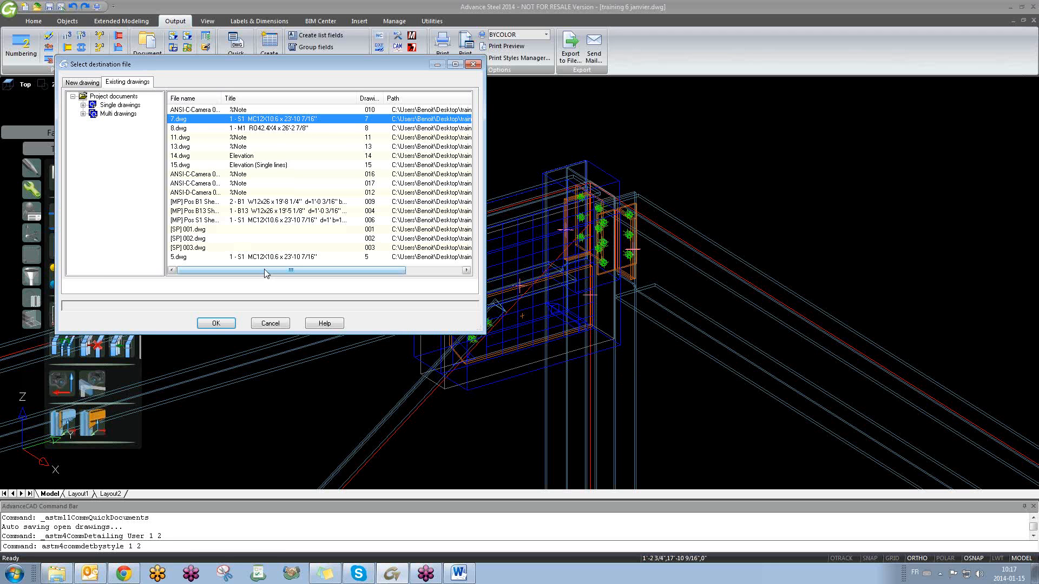
click(184, 139)
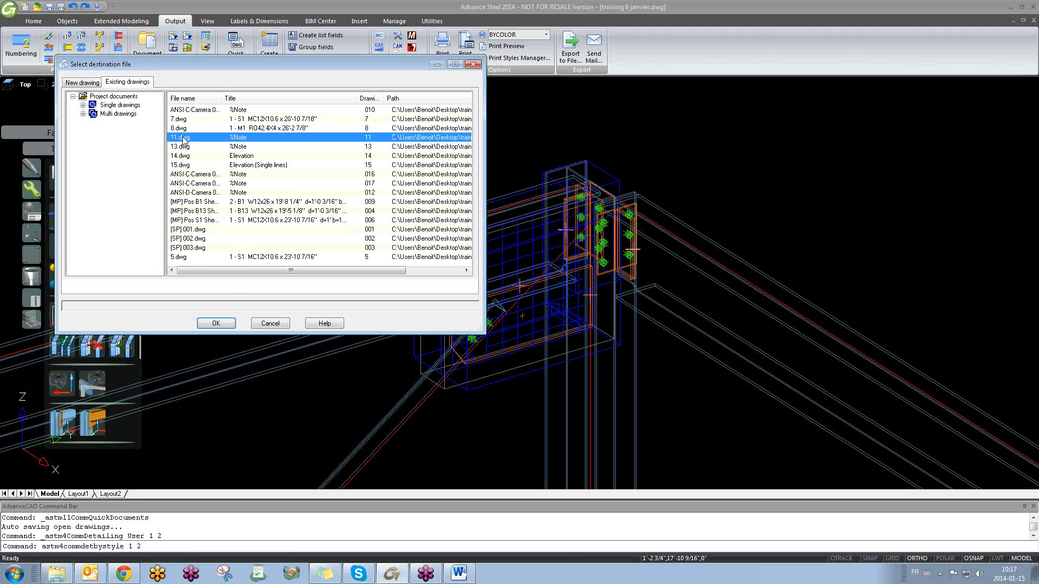
- Create the isometric view as new drawing 18 using the ASDETPROTO-ANSI-C.dwg prototype
click(92, 87)
drag(300, 187, 301, 206)
click(177, 181)
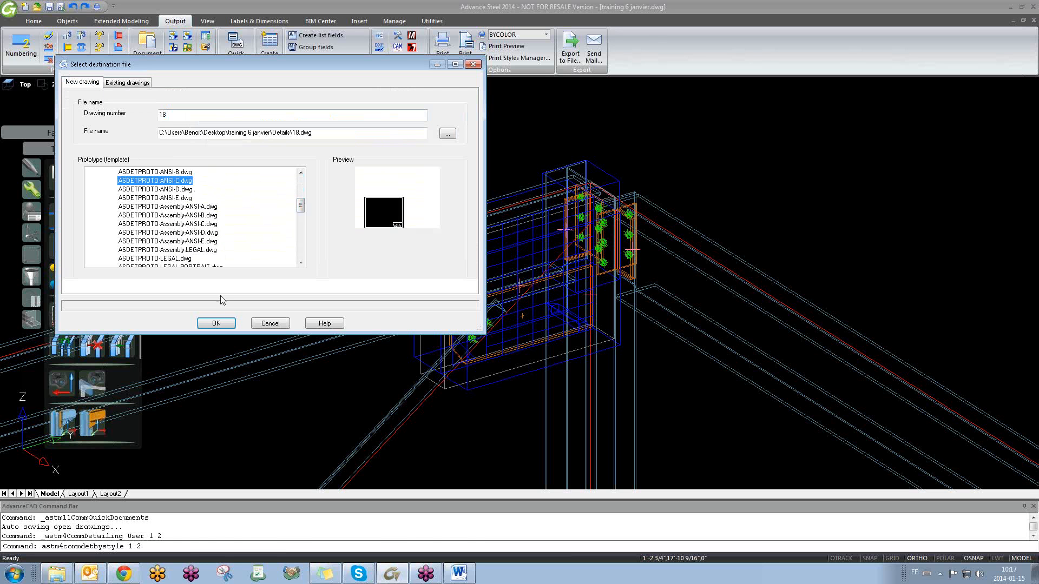
click(217, 323)
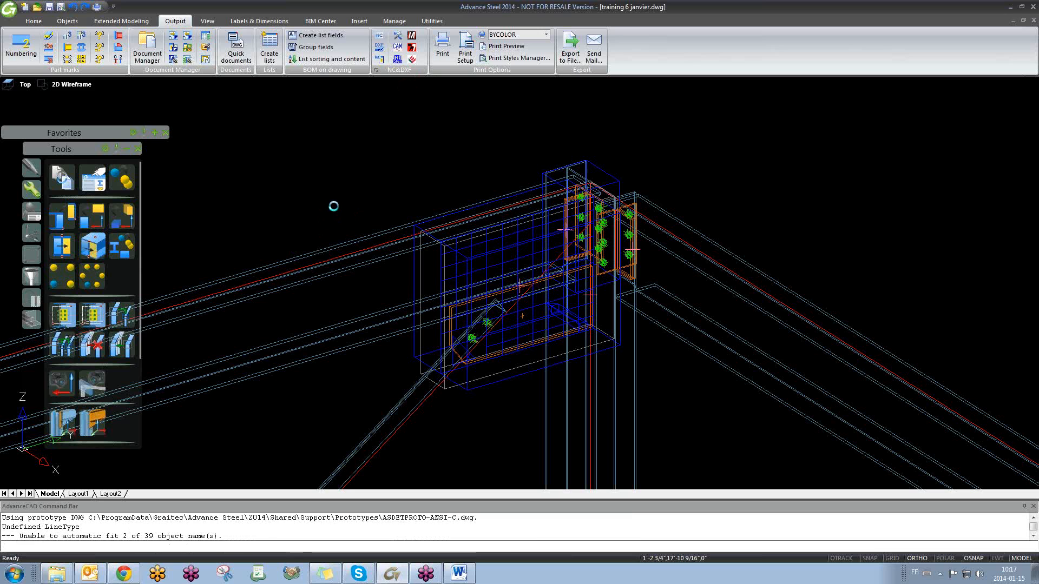
- Review the project's up-to-date drawings in the Document Manager and preview 5.dwg
scroll(319, 232, down, 8)
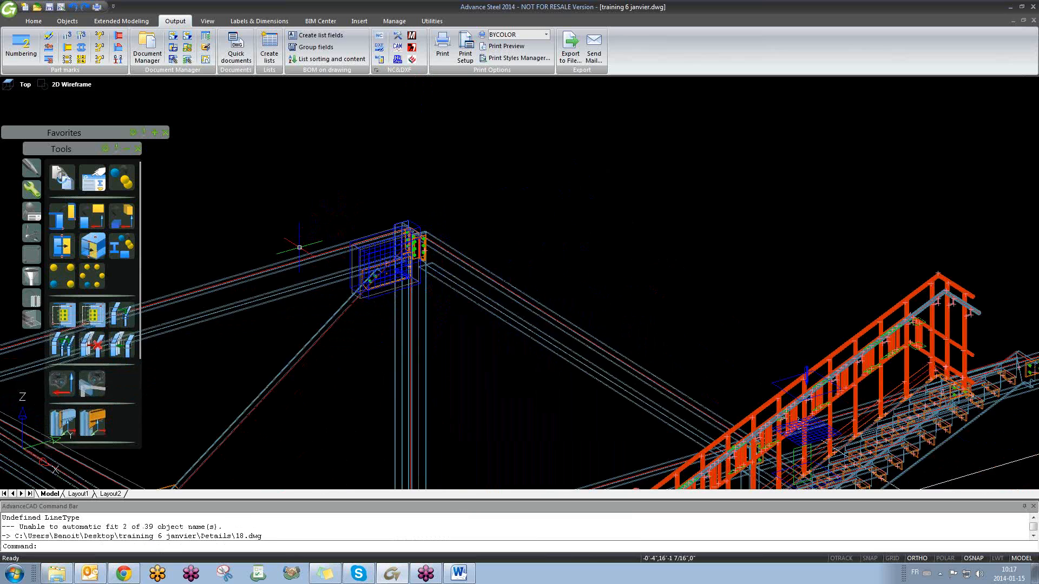
middle_drag(399, 296, 499, 269)
scroll(501, 268, down, 4)
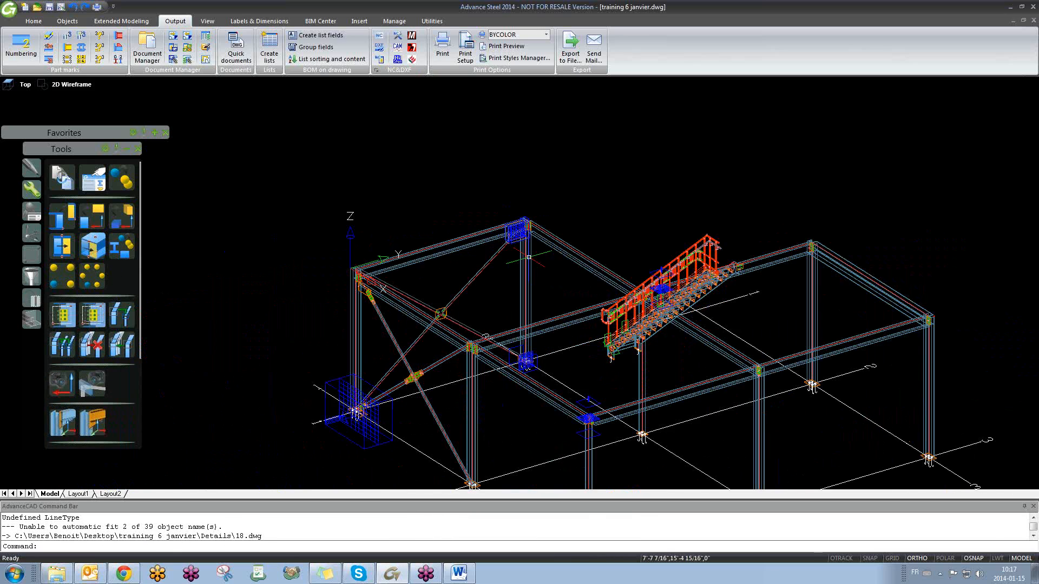
shift+middle_drag(606, 255, 486, 243)
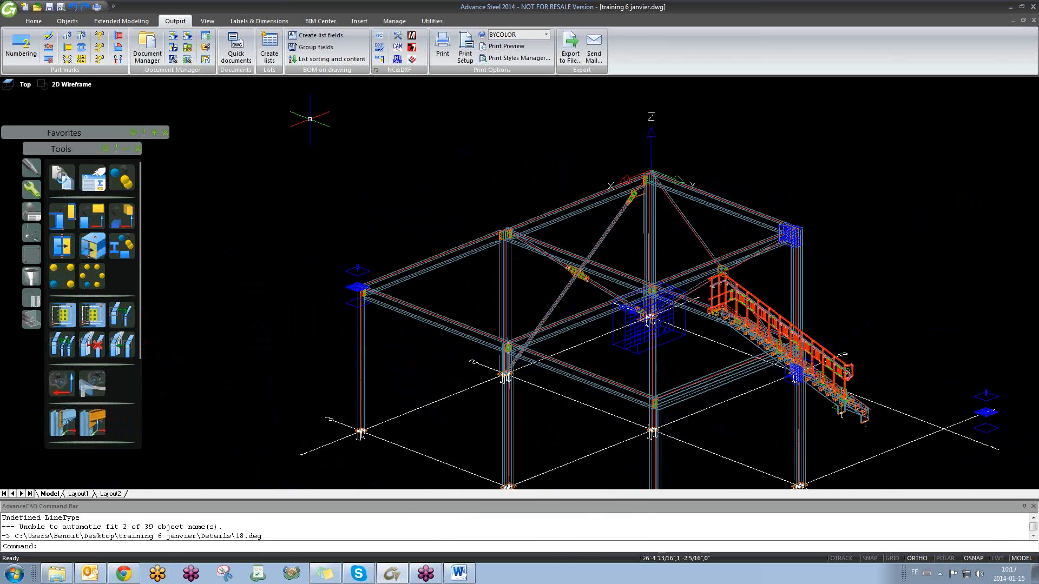
click(144, 49)
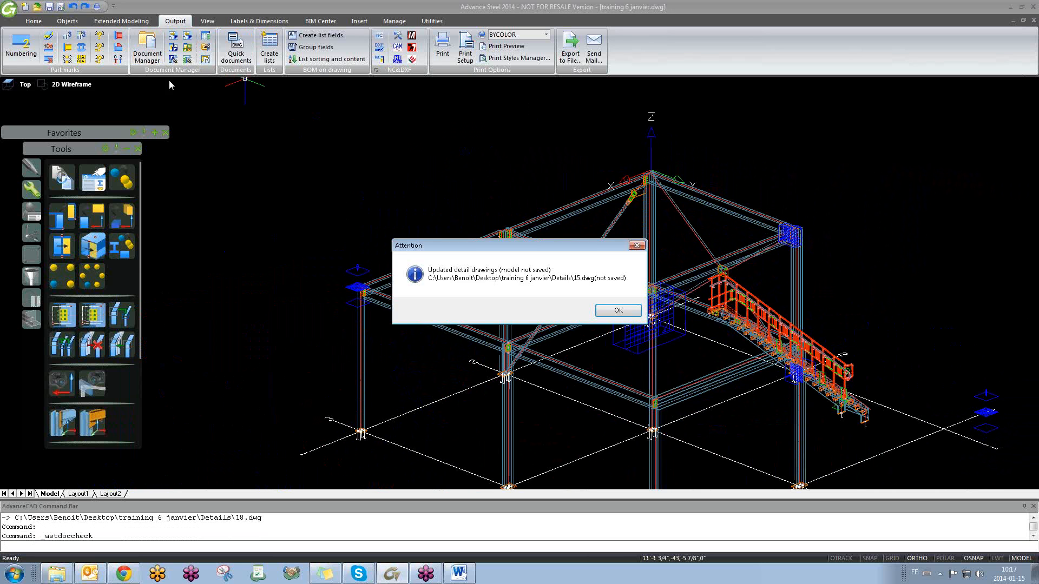
click(613, 309)
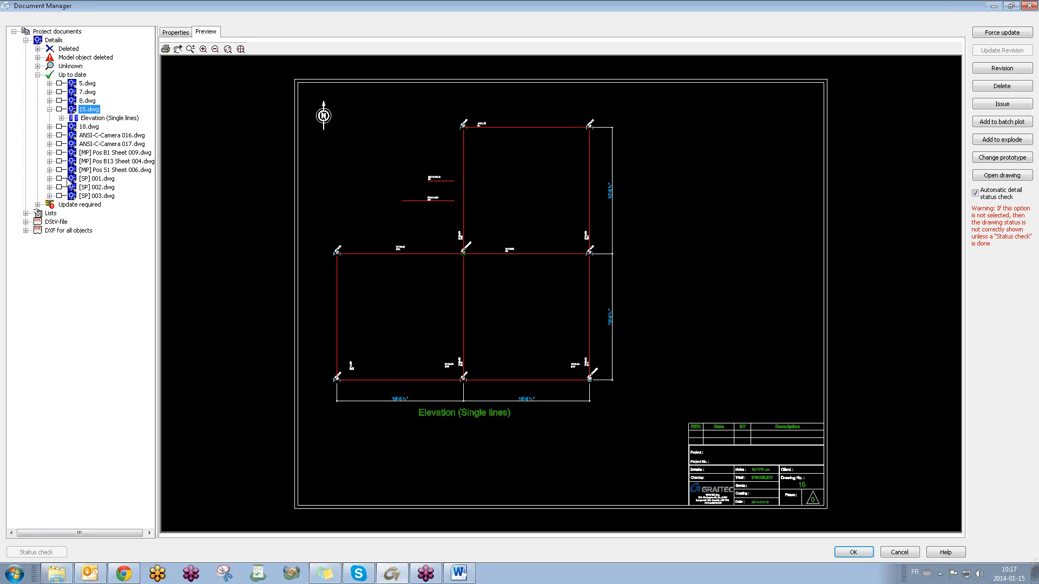
click(85, 83)
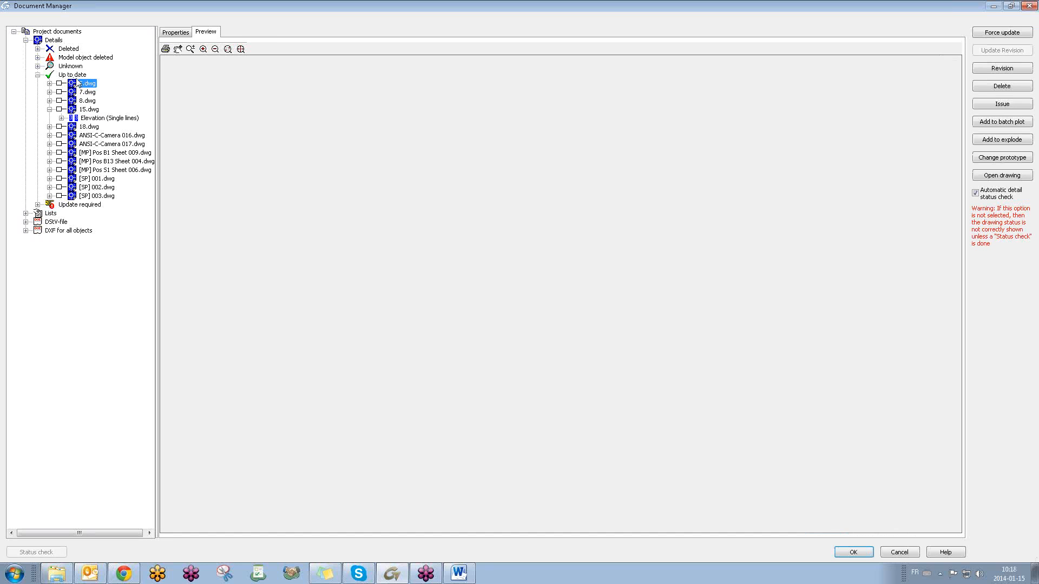
click(207, 32)
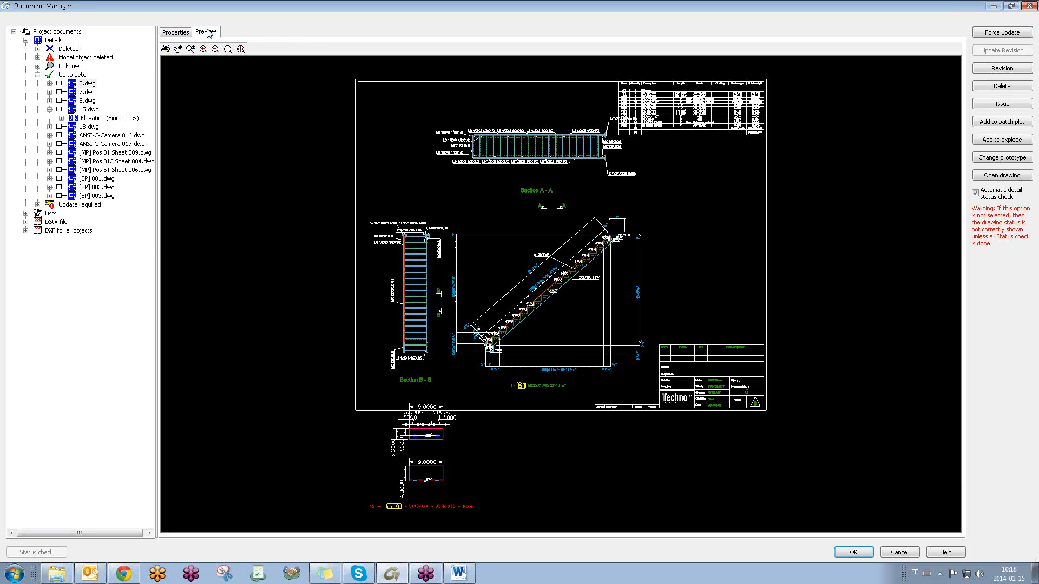
click(1028, 6)
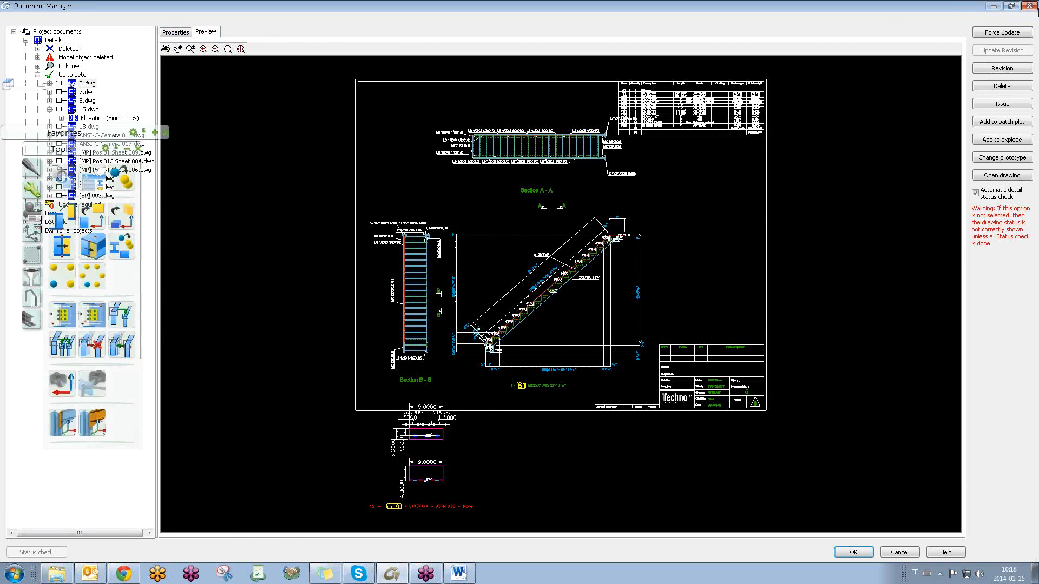
- Orient the model on the braced corner connection and align the UCS with the current view
shift+middle_drag(590, 333, 563, 338)
scroll(632, 170, up, 3)
middle_drag(641, 261, 626, 287)
scroll(570, 315, up, 3)
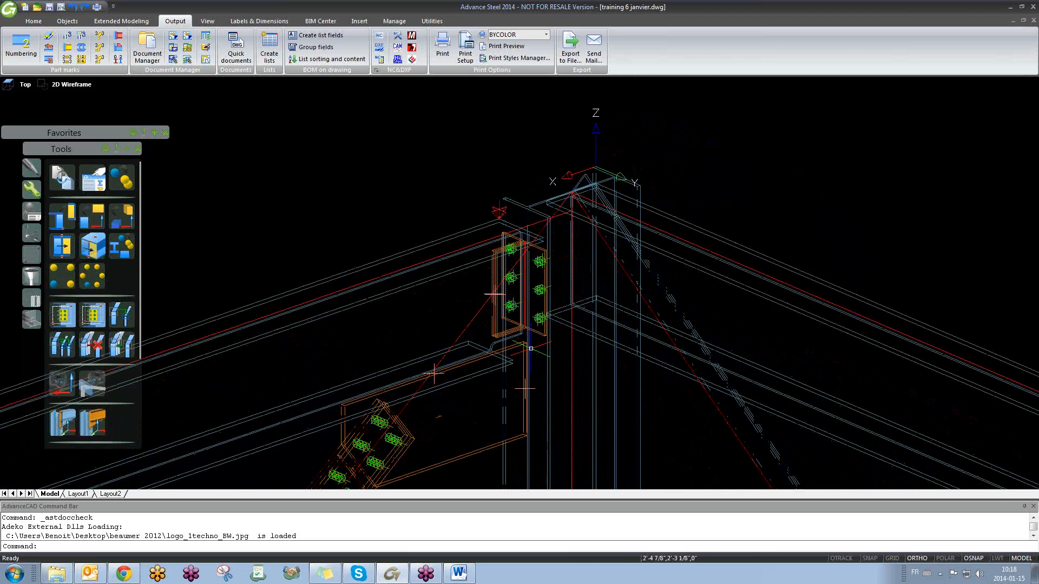
scroll(543, 379, down, 3)
shift+middle_drag(543, 387, 553, 316)
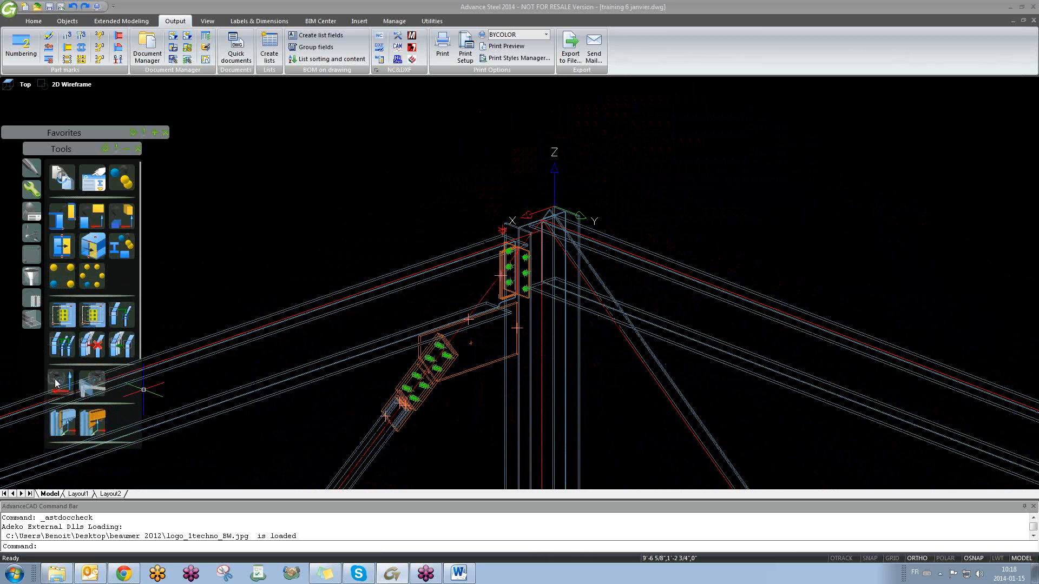
click(30, 237)
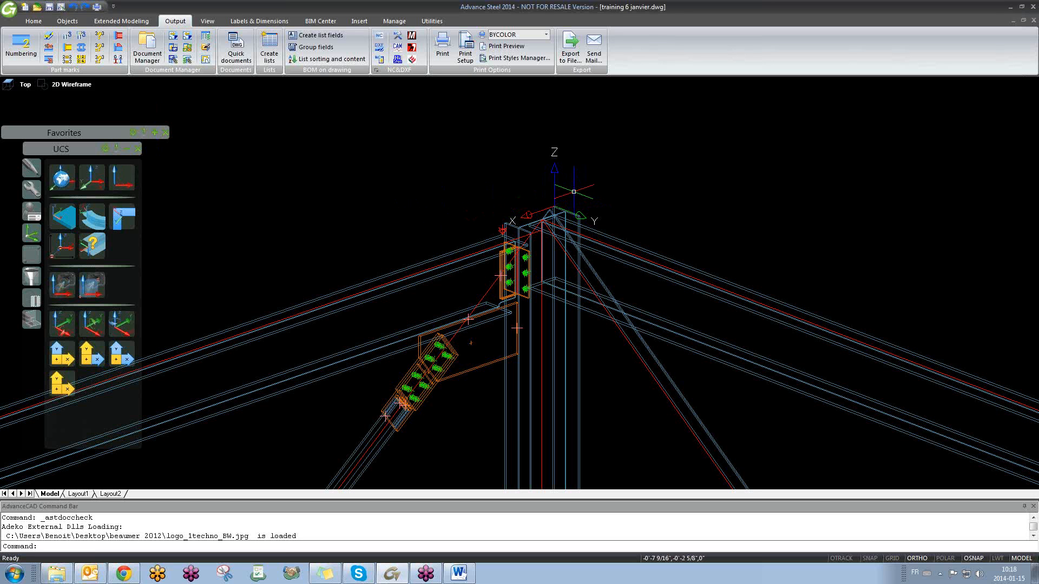
click(122, 188)
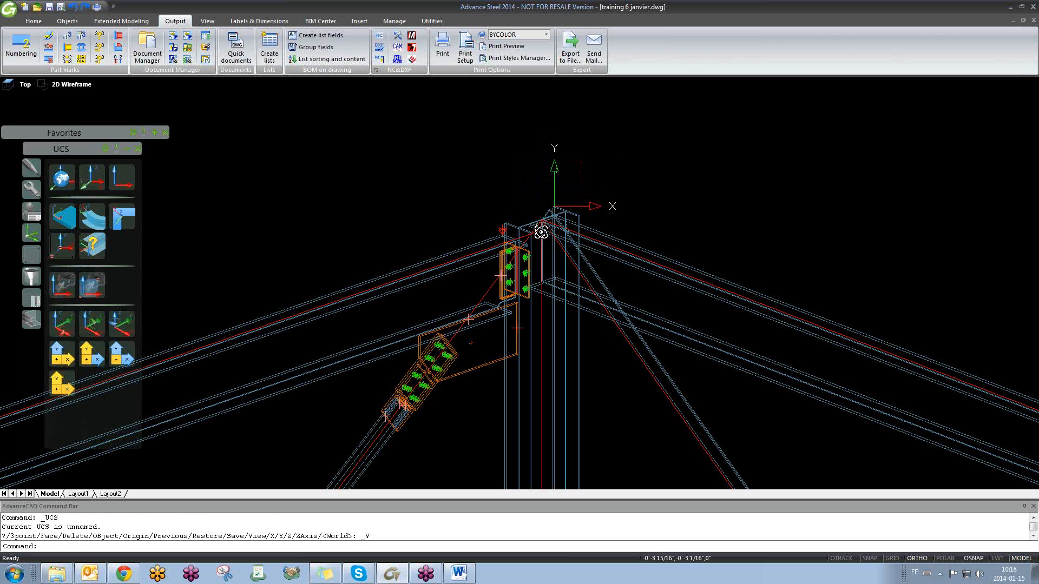
- Orbit the model to check the UCS orientation from another angle and undo the change
mouse_move(541, 232)
shift+middle_down()
mouse_move(577, 241)
mouse_move(610, 223)
mouse_move(621, 196)
mouse_move(541, 250)
mouse_move(538, 265)
mouse_move(543, 249)
shift+middle_up()
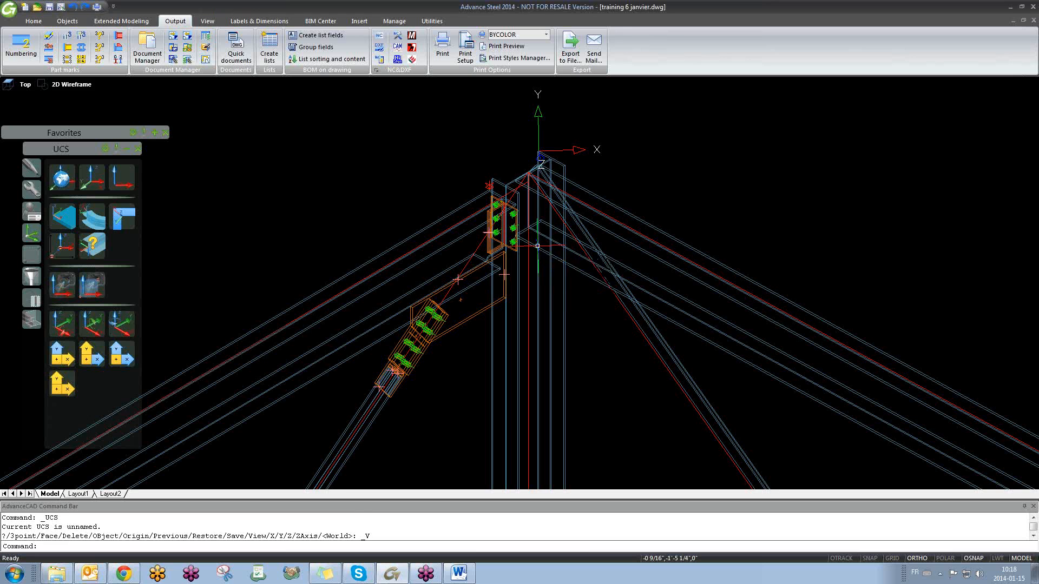
text(u)
key(Return)
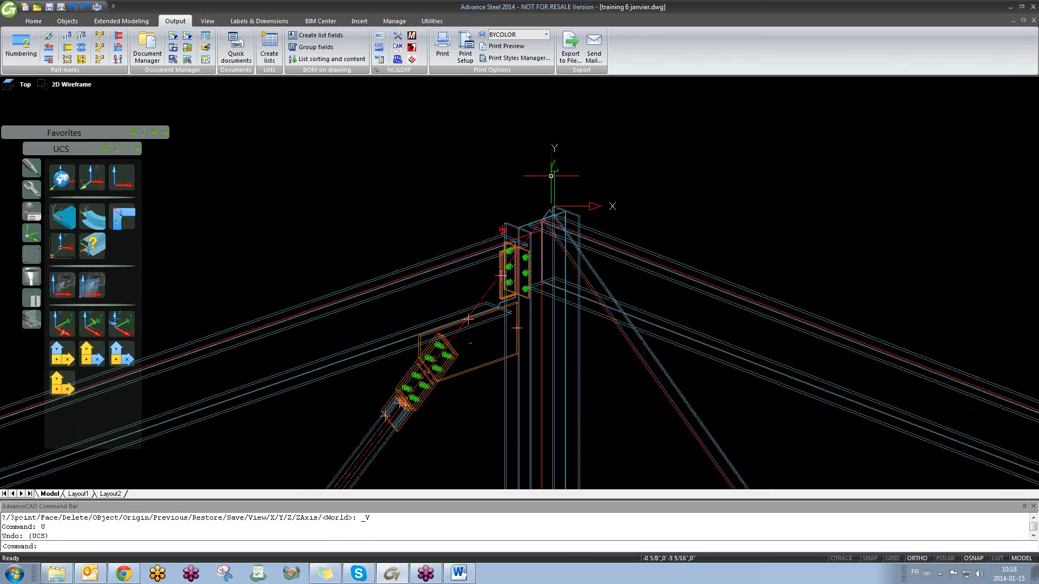
- Create an isometric view of the whole structure as new drawing 19 with the View V - NoDim Mp NameGuid style
scroll(551, 228, down, 5)
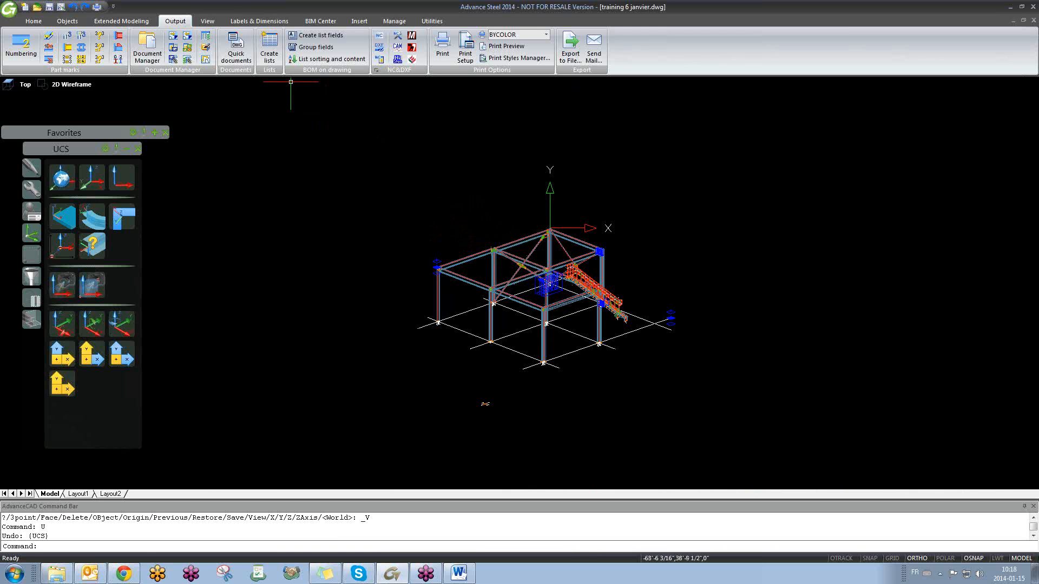
click(229, 53)
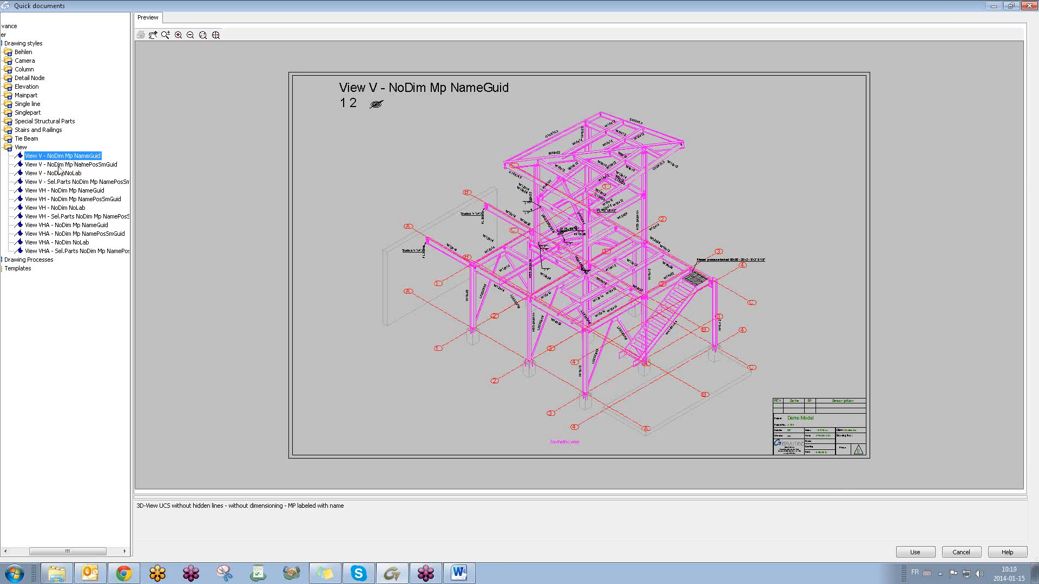
click(911, 549)
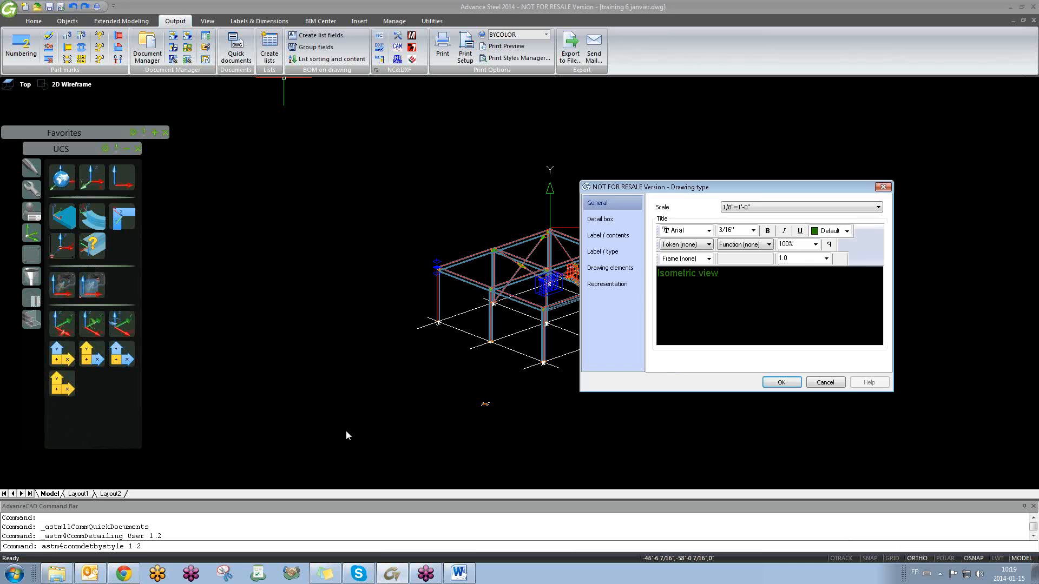
click(781, 383)
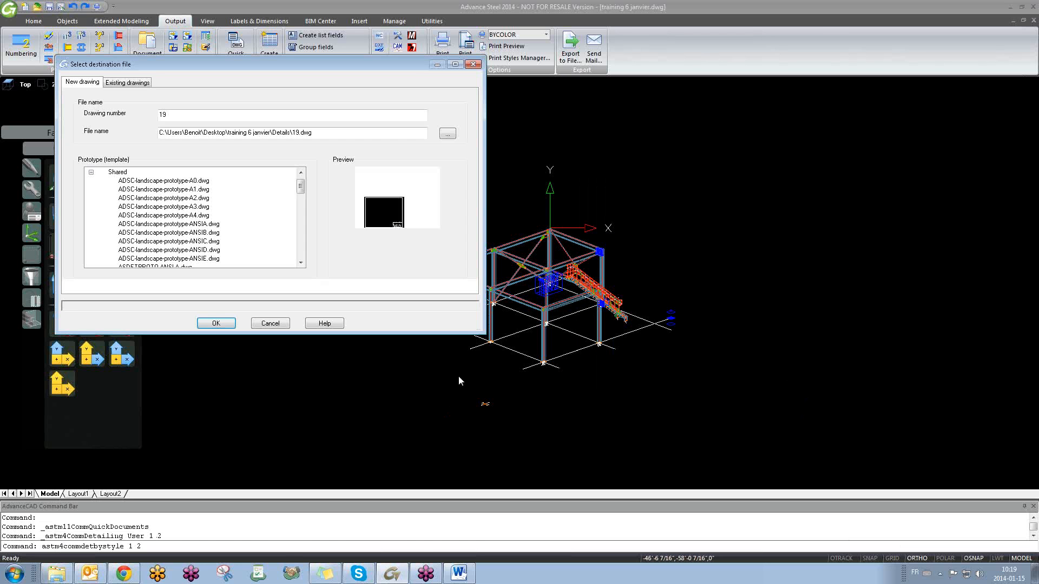
click(207, 323)
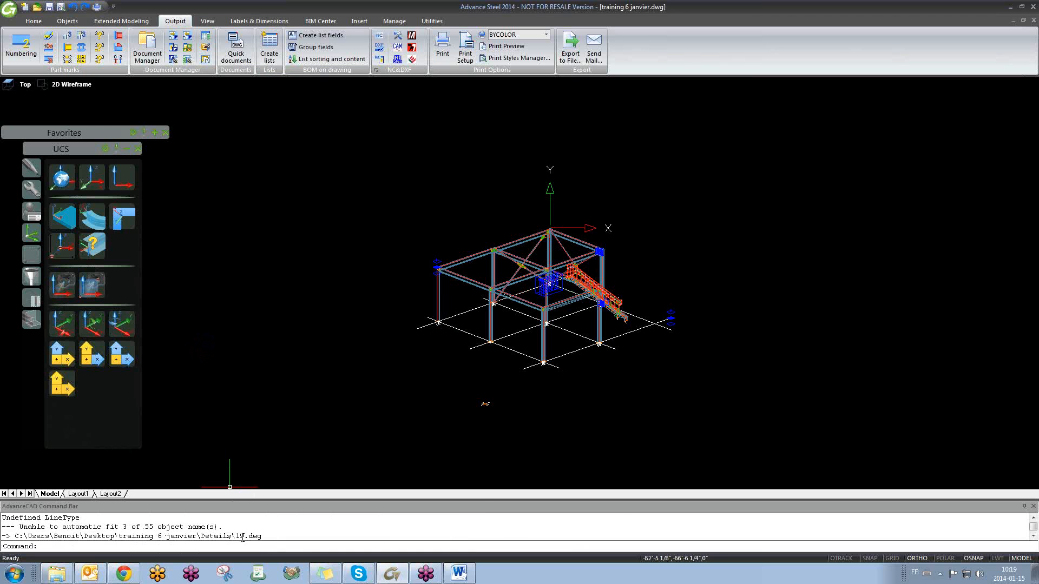
- Expand the up-to-date and update-required details in the Document Manager and preview 19.dwg
click(156, 56)
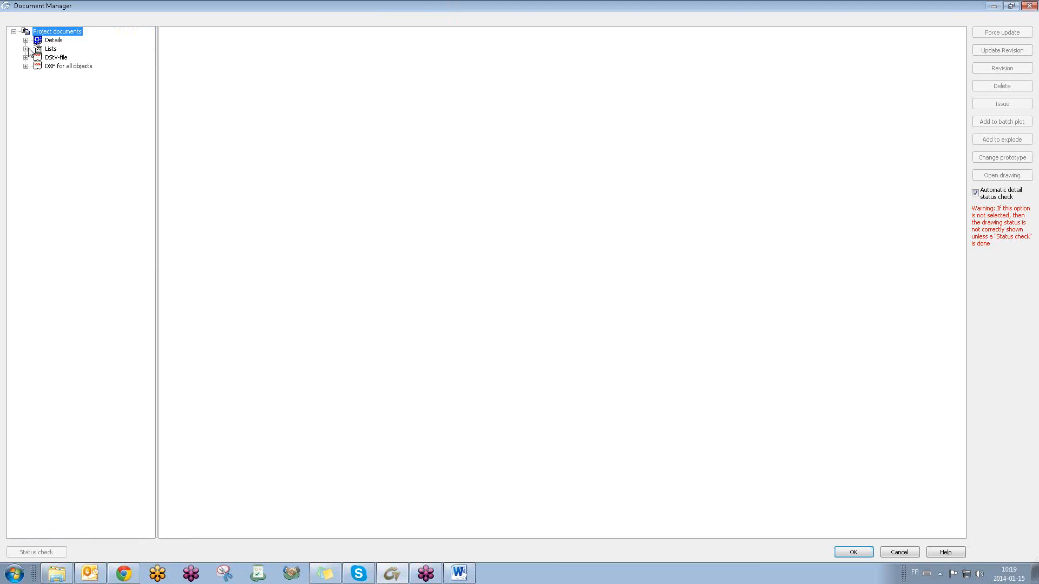
click(26, 40)
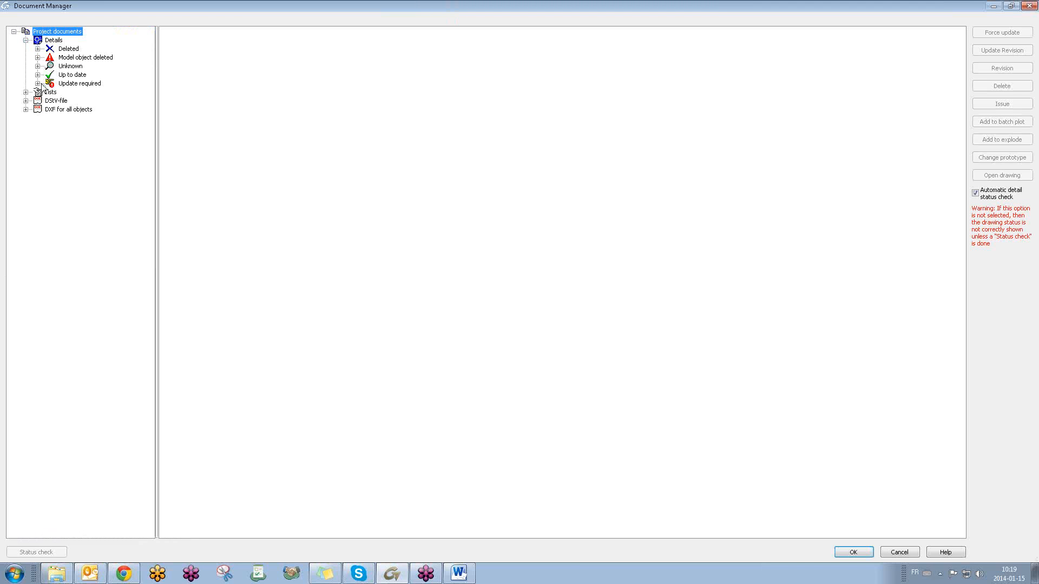
click(38, 83)
click(38, 75)
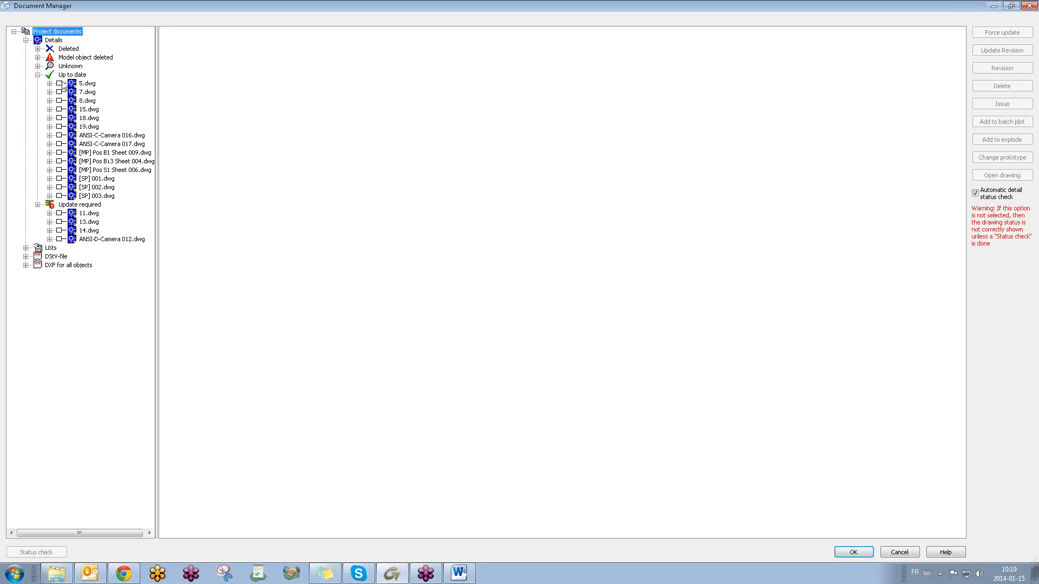
click(89, 126)
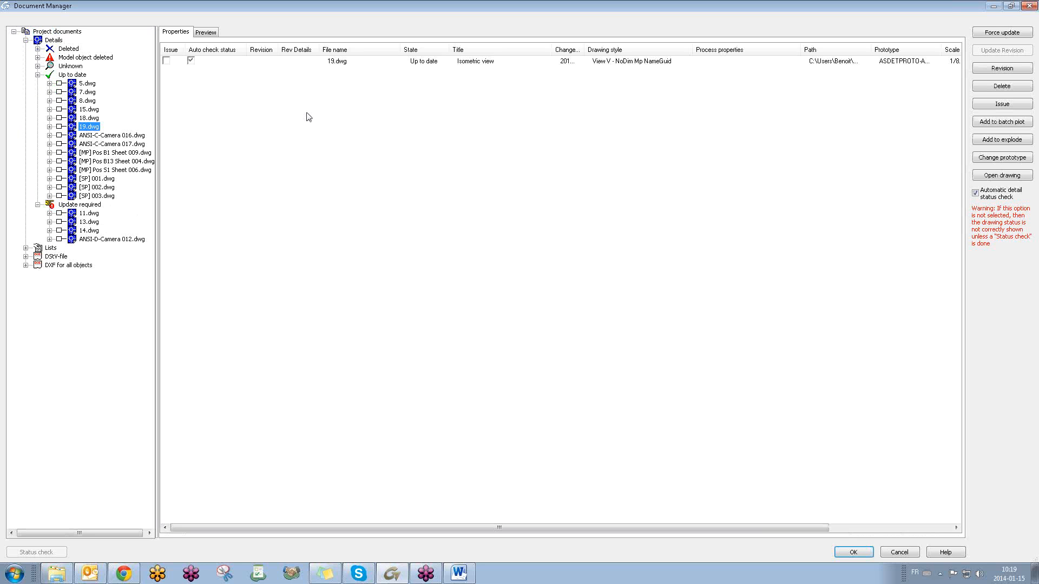
click(207, 34)
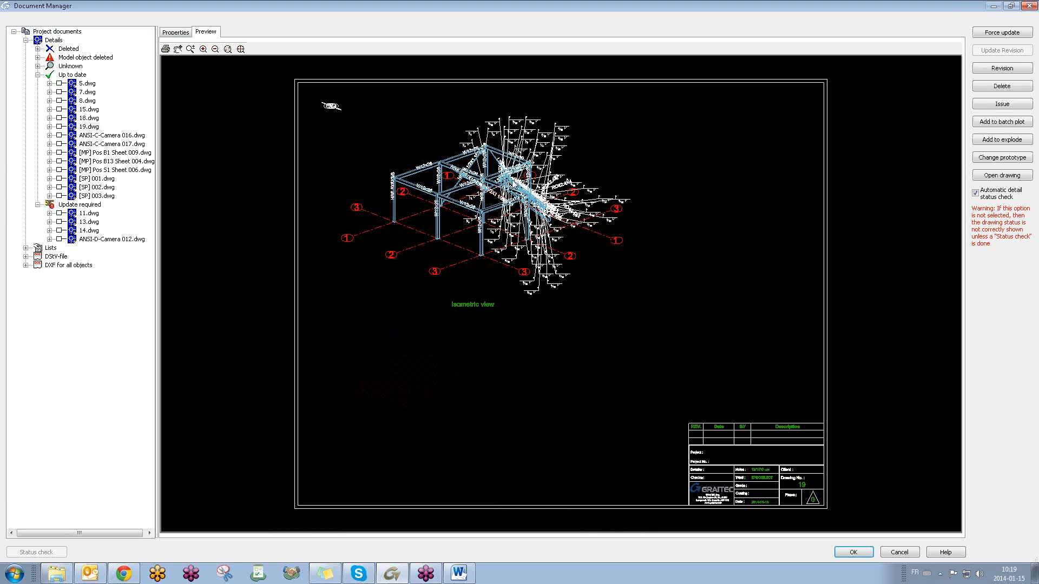
click(1028, 6)
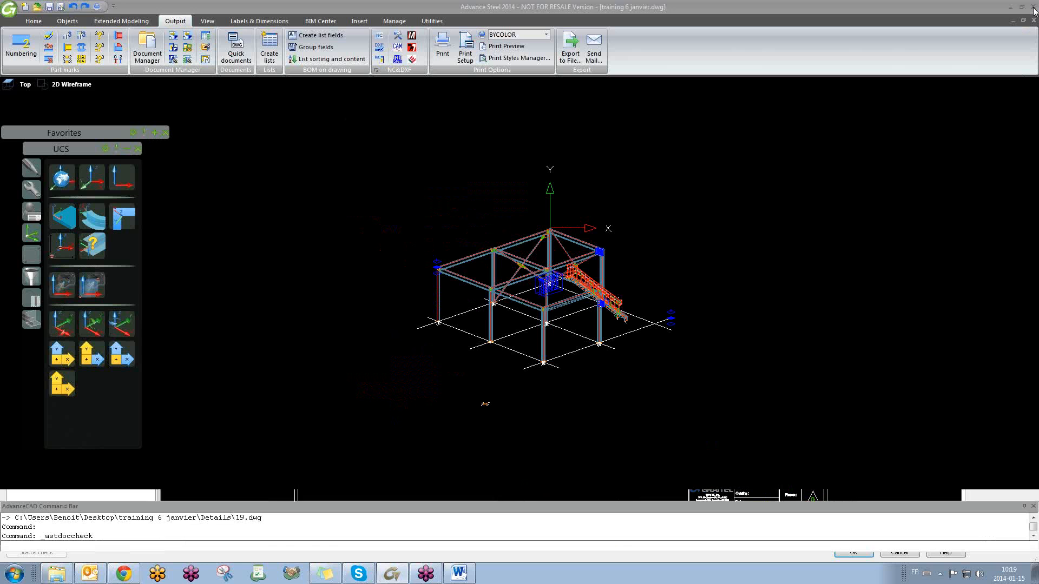
- Try erasing the staircase from the model and undo the erasure
shift+middle_drag(654, 266, 601, 323)
scroll(597, 327, up, 10)
click(597, 327)
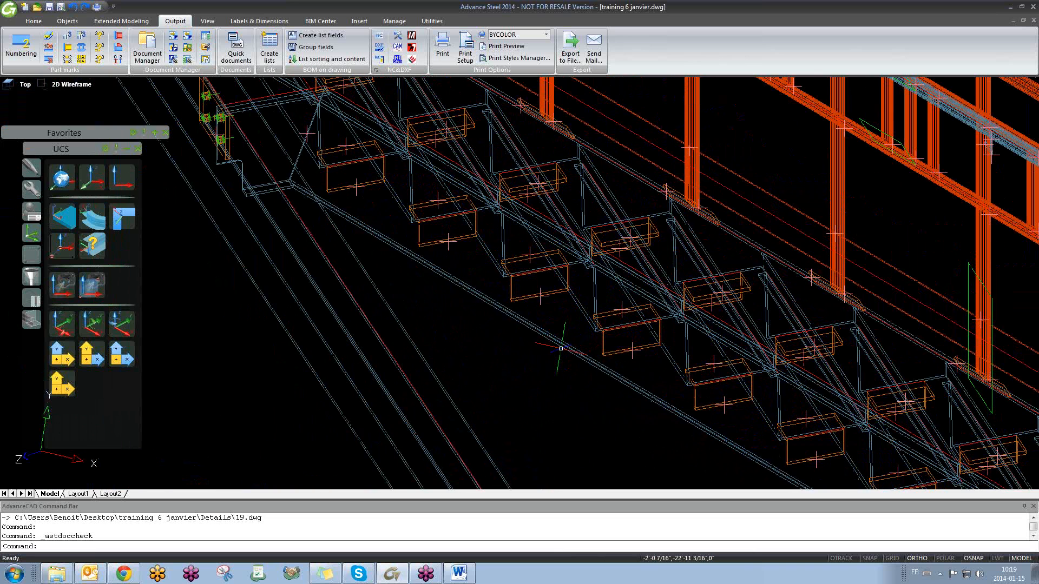
key(Delete)
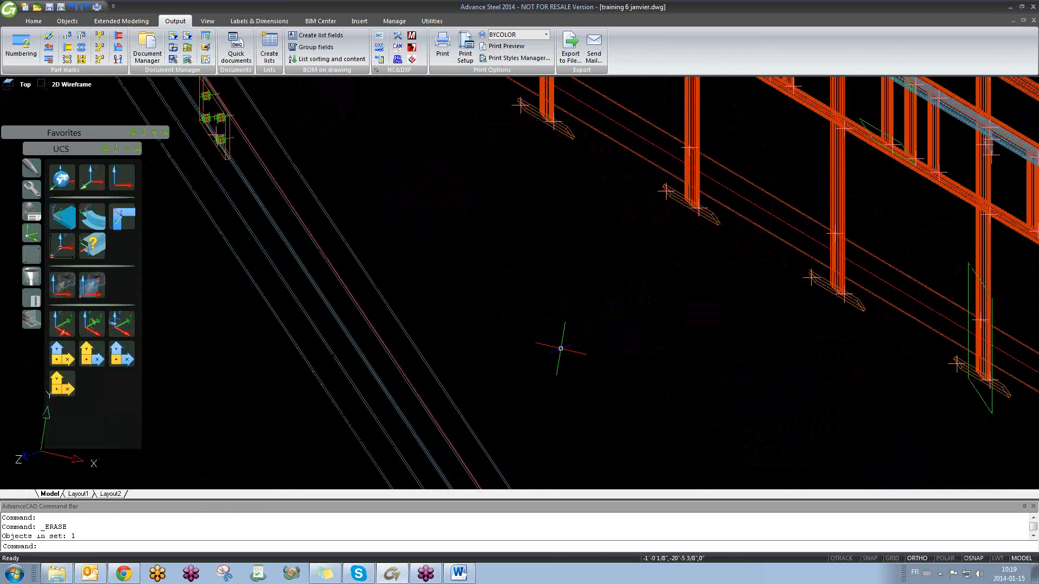
text(u)
key(Return)
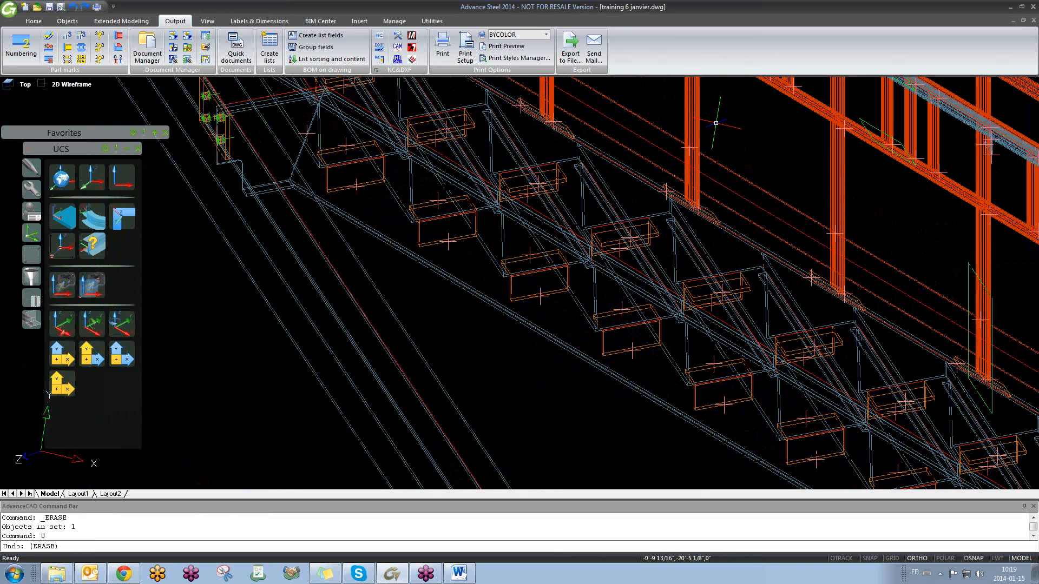
- Erase the staircase and its railing from the model, including the small parts left at the stair's lower end
click(694, 123)
key(Delete)
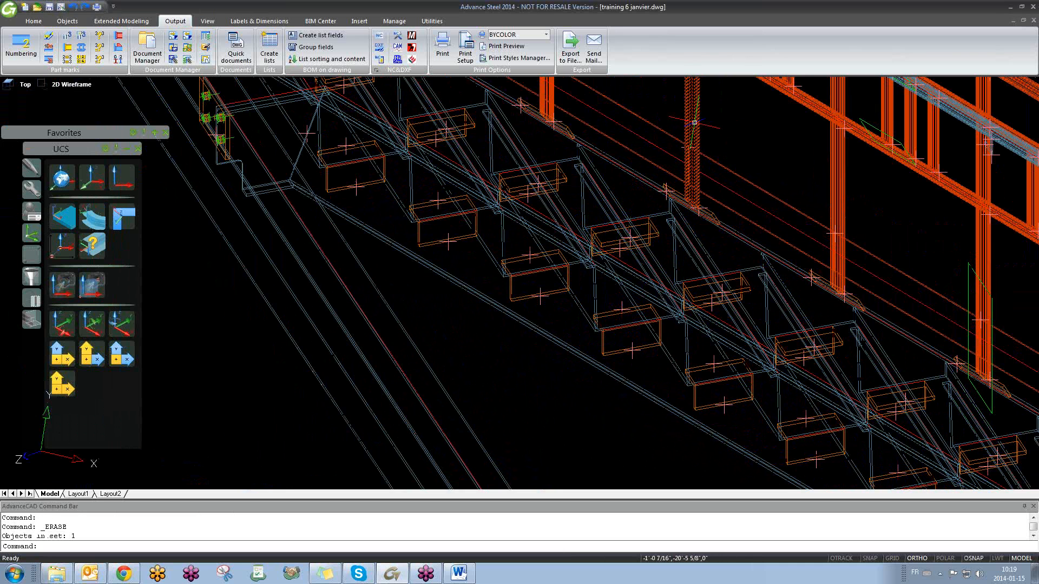
scroll(634, 175, down, 8)
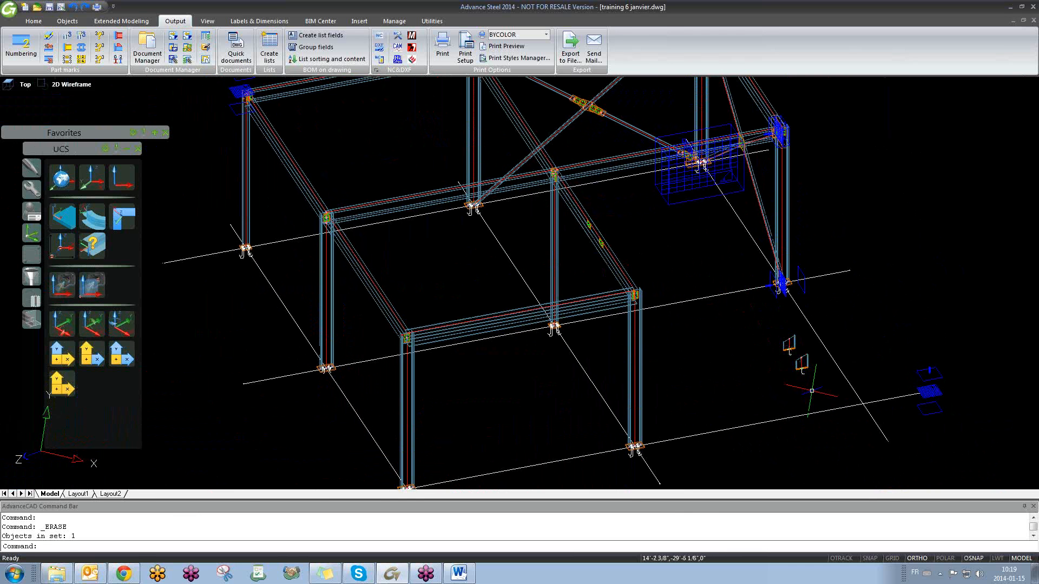
click(815, 391)
click(750, 338)
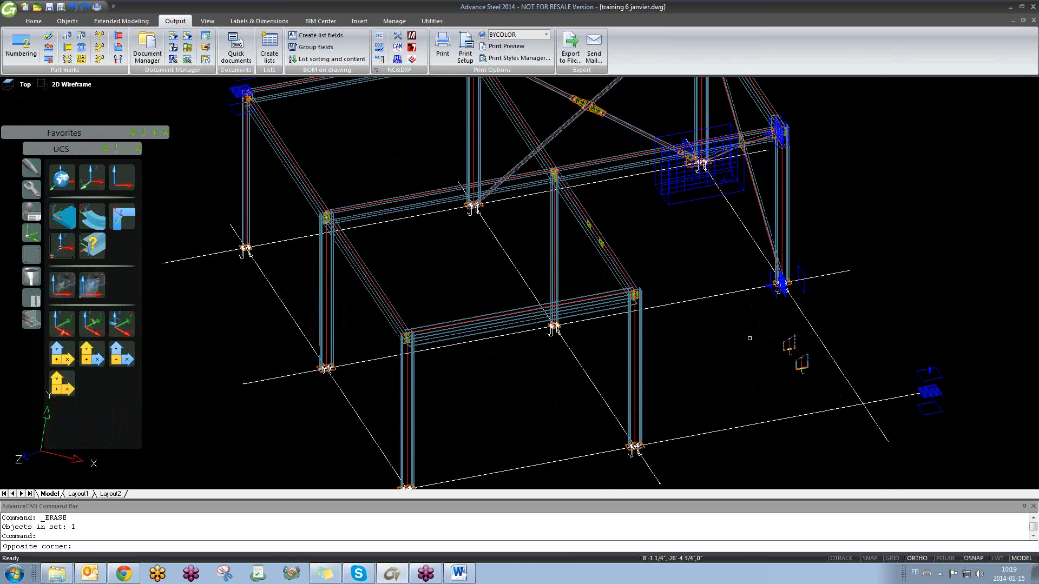
key(Delete)
scroll(649, 342, down, 5)
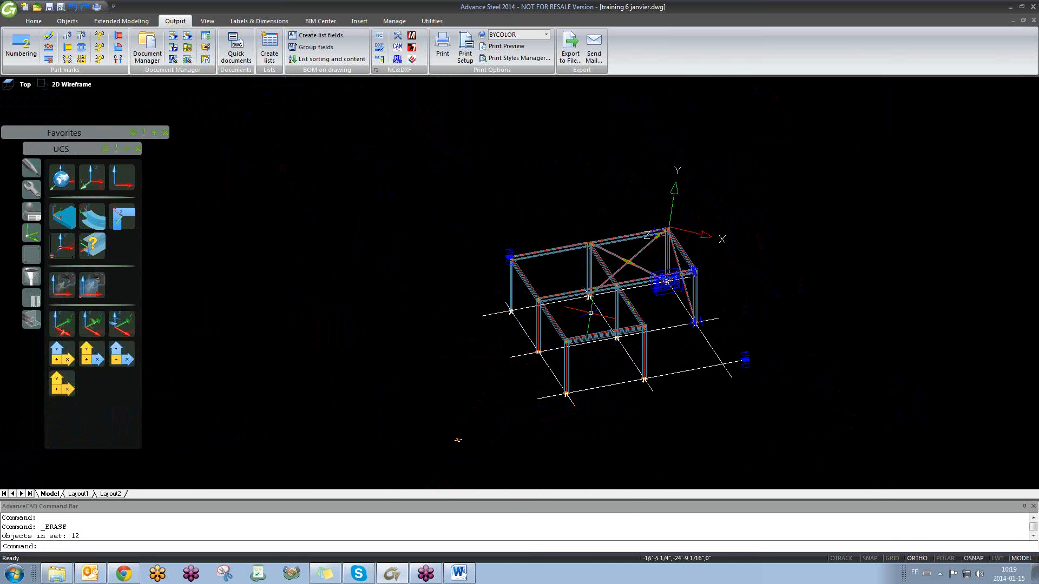
- Force an update of 19.dwg from the update-required details in the Document Manager
click(153, 50)
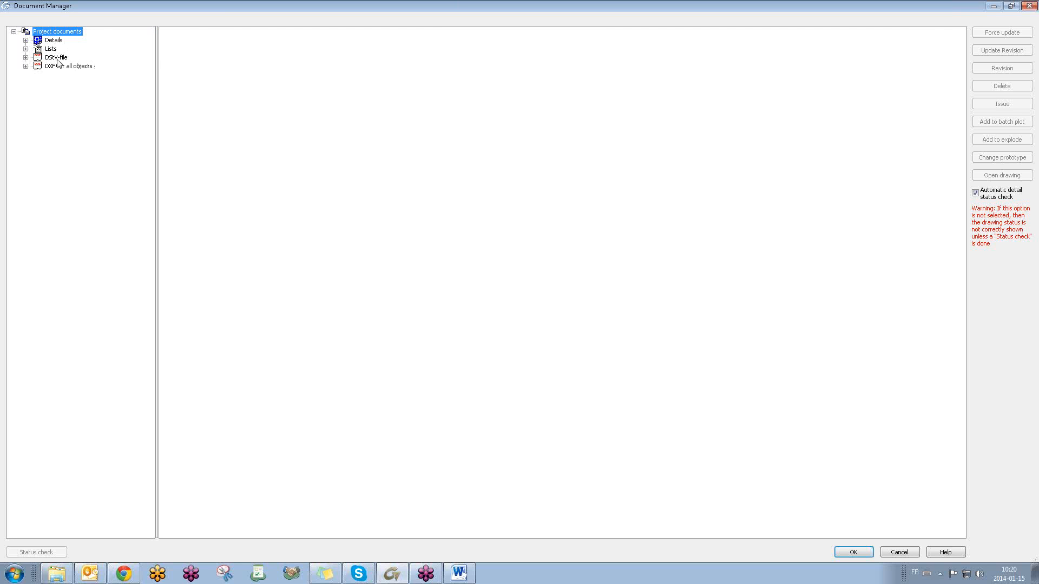
click(25, 40)
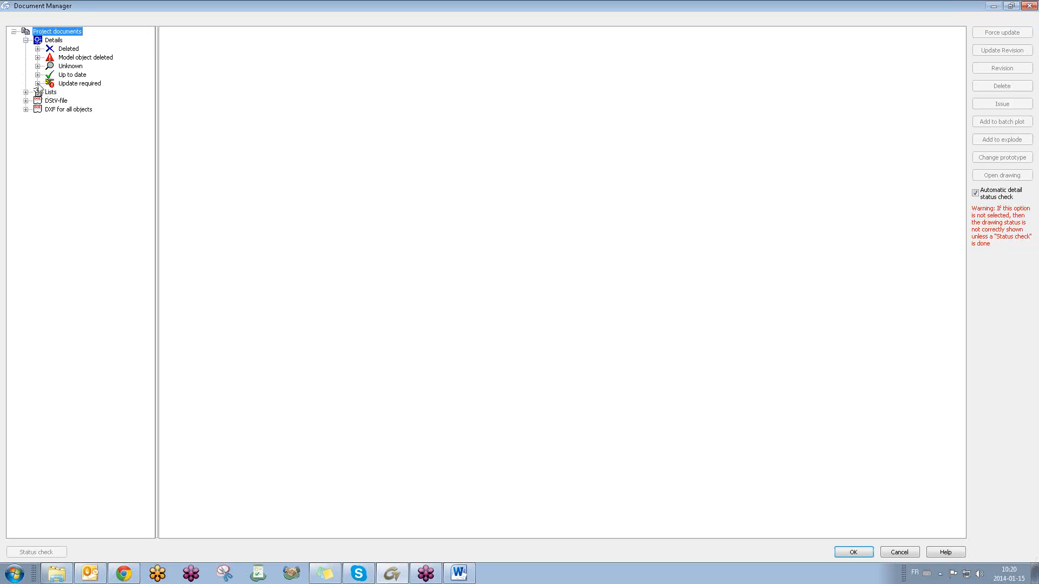
click(37, 83)
click(91, 144)
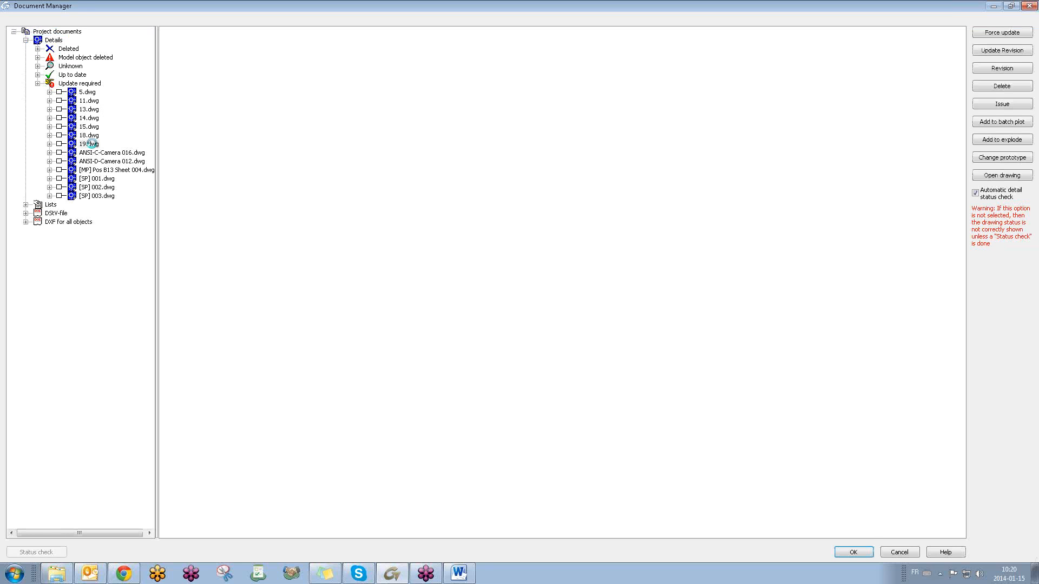
click(993, 34)
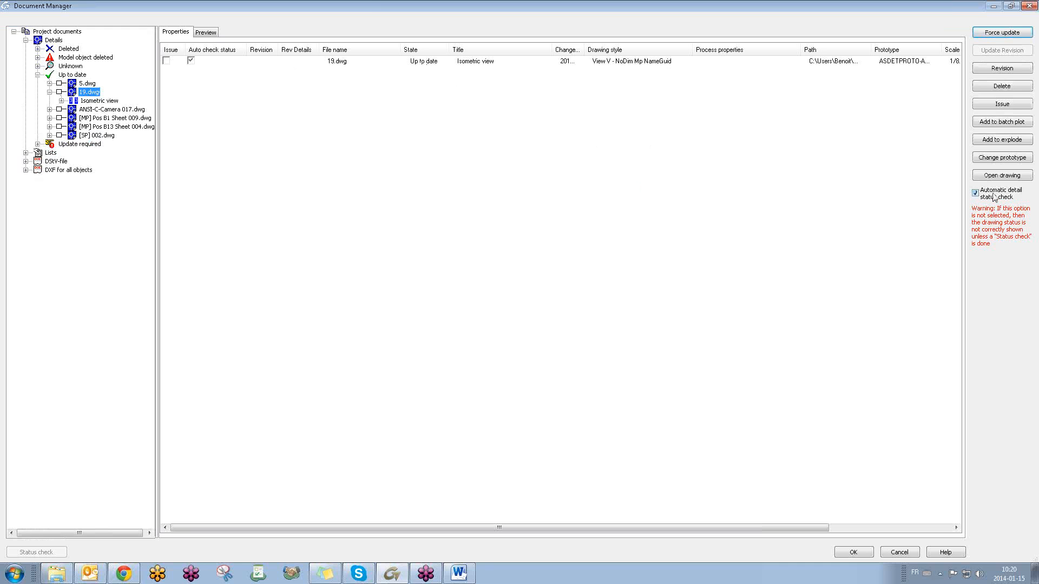
- Open the 19.dwg drawing from the Document Manager and inspect its isometric view
click(1000, 176)
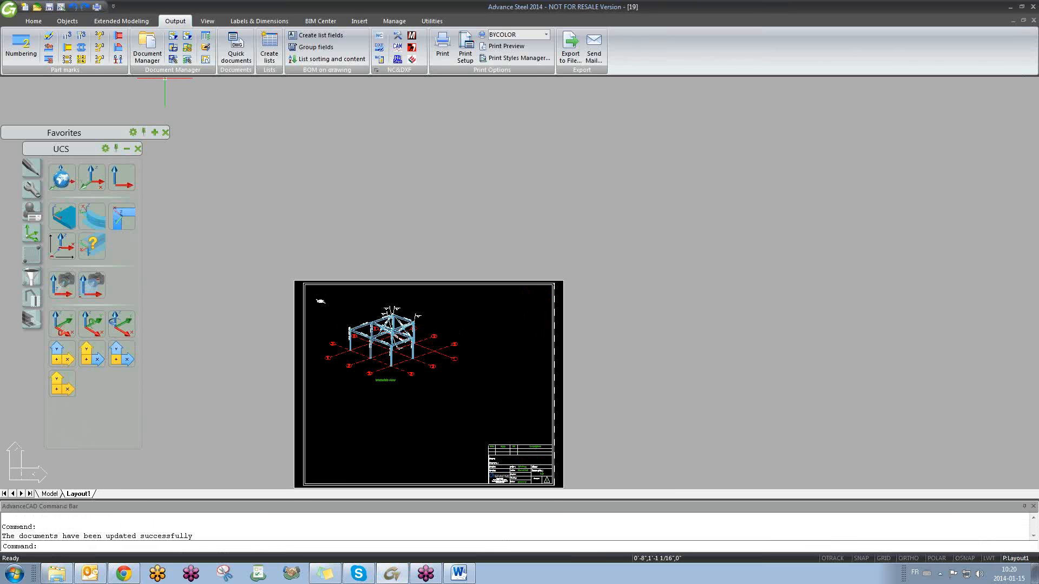
scroll(376, 344, up, 10)
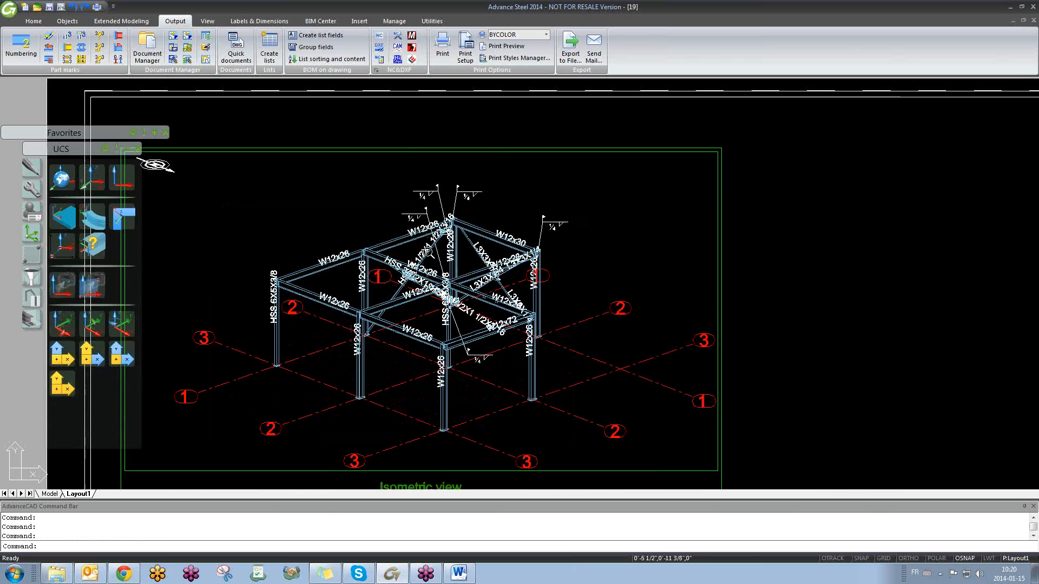
scroll(485, 382, down, 5)
scroll(486, 382, down, 5)
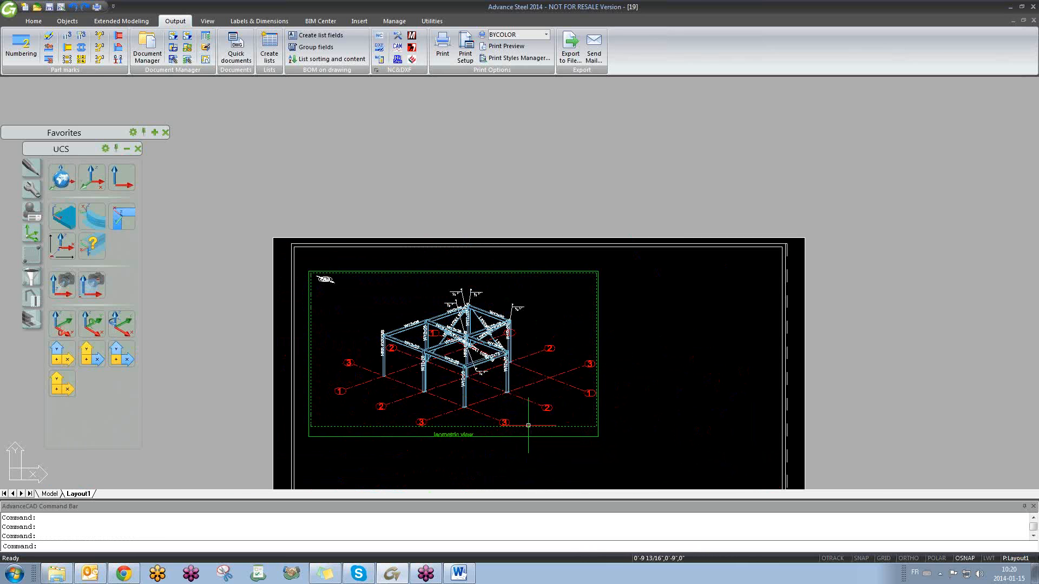
- Set the isometric view's scale to 1/4"=1'-0" in its view properties
double_click(529, 427)
click(654, 178)
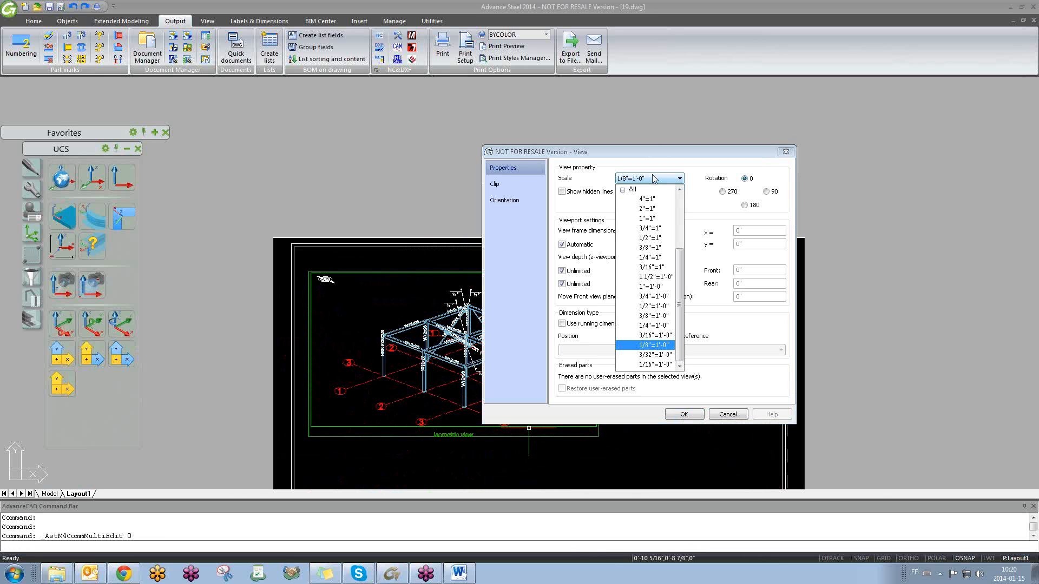
click(655, 326)
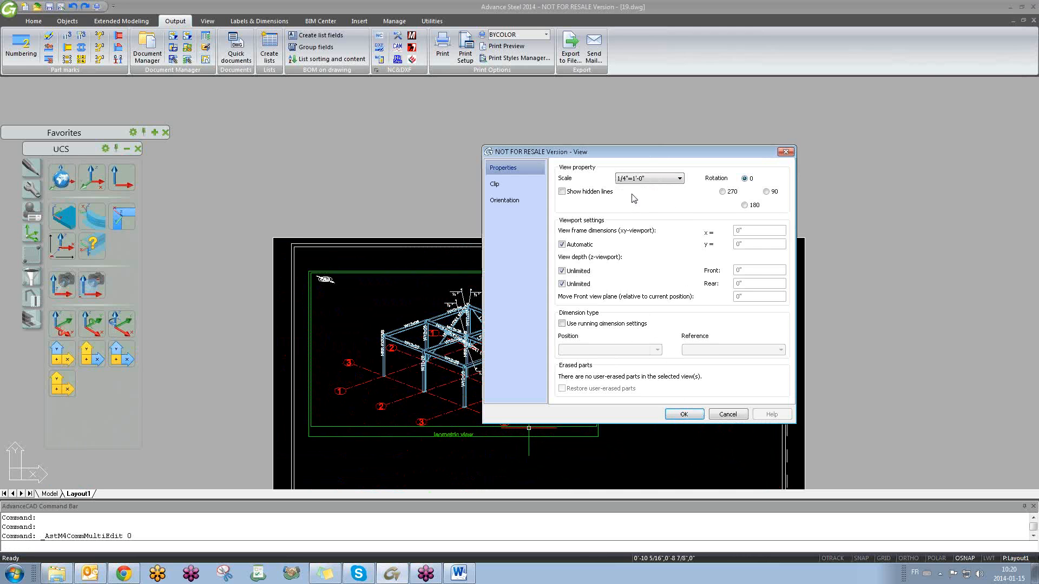
click(683, 413)
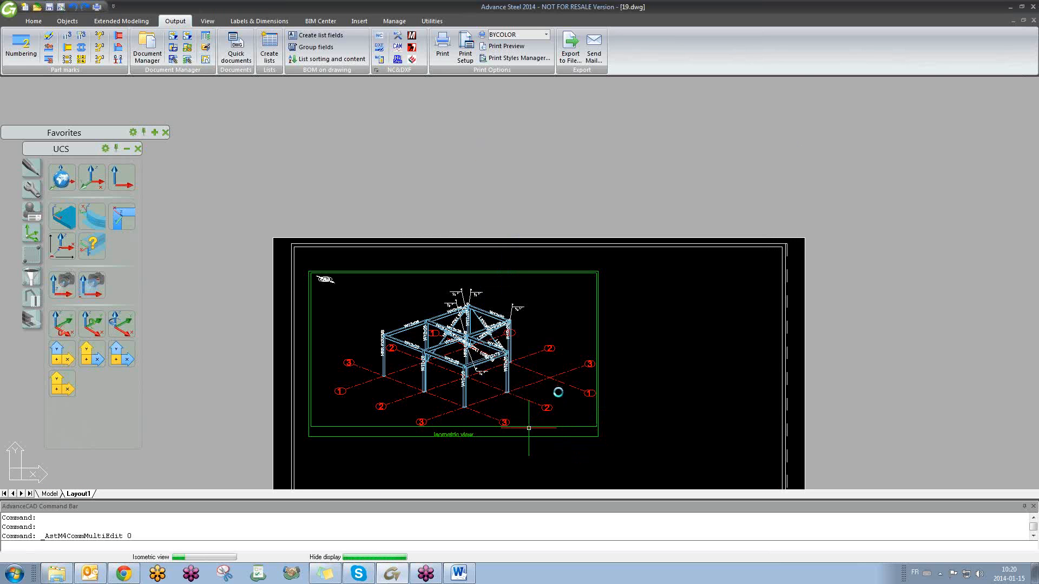
middle_drag(529, 378, 593, 250)
scroll(594, 251, down, 2)
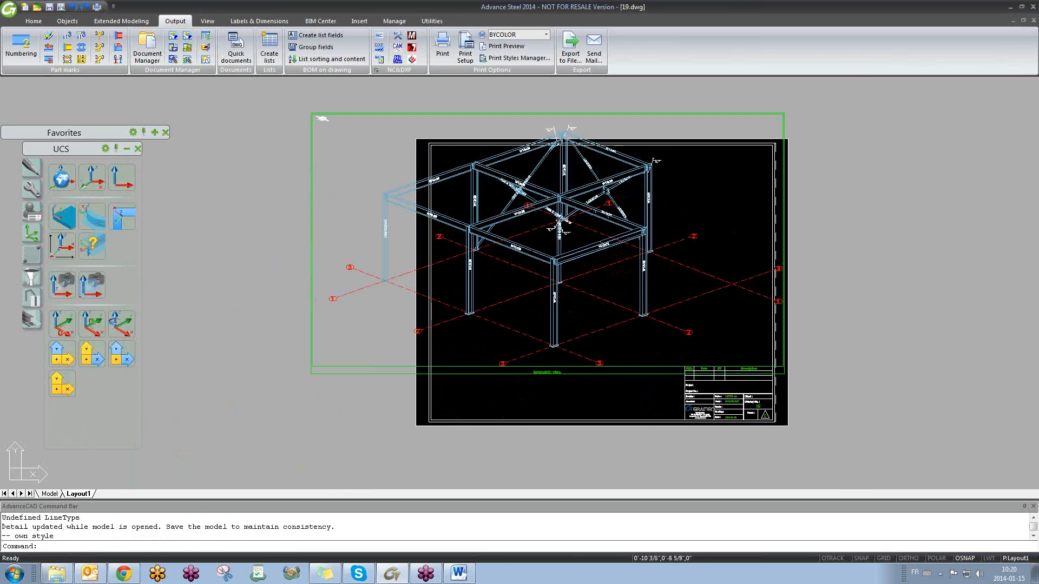
- Move the enlarged isometric view by its frame, shifting it rightward and slightly down over the sheet
text(M)
key(Return)
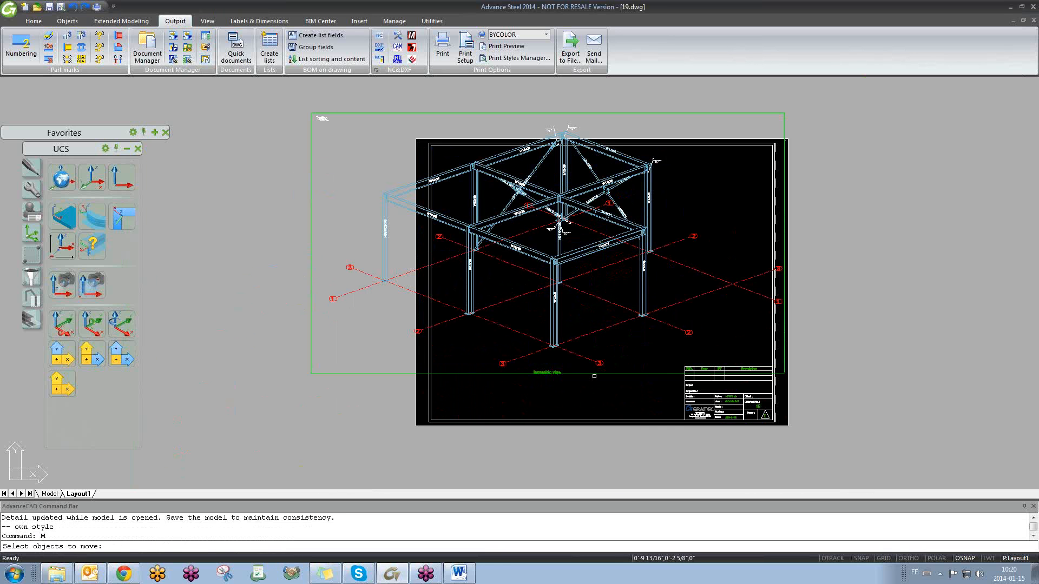
click(593, 375)
key(Escape)
key(Return)
click(579, 374)
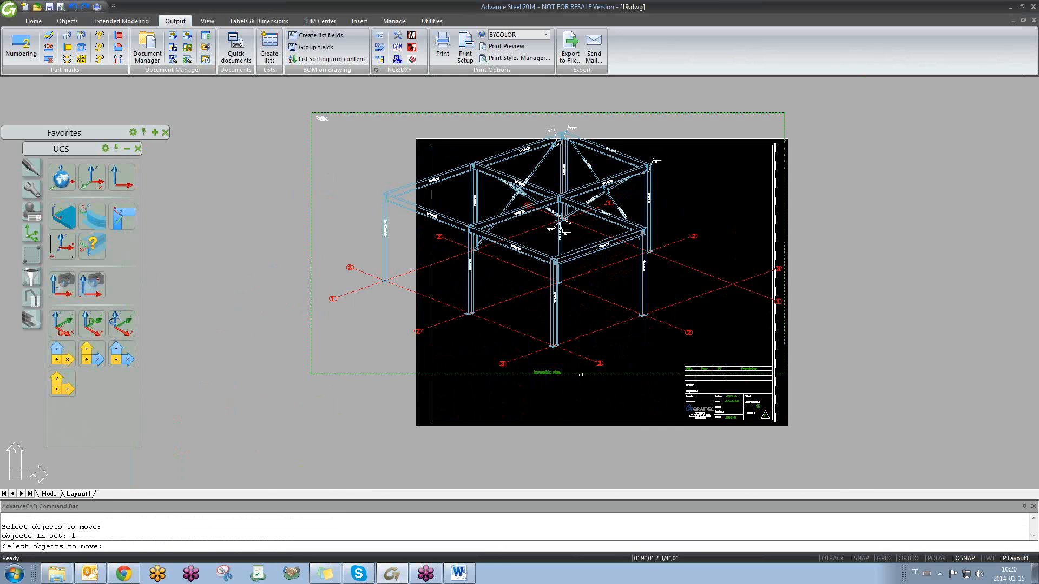
key(Return)
click(566, 384)
key(F3)
click(611, 415)
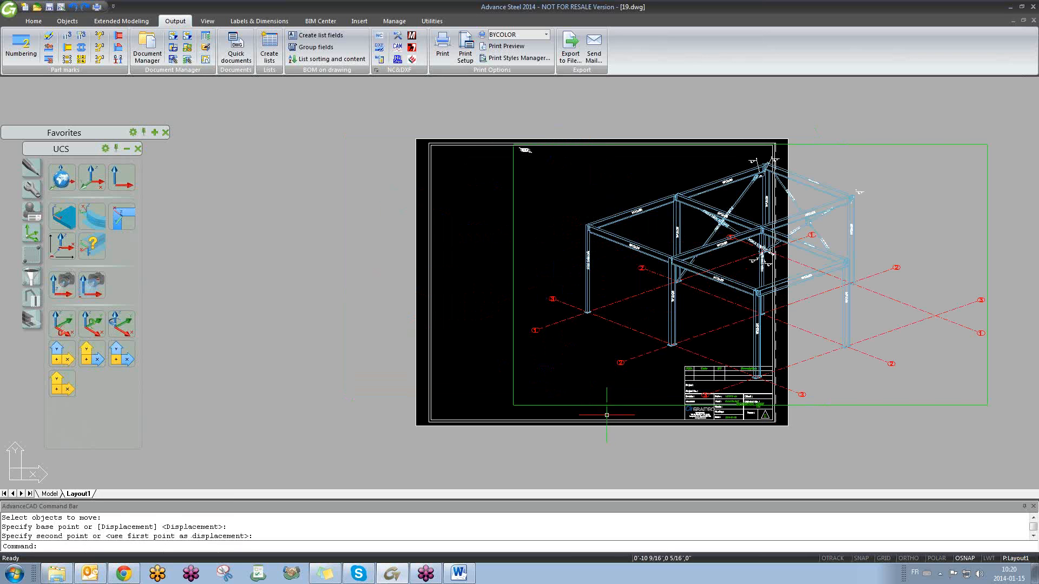
- Move the isometric view back leftward so the structure sits inside the sheet border
key(Return)
click(575, 405)
key(Return)
click(569, 370)
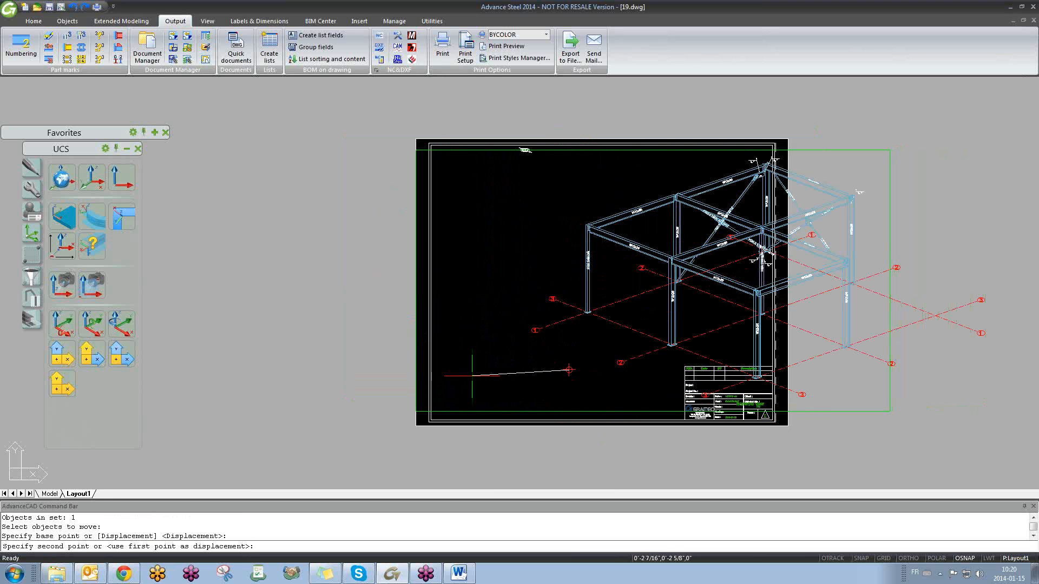
key(F3)
click(425, 370)
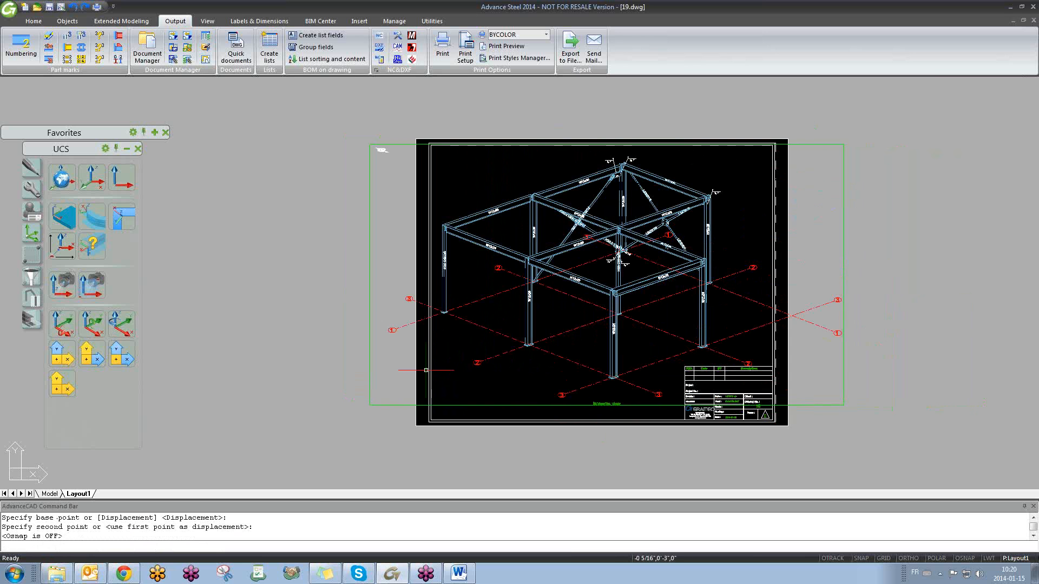
- Try grid extensions of 0", -1", -2" and -1/2" on the grid lines rising toward the right in the isometric view
scroll(536, 320, up, 2)
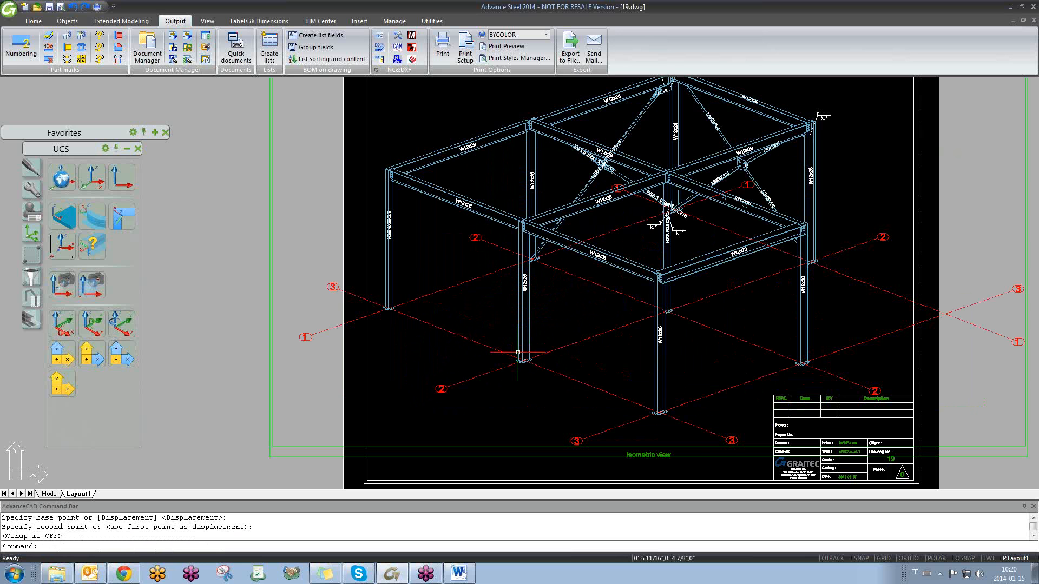
click(324, 330)
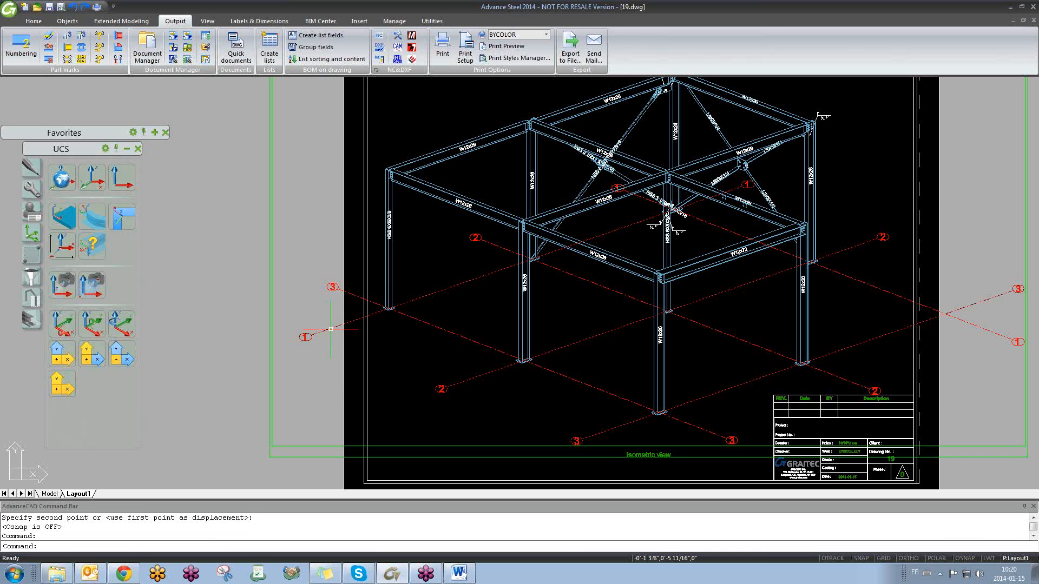
key(Escape)
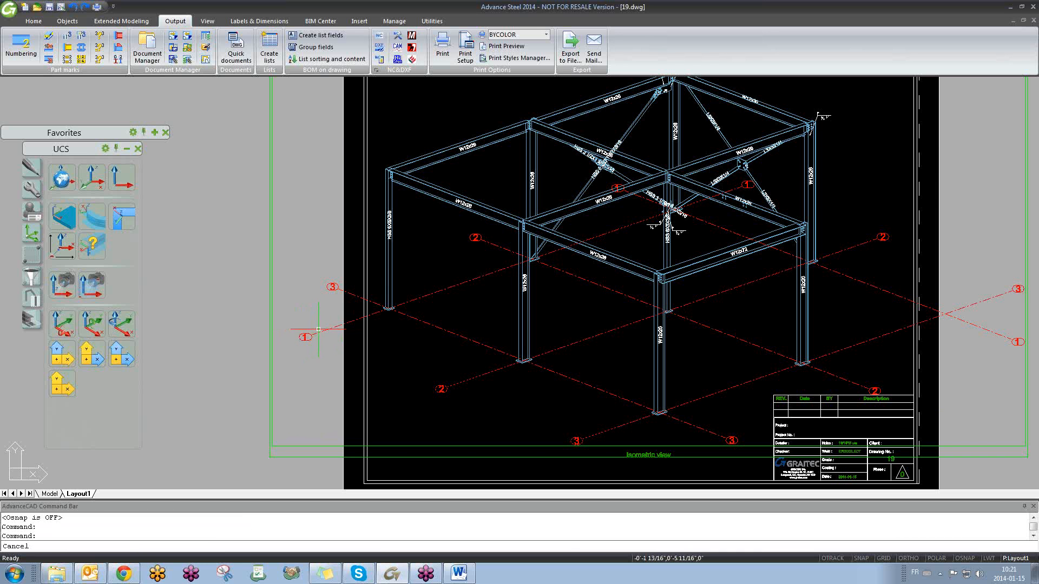
double_click(321, 332)
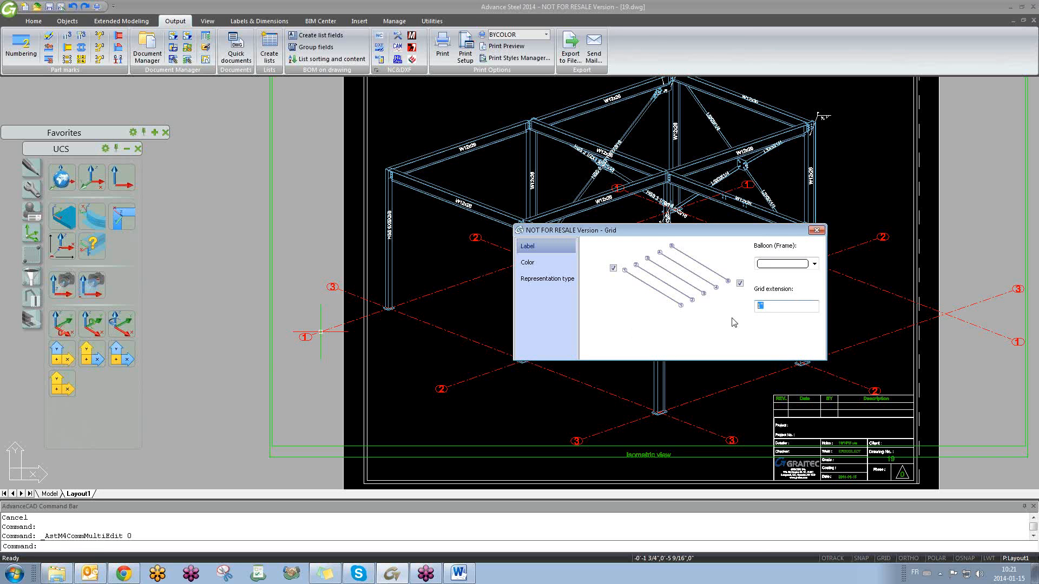
text(0)
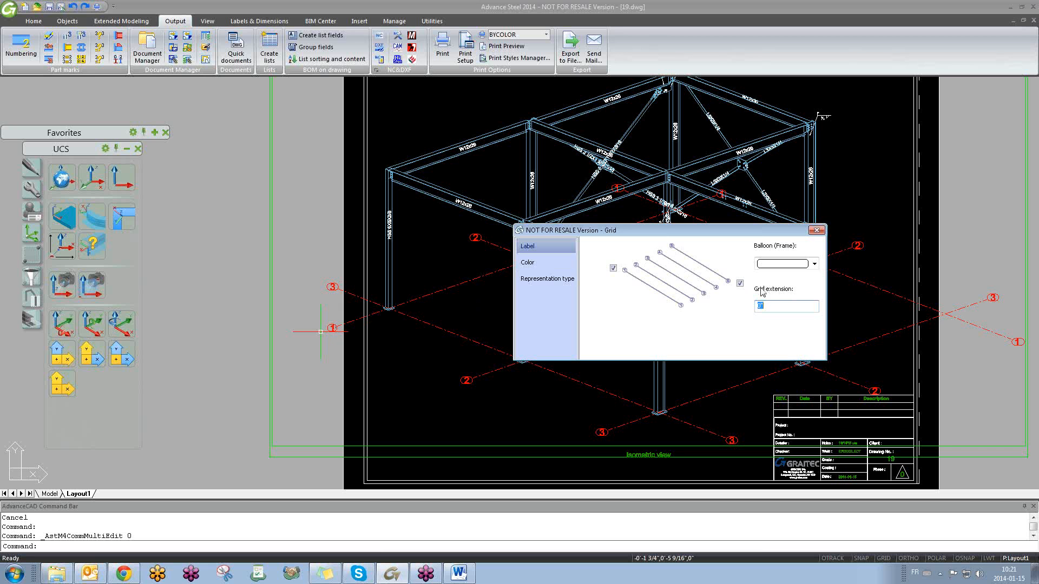
key(Return)
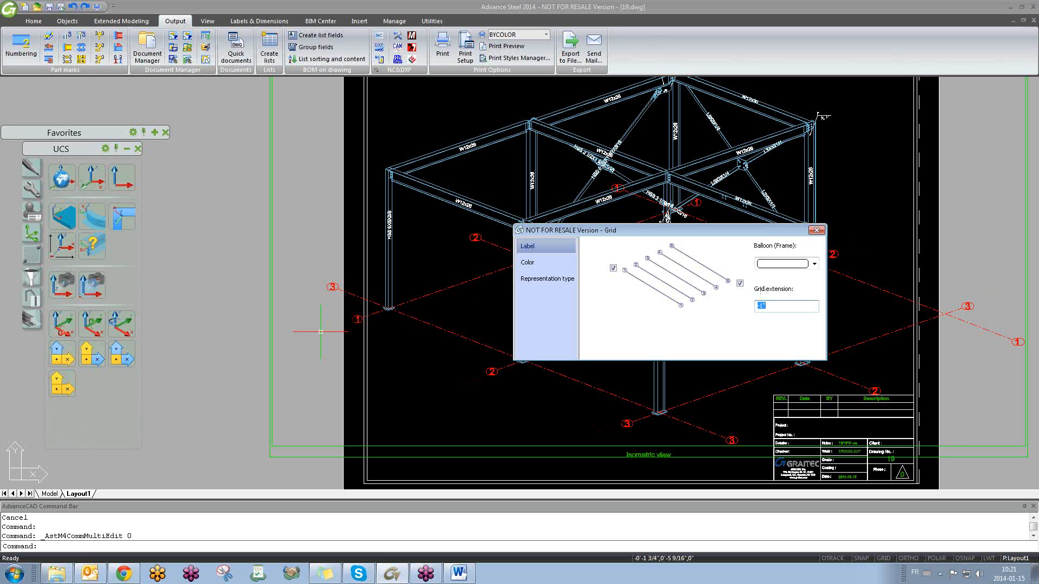
text(-2)
key(Return)
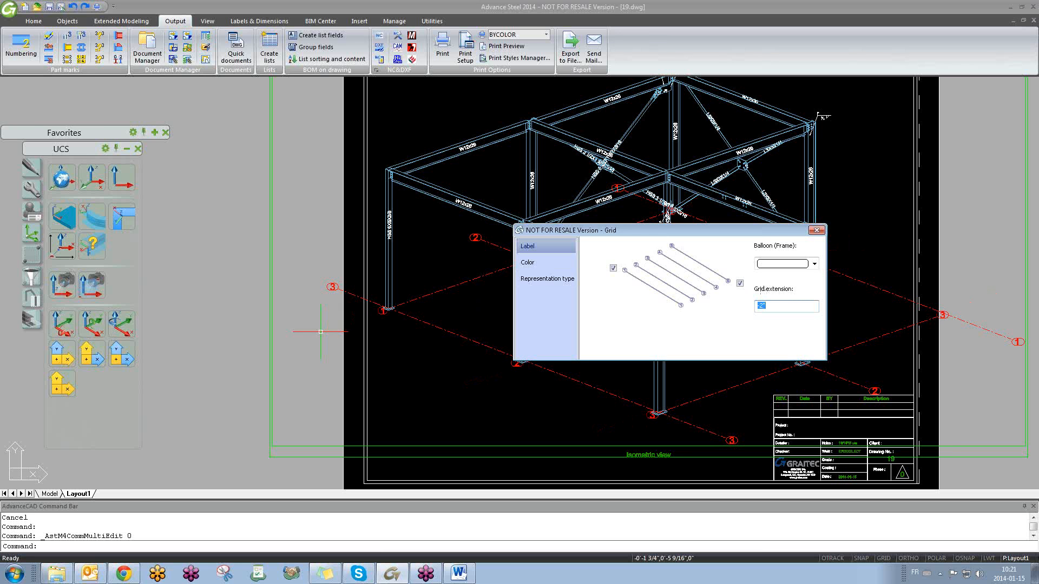
text(-1/2)
key(Return)
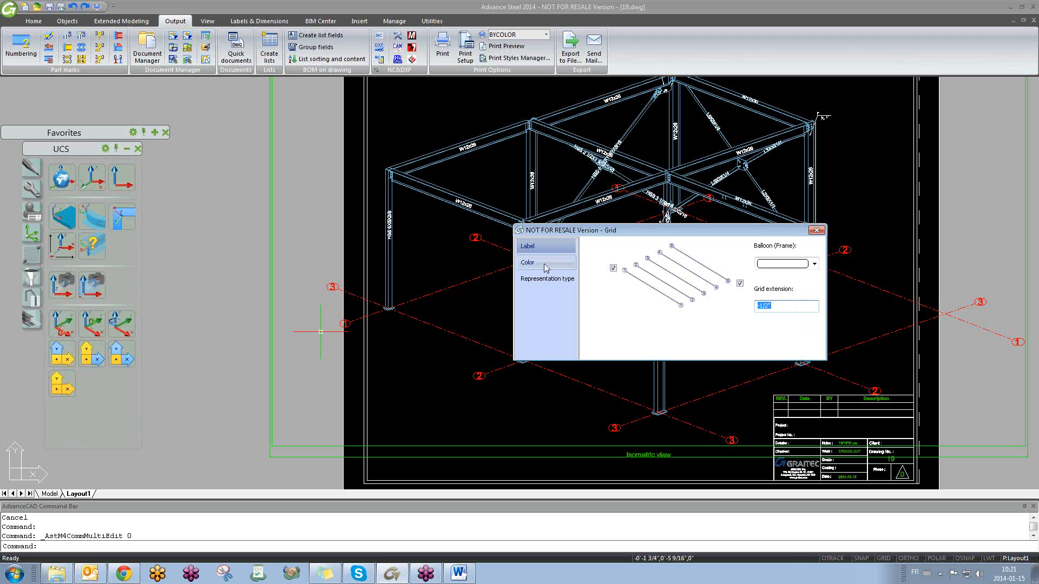
click(815, 230)
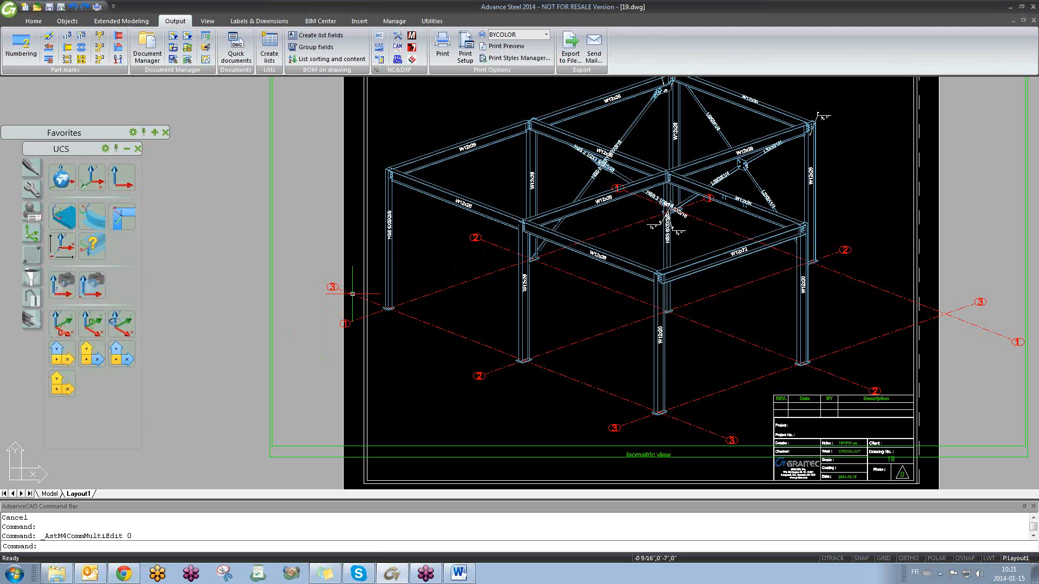
- Set the grid extension of the crossing grid lines, descending toward the right, to -1/2"
double_click(352, 294)
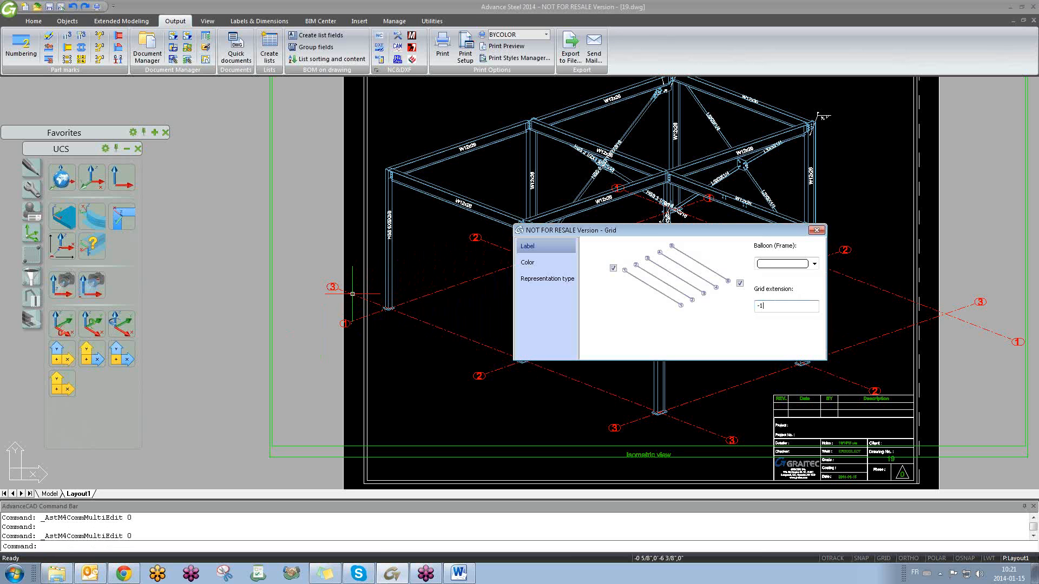
text(-1)
key(Return)
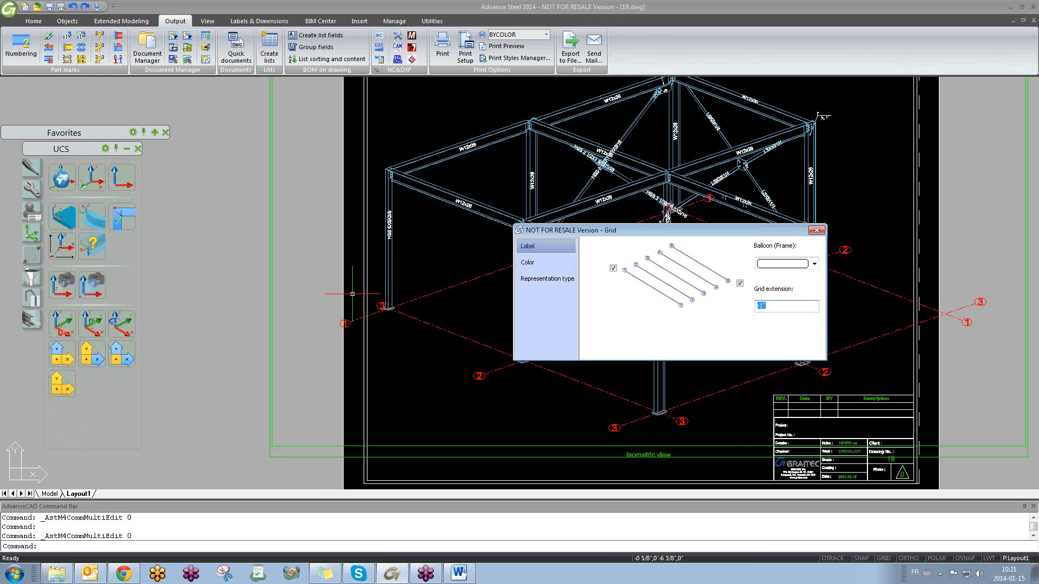
key(Return)
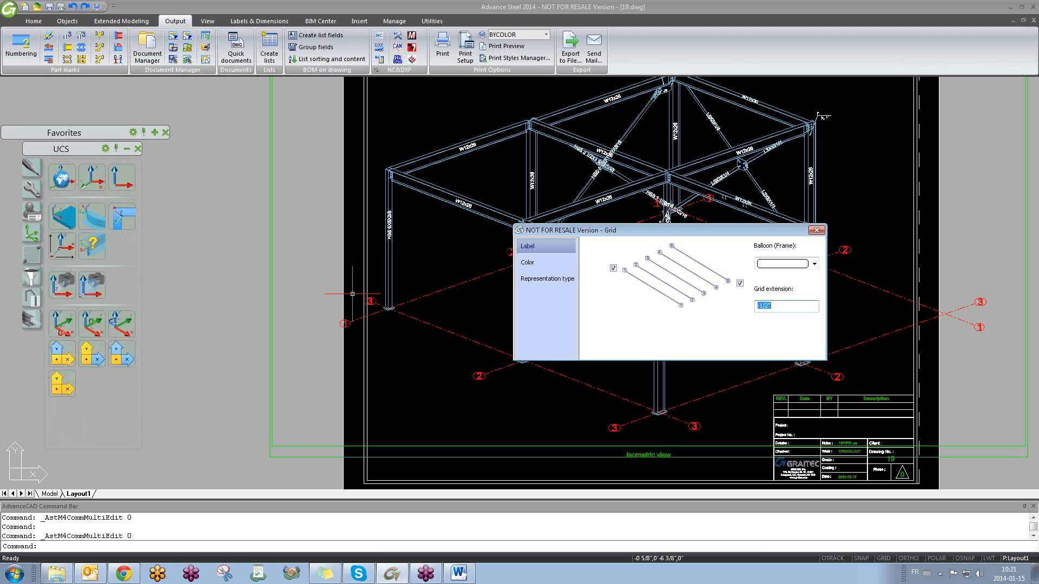
click(818, 230)
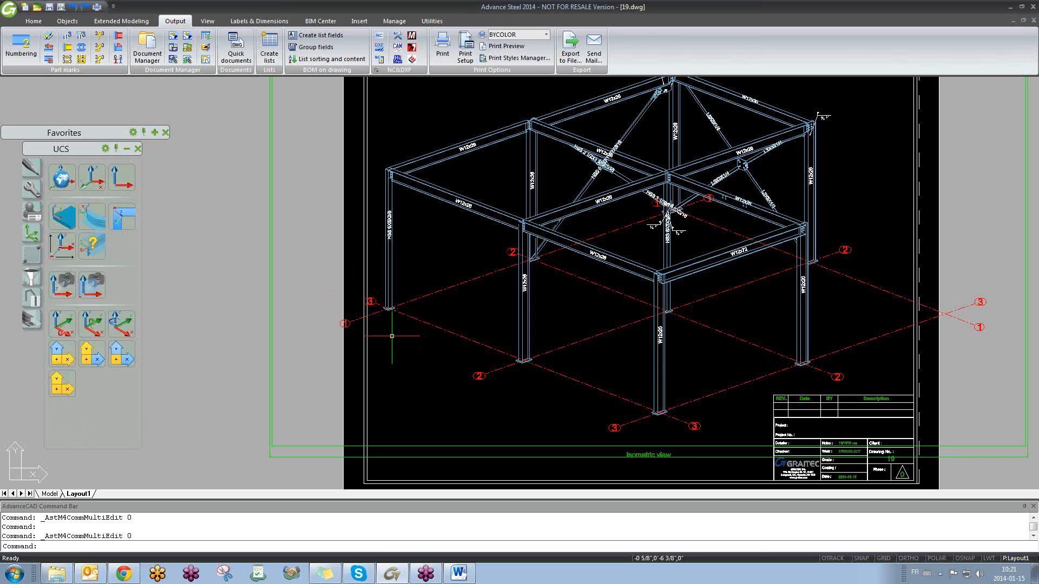
- Set the grid extension of the grid lines rising toward the right to -1.5" and check the sheet layout
double_click(375, 314)
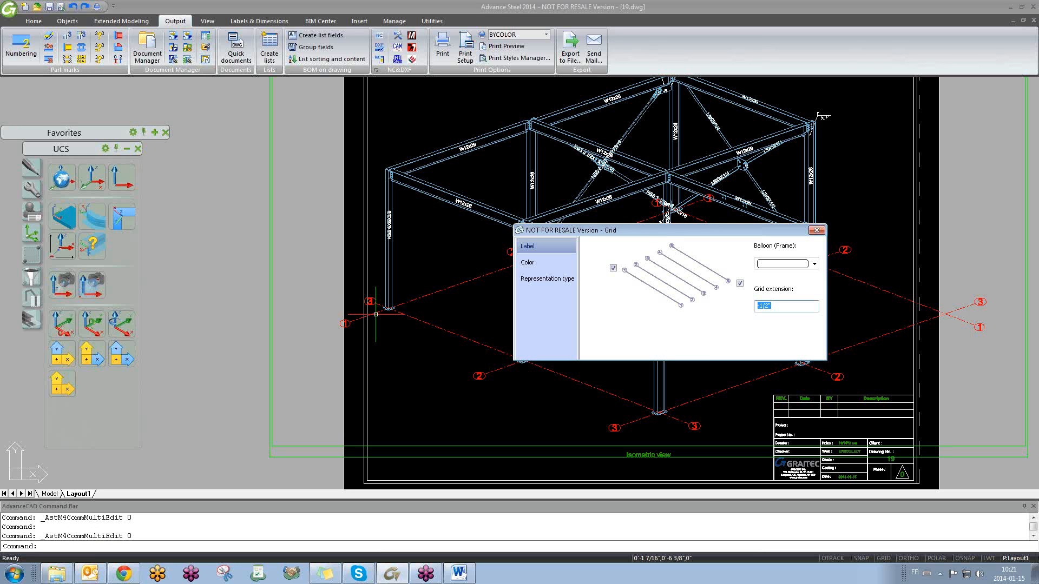
key(Return)
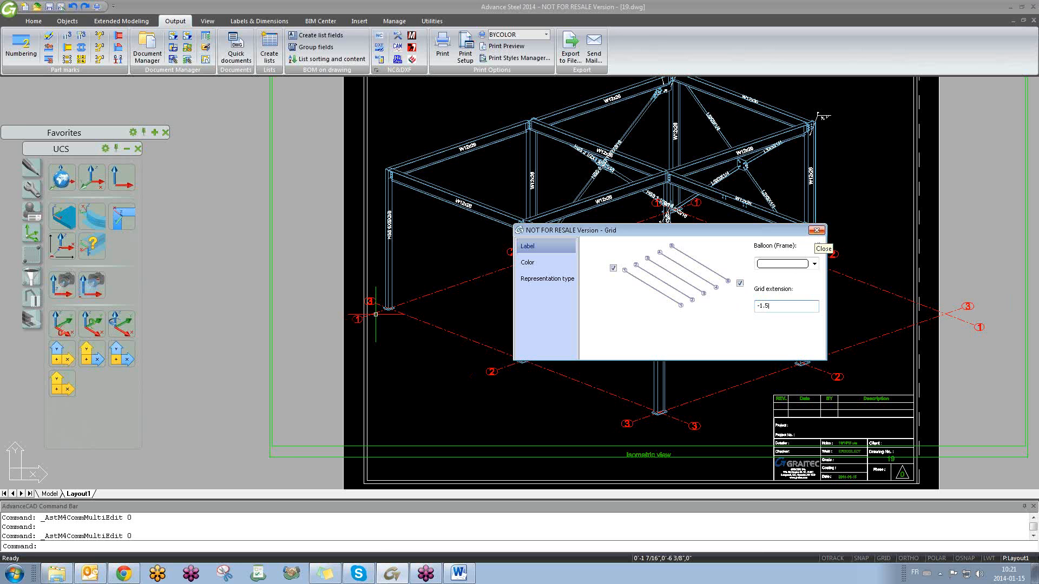
click(815, 230)
scroll(676, 308, down, 3)
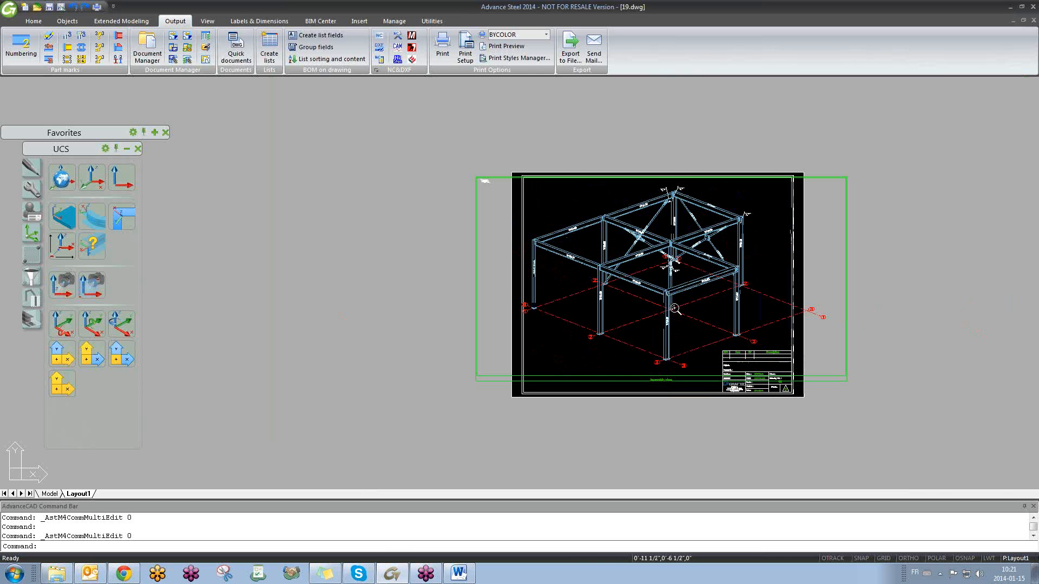
scroll(671, 303, up, 4)
scroll(636, 261, down, 3)
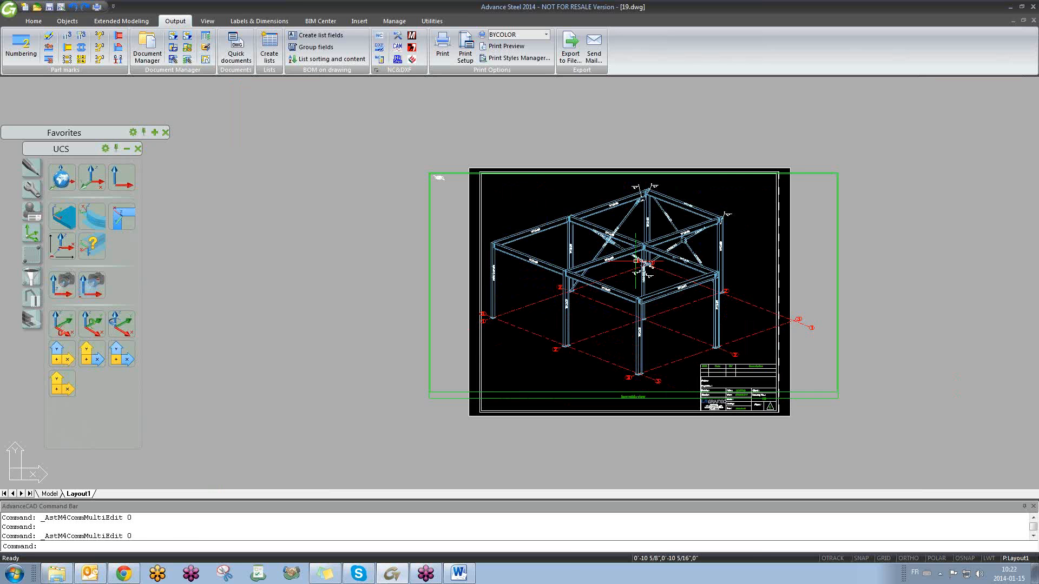
- Switch back to the training 6 janvier.dwg model and orbit it to an isometric viewing angle
key(ctrl+Tab)
scroll(642, 210, up, 2)
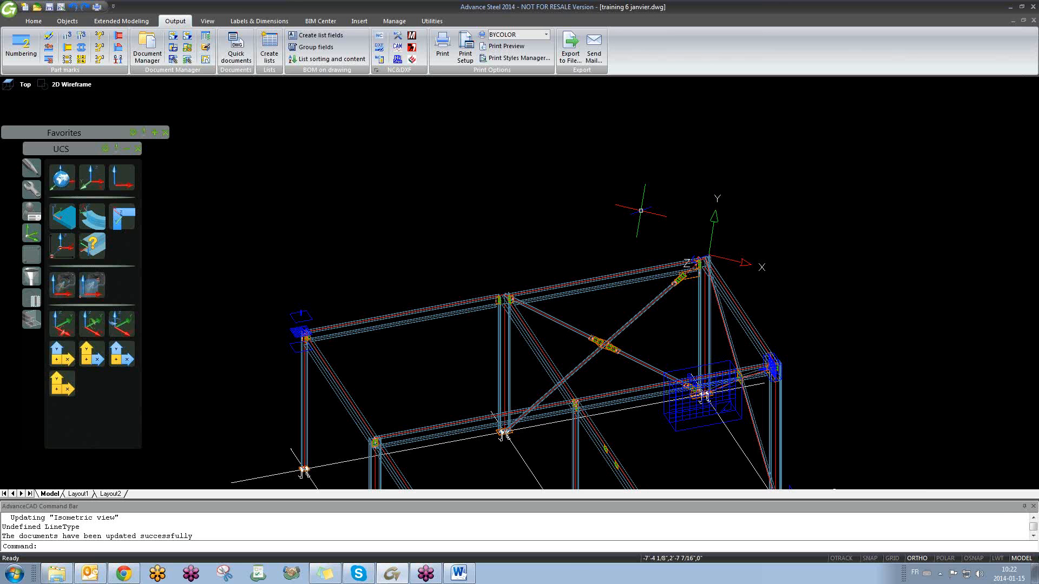
shift+middle_drag(635, 211, 712, 206)
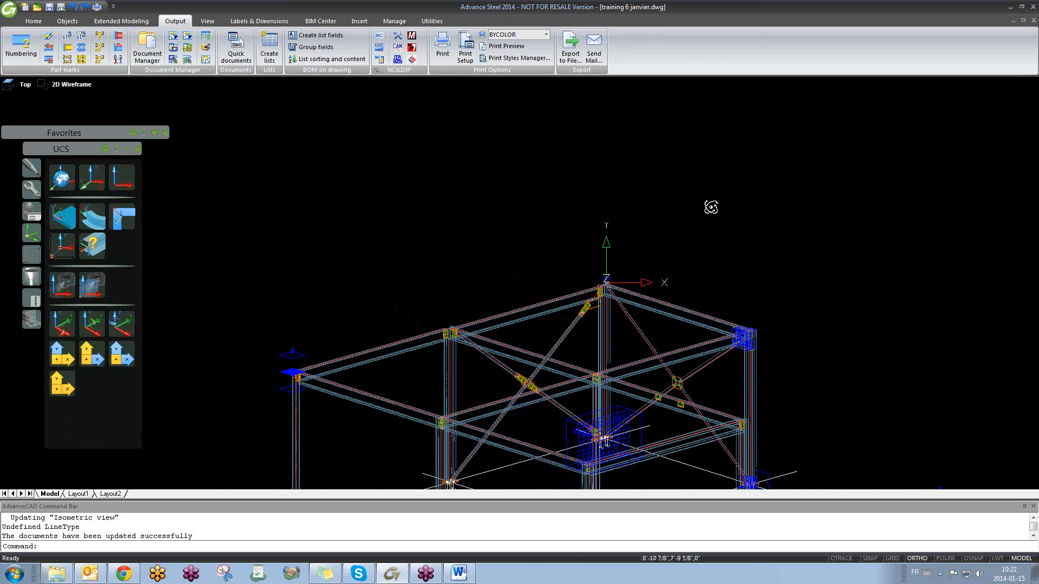
scroll(602, 288, up, 3)
scroll(602, 287, down, 3)
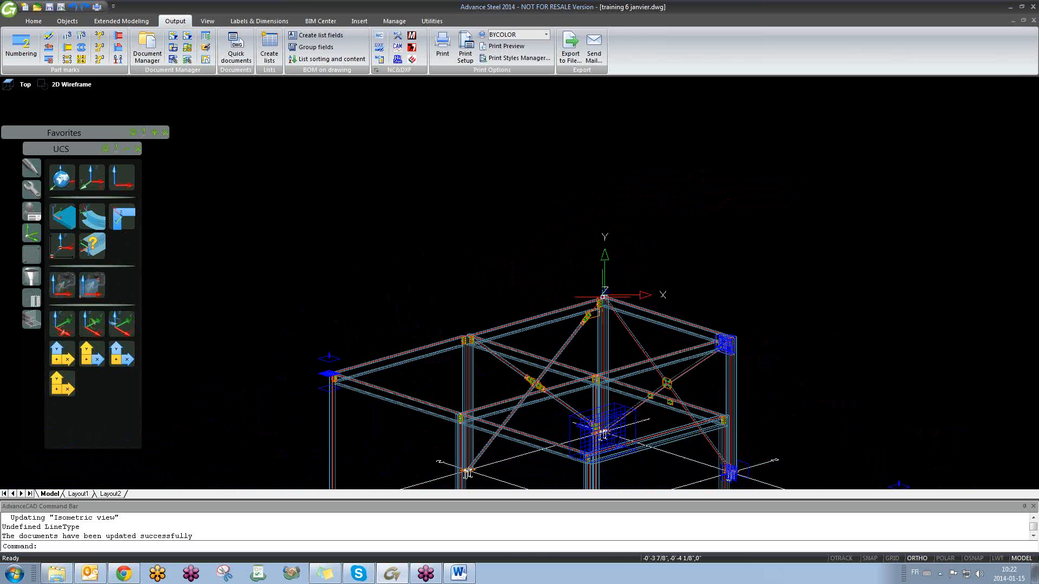
scroll(603, 297, down, 2)
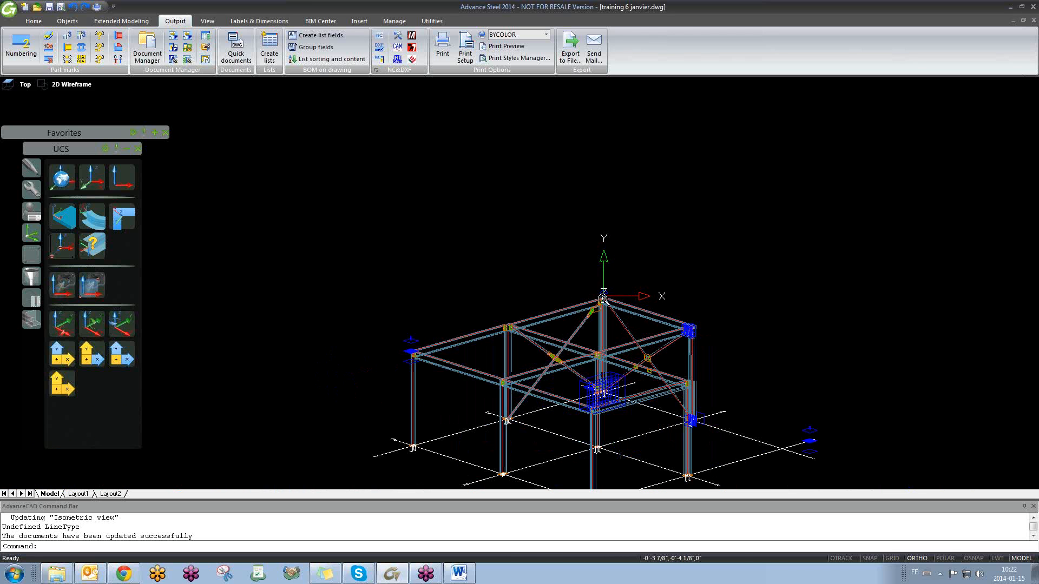
shift+middle_drag(677, 299, 695, 332)
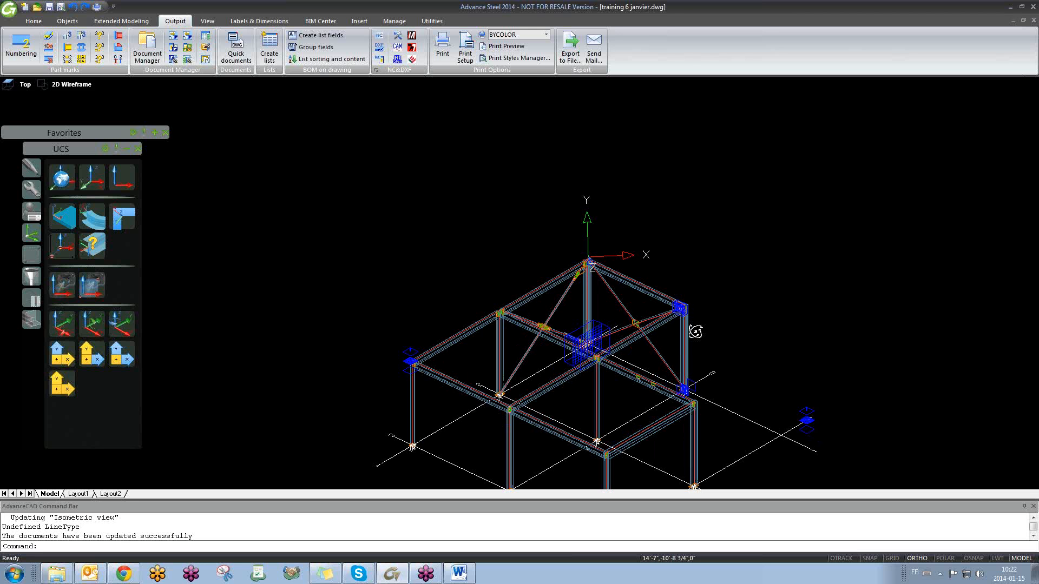
shift+middle_drag(664, 340, 750, 298)
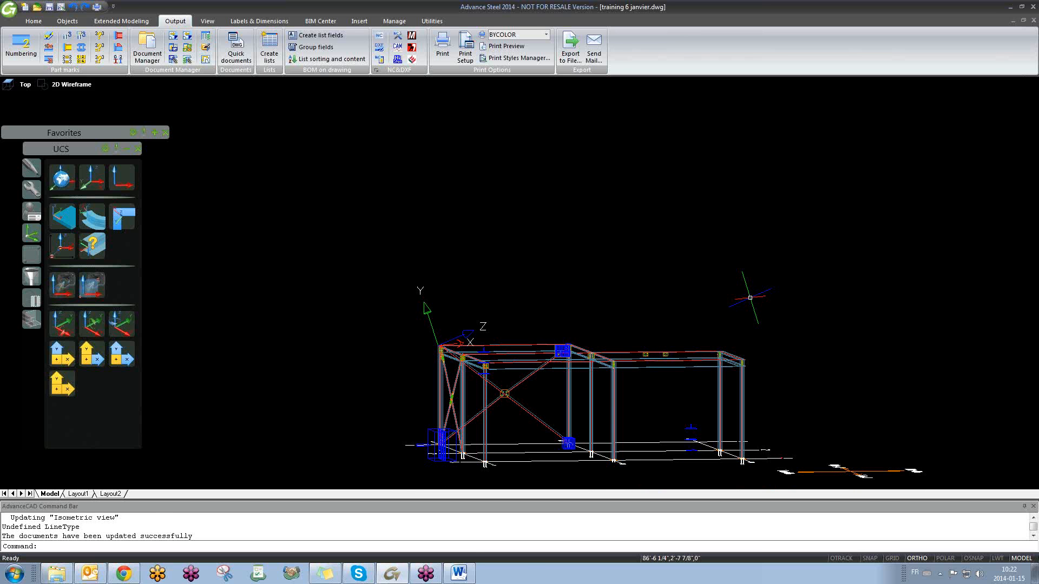
- Switch to the 19.dwg isometric drawing and erase the pair of bolts nearest the beam crossing, beside the W12x26 label
key(ctrl+Tab)
key(ctrl+Tab)
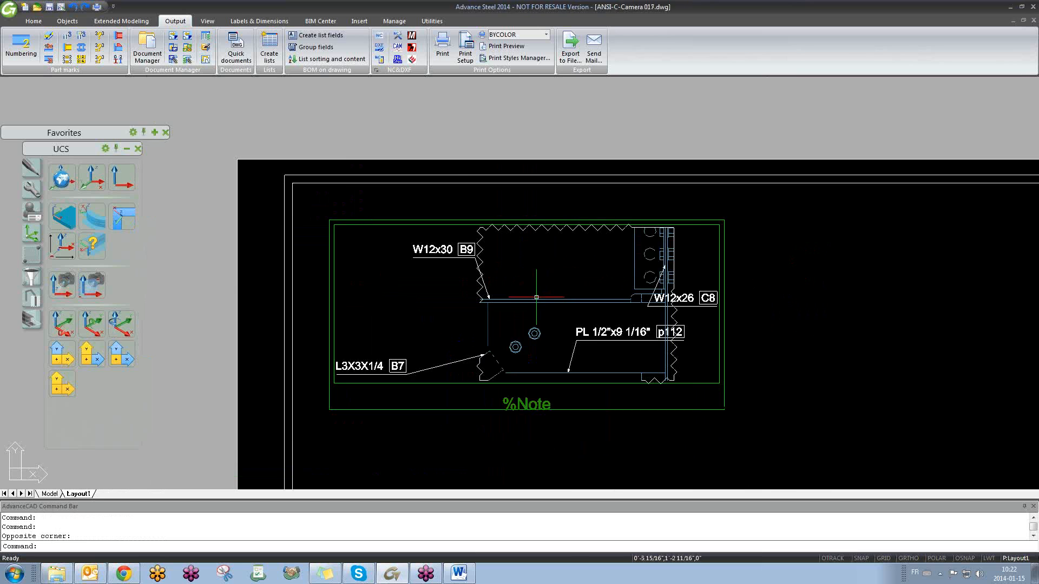
key(ctrl+Tab)
key(ctrl+Tab)
scroll(673, 287, up, 6)
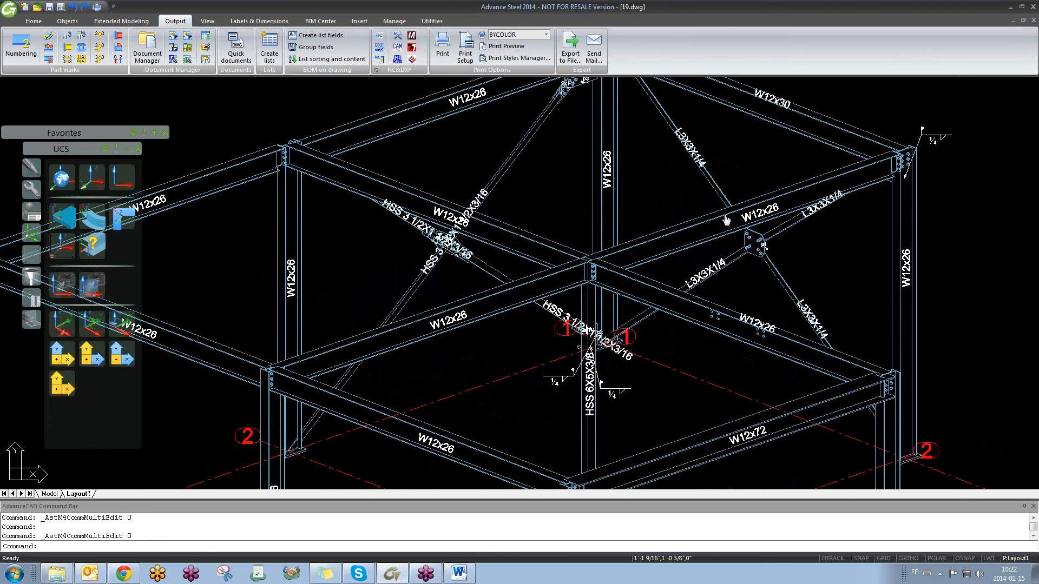
scroll(673, 287, down, 3)
scroll(671, 303, up, 10)
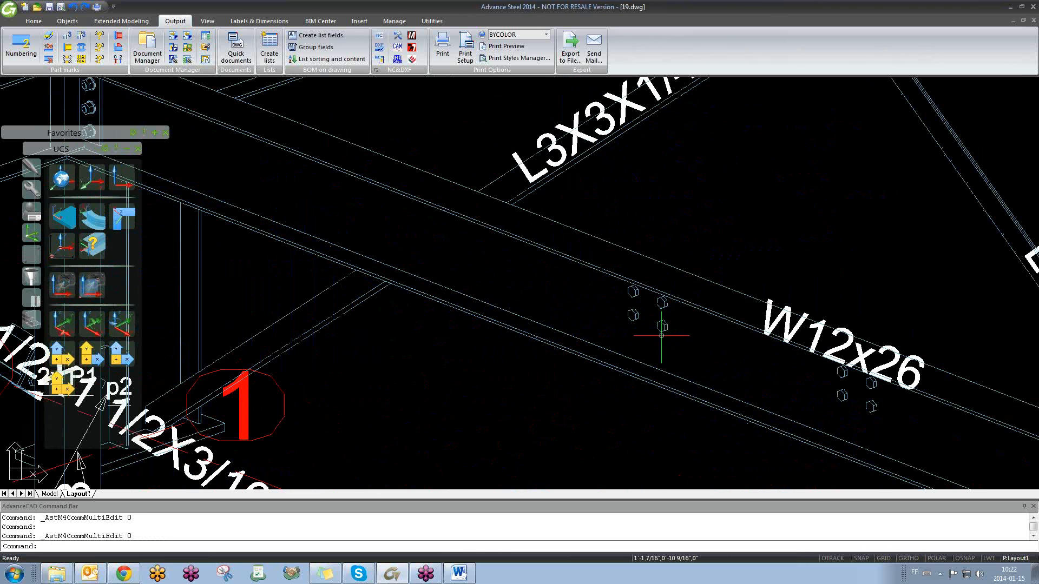
click(663, 326)
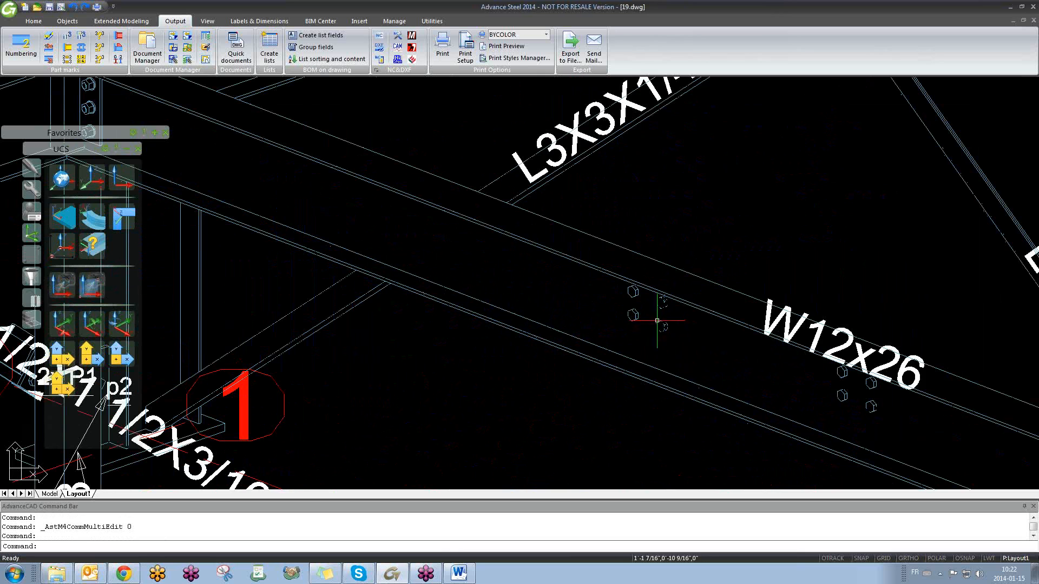
scroll(665, 300, down, 5)
key(Delete)
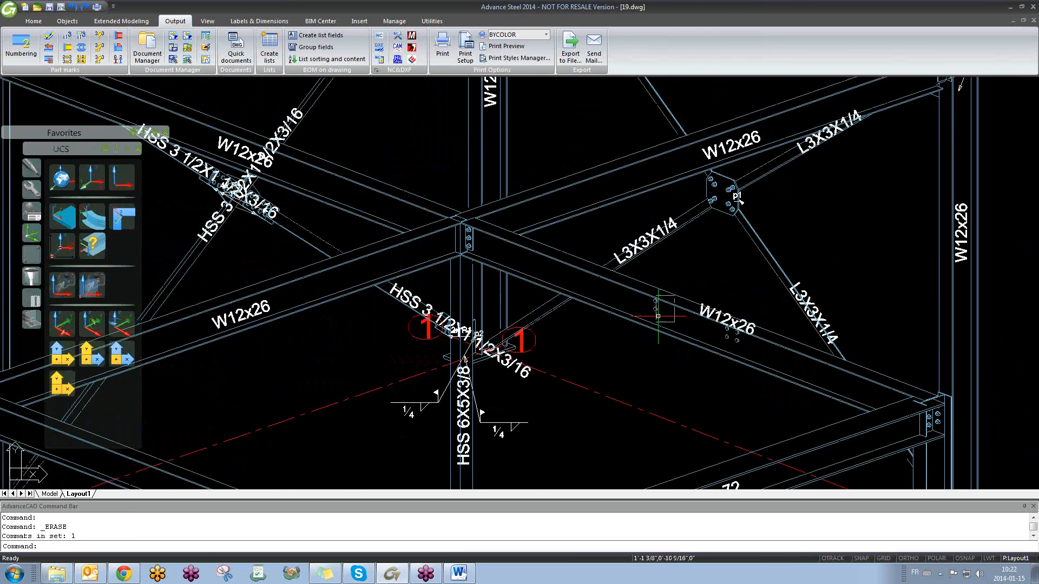
- Erase the remaining pair of bolts below the W12x26 label on the same beam
scroll(663, 300, up, 5)
scroll(917, 409, down, 5)
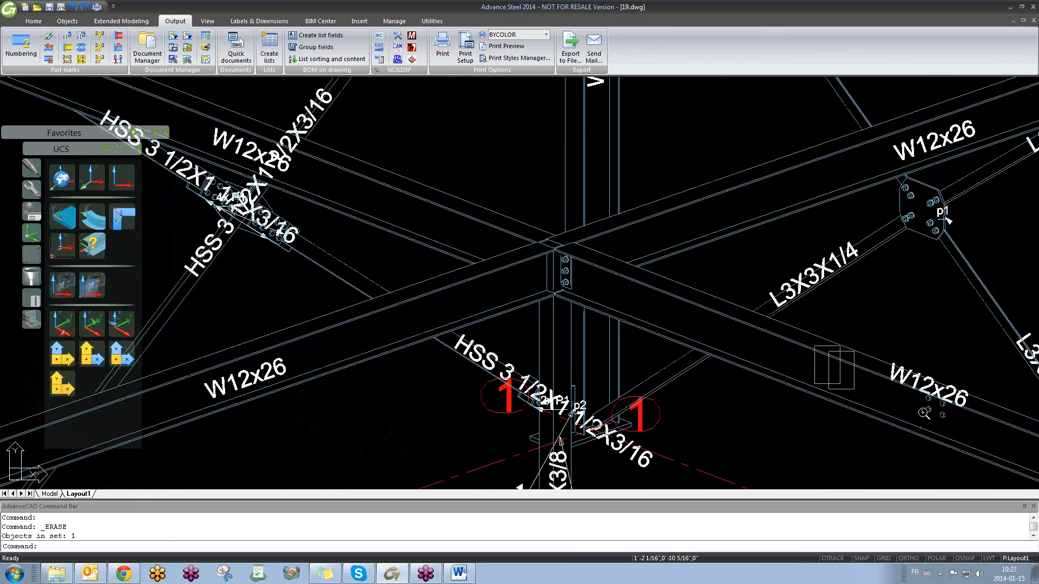
scroll(925, 401, up, 4)
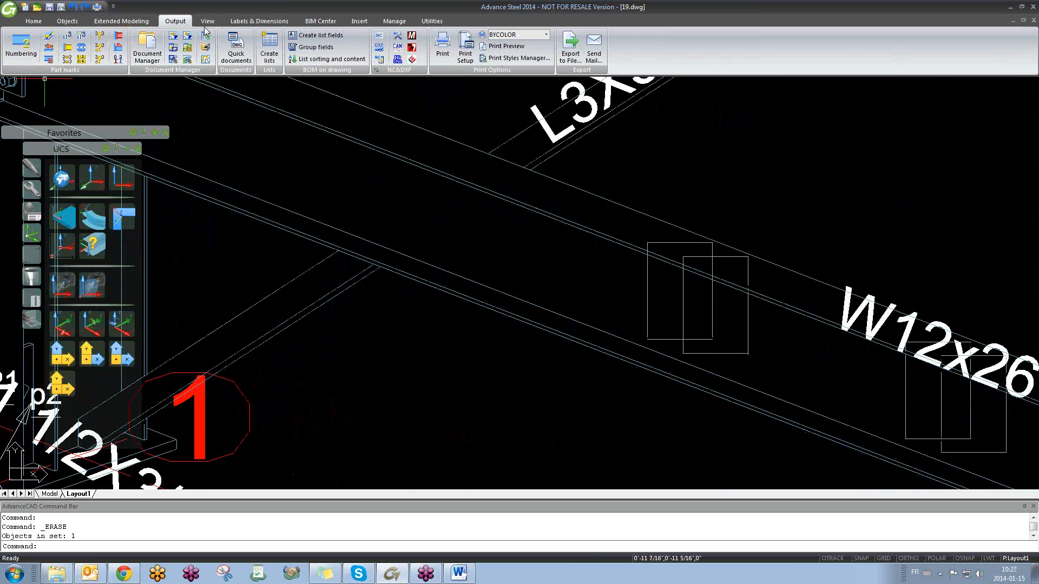
scroll(369, 262, down, 7)
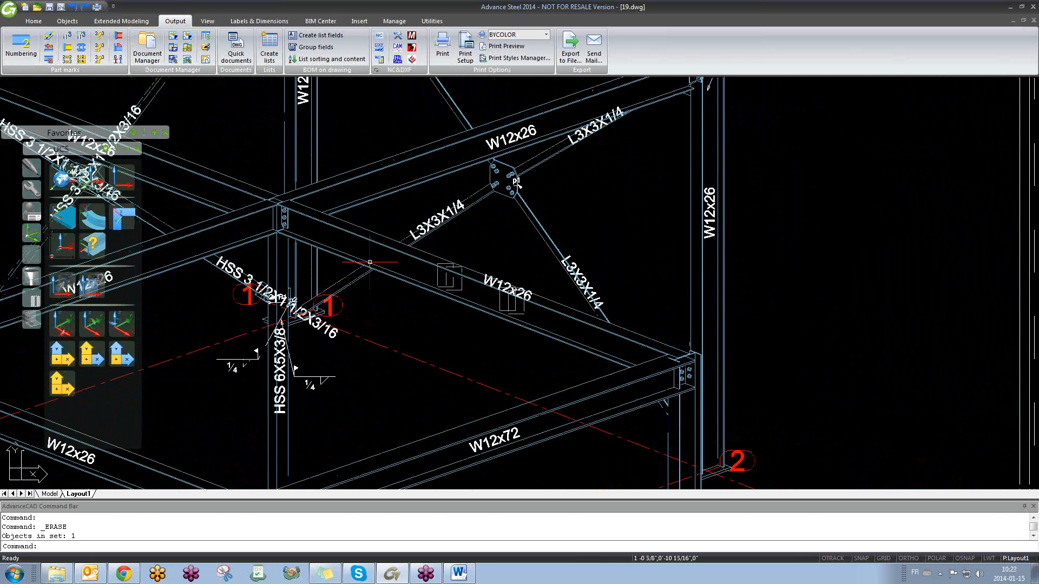
scroll(369, 263, down, 3)
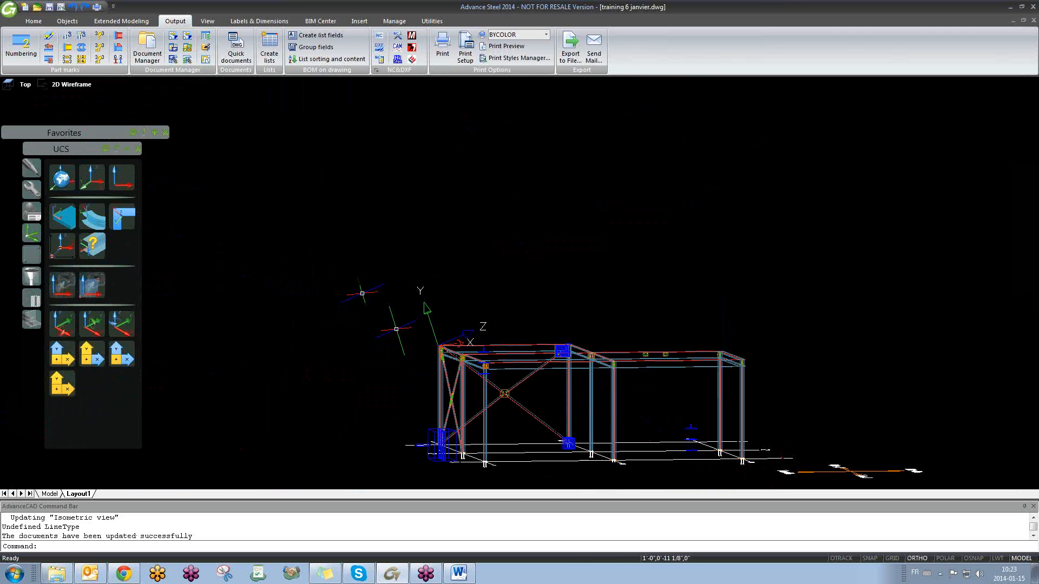
- Return to the training 6 janvier.dwg model and examine the braced corner at the UCS origin from an isometric angle
key(Escape)
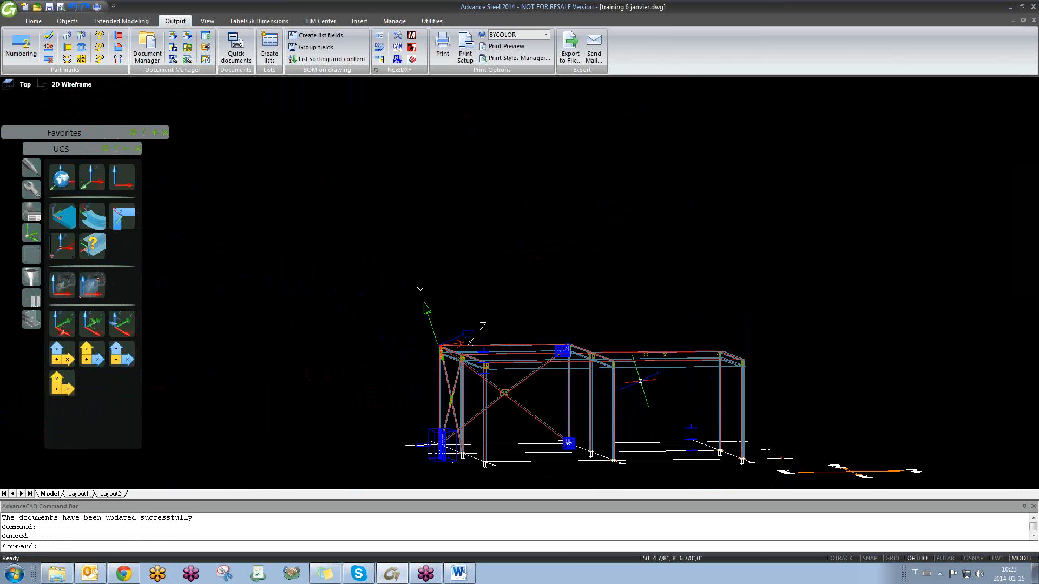
shift+middle_drag(657, 379, 551, 403)
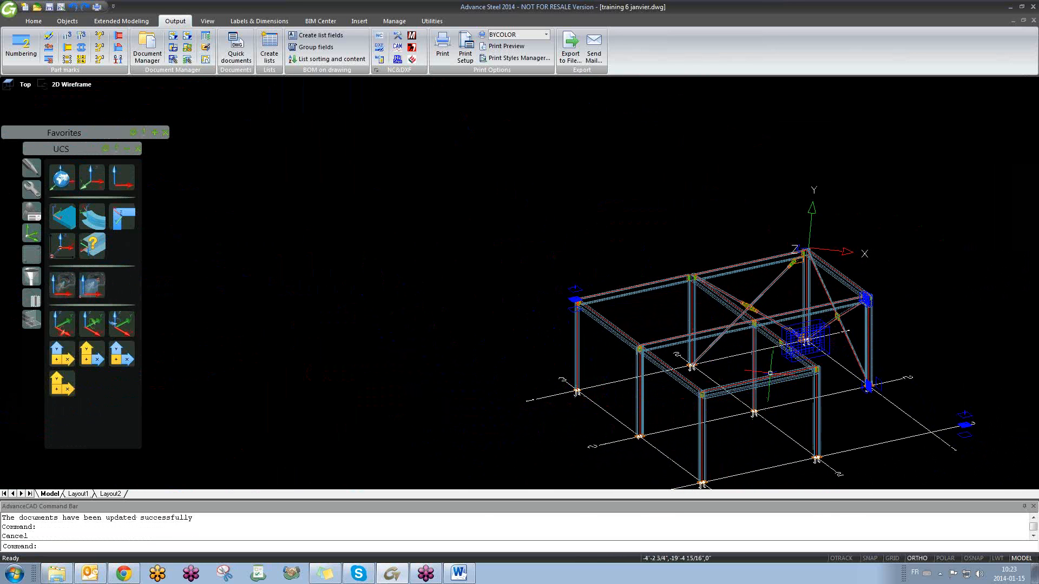
shift+middle_drag(781, 375, 753, 373)
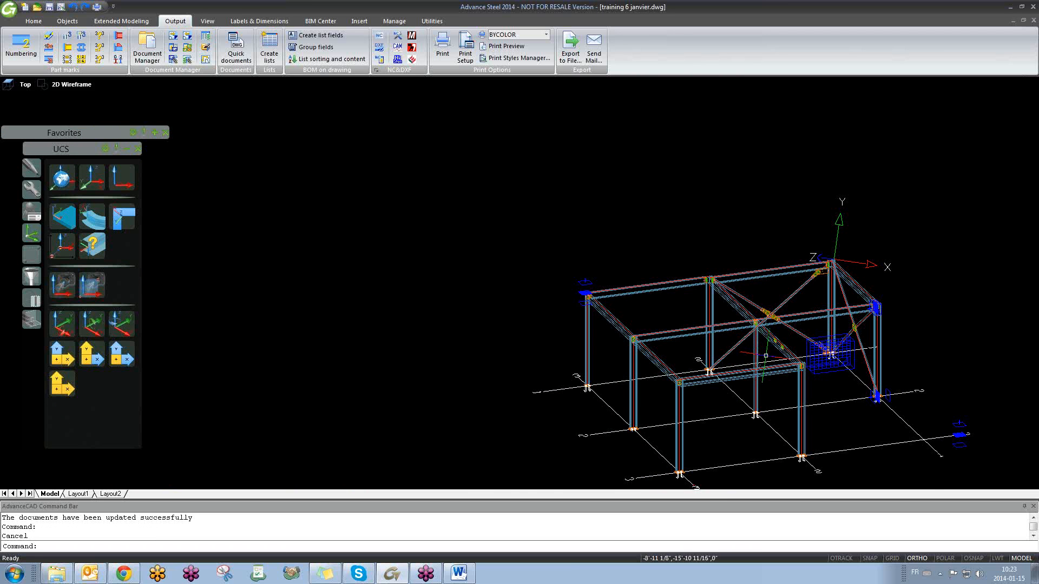
scroll(773, 346, up, 5)
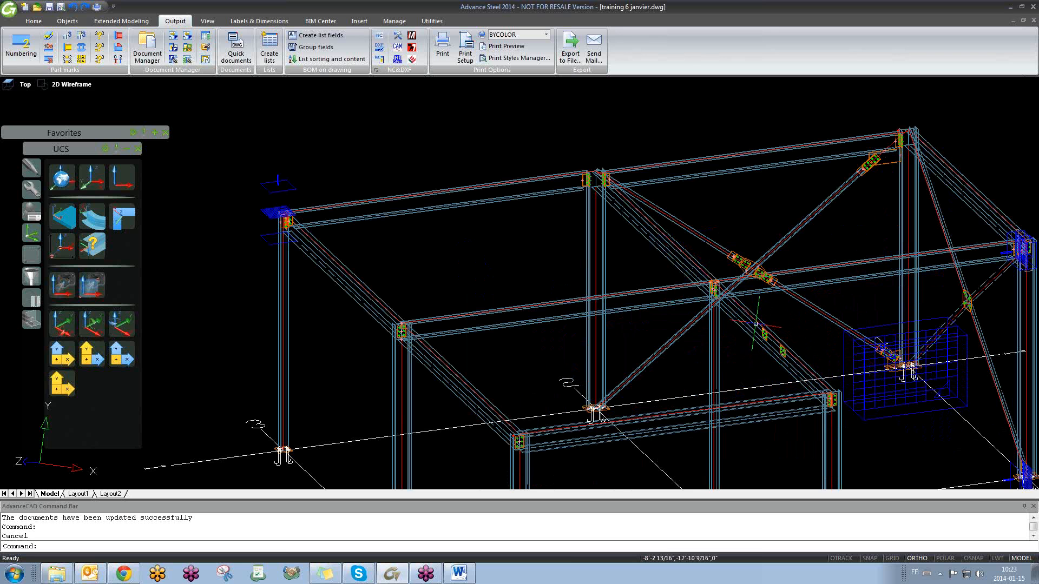
click(946, 122)
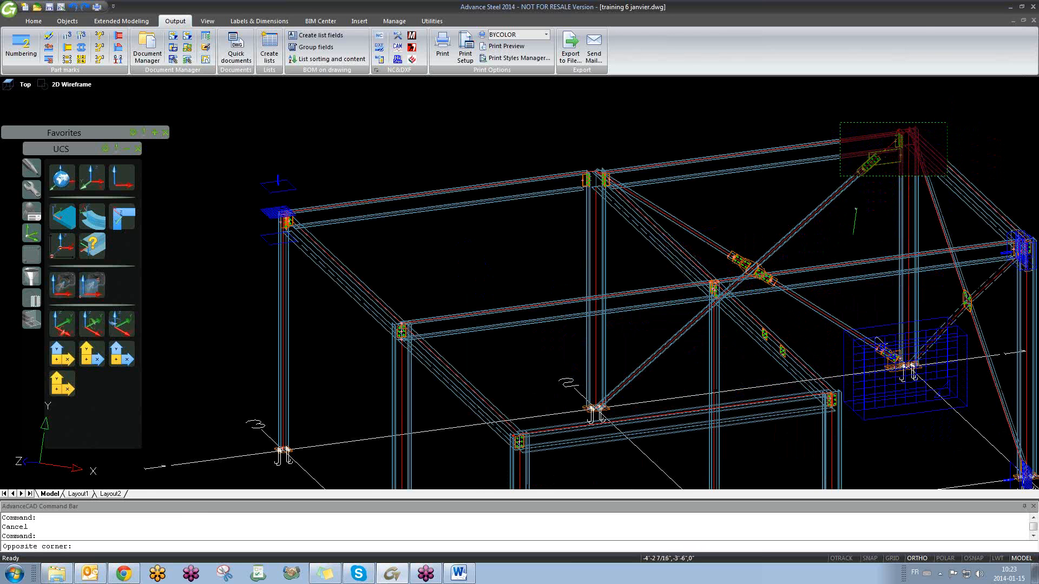
key(Escape)
middle_drag(839, 175, 689, 211)
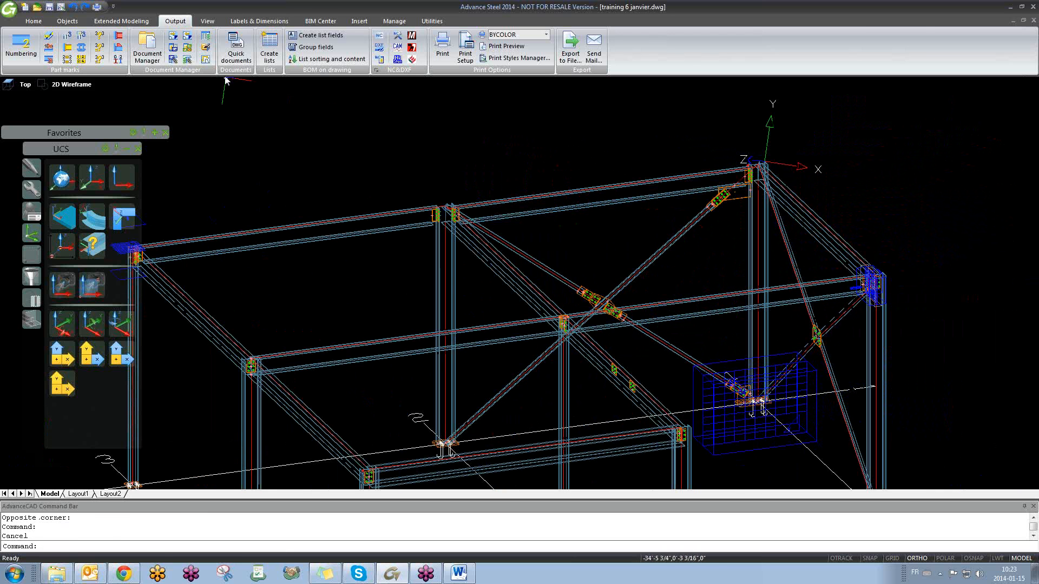
- Review the View drawing styles in Quick documents, previewing View V - NoDim Mp NameGuid and View V - NoDim Mp NamePosSmGuid, and close it
click(235, 48)
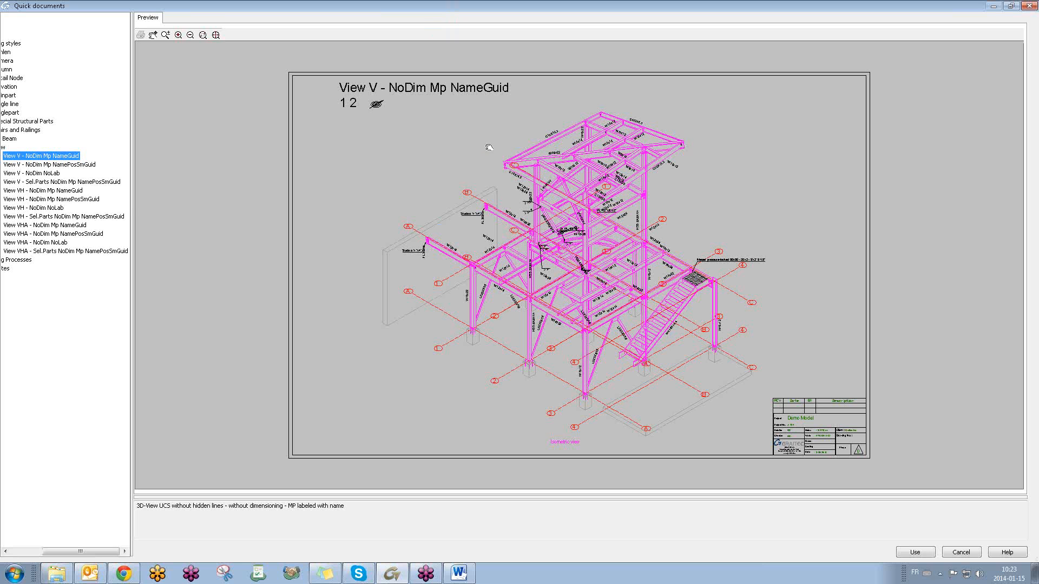
drag(132, 195, 224, 195)
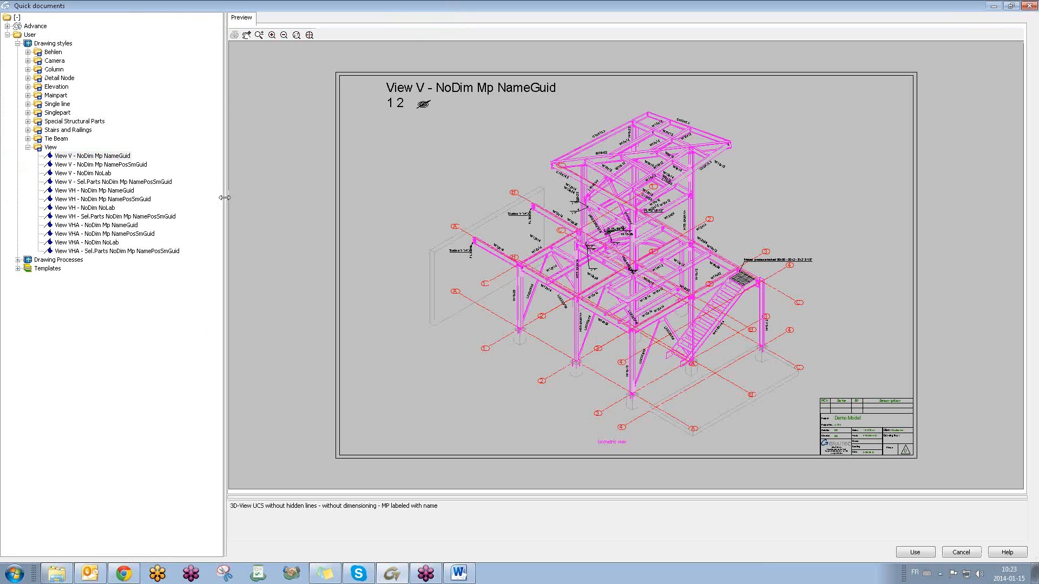
click(27, 147)
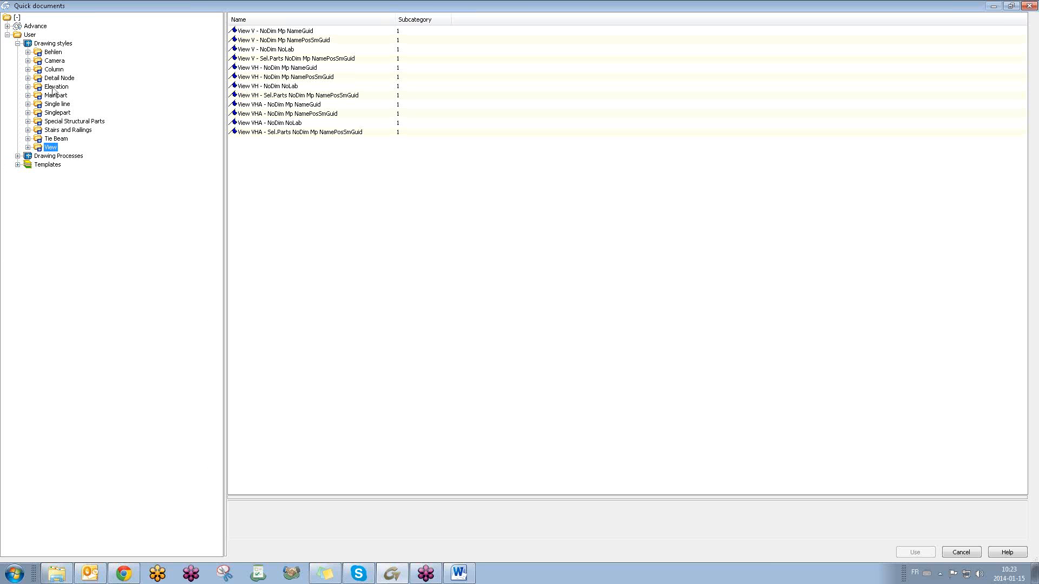
click(27, 148)
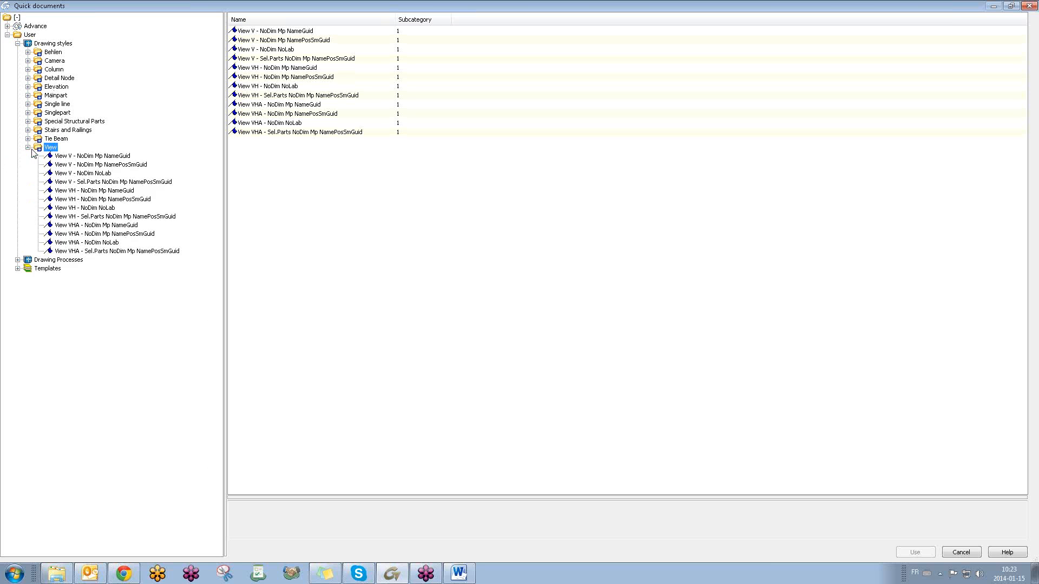
click(87, 156)
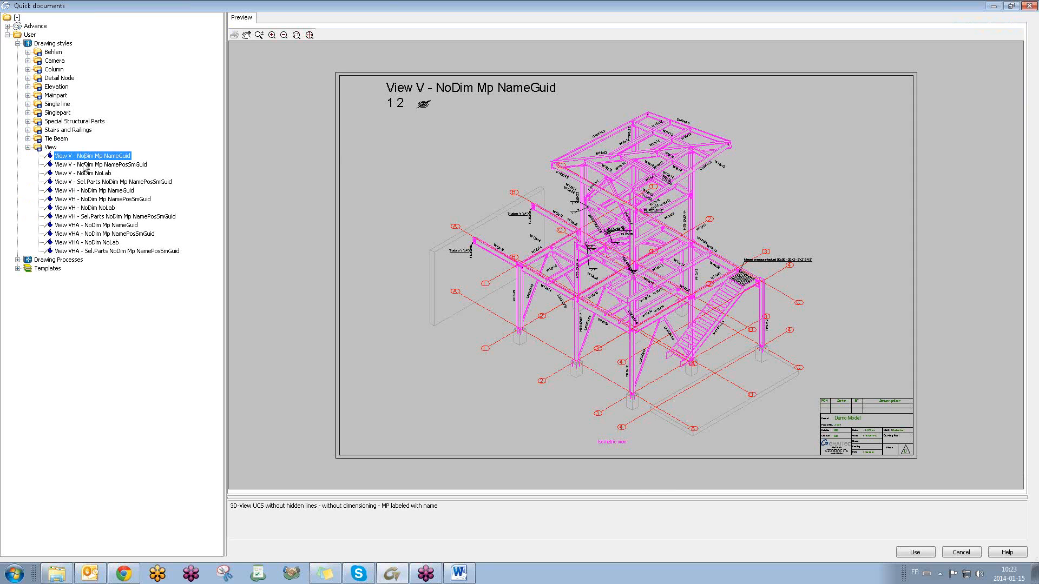
click(85, 165)
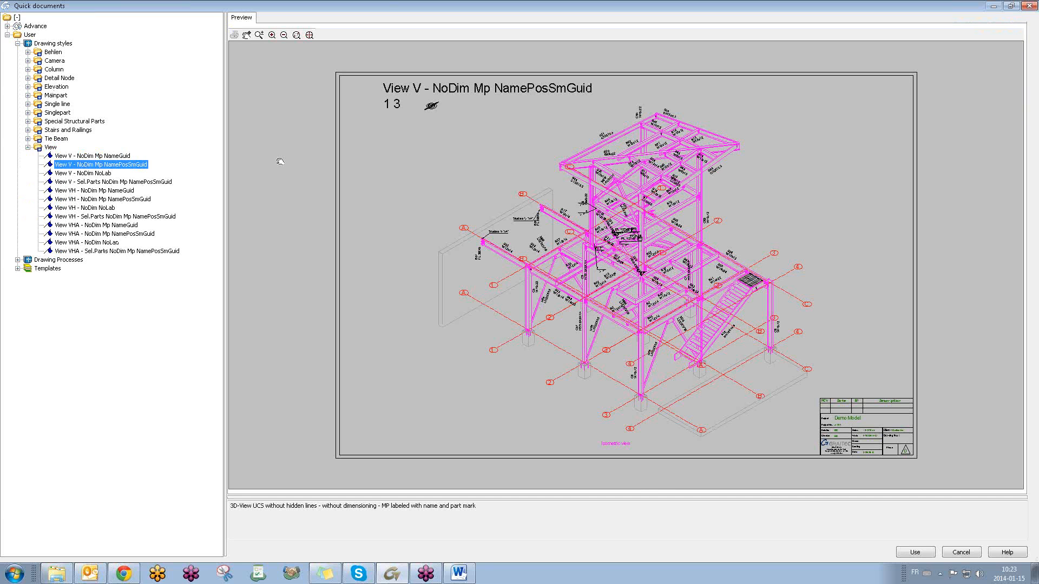
click(1029, 6)
- Examine the UCS origin and axis directions at the top of the braced corner column from several isometric angles
scroll(733, 190, up, 5)
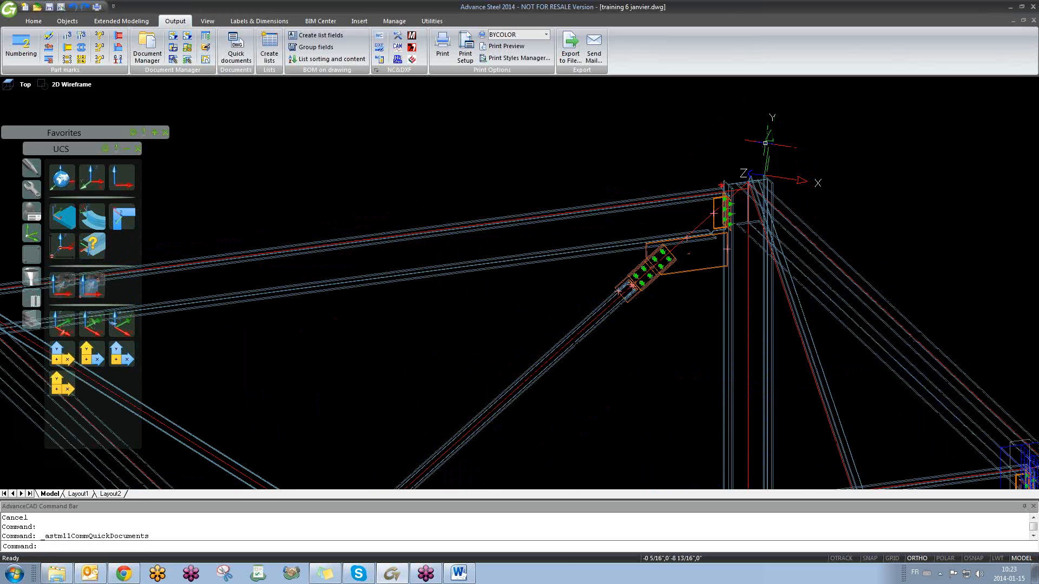
scroll(733, 190, down, 2)
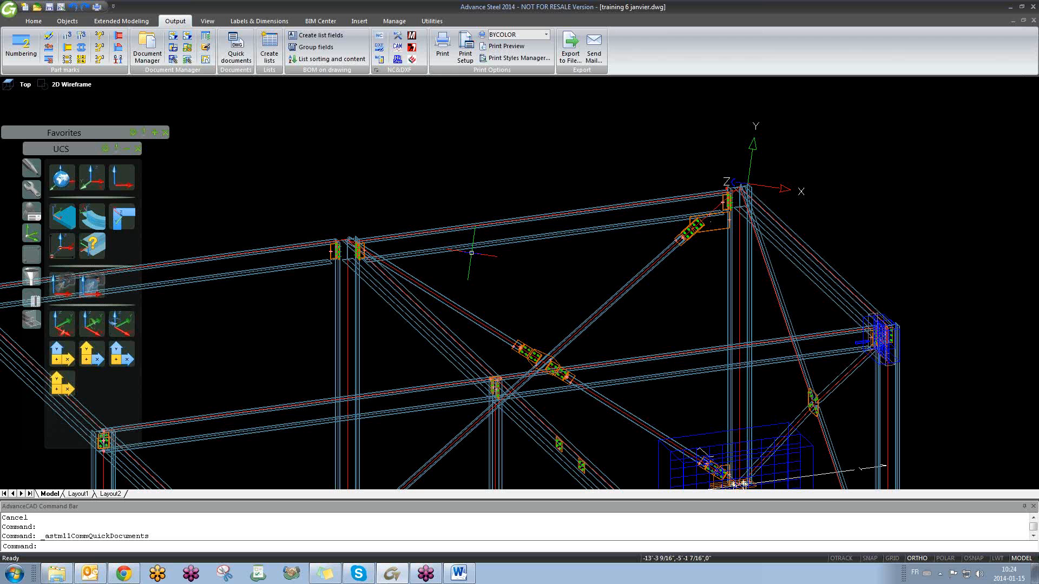
scroll(709, 287, down, 5)
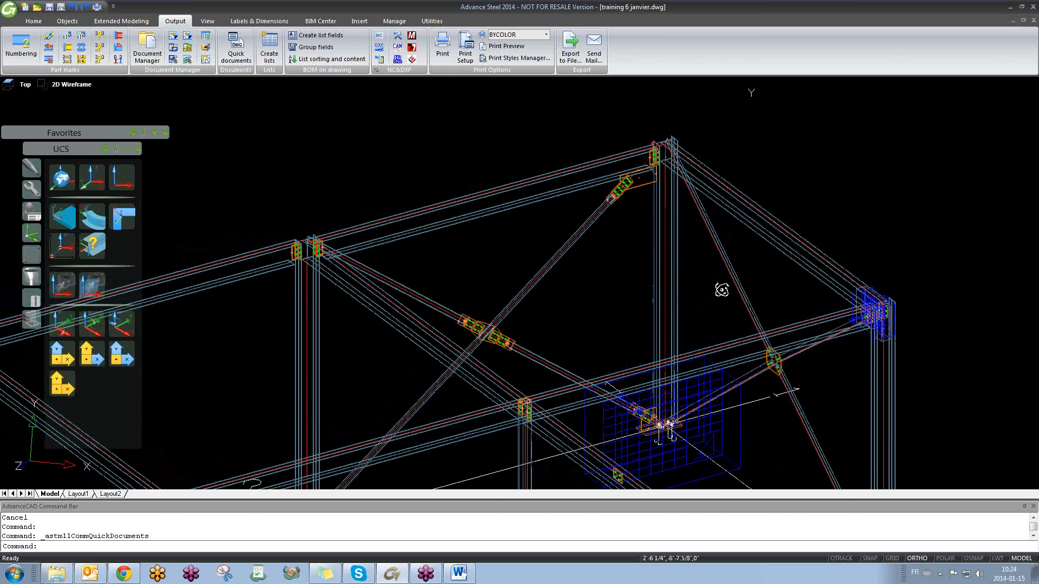
middle_drag(705, 271, 698, 317)
scroll(698, 316, up, 5)
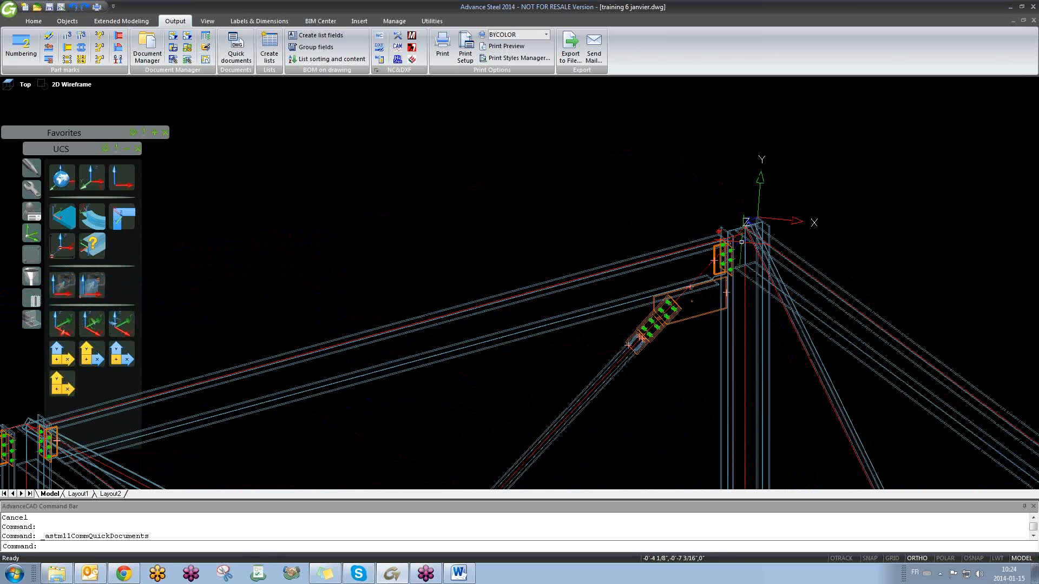
scroll(757, 184, down, 2)
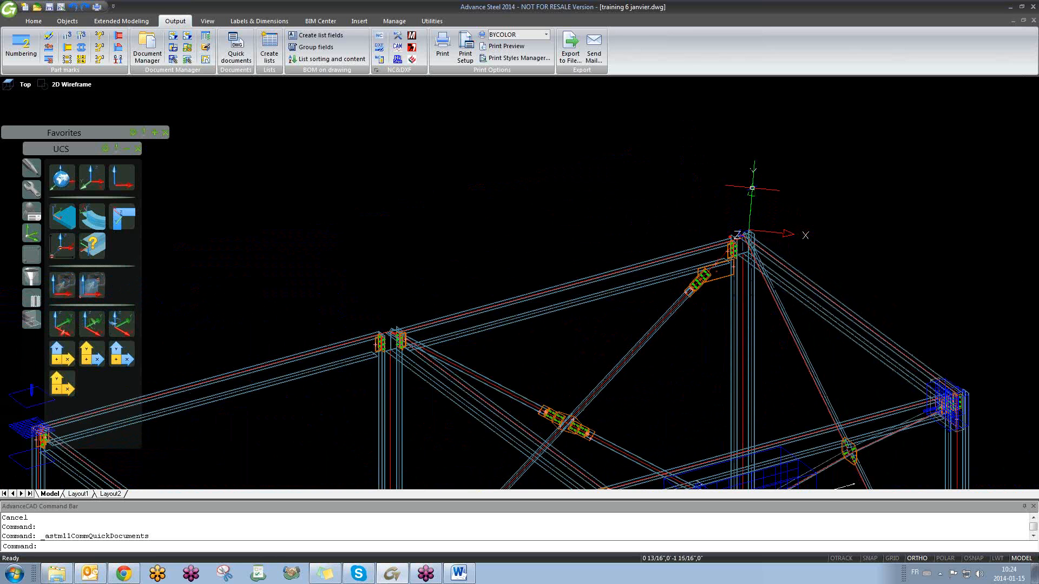
scroll(747, 187, down, 3)
shift+middle_drag(721, 277, 790, 275)
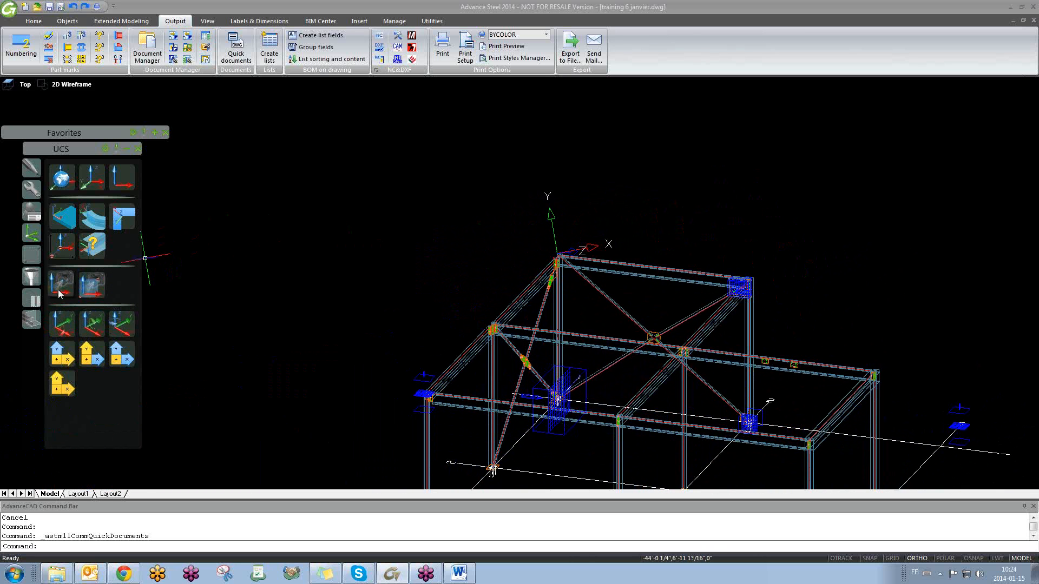
scroll(622, 320, down, 2)
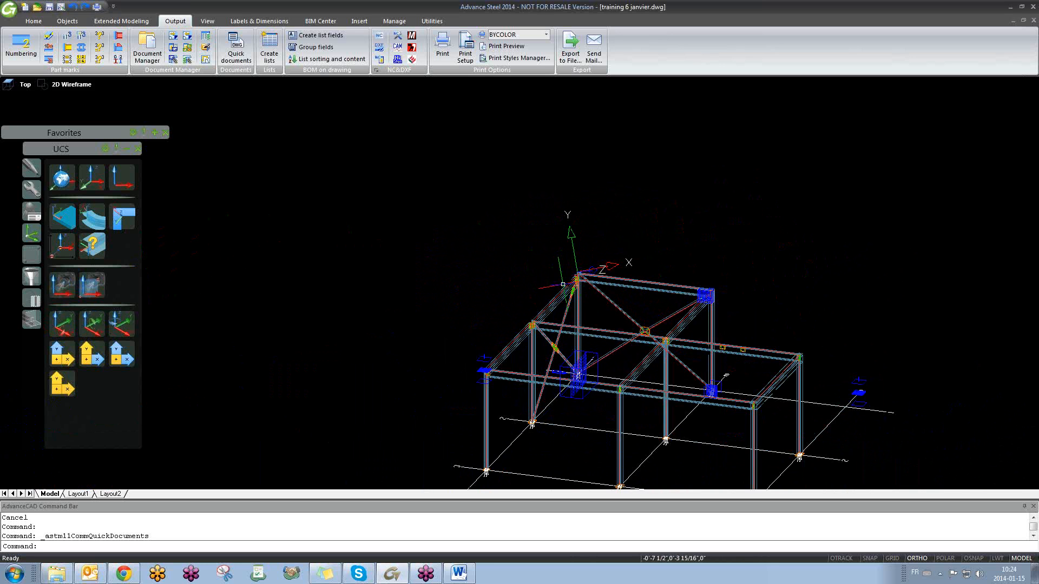
scroll(565, 284, up, 4)
scroll(566, 263, down, 5)
shift+middle_drag(630, 341, 501, 370)
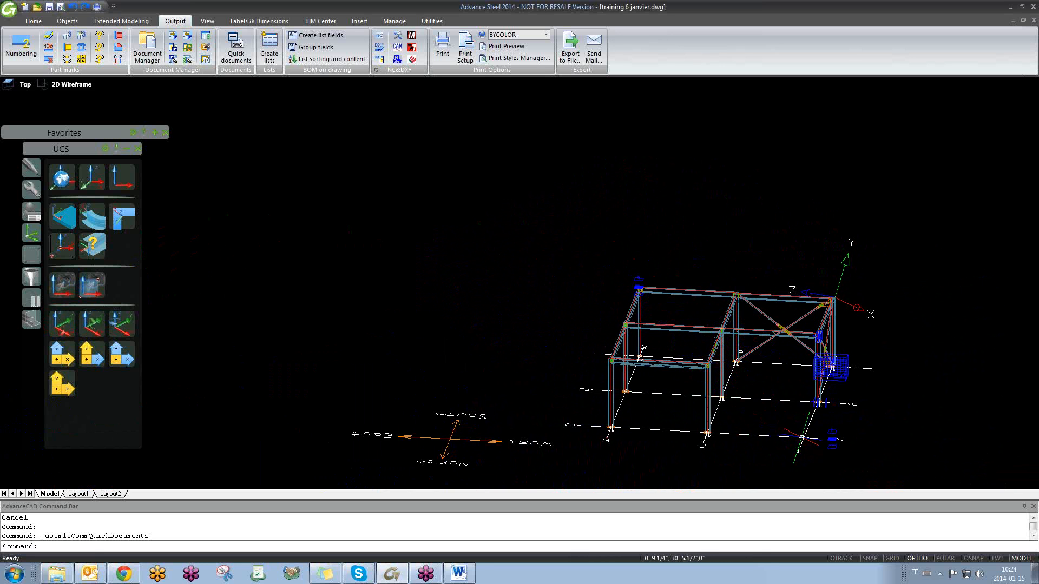
middle_drag(611, 357, 708, 354)
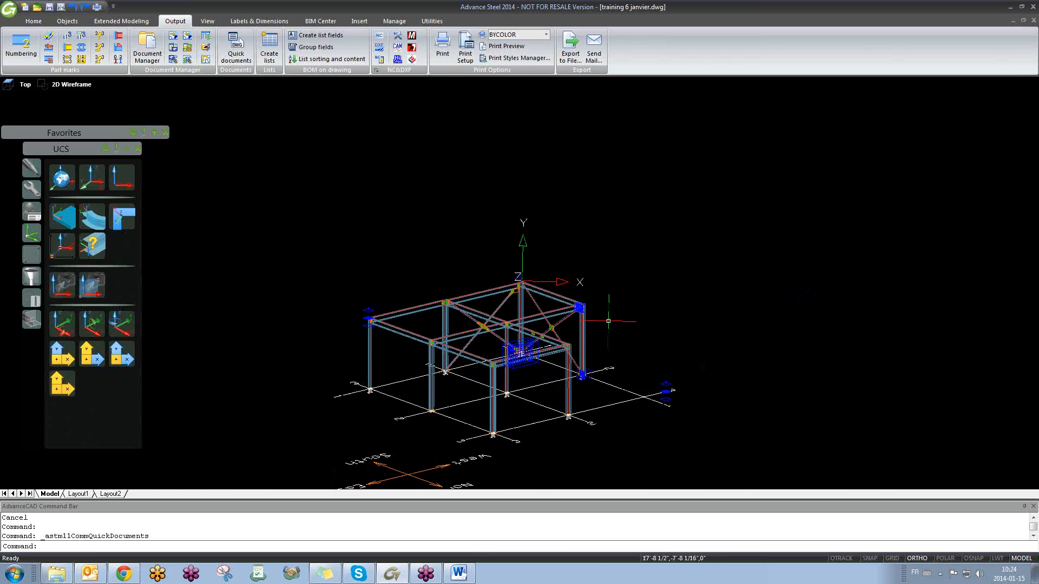
scroll(510, 285, up, 5)
shift+middle_drag(532, 294, 146, 232)
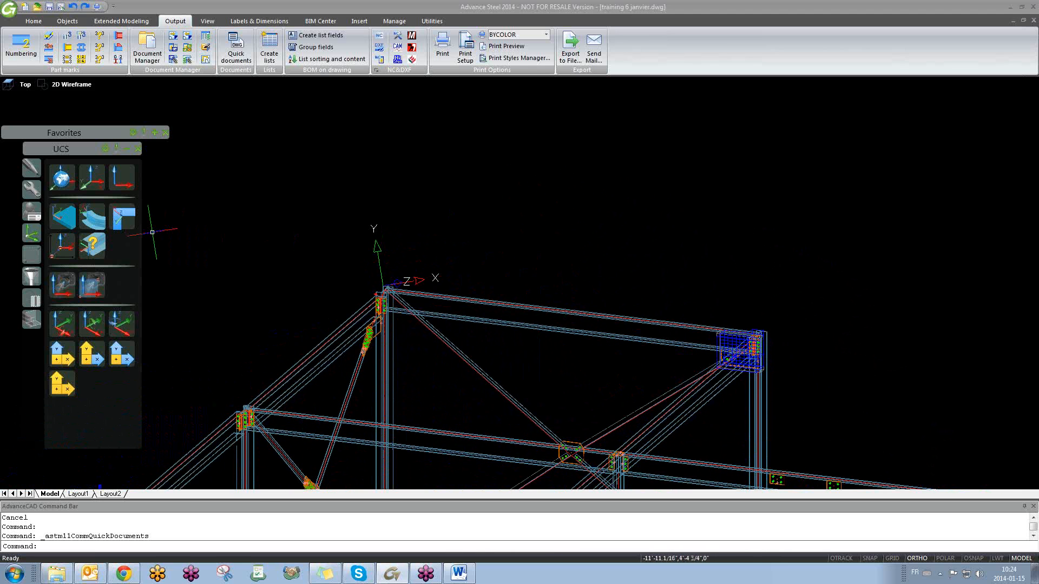
- Orbit to an isometric angle on the braced corner and align the UCS with the current view
scroll(400, 276, up, 2)
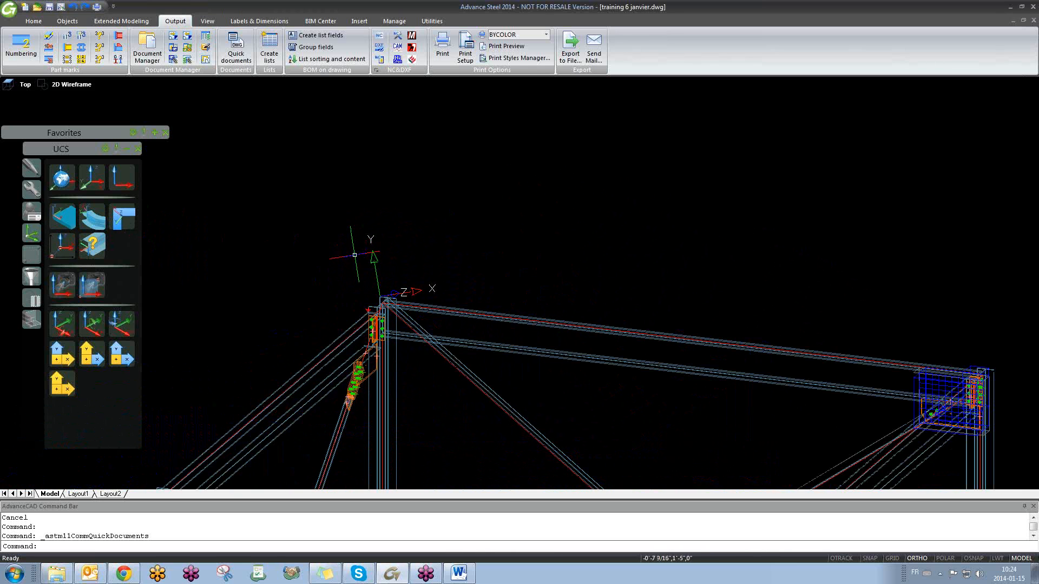
shift+middle_drag(374, 290, 484, 361)
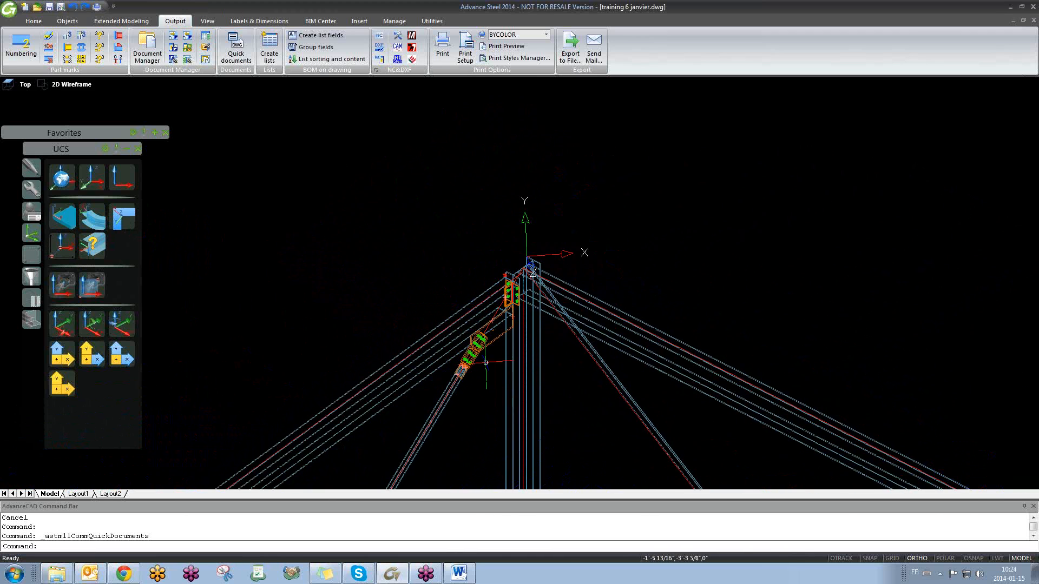
scroll(494, 360, up, 2)
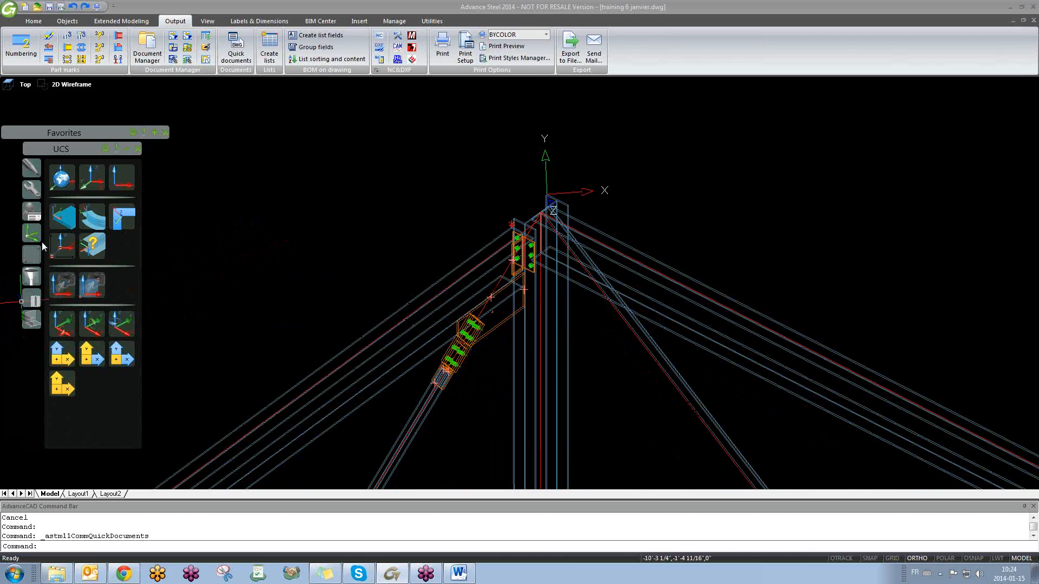
click(120, 182)
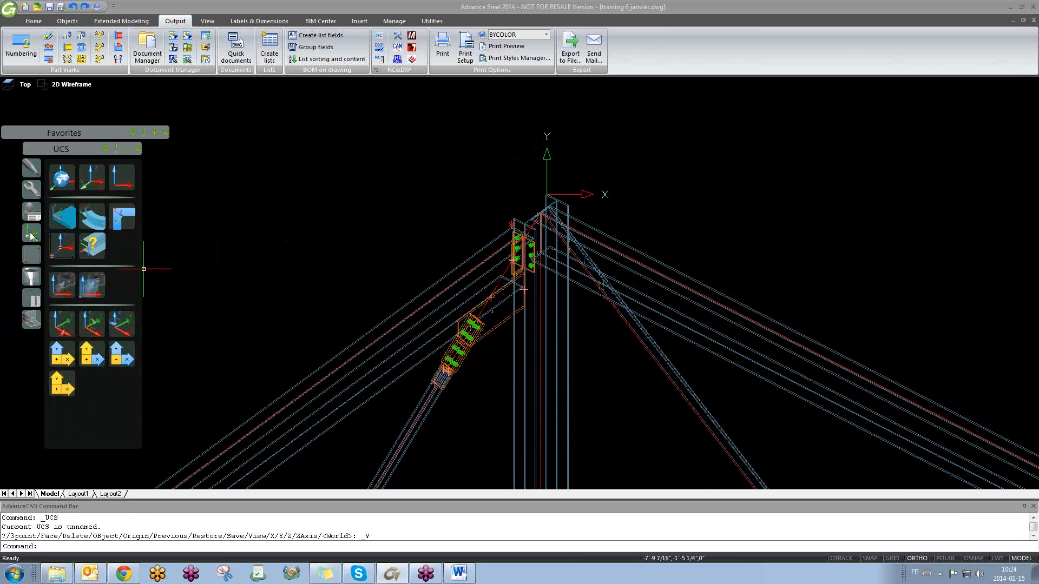
- Place an Advance Steel camera on the bolted connection at the top of the braced corner column, with object snap on
click(32, 186)
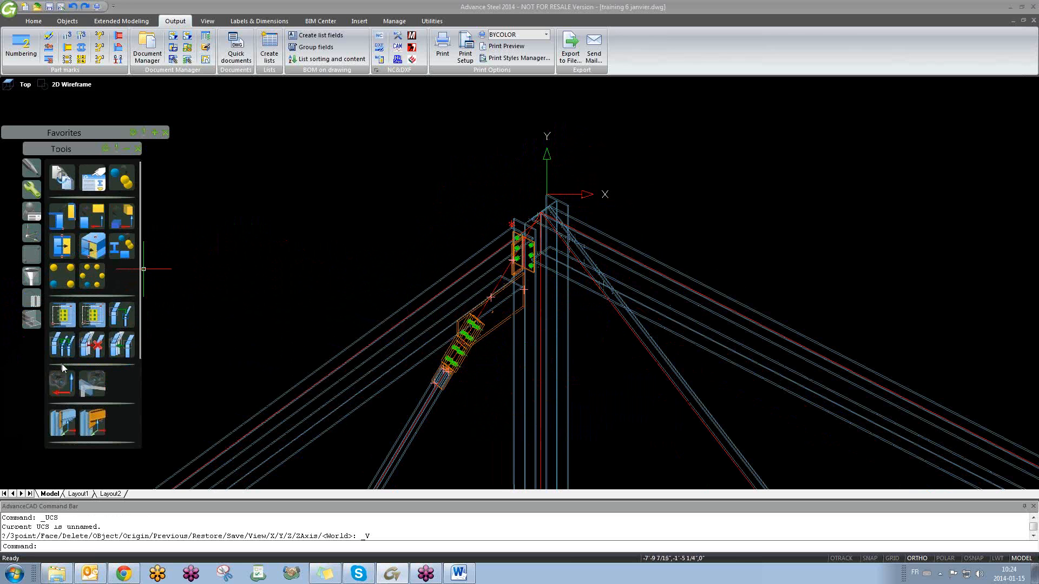
click(62, 387)
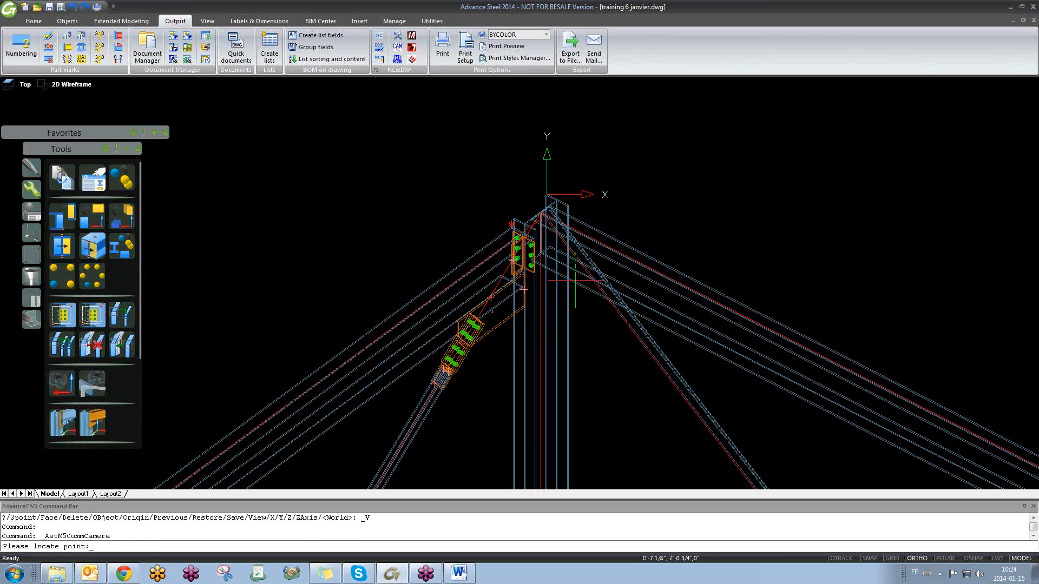
scroll(533, 241, up, 3)
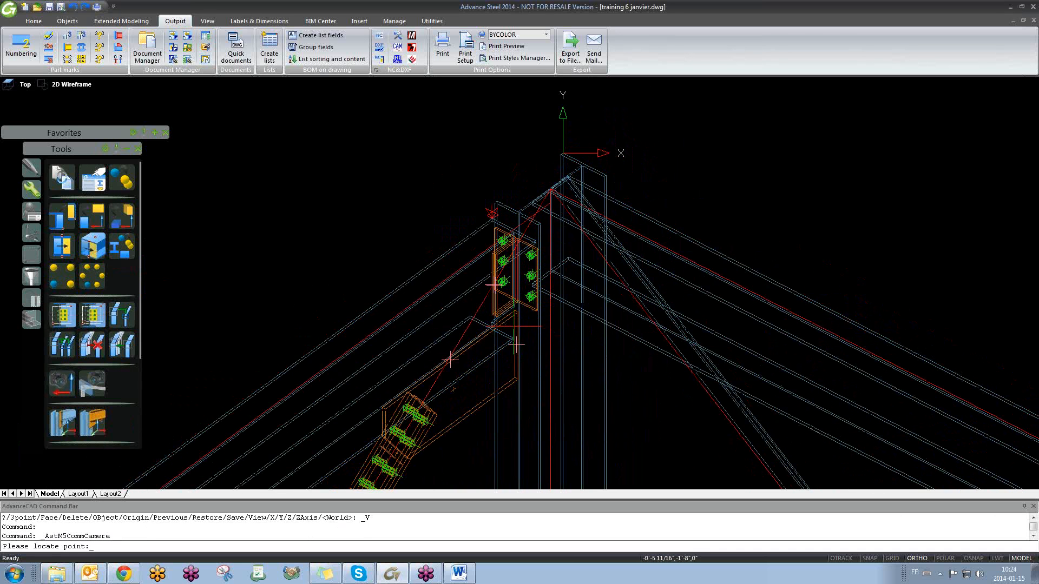
key(F3)
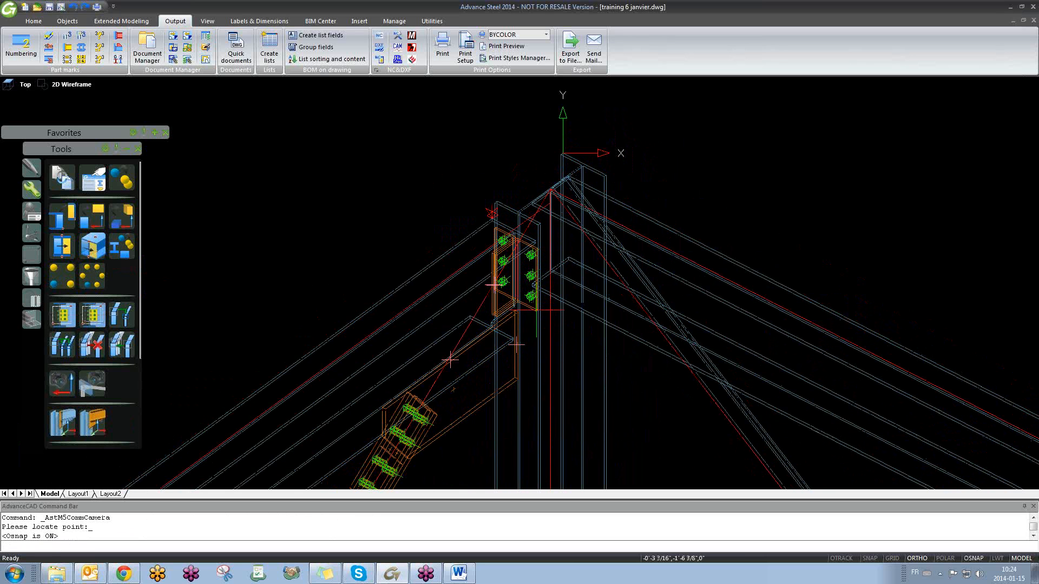
shift+middle_drag(511, 295, 351, 353)
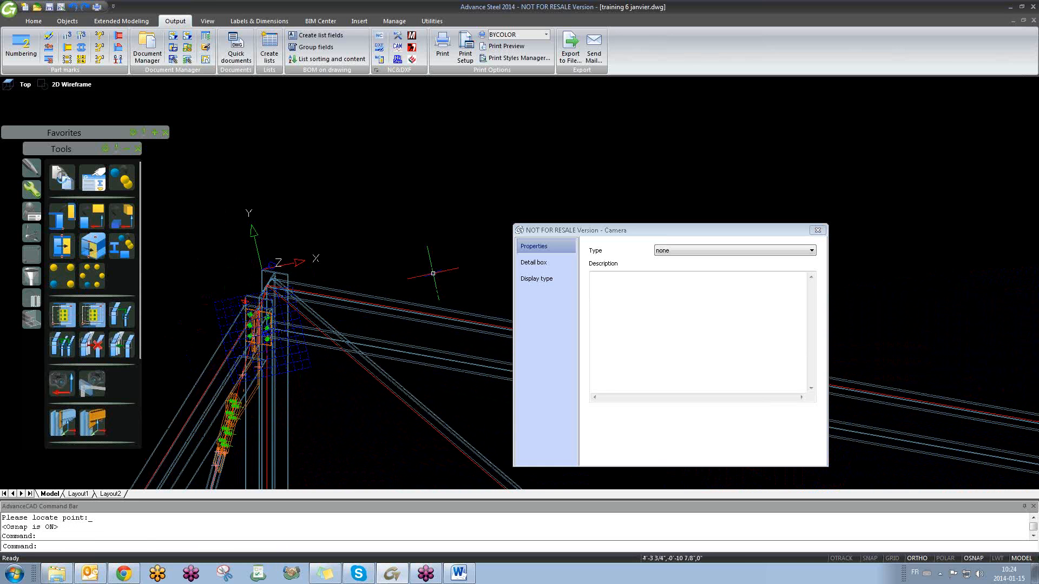
- In the camera's detail box settings, enable the Front and Rear limits, set the xy-viewport to Fixed, and close the properties
click(558, 265)
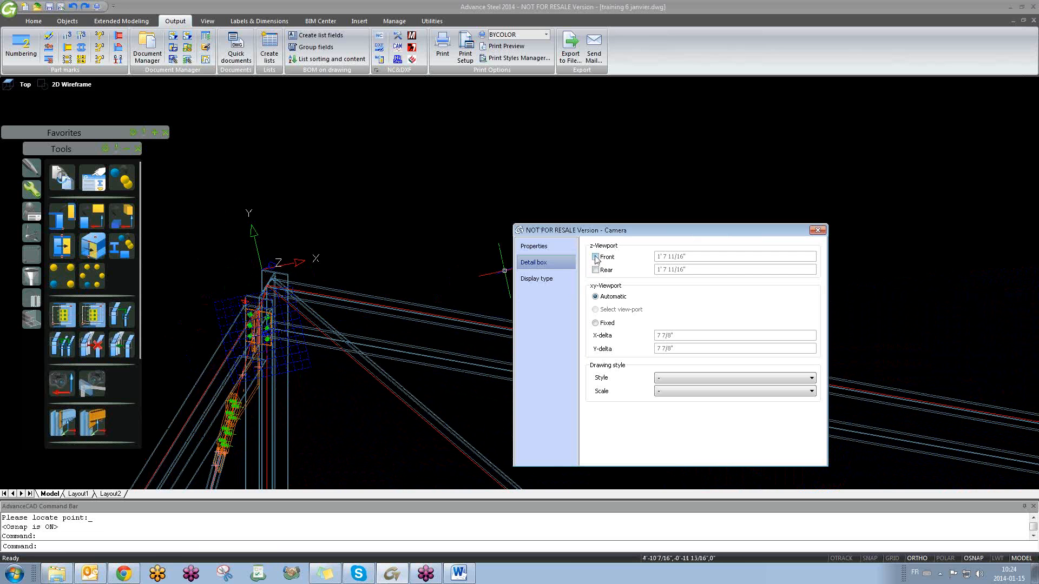
click(595, 257)
click(595, 270)
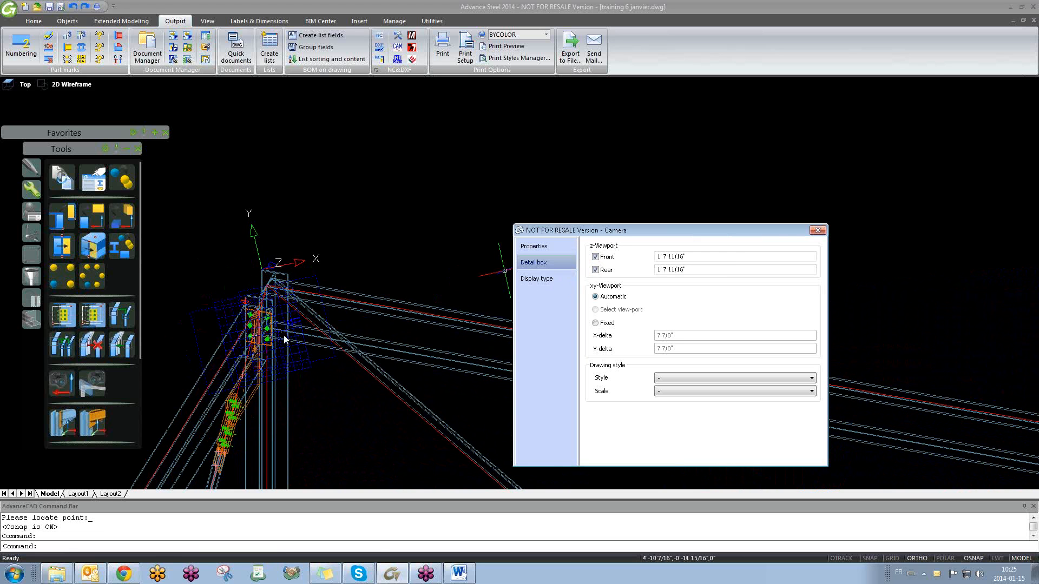
click(595, 323)
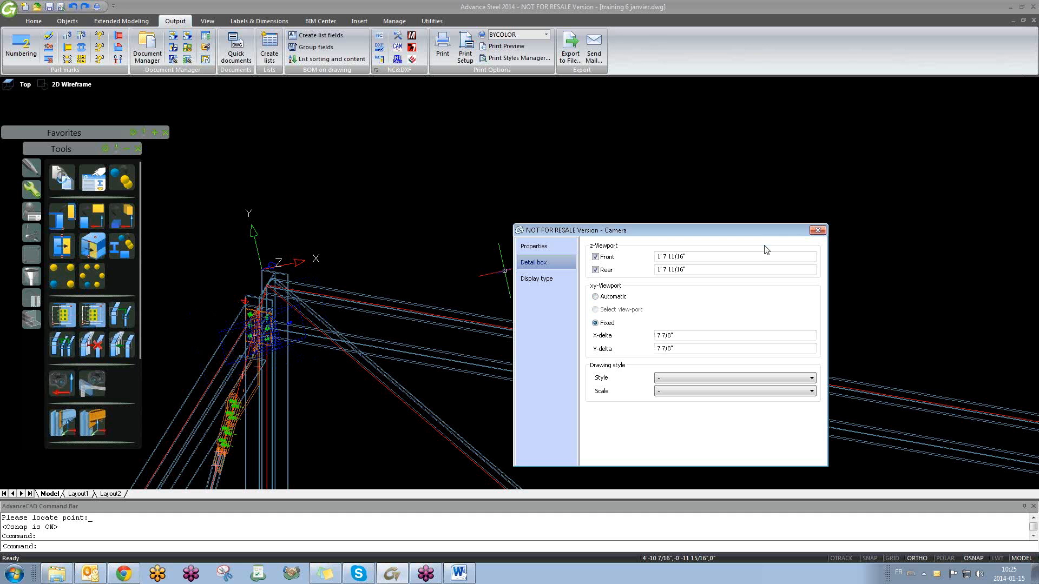
click(818, 232)
scroll(325, 287, up, 5)
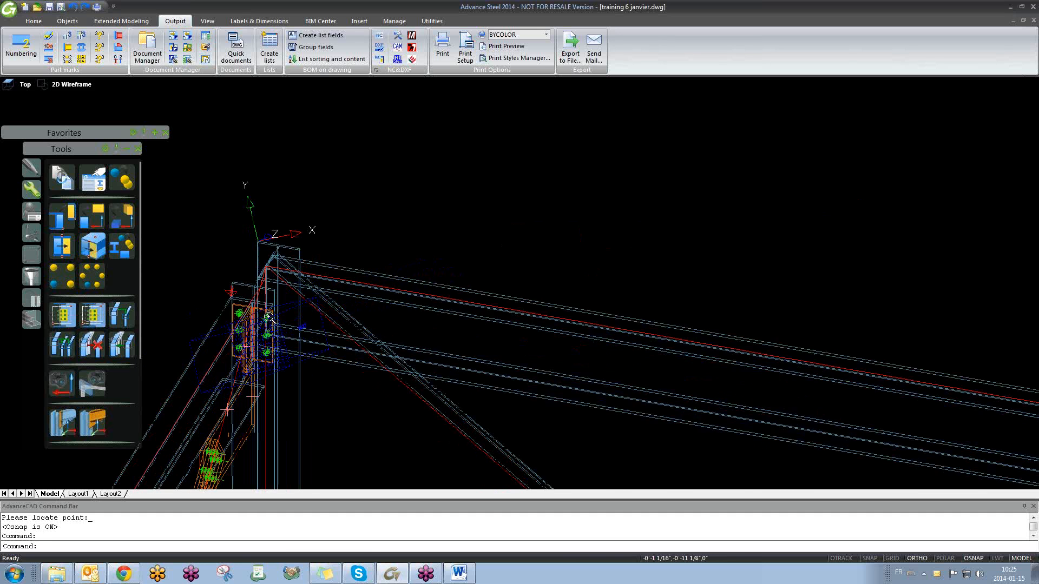
click(316, 283)
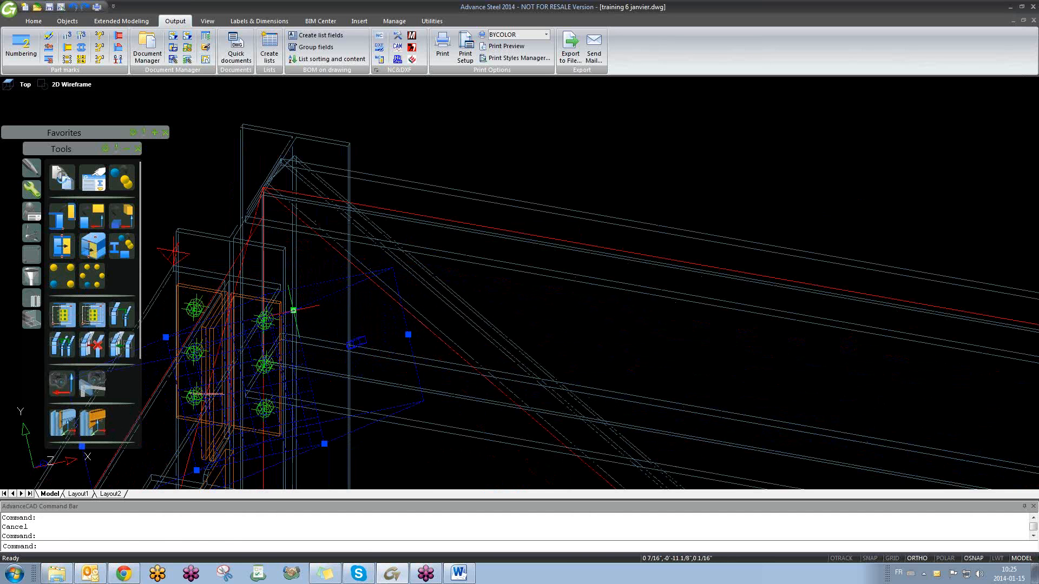
click(293, 310)
scroll(463, 253, down, 6)
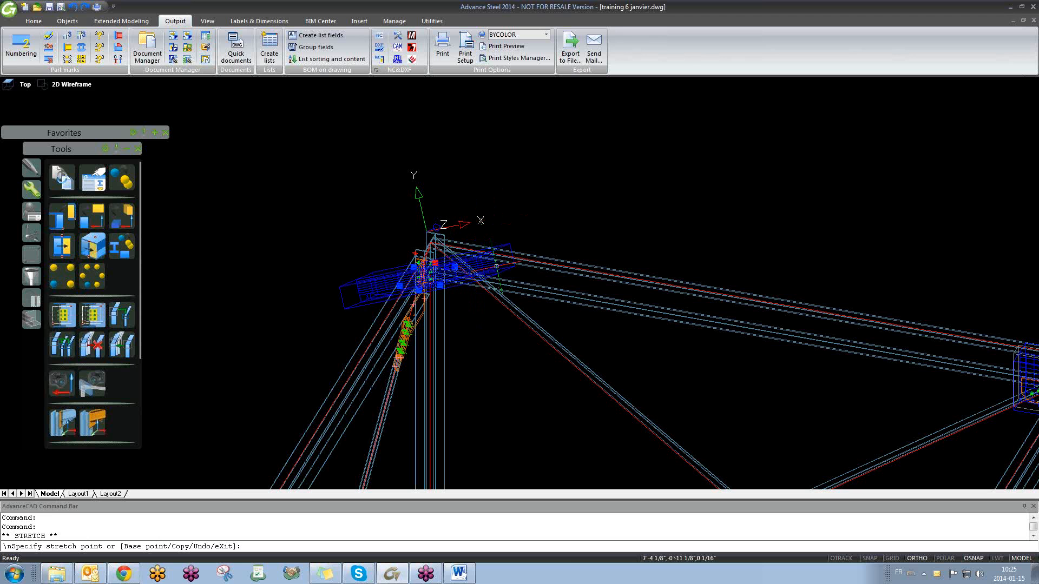
key(Escape)
key(Escape)
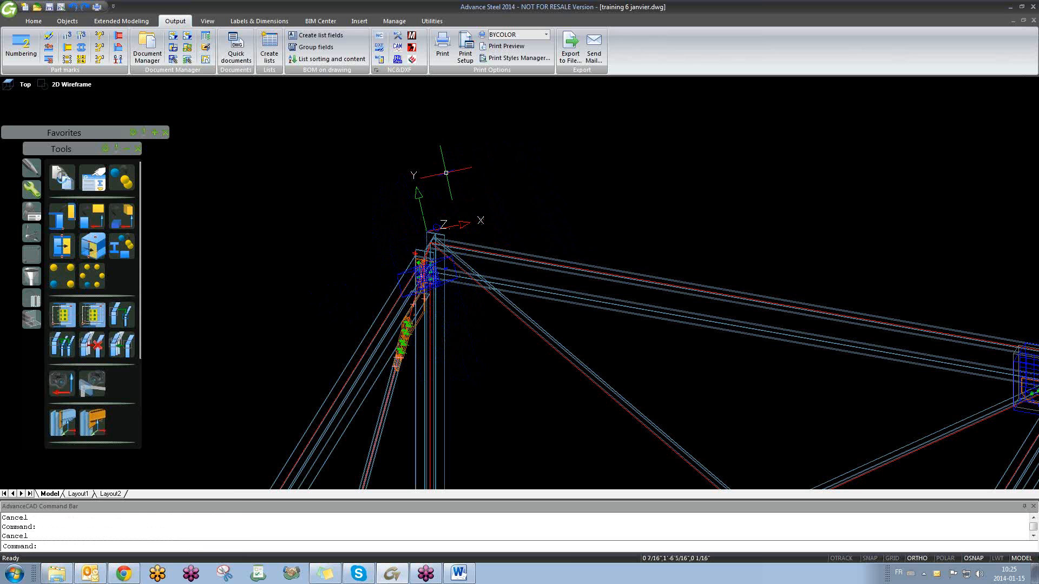
- Reorient the model to another isometric angle on the braced corner and align the UCS with that view
scroll(433, 269, up, 5)
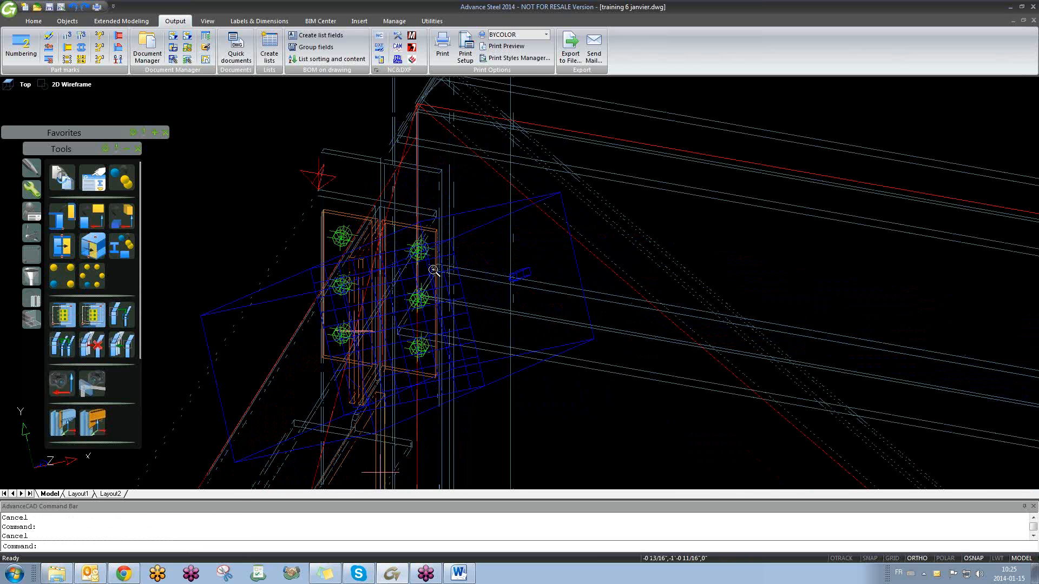
scroll(433, 270, down, 2)
scroll(433, 270, down, 4)
scroll(430, 238, up, 4)
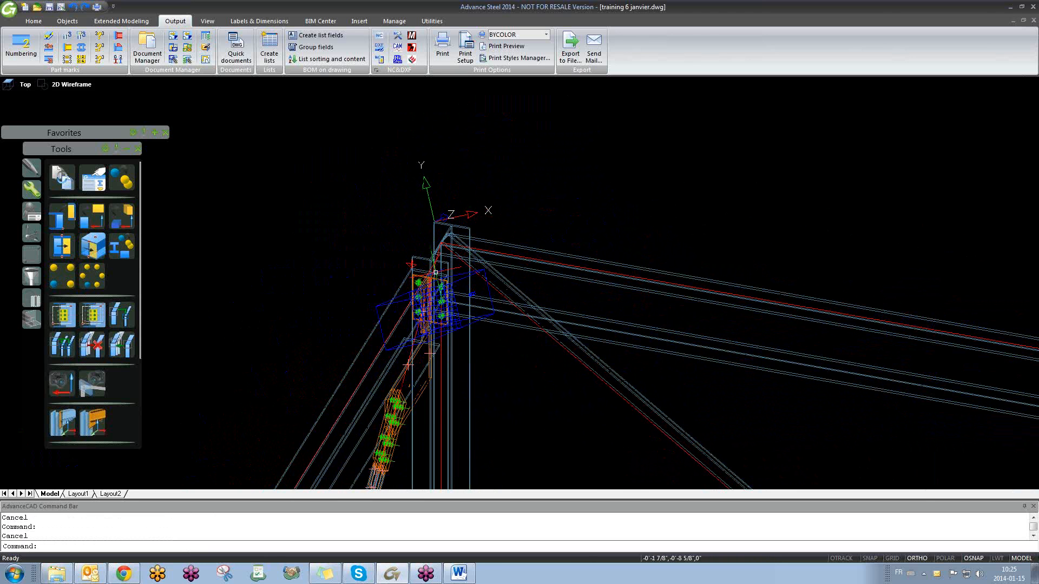
click(31, 234)
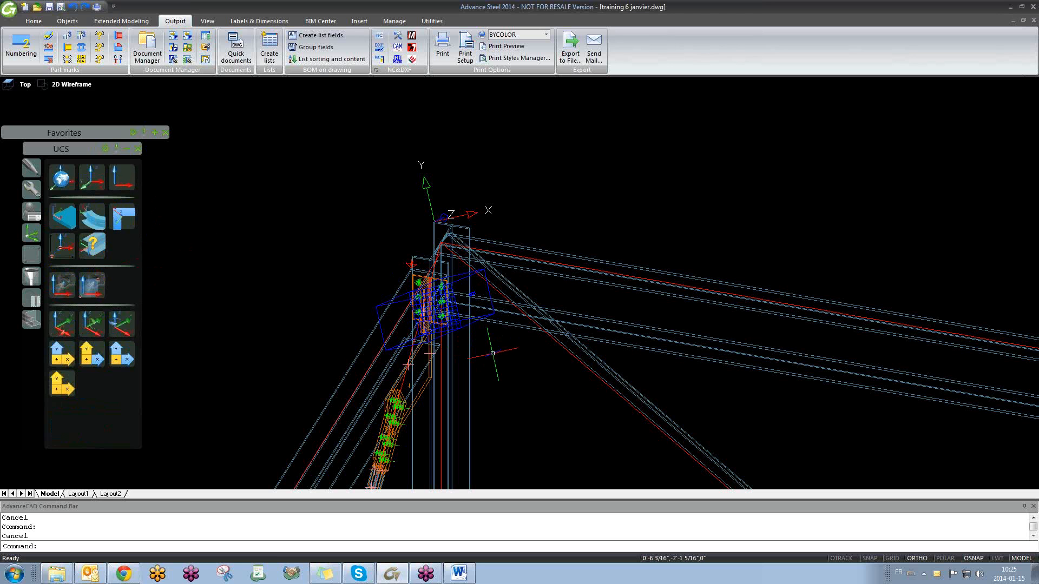
shift+middle_drag(587, 377, 494, 320)
click(114, 179)
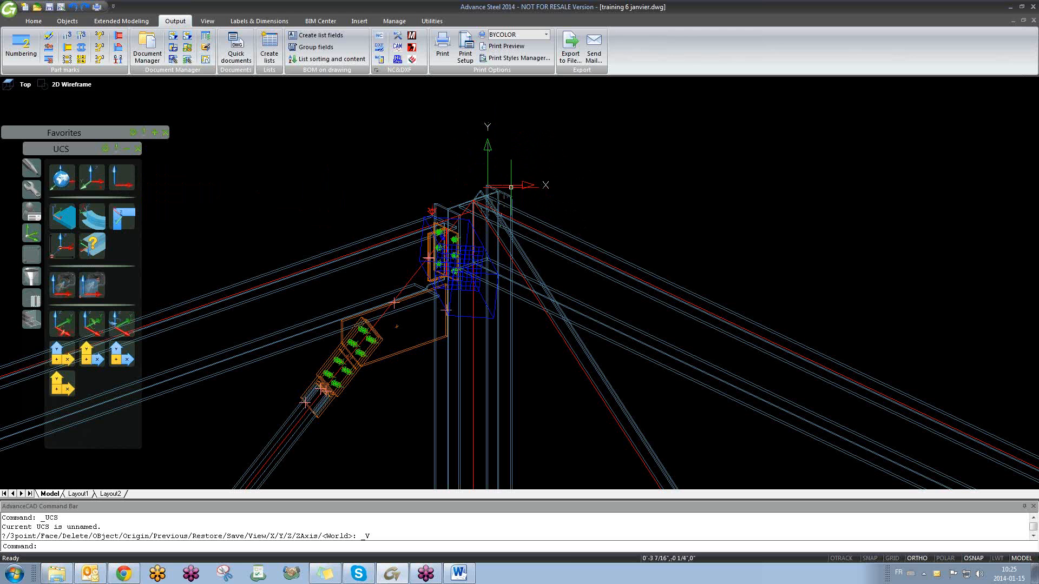
- Review the View drawing styles in Quick documents with the View V - NoDim Mp NamePosSmGuid preview, and close the window
click(238, 48)
drag(133, 127, 301, 128)
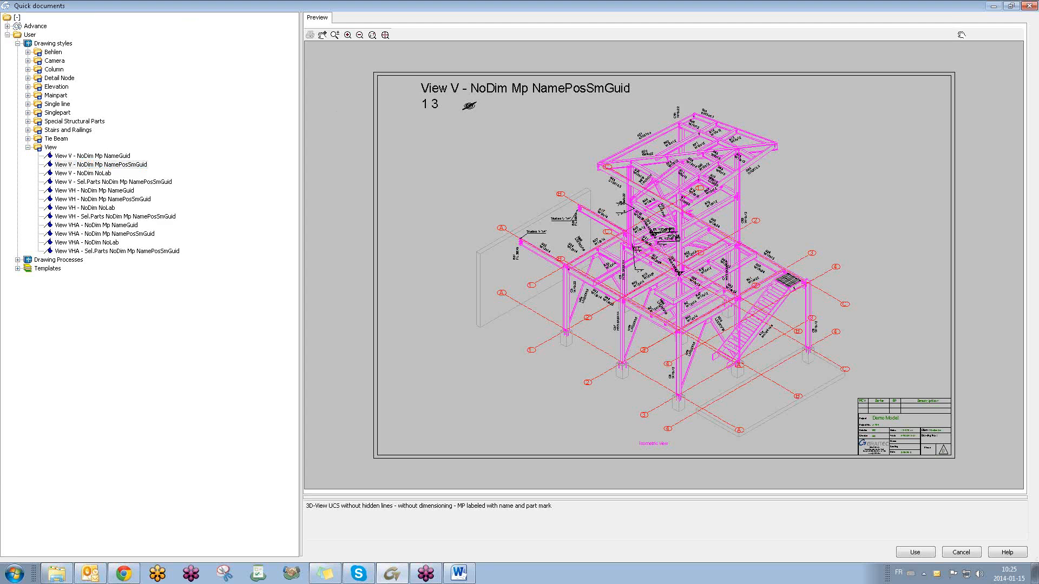
click(1031, 6)
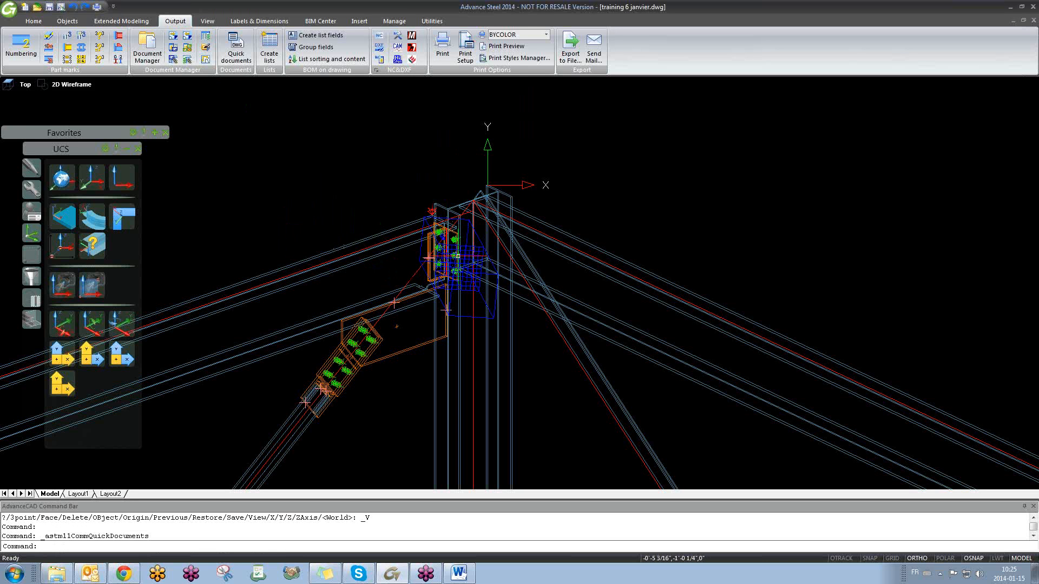
- Erase the camera from the bolted connection at the top of the braced corner column
click(456, 243)
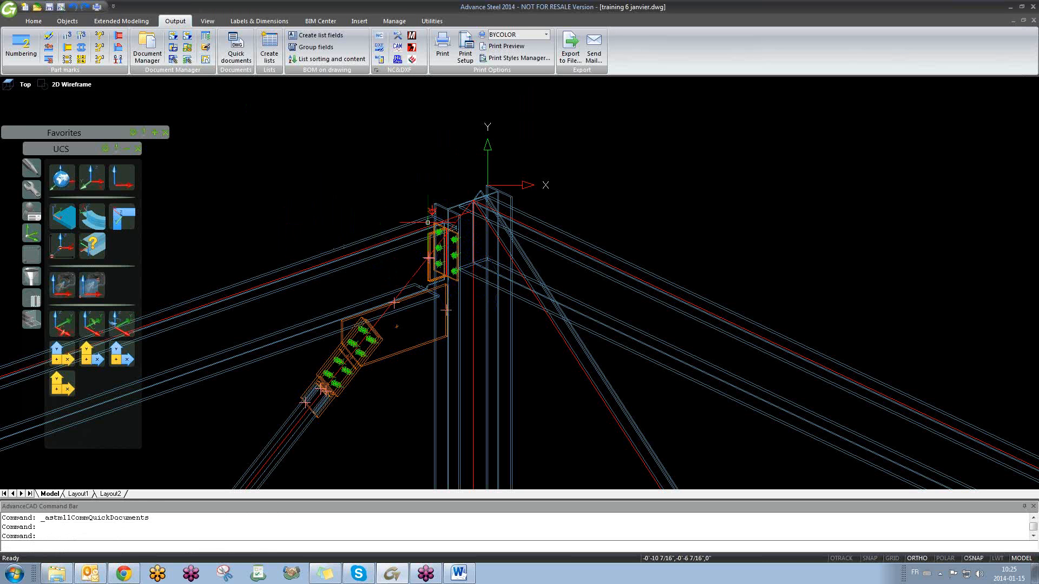
key(Delete)
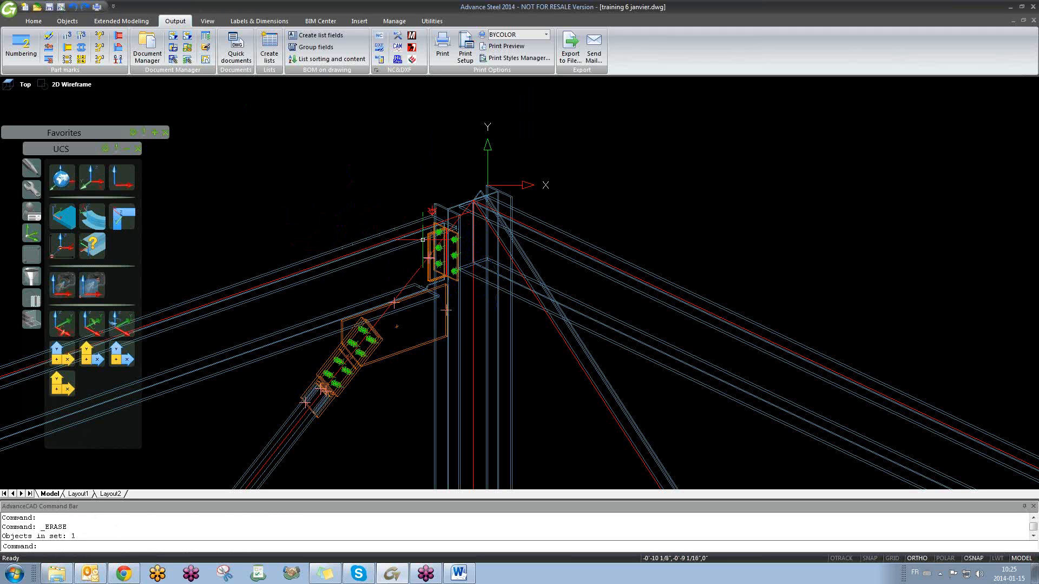
click(683, 192)
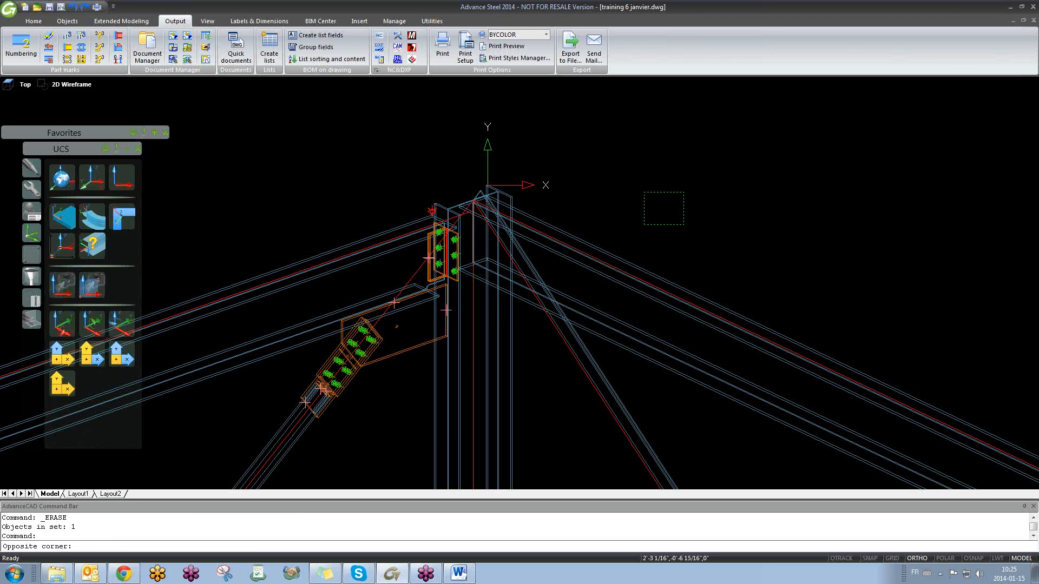
click(643, 226)
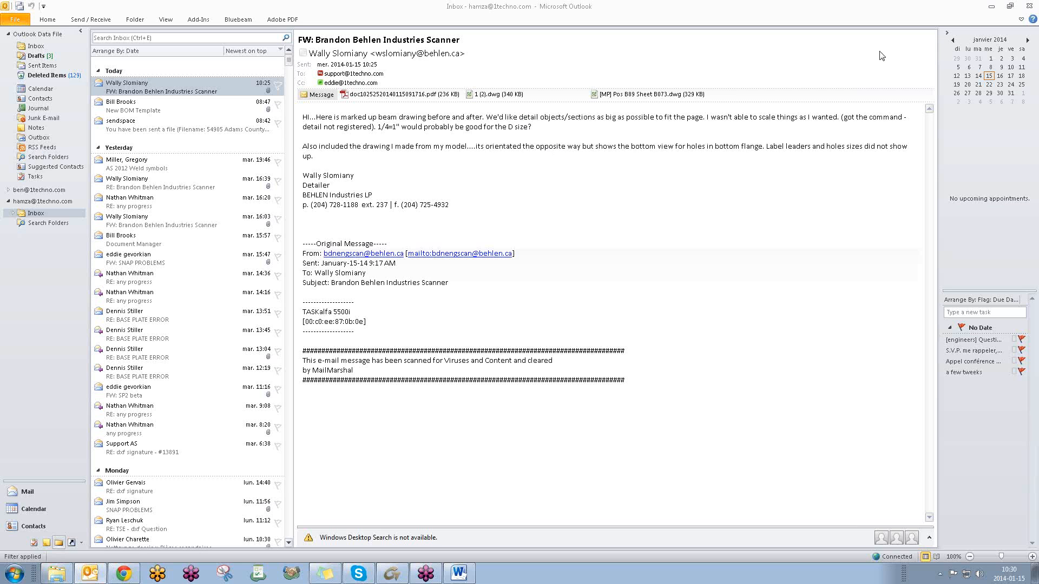
- Minimize Outlook to return to the Advance Steel model and examine the UCS at the top of the braced corner
click(991, 6)
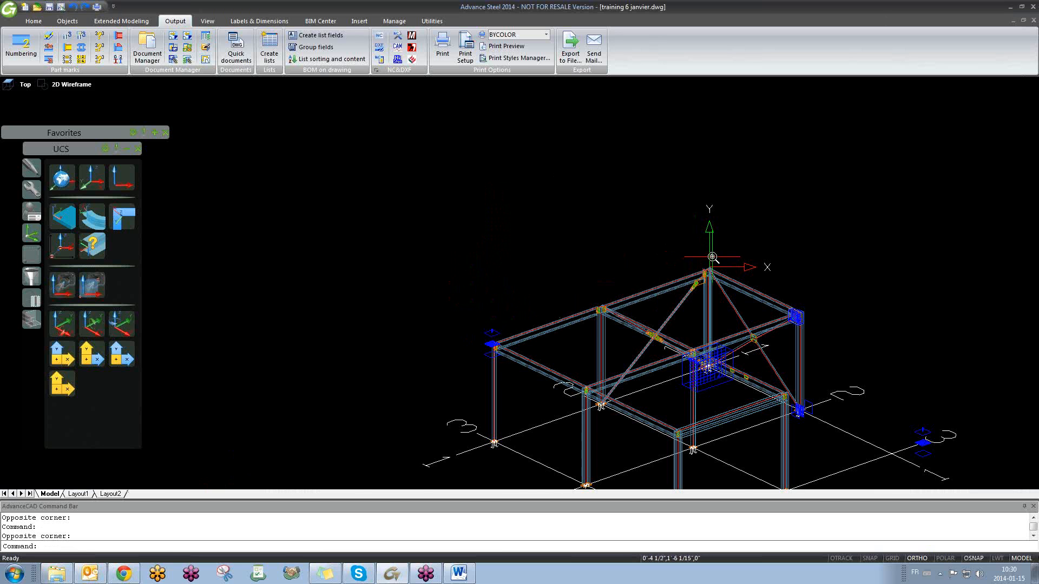
scroll(712, 257, up, 3)
click(702, 252)
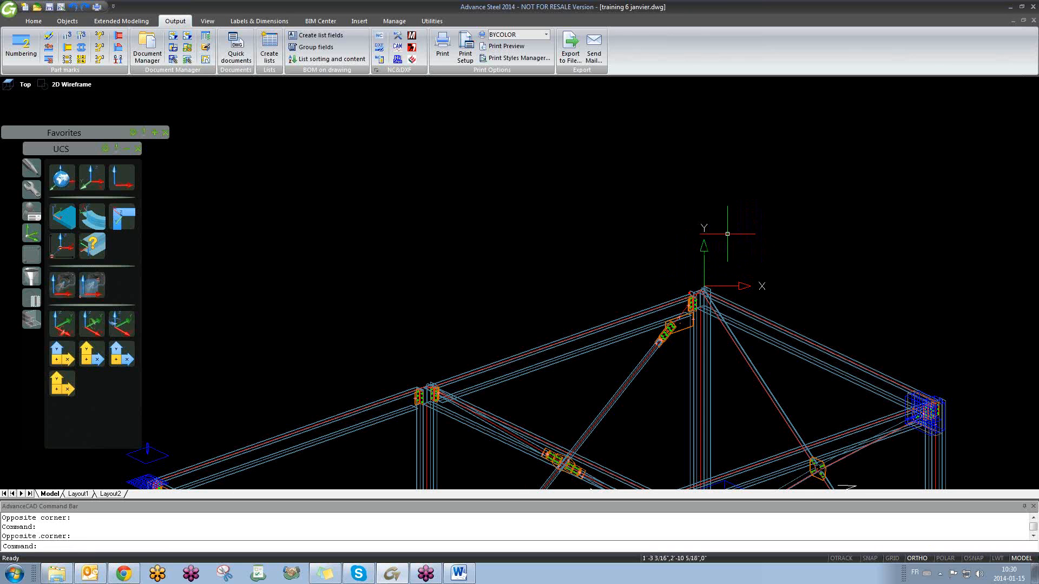
click(692, 258)
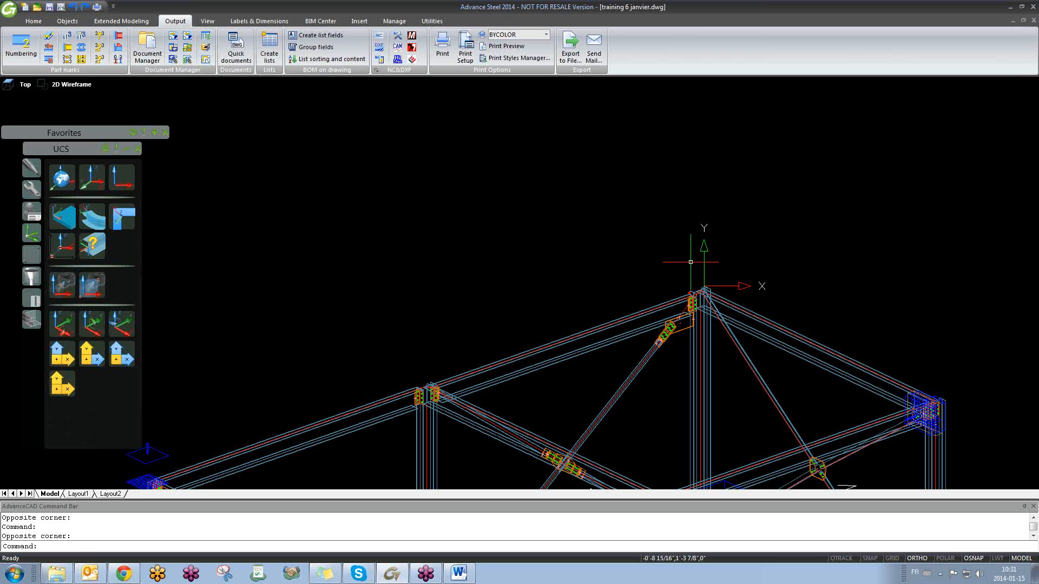
- Examine the whole frame from the opposite side and again from the braced corner, checking the cameras and UCS orientation
scroll(640, 278, down, 4)
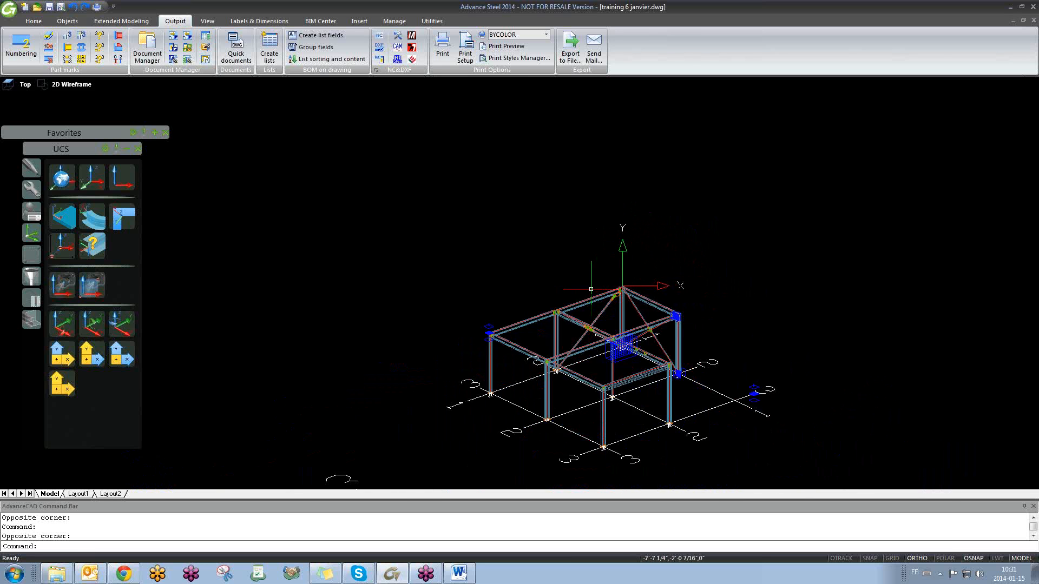
shift+middle_drag(738, 337, 592, 340)
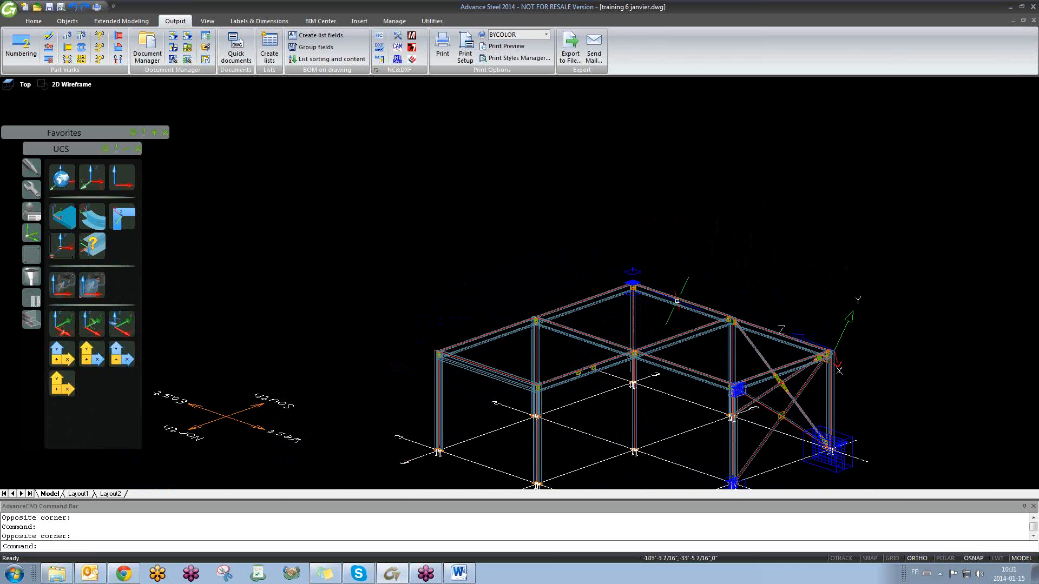
scroll(643, 281, up, 5)
scroll(628, 304, down, 3)
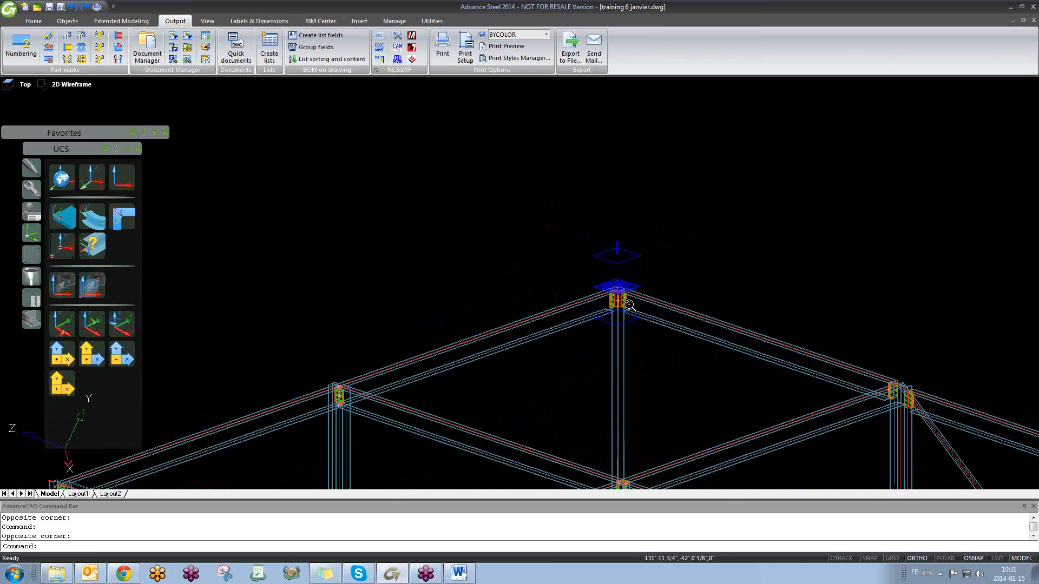
scroll(797, 364, down, 4)
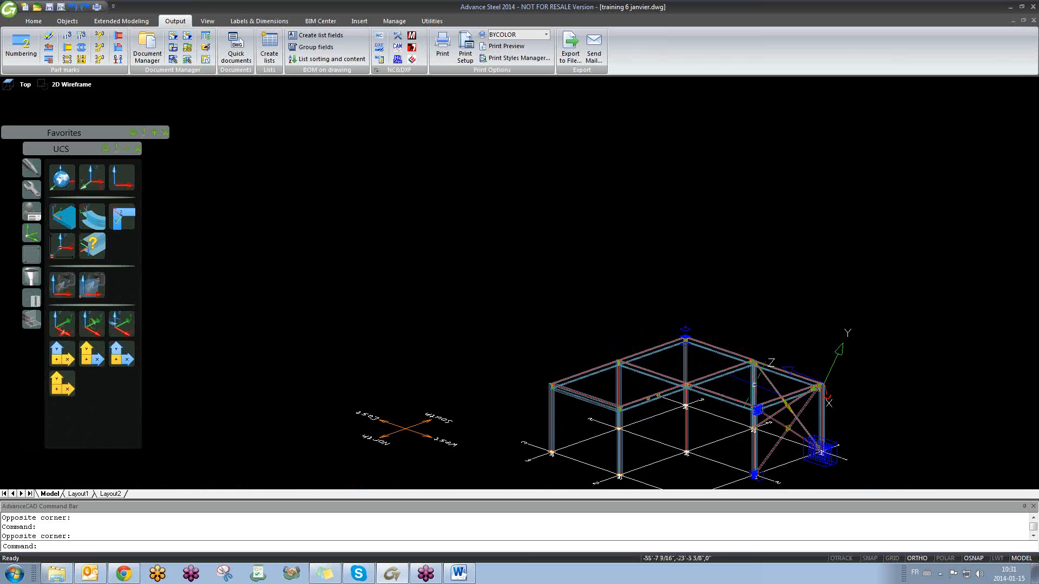
scroll(806, 382, up, 6)
shift+middle_drag(694, 415, 864, 455)
scroll(651, 389, down, 3)
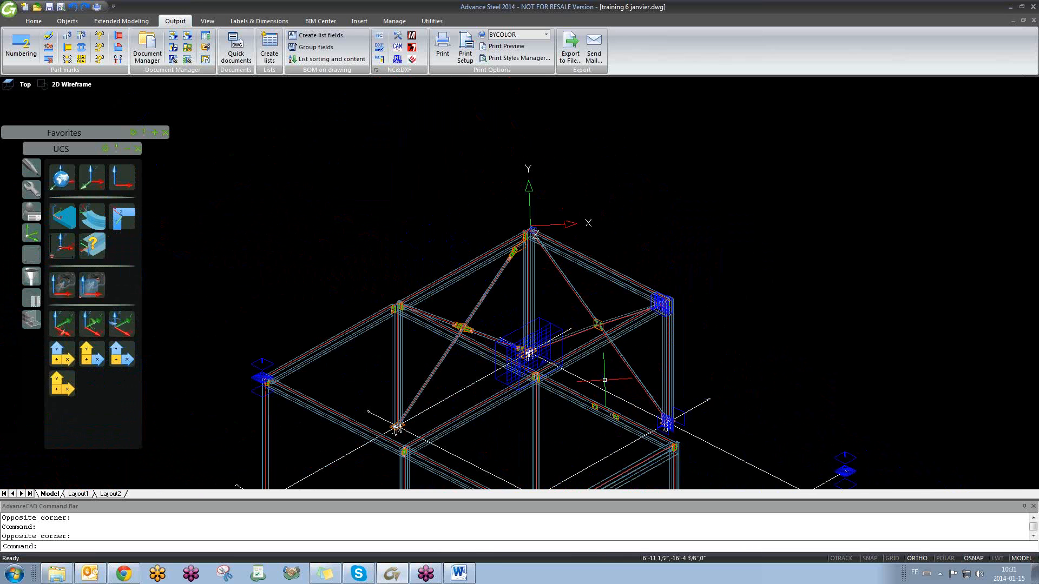
scroll(593, 380, down, 2)
scroll(572, 263, down, 3)
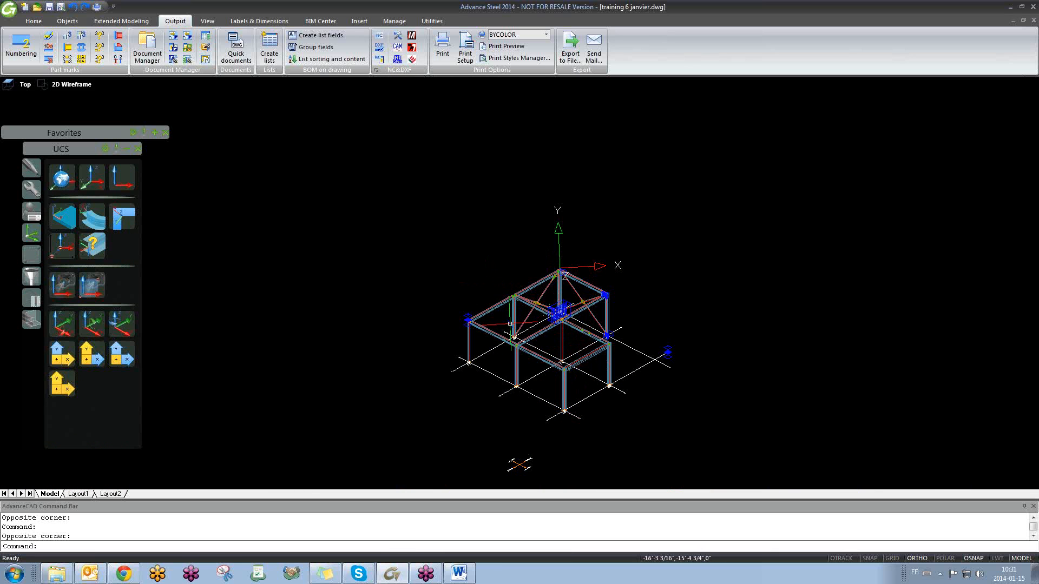
- Orbit the frame slightly and realign the view to the plan of the current UCS
shift+middle_drag(511, 315, 508, 316)
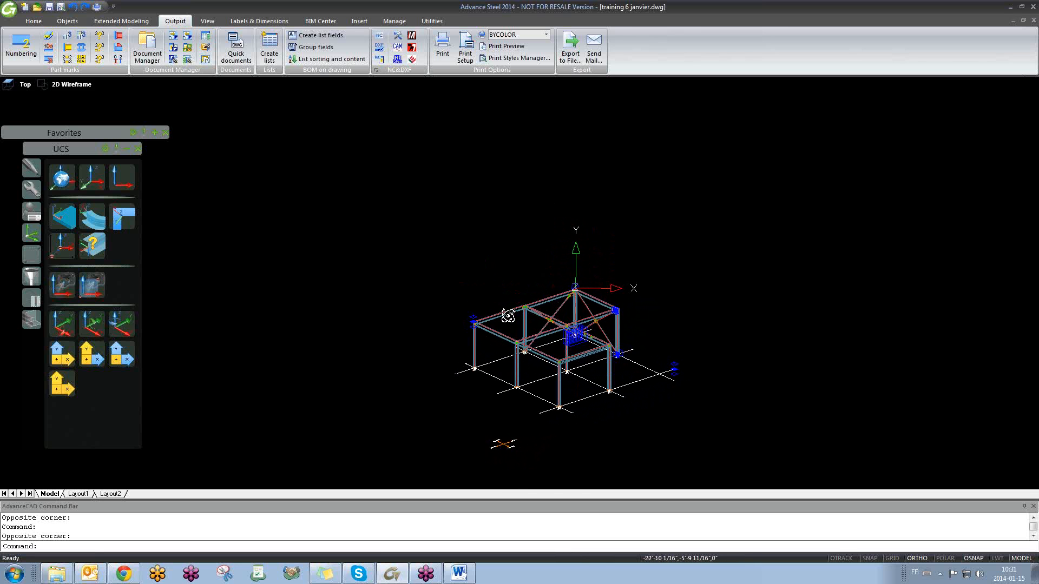
click(61, 292)
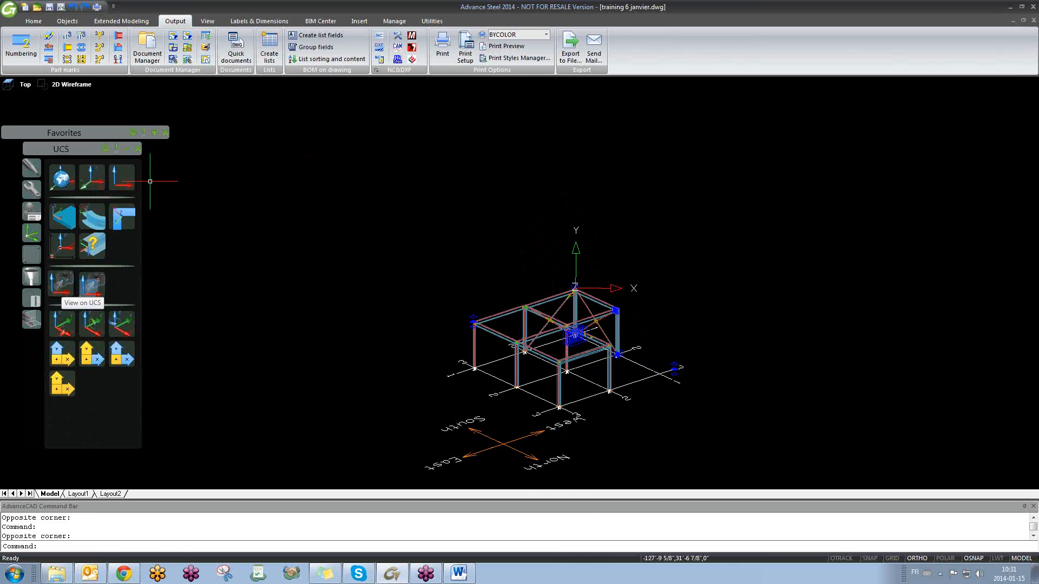
scroll(540, 135, up, 4)
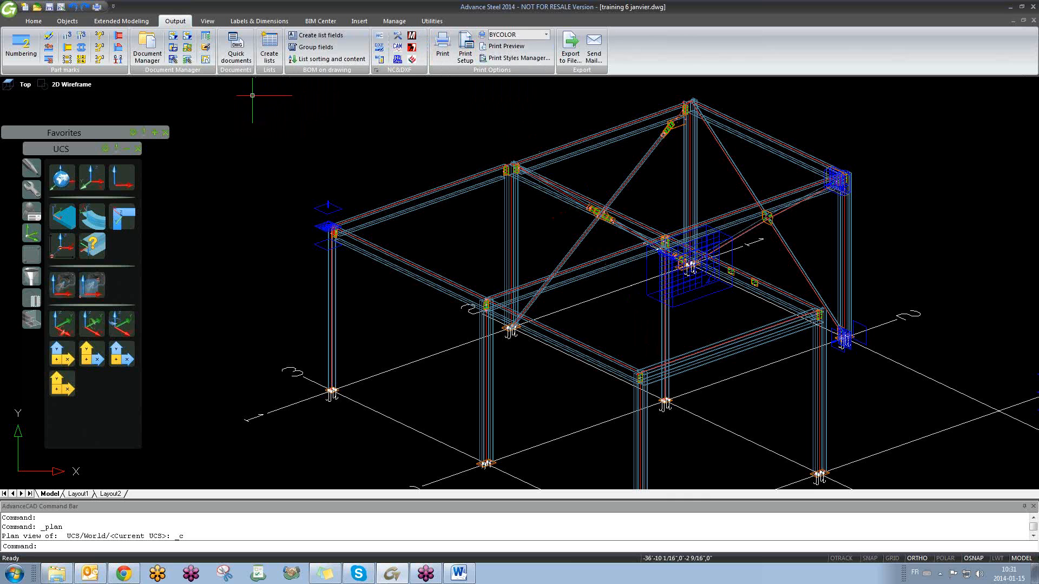
- Start a quick document with the Detail Node style Detail V - NoDim NameGuid at a scale of 1 1/2"=1'-0"
click(248, 57)
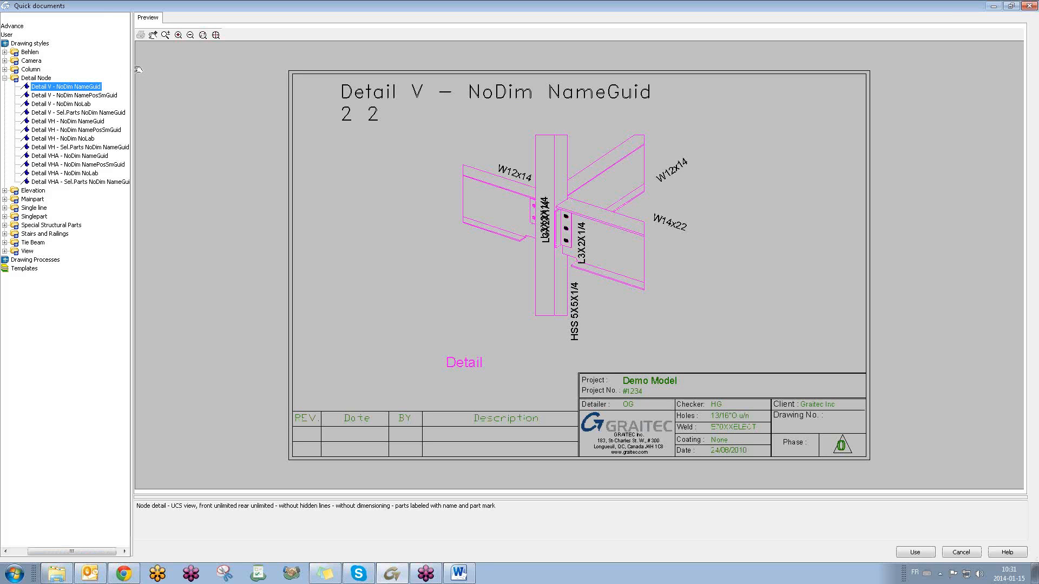
drag(135, 69, 163, 81)
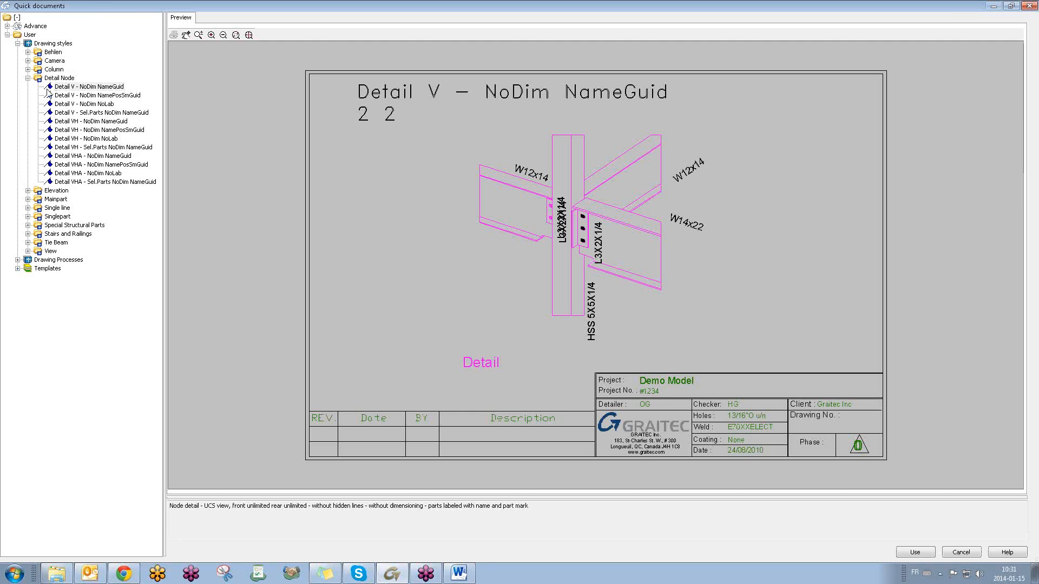
click(81, 88)
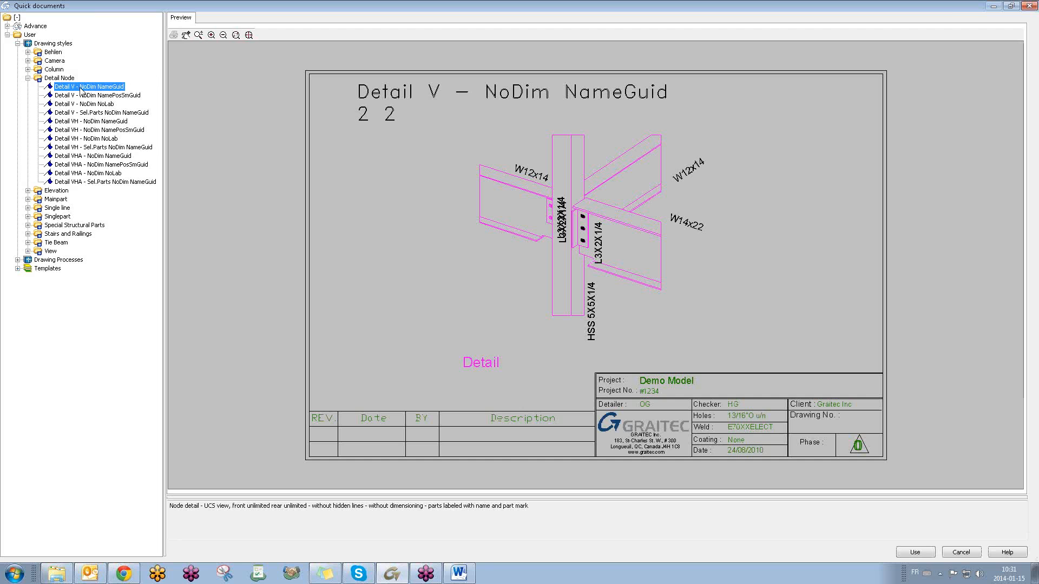
click(916, 551)
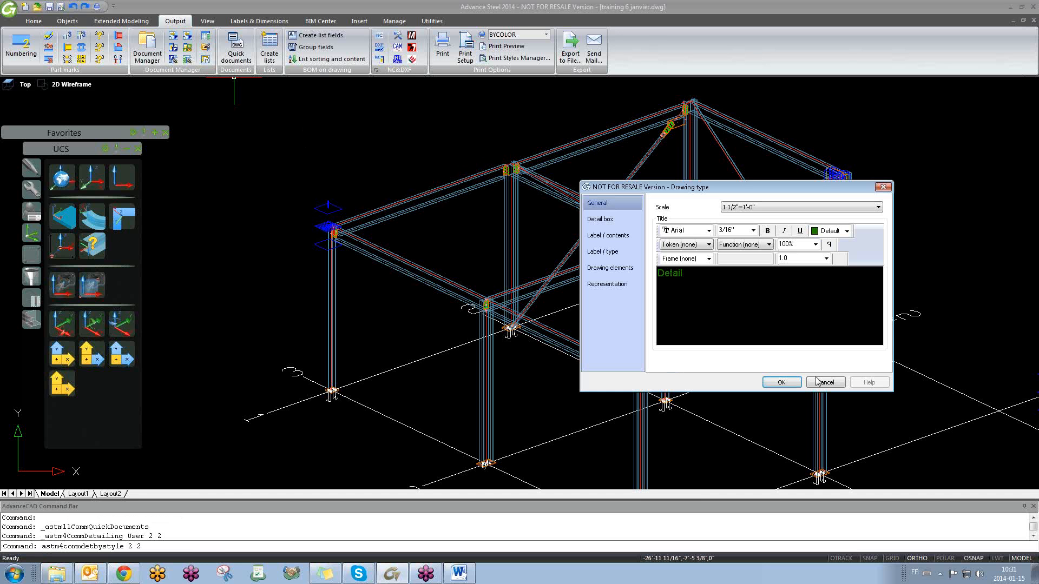
click(791, 385)
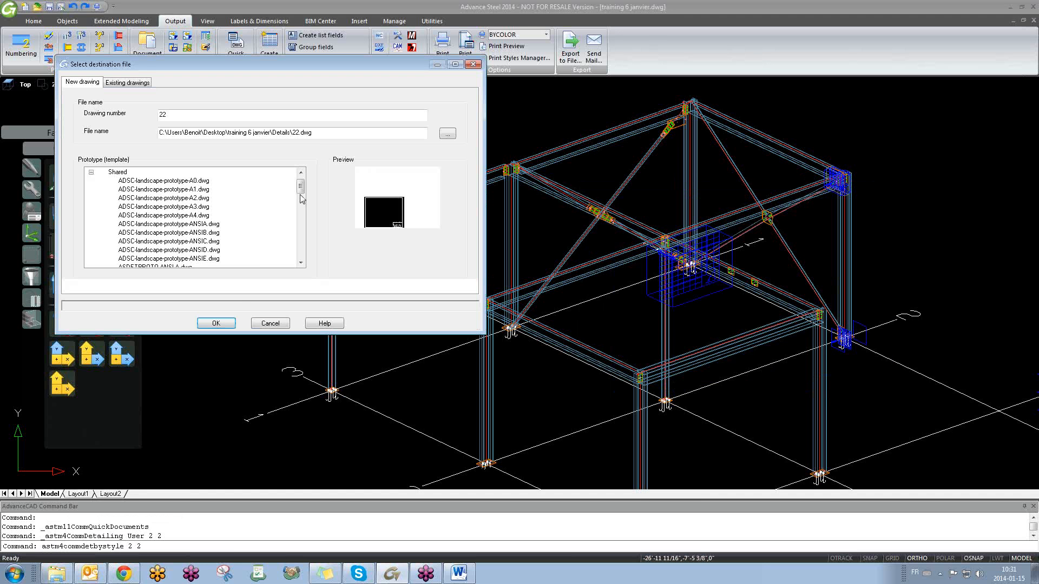
- Accept 22.dwg as the new destination drawing and frame the left portion of the structure, including the front corner column, as the detail window
click(217, 323)
click(266, 102)
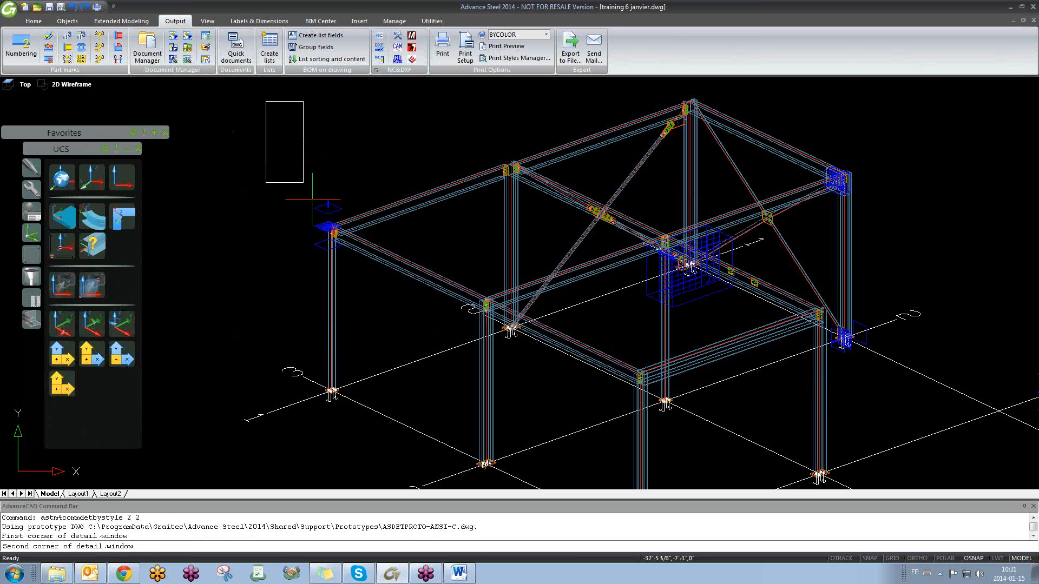
scroll(433, 312, down, 4)
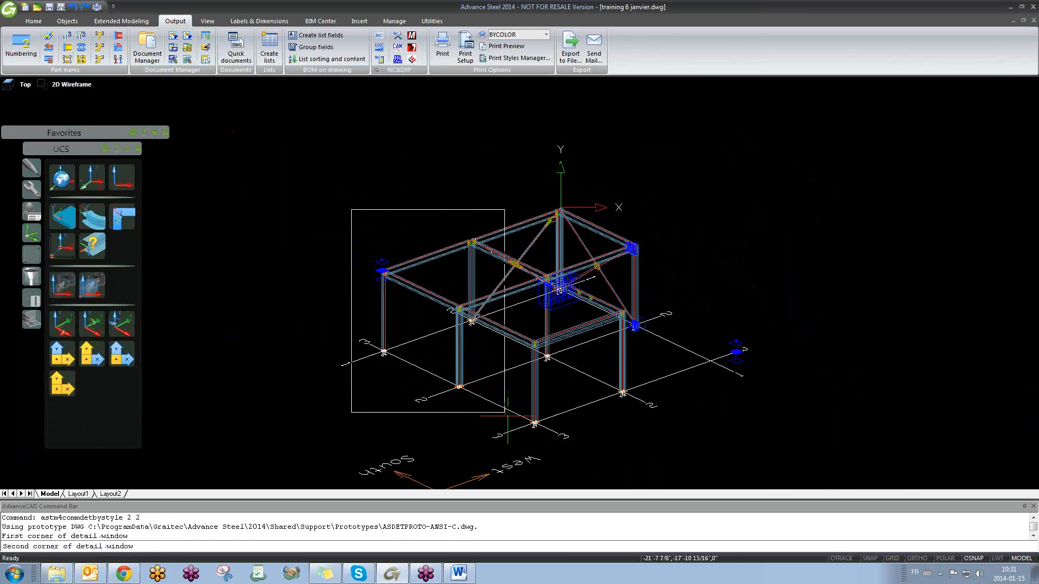
click(573, 452)
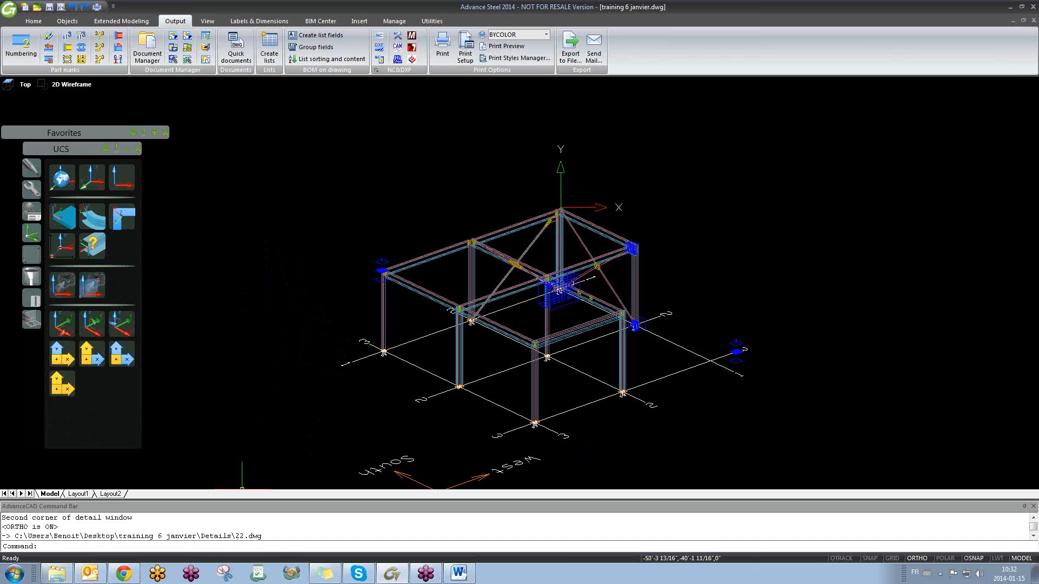
- Open detail drawing 22.dwg from the up-to-date details in the Document Manager
click(147, 46)
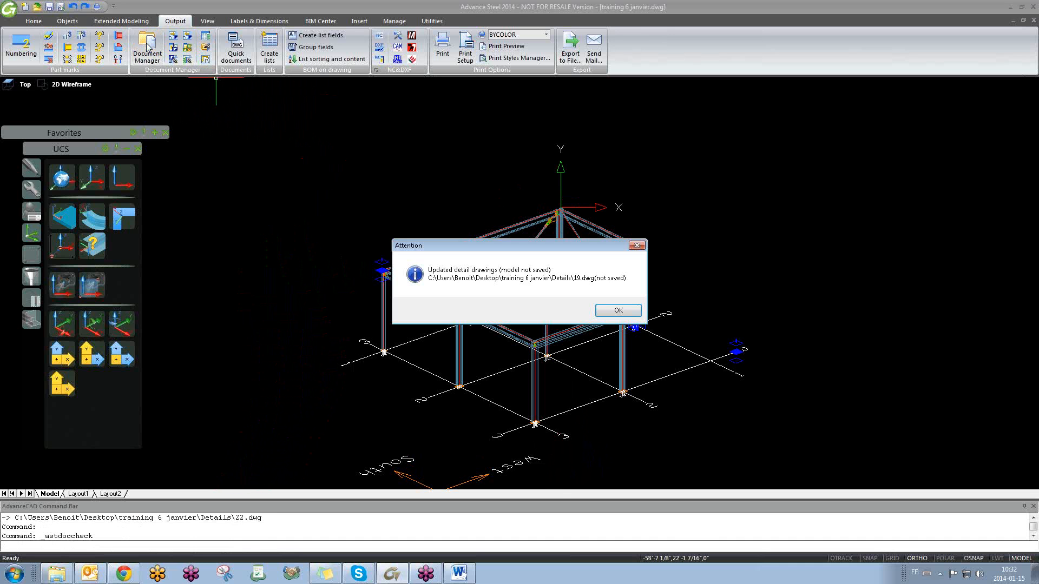
key(Return)
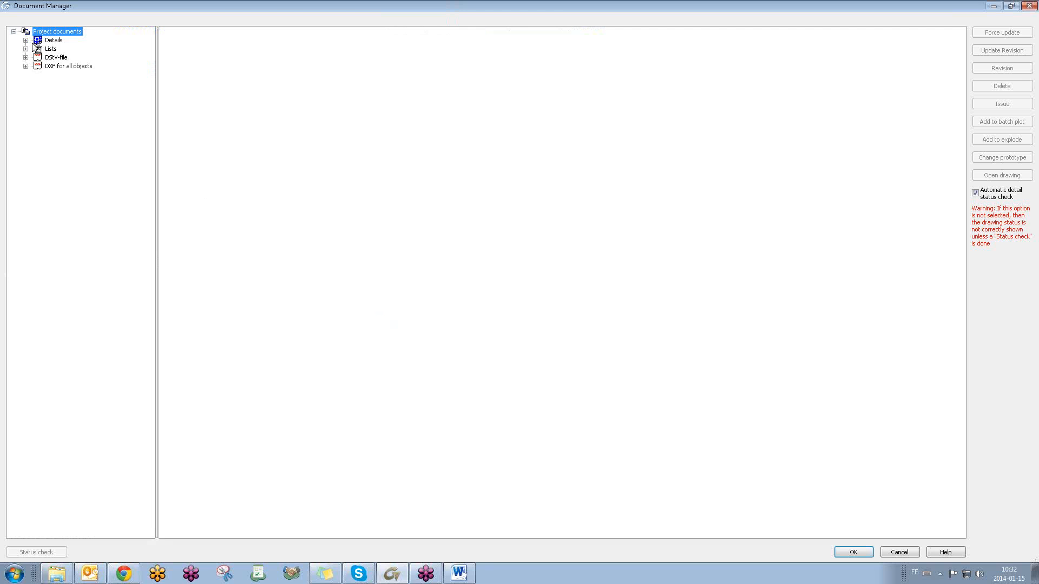
click(25, 40)
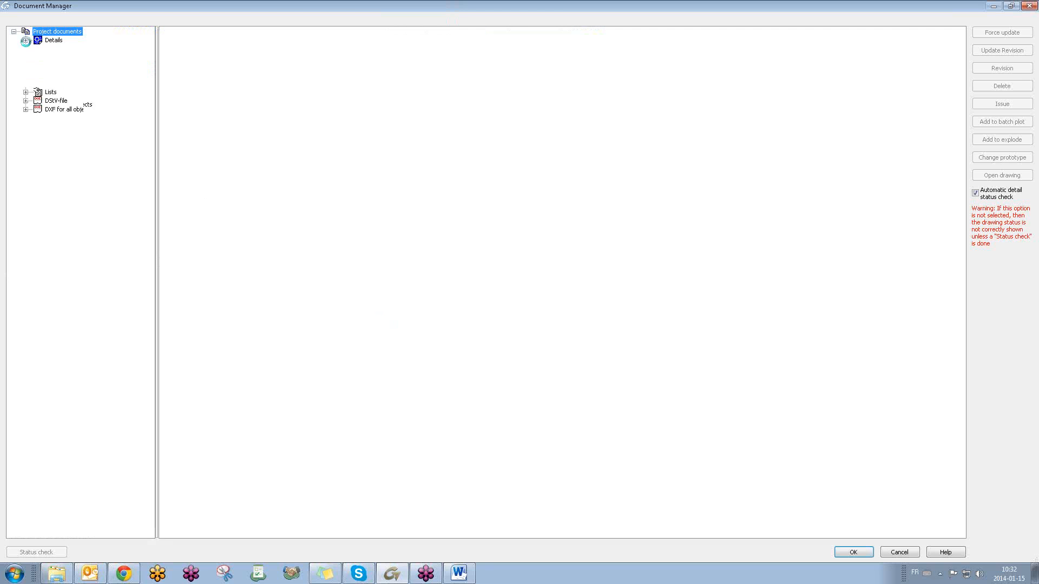
click(37, 74)
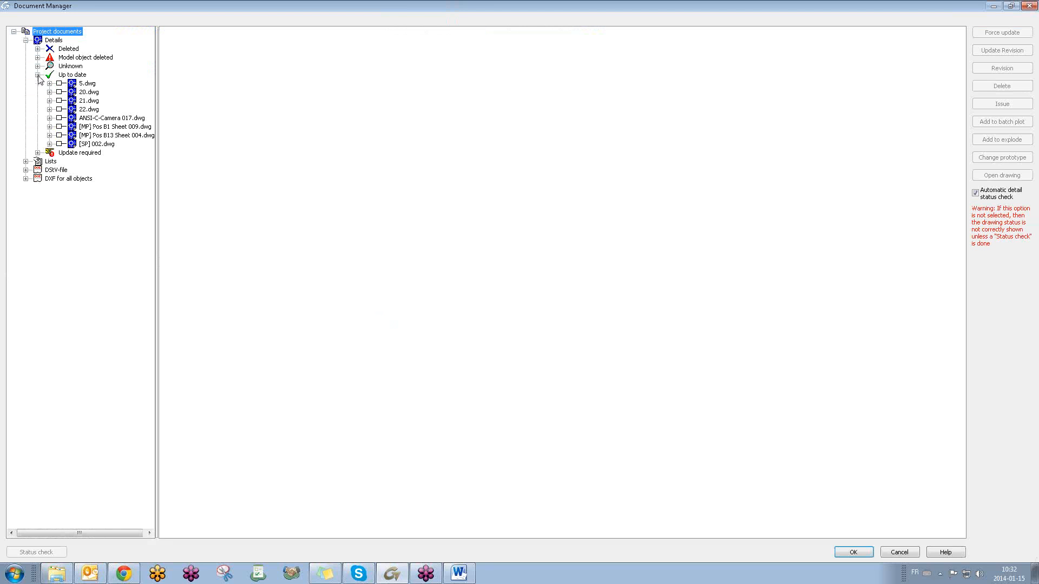
click(89, 109)
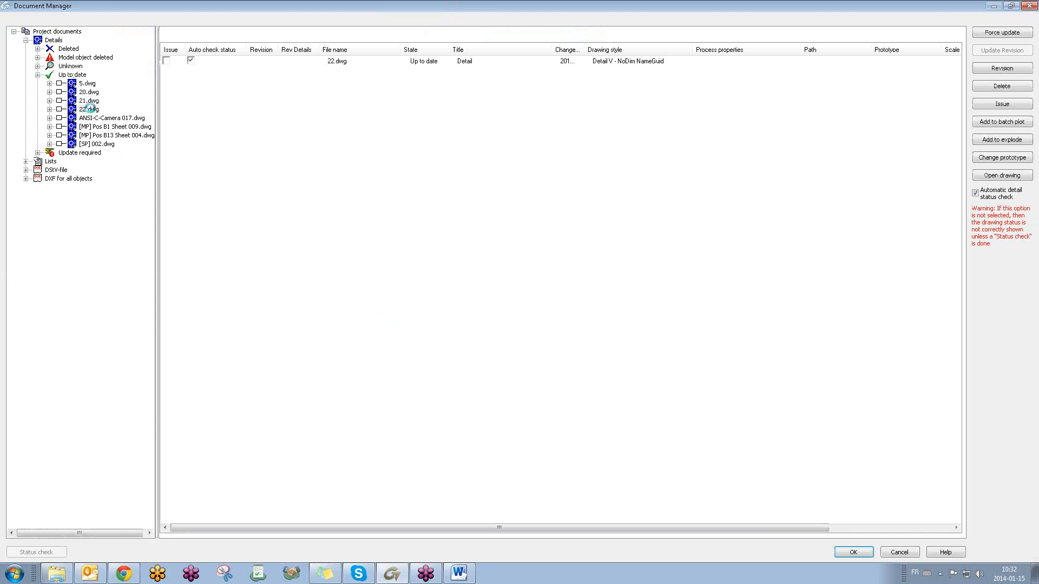
click(990, 177)
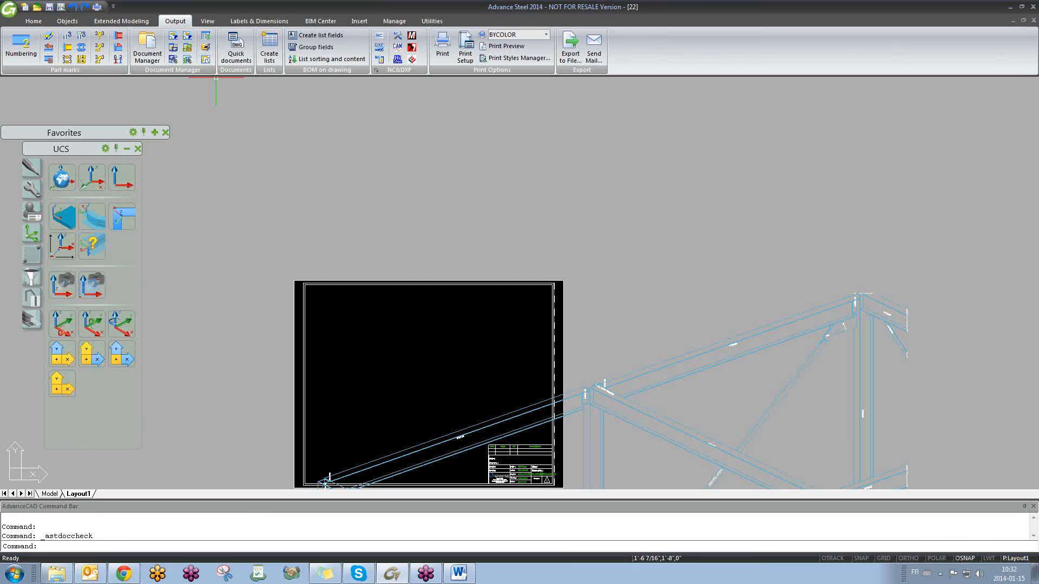
- Choose a smaller drawing scale for the isometric detail view in its view properties and apply it
scroll(439, 387, down, 8)
scroll(465, 431, up, 8)
middle_drag(465, 431, 434, 355)
scroll(405, 362, down, 3)
middle_drag(515, 476, 502, 367)
scroll(473, 432, up, 2)
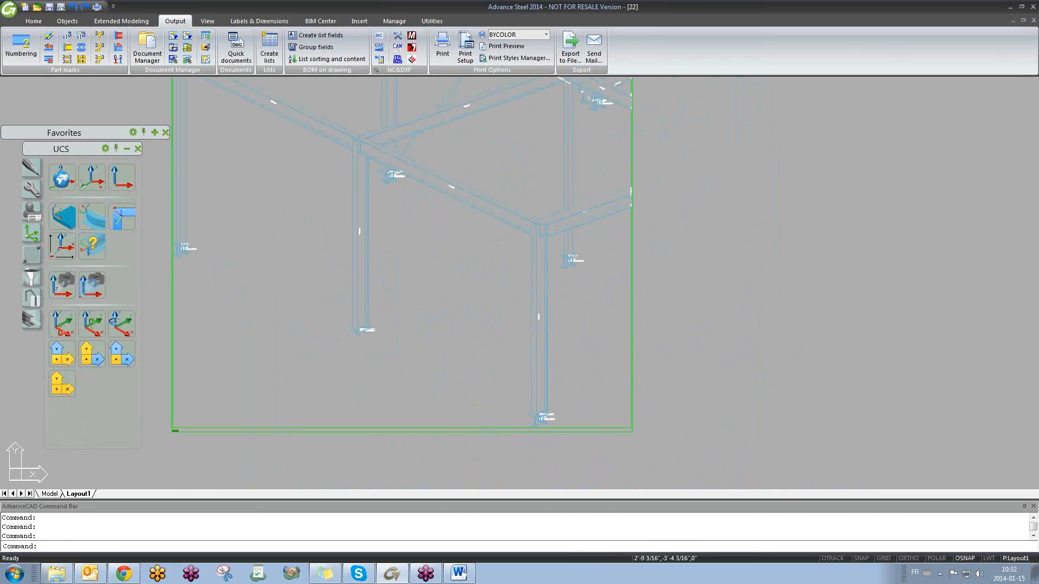
double_click(476, 429)
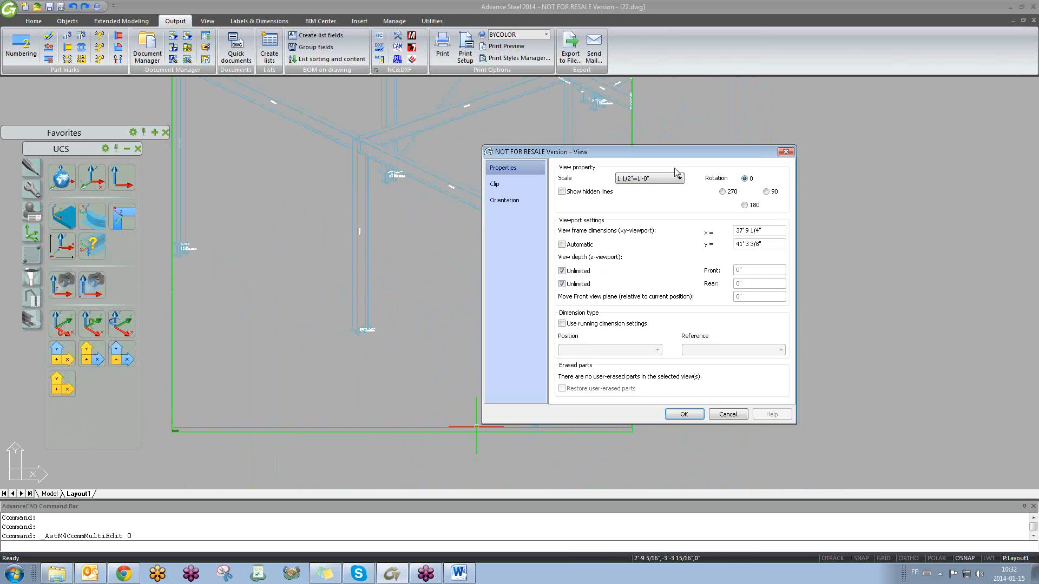
click(678, 178)
click(649, 311)
click(683, 414)
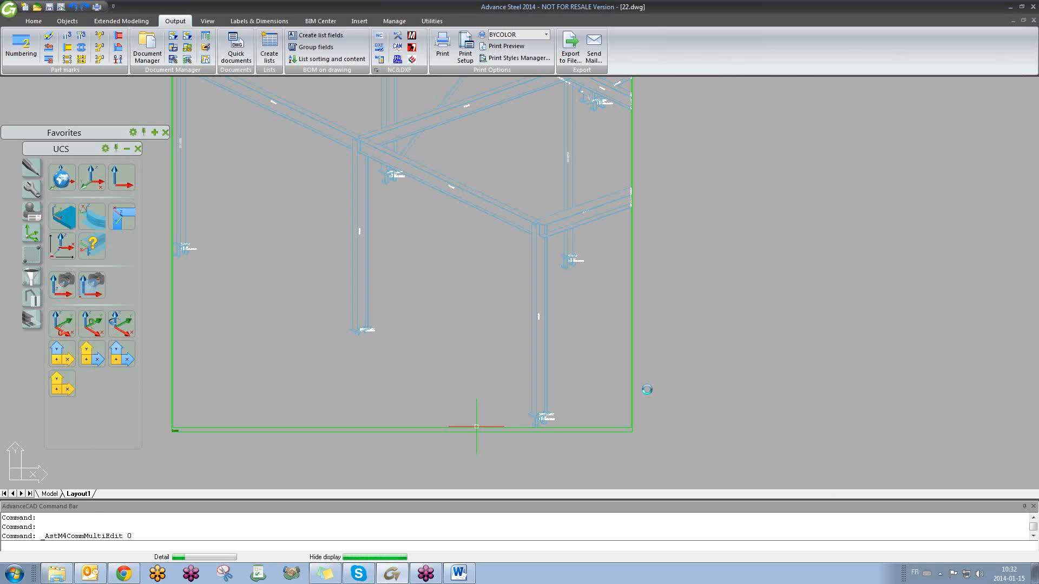
- Move the isometric detail view by its frame onto the empty area of the title block sheet
scroll(514, 301, down, 5)
scroll(496, 251, up, 5)
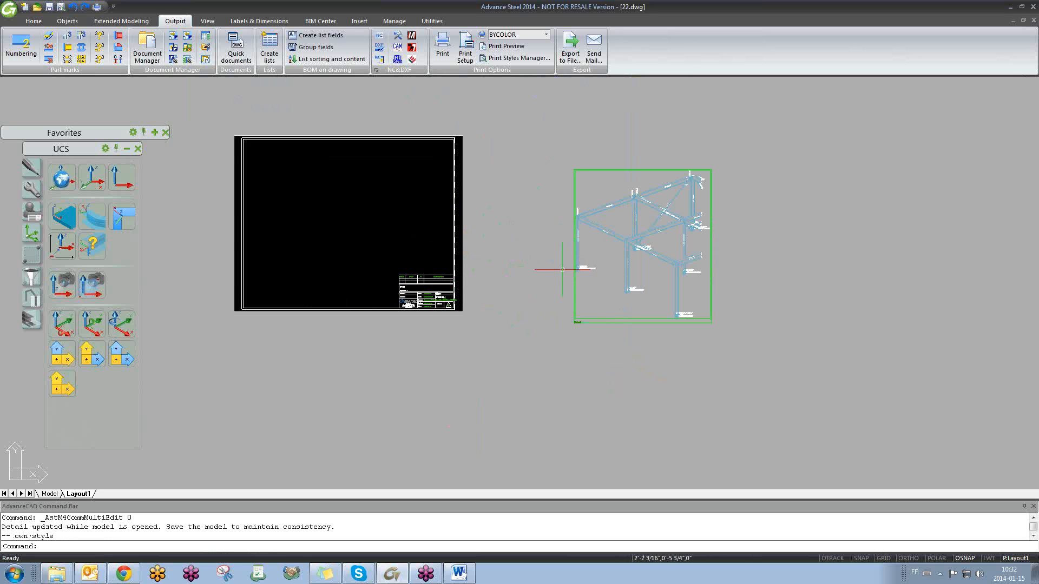
click(599, 322)
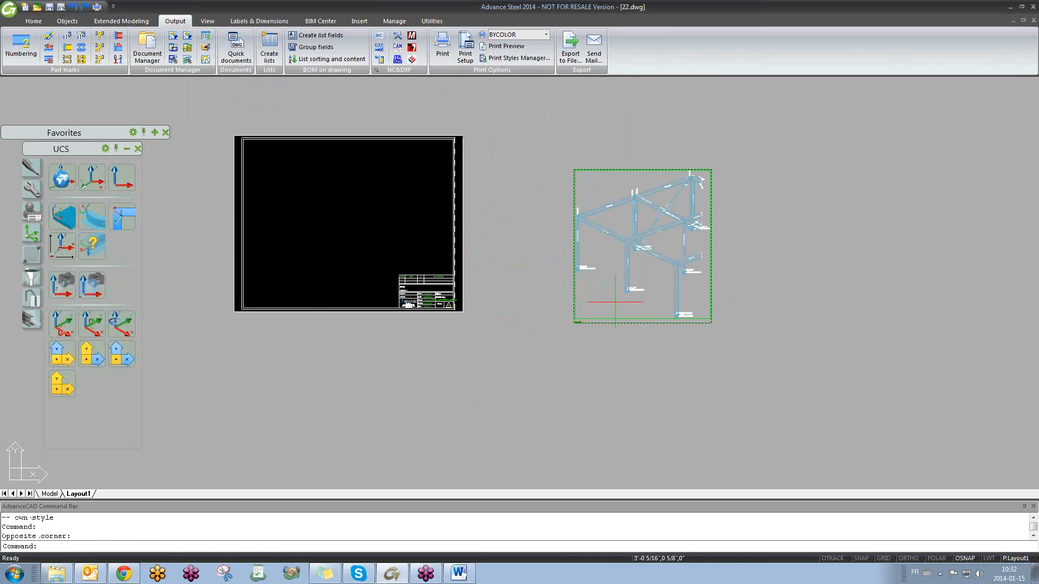
text(M)
key(Return)
click(624, 291)
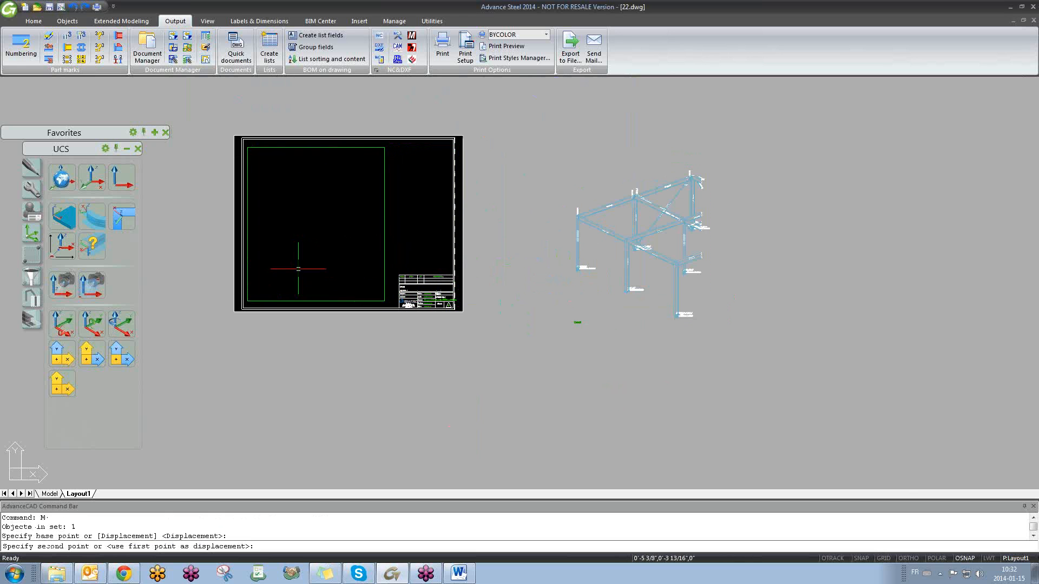
click(298, 269)
- Examine the placed isometric view, checking the profile labels, anchor labels and the cut beam ends at the detail boundary
scroll(318, 207, up, 5)
middle_drag(327, 204, 444, 274)
scroll(540, 220, down, 5)
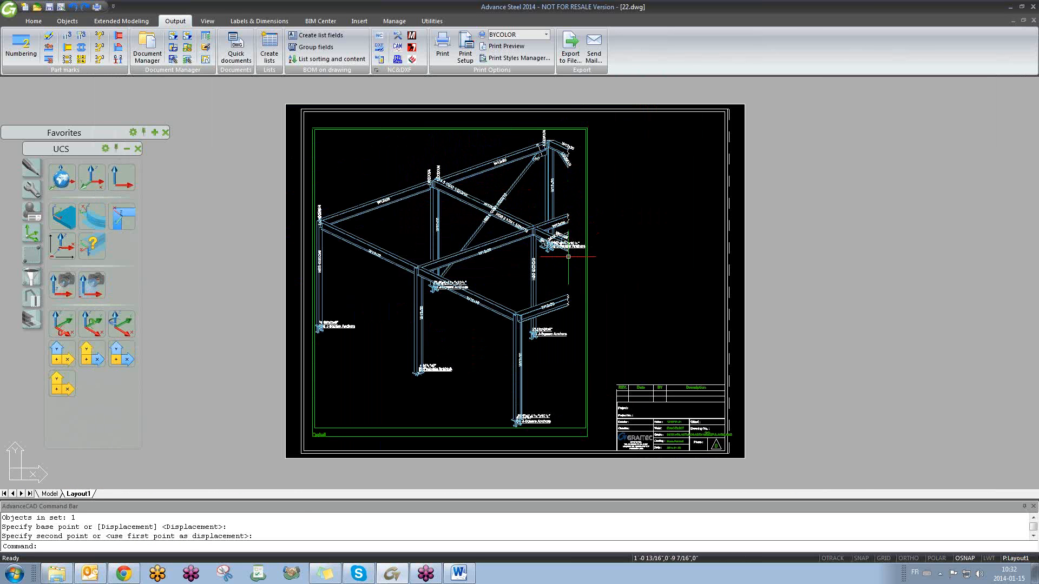
scroll(564, 238, up, 2)
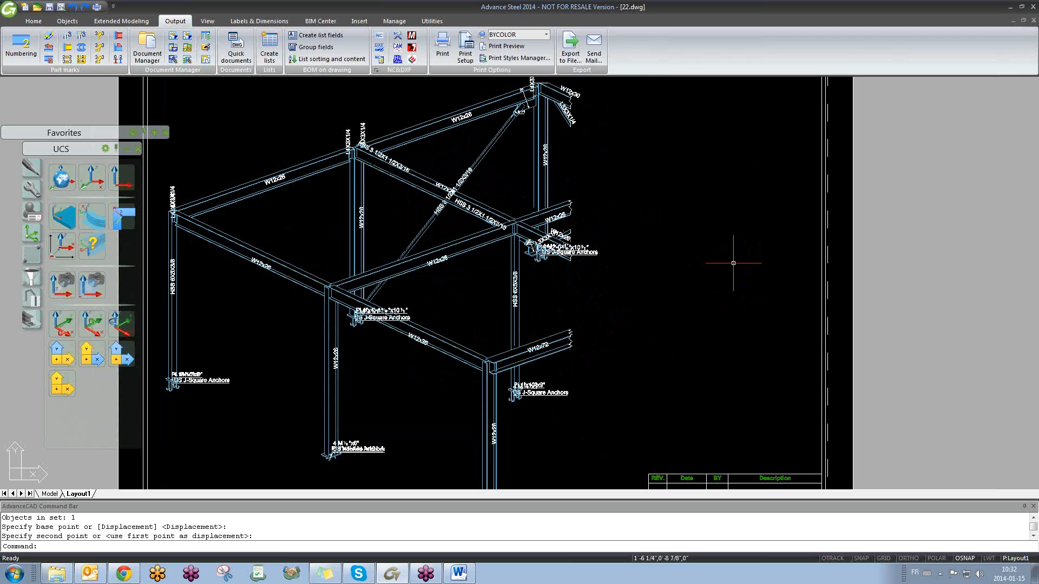
scroll(480, 136, down, 4)
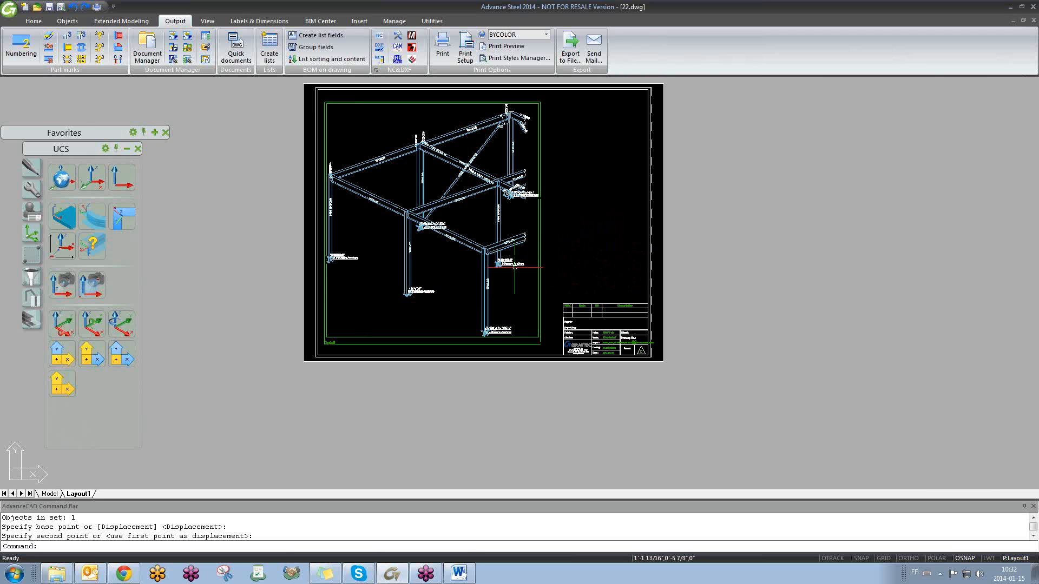
scroll(493, 246, up, 5)
scroll(493, 246, down, 6)
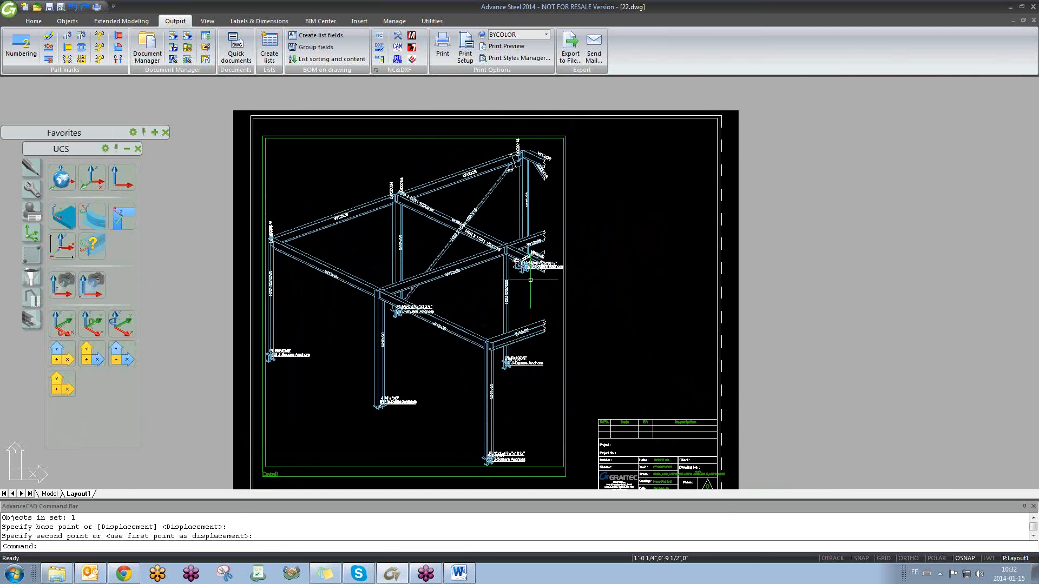
scroll(379, 273, up, 6)
scroll(401, 295, down, 5)
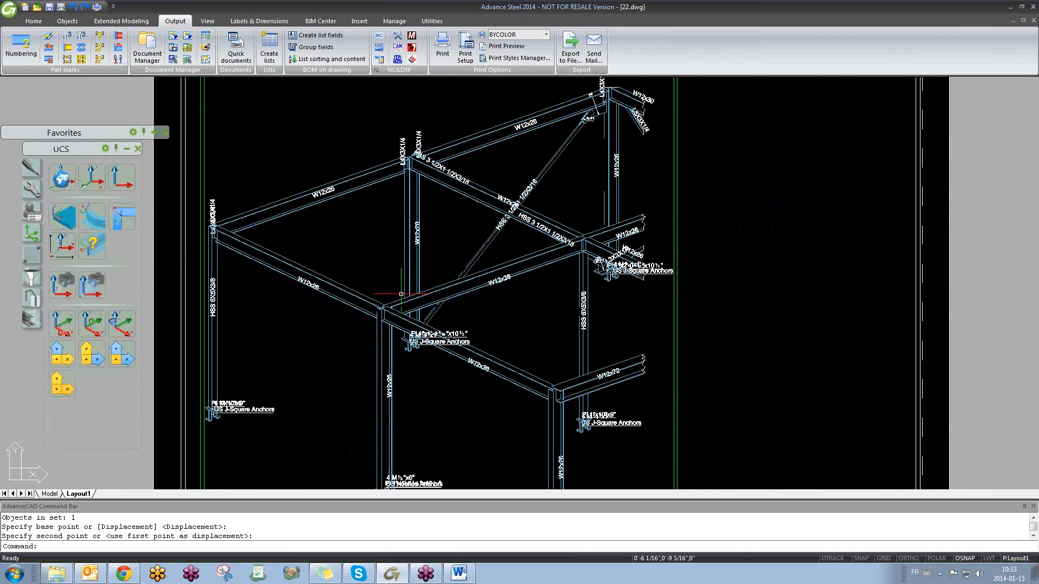
- Return to the training 6 janvier model and examine the bolted plates along the beam and the extent of the whole frame
key(ctrl+Tab)
scroll(583, 305, up, 6)
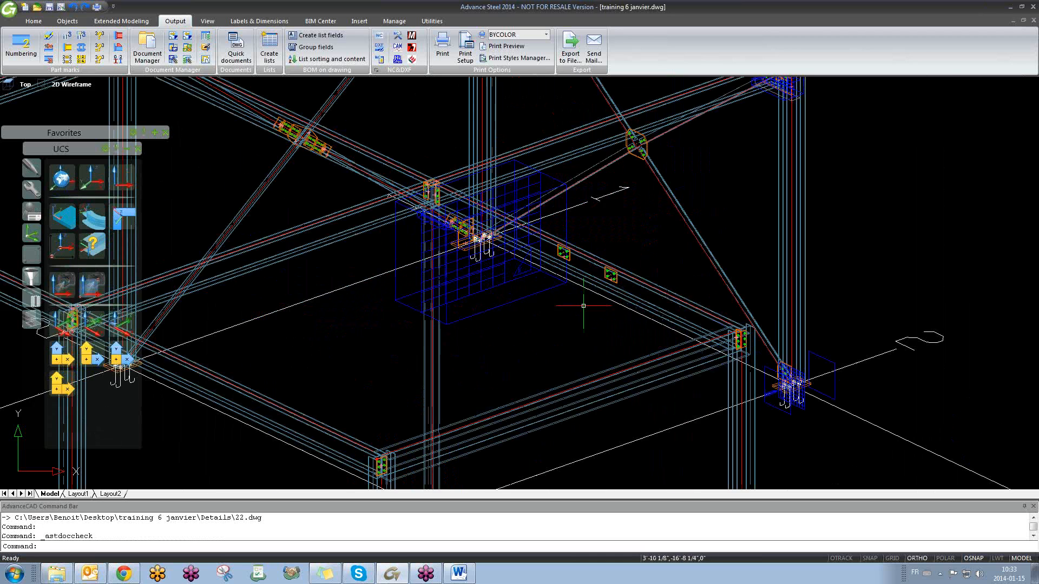
scroll(584, 305, up, 8)
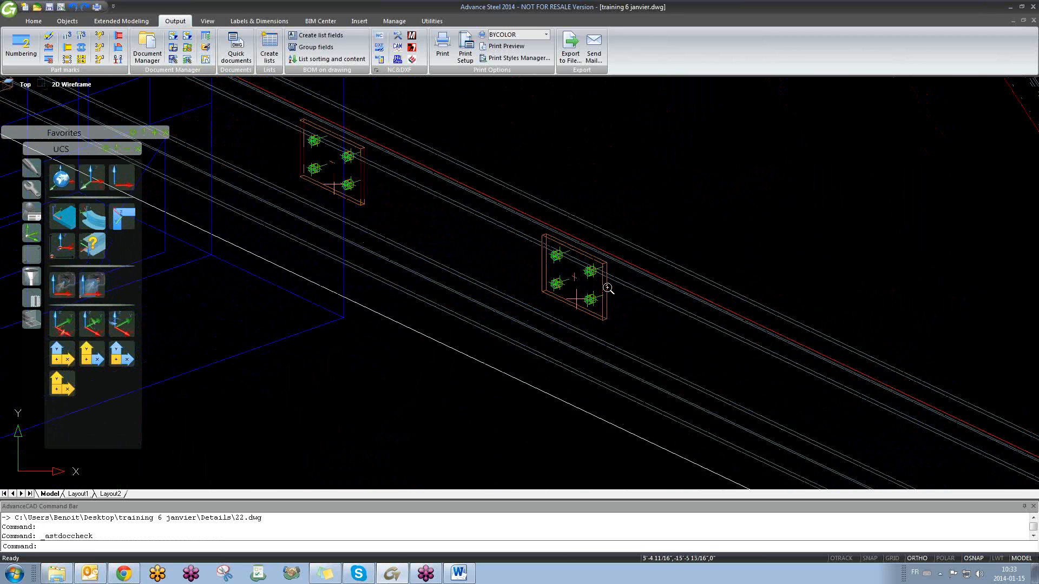
scroll(607, 288, down, 2)
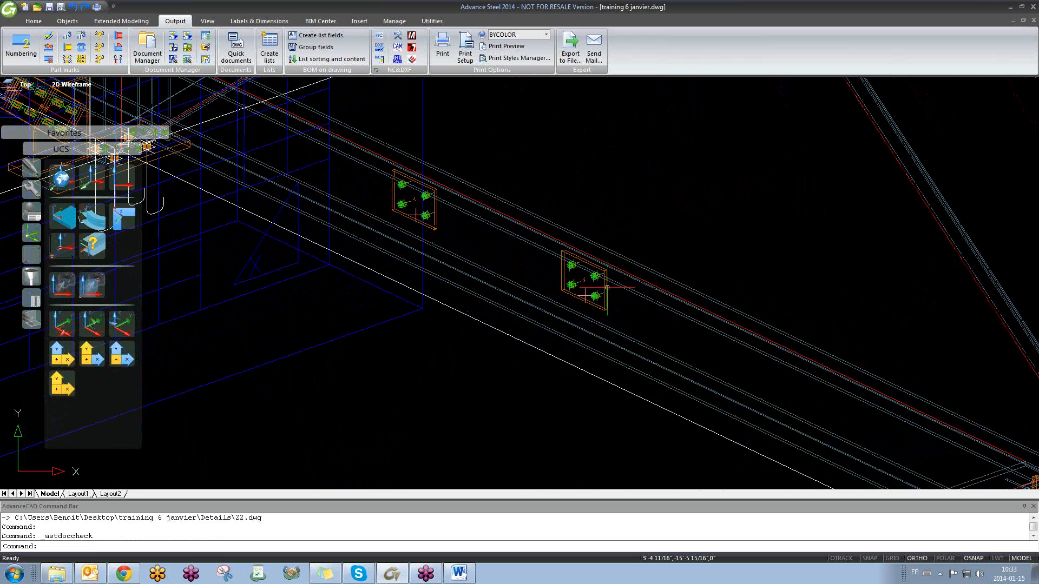
scroll(585, 284, down, 10)
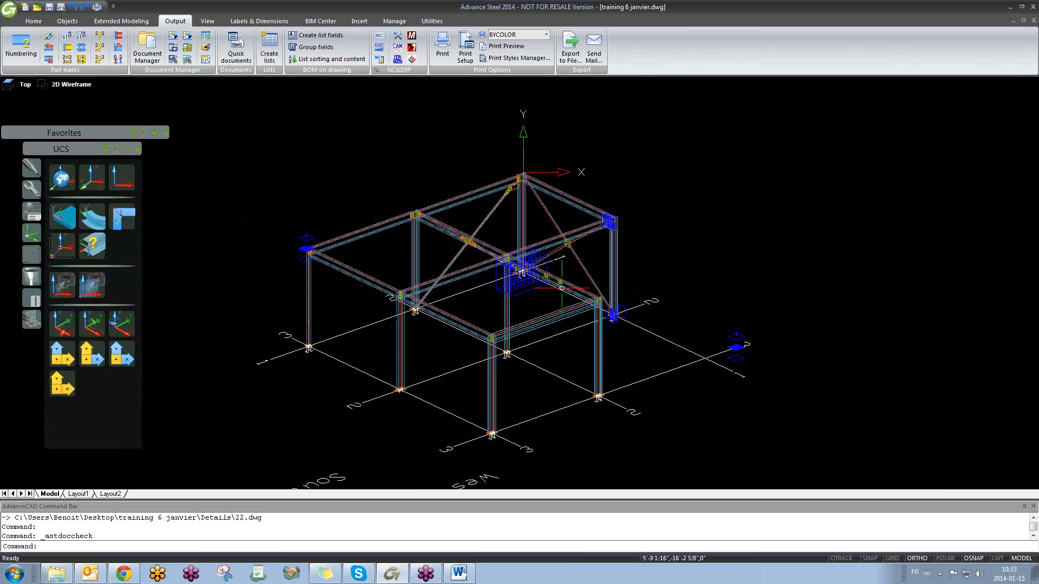
click(248, 120)
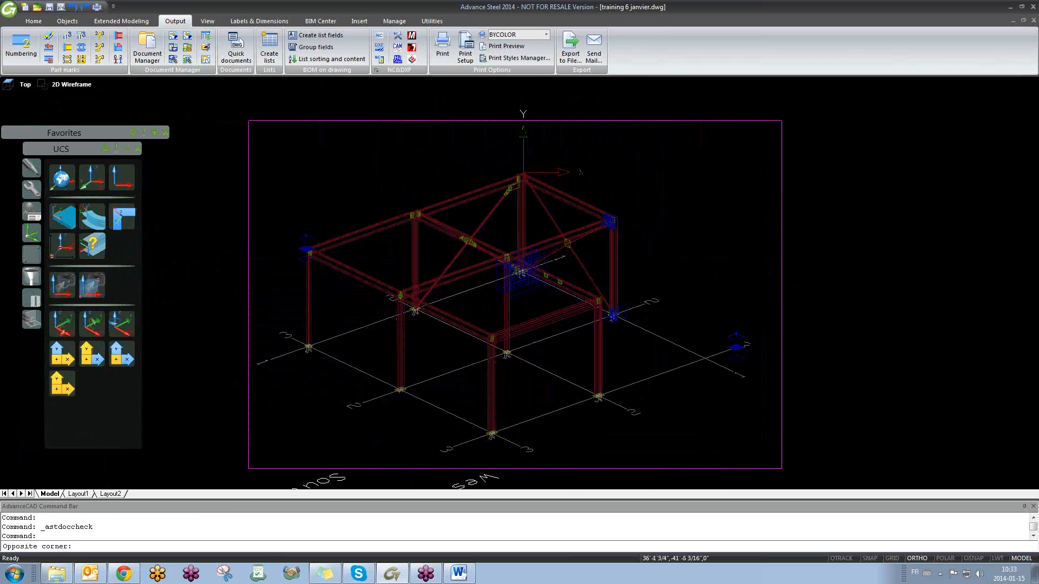
click(782, 468)
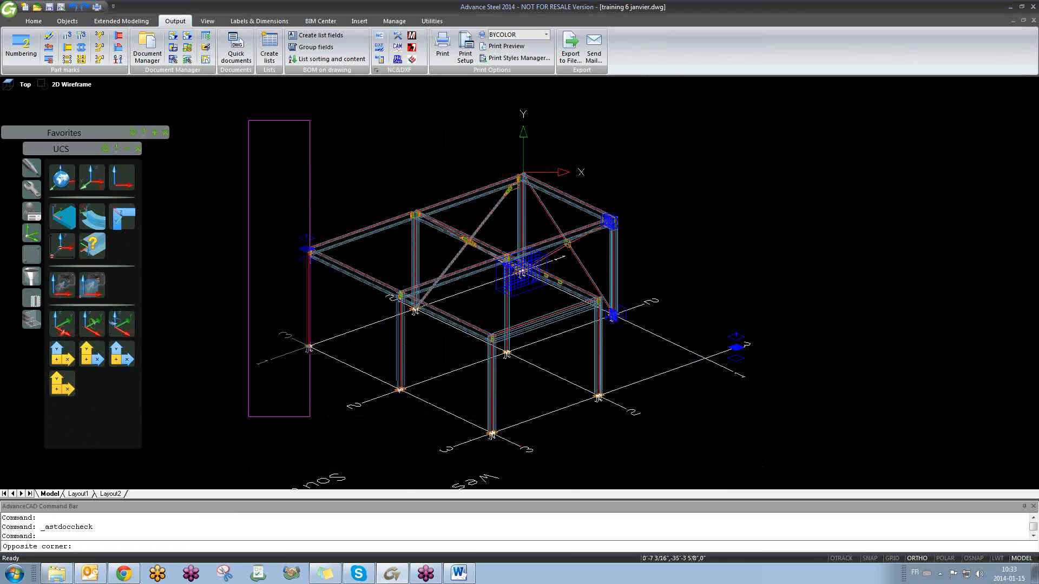
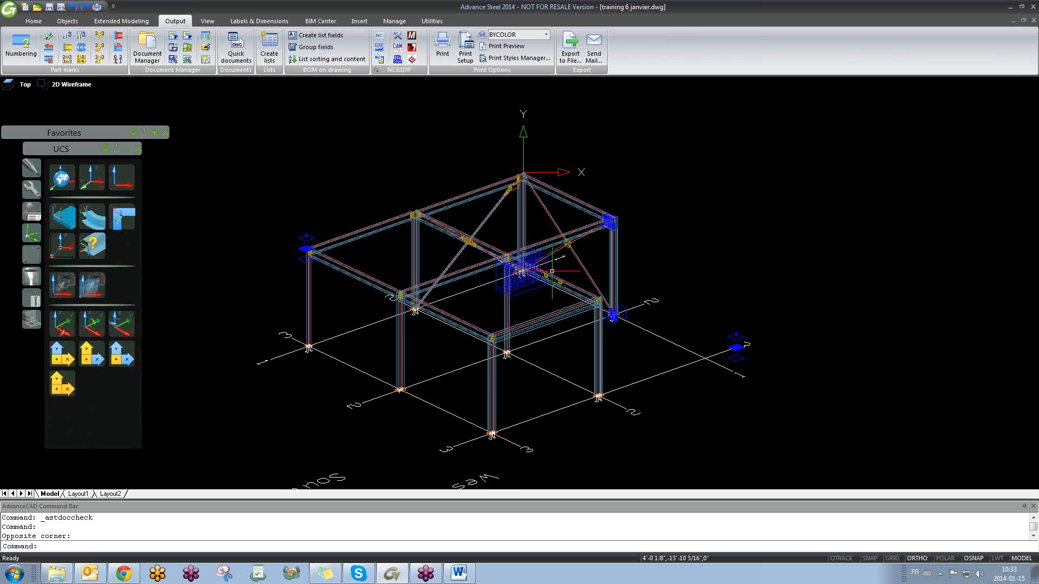
- Look through the View drawing styles in Quick documents and close the dialog
click(243, 48)
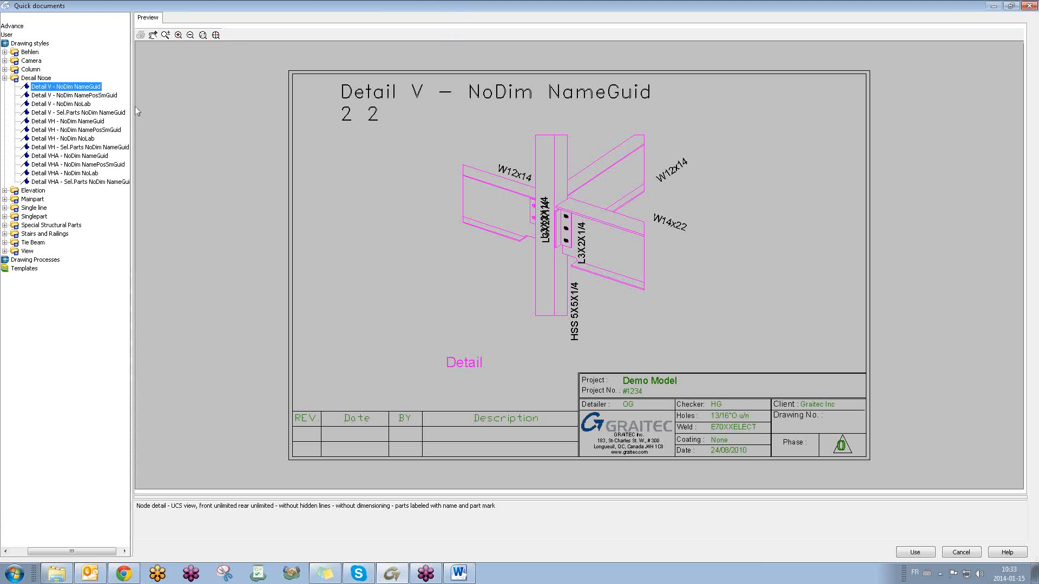
drag(132, 111, 291, 110)
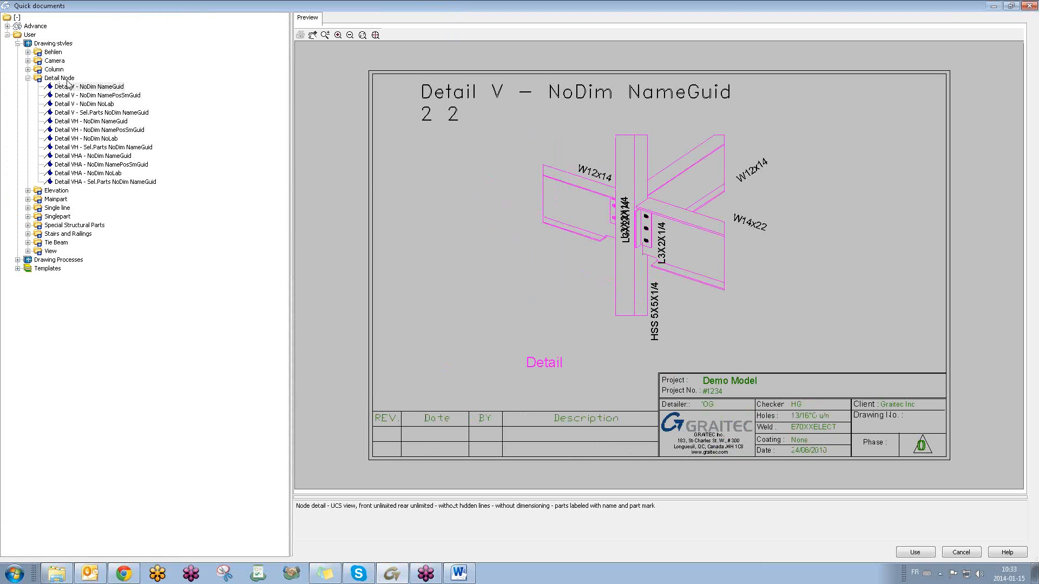
click(28, 251)
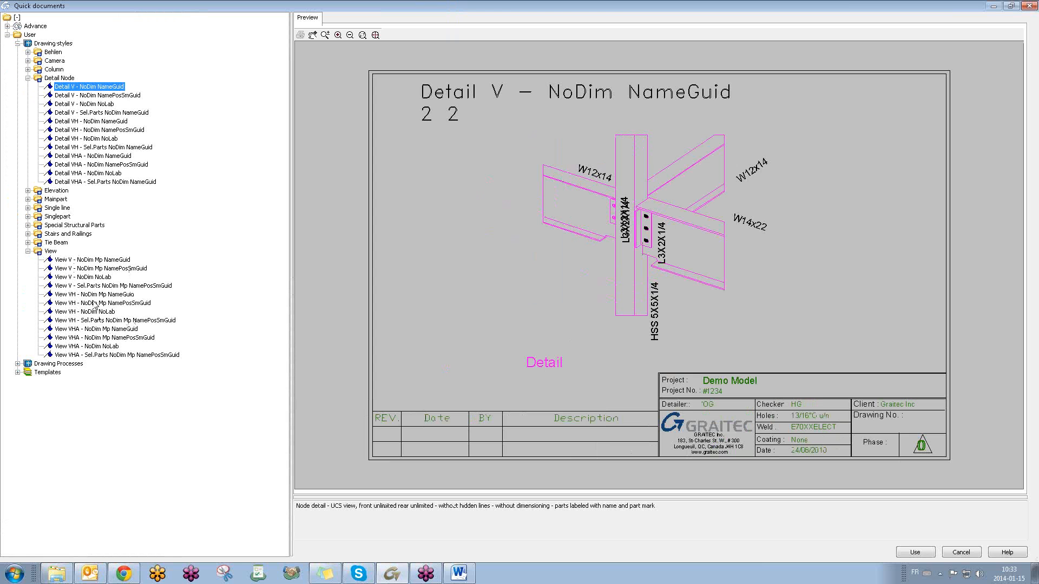
click(1029, 6)
- Examine the beam plates, bracing and camera symbols of the whole frame in the training 6 janvier model
scroll(568, 276, up, 4)
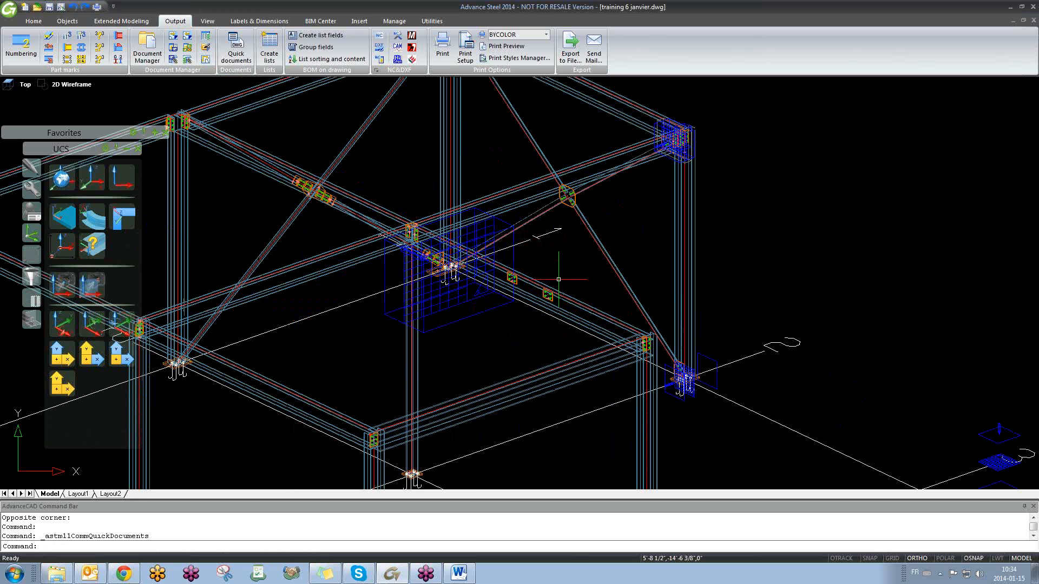
scroll(525, 288, down, 2)
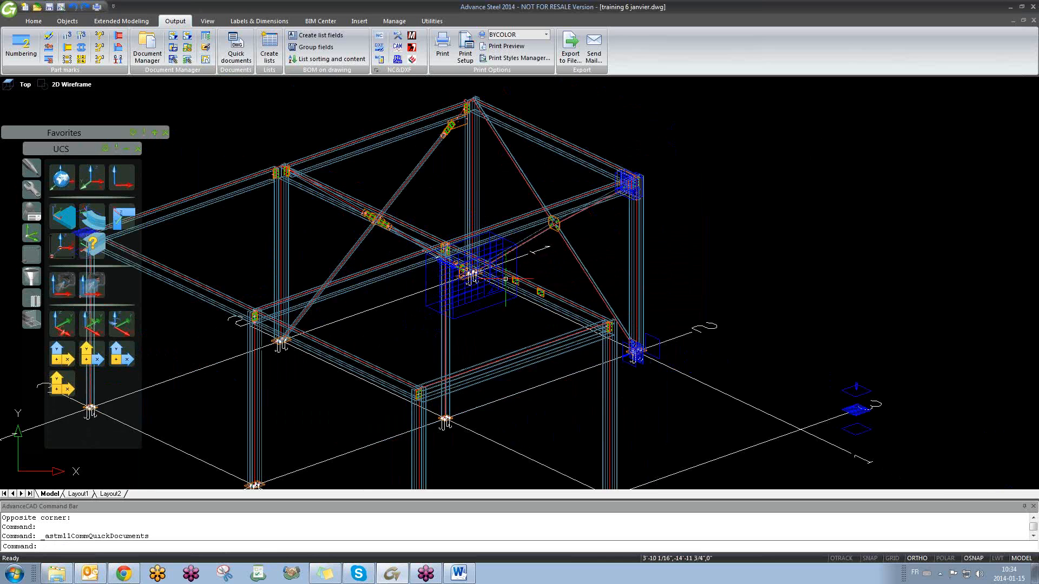
scroll(524, 288, down, 3)
scroll(510, 265, up, 4)
scroll(510, 265, down, 3)
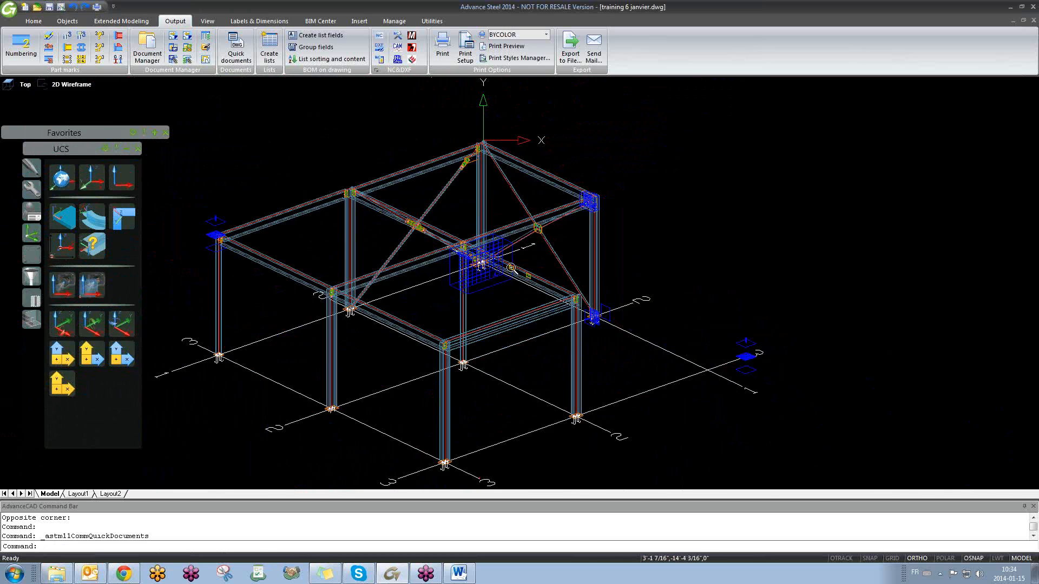
scroll(510, 265, up, 3)
scroll(531, 276, down, 1)
scroll(531, 276, down, 1)
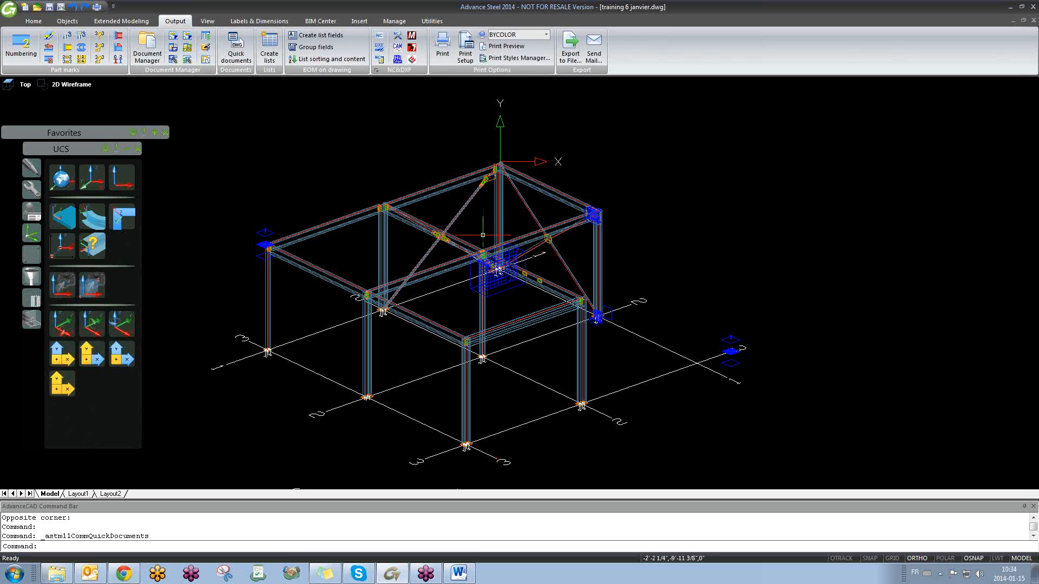
scroll(543, 278, up, 4)
scroll(544, 283, down, 4)
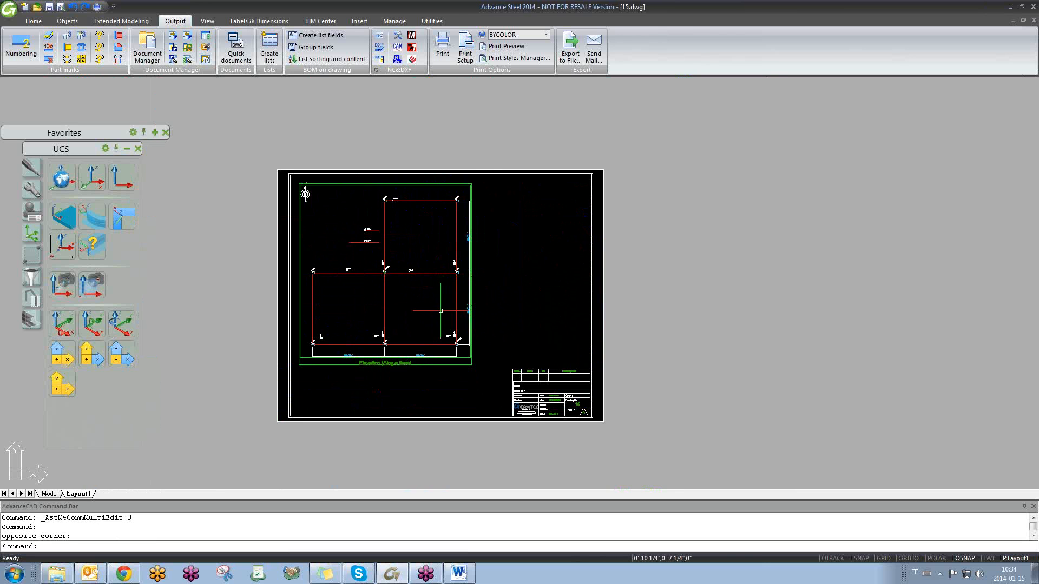
- Switch to drawing 19 and update its isometric detail view
key(ctrl+Tab)
key(ctrl+Tab)
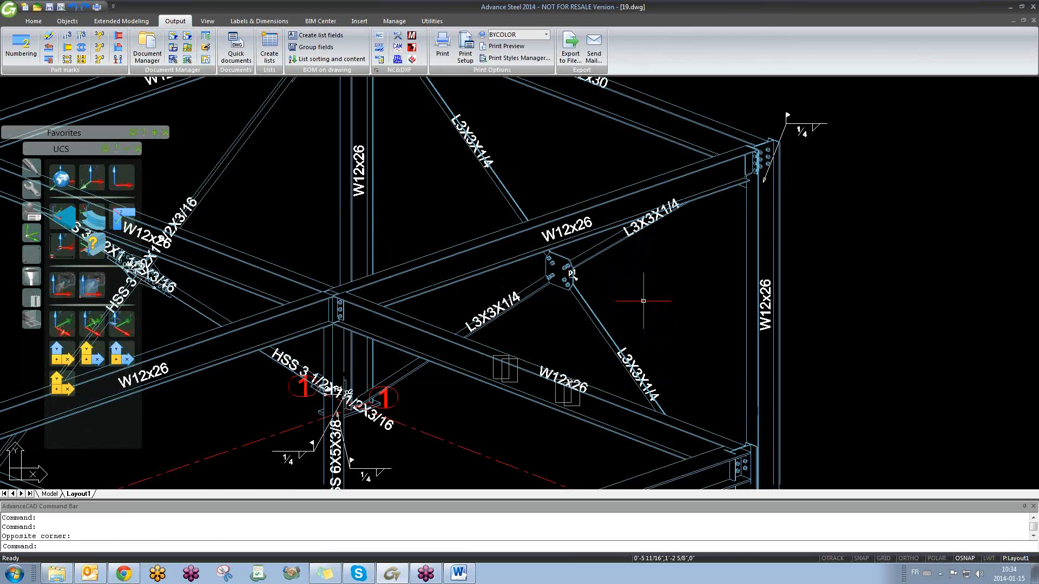
scroll(509, 386, up, 5)
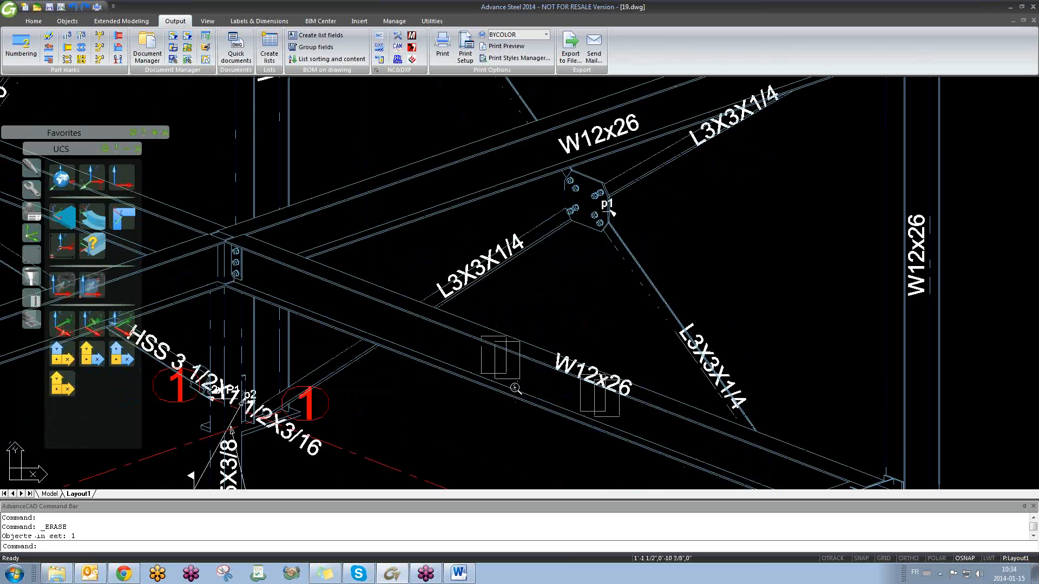
scroll(506, 381, down, 15)
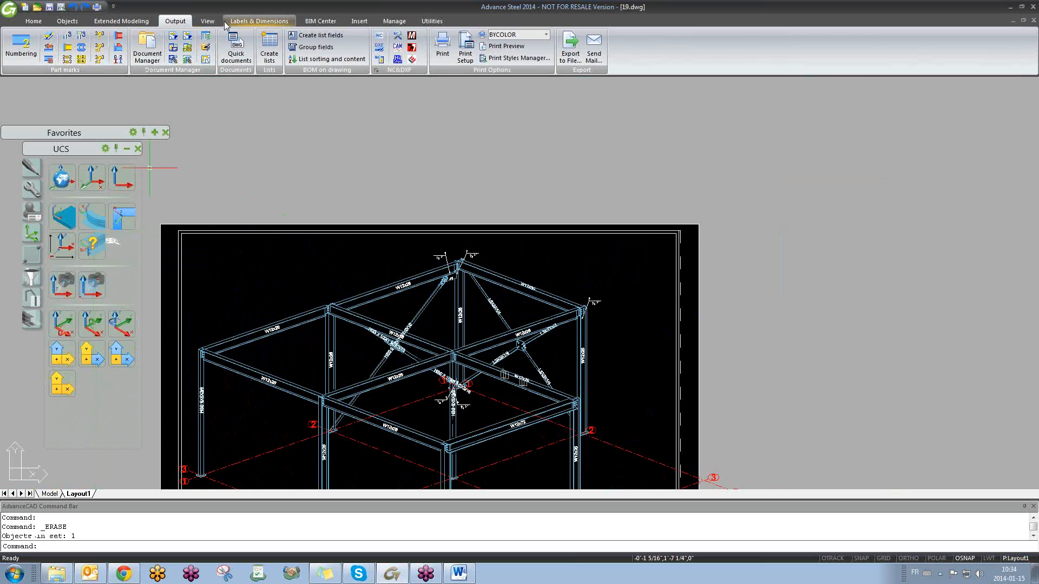
click(259, 20)
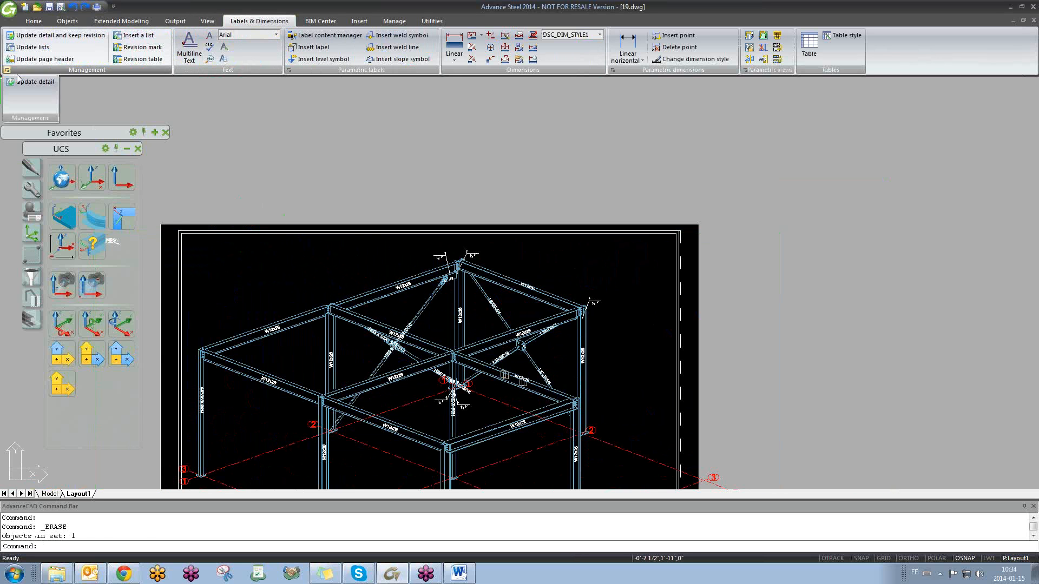
click(54, 36)
- Check the updated isometric view in drawing 19 around the W12x26 beams and the L3X3X1/4 bracing
scroll(533, 372, up, 4)
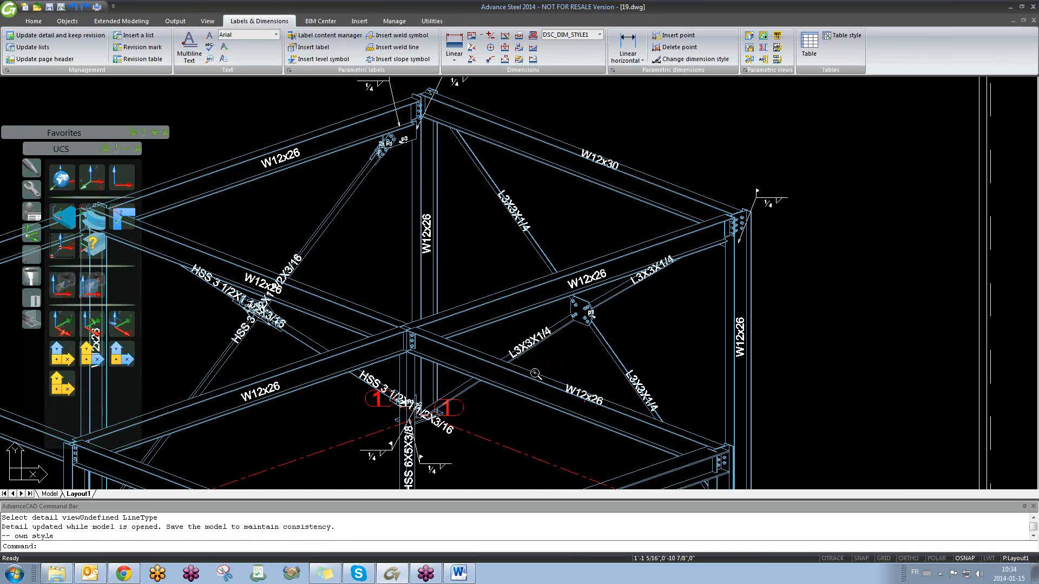
scroll(532, 372, down, 5)
scroll(514, 368, up, 5)
scroll(514, 368, down, 3)
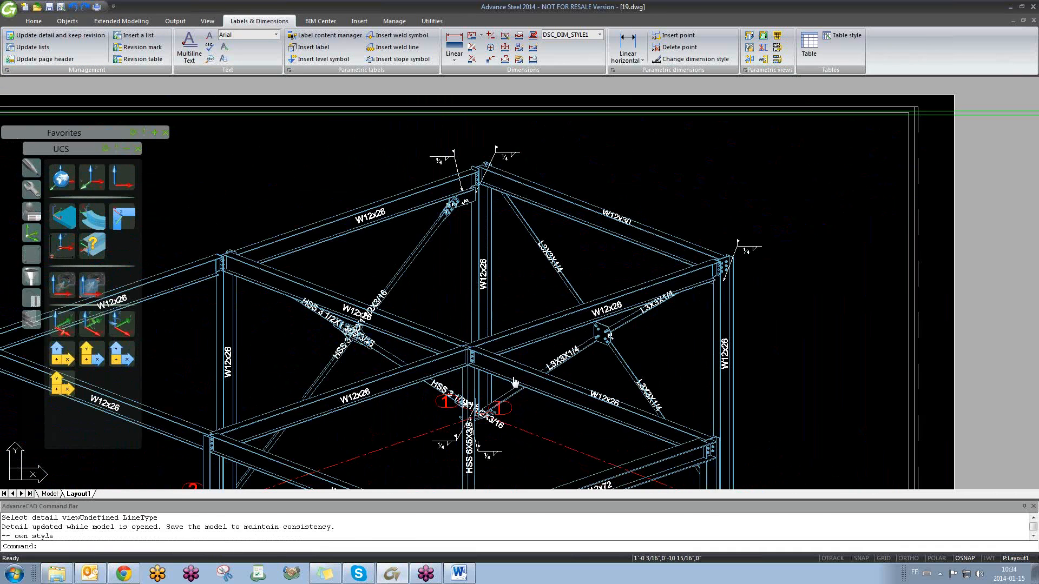
middle_drag(514, 368, 633, 335)
- Glance at drawing 22, and examine the camera box and anchored column bases in the training 6 janvier model
key(ctrl+Tab)
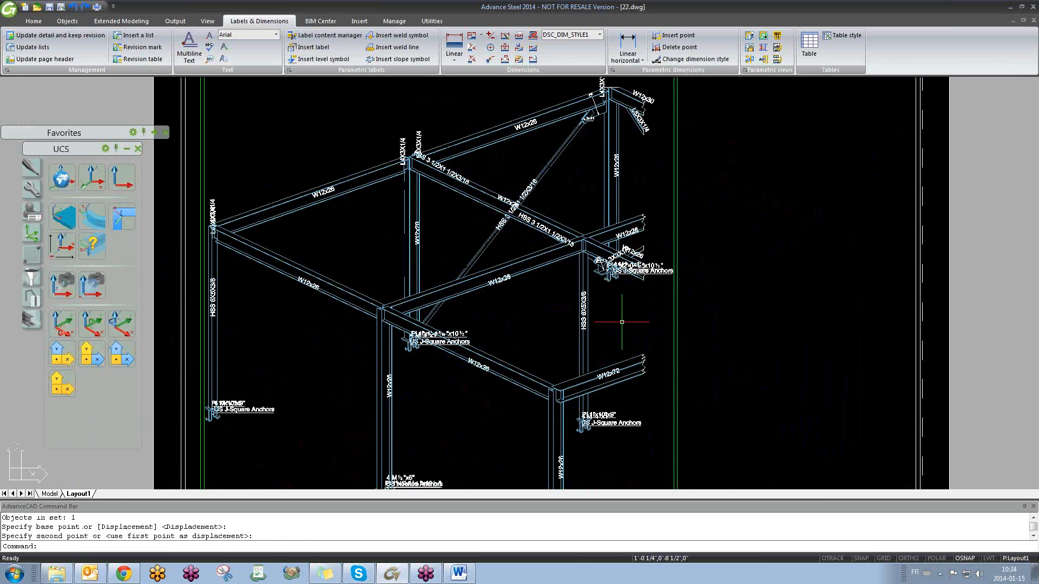
key(ctrl+Tab)
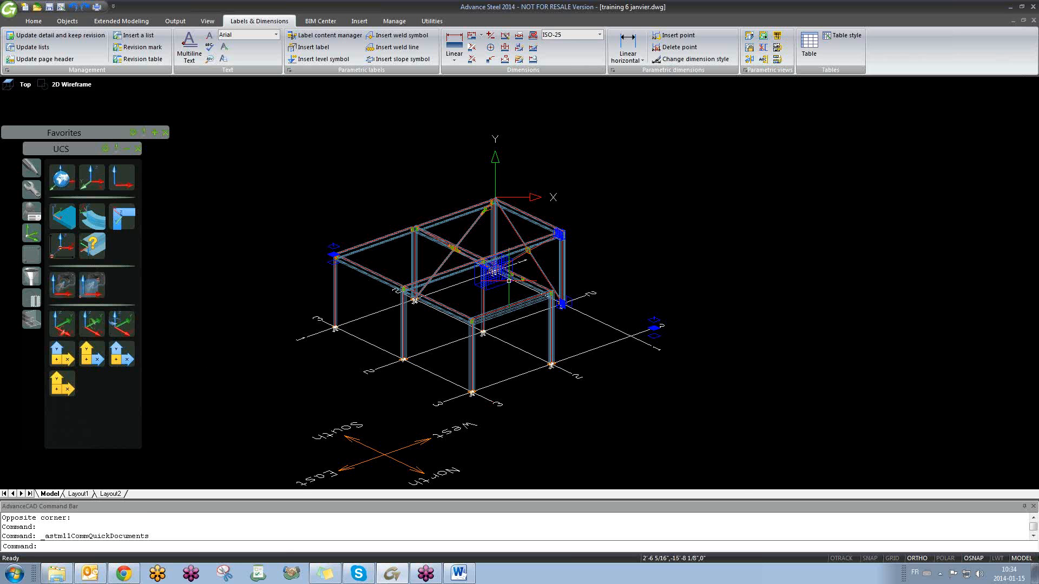
scroll(496, 349, up, 5)
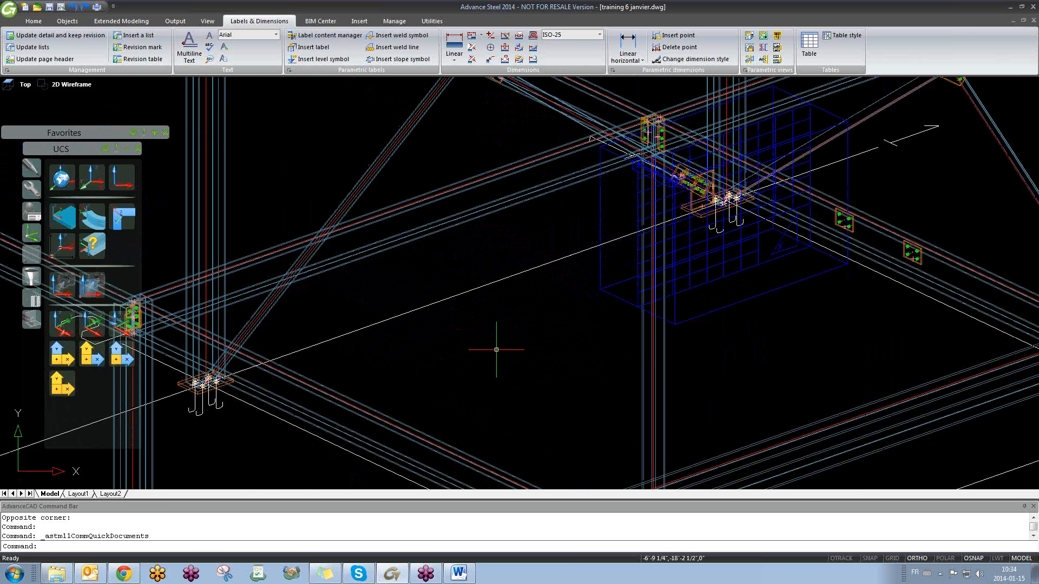
click(496, 350)
click(450, 330)
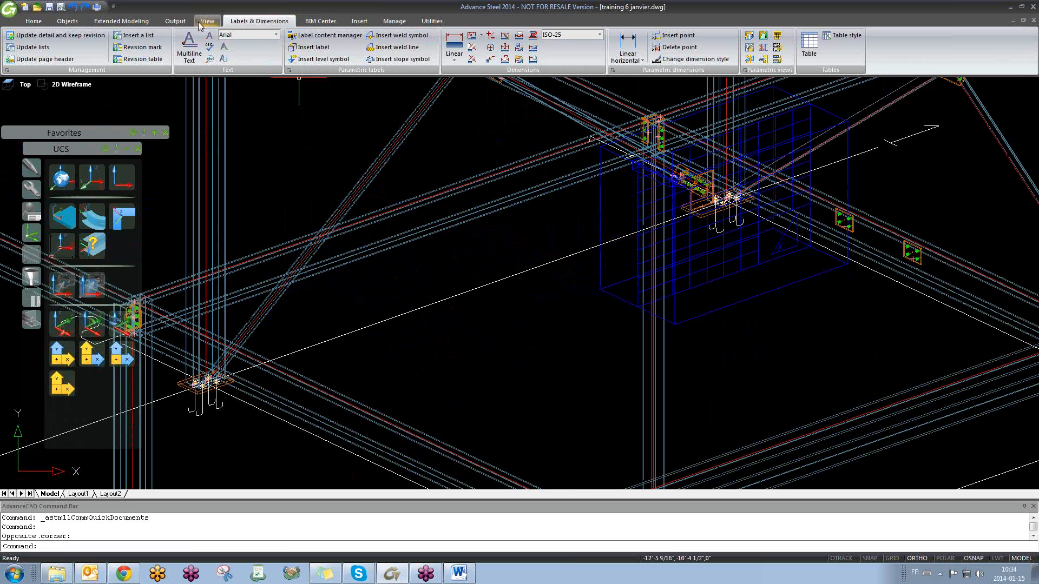
- Reopen Quick documents with a wider style tree and preview the Detail Node styles down to Detail VHA - NoDim NoLab
click(176, 22)
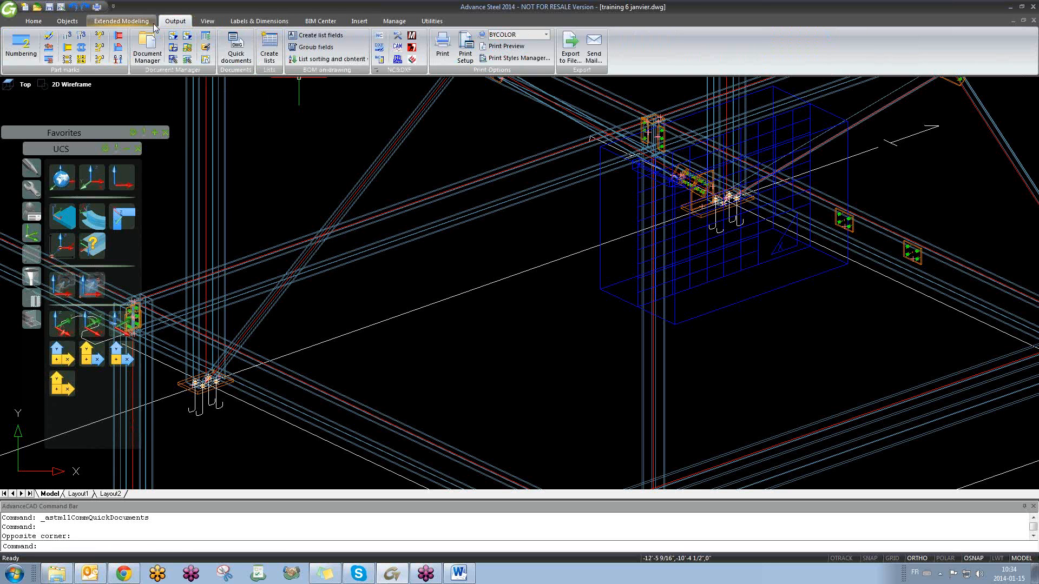
click(236, 48)
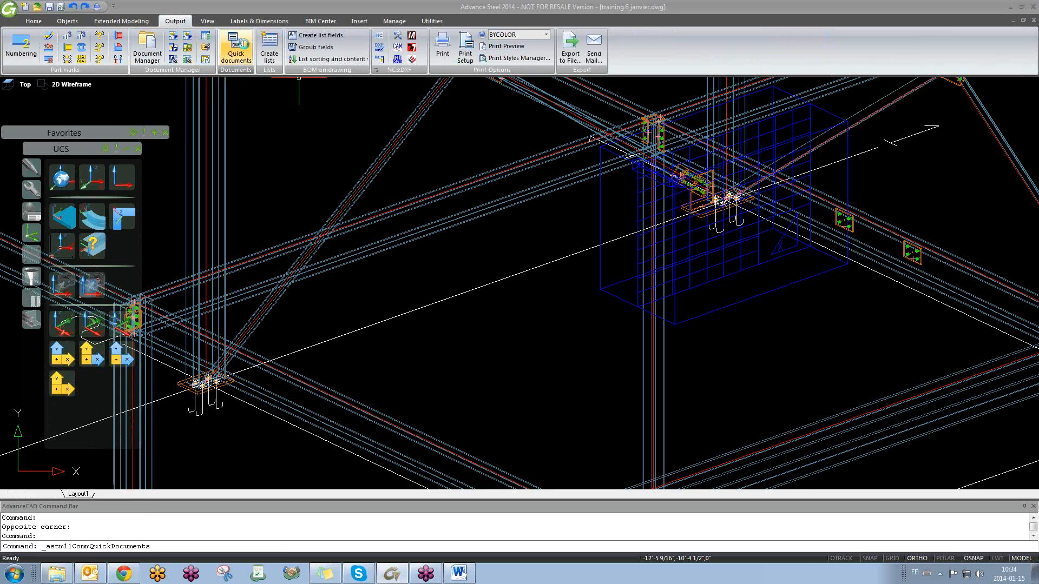
drag(134, 95, 207, 98)
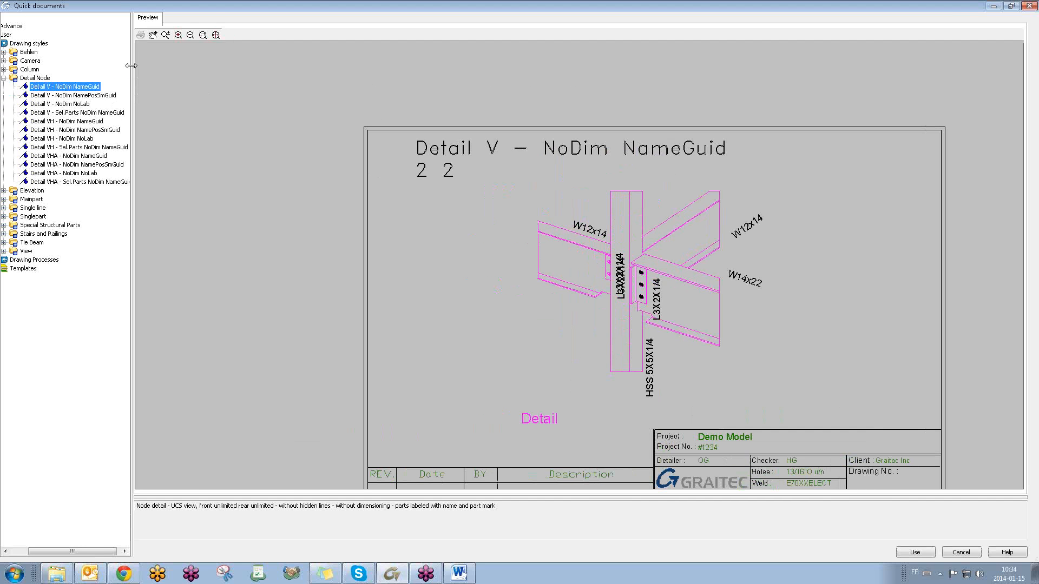
drag(131, 65, 215, 65)
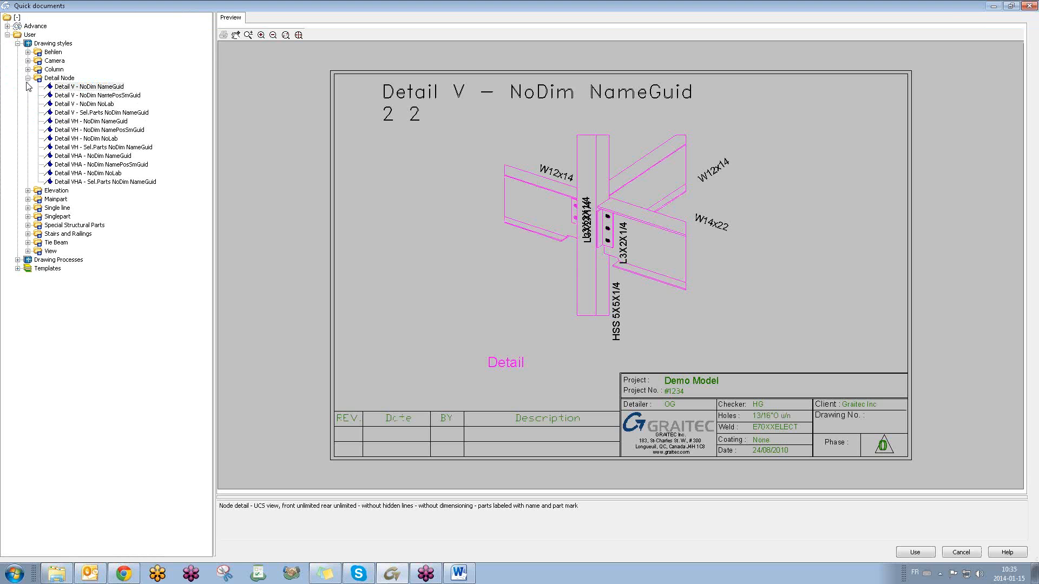
click(78, 95)
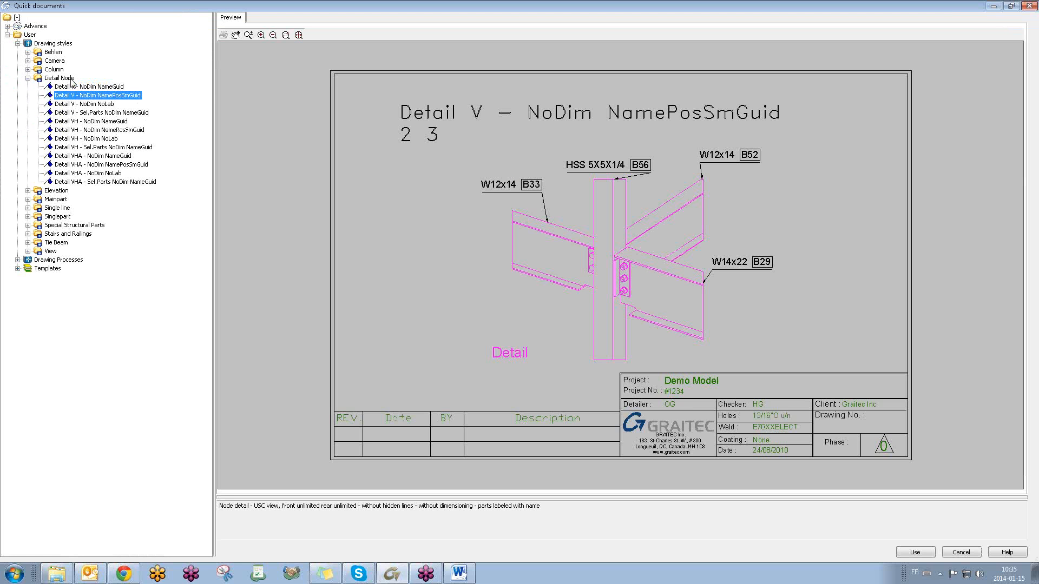
key(Down)
key(Down)
key(Down)
key(Down)
key(Down)
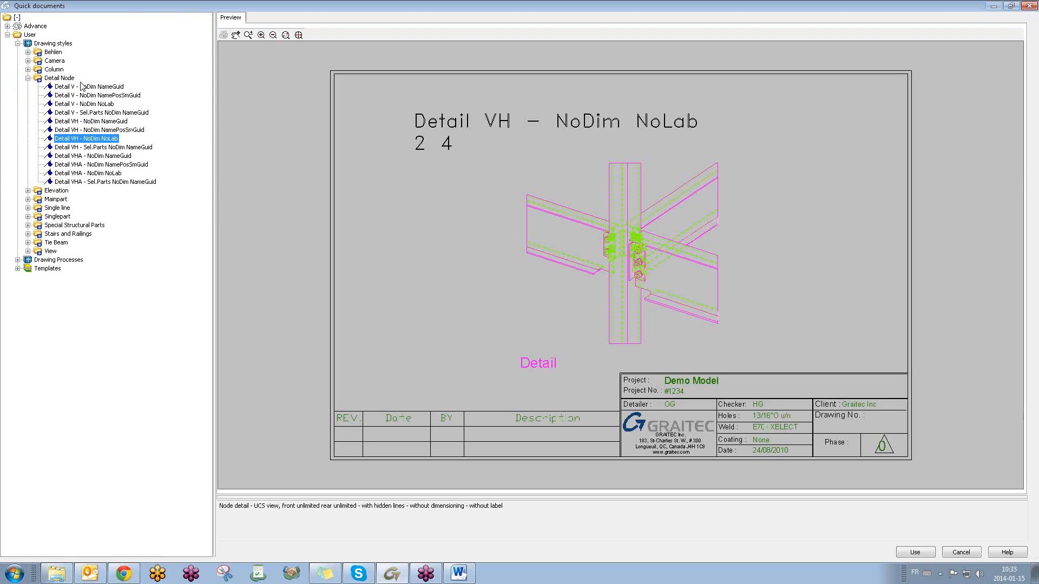
key(Down)
key(Down)
key(Down)
key(Down)
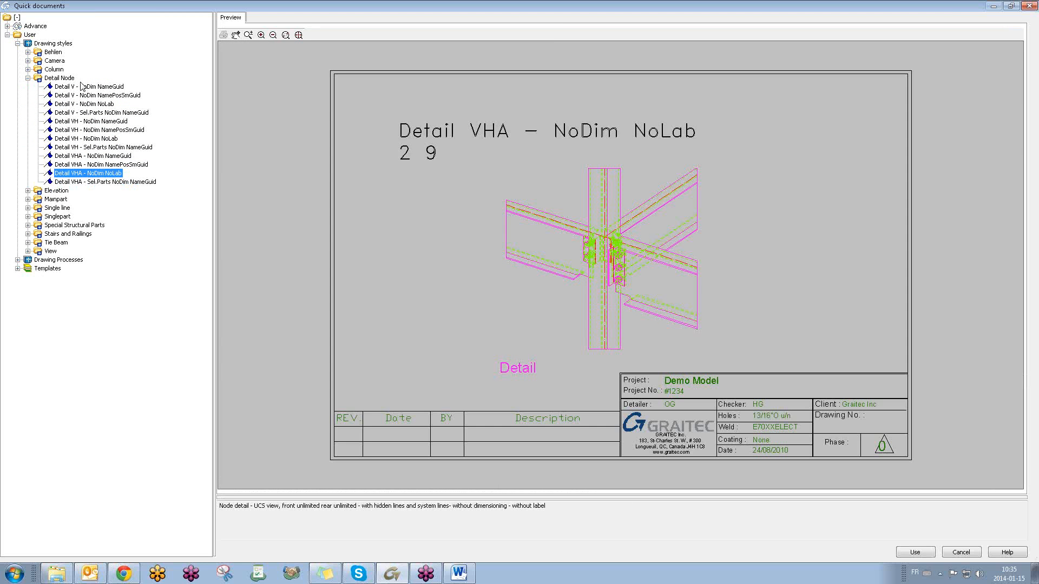
- Preview the Detail Node styles in reverse order up to Detail V - NoDim NameGuid
key(Up)
key(Up)
key(Up)
key(Up)
key(Up)
key(Up)
key(Up)
key(Up)
key(Up)
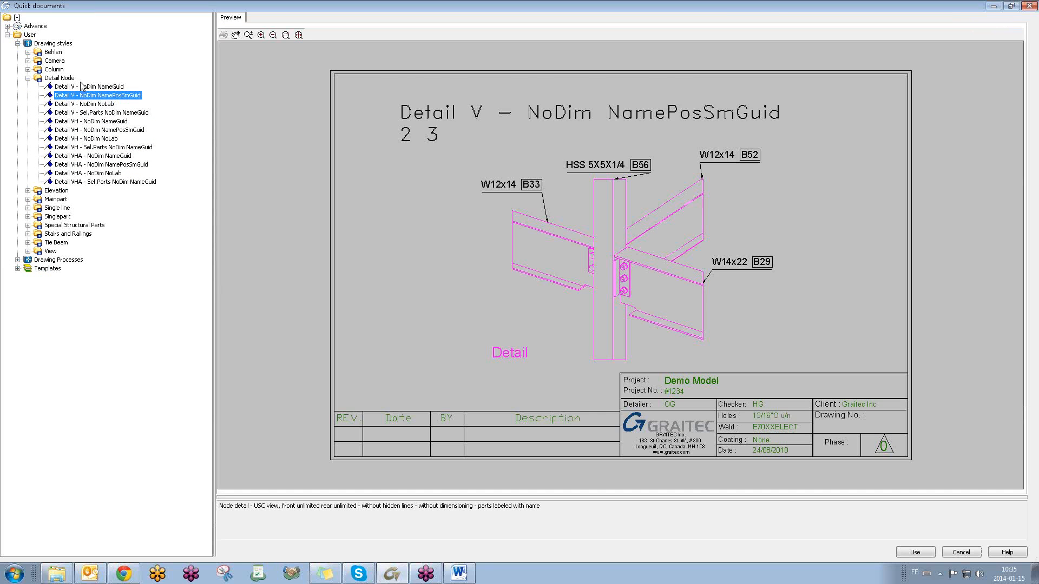
key(Up)
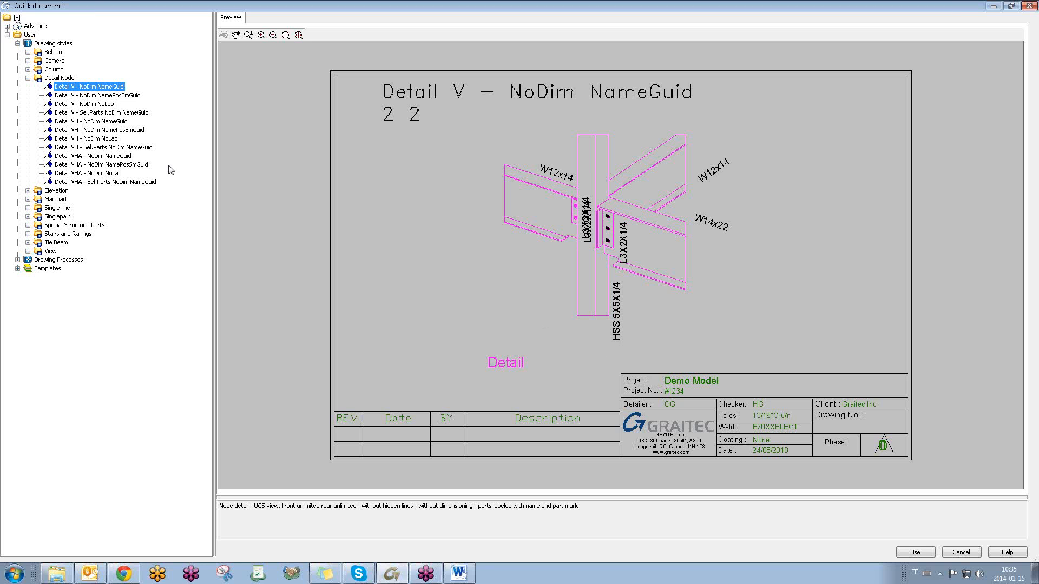
- Compare the Detail V previews with part marks, without labels and with selected parts against Detail VH - NoDim NameGuid
click(98, 96)
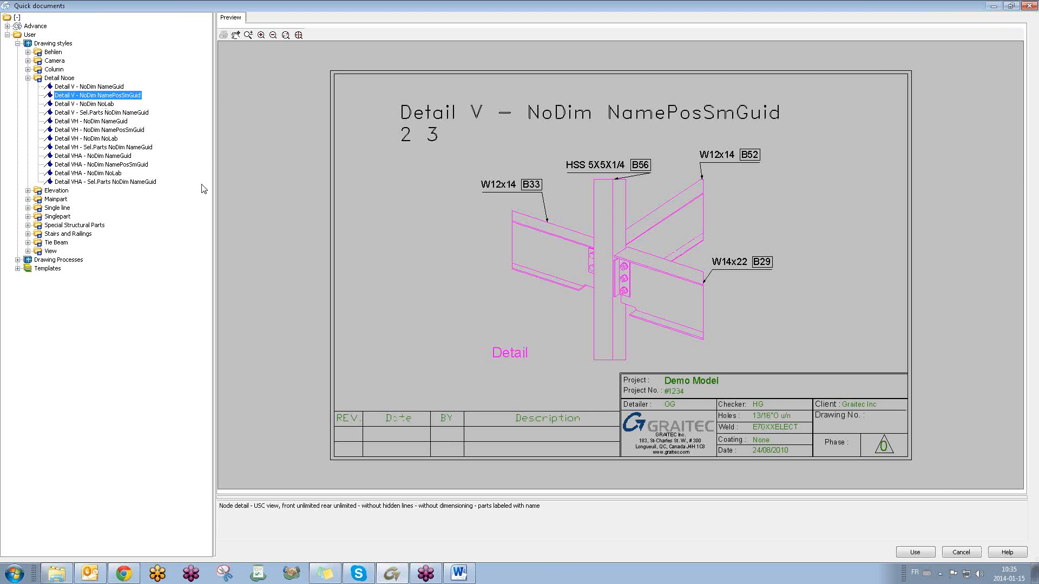
click(96, 104)
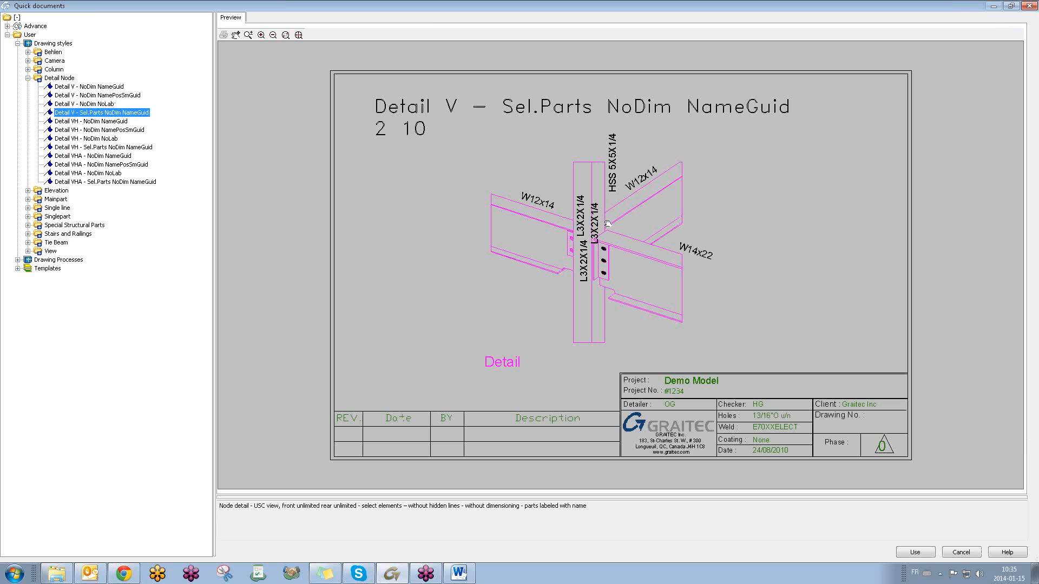
key(Down)
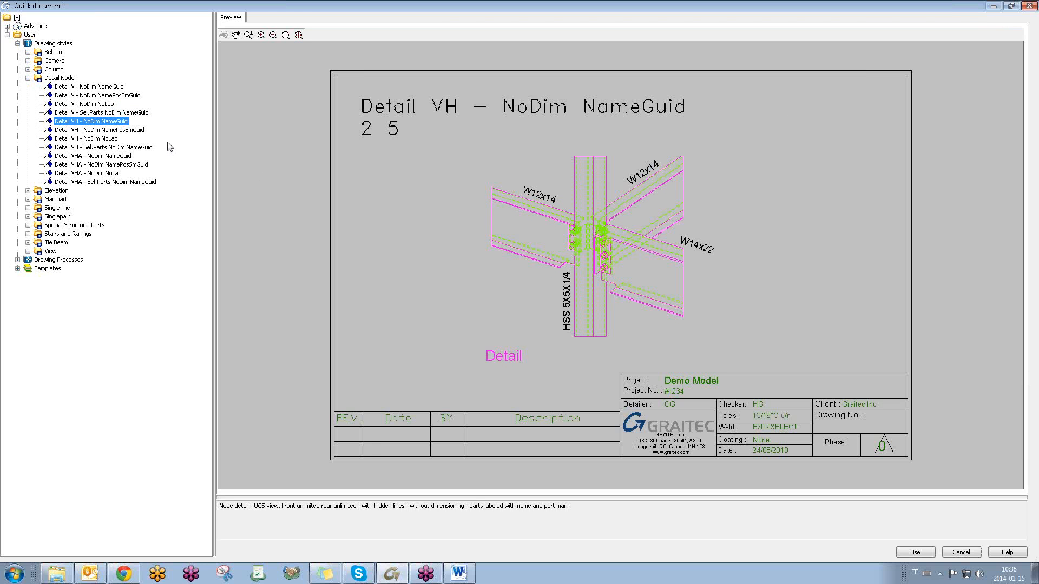
key(Up)
key(Up)
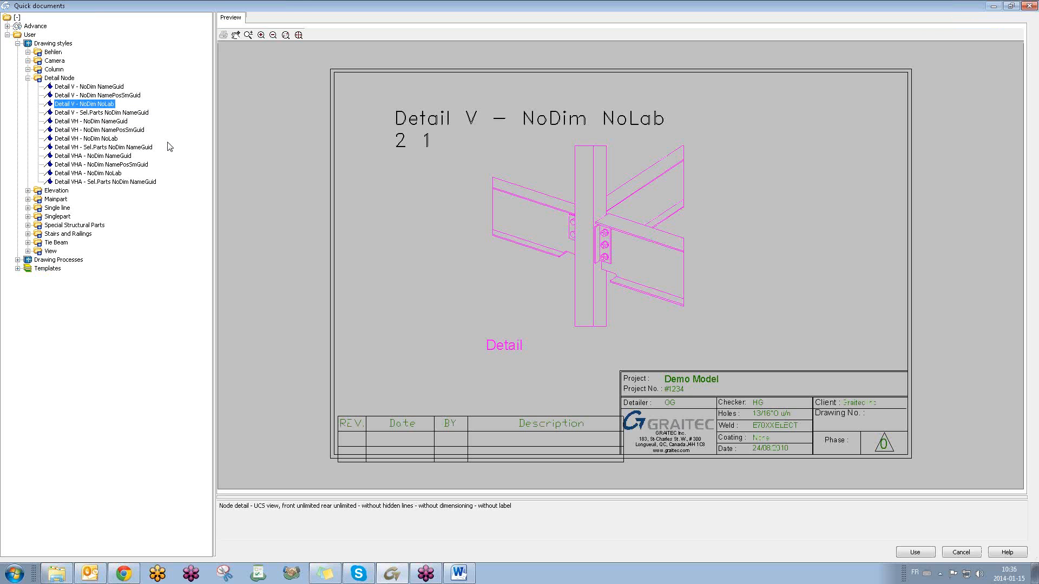
key(Up)
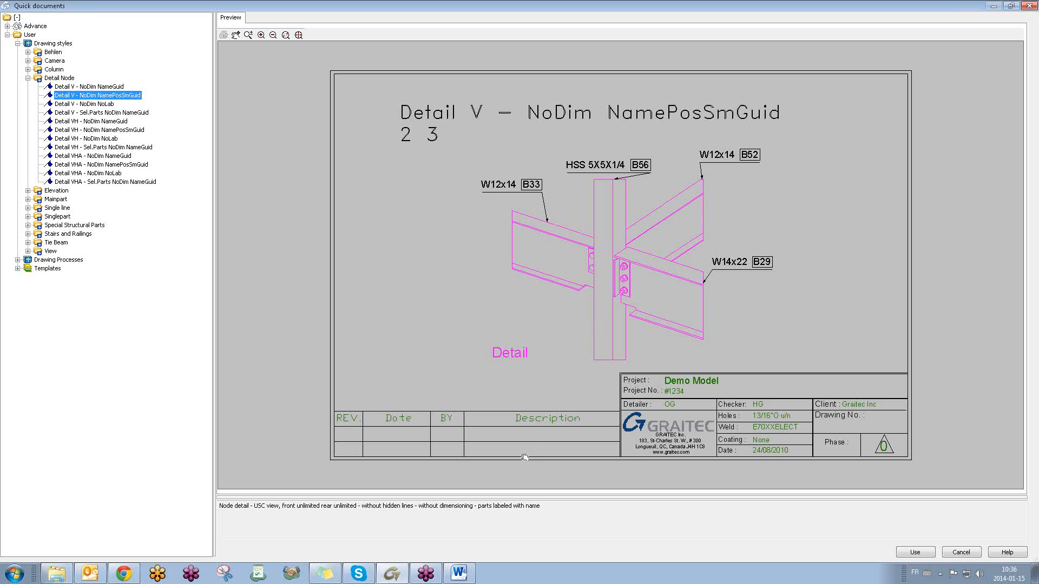
- Compare the Detail VH styles with hidden lines and the Detail VHA styles with system lines, ending on Detail VHA - NoDim NameGuid
key(Down)
key(Down)
key(Down)
key(Down)
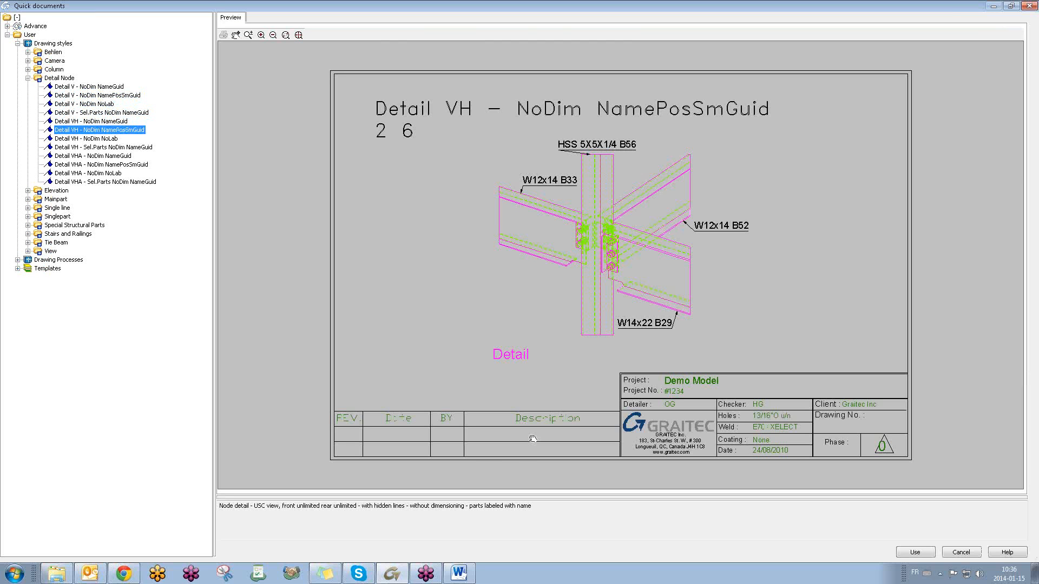
key(Down)
key(Down)
key(Down)
key(Down)
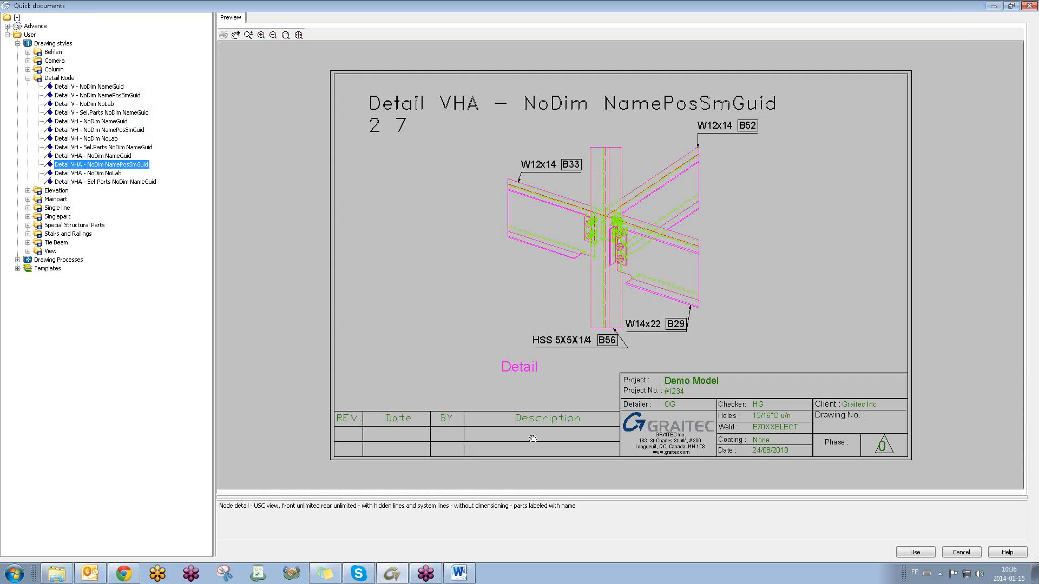
key(Down)
key(Up)
key(Up)
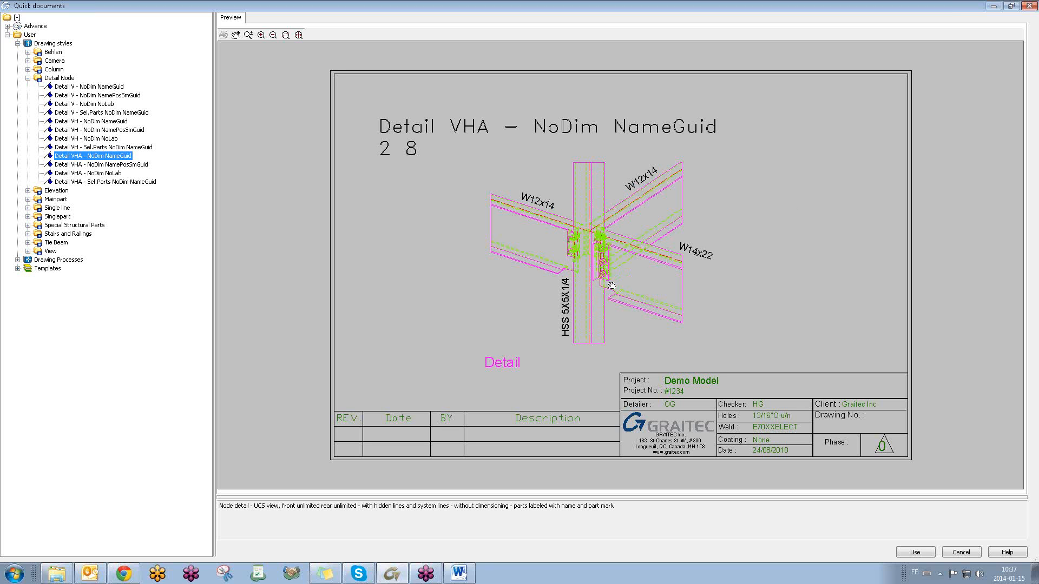
- Review the styles from Detail VHA - NoDim NamePosSmGuid through the Elevation category and back to Detail V - Sel.Parts NoDim NameGuid
click(162, 165)
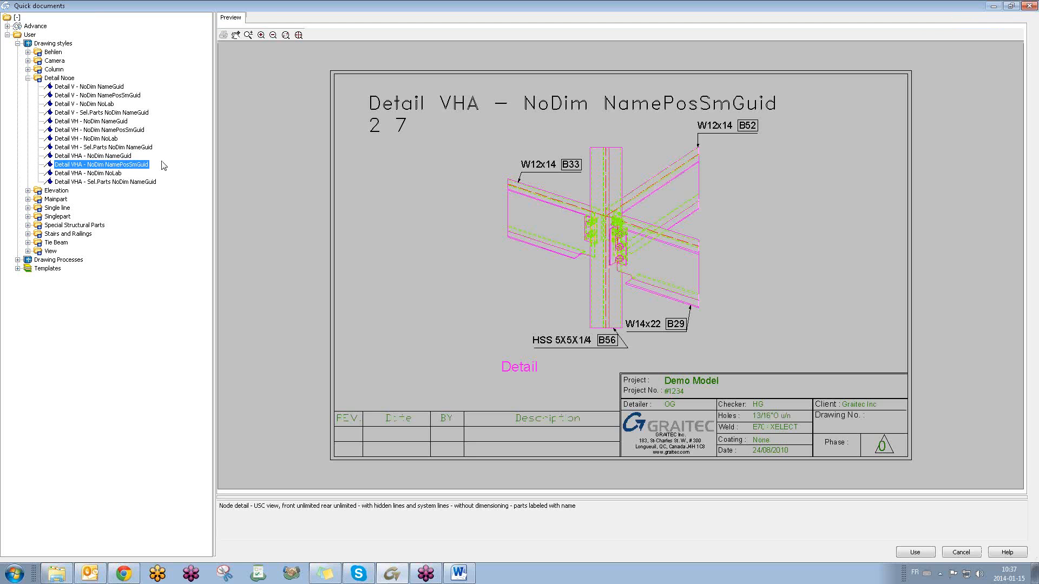
key(Down)
key(Down)
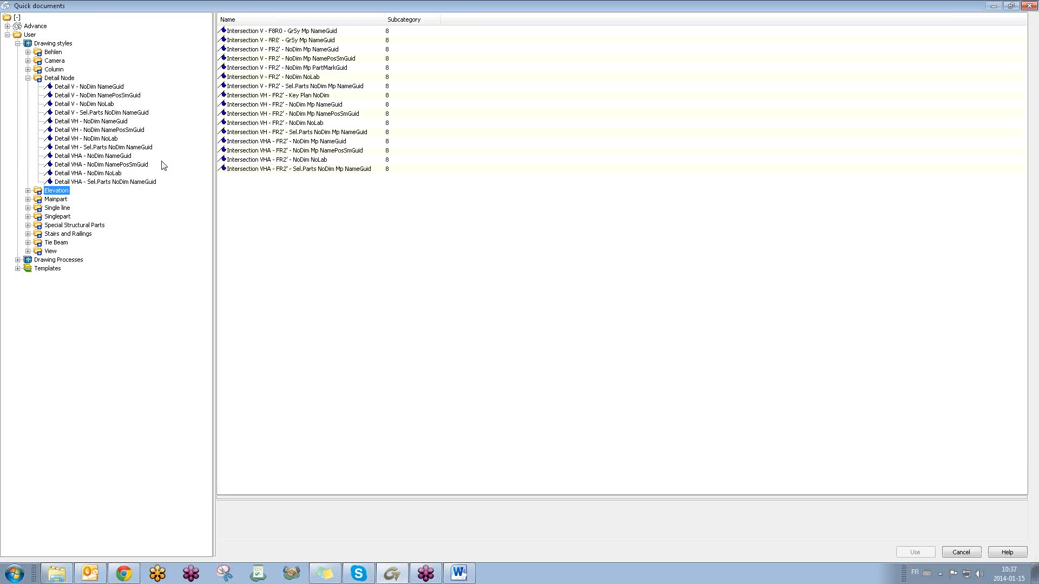
key(Up)
key(Up)
key(Up)
key(Up)
key(Up)
key(Up)
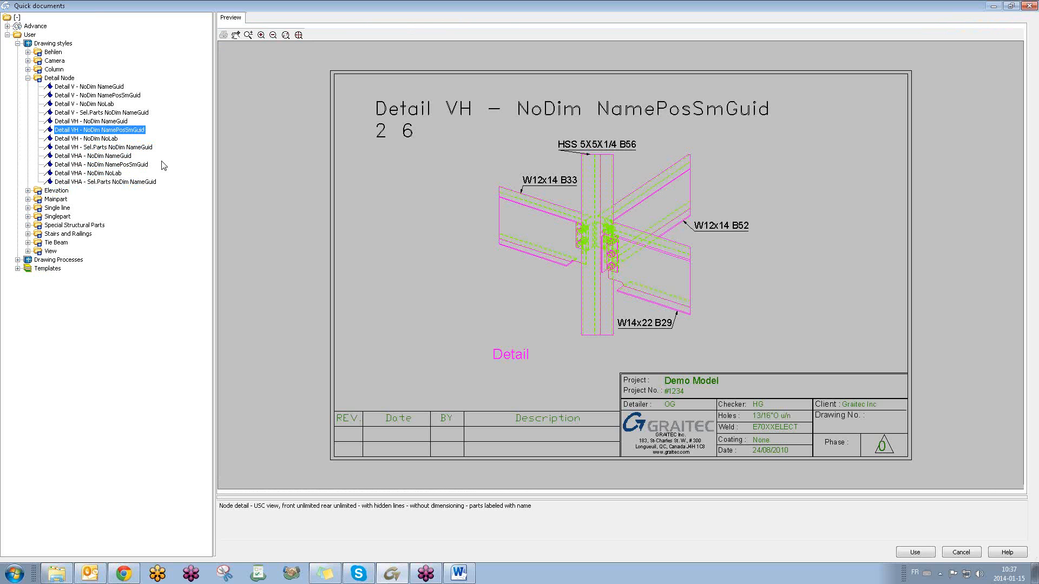
key(Up)
key(Up)
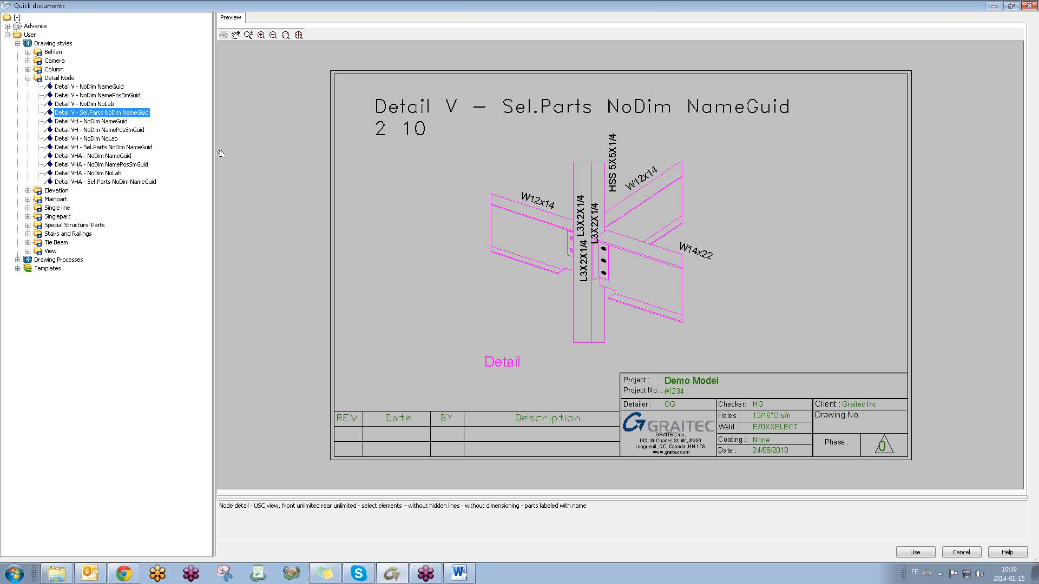
click(1027, 53)
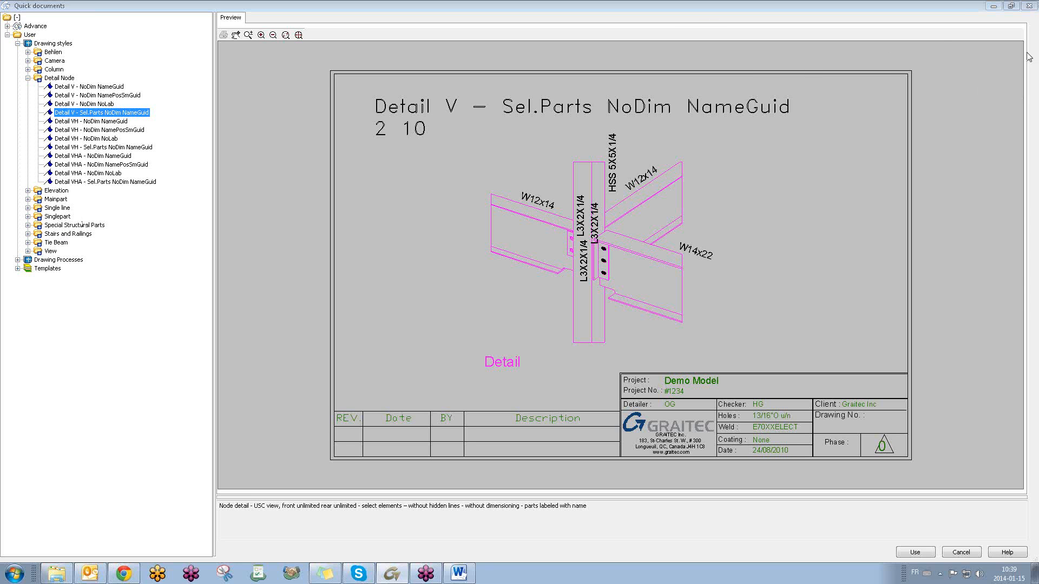